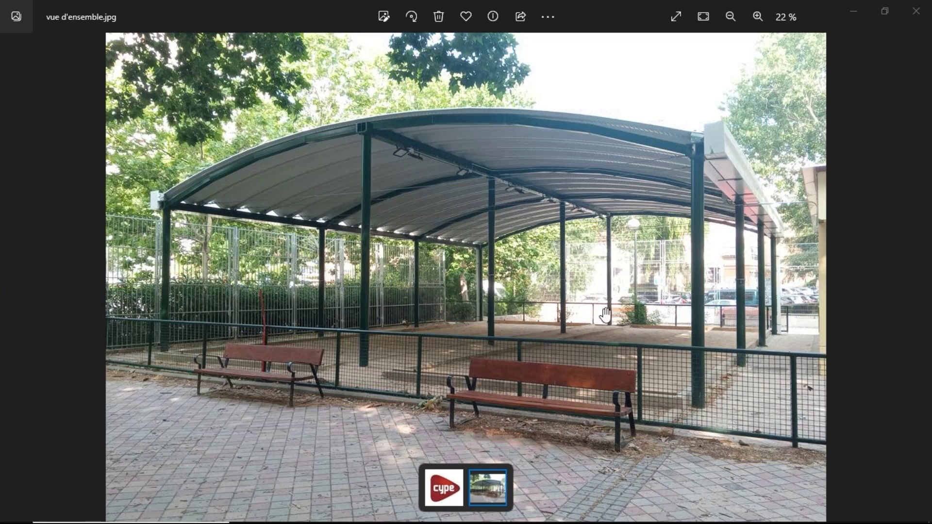
Step: Switch from the photo viewer to CYPE 3D and create an empty project (Ouvrage vide) with the file name structure
left_click(854, 11)
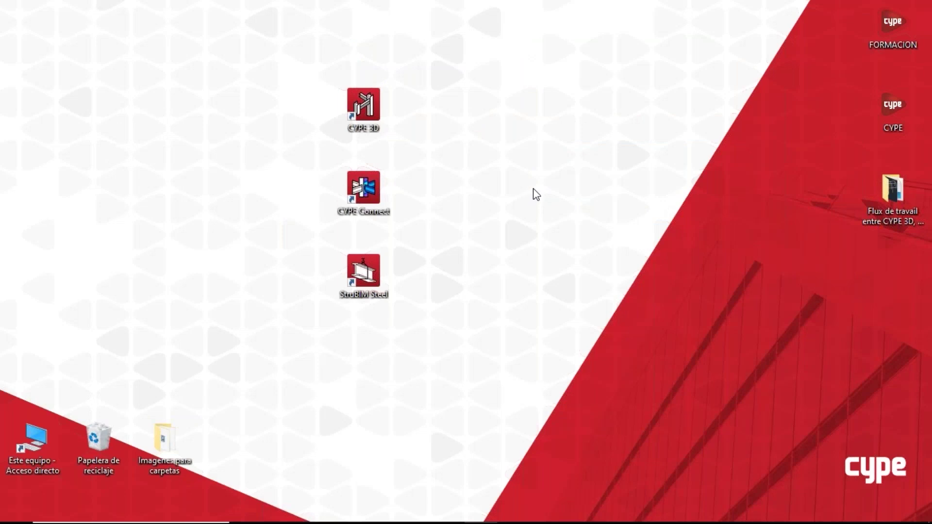
double_click(370, 116)
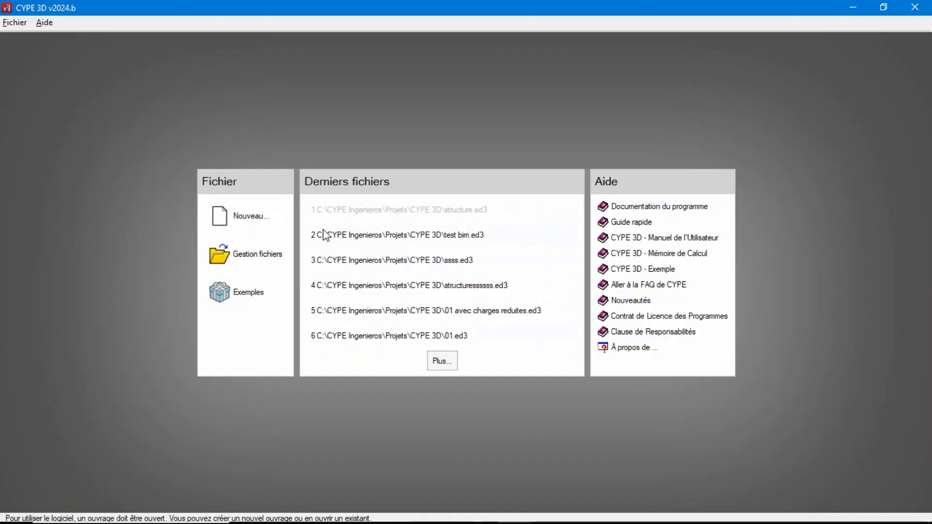
left_click(238, 217)
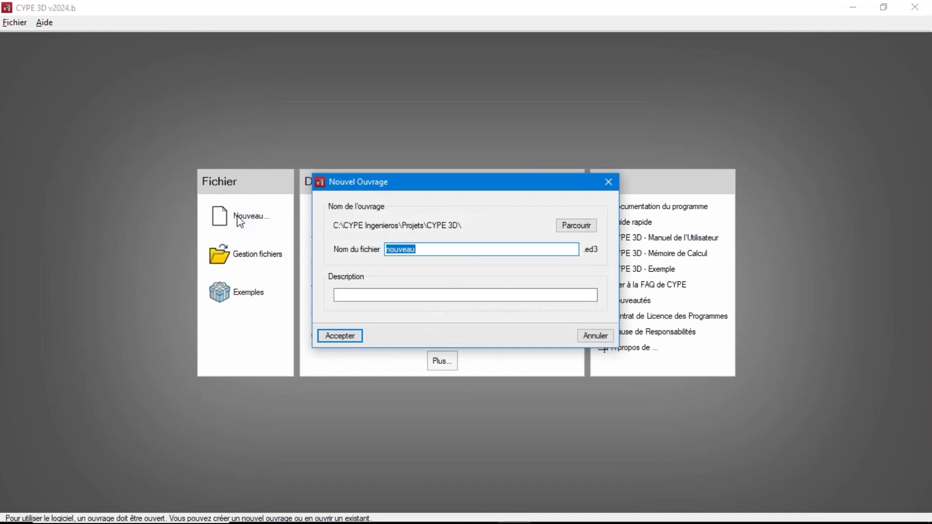
type("st")
type("ucture")
key("Tab")
key("Return")
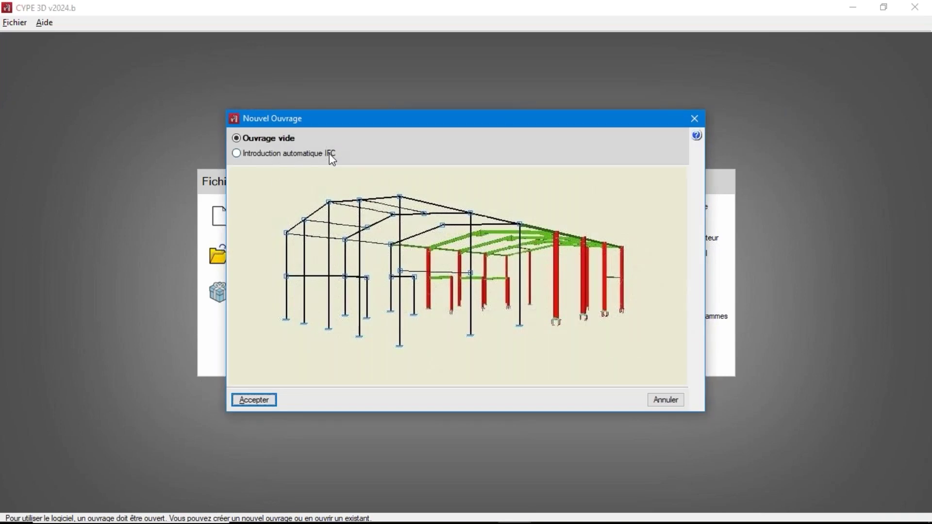
left_click(254, 400)
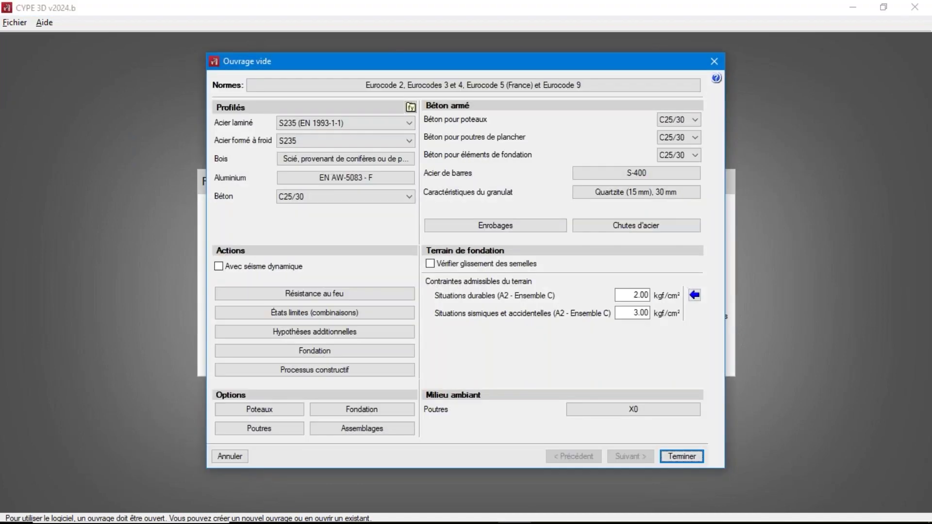
Step: Set the design standards to Eurocode 2 (UE) for concrete and Eurocodes 3 et 4 (UE) for both cold-formed and rolled steel
left_click(411, 87)
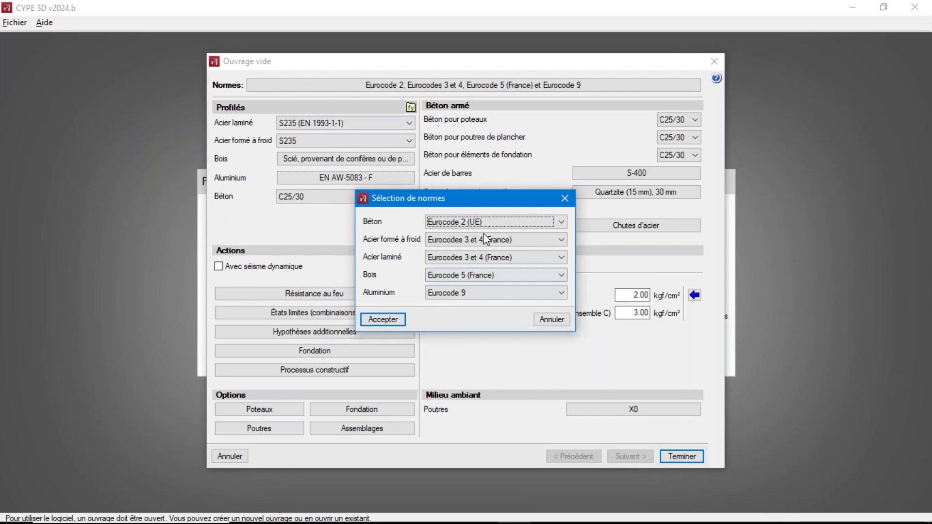
left_click(465, 225)
left_click_drag(563, 341, 554, 309)
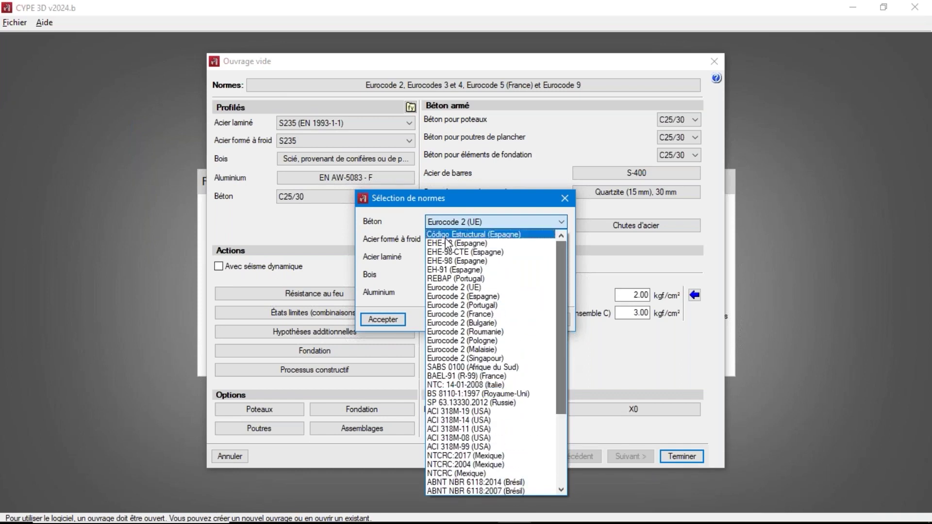
left_click(453, 288)
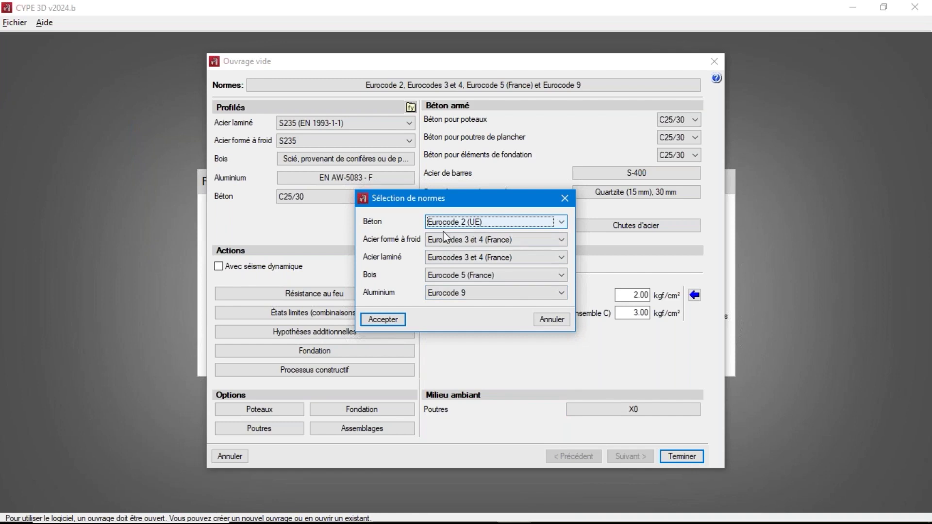
left_click(464, 240)
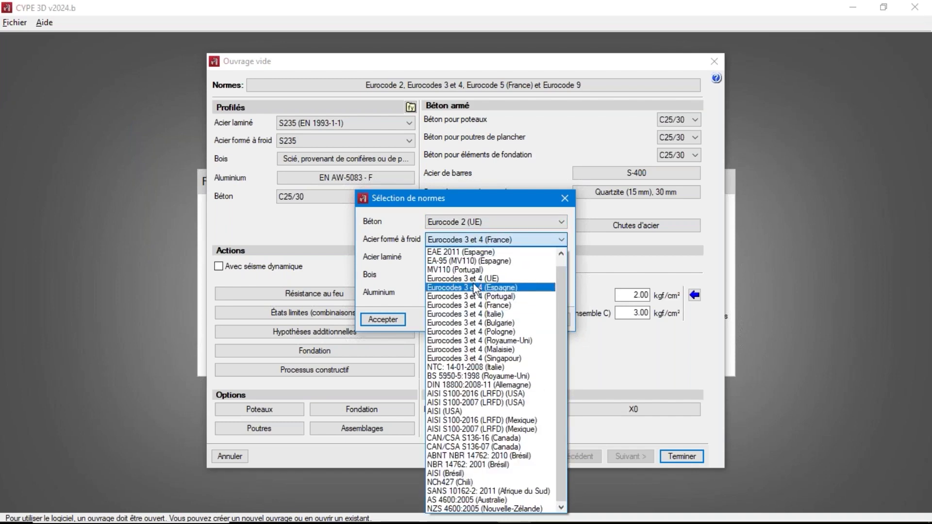
left_click(475, 278)
left_click(474, 257)
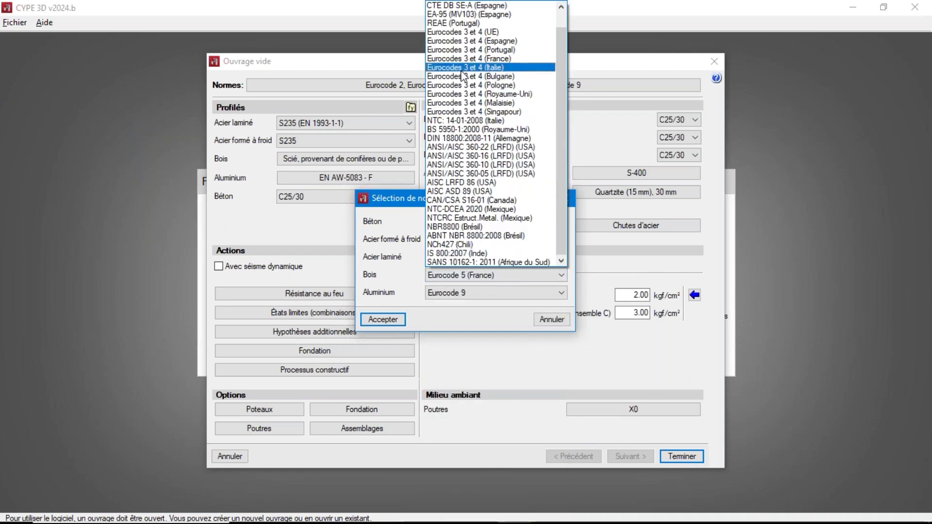
left_click(479, 37)
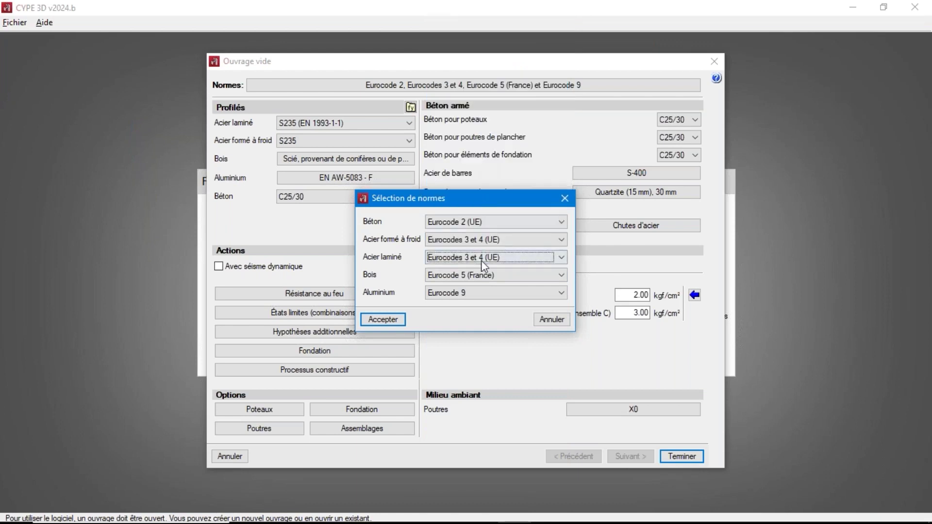
Step: Set the timber standard to Eurocode 5 (UE) and accept the standards with no usage category selected
left_click(483, 274)
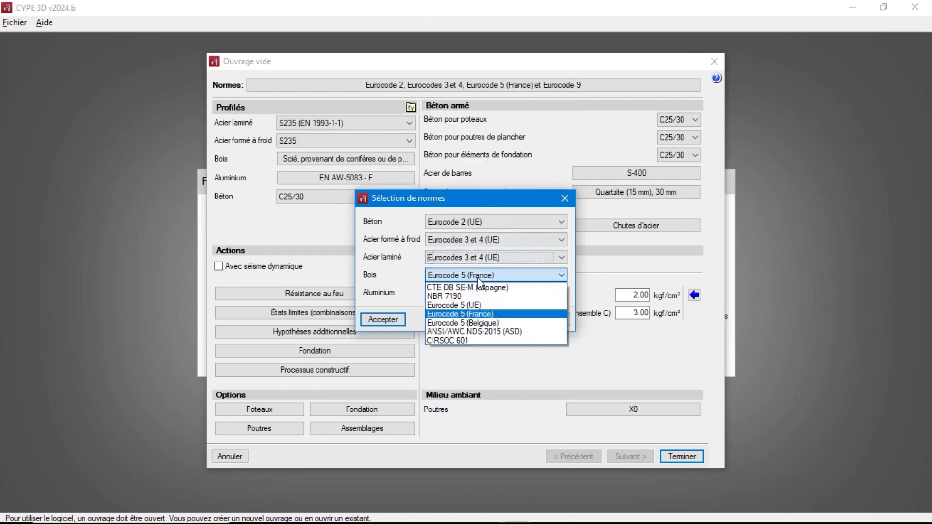
left_click(490, 304)
left_click(383, 319)
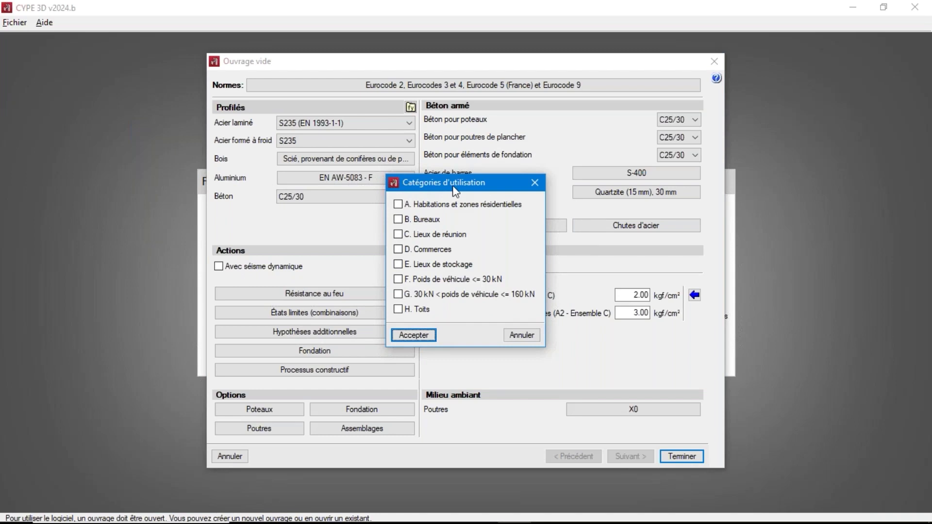
left_click(414, 335)
Step: Set the profile materials to S275 (EN 1993-1-1) for rolled steel and S275 for cold-formed steel
left_click(312, 140)
left_click(308, 125)
left_click(308, 125)
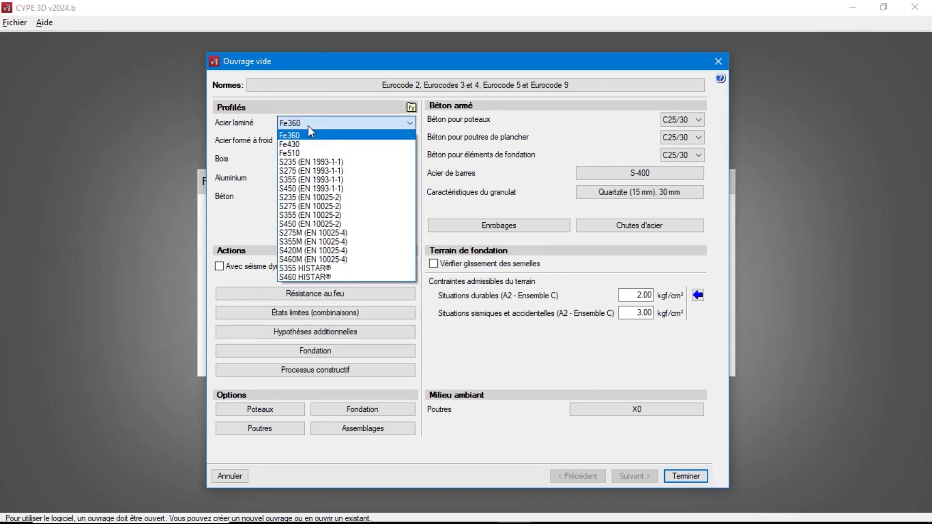
left_click(308, 170)
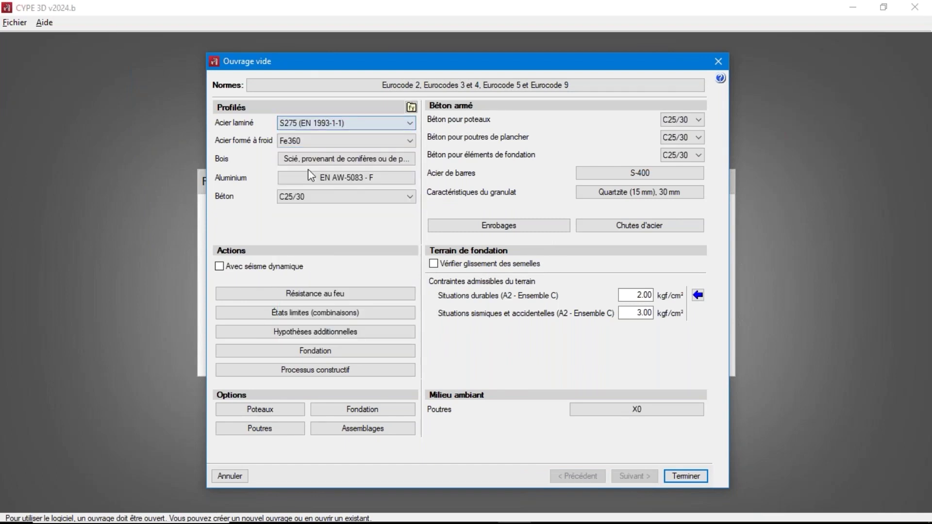
left_click(308, 141)
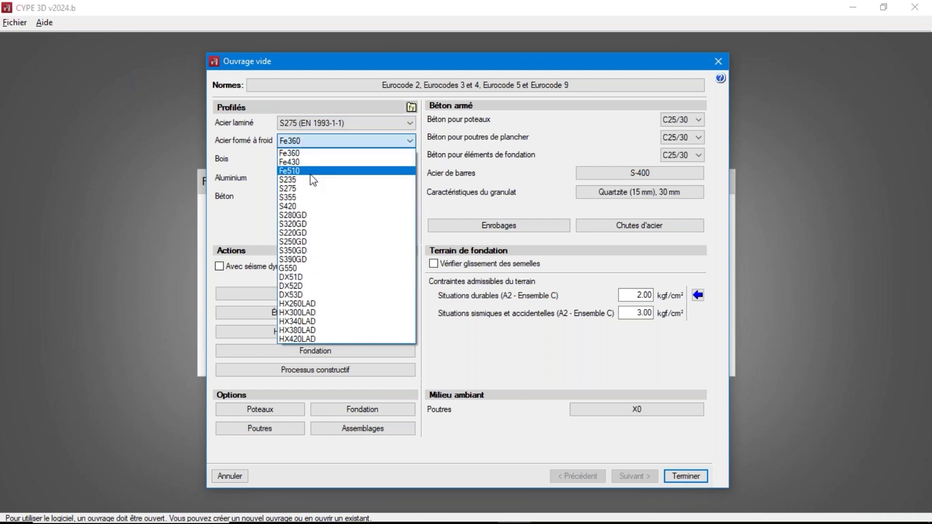
left_click(312, 190)
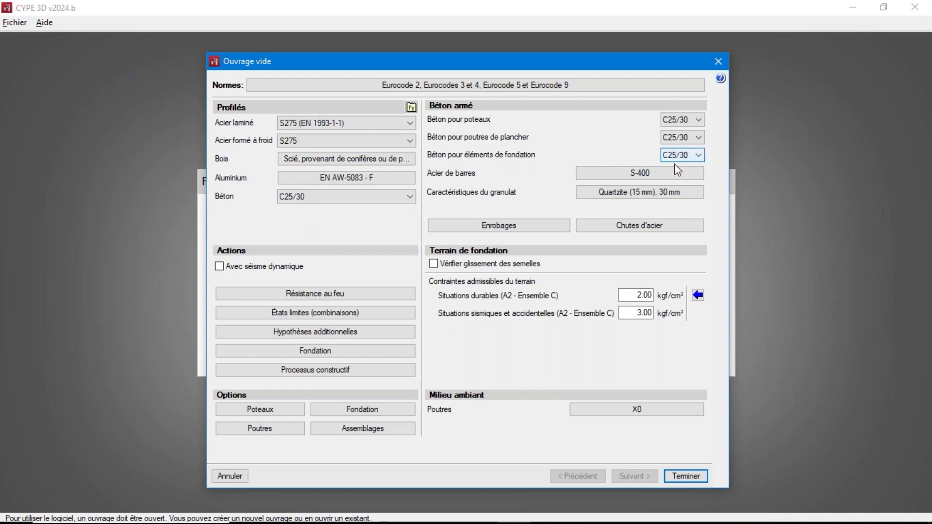
Step: Set the reinforcing bar steel of the shallow footings (Semelles superficielles) to S-500
left_click(653, 172)
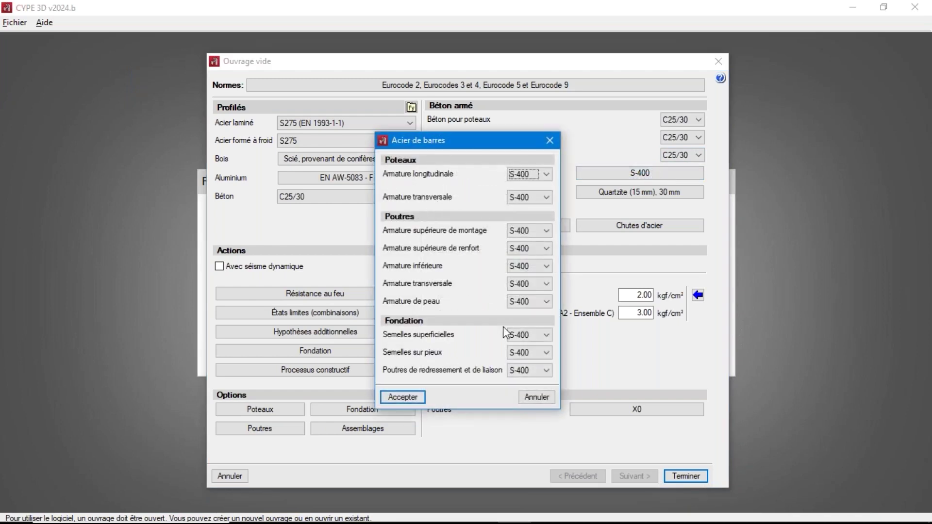
left_click(537, 330)
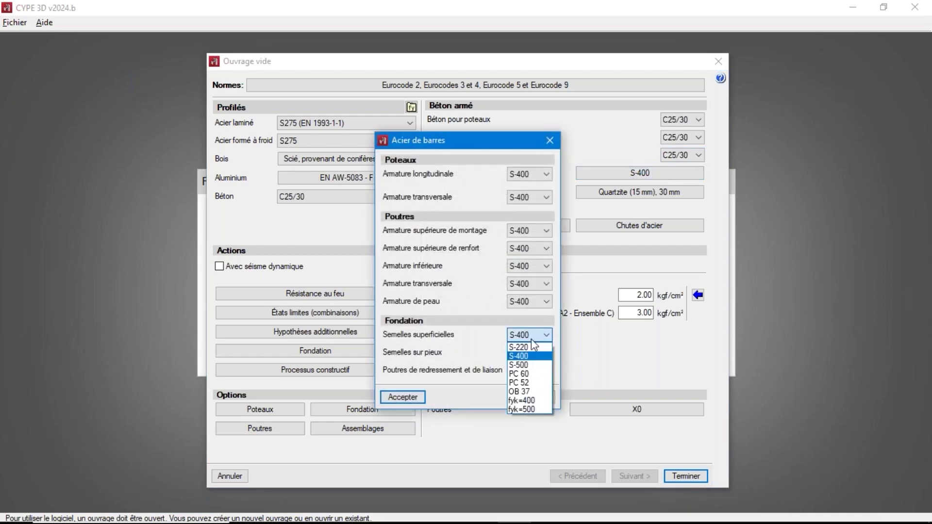
left_click(530, 366)
left_click(413, 398)
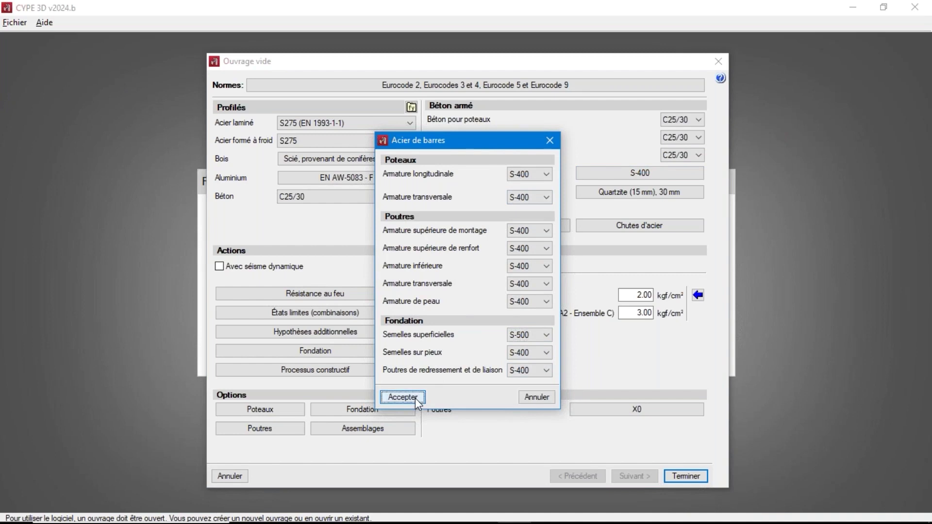
Step: Set the foundation bar steel to S-500 for the pile caps and for the strap and tie beams
left_click(593, 173)
left_click(525, 358)
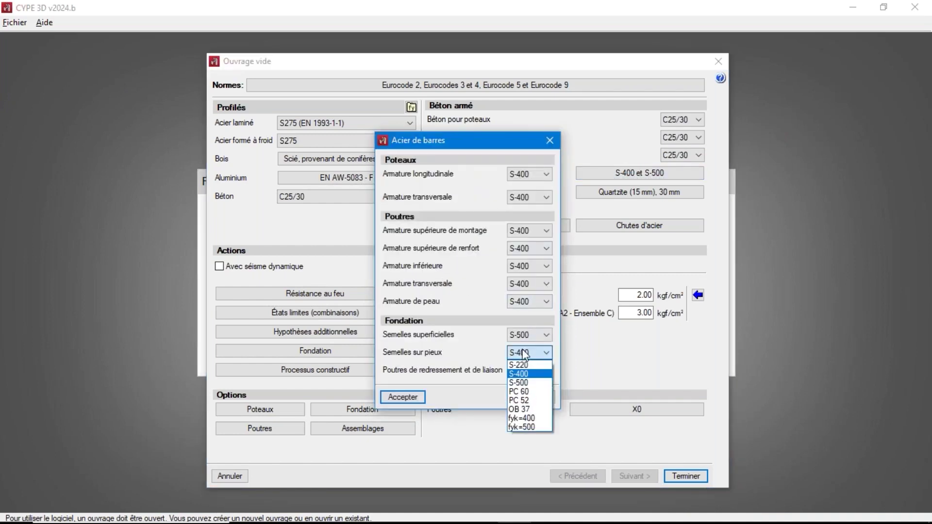
left_click(522, 370)
left_click(522, 370)
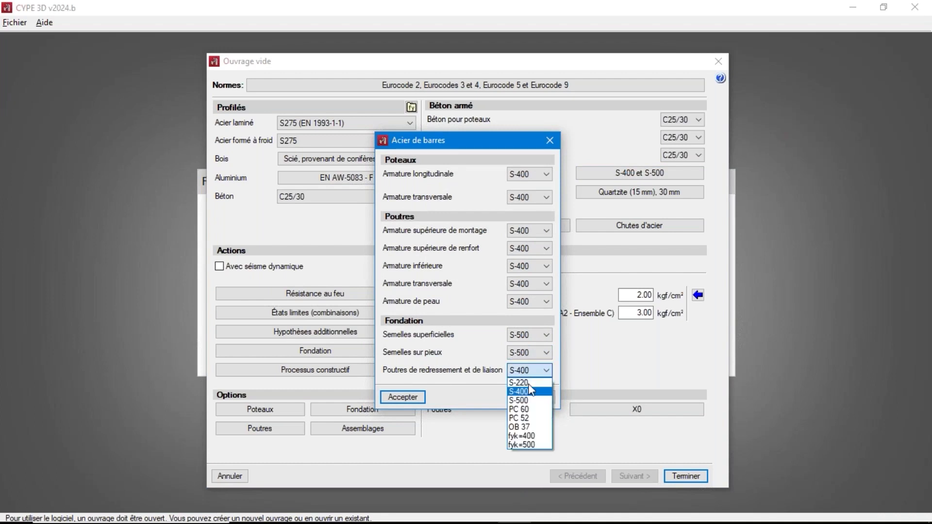
left_click(527, 388)
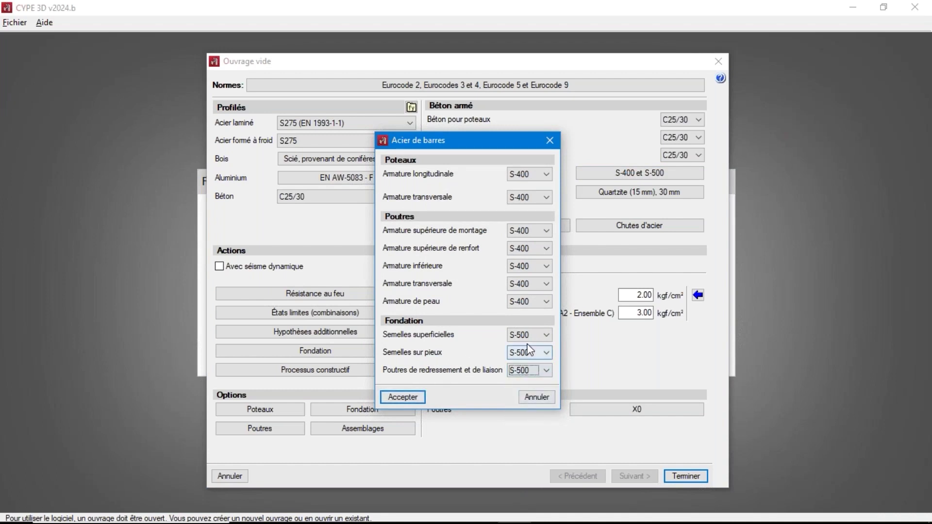
left_click(410, 398)
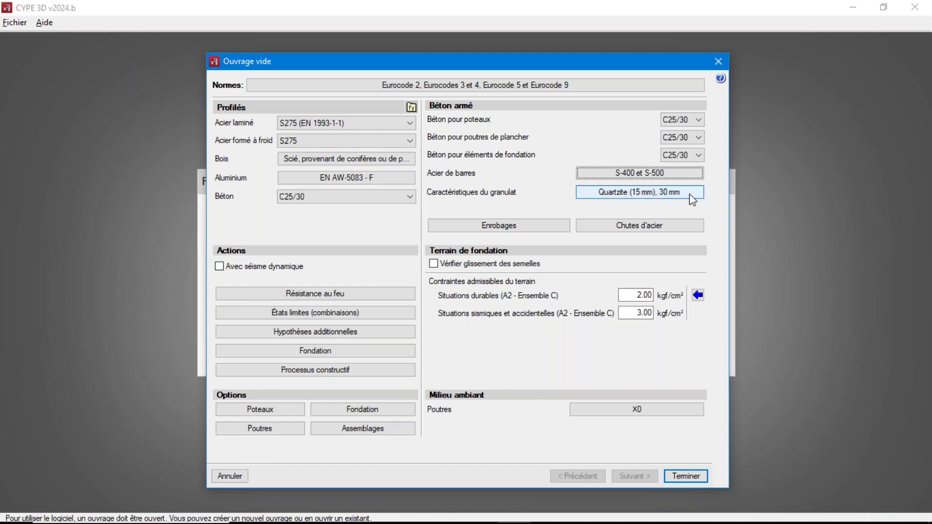
Step: Review the foundation concrete covers for footings, pile caps, and strap and tie beams without changing them
left_click(497, 227)
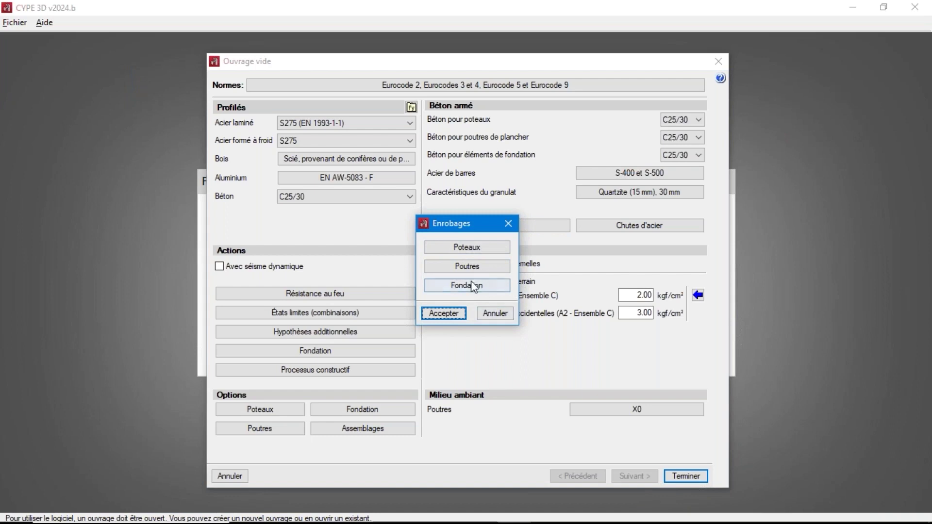
left_click(473, 285)
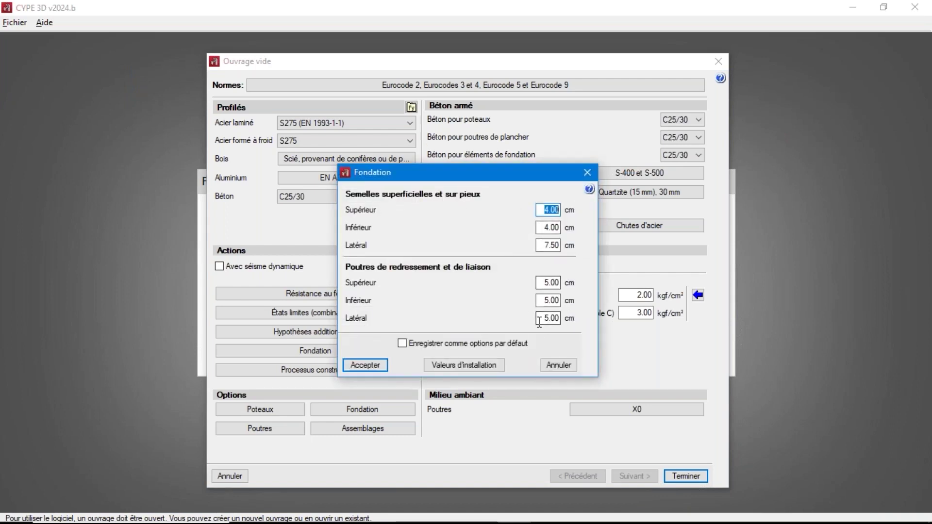
left_click(558, 363)
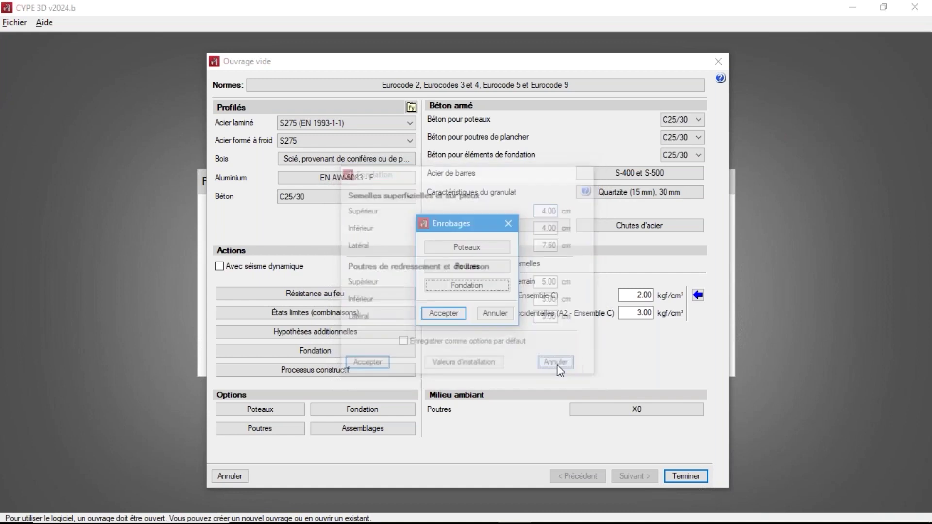
left_click(495, 313)
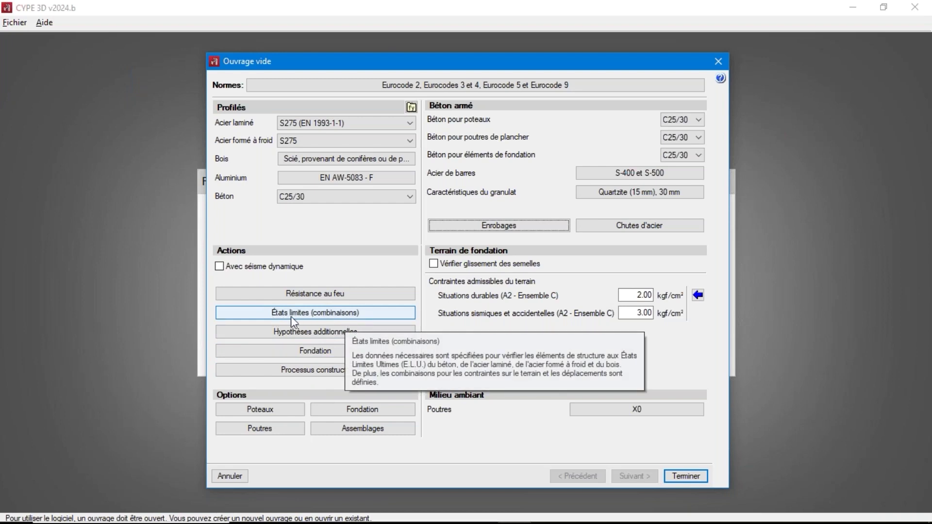
Step: Examine the limit-state combination report's Eurocode 2 concrete formulas for durable, seismic and accidental situations, with their symbol definitions
left_click(360, 314)
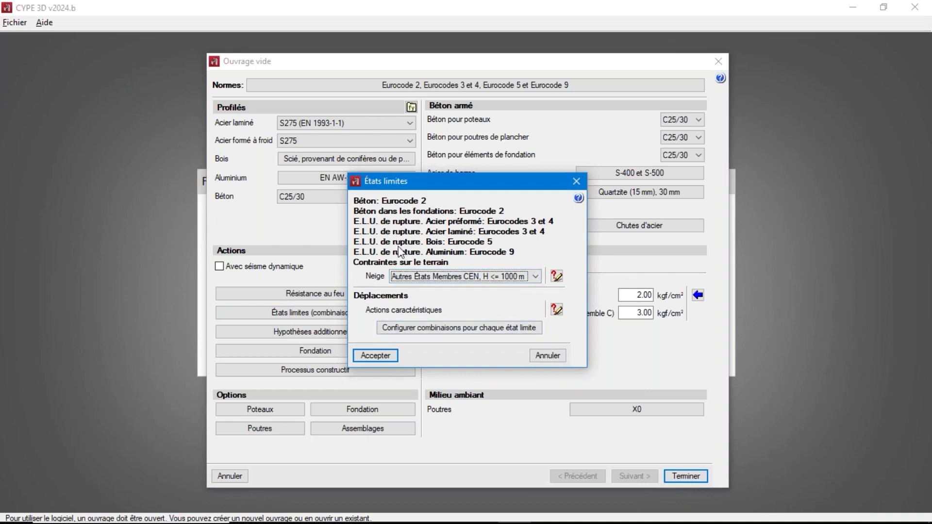
left_click(556, 276)
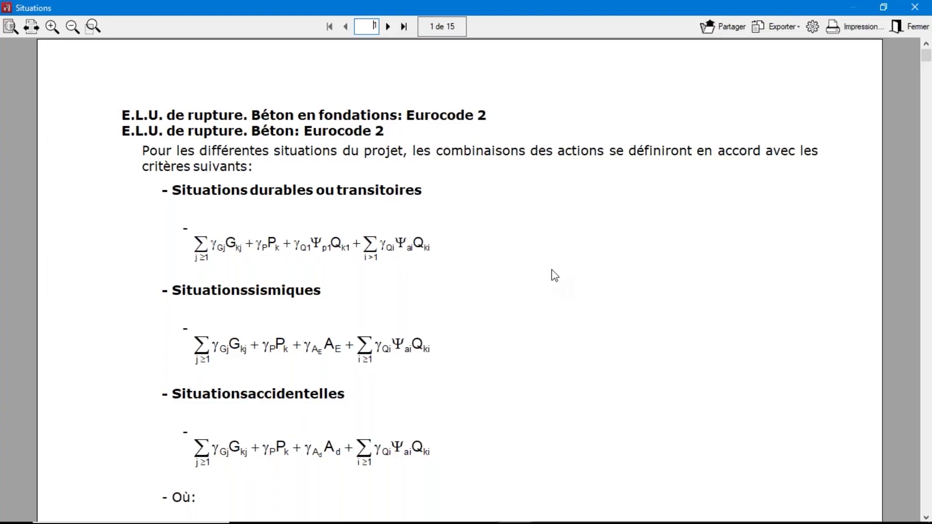
left_click(73, 26)
scroll(340, 203, "down", 1)
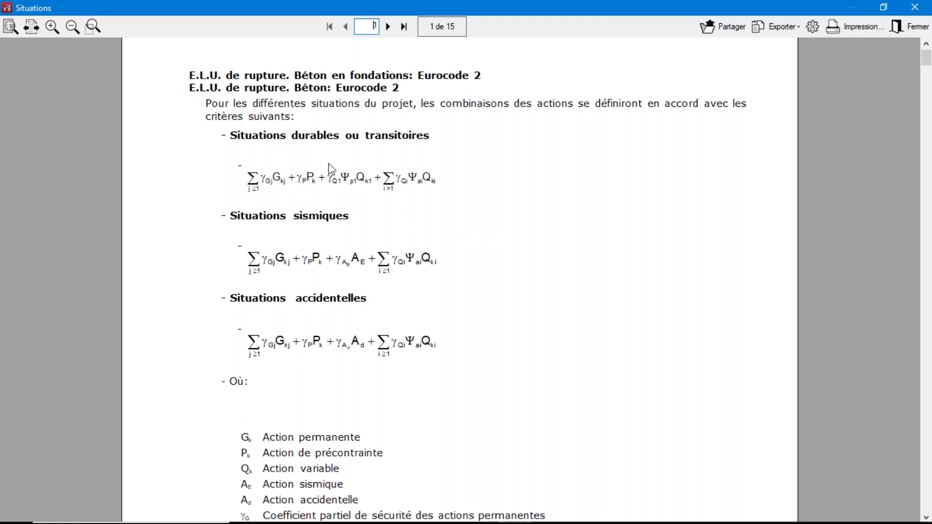
scroll(411, 304, "down", 5)
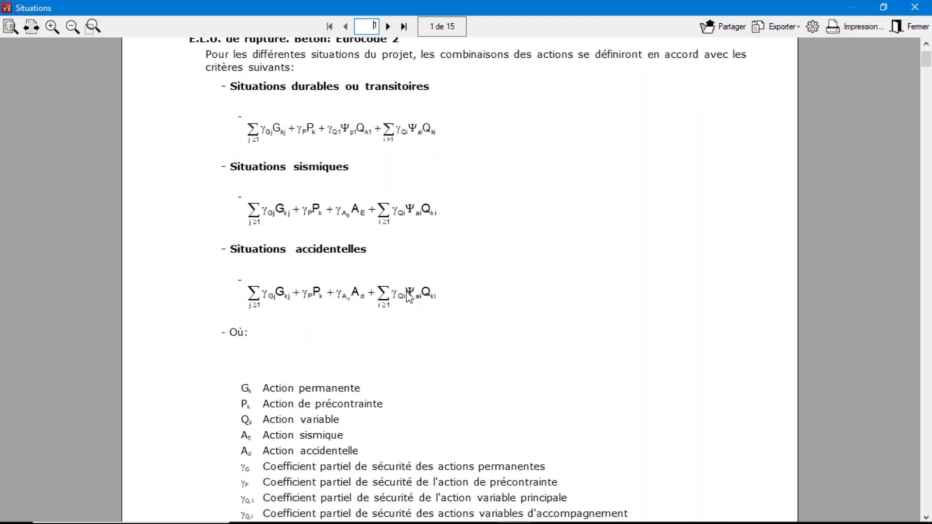
scroll(406, 291, "down", 3)
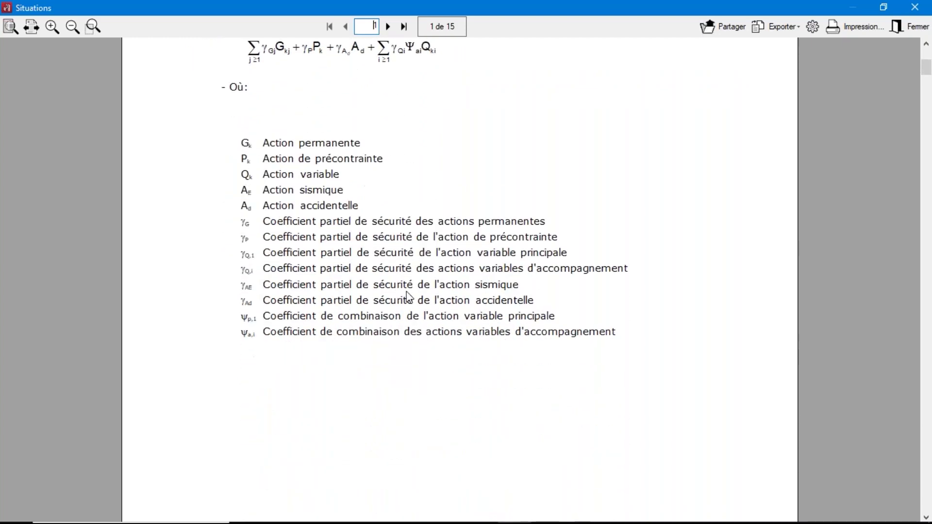
scroll(339, 191, "up", 2)
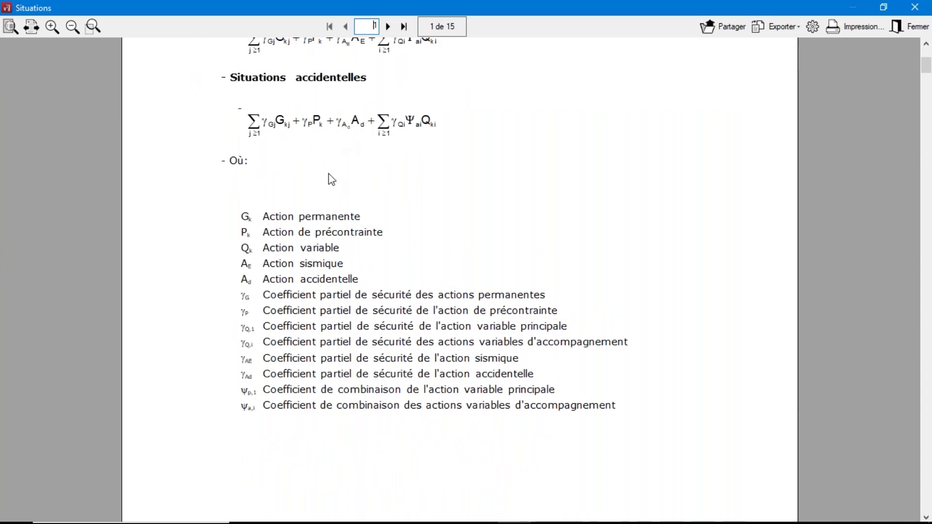
scroll(334, 209, "down", 1)
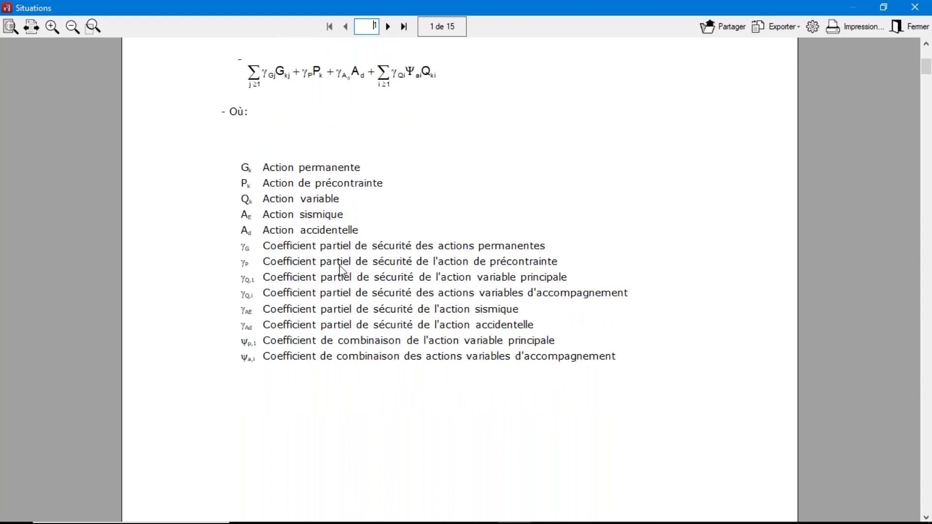
Step: Review the report's partial safety and combination coefficient tables, then close the report and accept the limit states
scroll(307, 346, "down", 14)
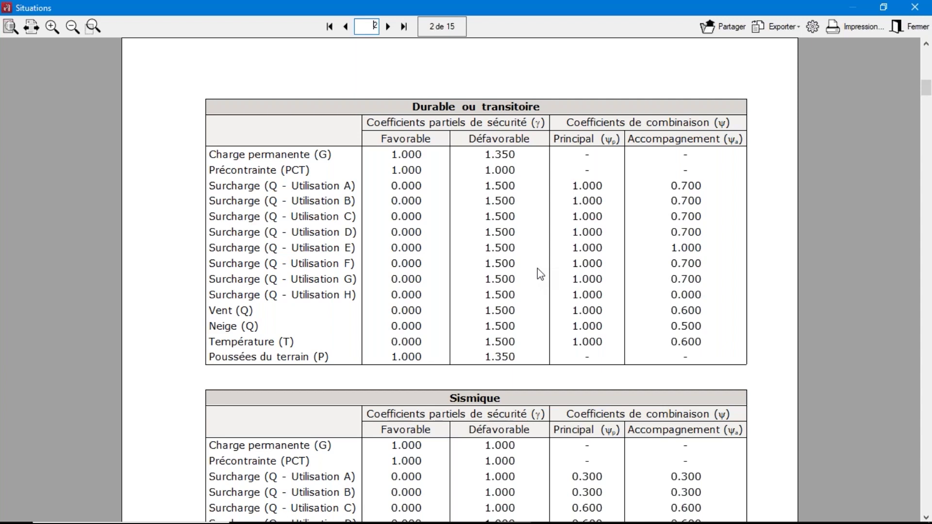
scroll(526, 245, "down", 1)
scroll(422, 285, "down", 2)
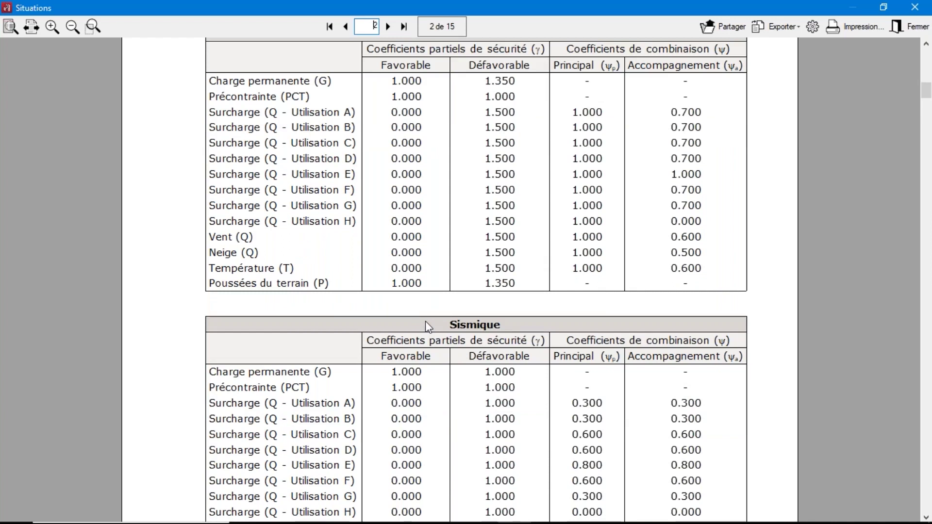
scroll(488, 324, "down", 20)
scroll(488, 323, "down", 20)
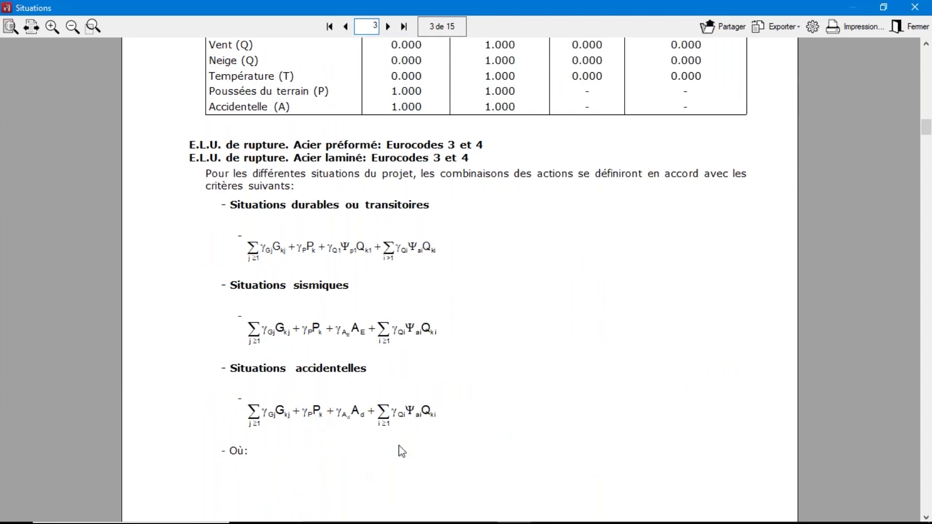
left_click(912, 26)
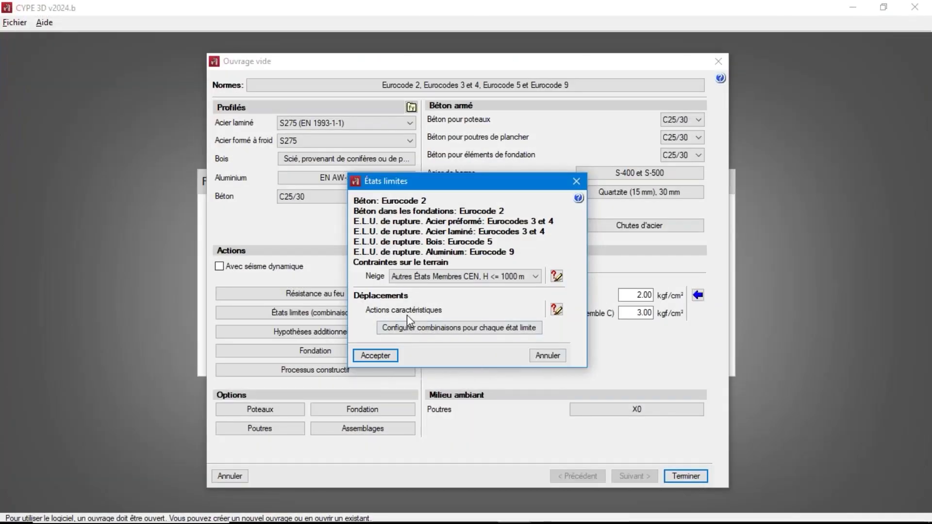
left_click(383, 357)
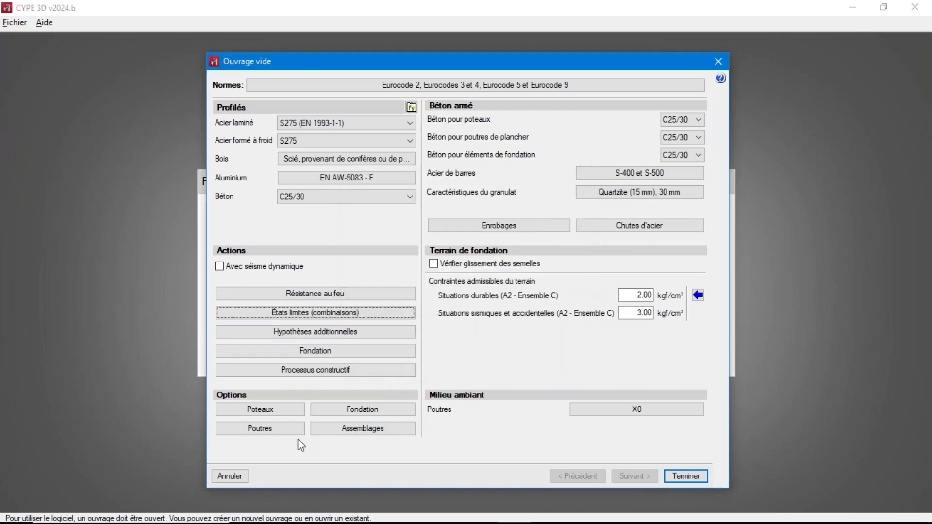
Step: Add an additional permanent load case (Charges permanentes) with the reference G 1
left_click(307, 334)
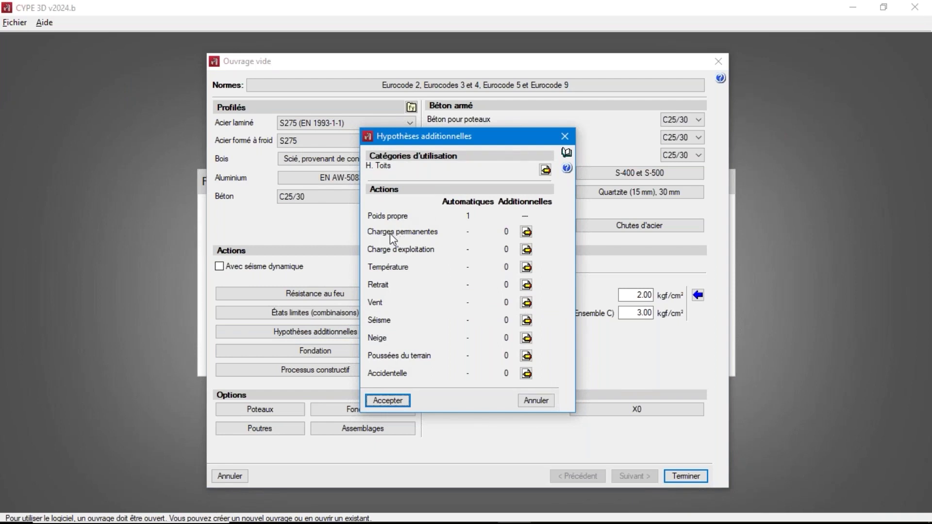
left_click(526, 231)
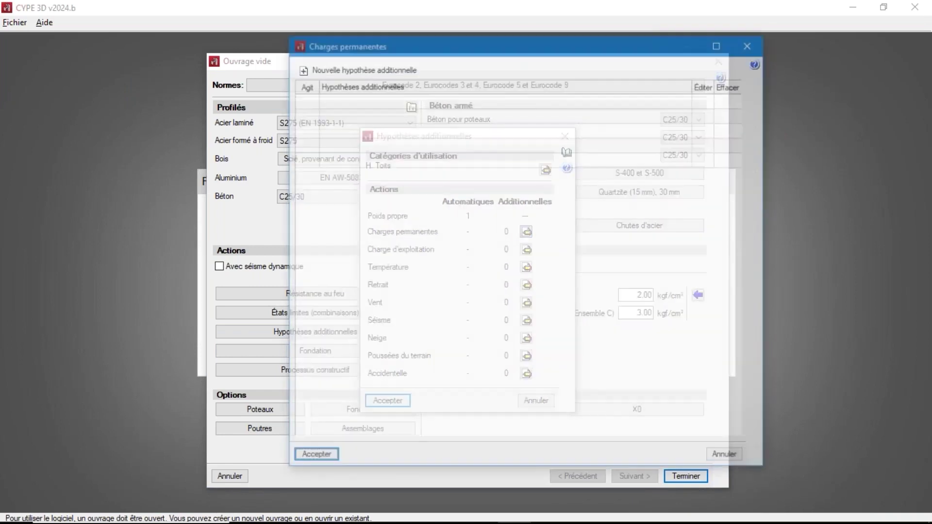
left_click(300, 70)
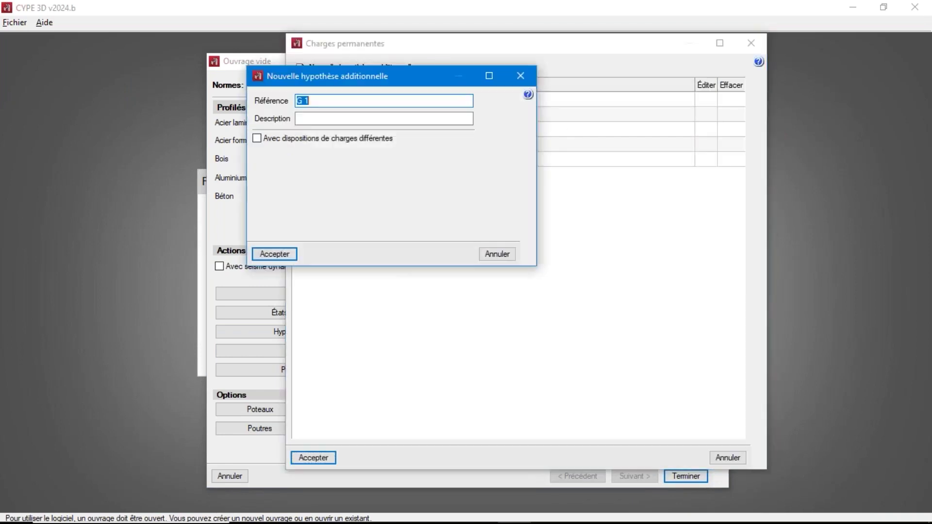
left_click(308, 105)
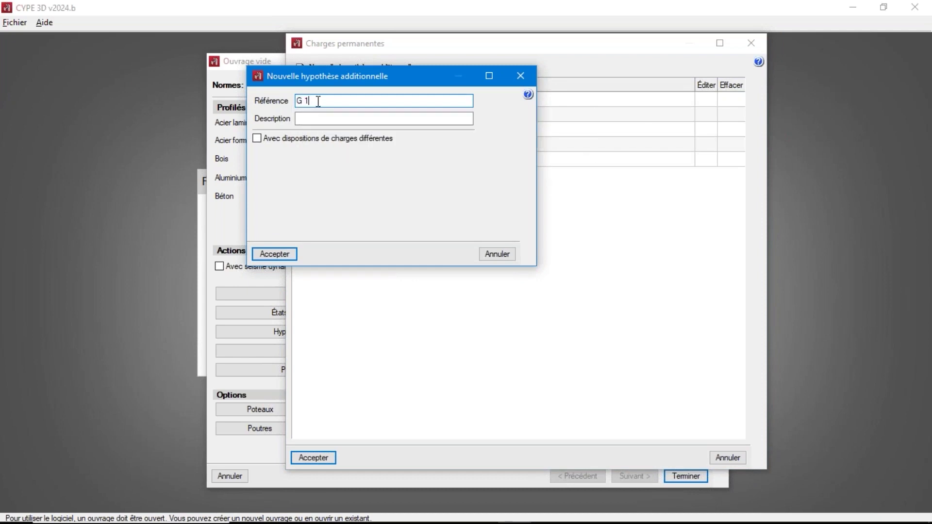
left_click(293, 253)
left_click(324, 461)
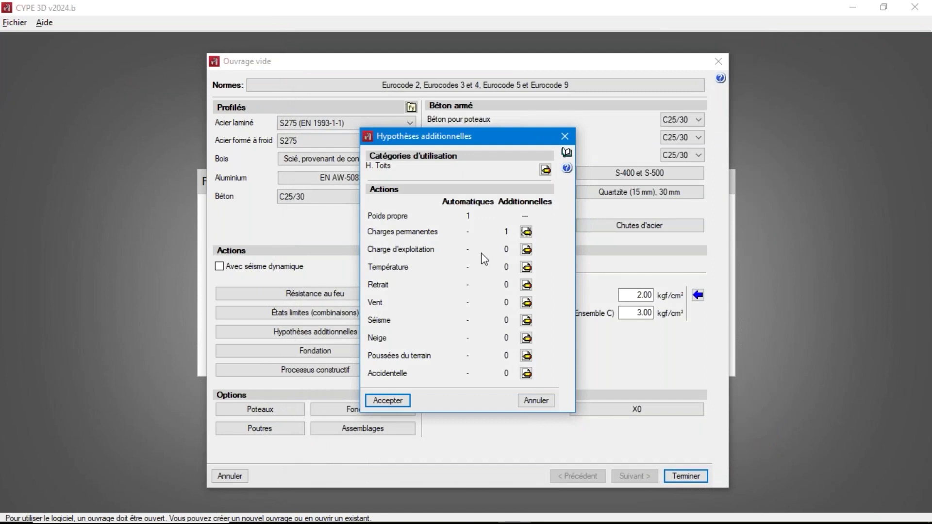
Step: Add an additional live load case (Charge d'exploitation) with the reference Q 1
left_click(526, 250)
left_click(340, 68)
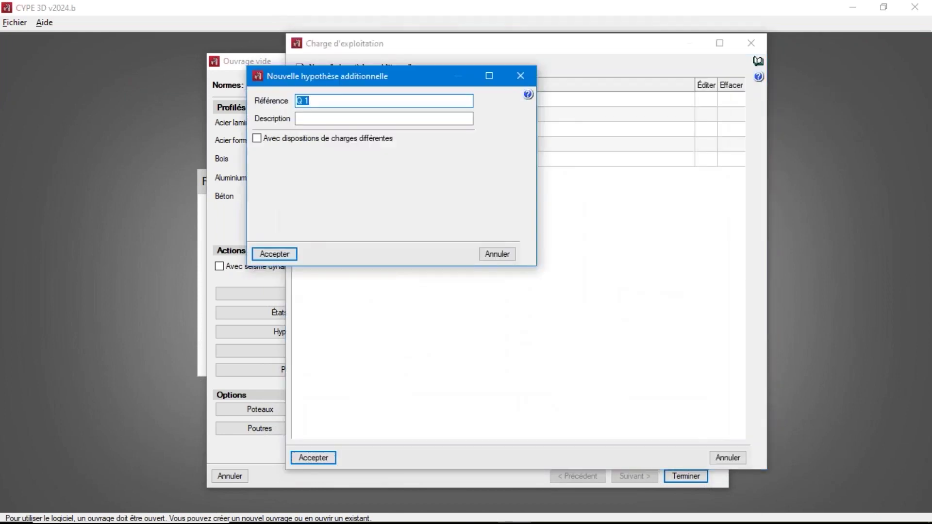
left_click(288, 255)
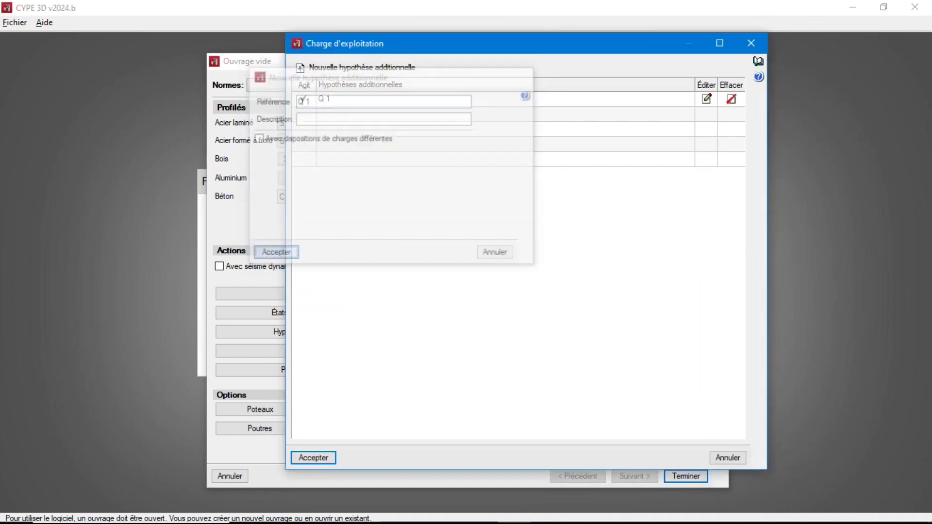
left_click(318, 459)
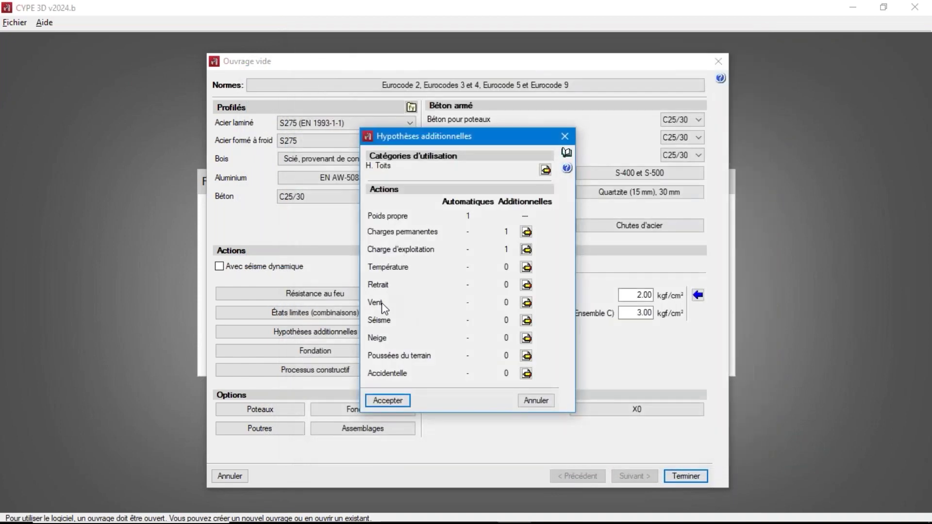
Step: Add two additional wind load cases (Vent), V 1 and V 2, and complete the project's general data
left_click(526, 302)
left_click(300, 68)
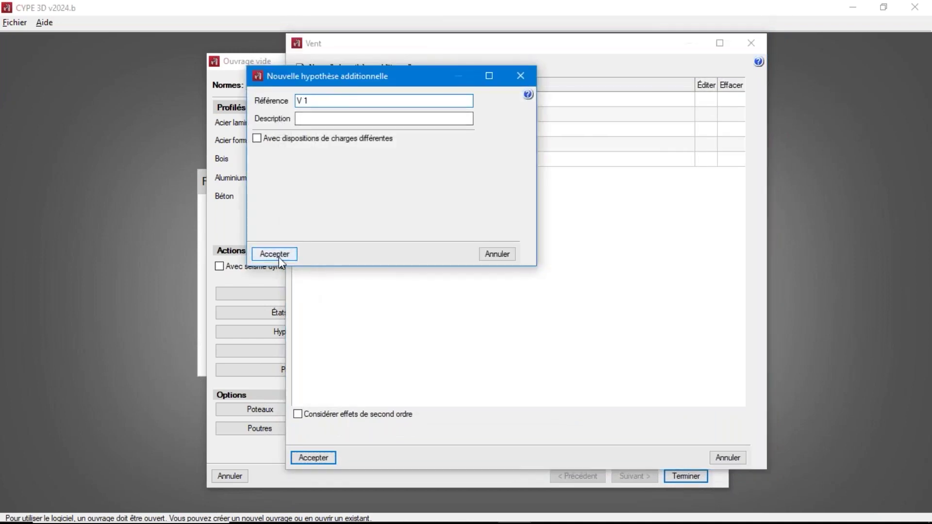
left_click(279, 255)
left_click(301, 68)
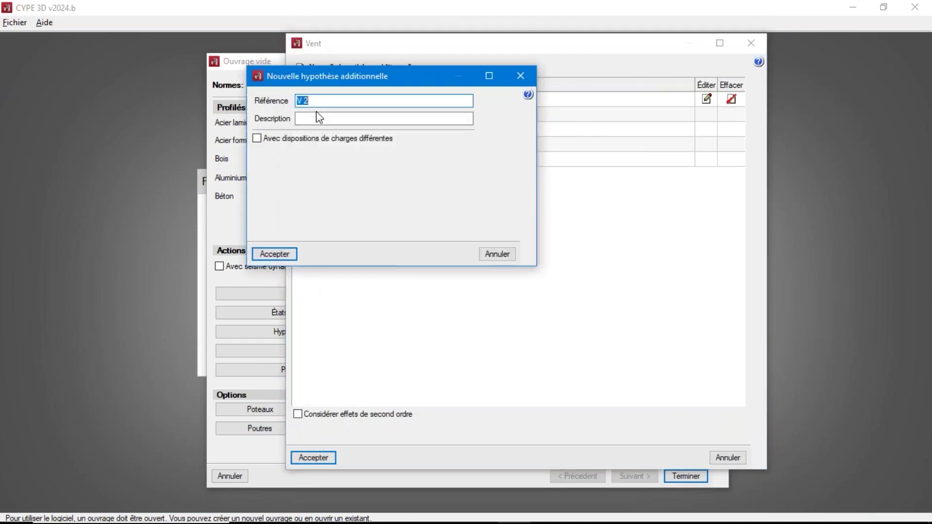
left_click(279, 255)
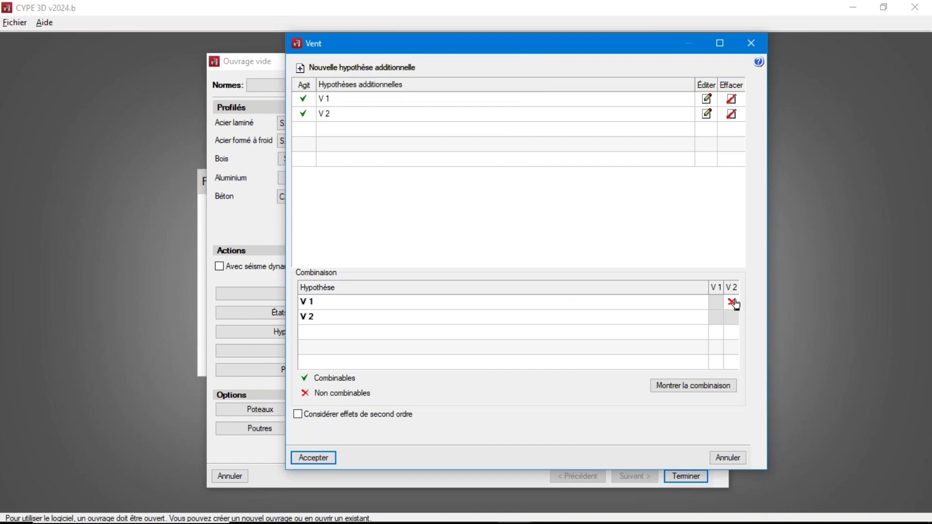
left_click(326, 457)
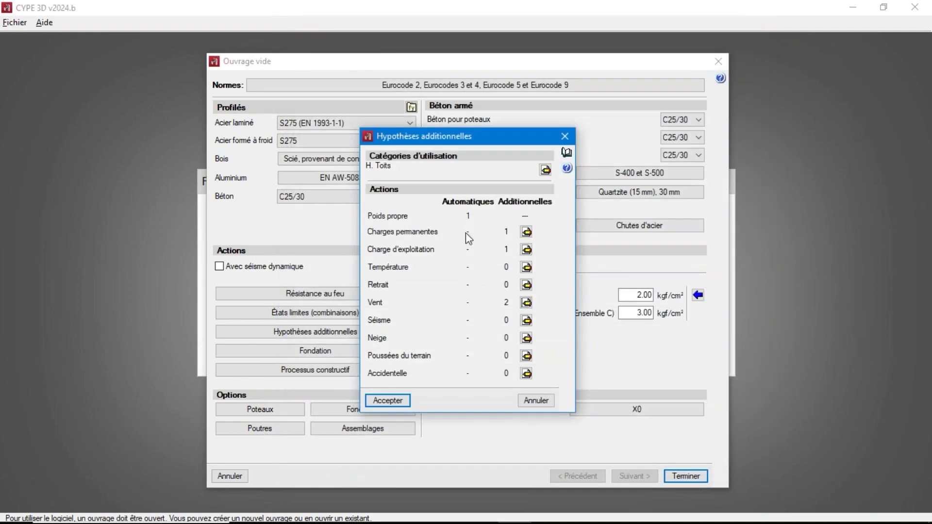
left_click(398, 398)
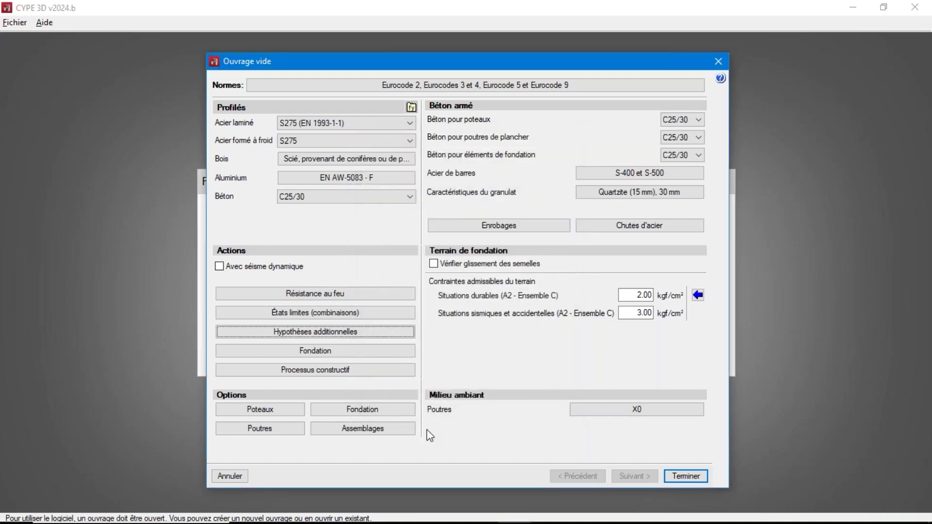
left_click(689, 473)
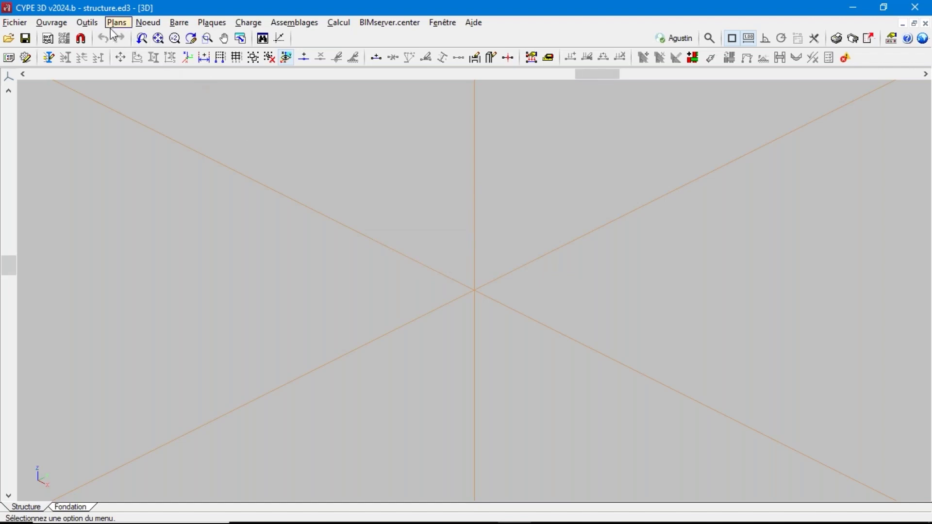
Step: Import the structure's bars from the BARRES ACIER layer of the DWG file STRUCTURE COMPLETE
left_click(94, 24)
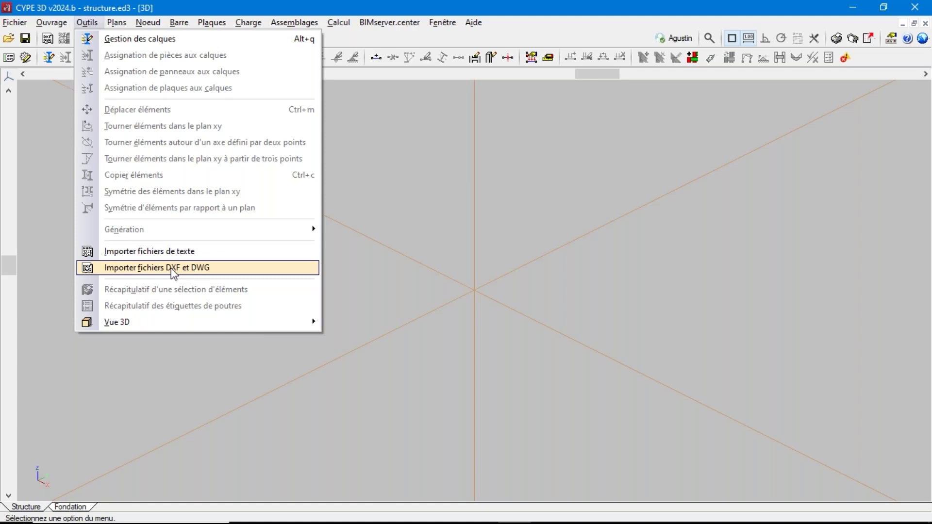
left_click(189, 272)
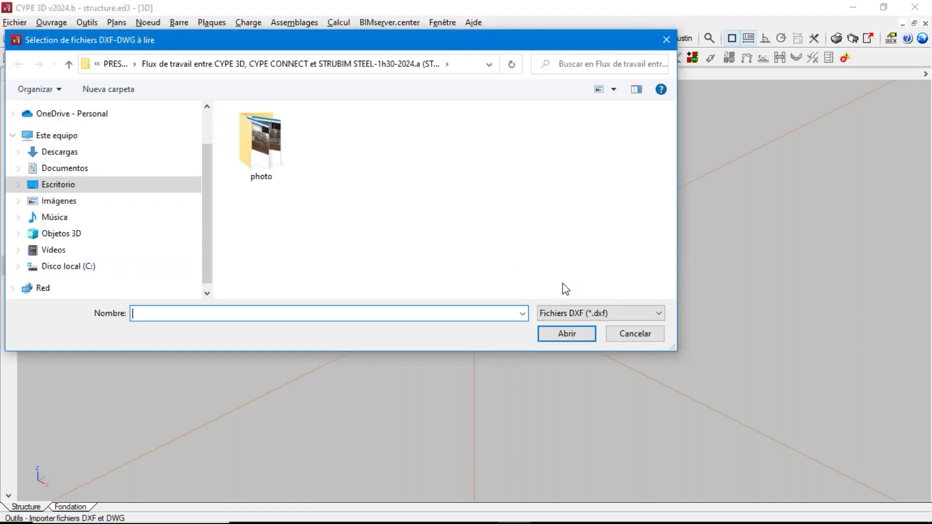
left_click(572, 313)
left_click(569, 336)
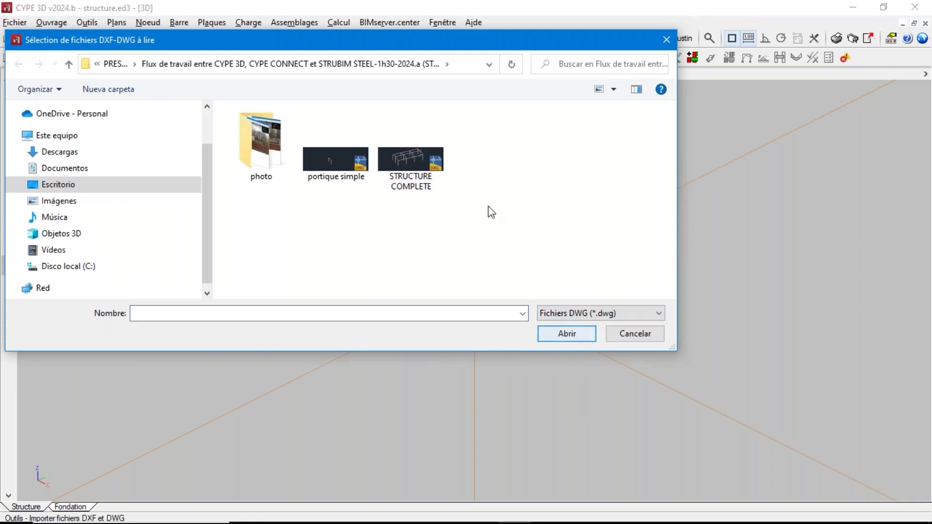
left_click(425, 188)
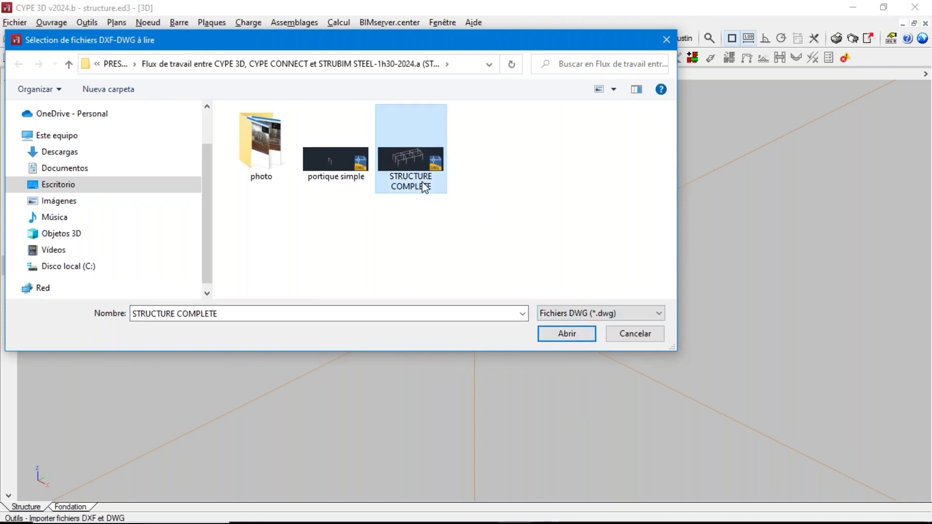
left_click(559, 336)
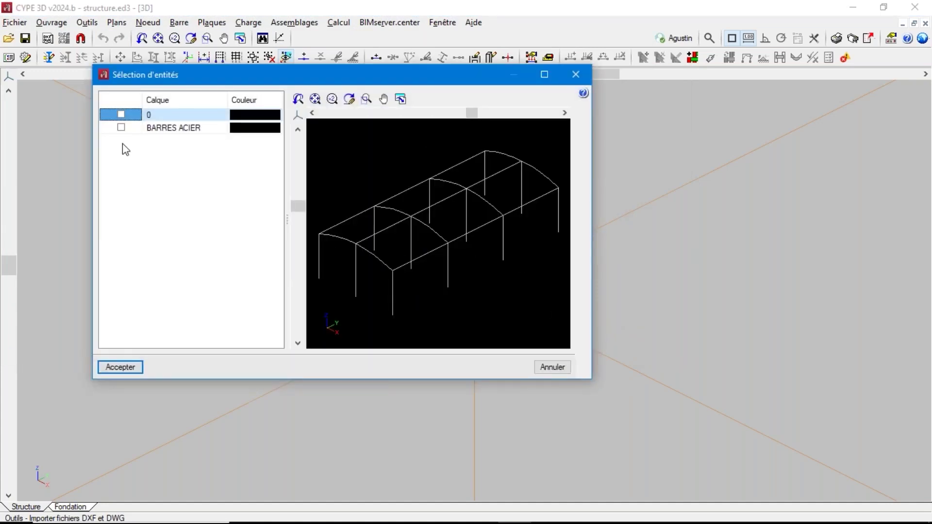
left_click(121, 128)
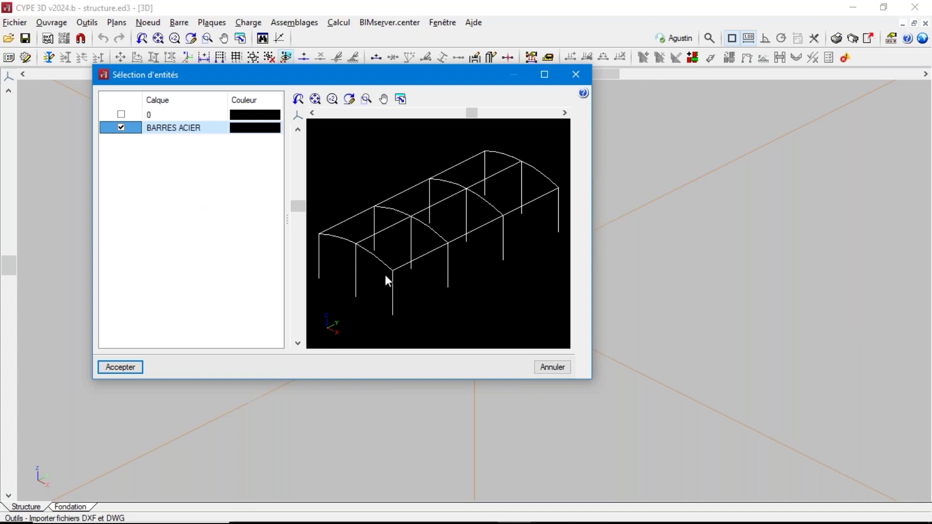
left_click(129, 367)
scroll(405, 139, "up", 3)
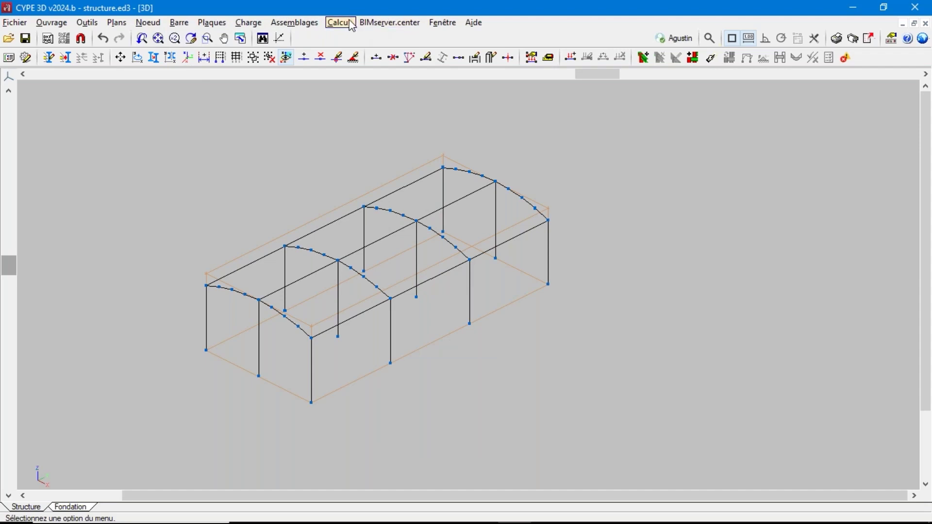
Step: Create a 2D plane view named portique 1 through three nodes of the structure's front frame
left_click(433, 26)
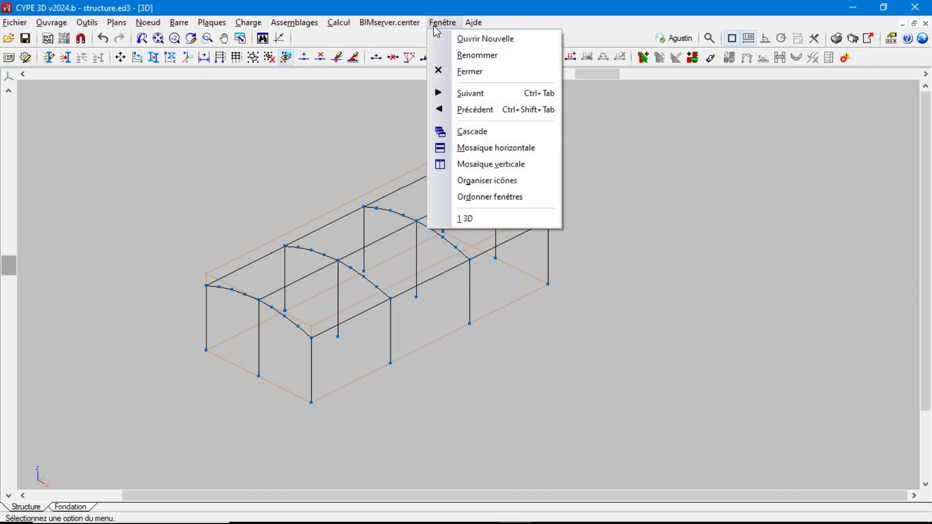
left_click(461, 42)
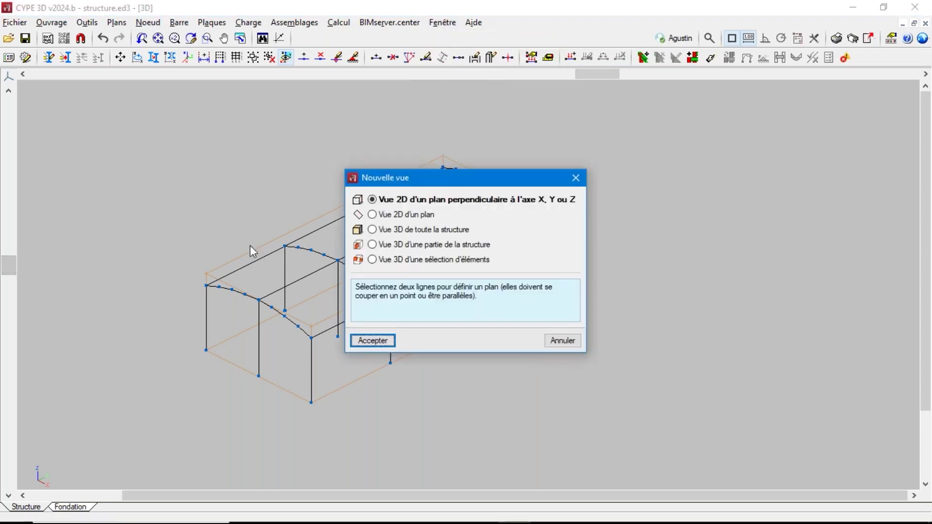
left_click(405, 214)
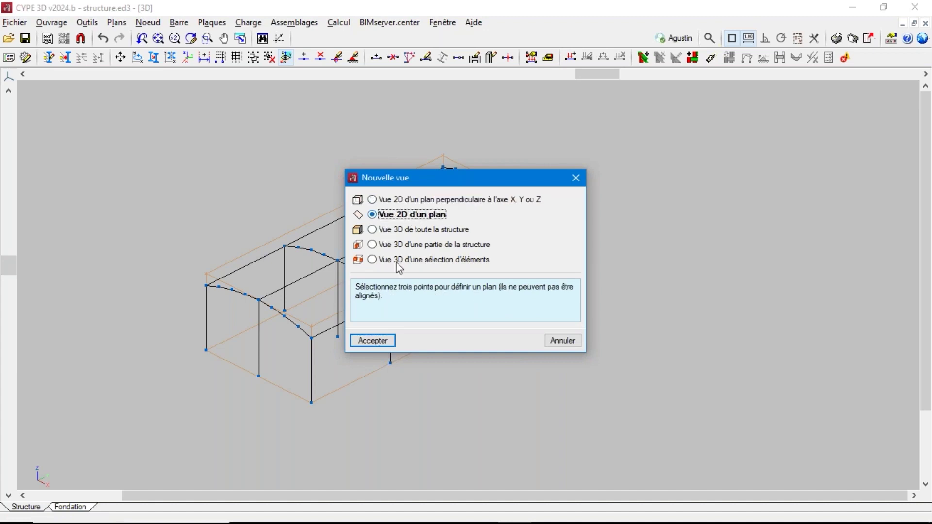
left_click(382, 340)
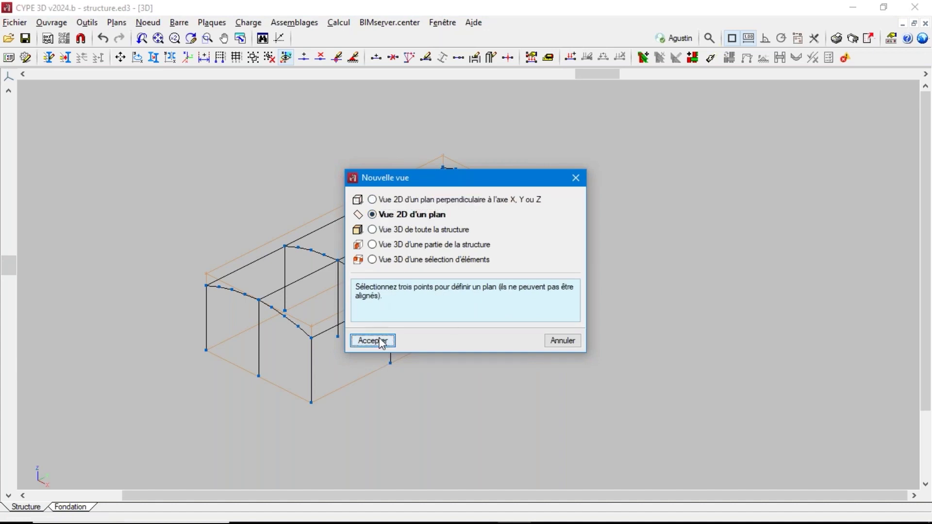
left_click(206, 349)
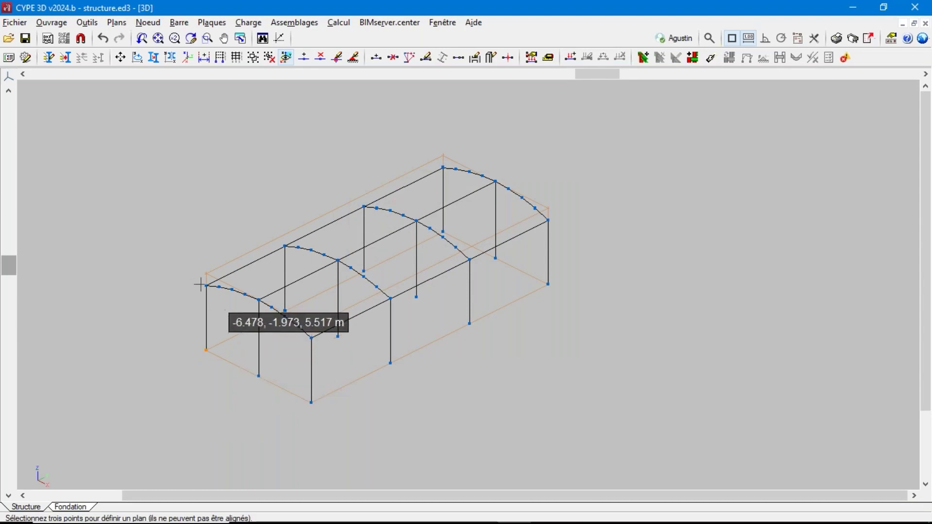
left_click(206, 285)
left_click(258, 300)
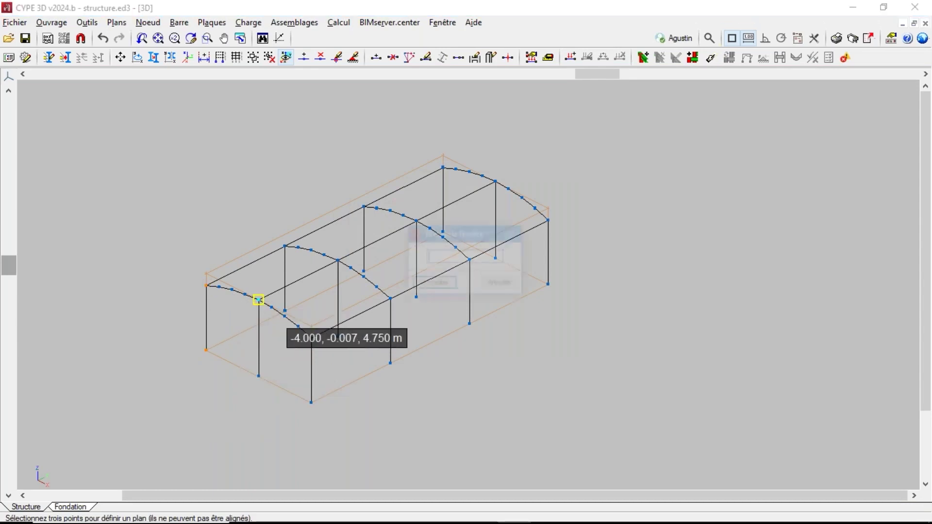
type("portique 1")
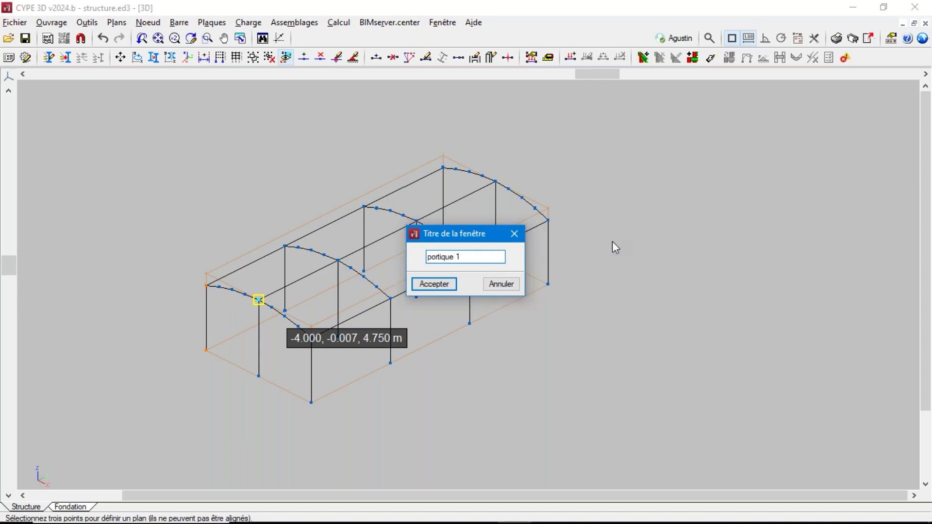
left_click(446, 288)
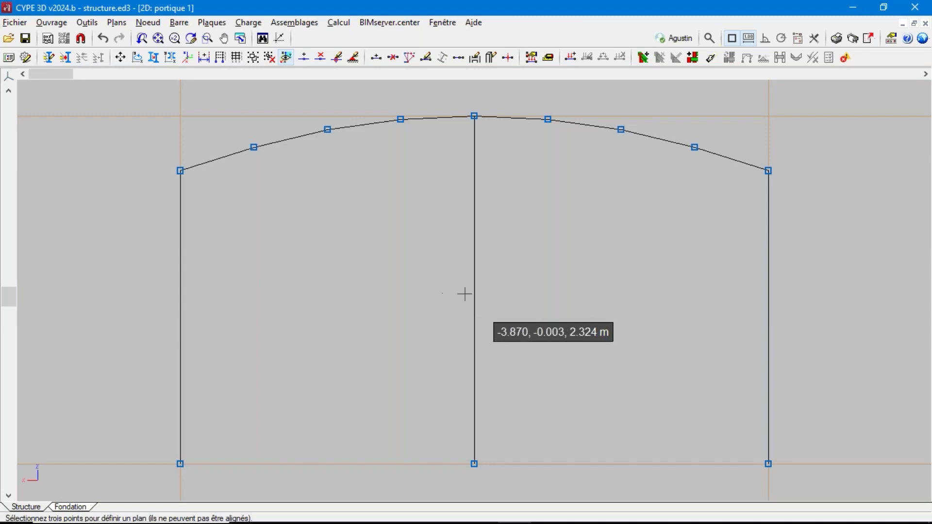
Step: From the 3D view, create a 2D plane view named droit through three nodes of the right long side
left_click(443, 22)
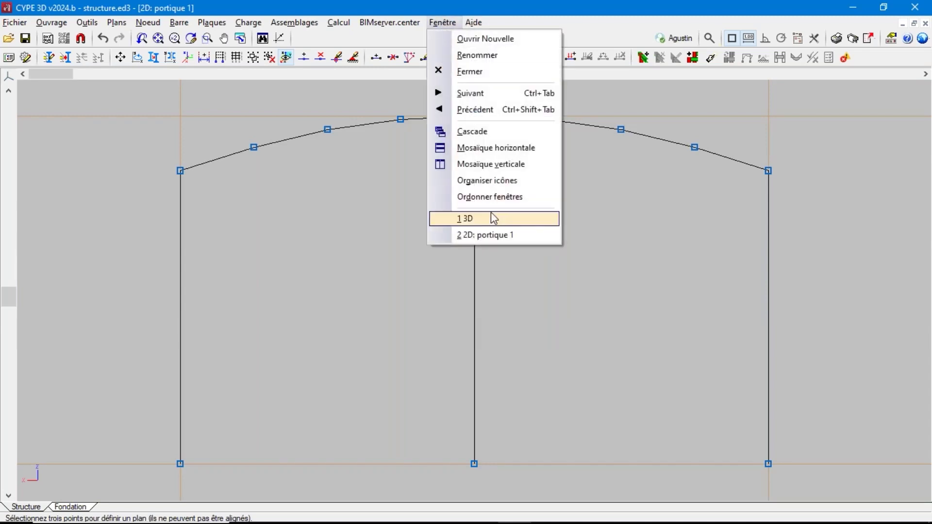
left_click(490, 213)
scroll(488, 213, "down", 5)
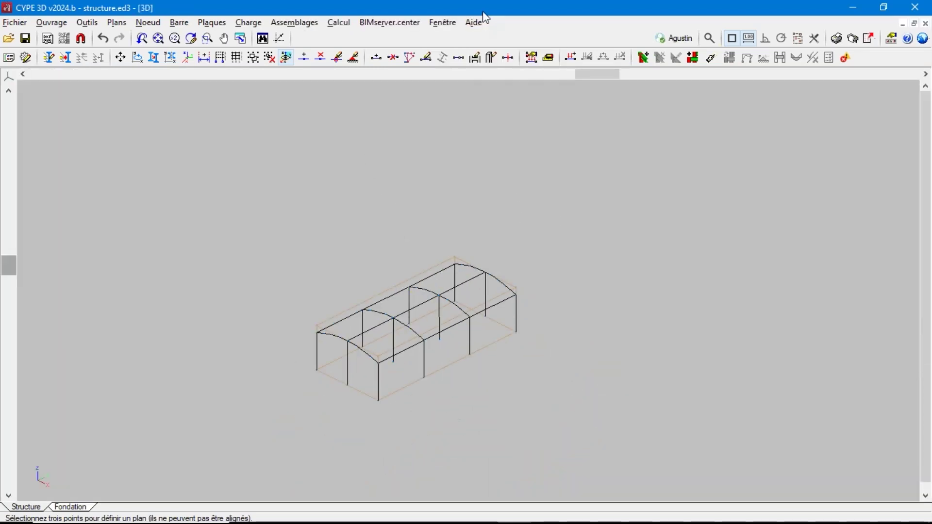
left_click(444, 22)
left_click(466, 38)
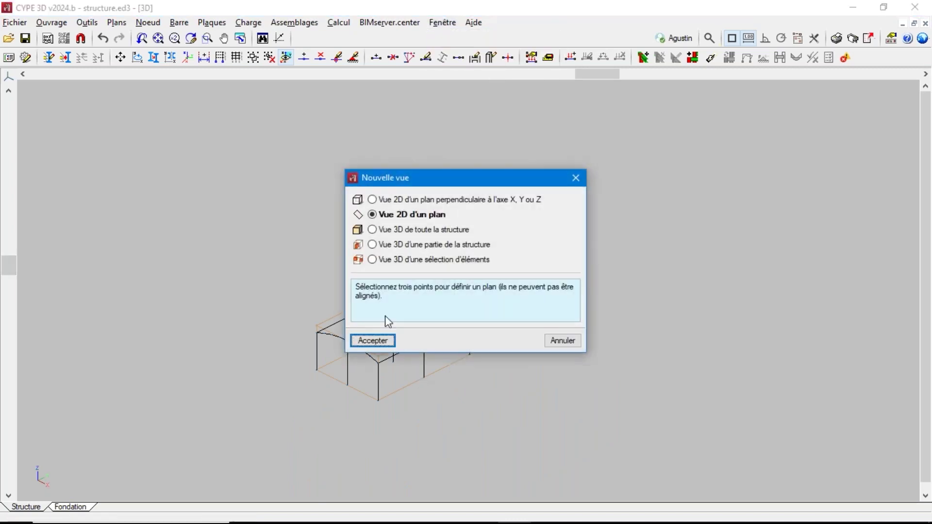
left_click(373, 339)
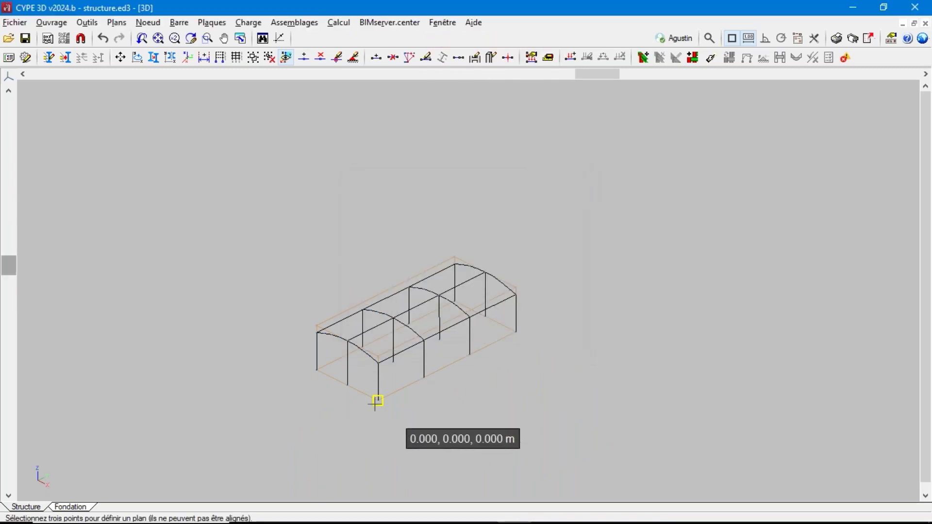
left_click(378, 362)
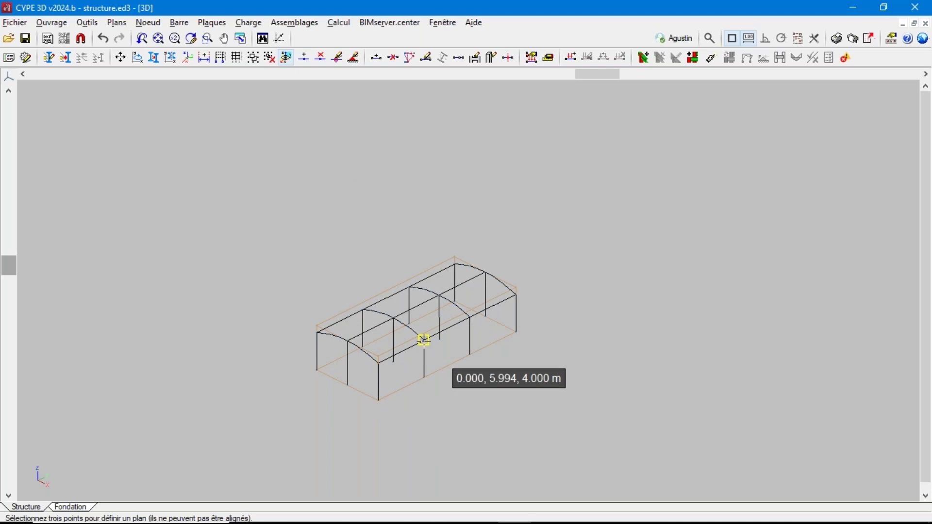
left_click(423, 340)
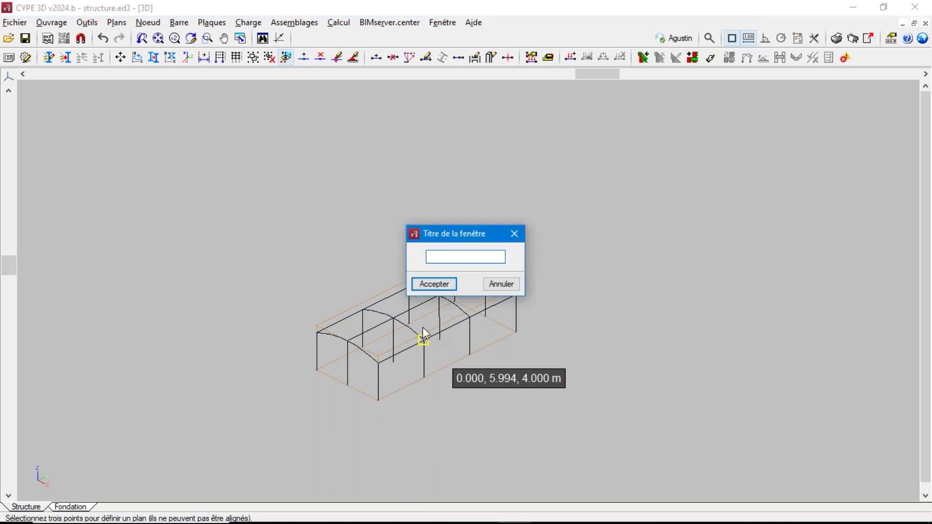
type("fro")
left_click(440, 288)
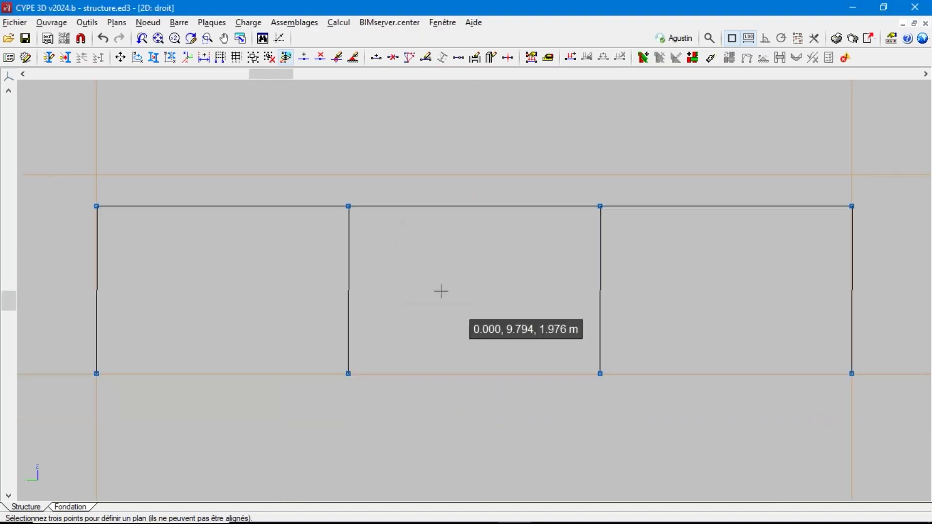
left_click(437, 23)
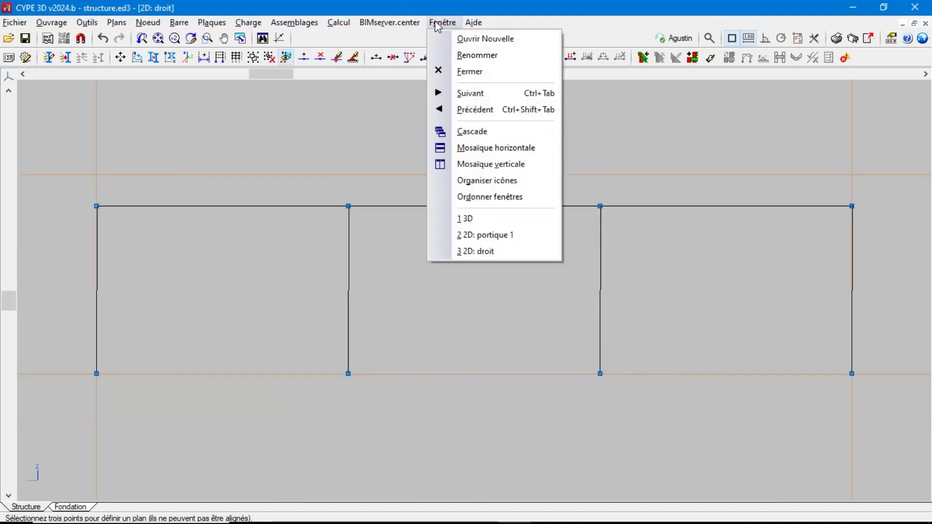
left_click(468, 37)
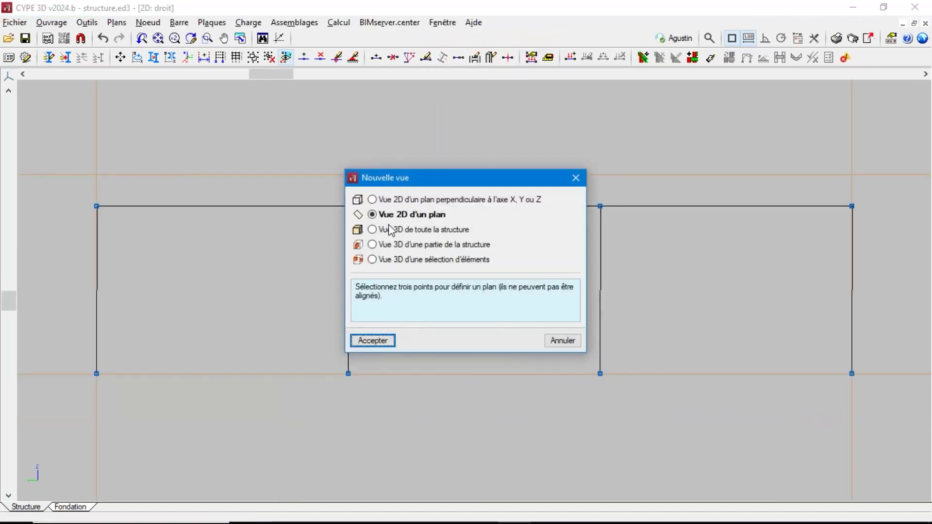
left_click(558, 340)
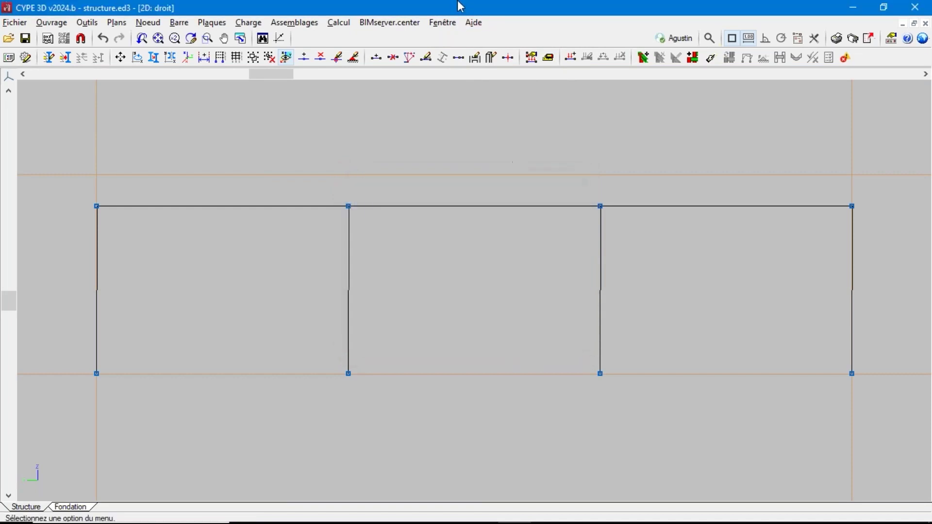
Step: From the 3D view, create a 2D plane view named sol through three column base nodes
left_click(442, 23)
left_click(472, 219)
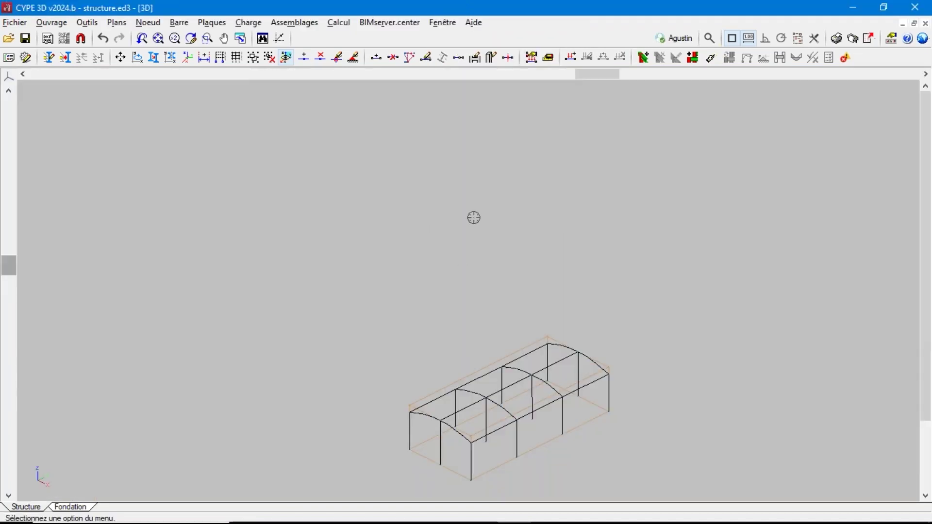
left_click(442, 23)
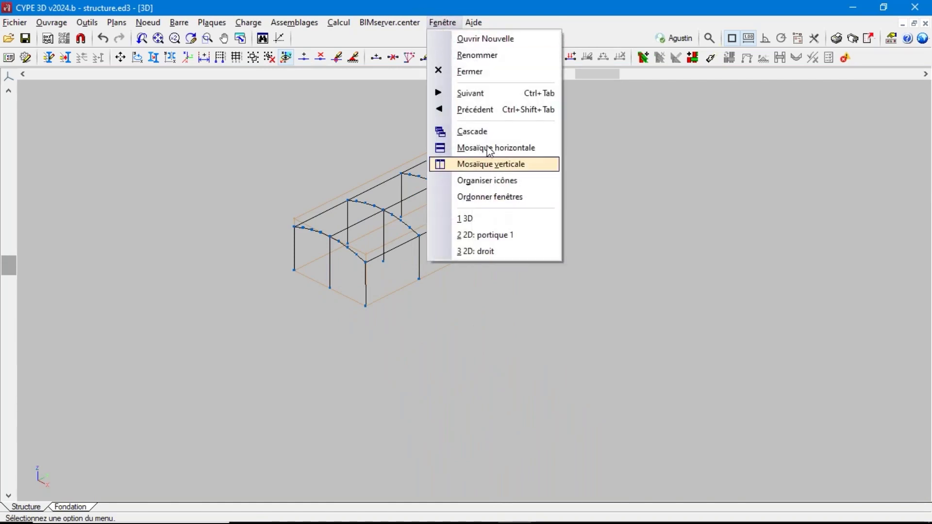
left_click(484, 38)
left_click(380, 342)
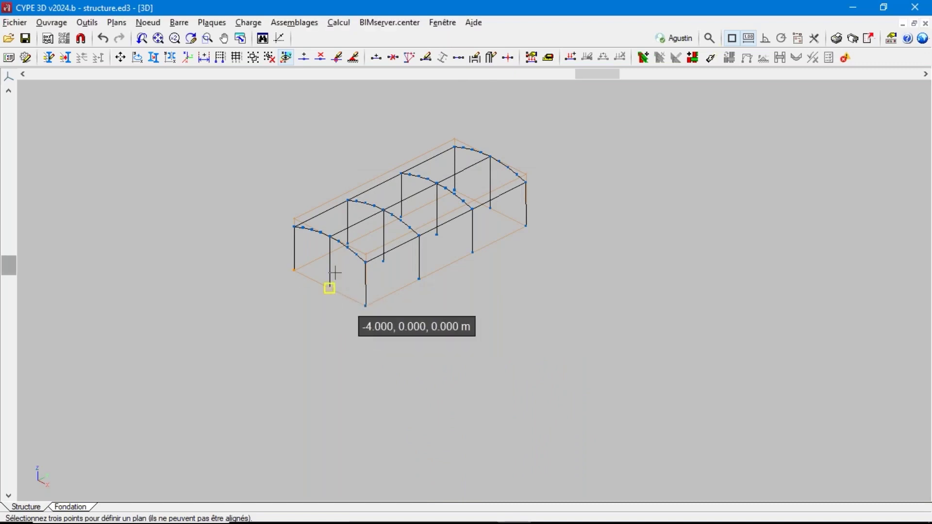
scroll(369, 204, "up", 5)
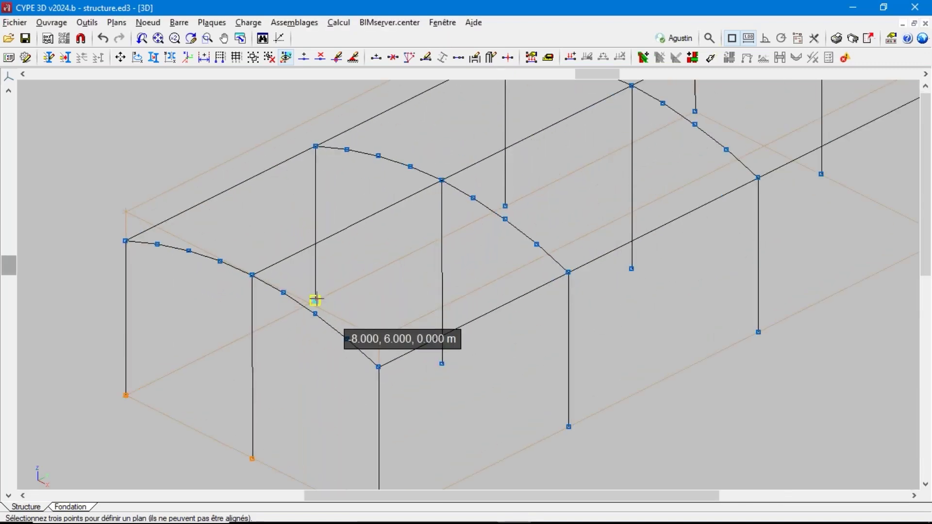
left_click(316, 300)
key("Return")
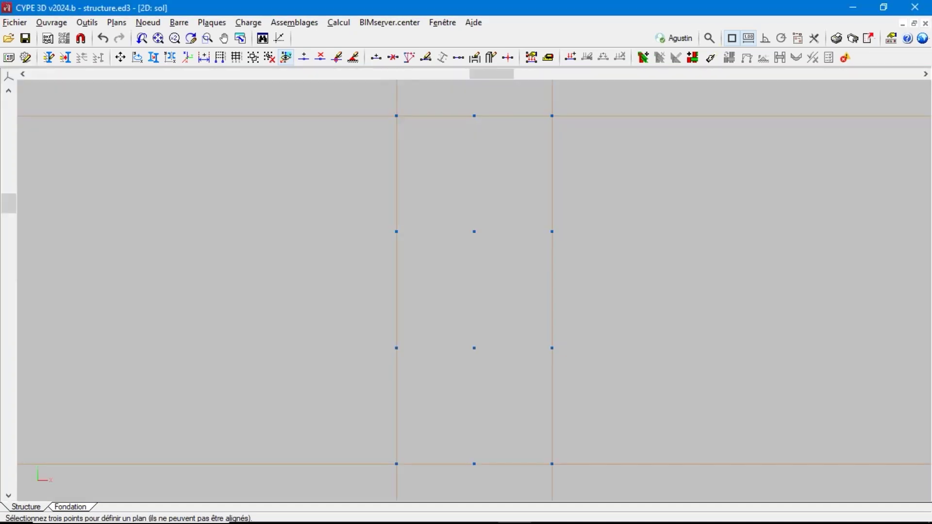
Step: Tile the open view windows horizontally and maximise the 3D view
left_click(442, 23)
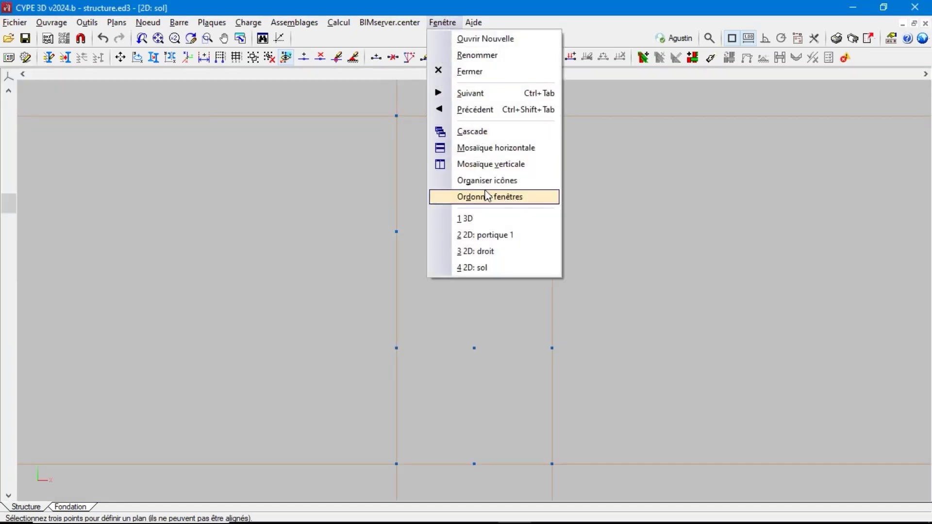
left_click(489, 149)
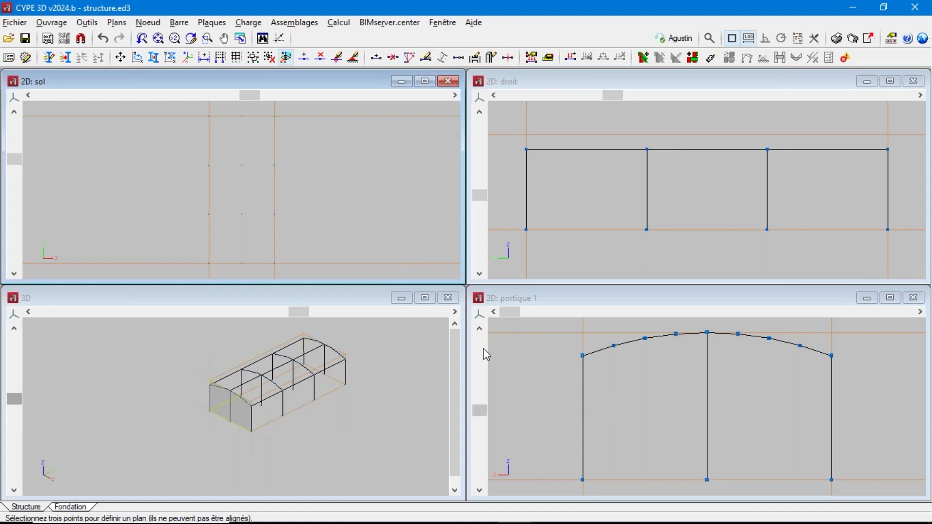
left_click(424, 298)
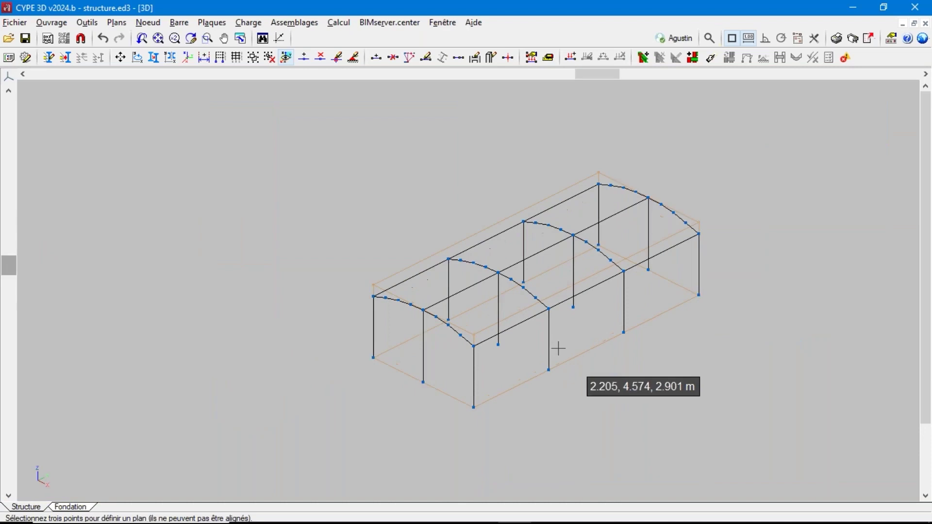
scroll(558, 348, "up", 1)
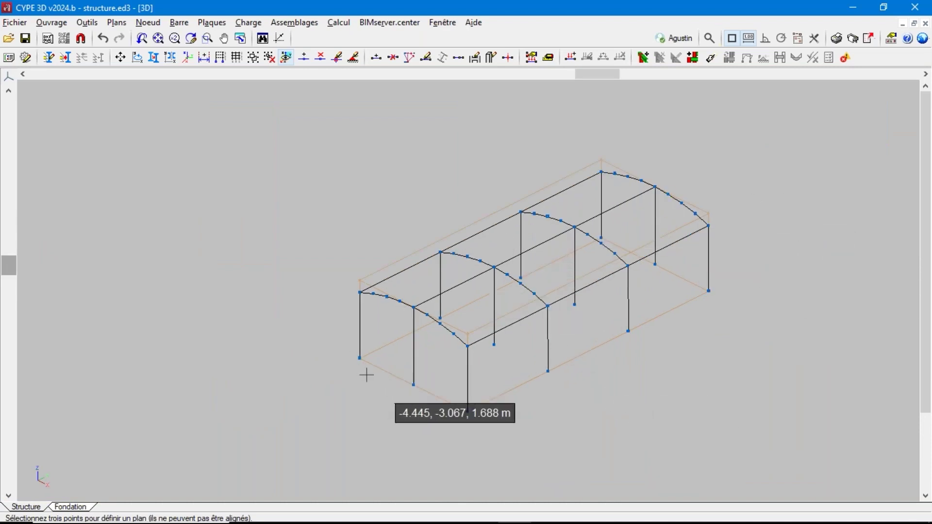
Step: Examine the pinned and partial-fixity internal connection (Liaison intérieure) options for a node on the front arch, leaving the node unmodified
left_click(154, 24)
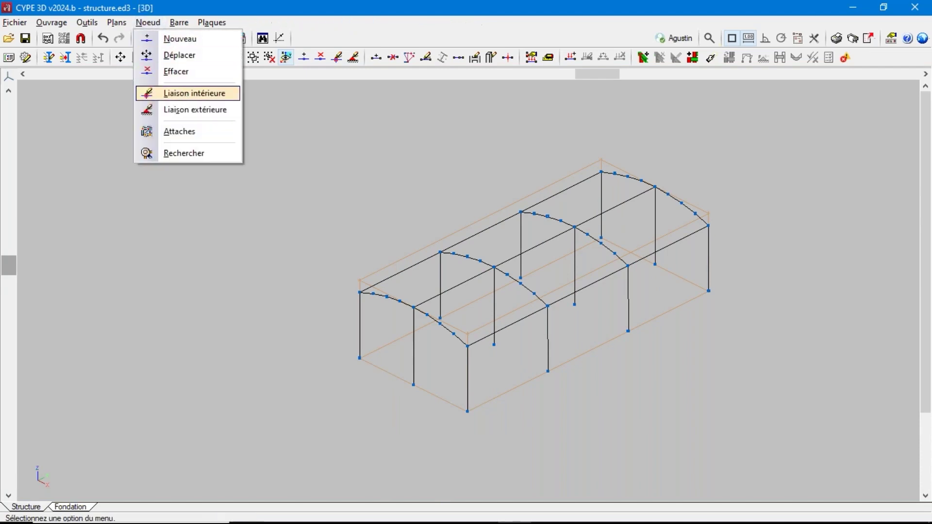
left_click(189, 93)
left_click(376, 294)
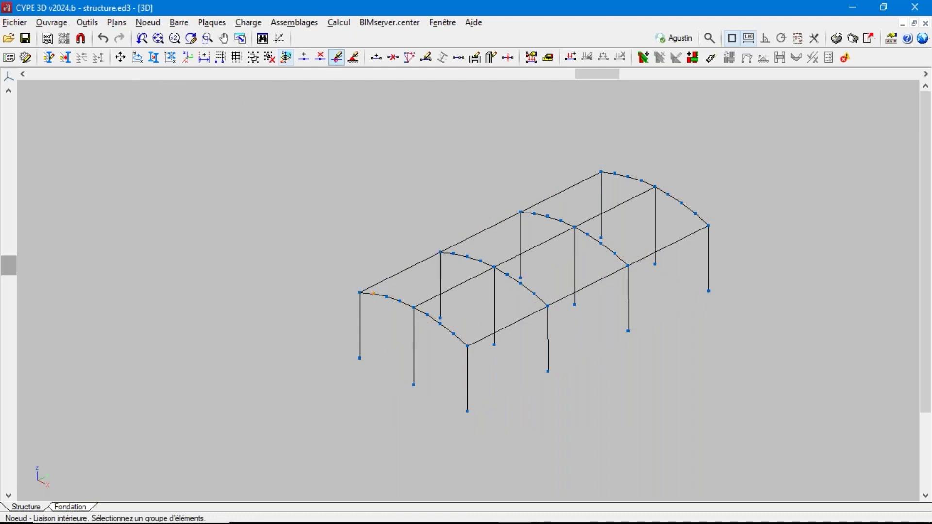
right_click(349, 252)
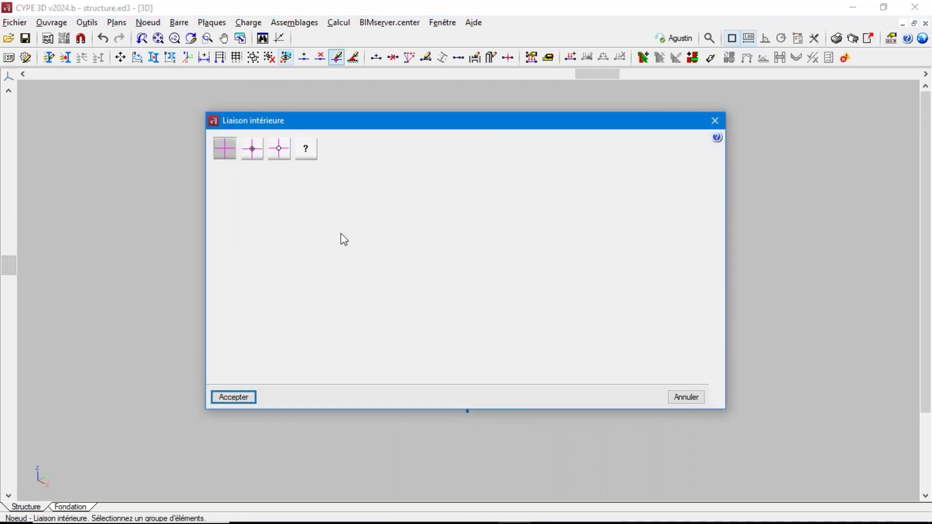
left_click(278, 160)
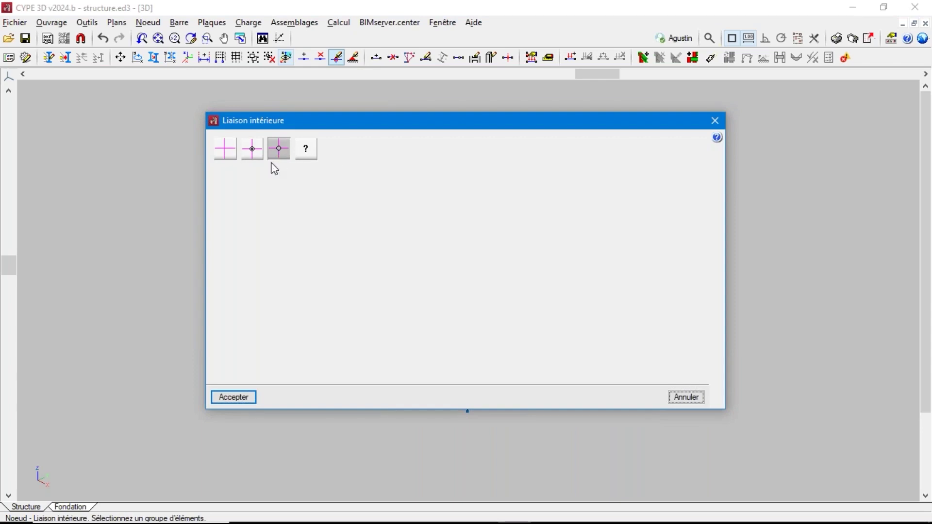
left_click(251, 150)
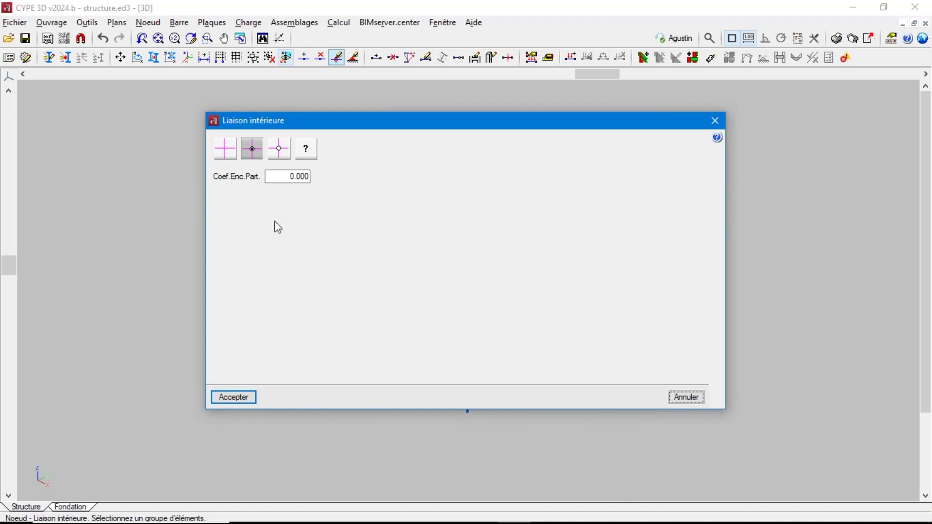
left_click(680, 401)
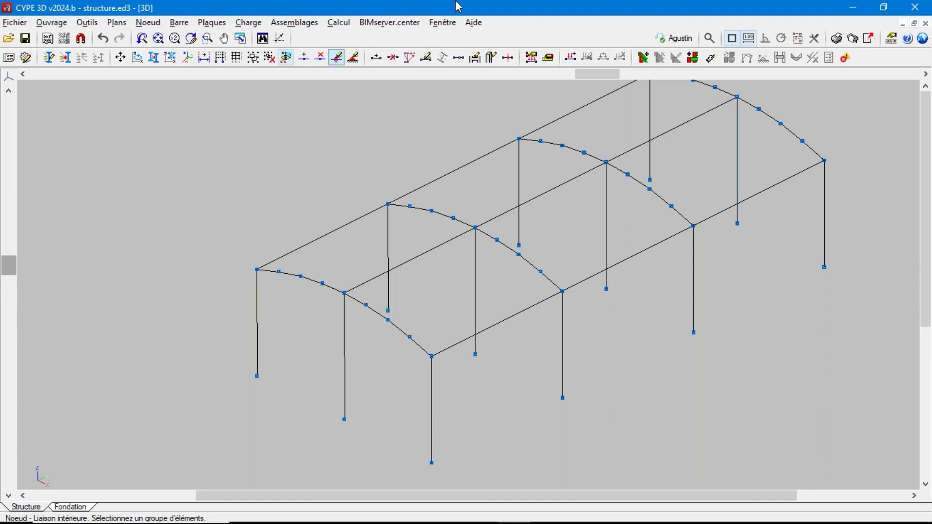
Step: In the 2D view sol, assign a fully fixed external connection (Encastrement) to all column base nodes
left_click(442, 22)
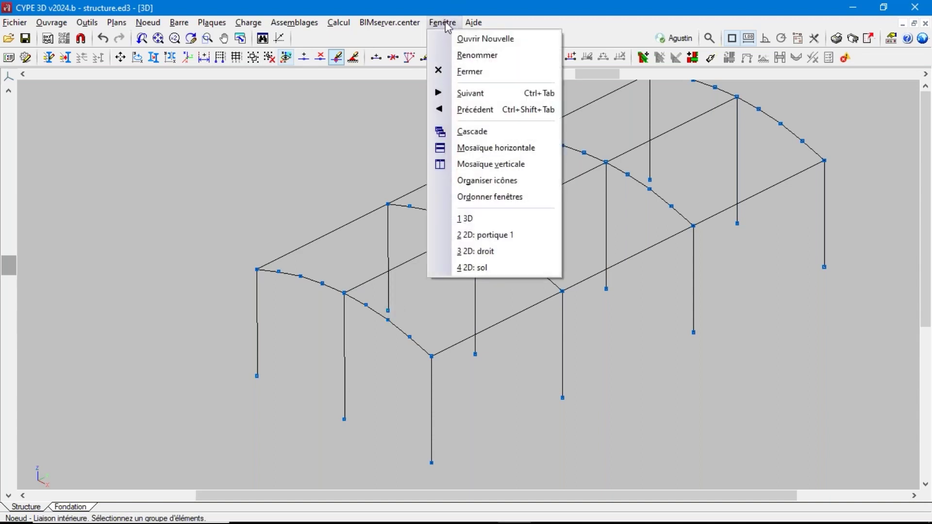
left_click(497, 268)
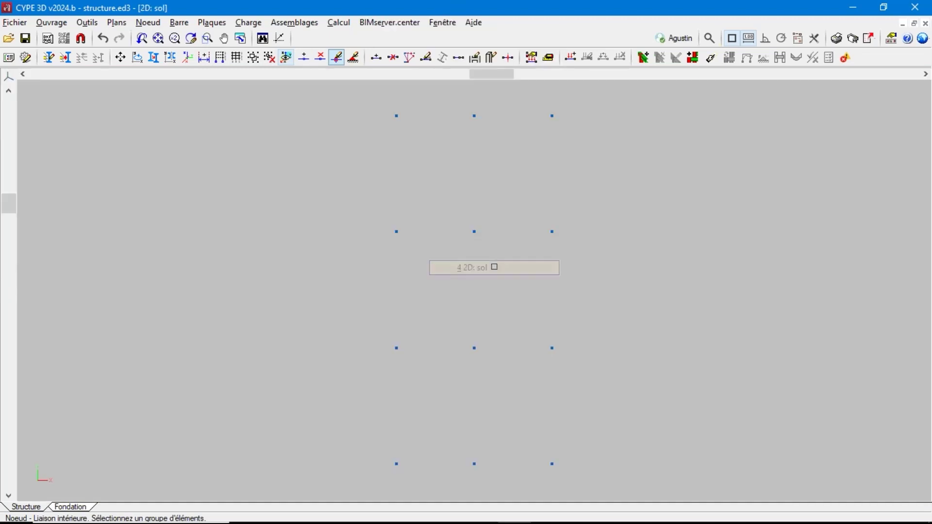
left_click(158, 27)
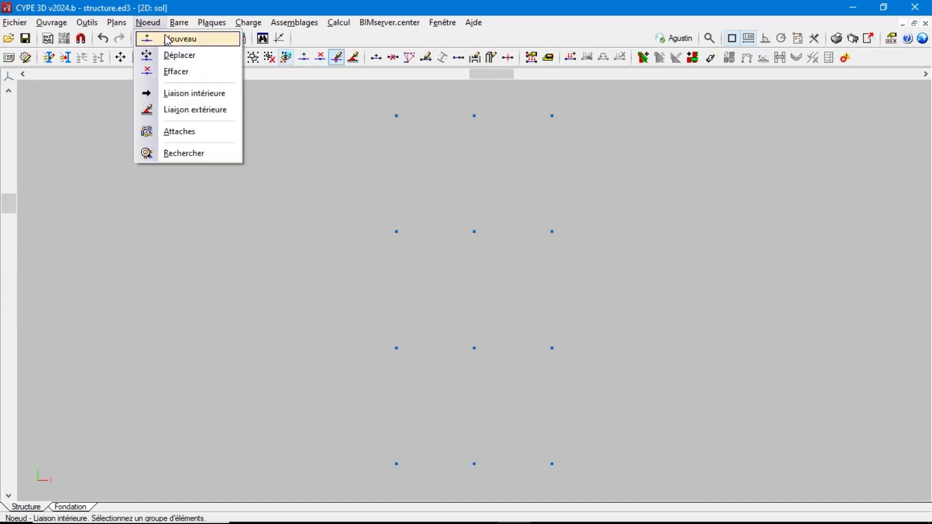
left_click(196, 111)
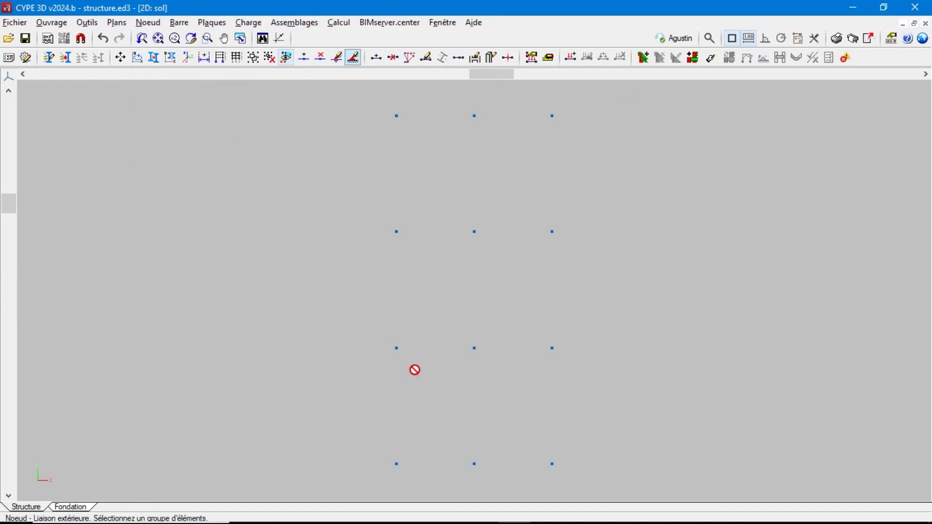
left_click(344, 465)
right_click(320, 284)
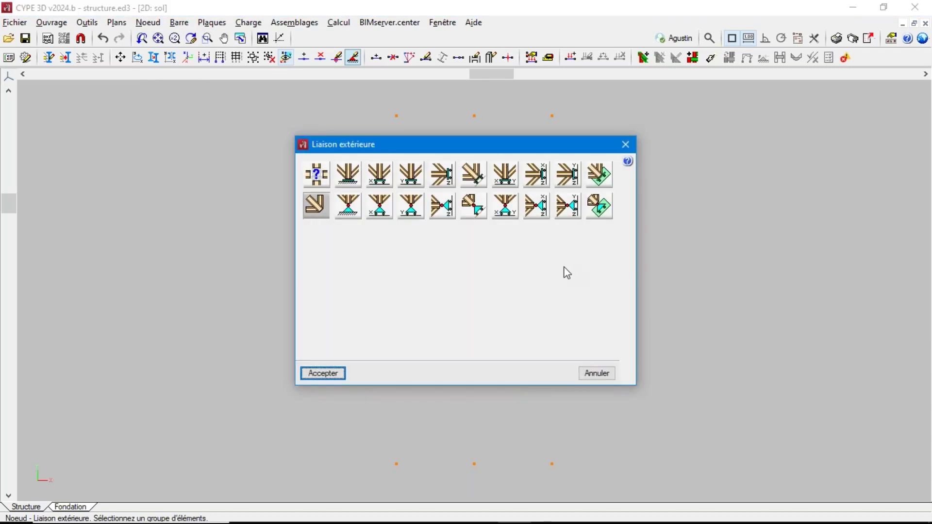
left_click(347, 175)
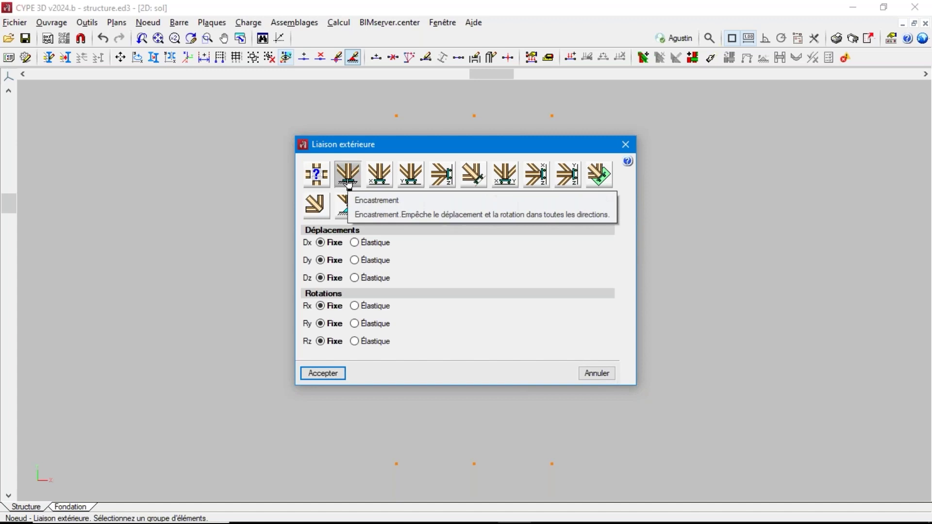
left_click(337, 376)
Step: In the 3D view, group all the vertical columns of the four frames into one bar group
left_click(450, 23)
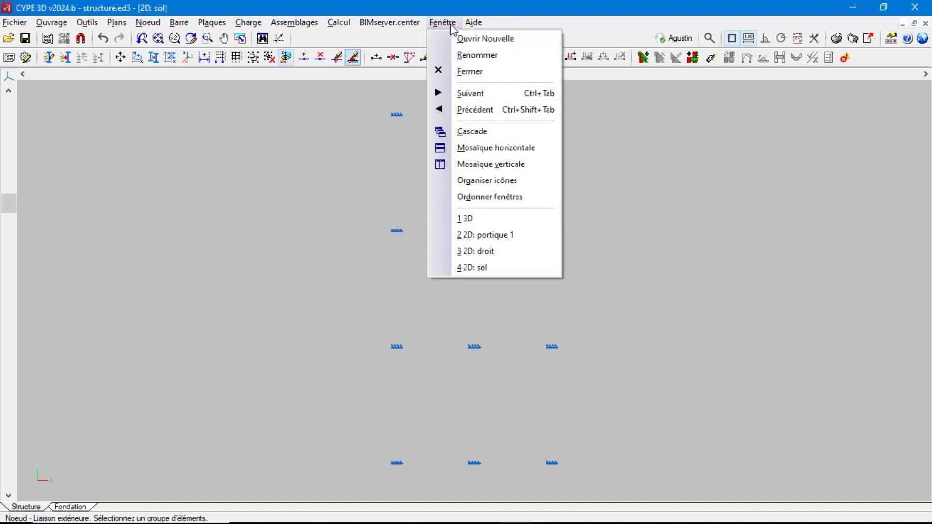
left_click(487, 217)
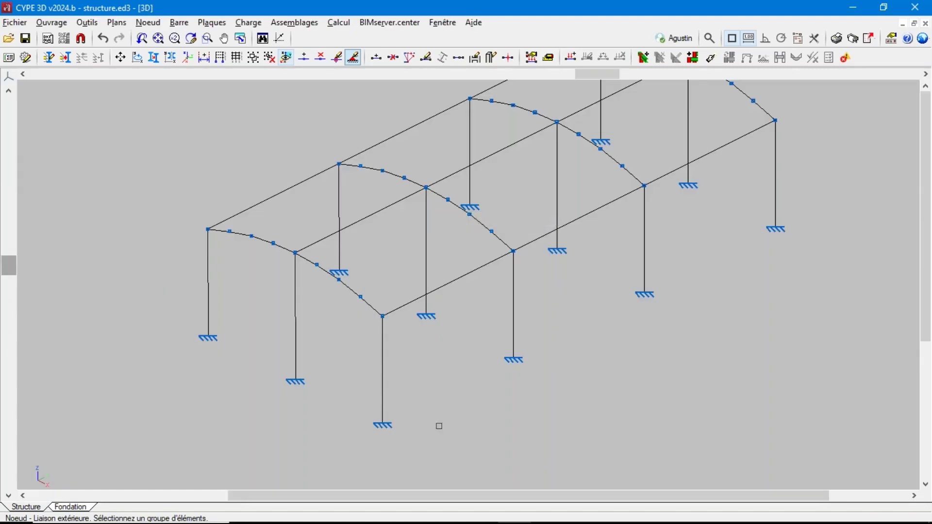
scroll(434, 427, "down", 2)
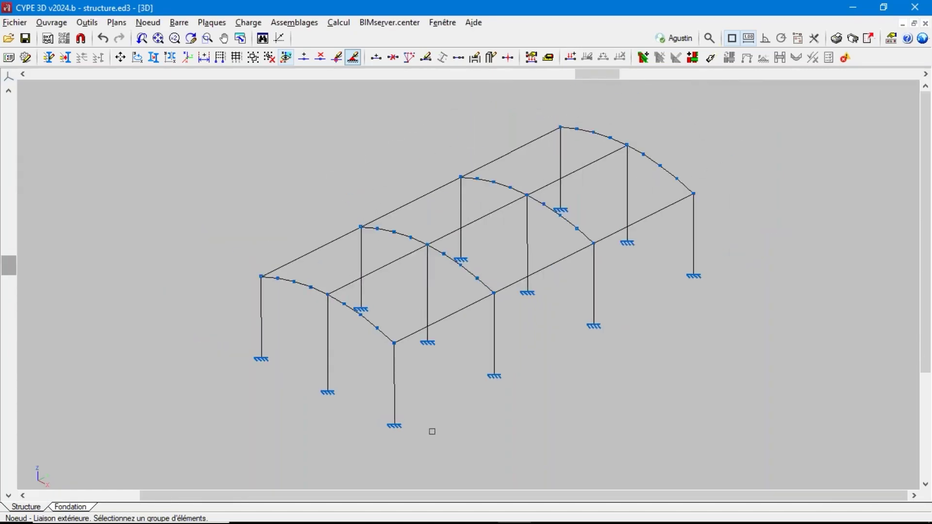
scroll(443, 368, "up", 2)
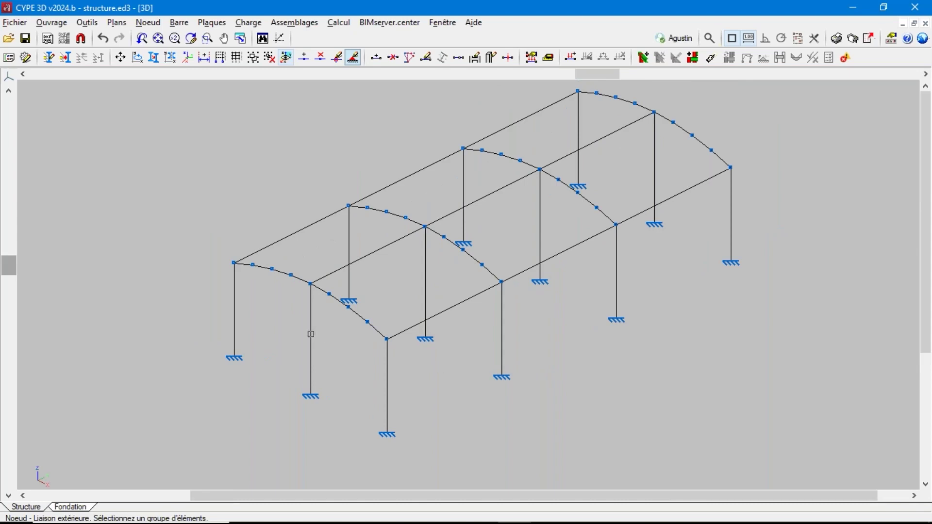
left_click(180, 22)
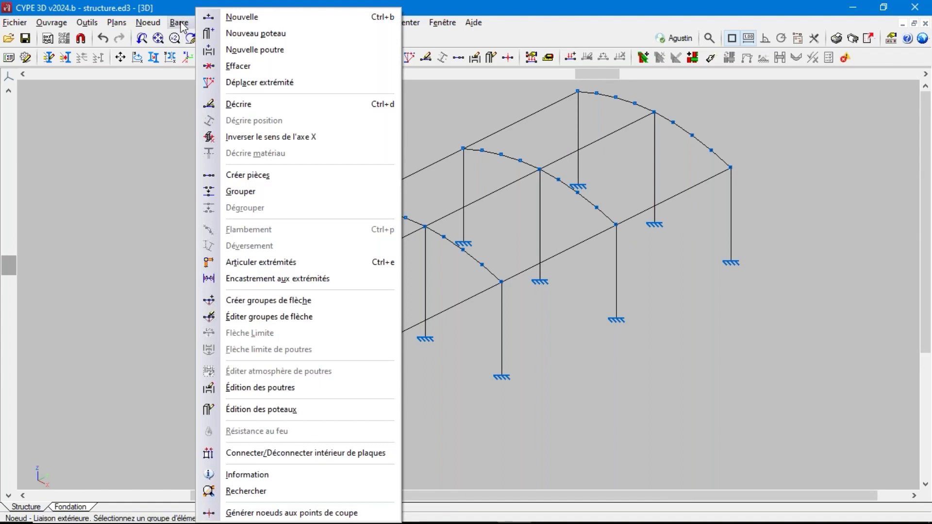
left_click(245, 196)
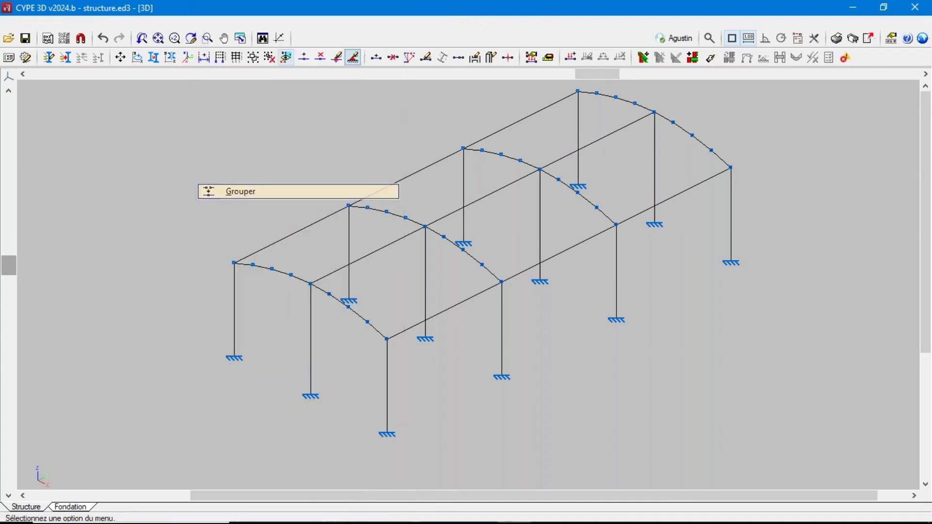
left_click(238, 317)
left_click(312, 360)
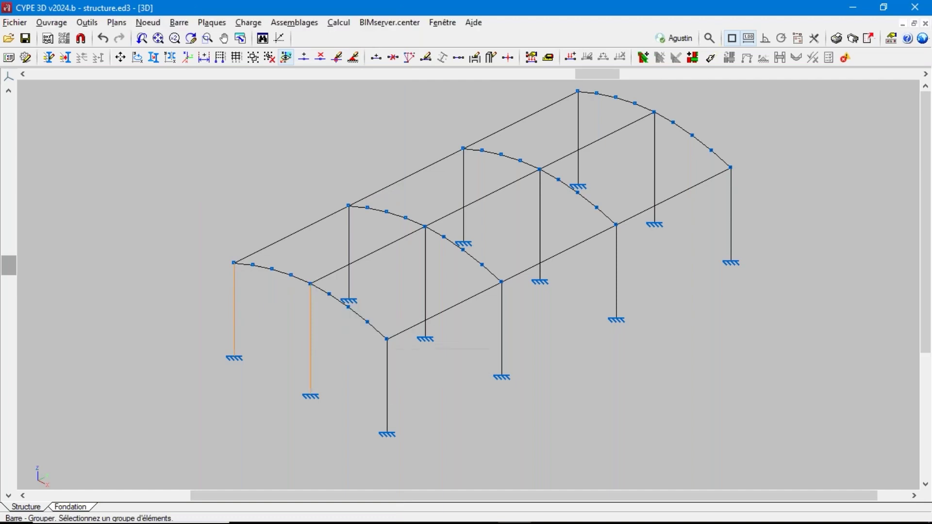
left_click(387, 391)
left_click(349, 240)
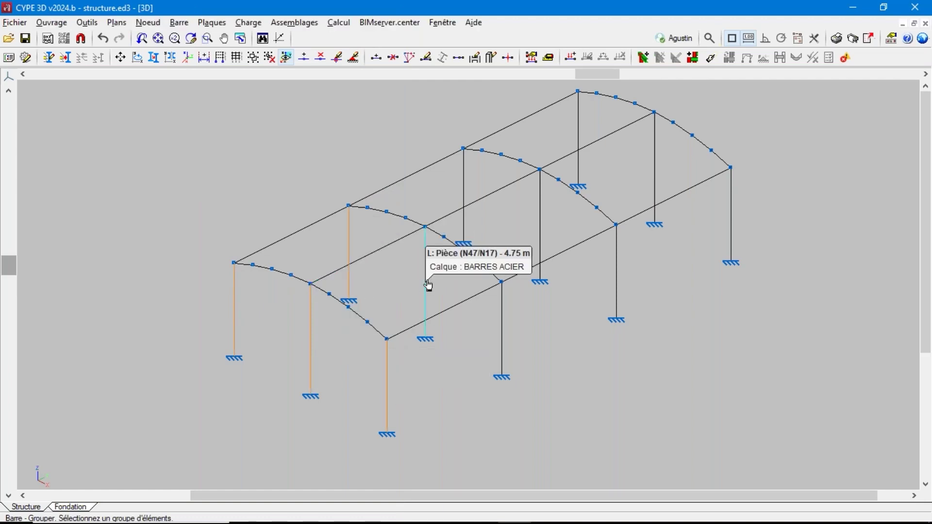
left_click(428, 286)
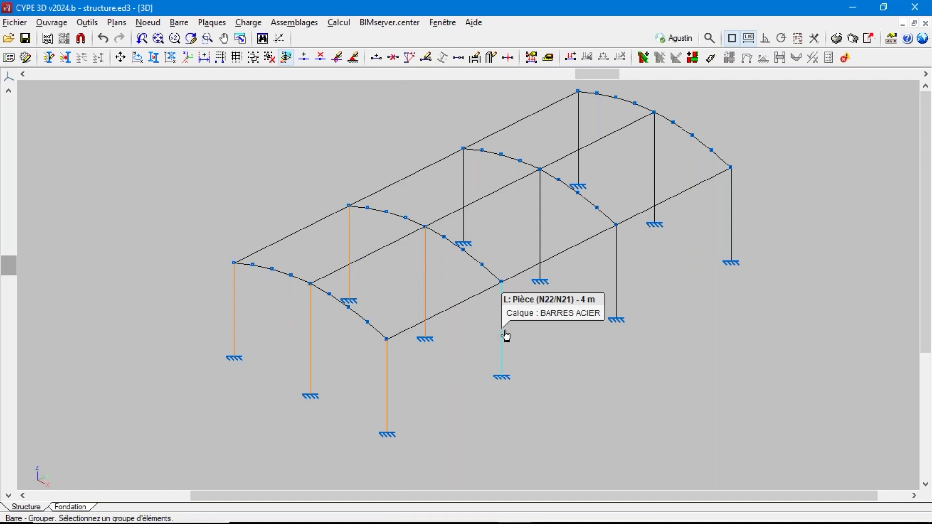
left_click(504, 334)
left_click(463, 190)
left_click(540, 228)
left_click(620, 286)
left_click(578, 129)
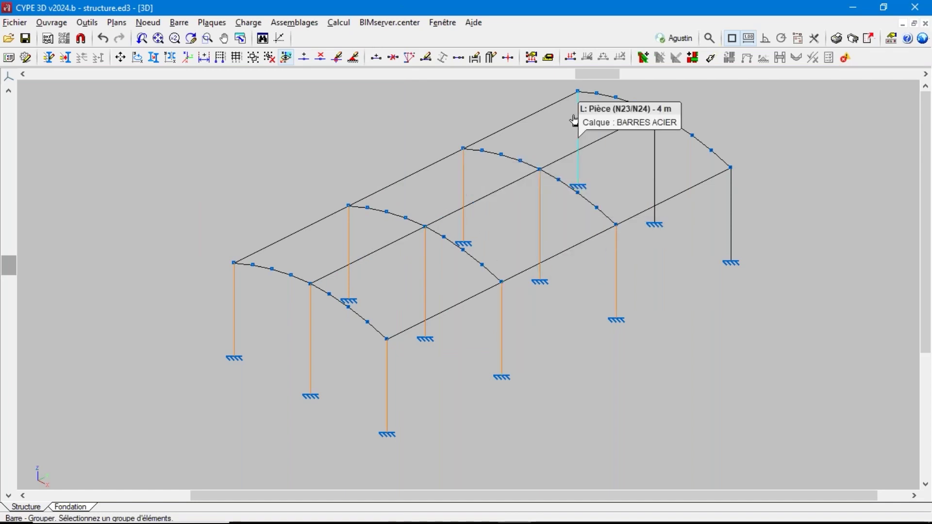
left_click(660, 173)
right_click(711, 233)
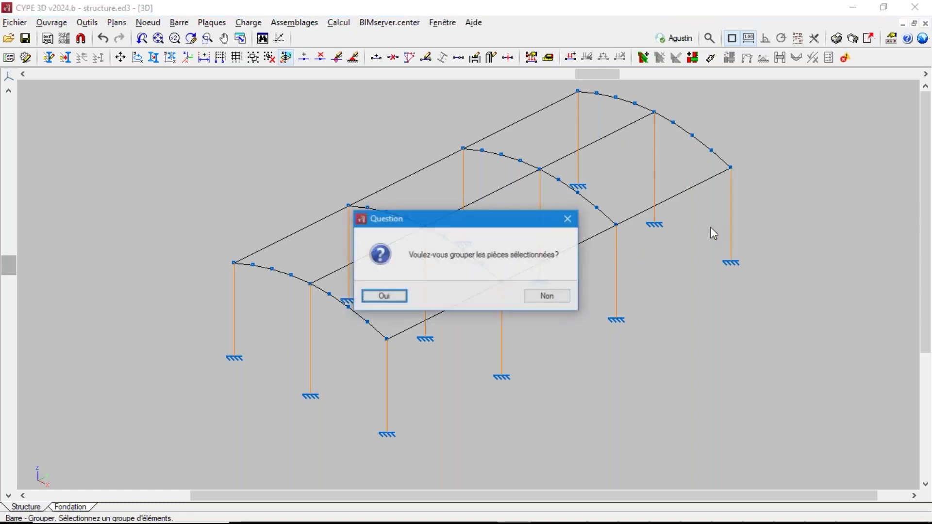
left_click(383, 297)
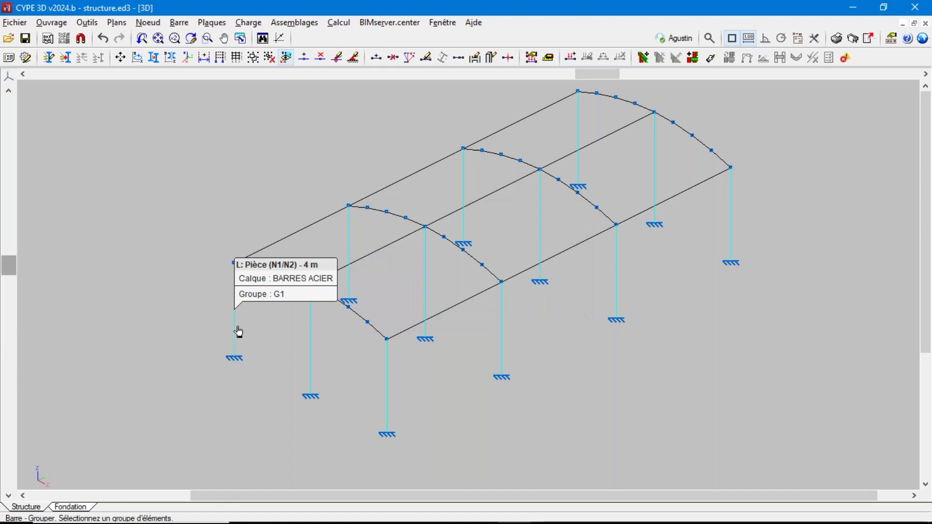
Step: Group all the curved roof segments of the four arches into one bar group
left_click(179, 22)
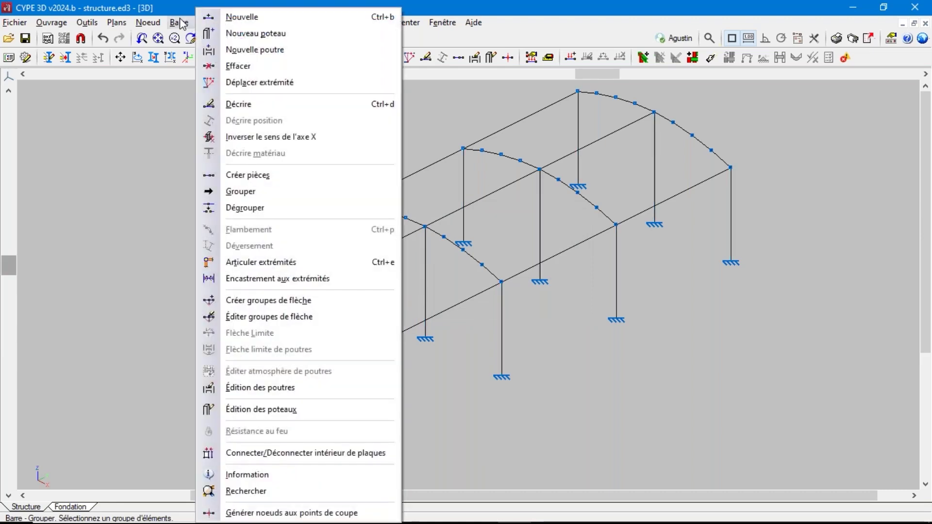
left_click(247, 192)
left_click(248, 265)
left_click(266, 269)
left_click(285, 274)
left_click(301, 286)
left_click(318, 291)
left_click(344, 303)
left_click(359, 316)
left_click(377, 330)
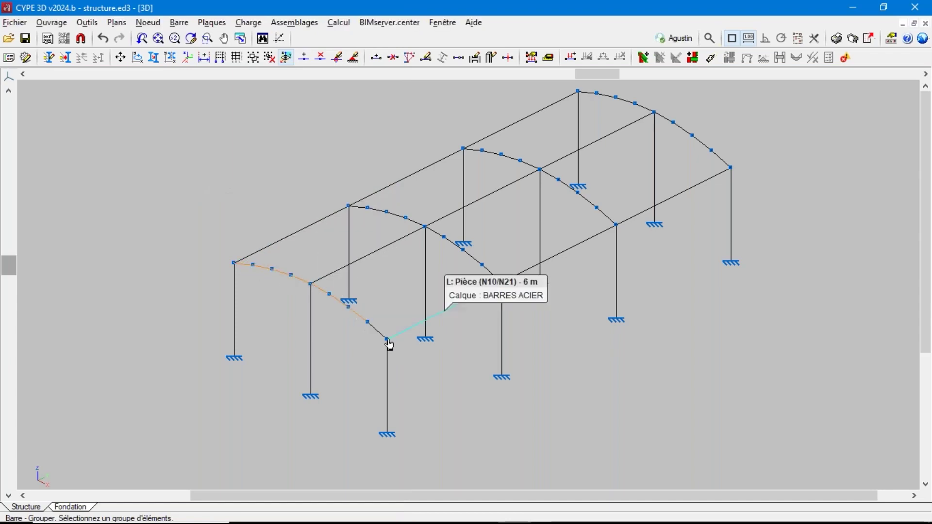
left_click(375, 324)
left_click(363, 208)
left_click(382, 213)
left_click(396, 215)
left_click(415, 222)
left_click(433, 232)
left_click(455, 243)
left_click(471, 258)
left_click(491, 272)
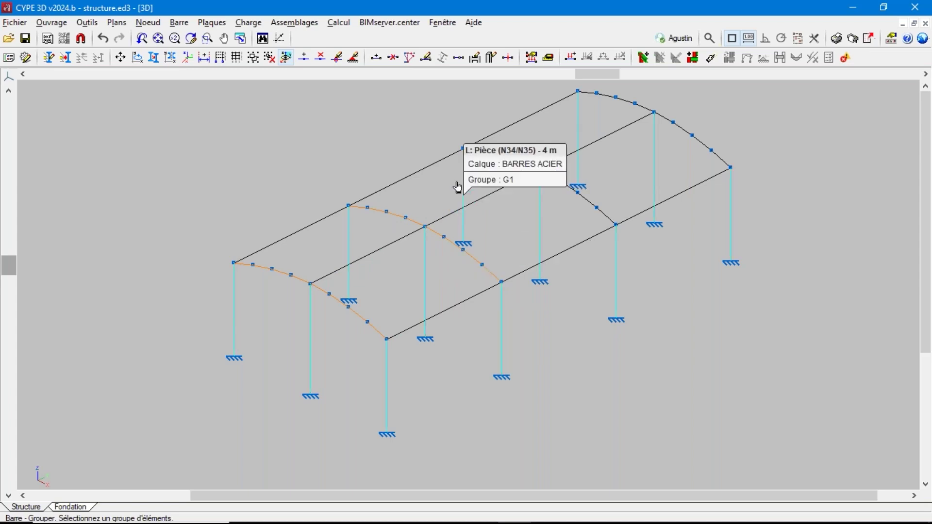
left_click(473, 149)
left_click(492, 152)
left_click(524, 162)
left_click(531, 166)
left_click(554, 178)
left_click(573, 190)
left_click(581, 204)
left_click(606, 218)
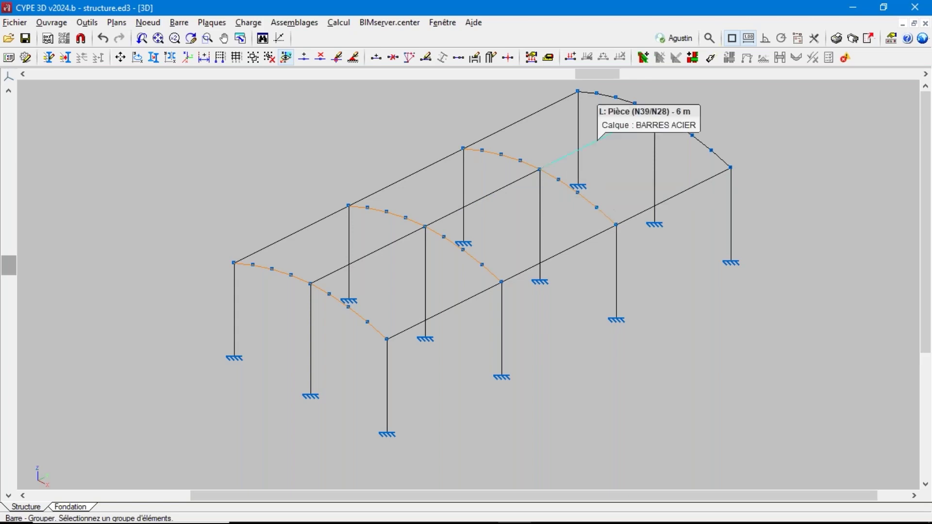
left_click(592, 96)
left_click(609, 97)
left_click(628, 100)
left_click(645, 108)
left_click(664, 116)
left_click(682, 128)
left_click(701, 143)
left_click(721, 159)
right_click(617, 182)
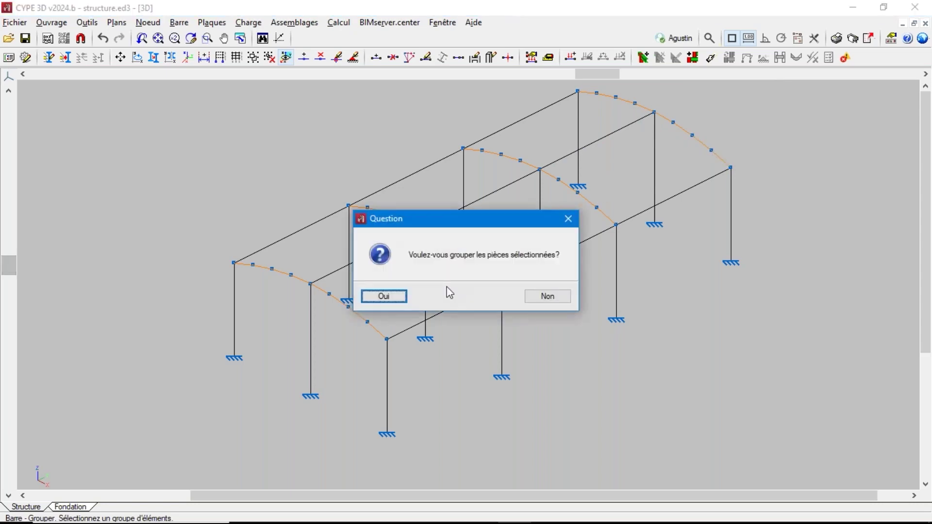
left_click(384, 295)
Step: Group all the longitudinal beams linking the four arches along both sides and the middle
left_click(286, 235)
left_click(406, 329)
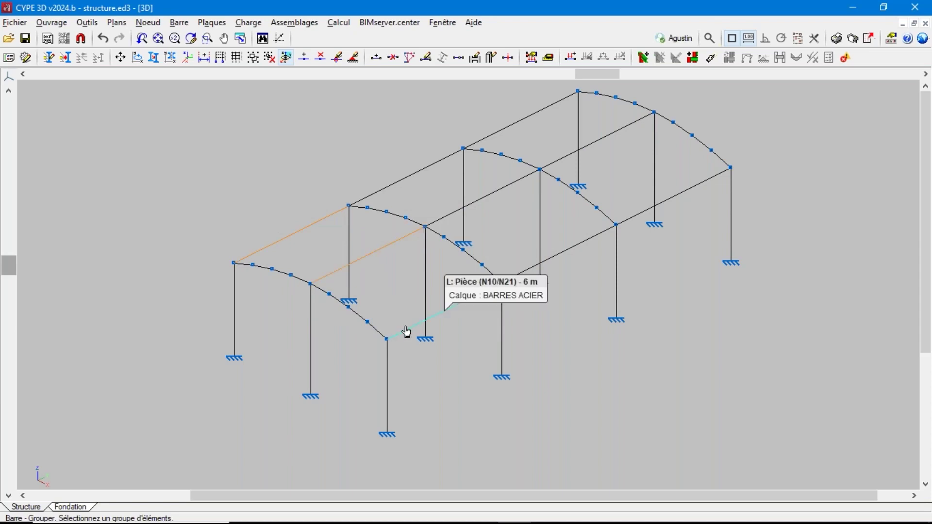
left_click(382, 189)
left_click(454, 212)
left_click(508, 278)
left_click(513, 132)
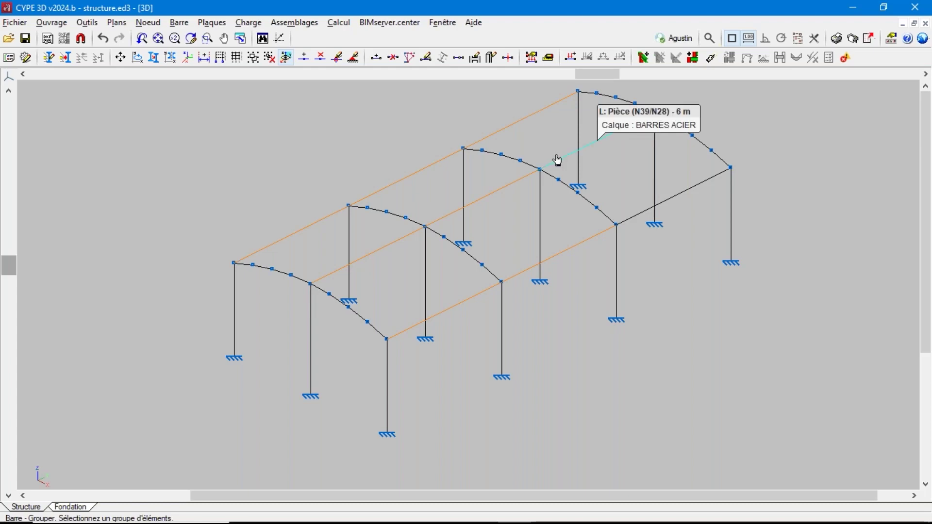
left_click(557, 160)
left_click(626, 219)
right_click(634, 220)
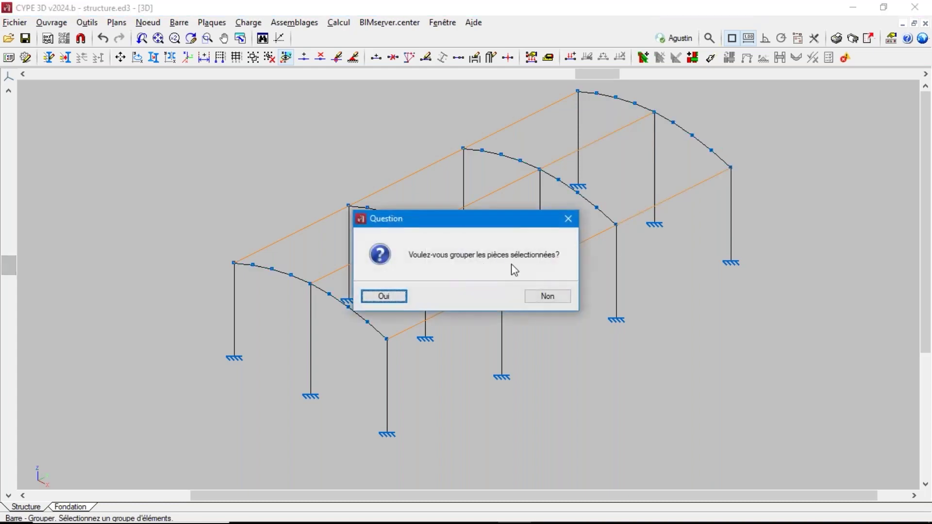
left_click(382, 296)
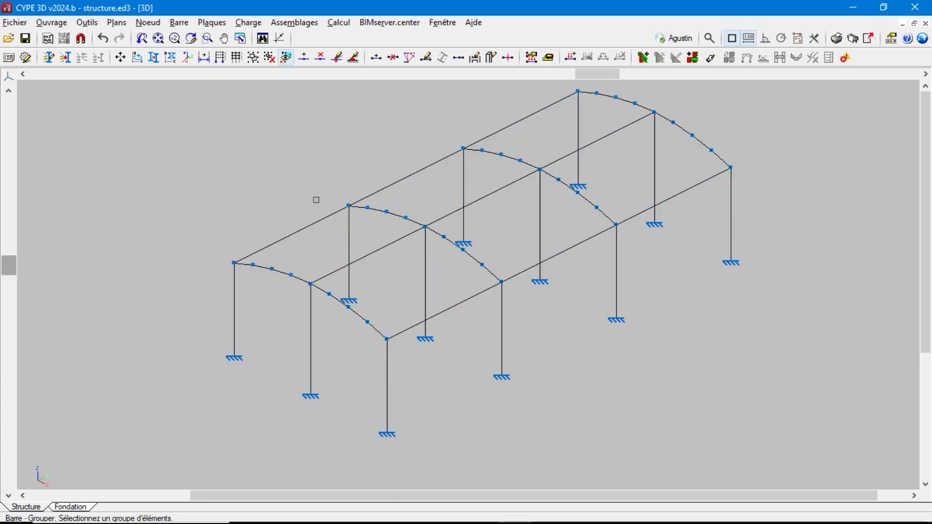
Step: Describe the column group with built-up welded steel as the material and the rounded-corner square hollow section type
left_click(182, 23)
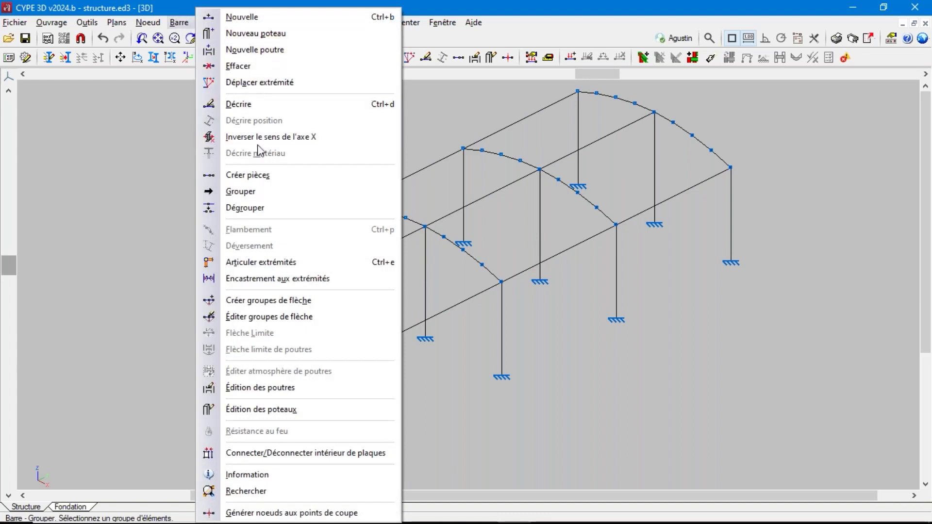
left_click(262, 106)
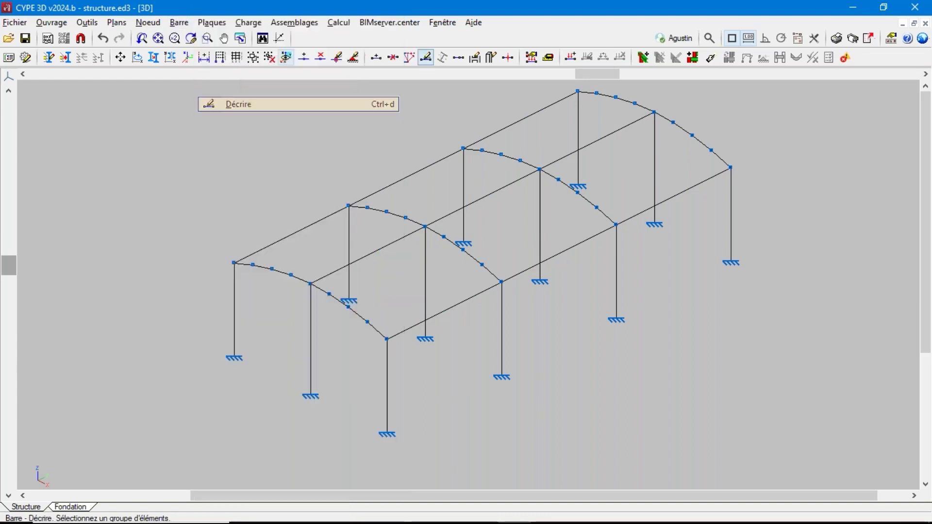
left_click(231, 323)
right_click(225, 316)
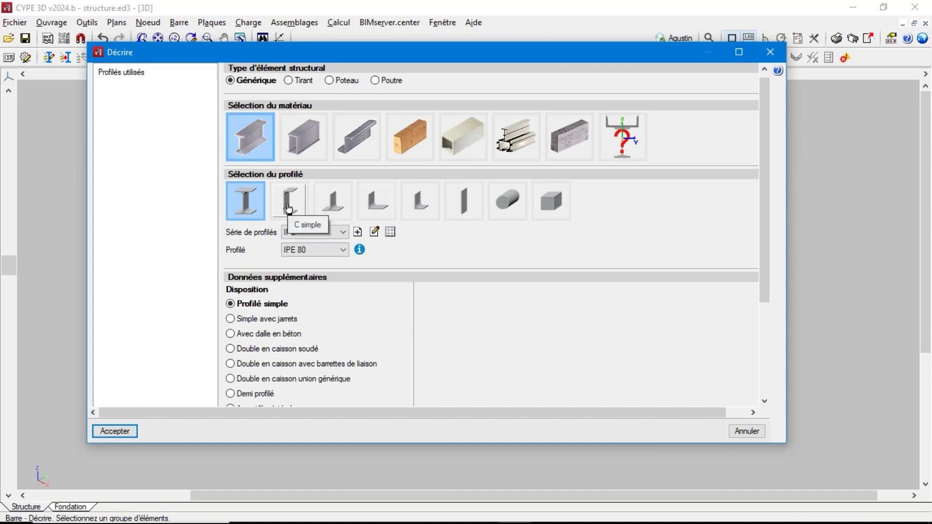
left_click(336, 232)
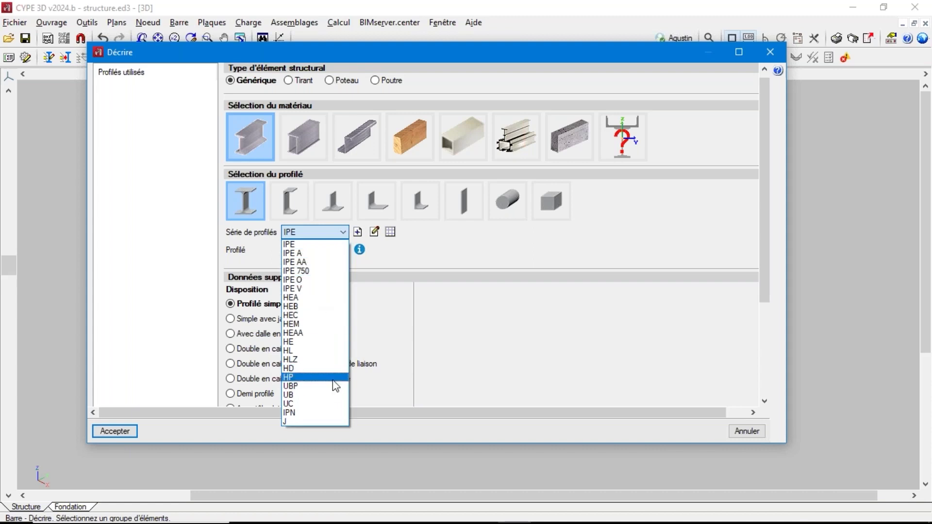
left_click(461, 333)
left_click(307, 145)
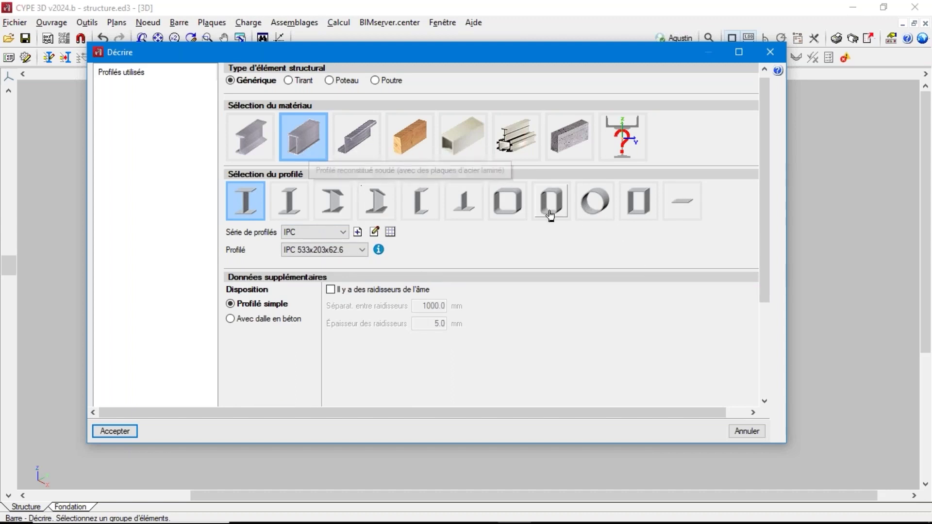
left_click(507, 201)
left_click_drag(509, 206, 301, 207)
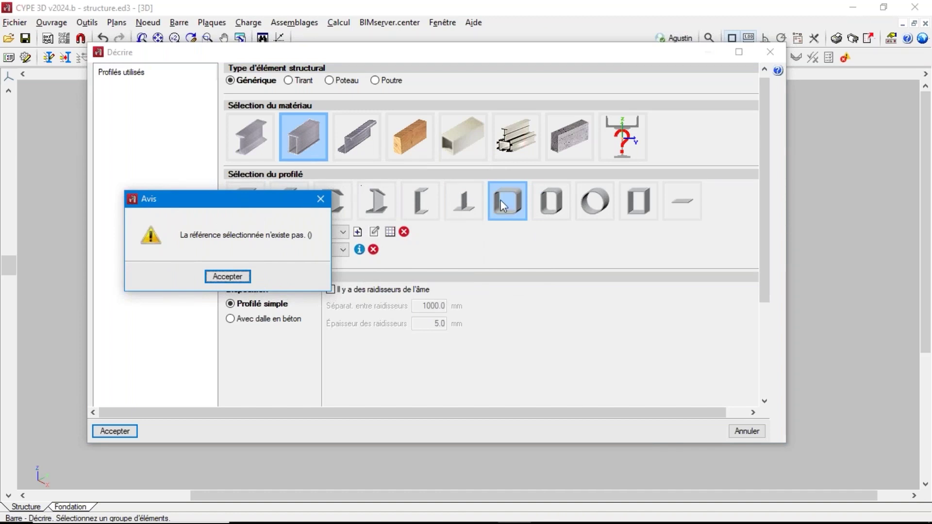
left_click_drag(297, 202, 154, 196)
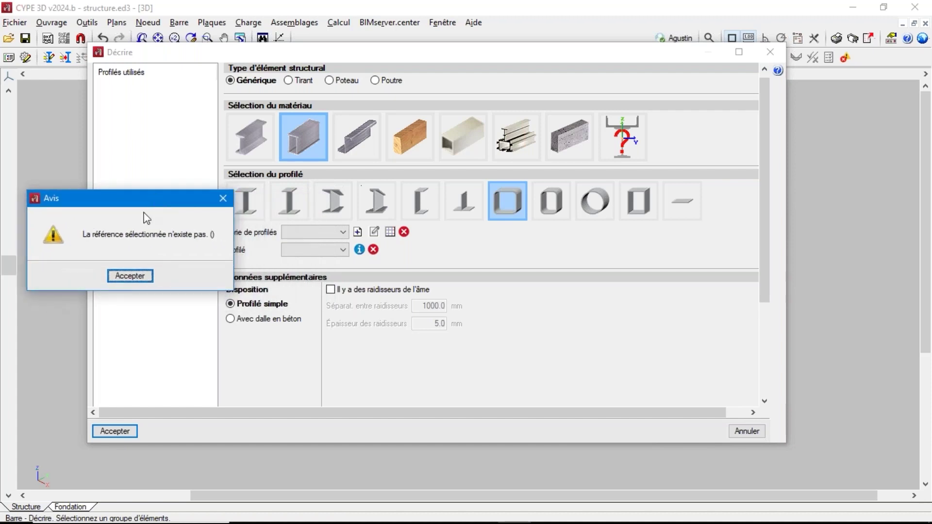
left_click(140, 274)
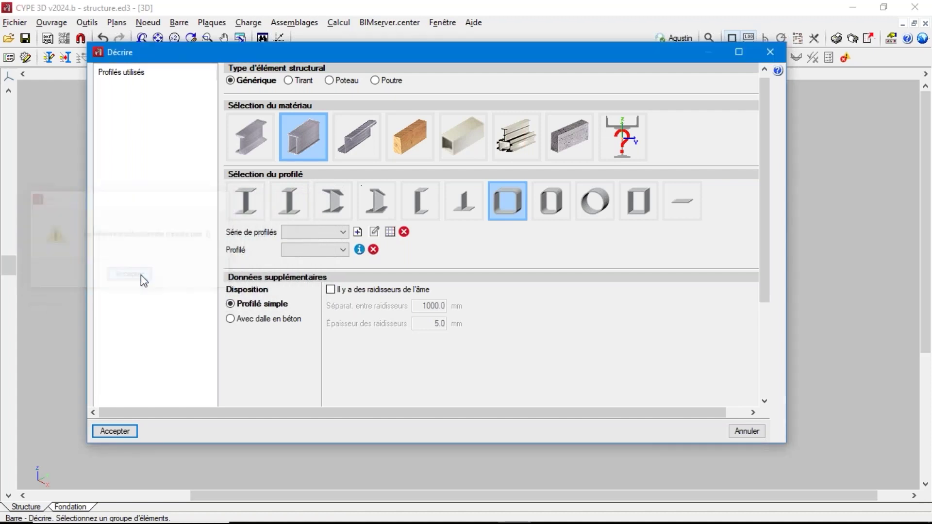
Step: Import the predefined Tata Steel SHS series into the square hollow section library
left_click(390, 234)
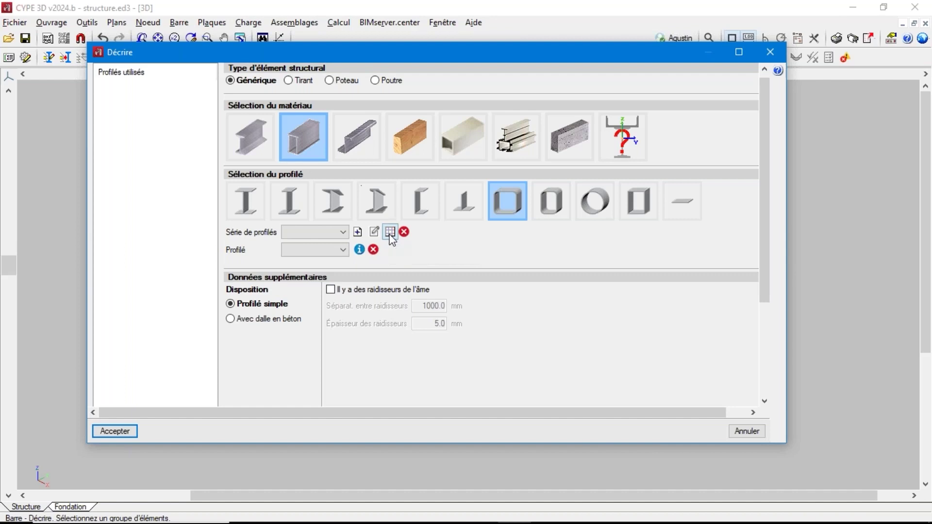
left_click(269, 156)
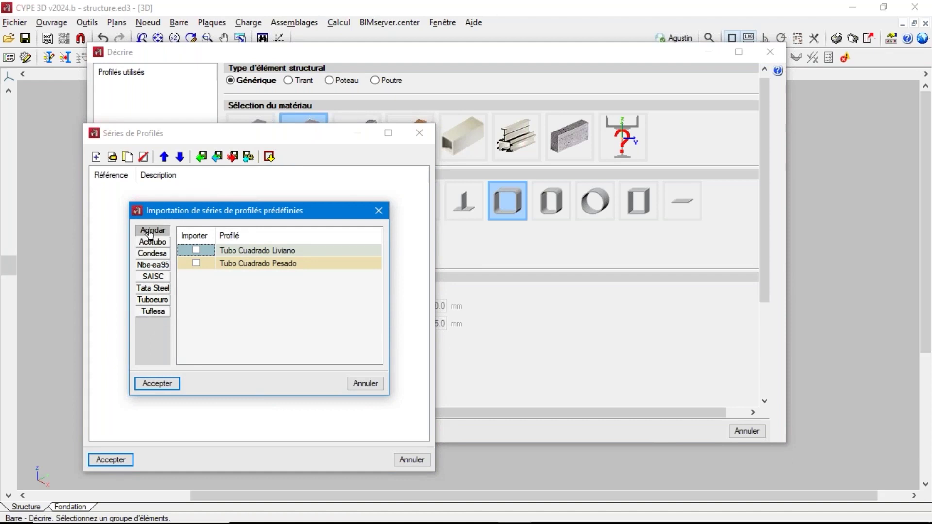
left_click(155, 291)
left_click(193, 251)
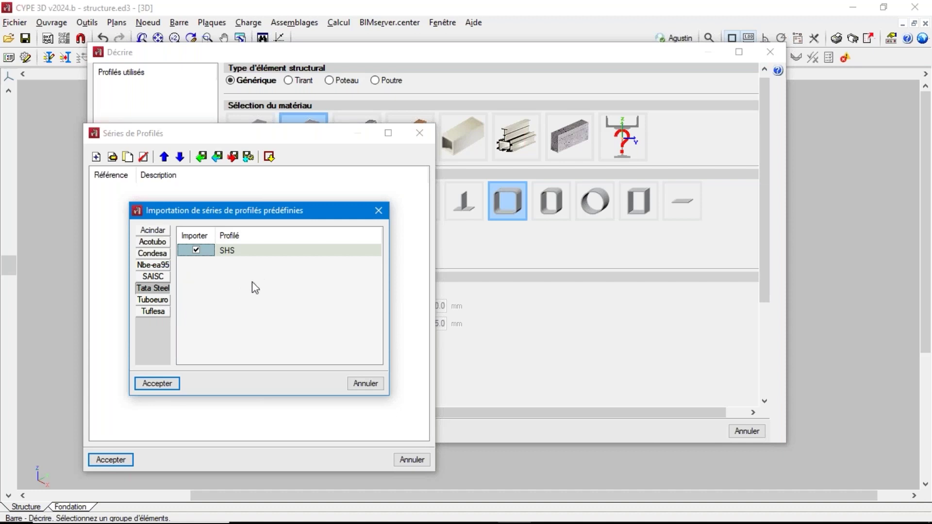
left_click(150, 388)
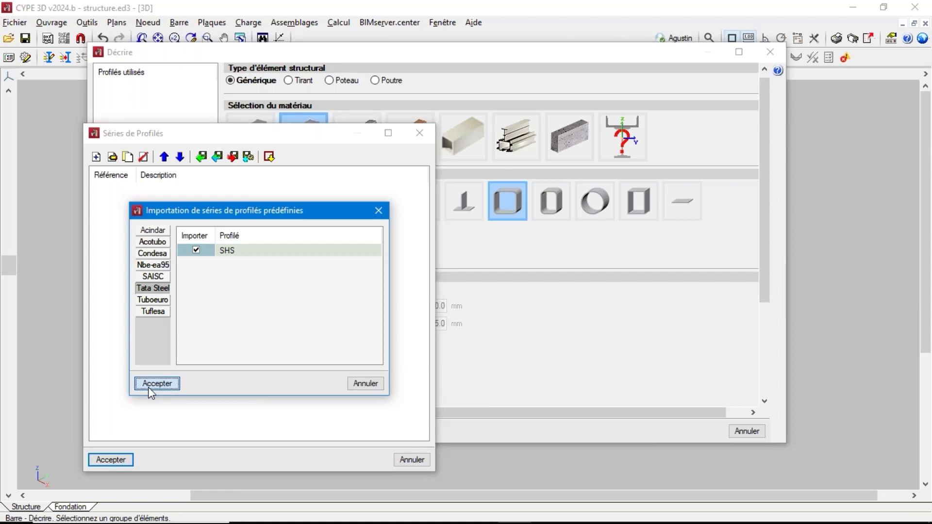
left_click(124, 459)
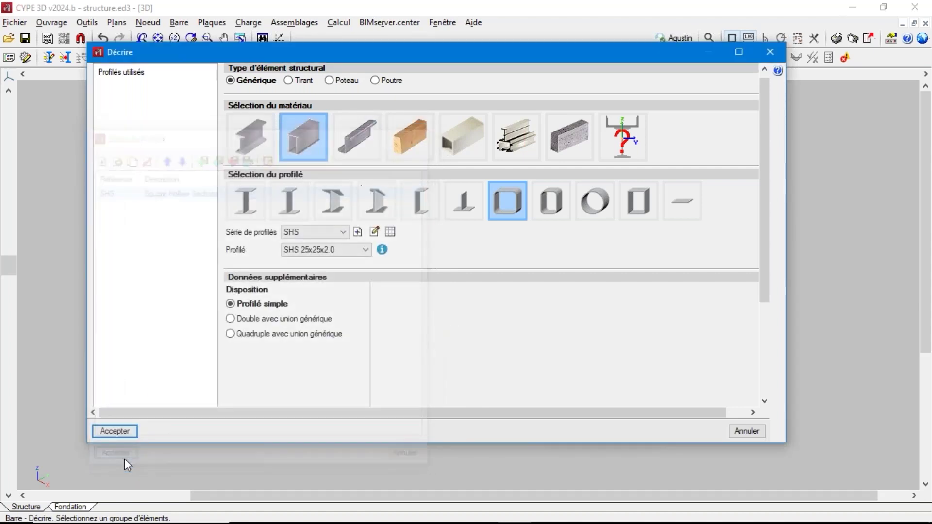
Step: Assign SHS 25x25x2.0 as a single profile to the columns, without considering the fire situation
left_click(313, 251)
scroll(323, 162, "down", 10)
scroll(322, 161, "up", 7)
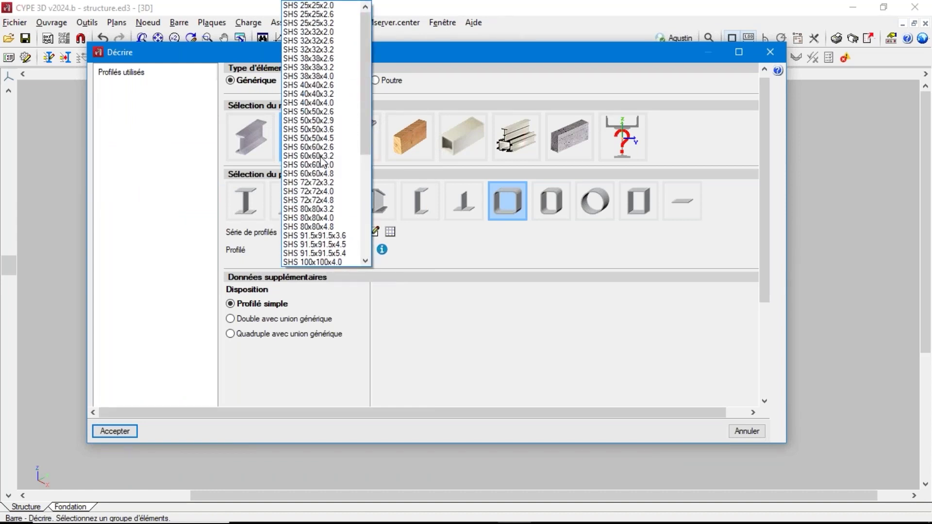
left_click(436, 261)
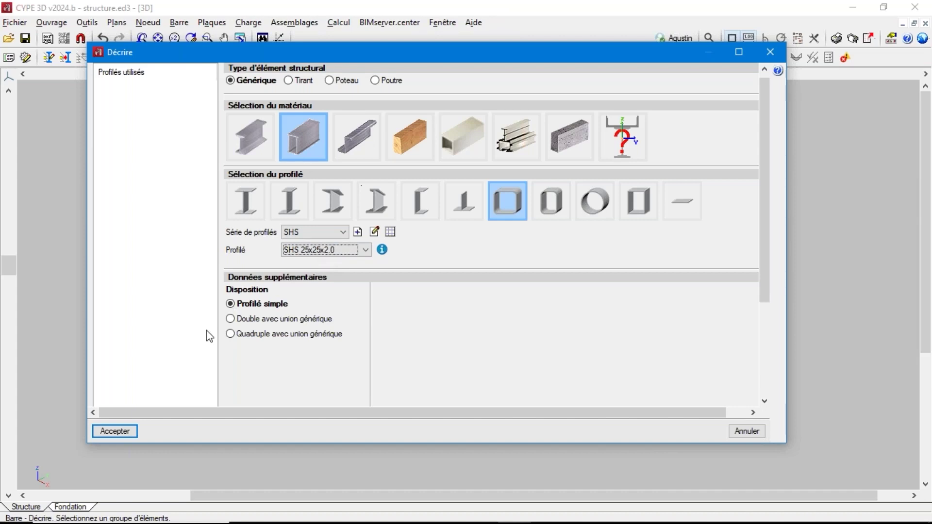
left_click(116, 432)
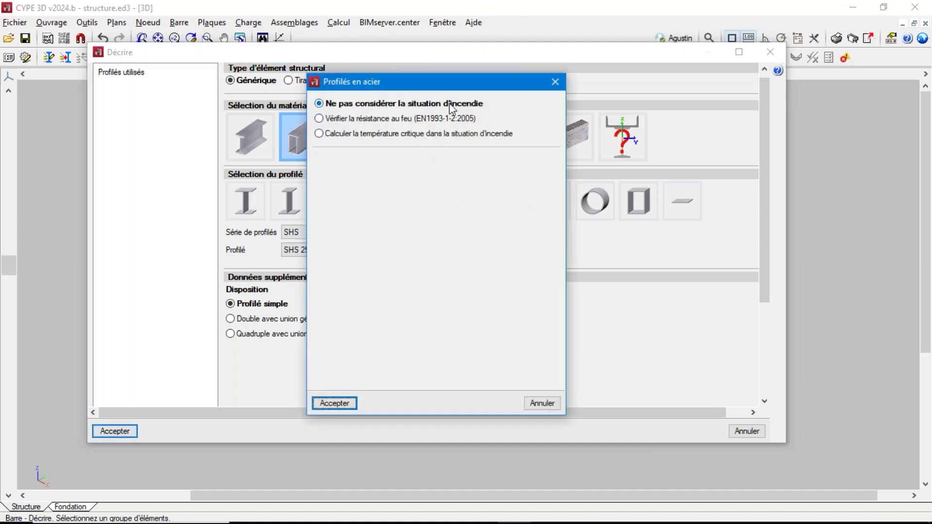
left_click(335, 403)
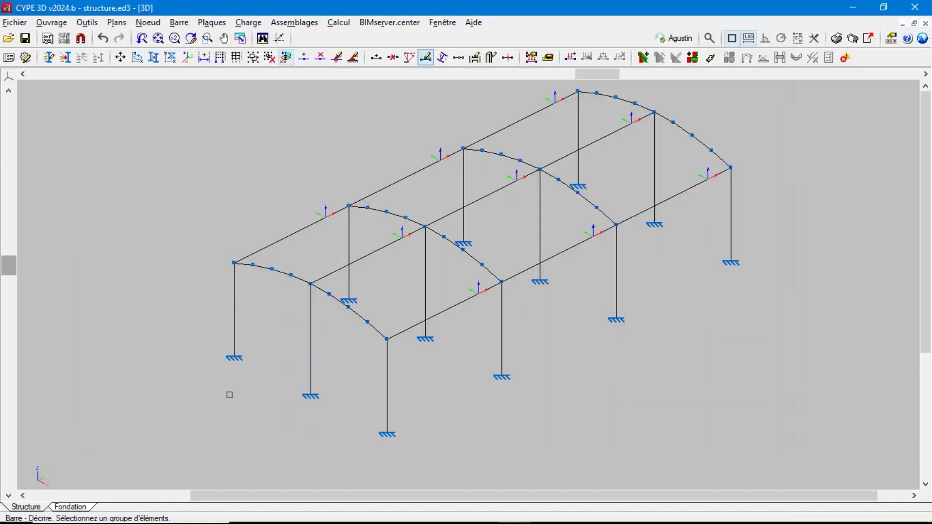
Step: Describe the curved roof segments of the arches with the rounded-corner rectangular hollow section type
left_click(257, 269)
right_click(262, 268)
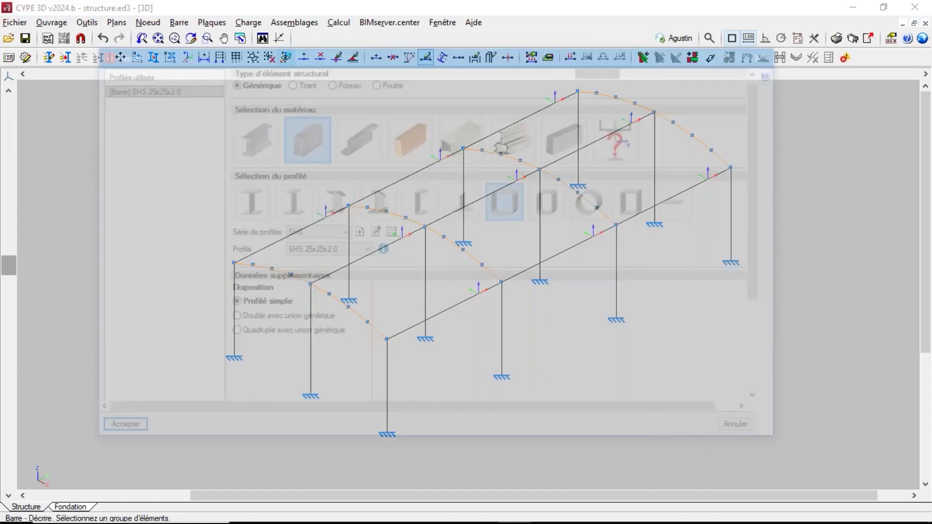
left_click(553, 202)
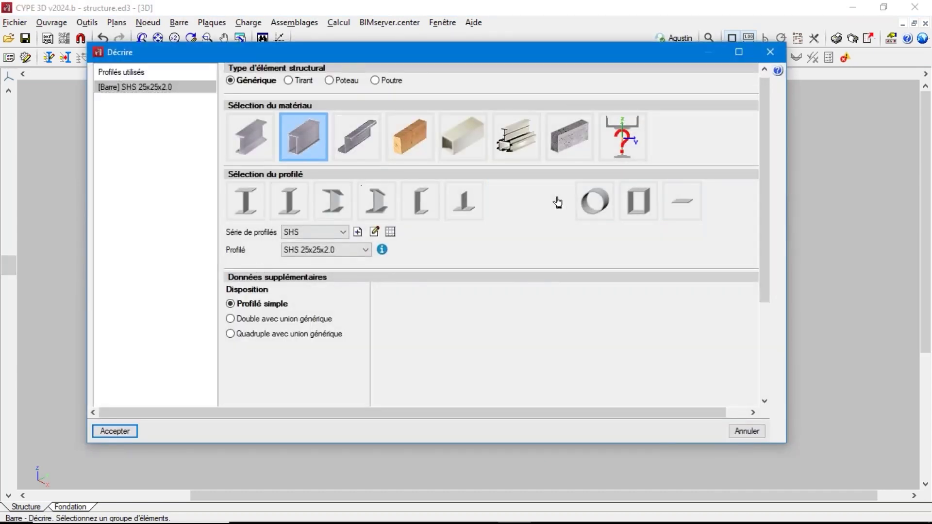
left_click_drag(494, 210, 241, 201)
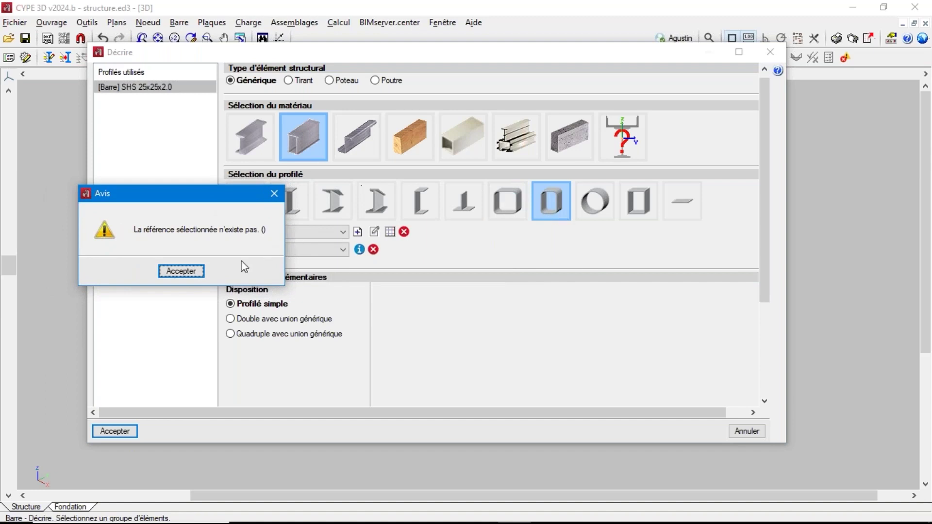
left_click(172, 273)
Step: Import the predefined Tata Steel RHS series into the rectangular hollow section library
left_click(390, 231)
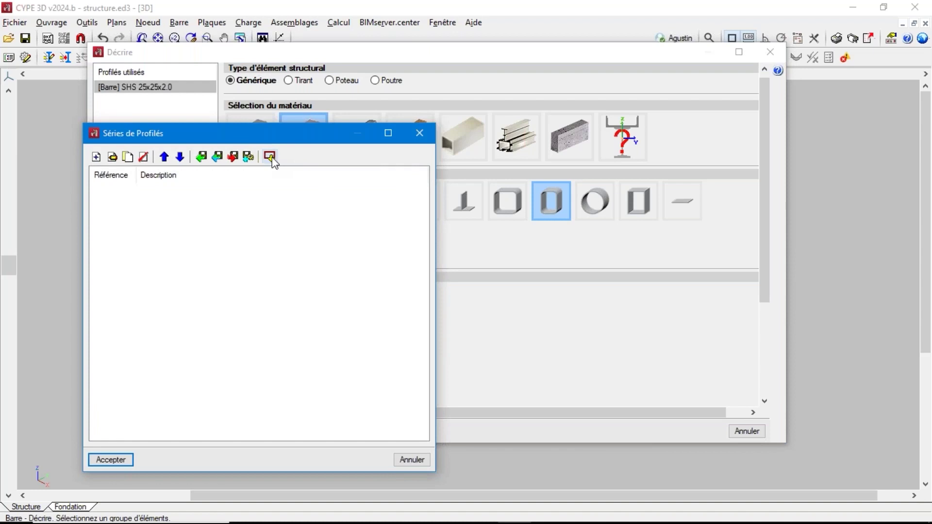
left_click(270, 157)
left_click(147, 308)
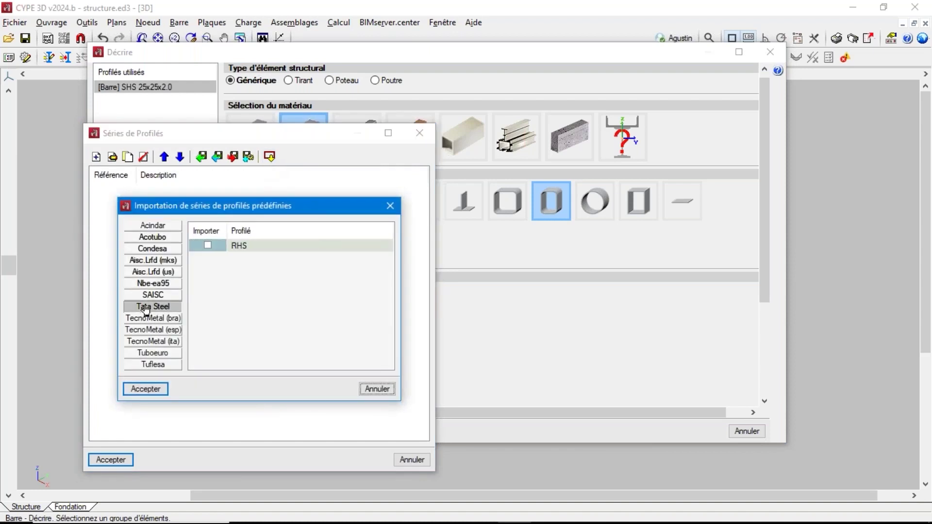
left_click(208, 245)
left_click(145, 388)
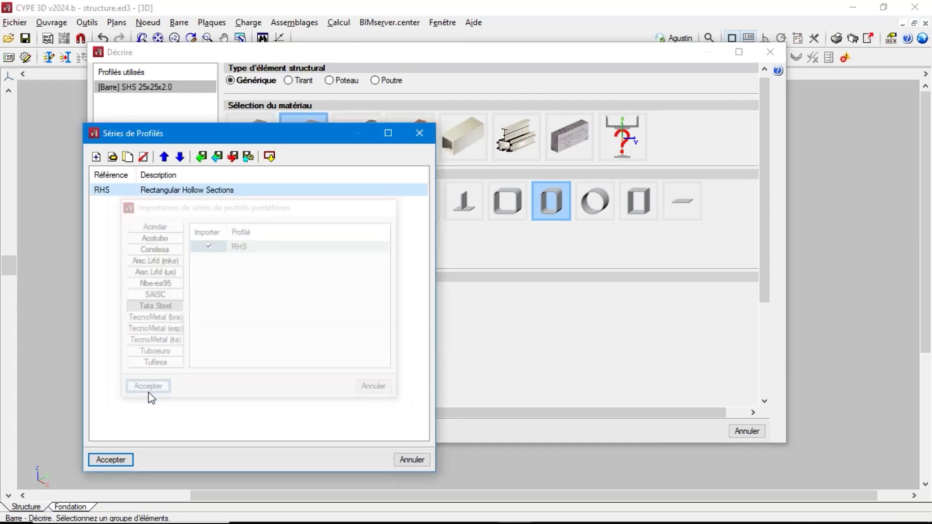
left_click(128, 461)
Step: Assign RHS 50x25x2.0 as a single profile to the arch segments
left_click(306, 250)
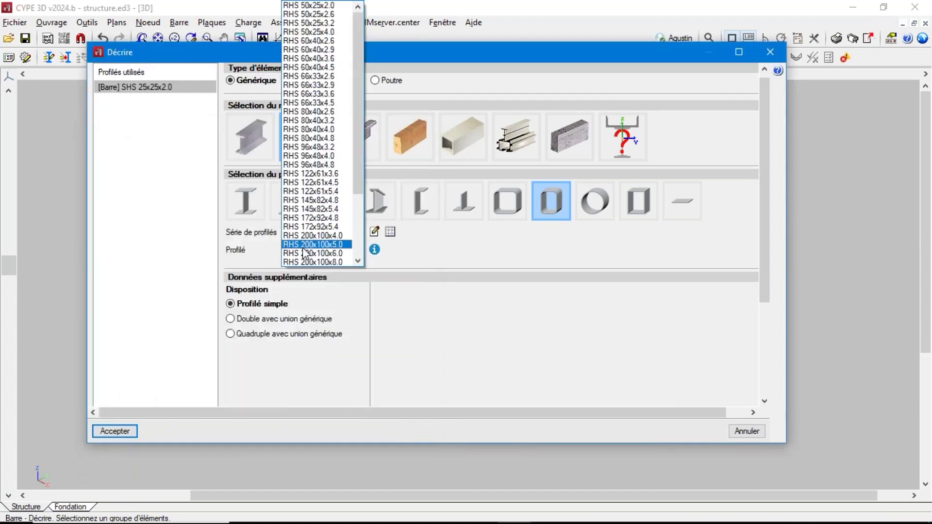
left_click(337, 260)
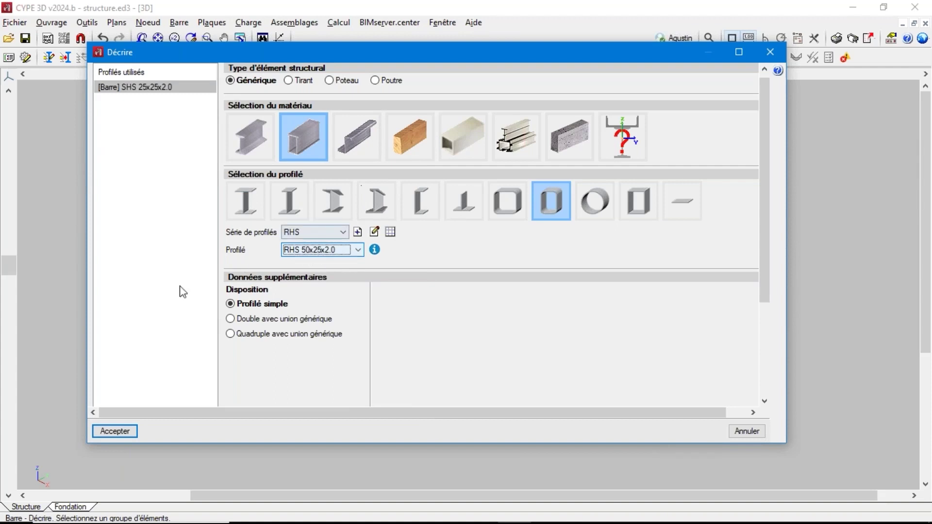
left_click(115, 431)
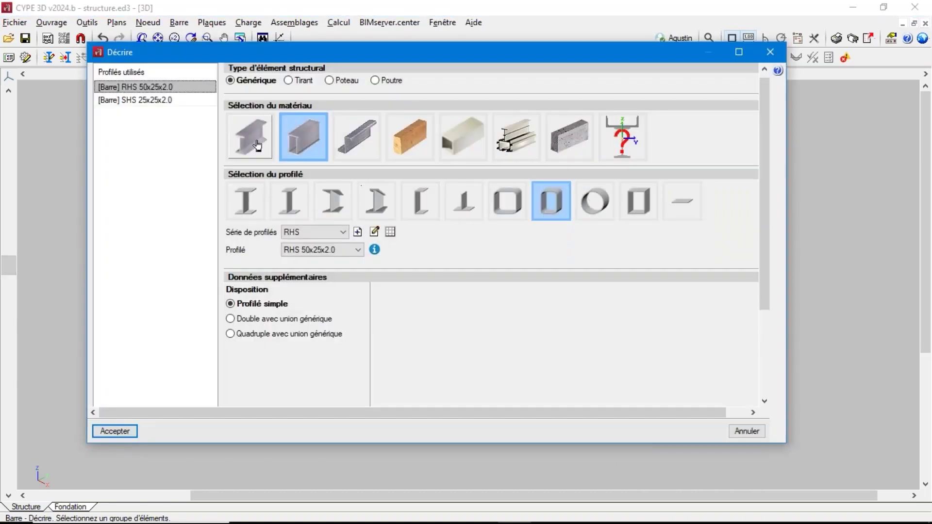
Step: Assign the rolled steel profile IPE 80 to the longitudinal beams and check the section labels on the members
left_click(256, 142)
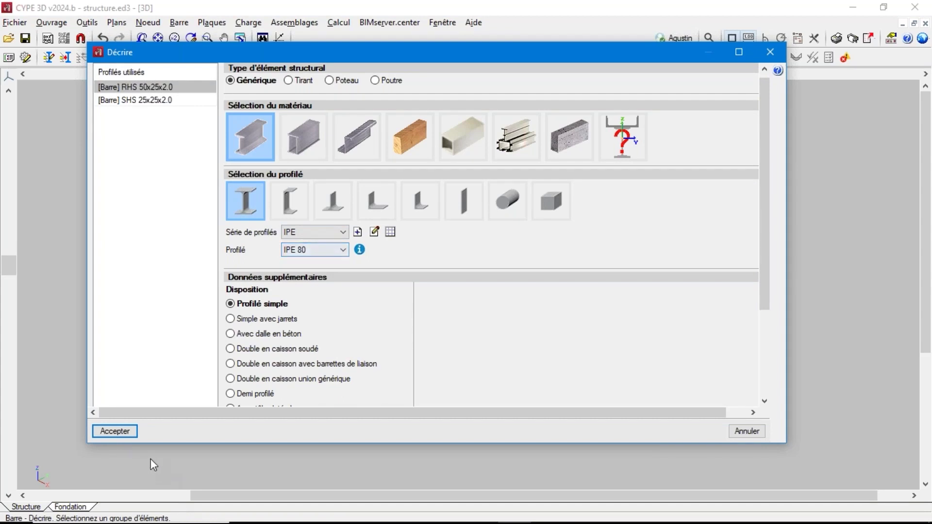
left_click(130, 430)
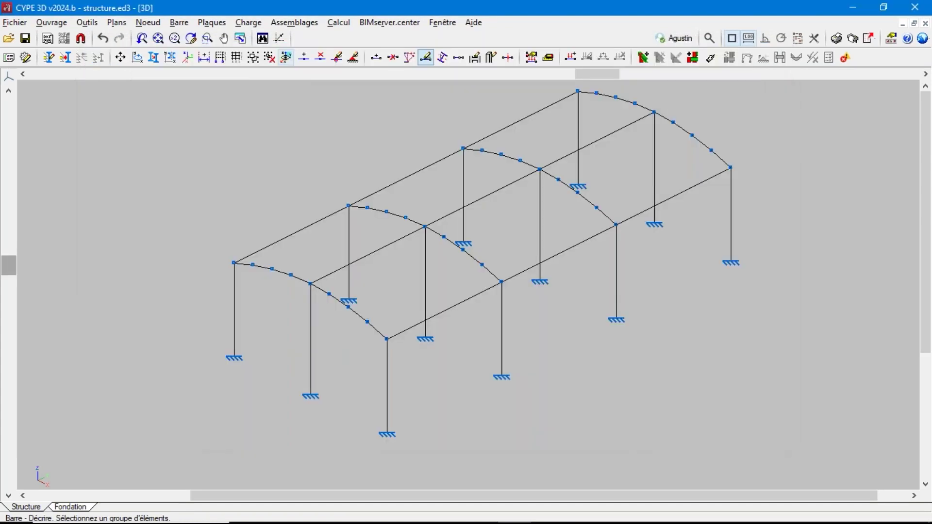
scroll(233, 272, "up", 5)
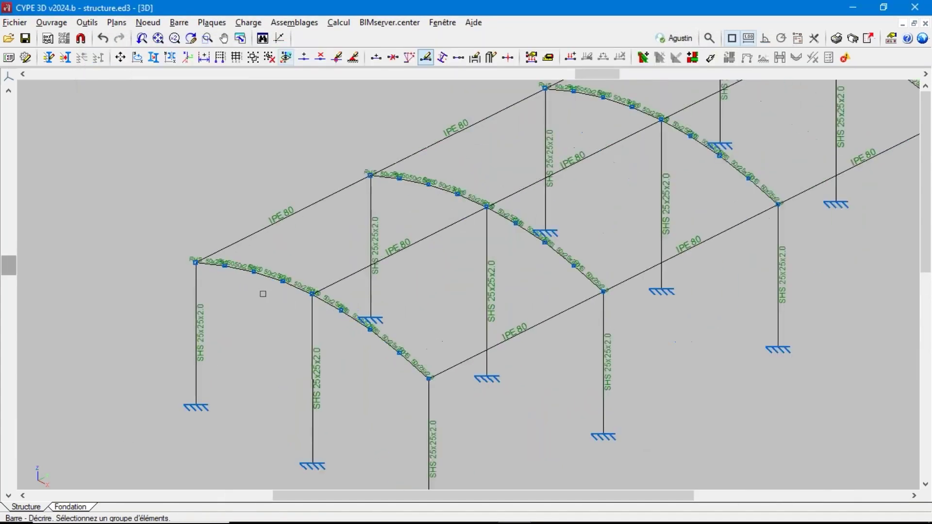
scroll(228, 279, "down", 2)
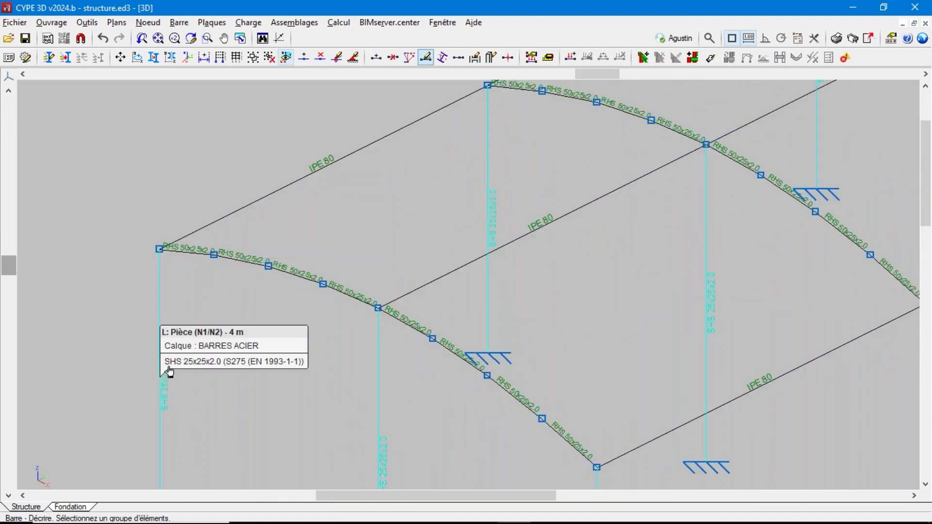
scroll(239, 397, "down", 1)
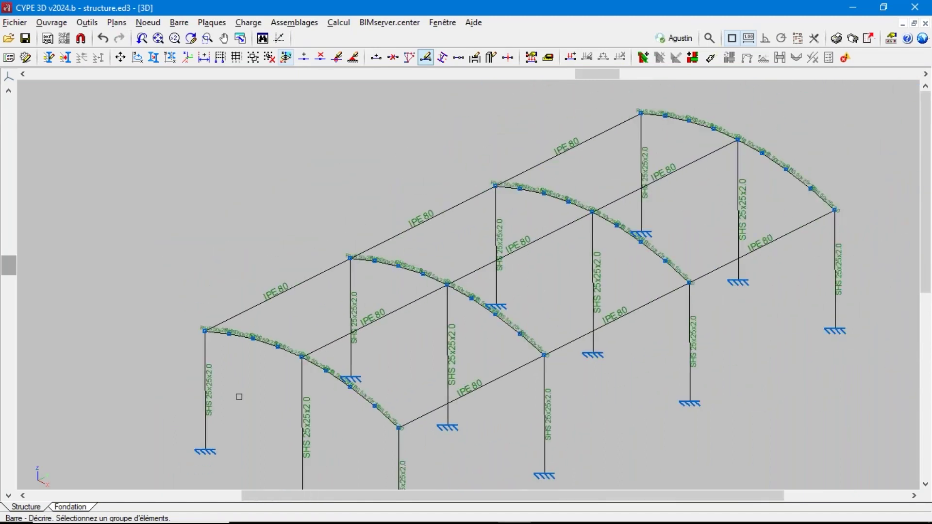
scroll(83, 243, "down", 1)
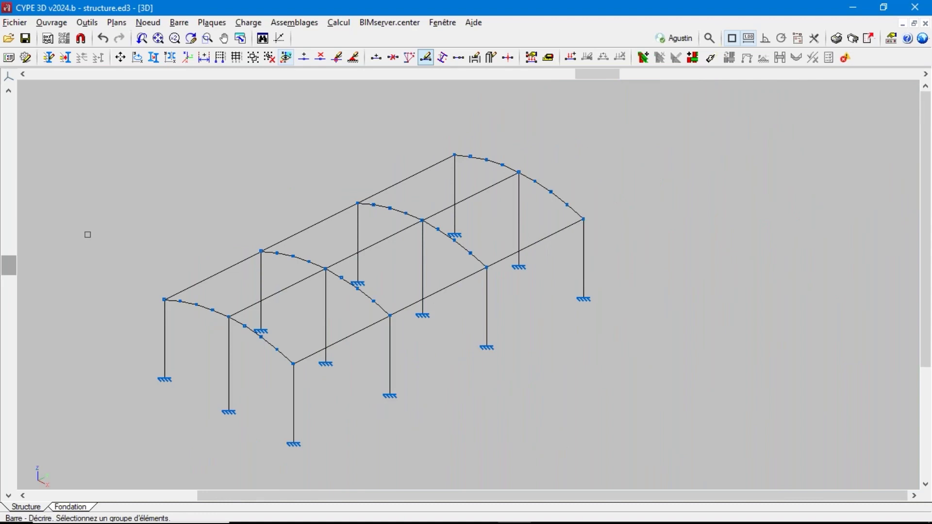
left_click(248, 23)
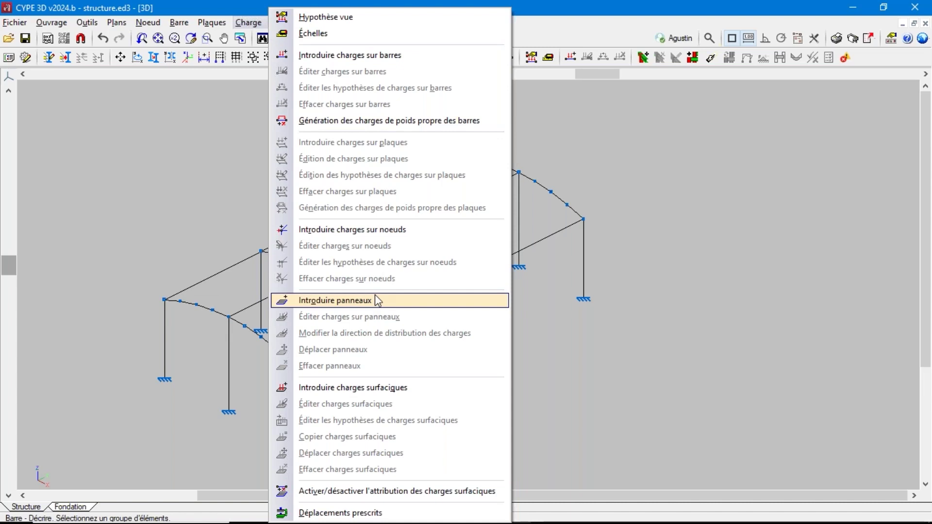
left_click(177, 130)
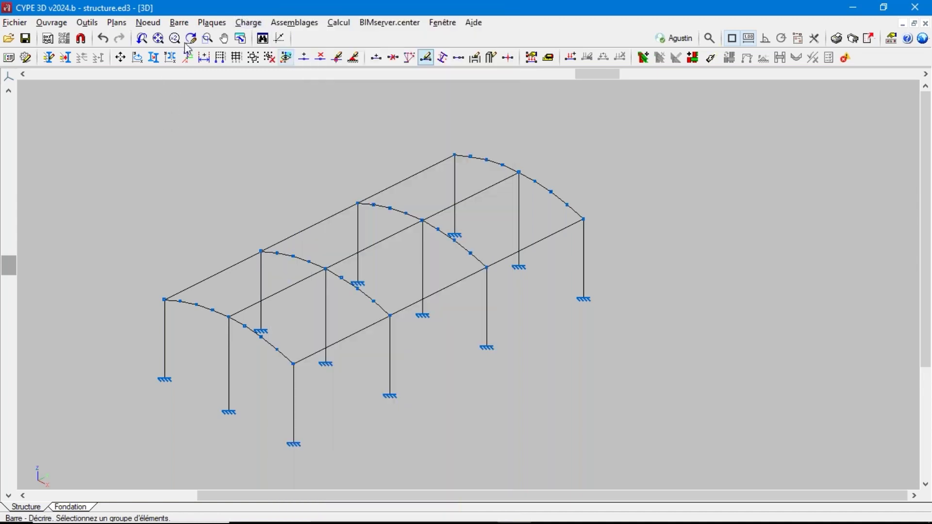
left_click(248, 22)
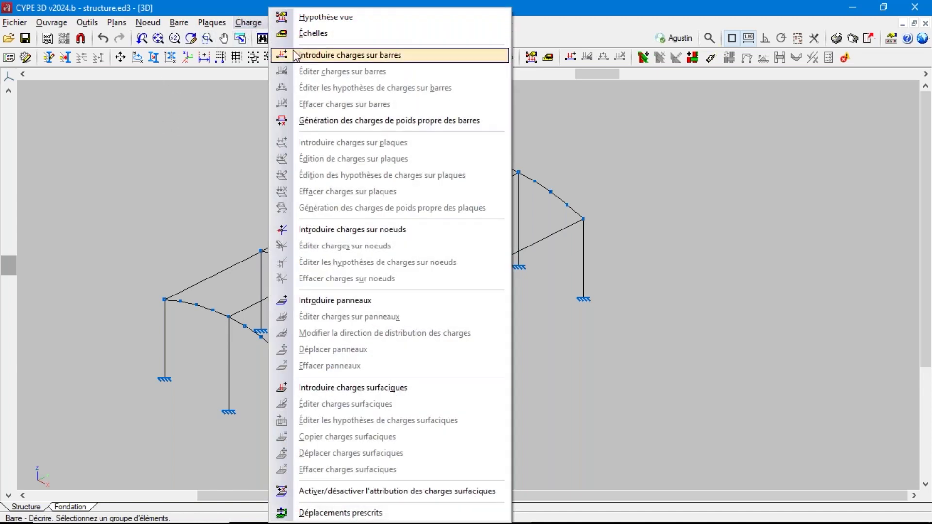
Step: Introduce a uniform vertical load of 0.030 t/m in load case G 1 on the segments of the two end arches
left_click(325, 56)
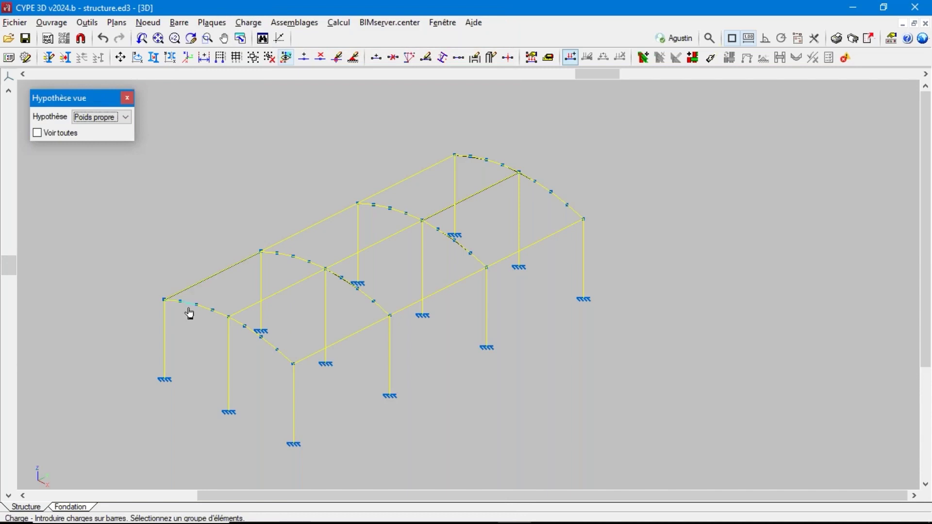
scroll(184, 314, "up", 2)
left_click(216, 308)
left_click(281, 335)
left_click(298, 346)
left_click(331, 372)
scroll(211, 418, "down", 3)
scroll(378, 296, "up", 2)
left_click(429, 242)
left_click(445, 242)
left_click(463, 248)
left_click(483, 253)
left_click(505, 272)
left_click(522, 276)
left_click(542, 290)
right_click(531, 261)
left_click(397, 132)
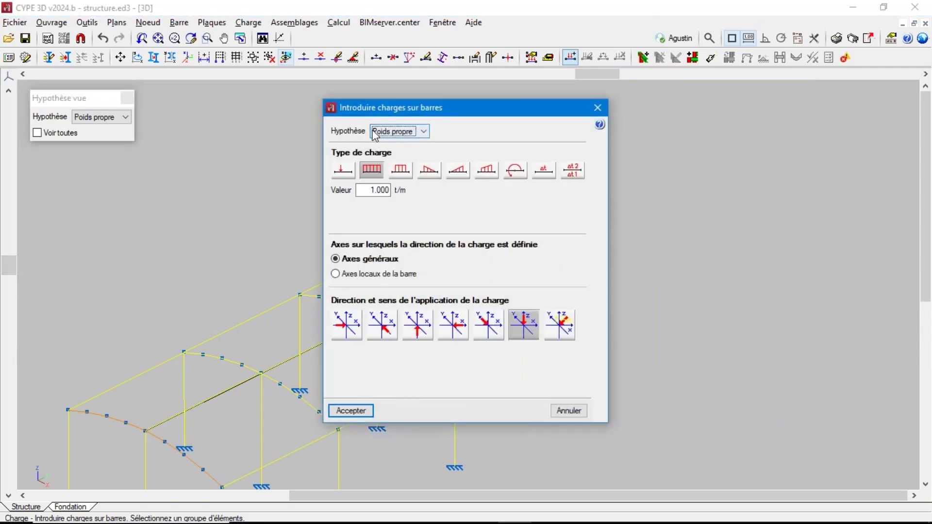
left_click(383, 136)
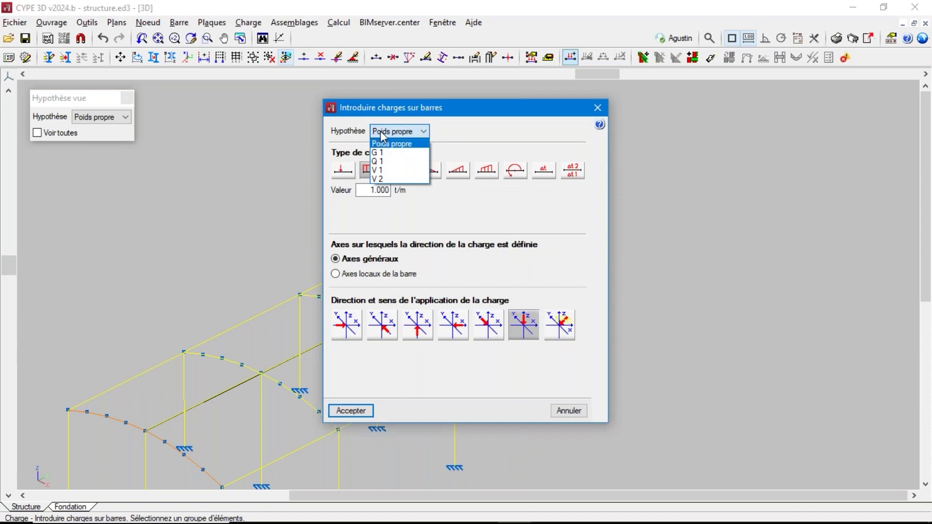
left_click(387, 155)
left_click(372, 190)
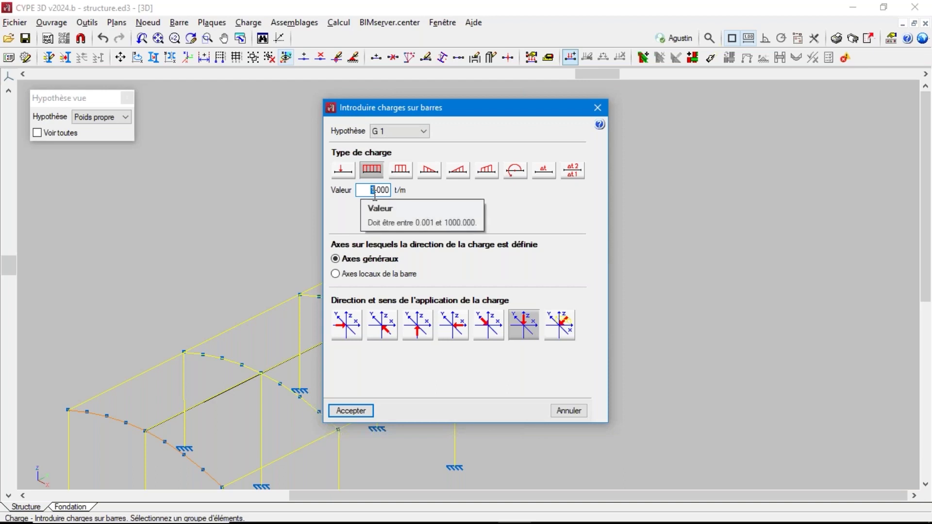
type("0")
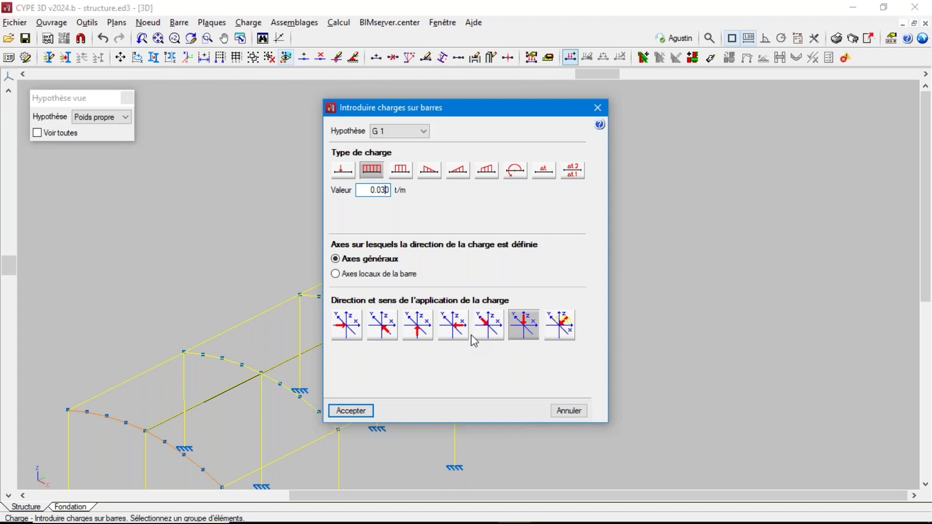
left_click(356, 410)
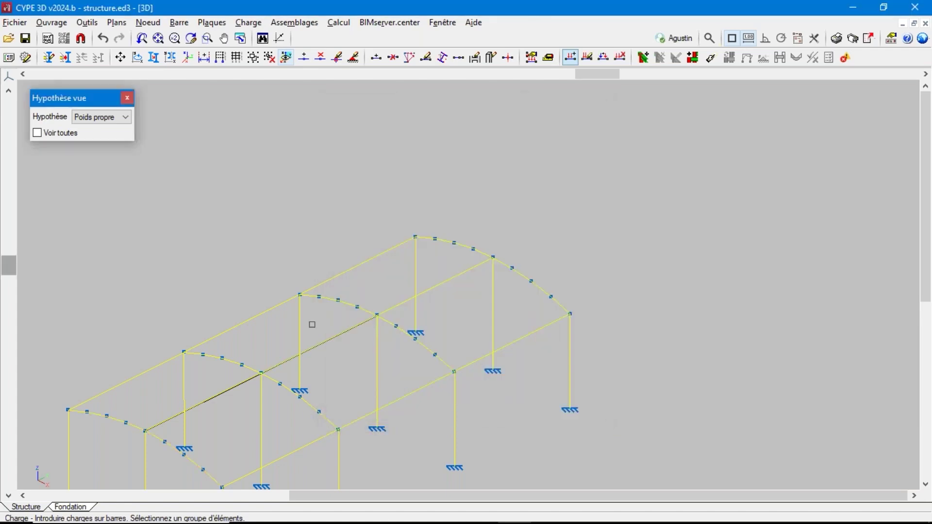
Step: Display the loads of all load cases together and inspect the load diagram along the front arch
scroll(439, 248, "down", 1)
left_click(54, 135)
scroll(185, 403, "up", 4)
scroll(185, 403, "up", 3)
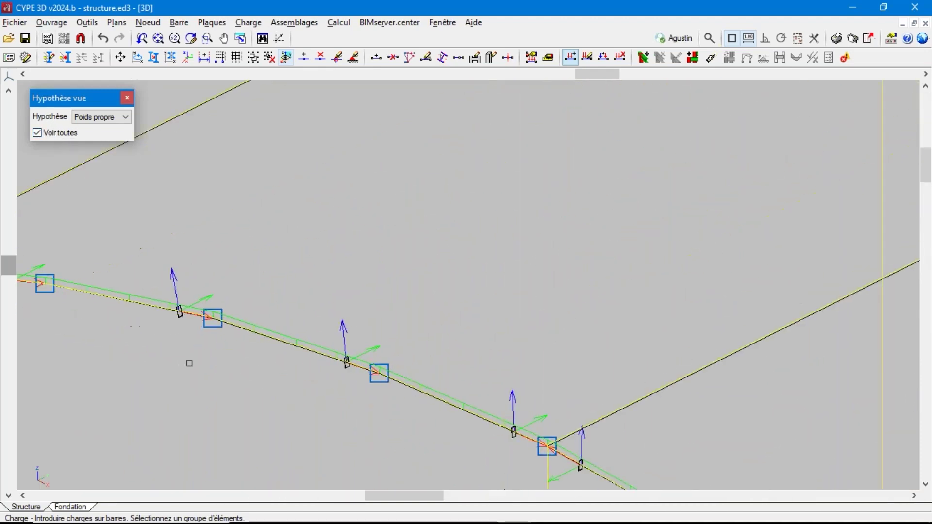
scroll(287, 327, "down", 2)
scroll(286, 328, "down", 5)
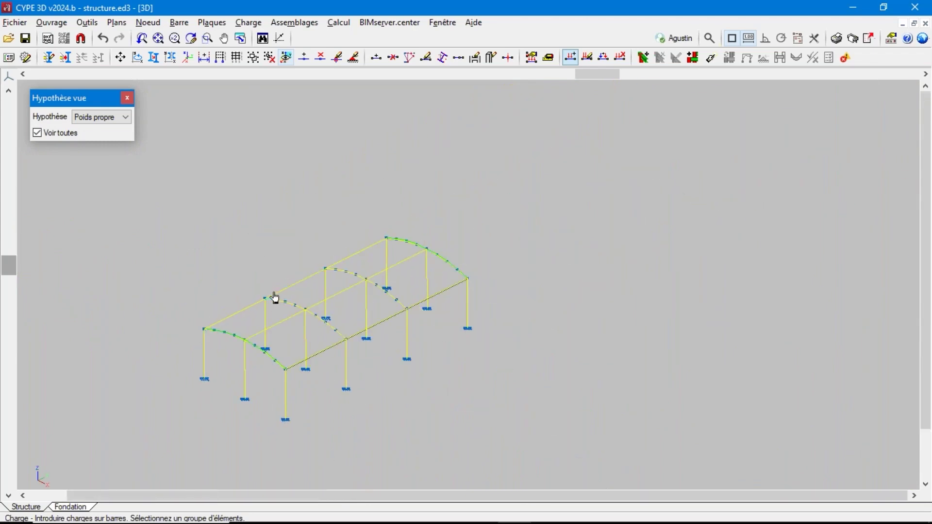
Step: Introduce a uniform vertical load of 0.060 t/m in load case G 1 on the segments of the two intermediate arches
scroll(274, 306, "up", 2)
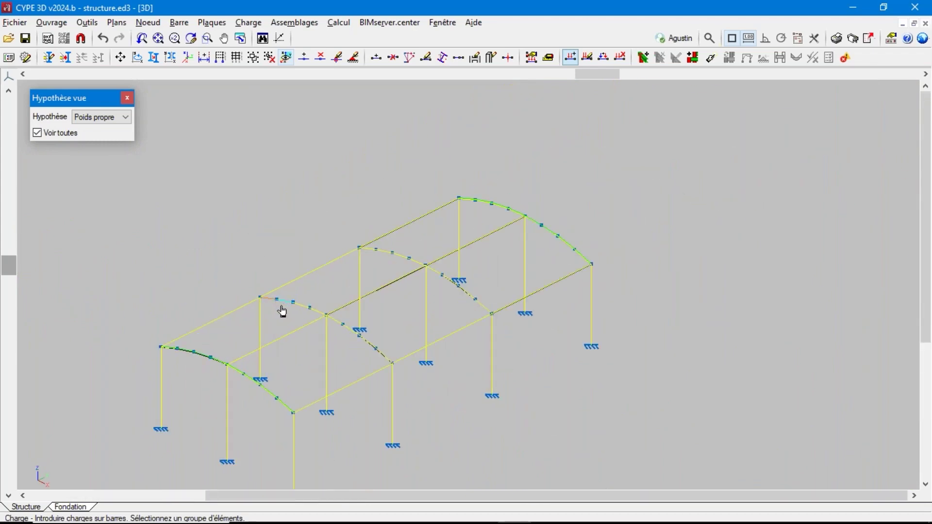
left_click(306, 310)
left_click(331, 328)
left_click(388, 256)
left_click(412, 270)
right_click(477, 306)
left_click(383, 190)
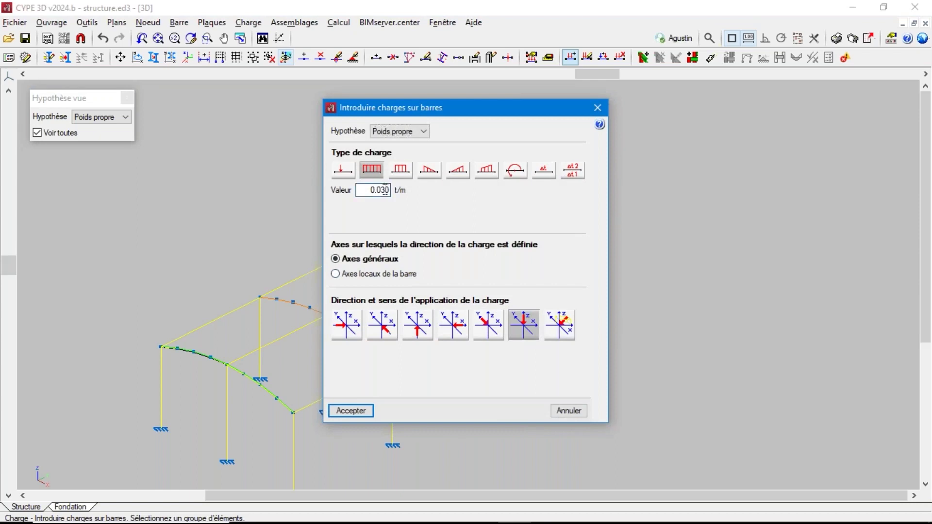
type("6")
left_click(408, 131)
left_click(391, 148)
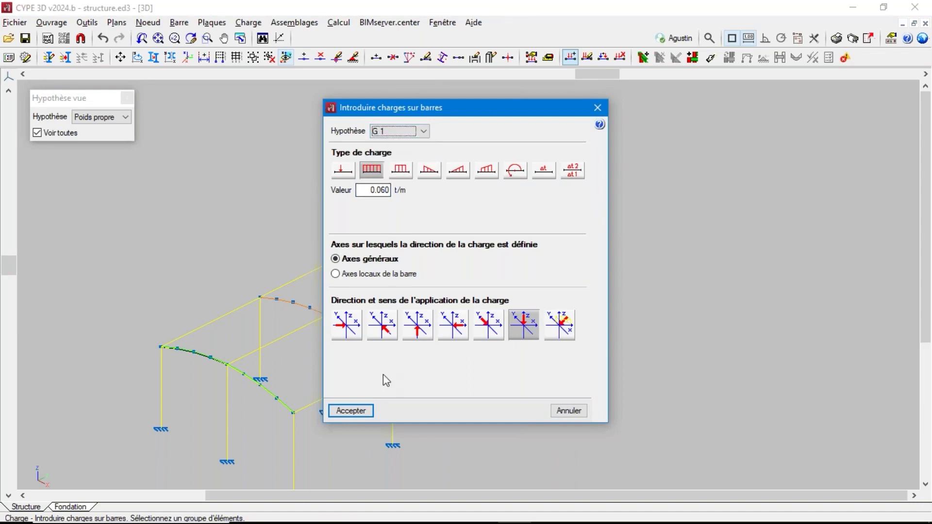
left_click(350, 410)
Step: Delete the stray bar load from the central longitudinal beam between the two intermediate arches
scroll(380, 301, "up", 5)
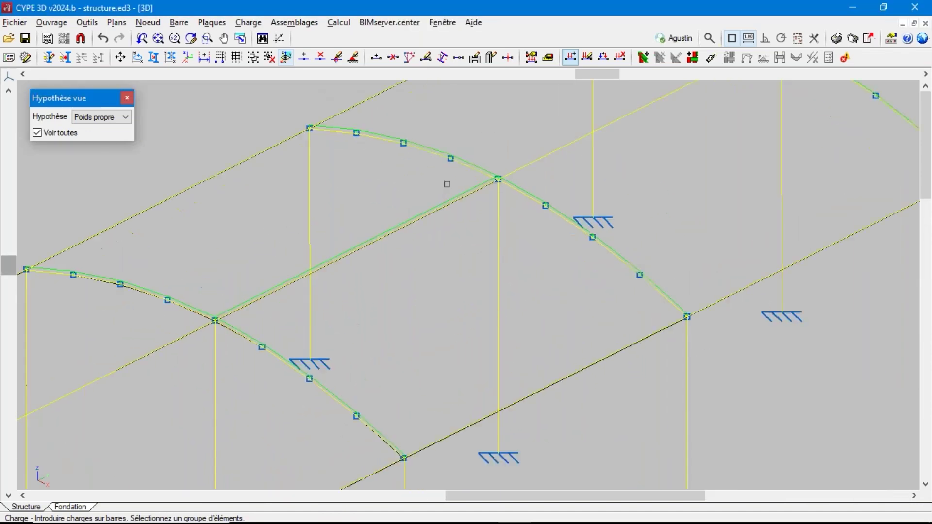
scroll(447, 184, "up", 2)
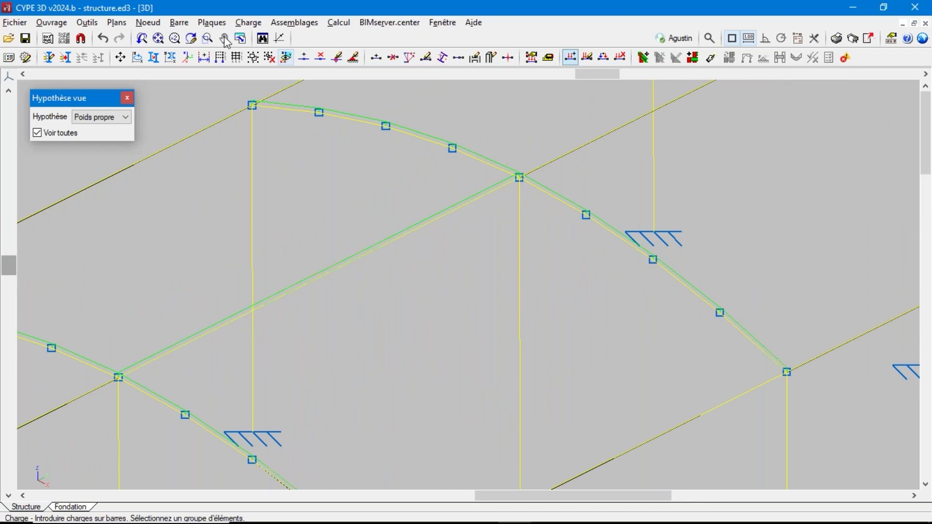
left_click(180, 24)
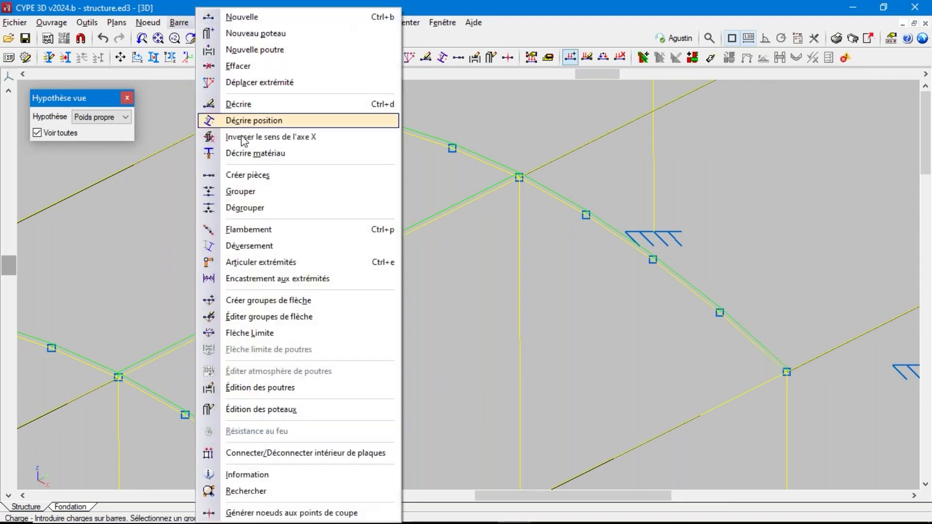
key("Escape")
left_click(248, 22)
left_click(345, 104)
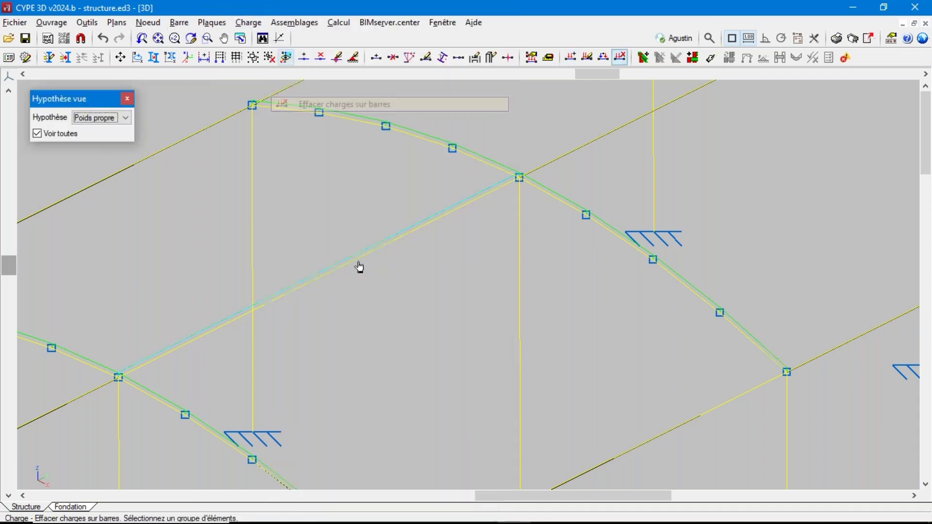
scroll(343, 299, "down", 2)
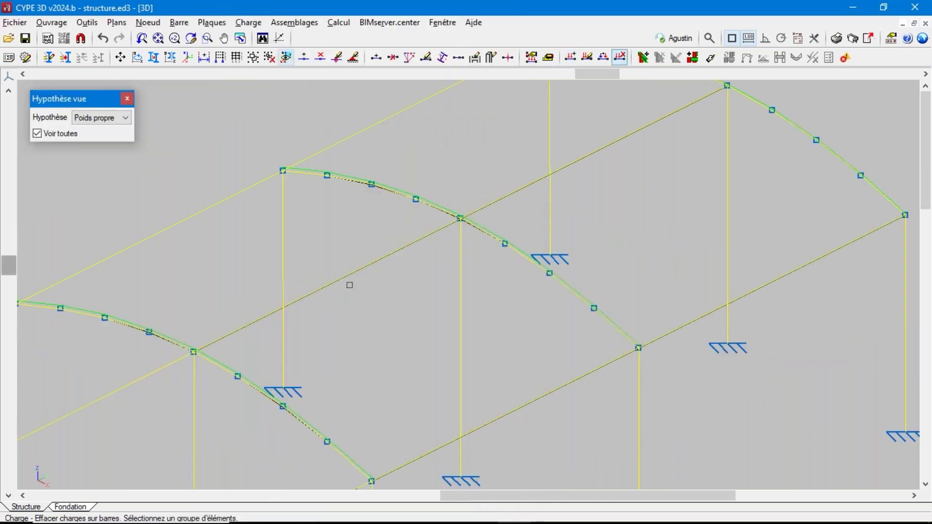
scroll(375, 311, "down", 2)
scroll(371, 316, "down", 2)
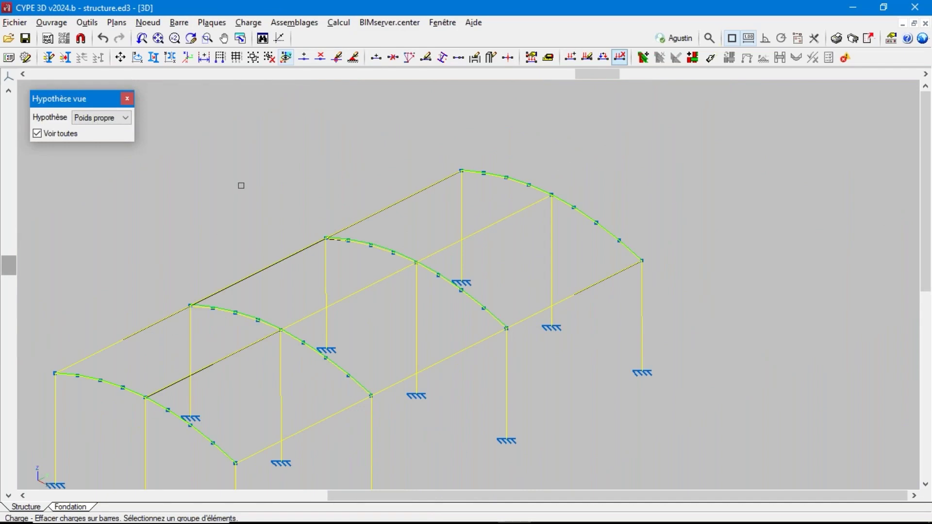
Step: Introduce a uniform downward load of 0.300 t/m on the arch segments and inspect the load diagram
left_click(250, 22)
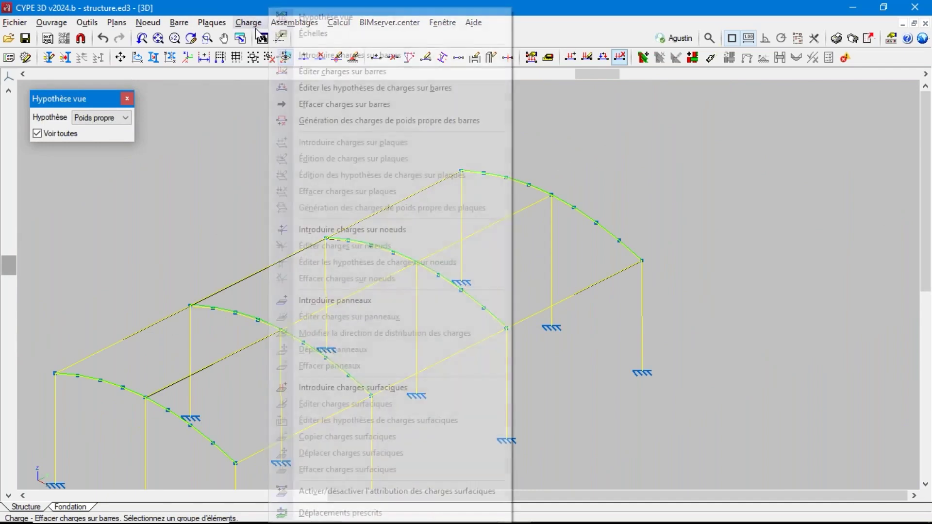
left_click(312, 55)
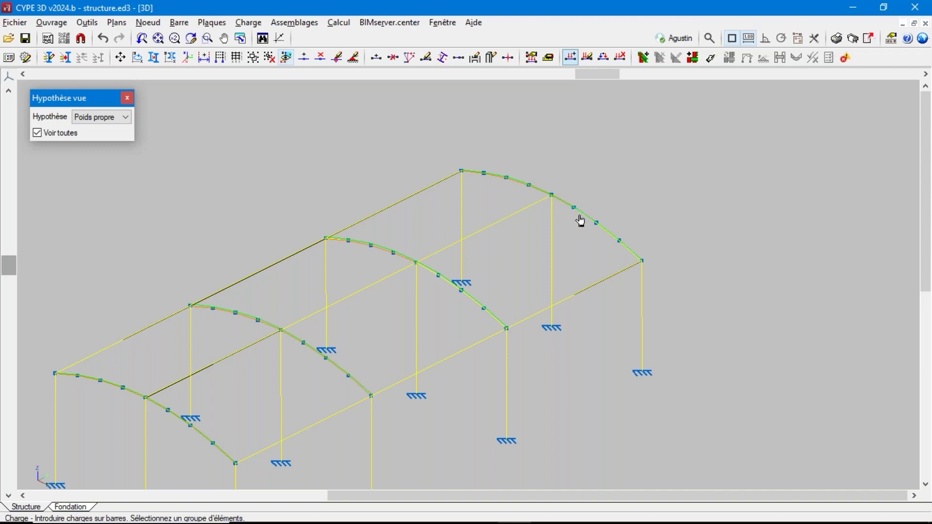
right_click(601, 226)
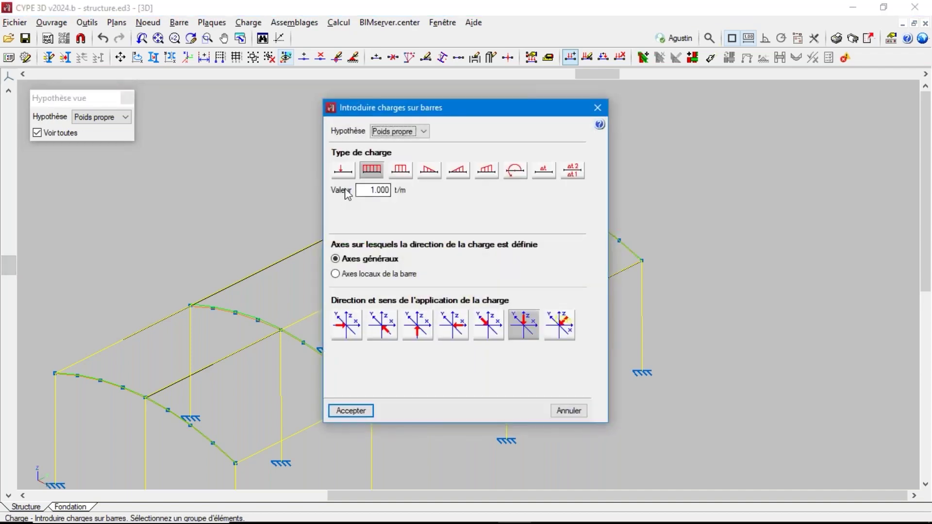
double_click(374, 190)
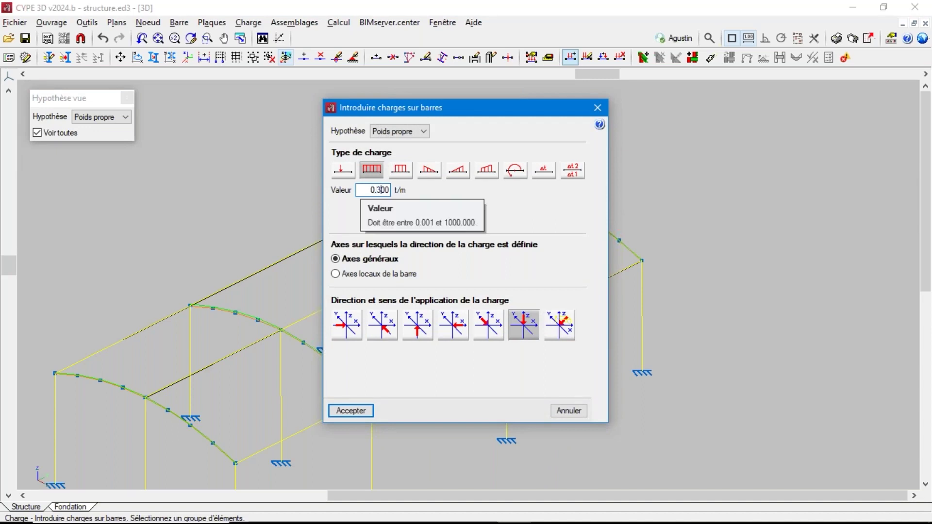
left_click(359, 410)
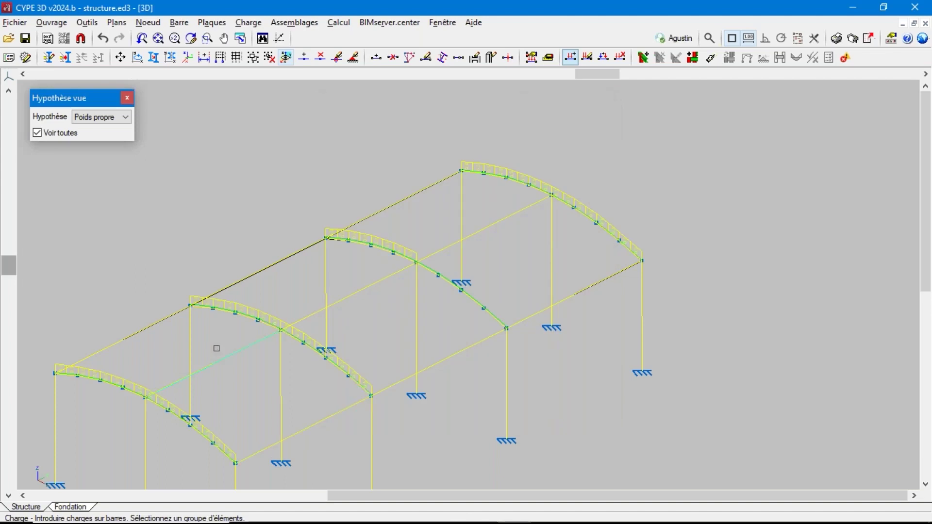
scroll(241, 324, "up", 5)
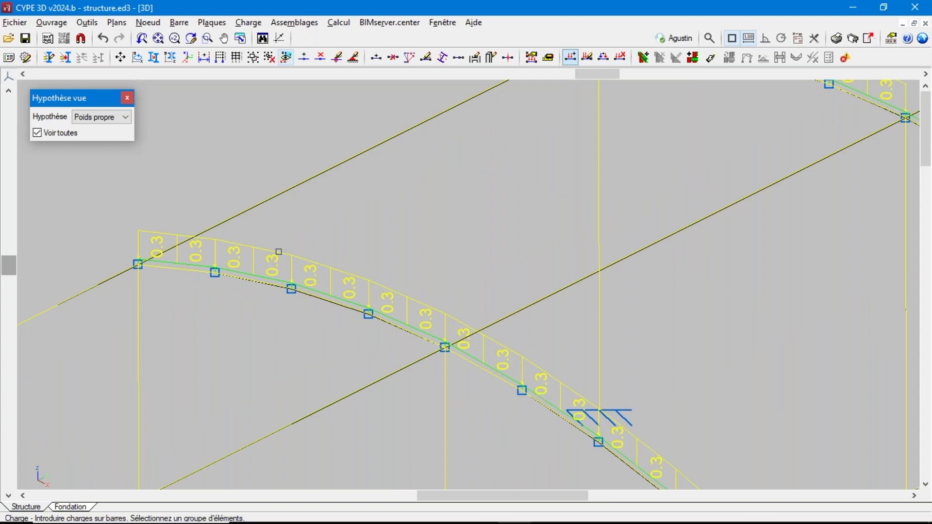
Step: Introduce a uniform load of 0.350 t/m in load case V 2 along the positive global Z axis on all arch segments and inspect it
left_click(248, 23)
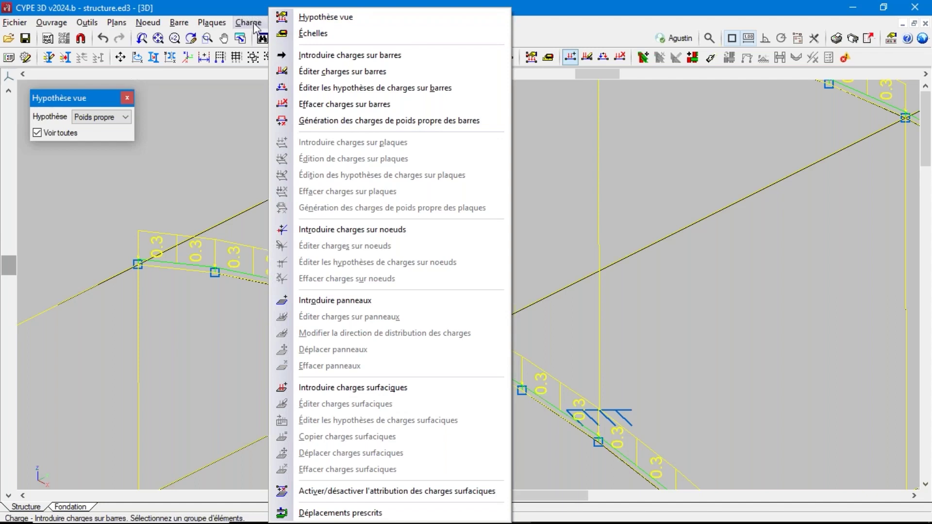
left_click(313, 54)
scroll(69, 382, "down", 4)
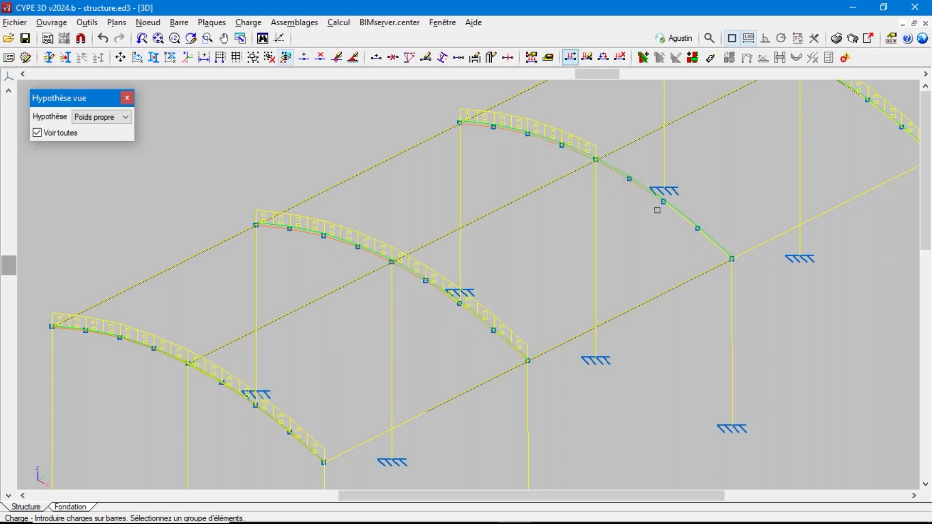
scroll(657, 246, "down", 5)
scroll(683, 190, "up", 3)
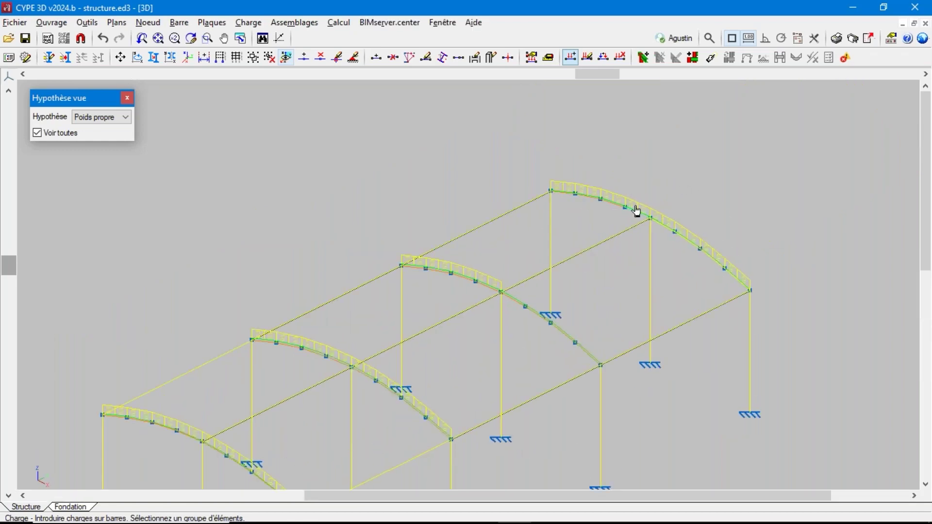
left_click(730, 279)
right_click(683, 247)
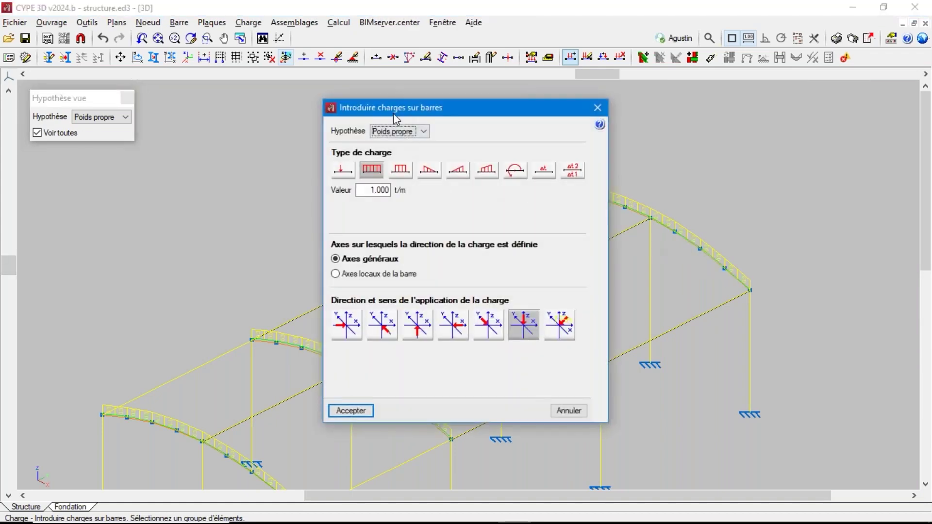
left_click(391, 131)
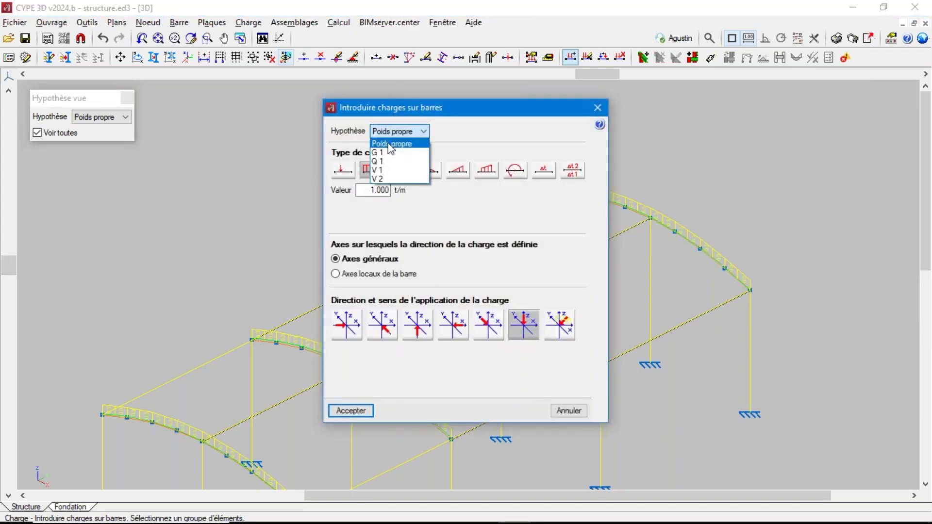
left_click(380, 179)
left_click(372, 191)
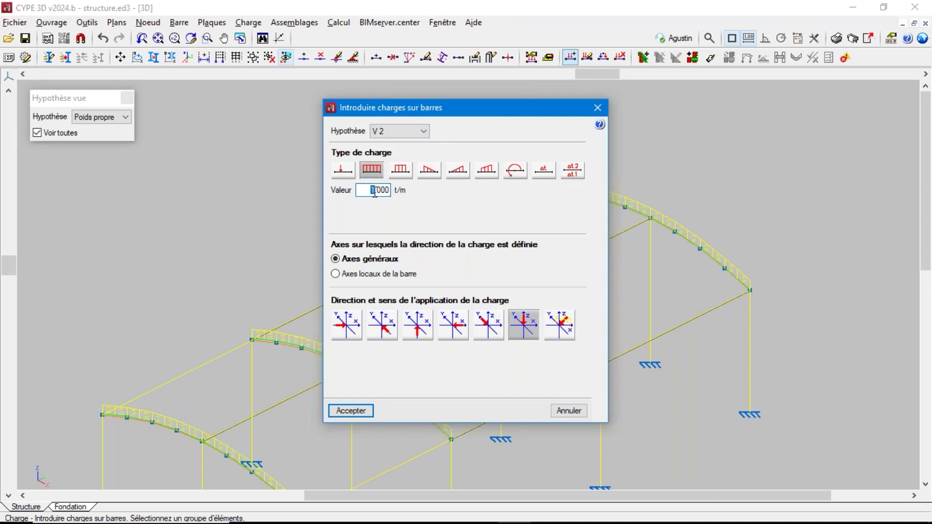
type("0.35")
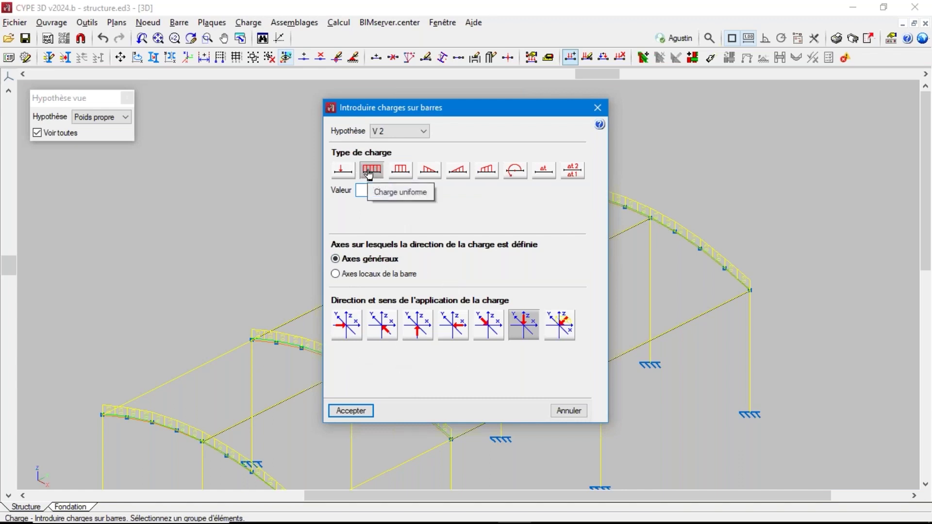
left_click(418, 326)
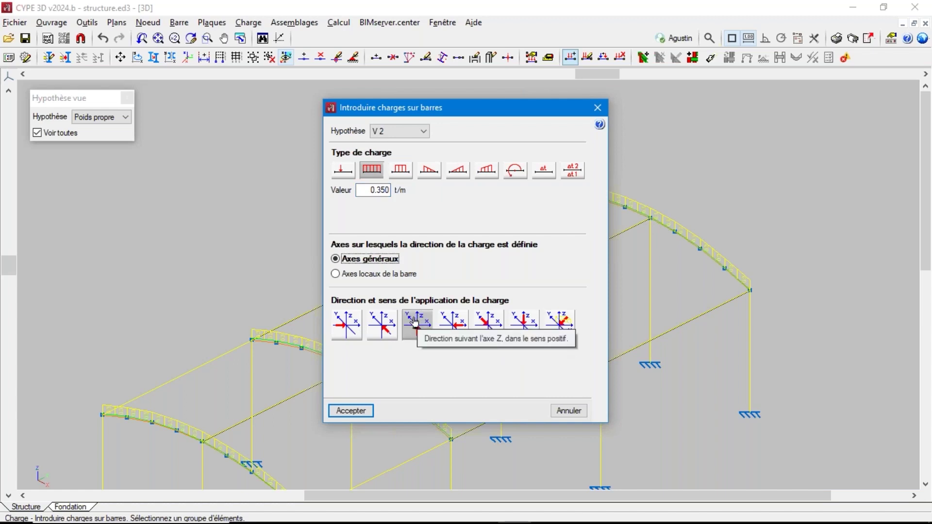
left_click(357, 410)
scroll(298, 375, "up", 3)
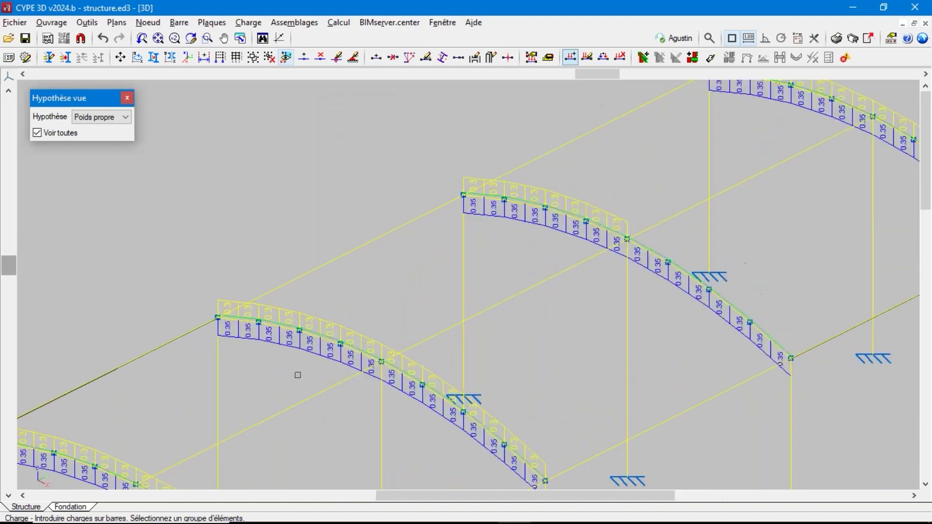
scroll(297, 374, "up", 5)
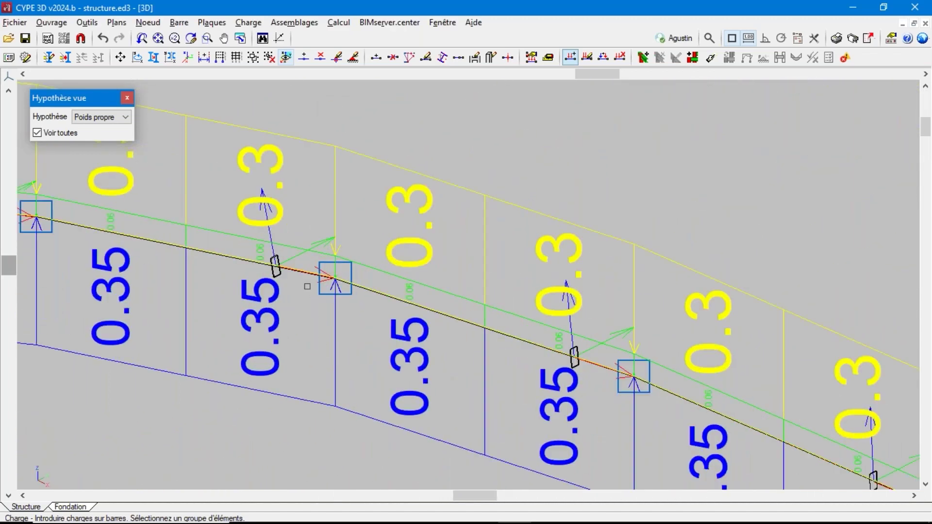
scroll(301, 318, "down", 6)
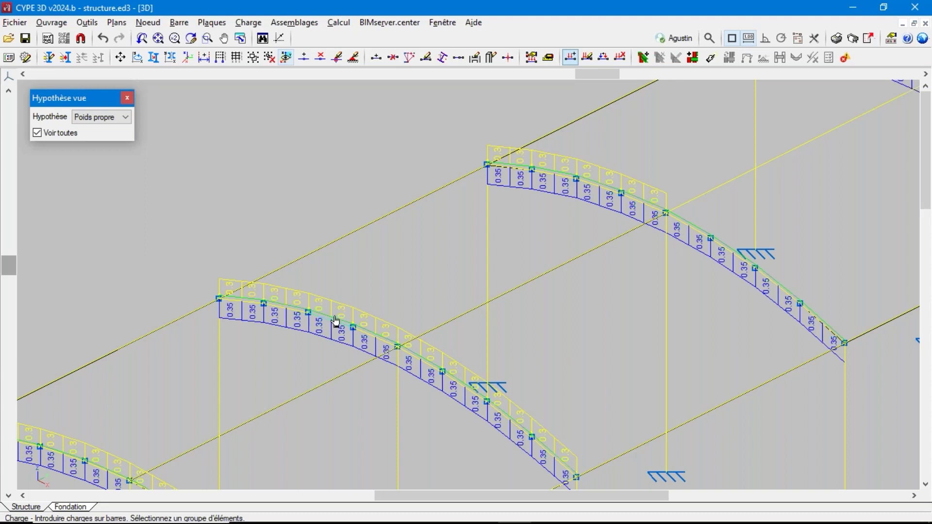
scroll(409, 307, "down", 4)
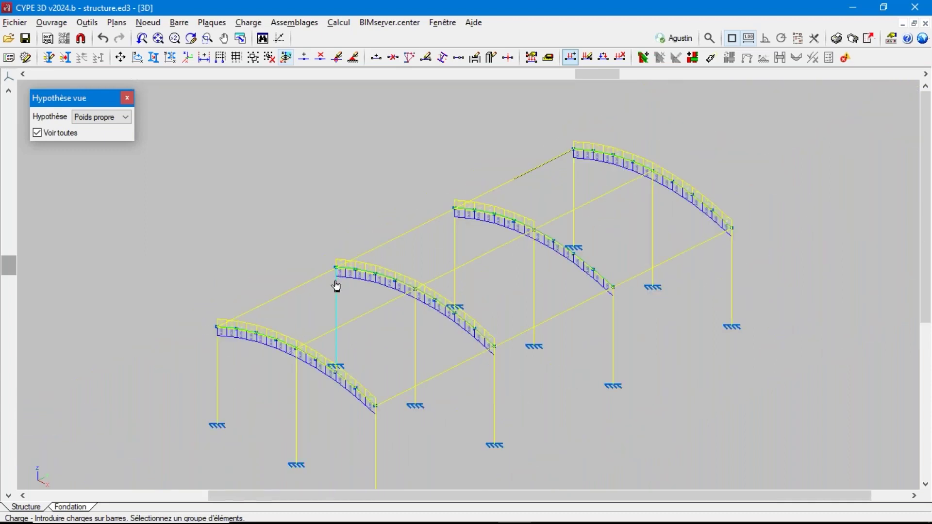
scroll(360, 313, "up", 2)
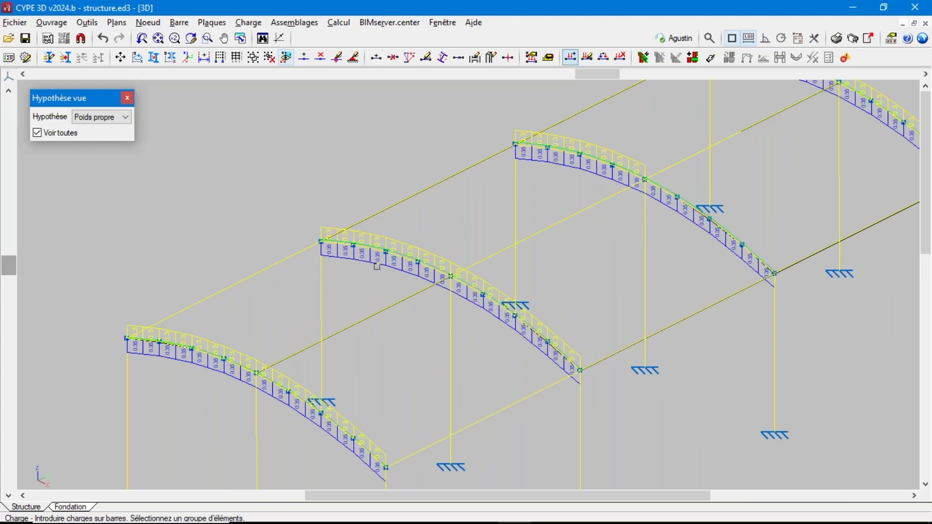
left_click(255, 25)
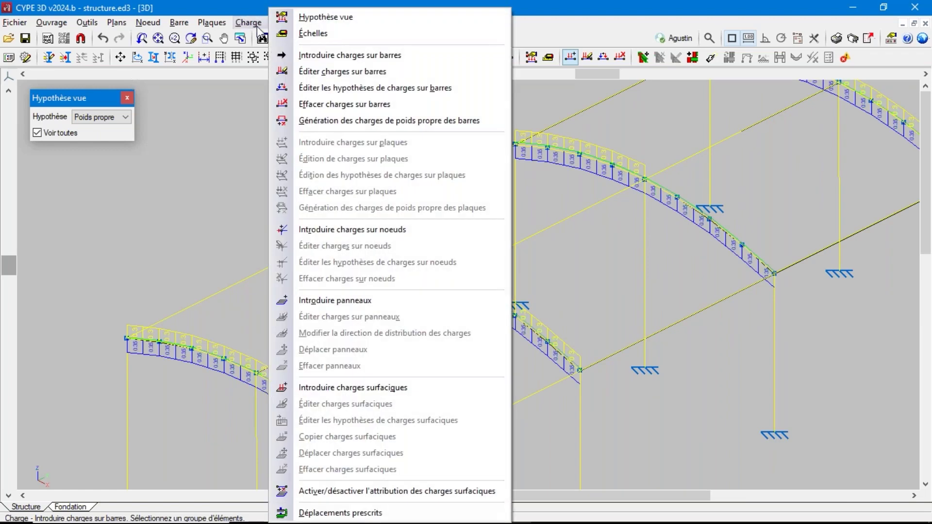
left_click(327, 232)
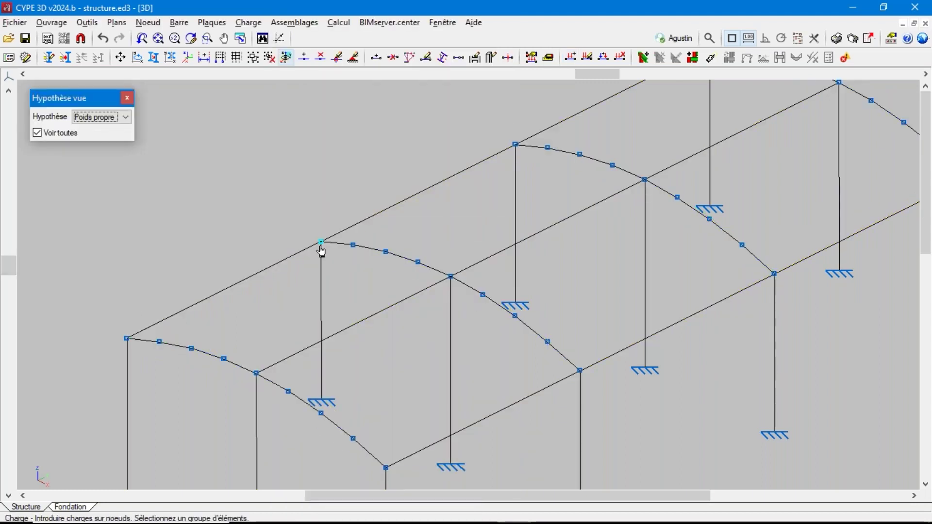
left_click(321, 243)
right_click(322, 247)
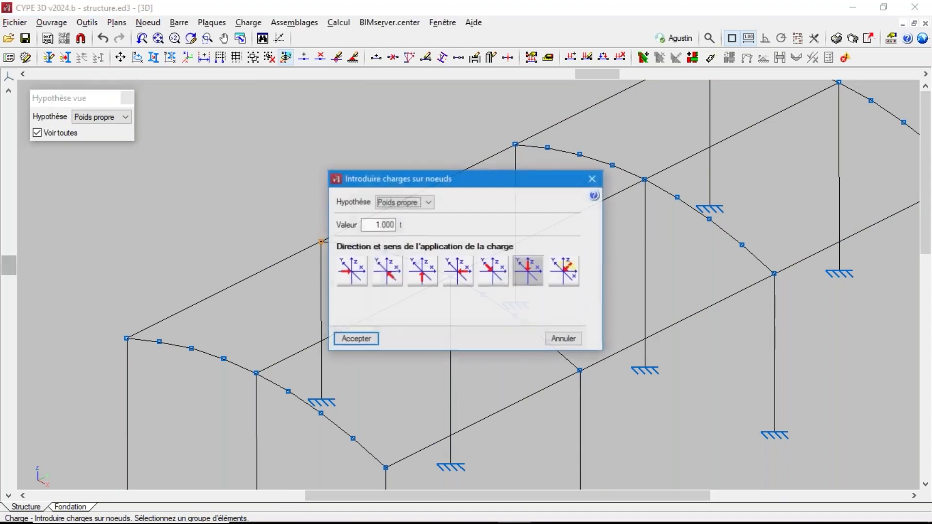
left_click(403, 206)
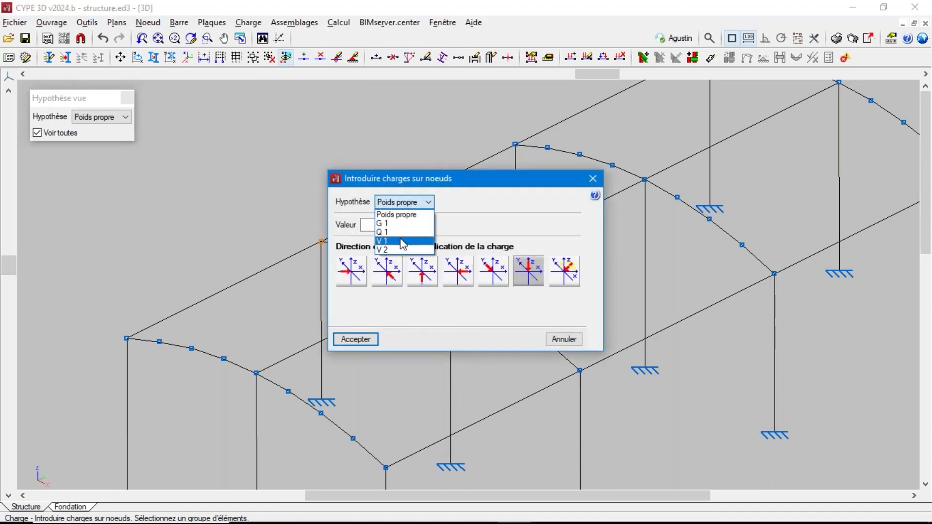
left_click(447, 219)
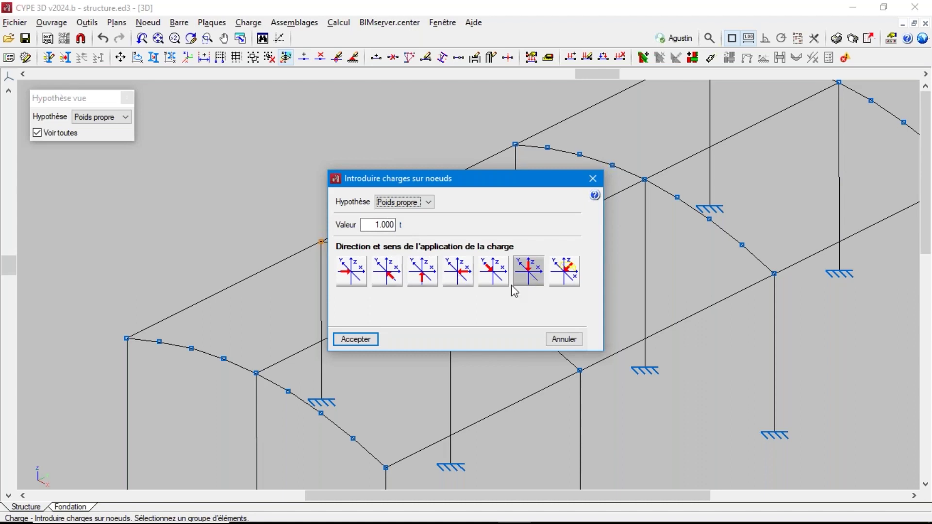
left_click(571, 341)
scroll(296, 245, "down", 5)
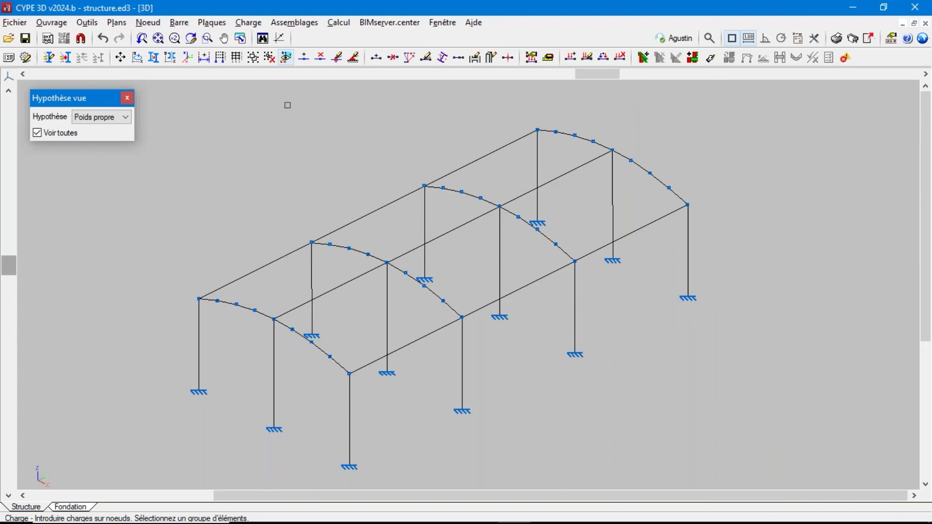
Step: Close the load case view and calculate the structure with section verification, accepting the default buckling parameters and closing the final report
left_click(127, 98)
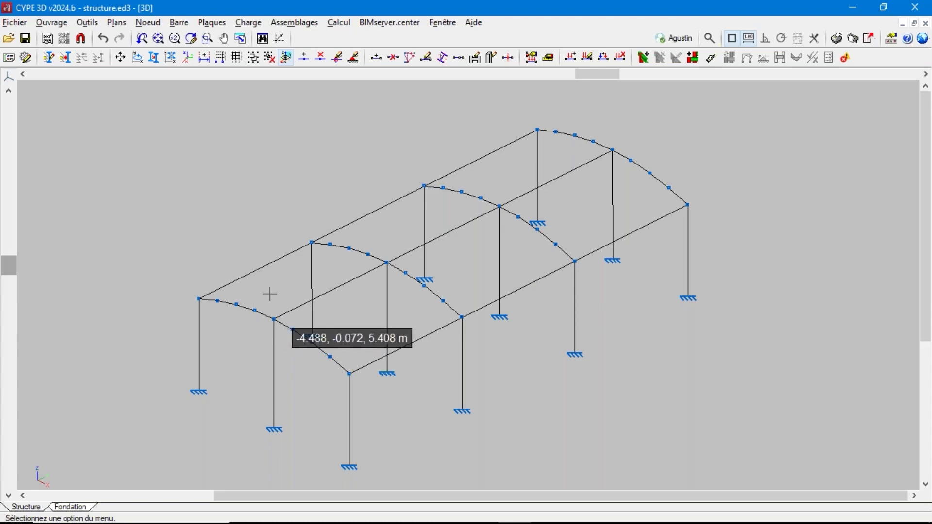
left_click(339, 23)
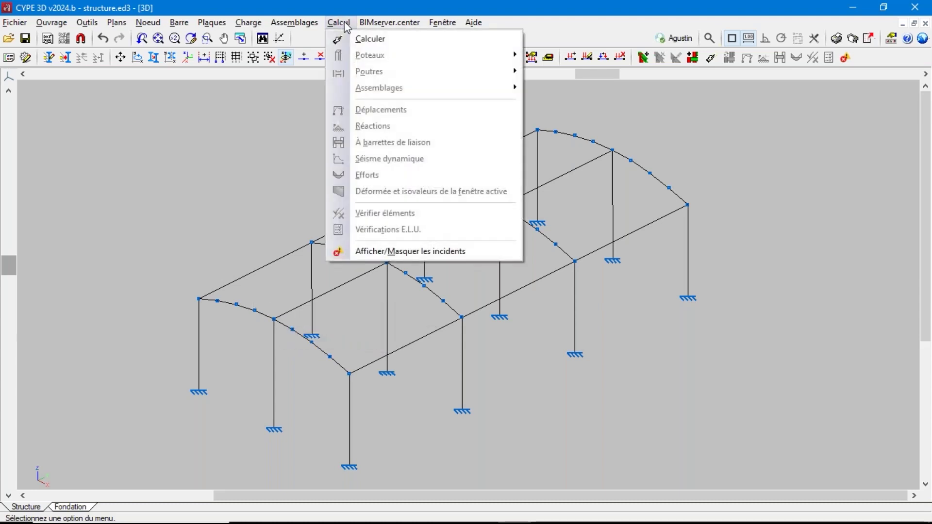
left_click(364, 43)
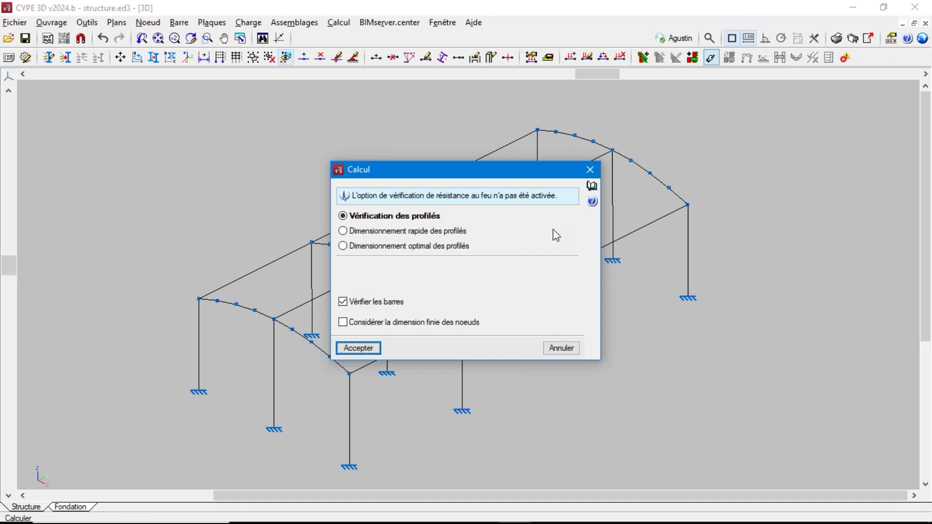
left_click(456, 232)
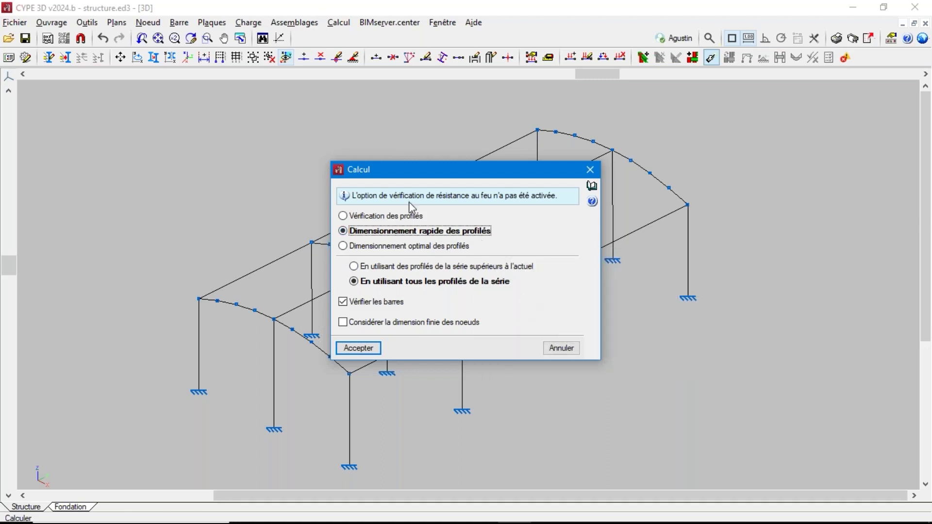
left_click(394, 217)
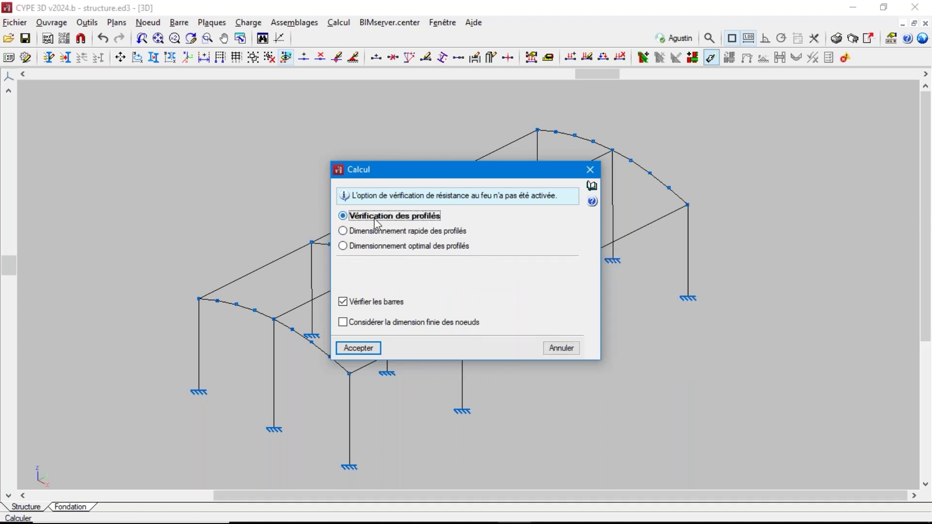
left_click(355, 348)
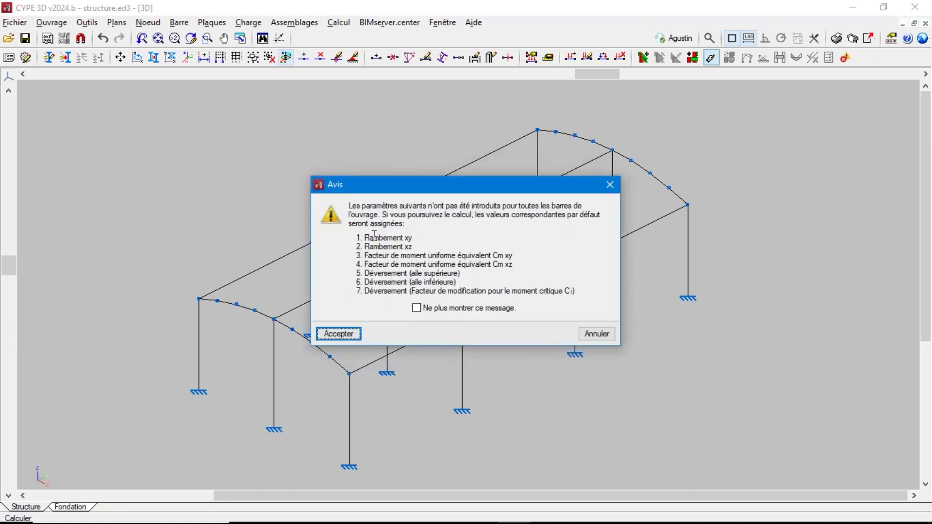
left_click(356, 337)
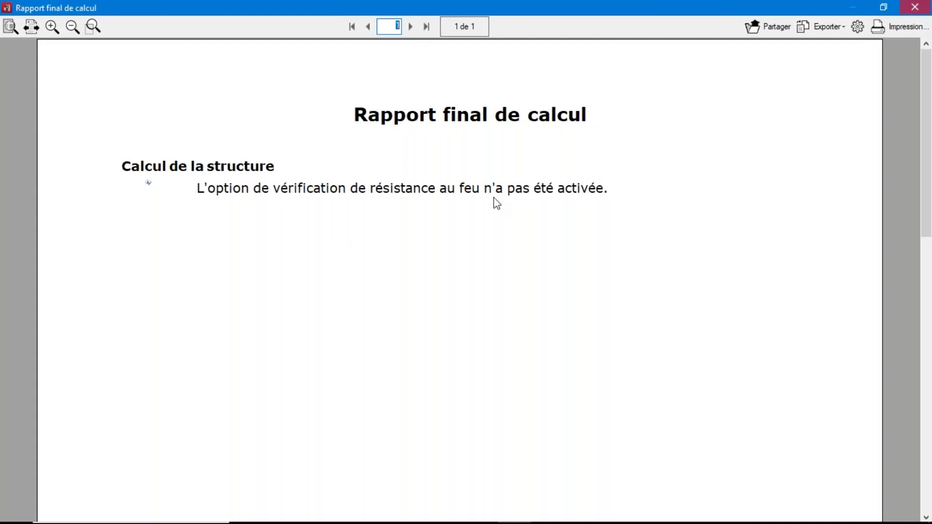
left_click(916, 6)
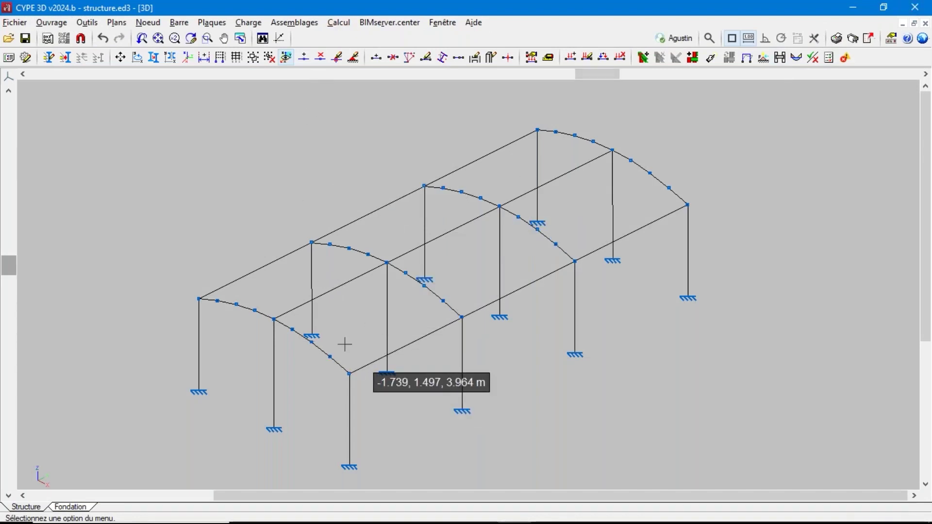
Step: Run the element check, turn off further display of the default-parameter notice, and inspect a longitudinal beam's utilisation
left_click(341, 25)
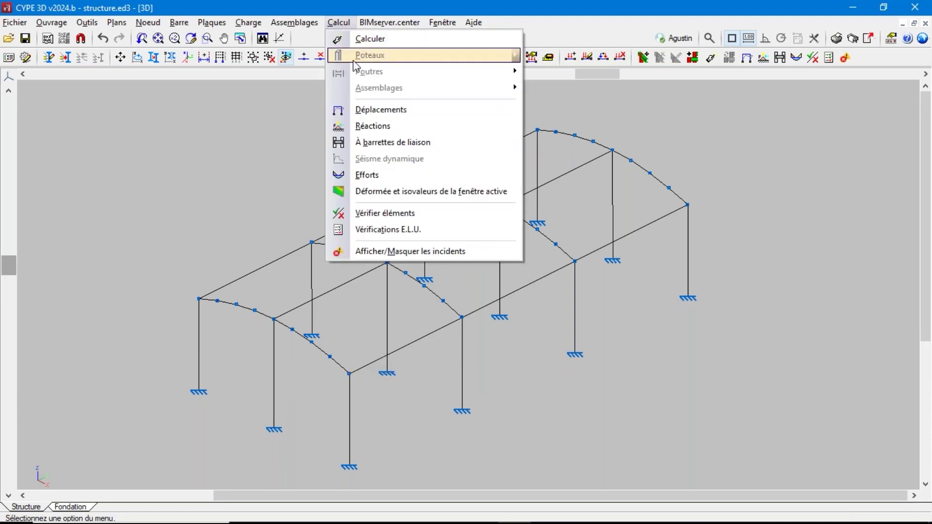
left_click(372, 216)
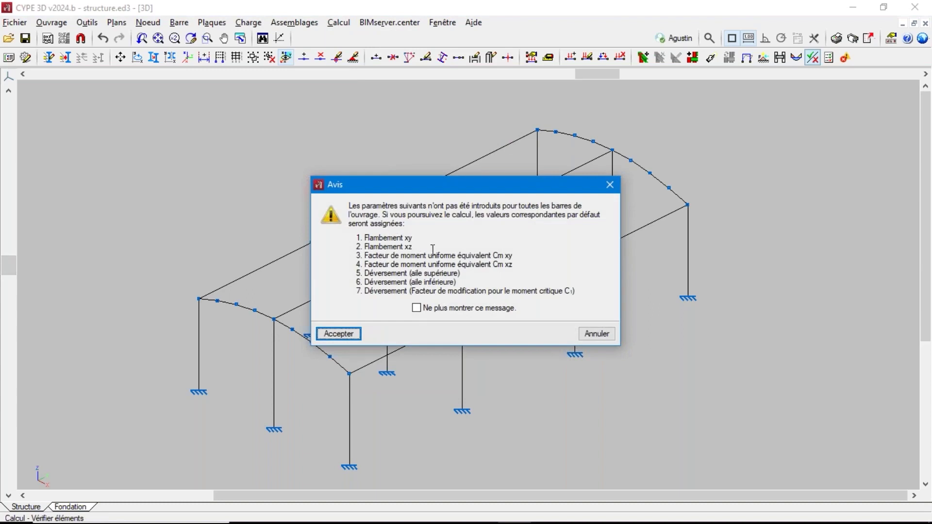
left_click(417, 307)
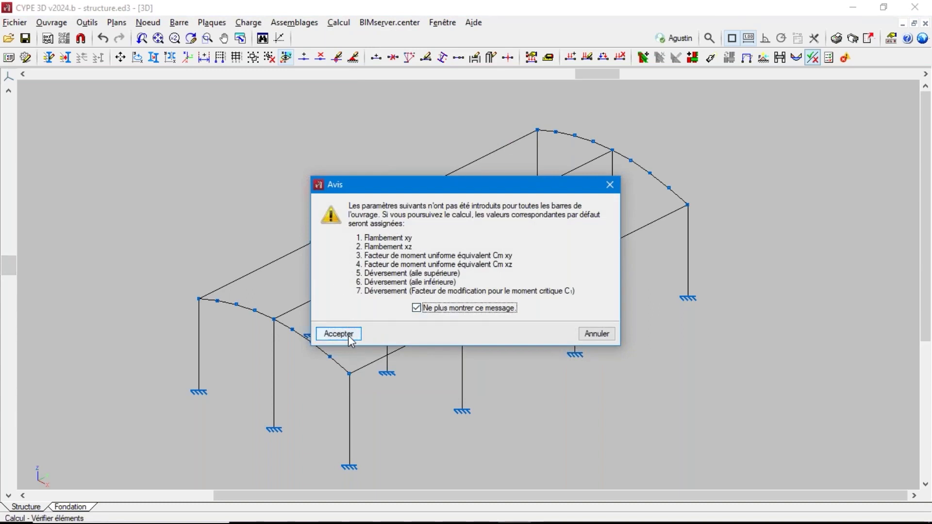
left_click(349, 335)
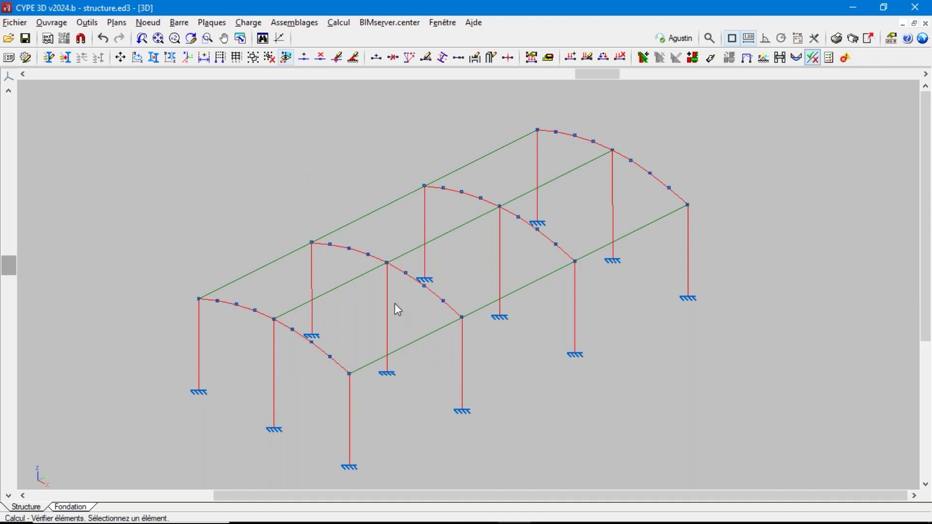
mouse_move(241, 276)
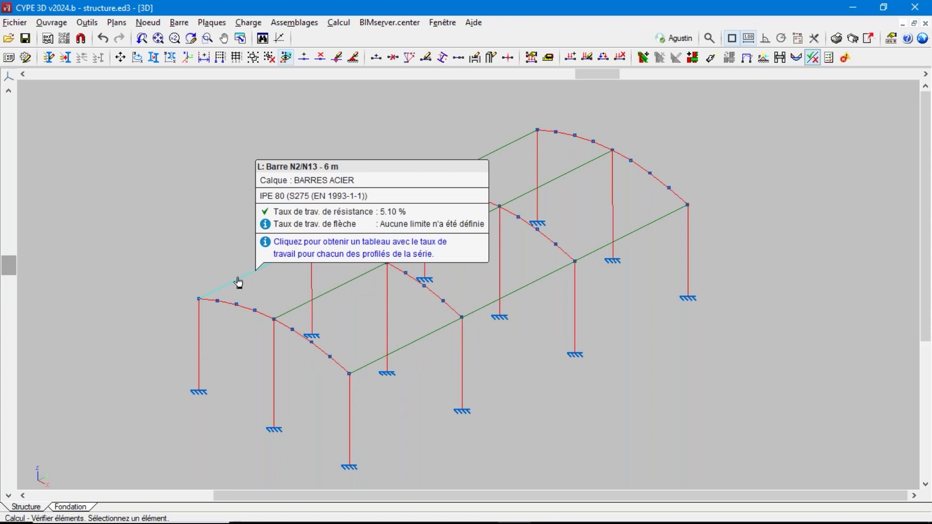
Step: Review the verification table of the front corner column and assign the section SHS 132x132x5.4 to the column group
mouse_move(201, 335)
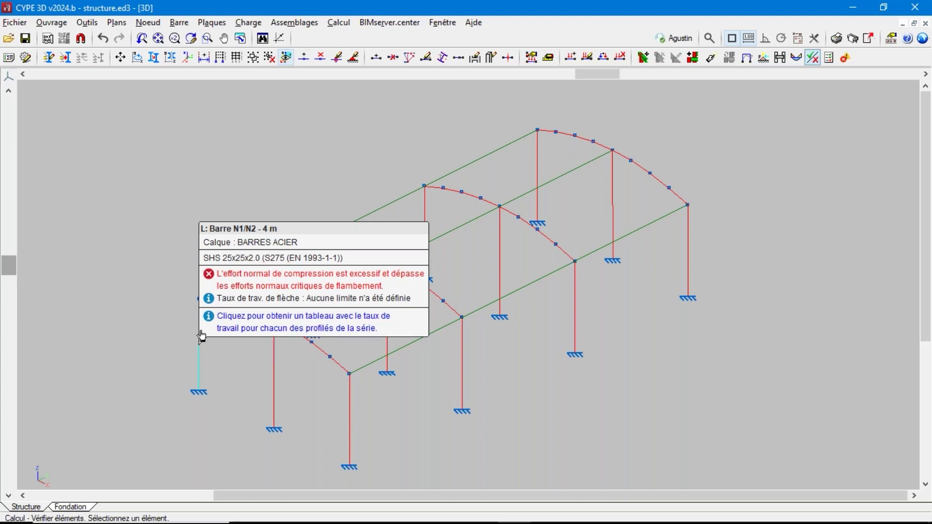
left_click(201, 335)
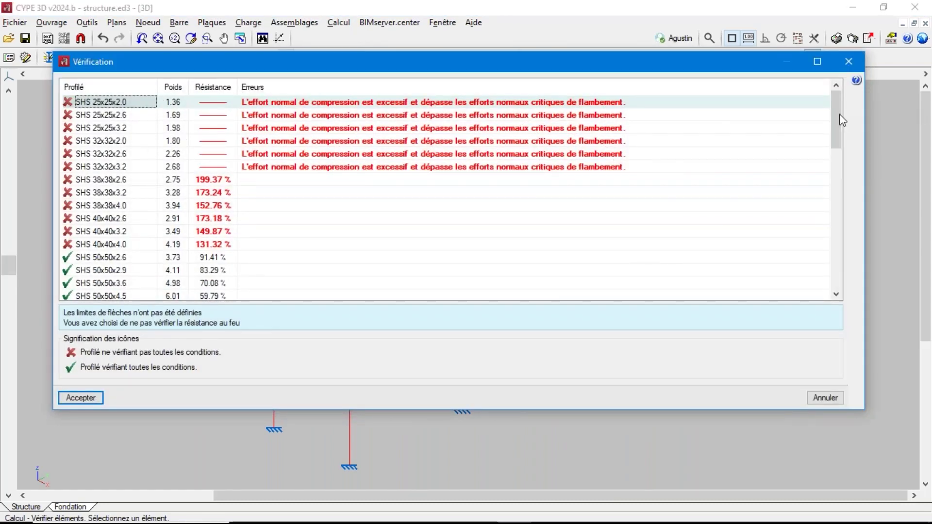
mouse_move(838, 114)
left_mouse_down()
mouse_move(845, 192)
mouse_move(842, 111)
left_mouse_up()
left_click(110, 260)
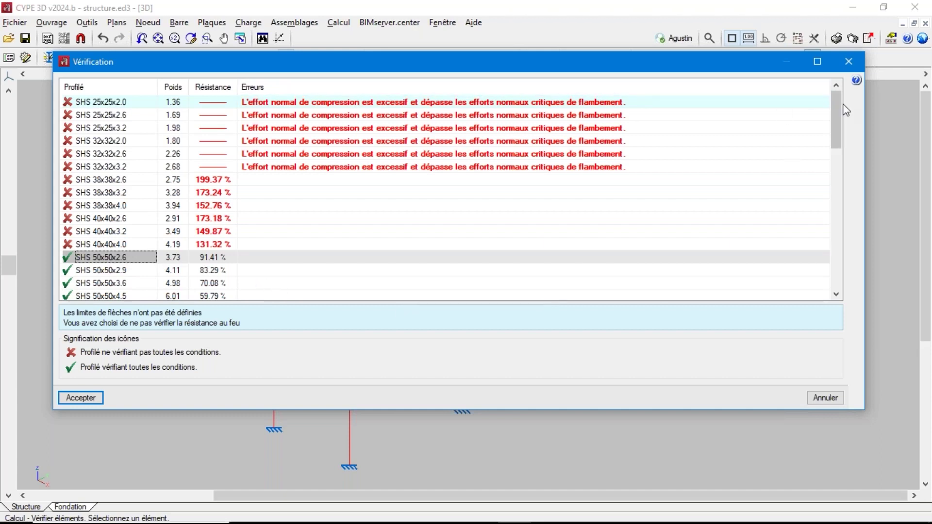
left_click_drag(842, 113, 843, 128)
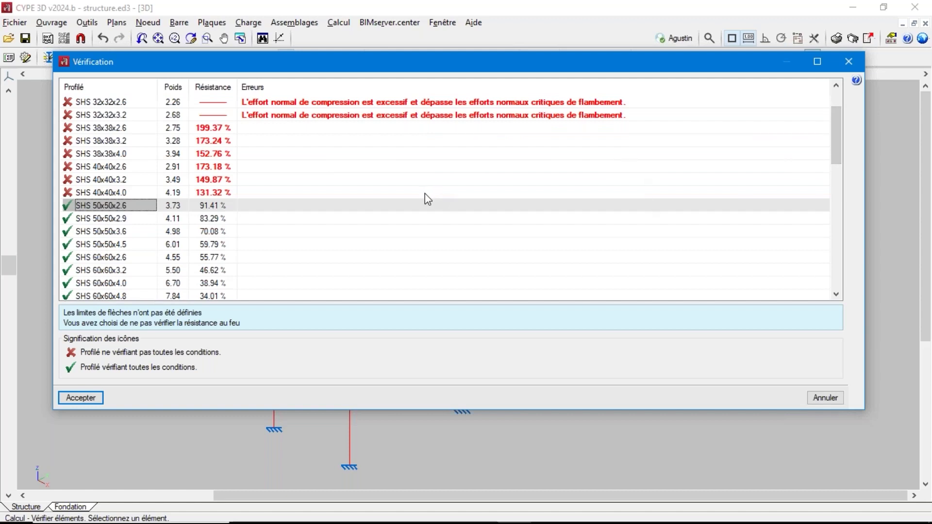
scroll(380, 226, "down", 3)
scroll(145, 262, "down", 6)
scroll(97, 242, "up", 2)
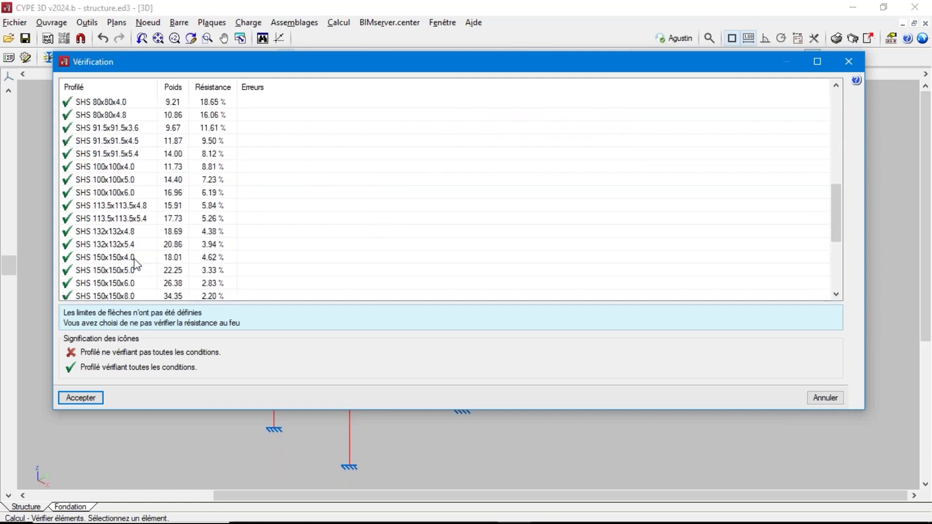
left_click(110, 246)
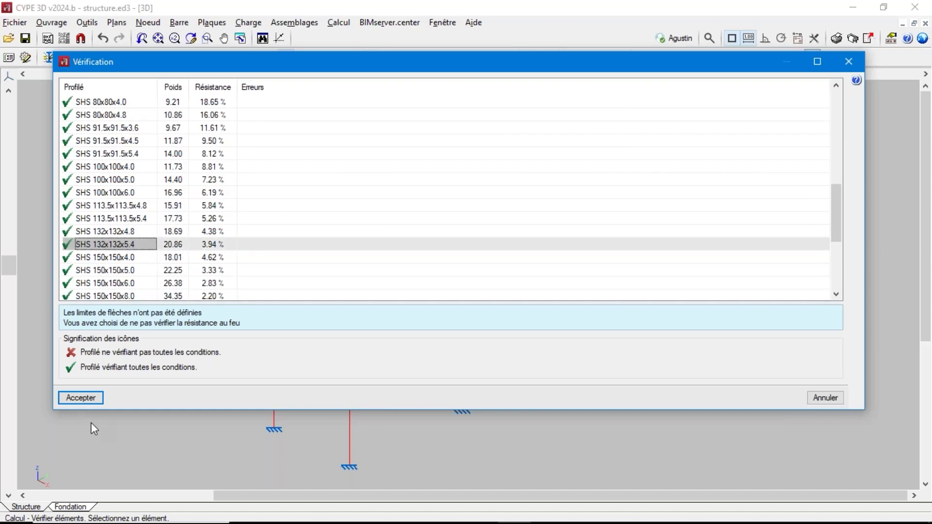
left_click(81, 398)
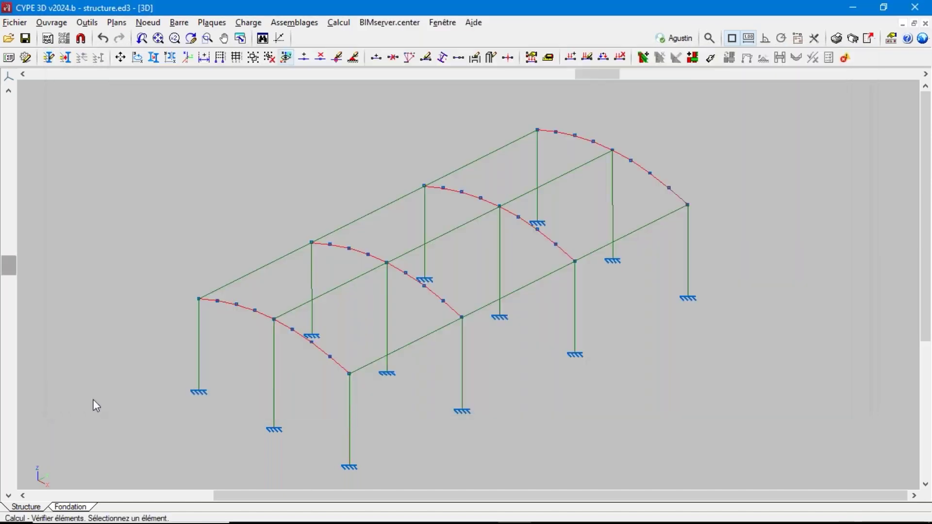
Step: Review the verification table of a front arch segment and assign the section RHS 145x82x5.4 to the arch group
left_click(259, 319)
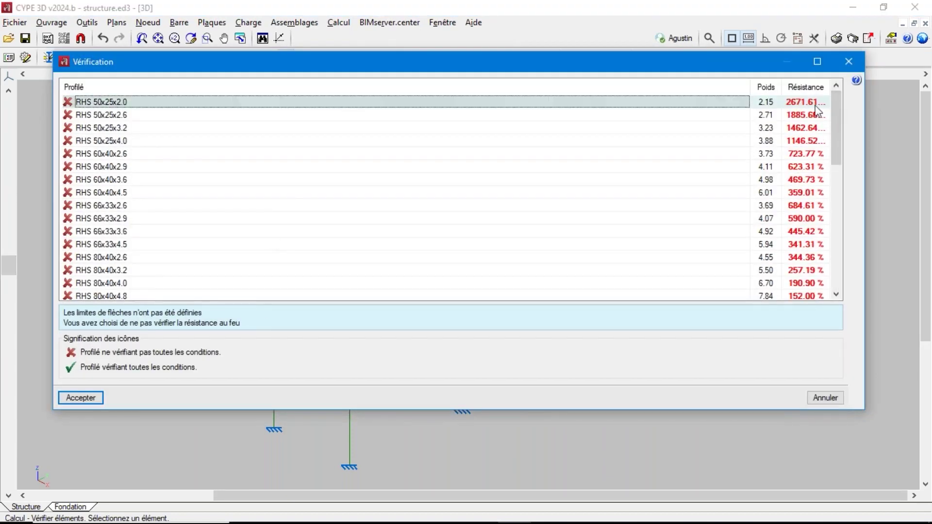
scroll(527, 203, "down", 4)
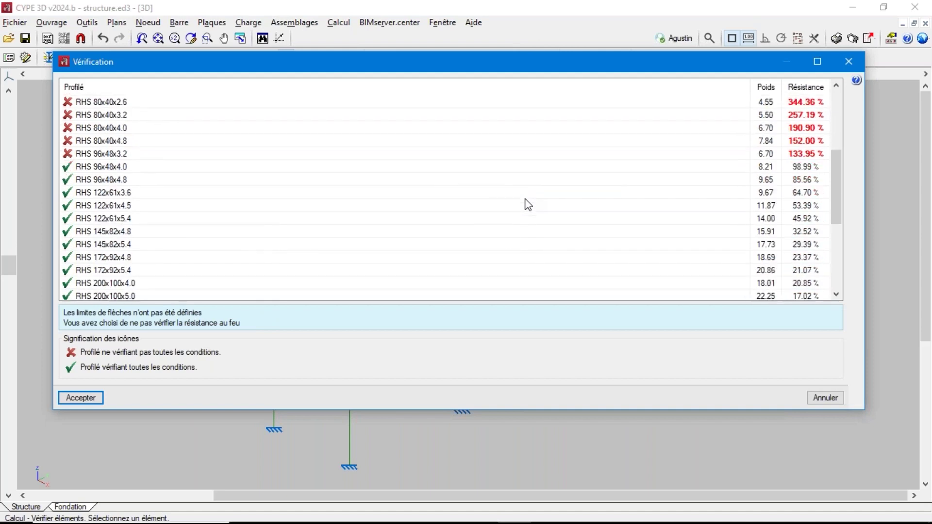
scroll(427, 184, "down", 1)
left_click(92, 207)
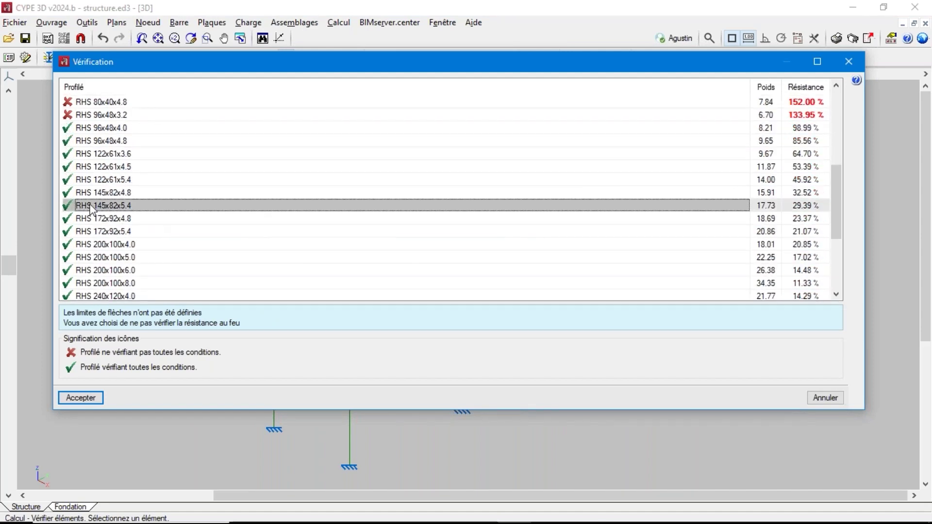
left_click(80, 398)
mouse_move(278, 420)
scroll(278, 420, "up", 1)
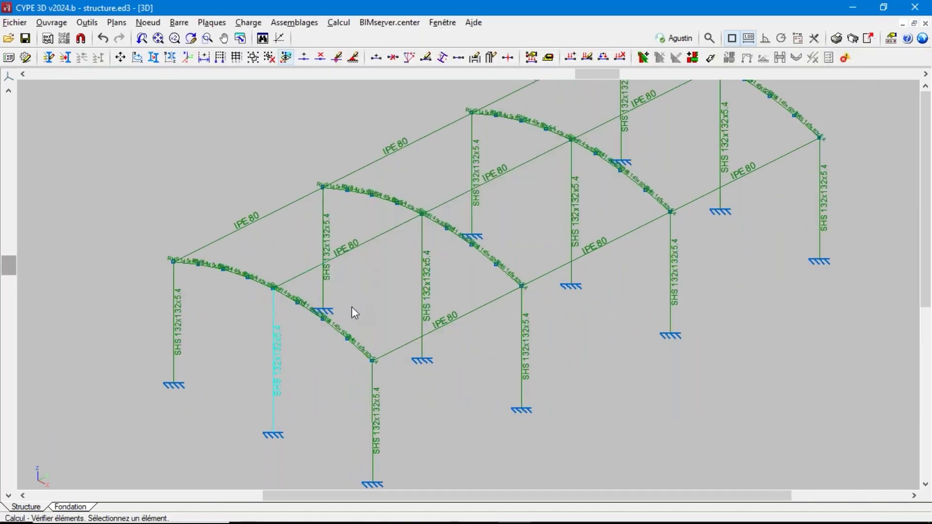
Step: Recalculate the structure with the new sections, using section verification with bar checking enabled
left_click(343, 22)
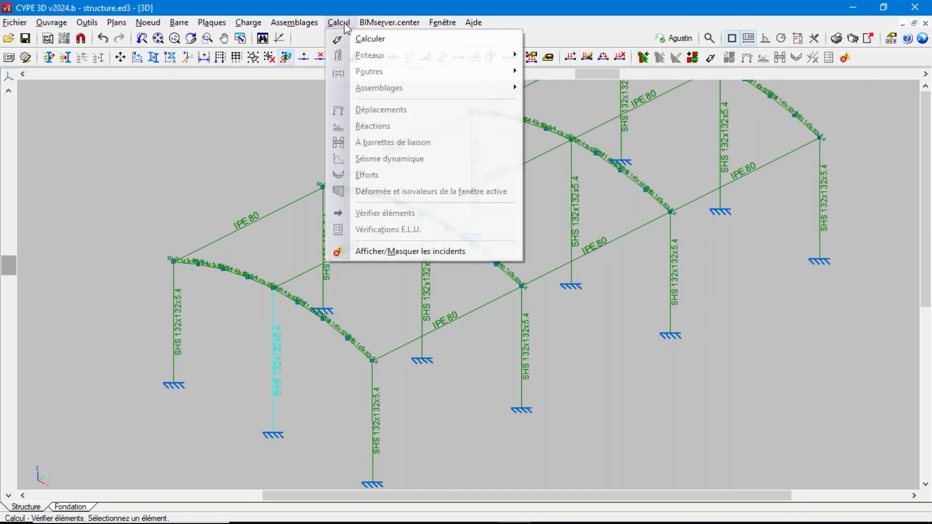
left_click(370, 39)
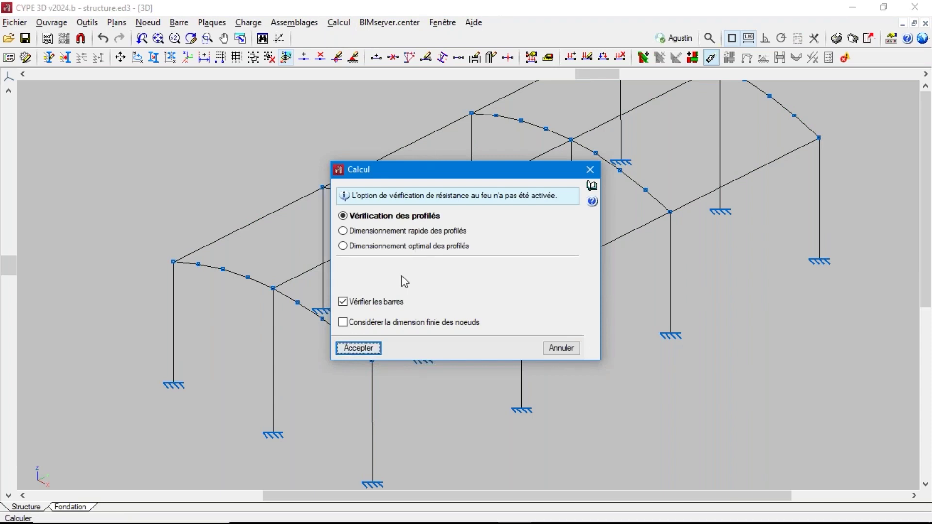
left_click(353, 352)
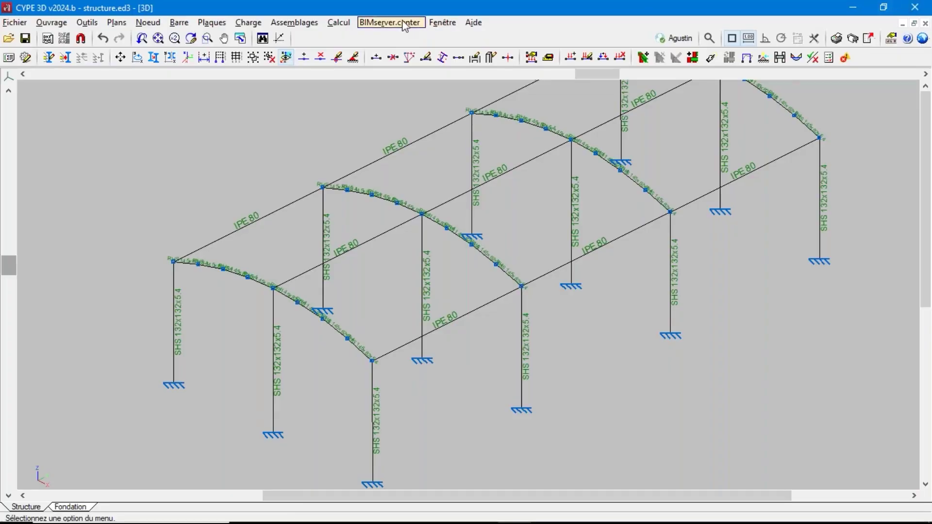
Step: Run the element check and inspect the resistance utilisation of the longitudinal beams, columns and arch segments
left_click(339, 23)
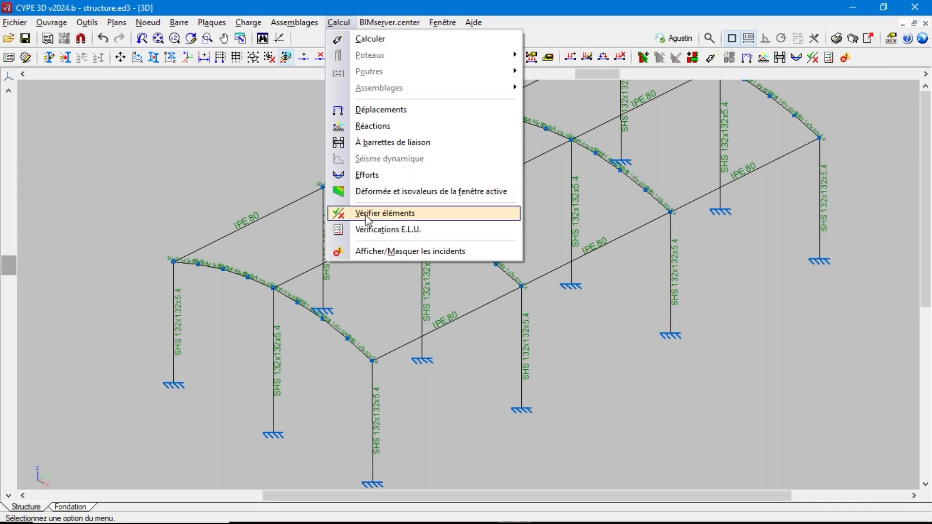
left_click(368, 218)
mouse_move(271, 376)
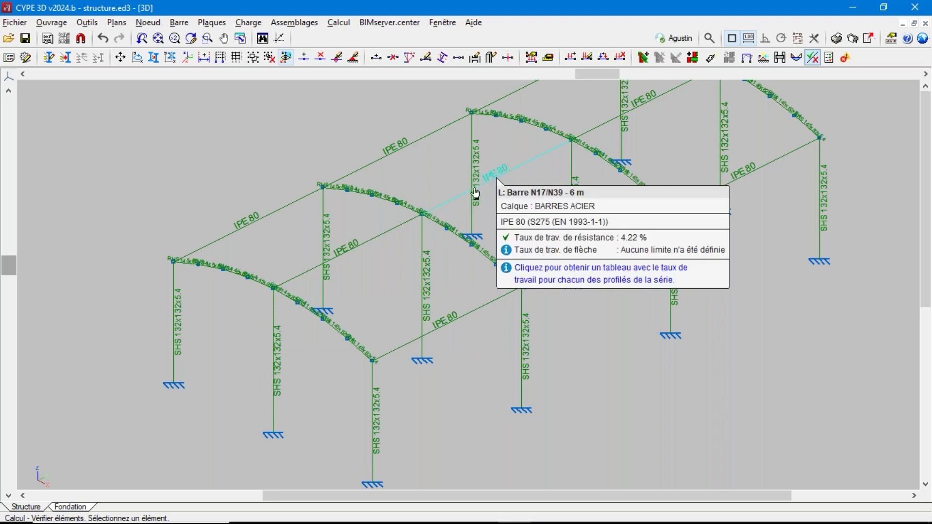
mouse_move(415, 213)
mouse_move(424, 230)
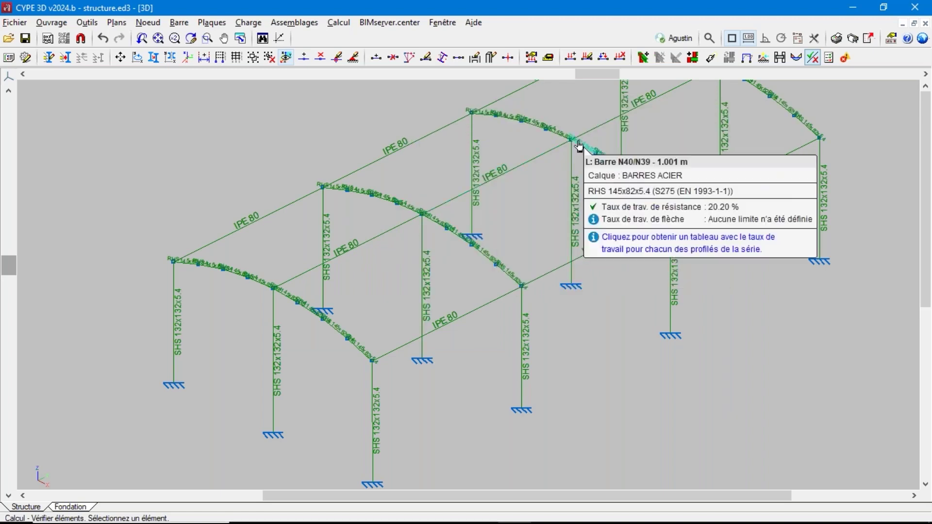
mouse_move(579, 145)
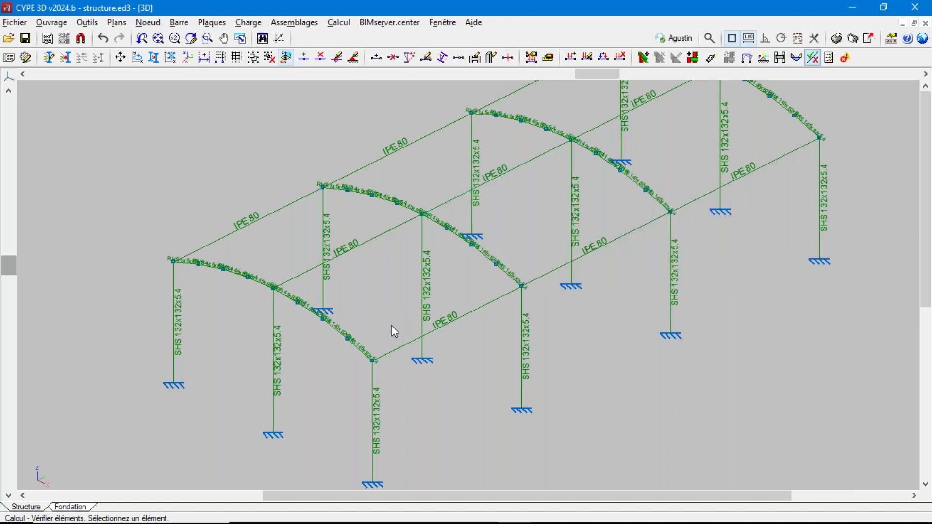
Step: Open the ULS verifications at the most unfavourable point for the front corner column N1/N2 and review its tension resistance check
left_click(342, 24)
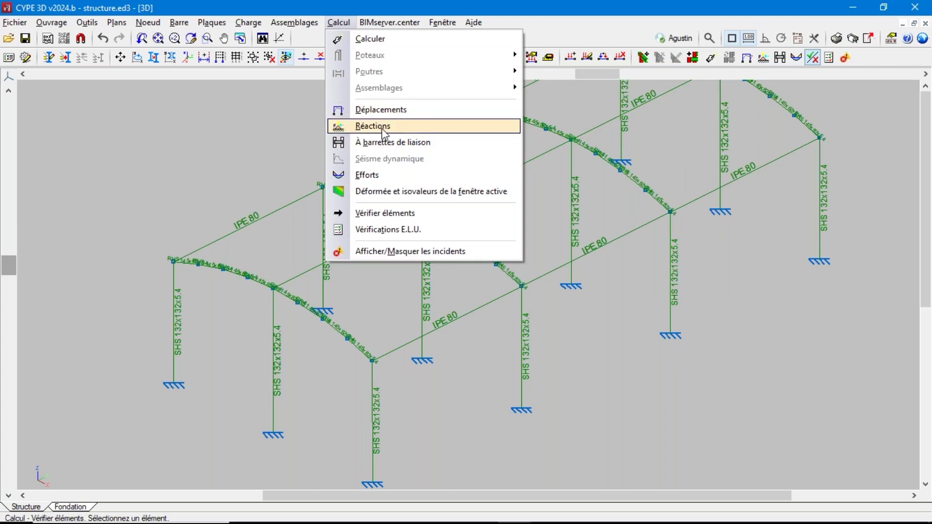
left_click(372, 235)
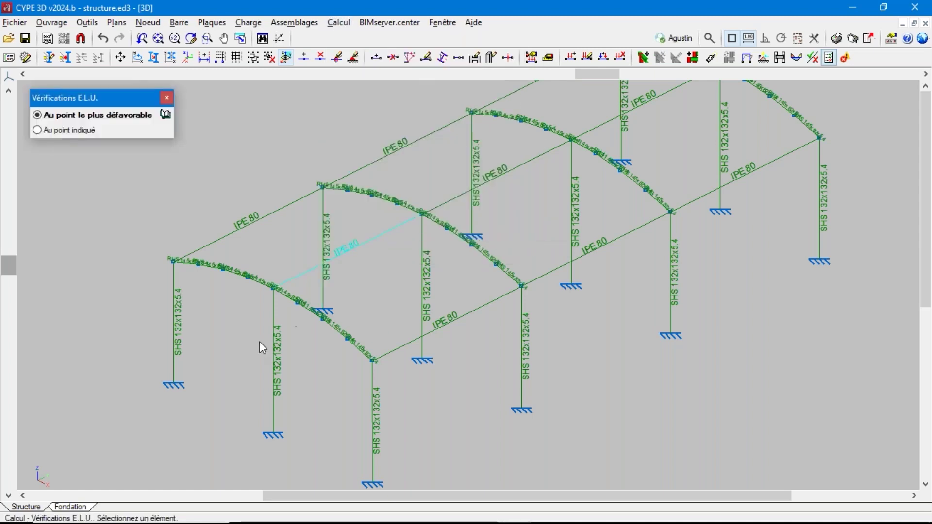
left_click(175, 318)
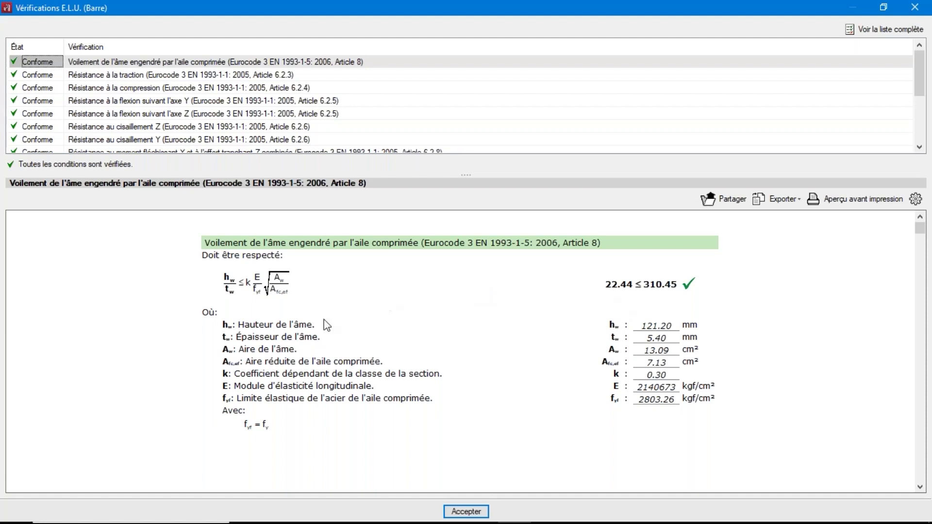
left_click(101, 78)
scroll(426, 311, "down", 1)
scroll(425, 310, "up", 1)
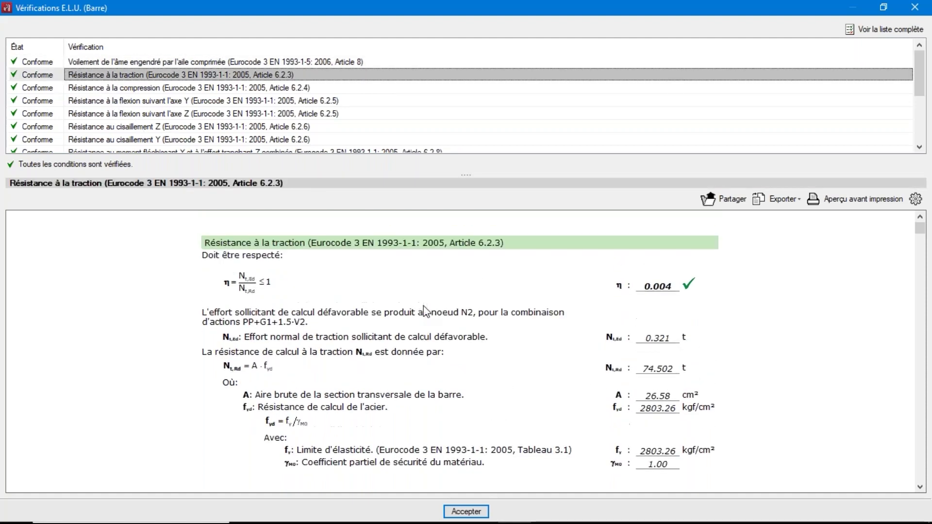
Step: Read through the column's compression resistance check to Eurocode 3, Article 6.2.4, including the buckling resistance calculation
left_click(105, 89)
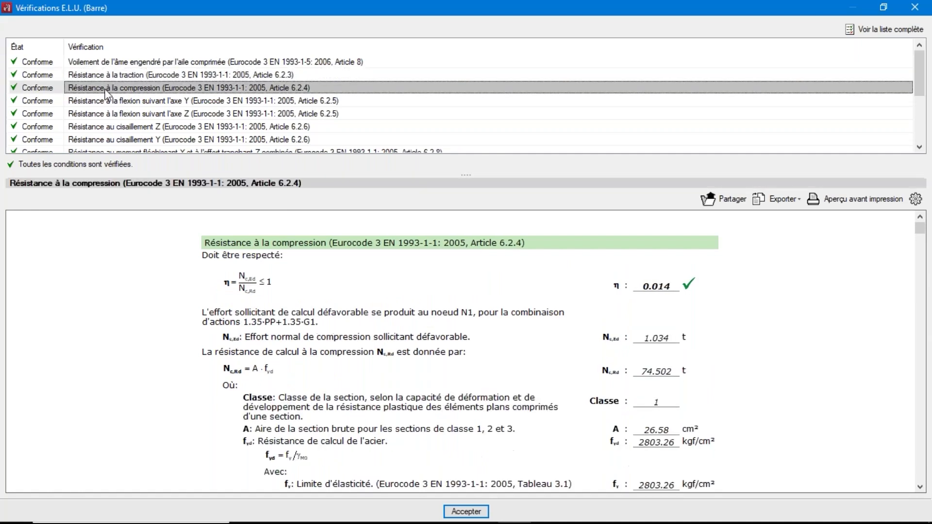
scroll(441, 370, "down", 5)
scroll(427, 368, "down", 10)
scroll(427, 368, "up", 15)
scroll(347, 278, "down", 1)
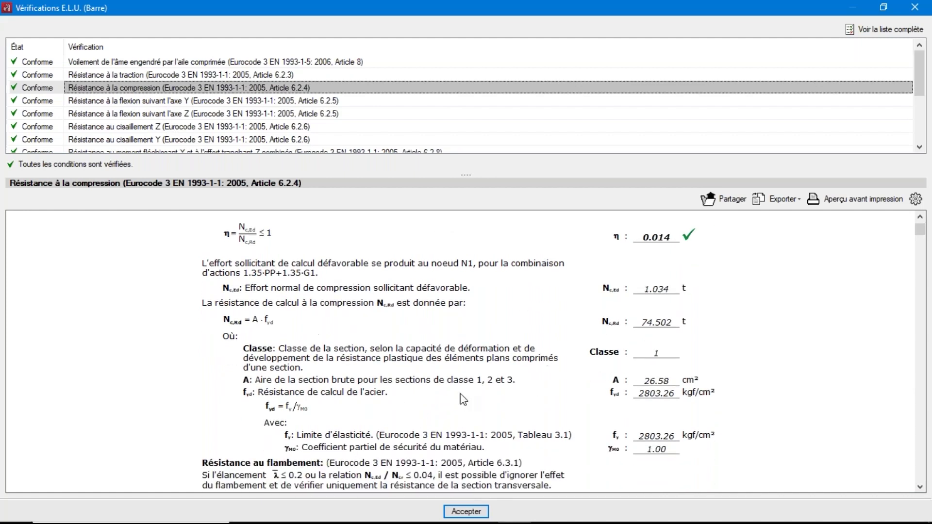
scroll(463, 398, "up", 1)
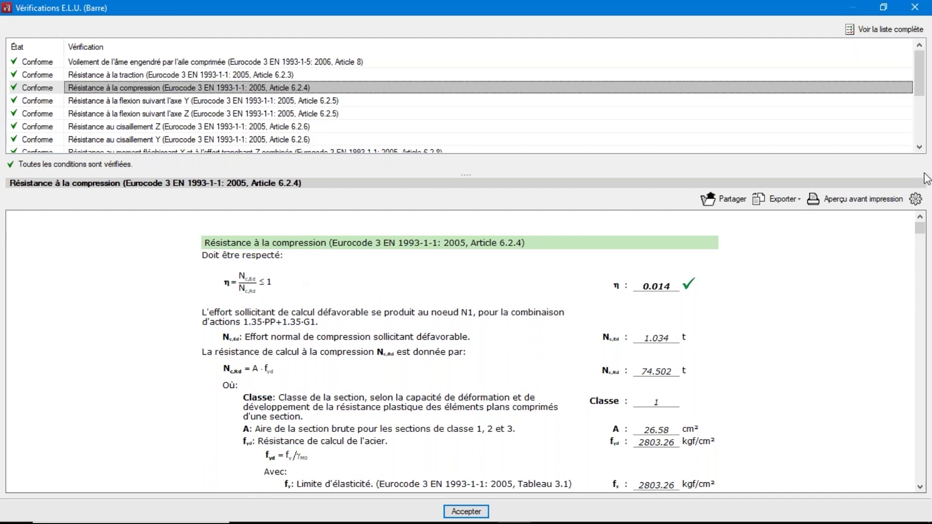
Step: Preview the compression resistance report for printing, zoom out, review both pages and close the preview
left_click(841, 206)
left_click(72, 27)
scroll(370, 239, "down", 5)
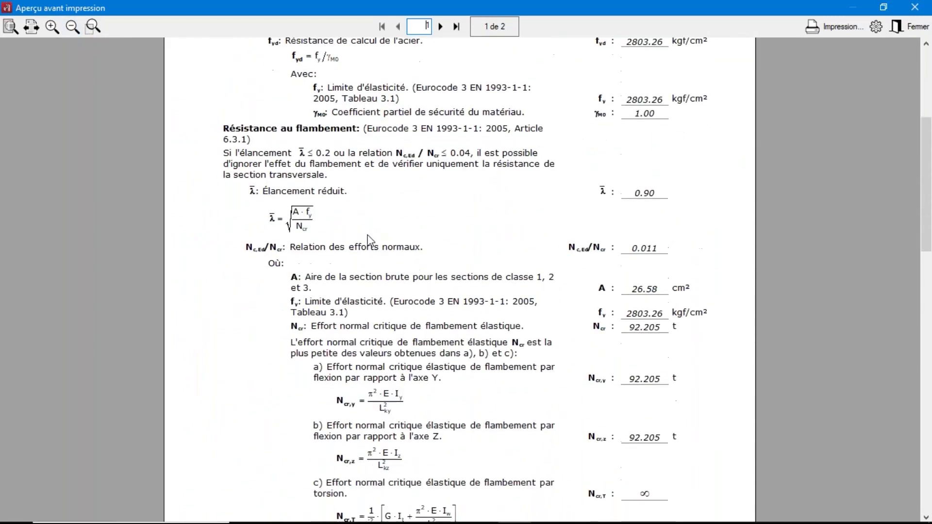
scroll(369, 238, "down", 10)
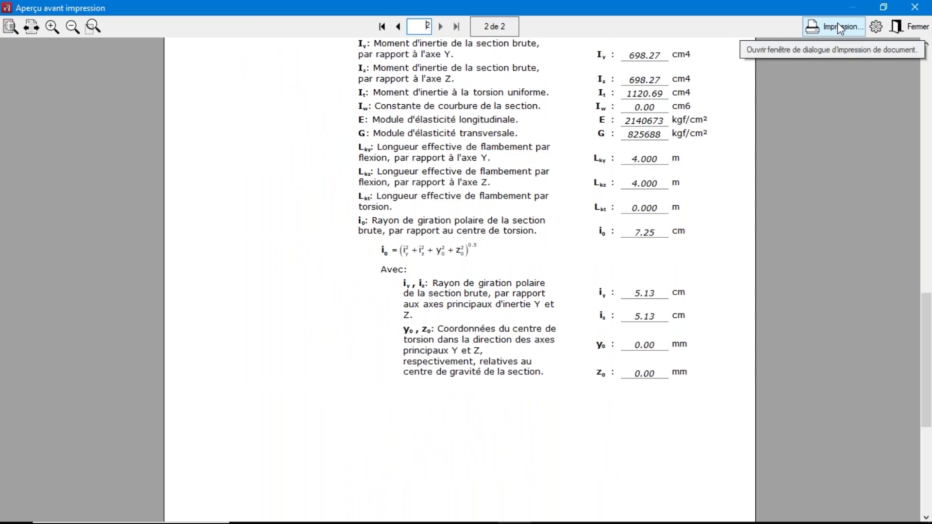
left_click(913, 26)
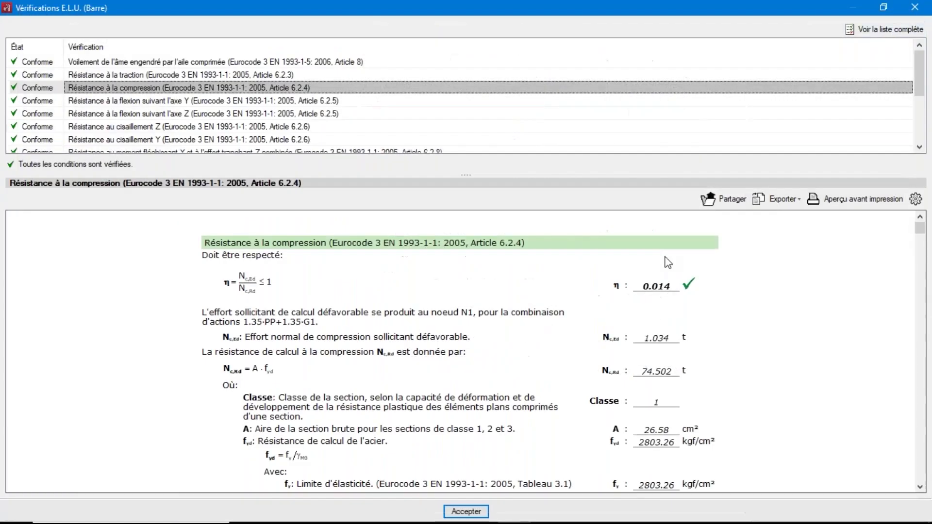
Step: View the available export formats without exporting, and display the column's bending resistance check about the Y axis
left_click(774, 205)
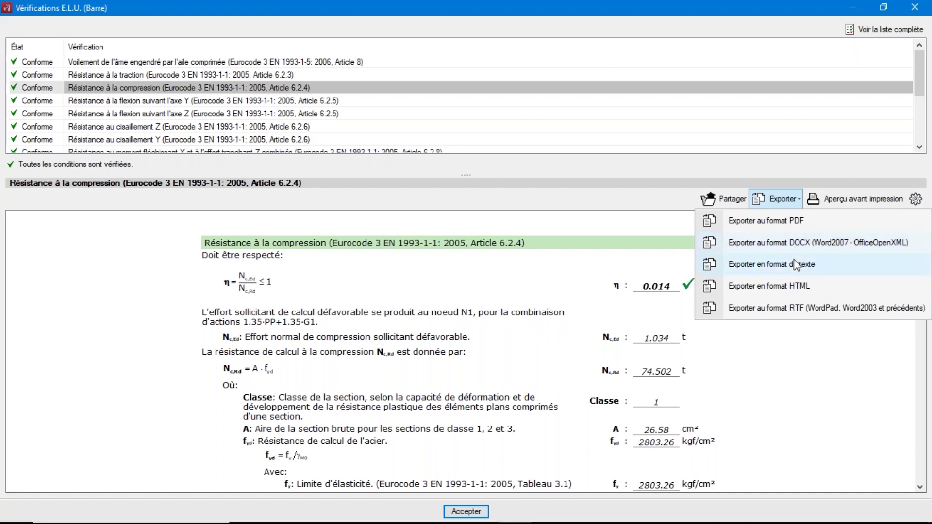
left_click(826, 399)
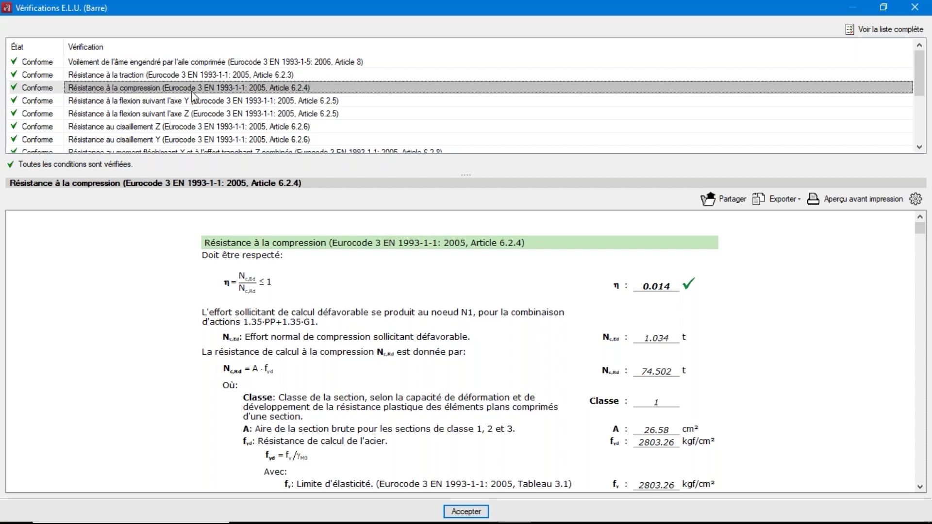
left_click(163, 103)
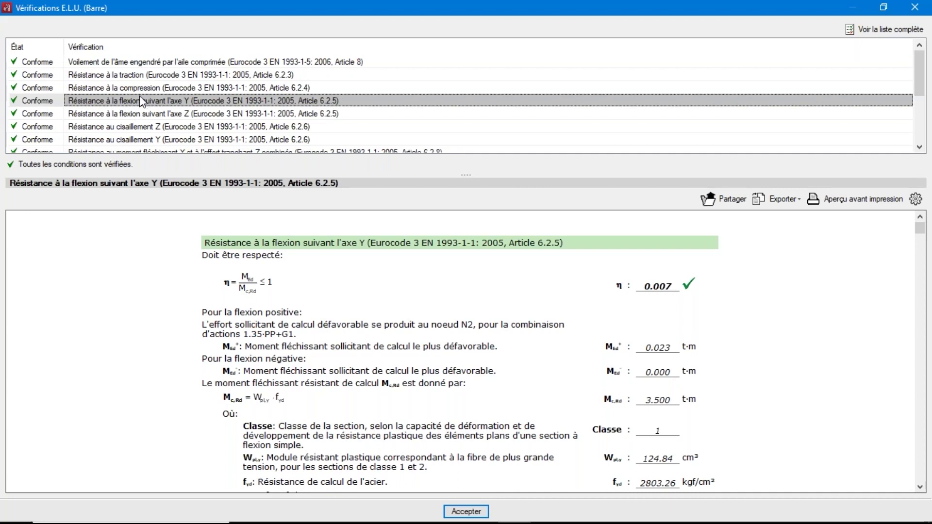
Step: Open the complete verification list for the column, review its first pages at reduced zoom, and close the report and verification window
left_click(869, 28)
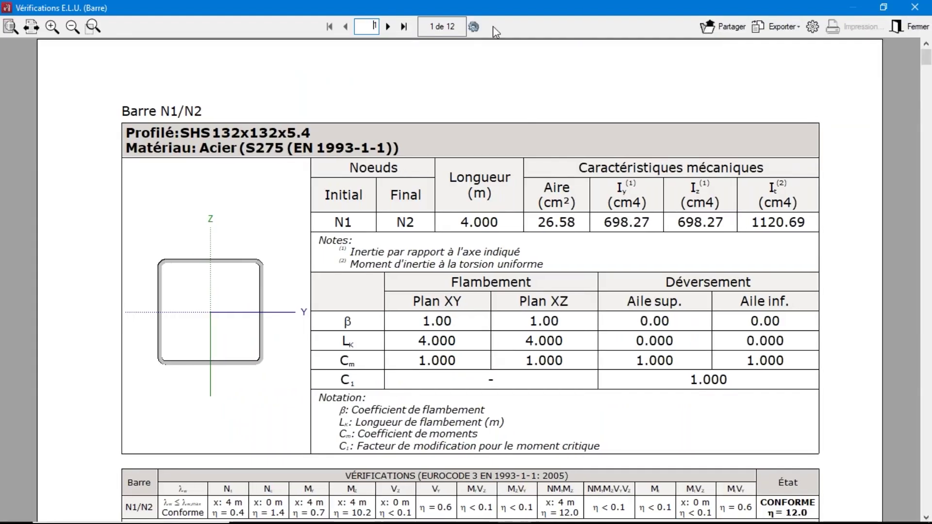
left_click(73, 27)
left_click(73, 26)
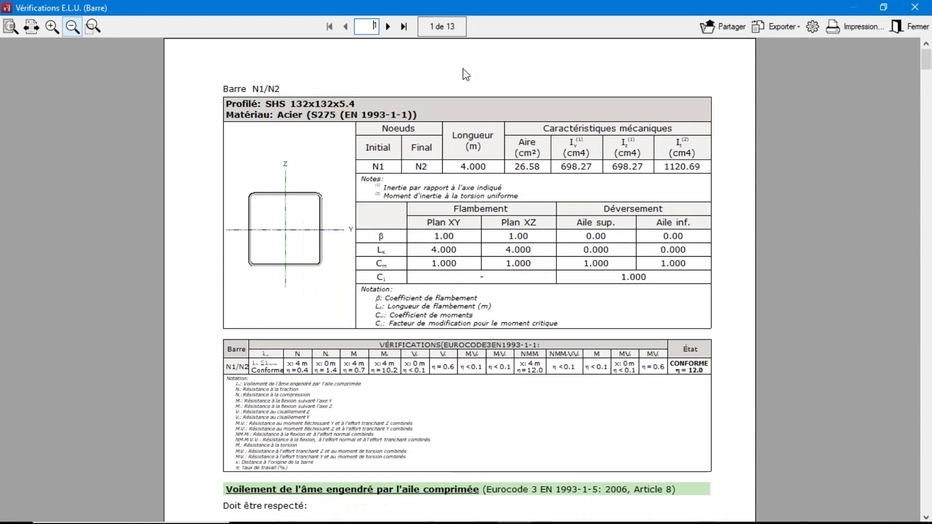
scroll(425, 266, "down", 10)
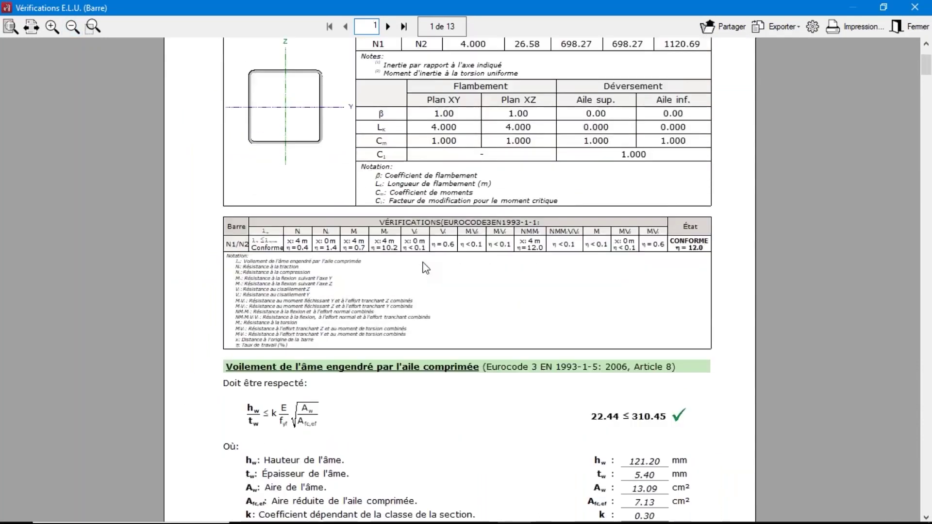
scroll(425, 267, "down", 15)
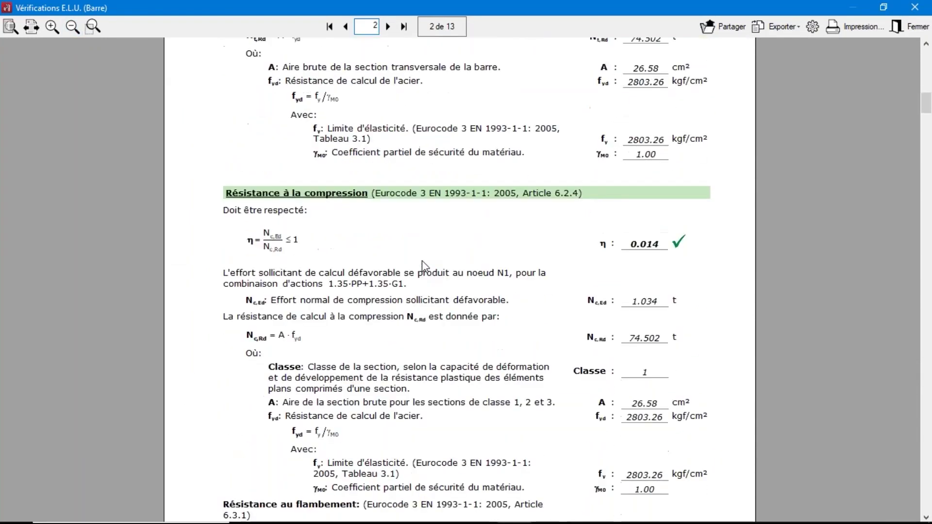
scroll(423, 265, "down", 15)
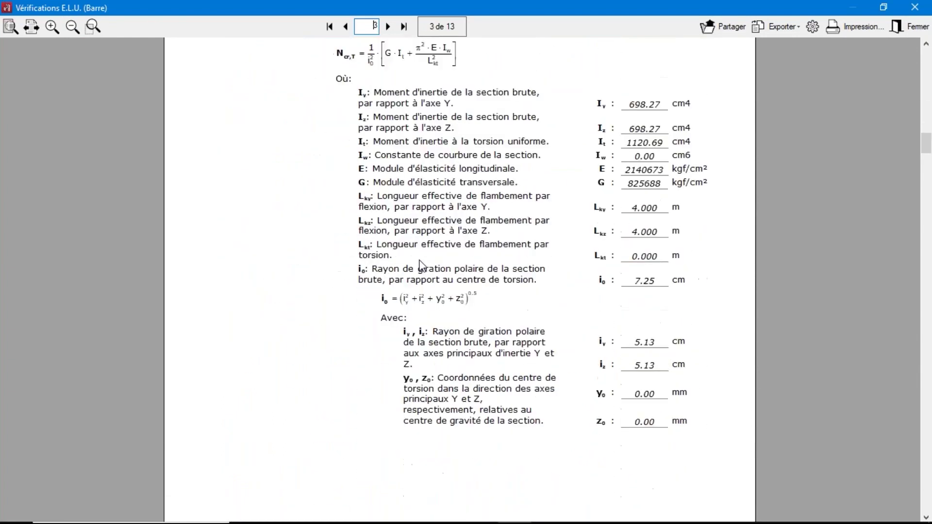
scroll(419, 267, "down", 1)
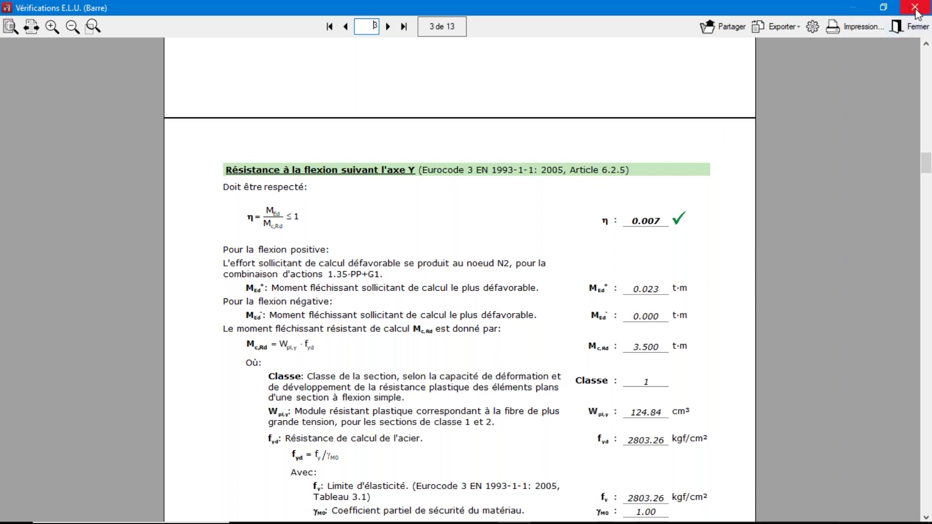
left_click(907, 27)
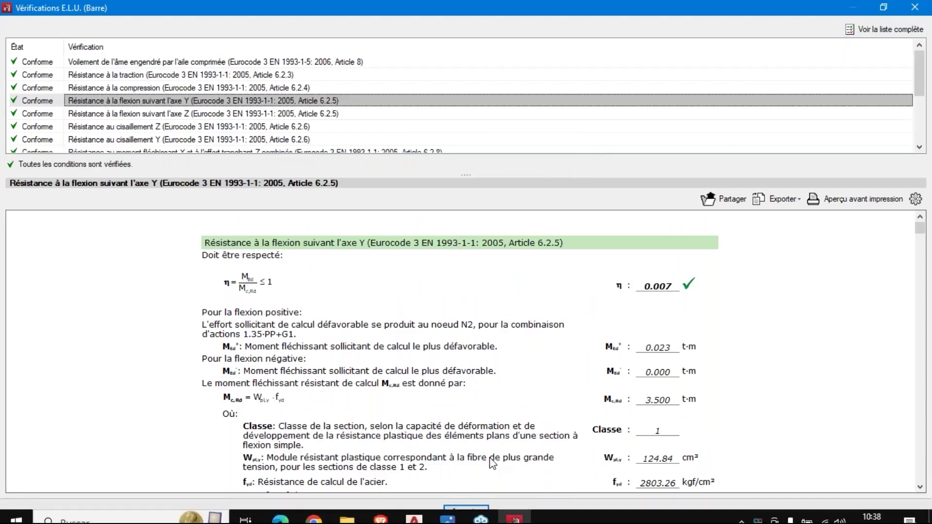
left_click(474, 515)
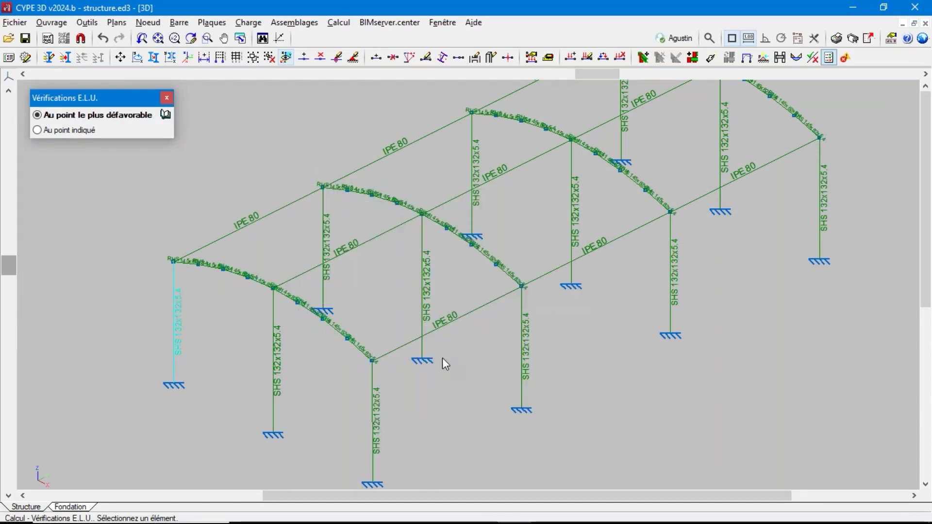
Step: Show the displacements of the middle longitudinal beam N6/N17 for the simple load case Q 1
left_click(338, 22)
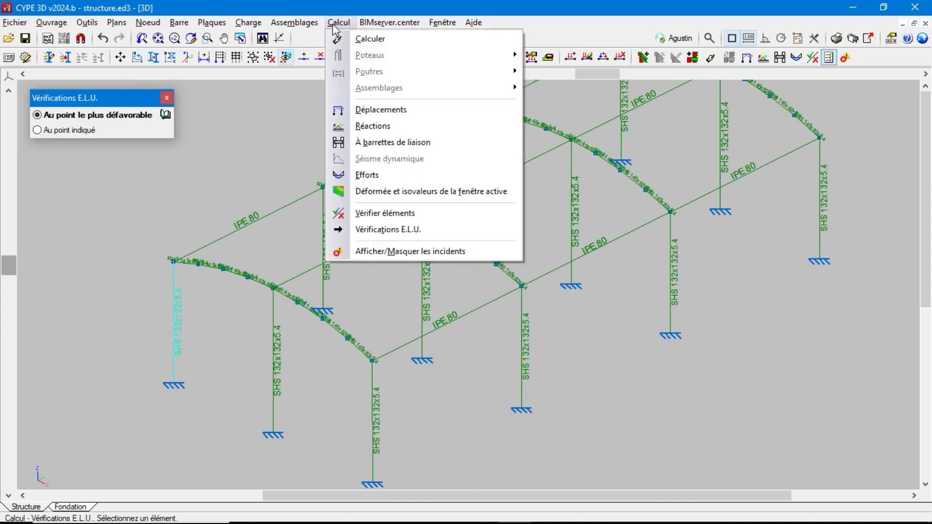
left_click(374, 111)
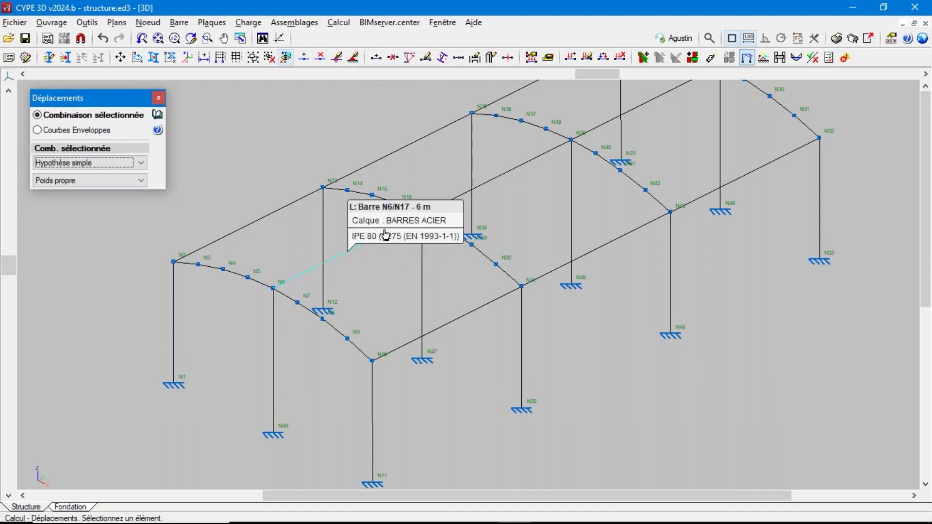
left_click(385, 236)
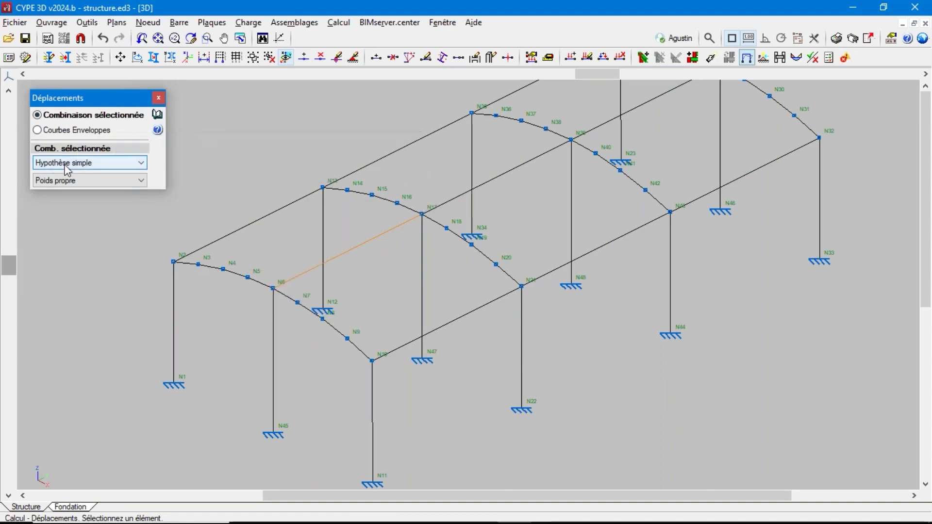
left_click(59, 181)
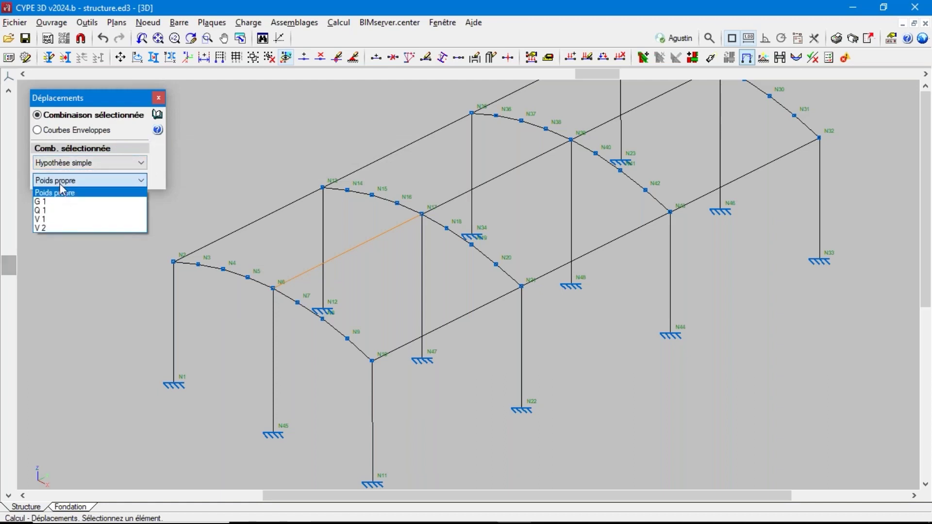
left_click(61, 211)
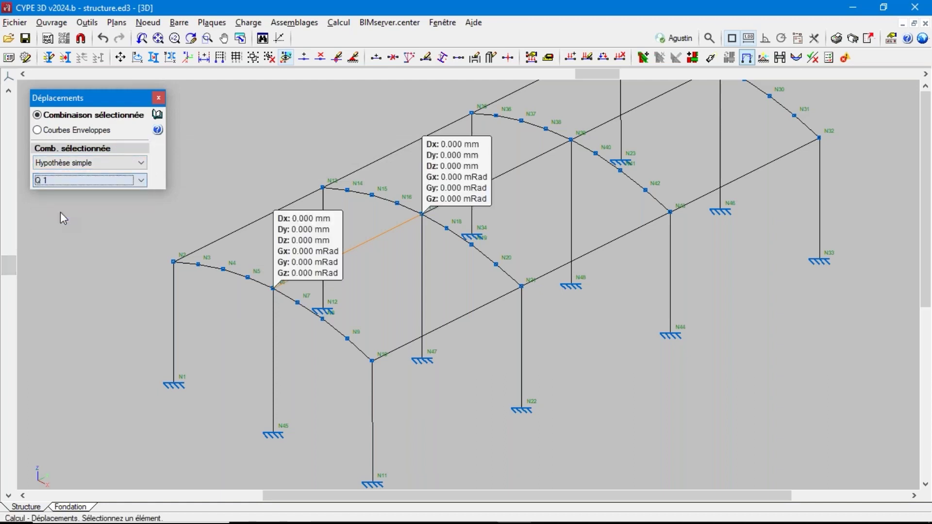
Step: Switch the displacements to envelope curves and display them also for arch segment N21/N20 and the far corner column
left_click(48, 180)
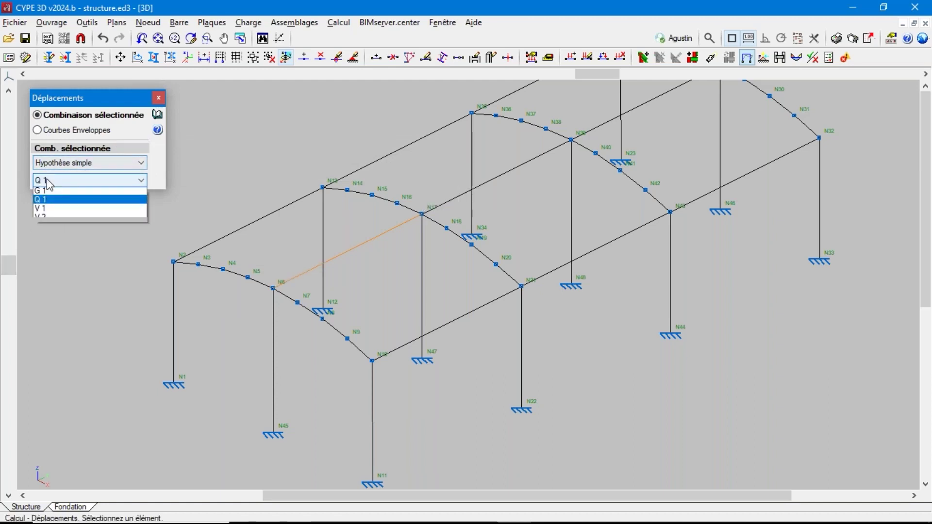
left_click(77, 130)
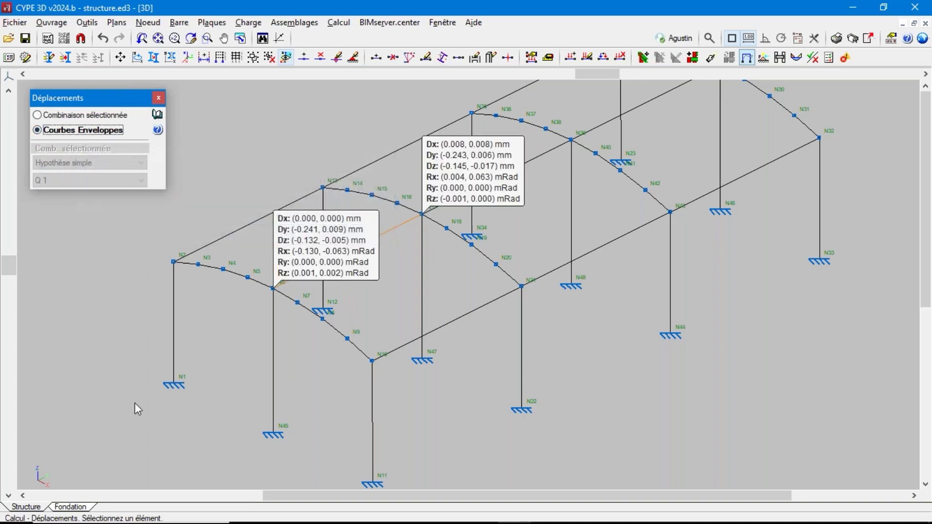
left_click(509, 275)
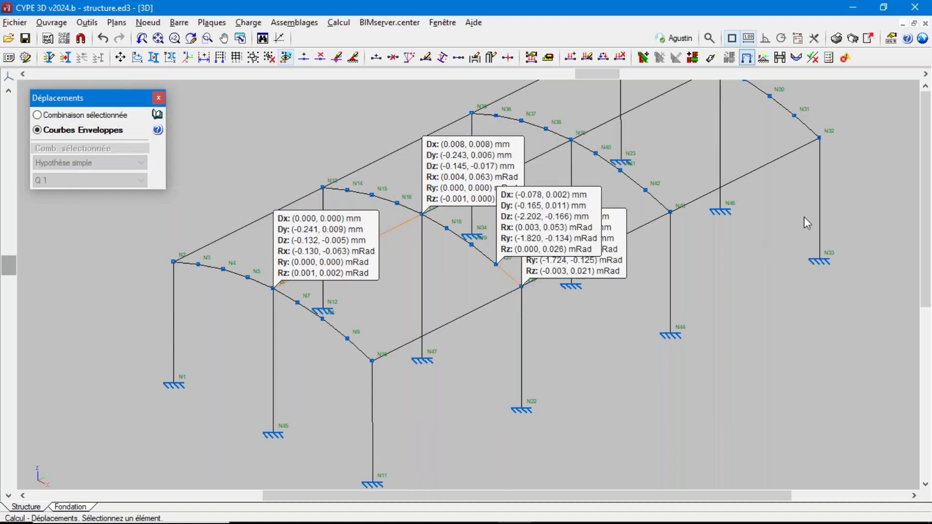
left_click(819, 204)
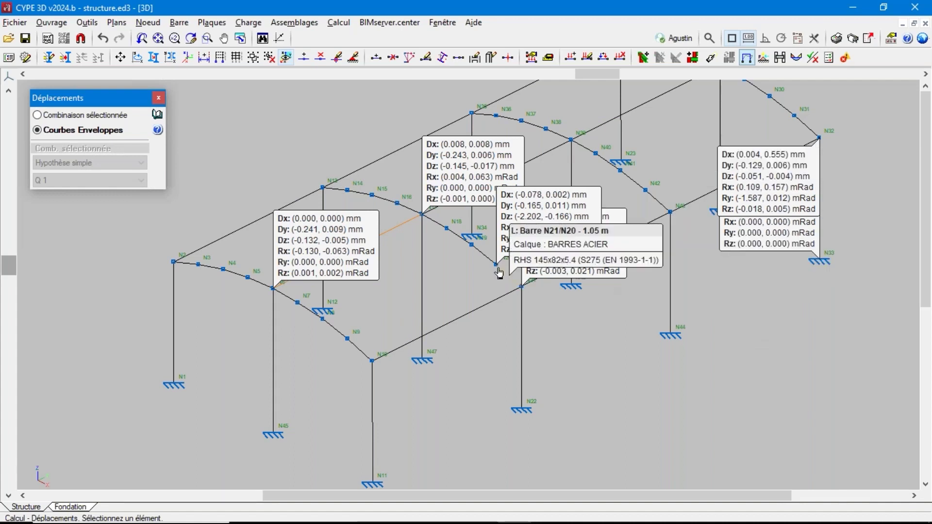
left_click(339, 23)
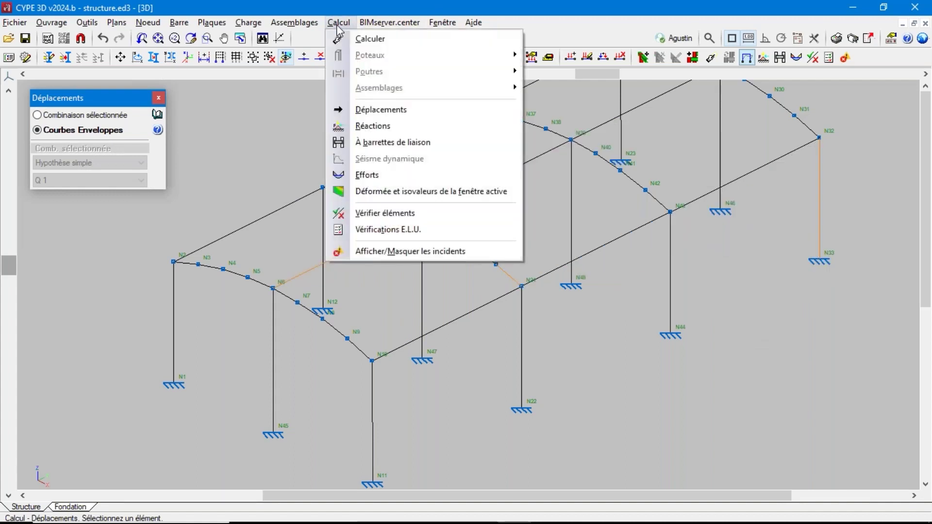
Step: Display the support reactions at node N1 using the envelopes of the ground stress combinations
left_click(372, 127)
left_click(137, 145)
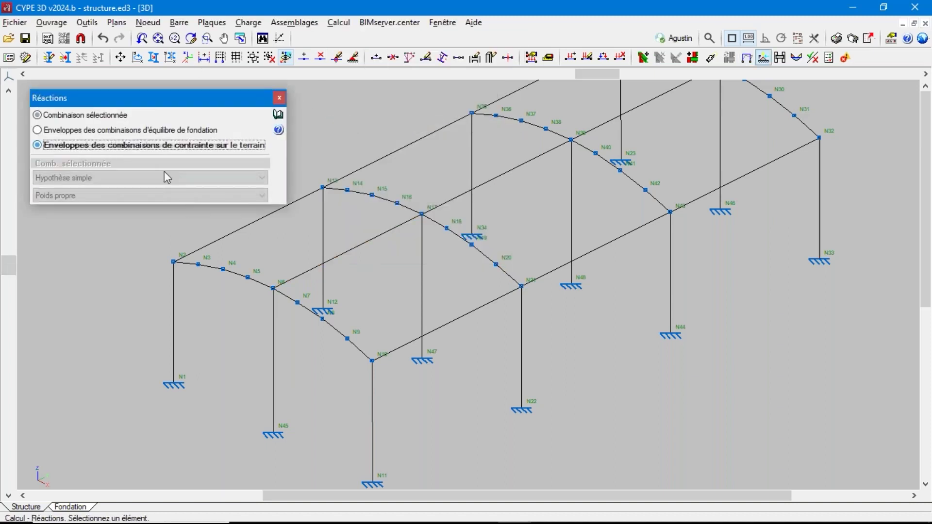
left_click(174, 384)
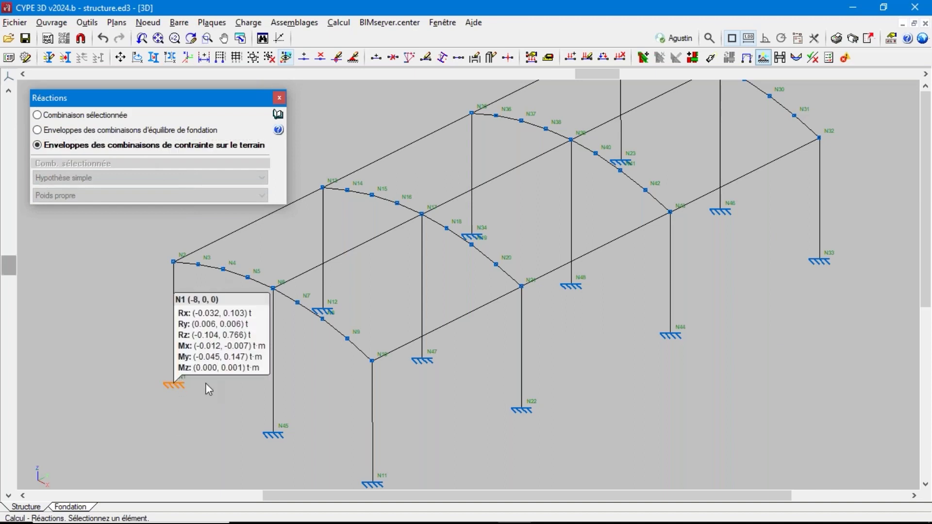
Step: Show the reactions at N1 for a selected combination, choose the simple load case Q 1, and close the reactions display
left_click(82, 119)
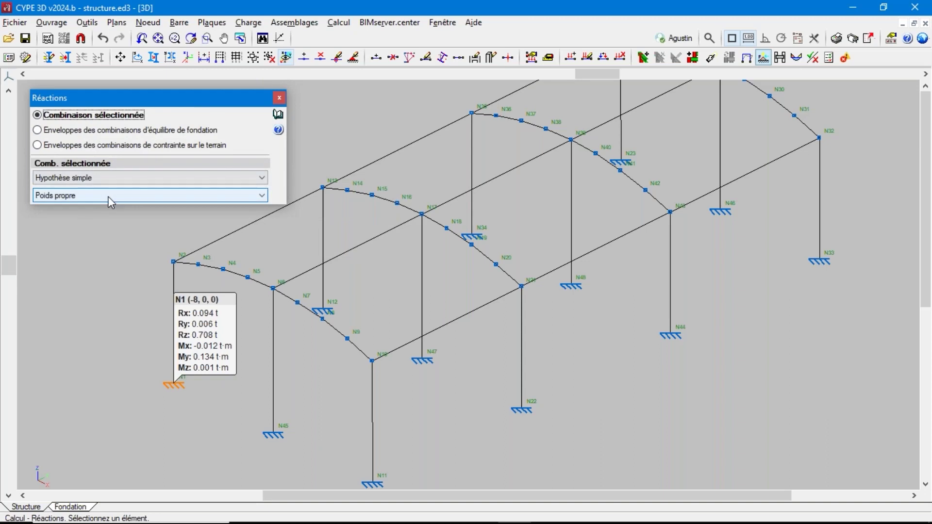
left_click(103, 196)
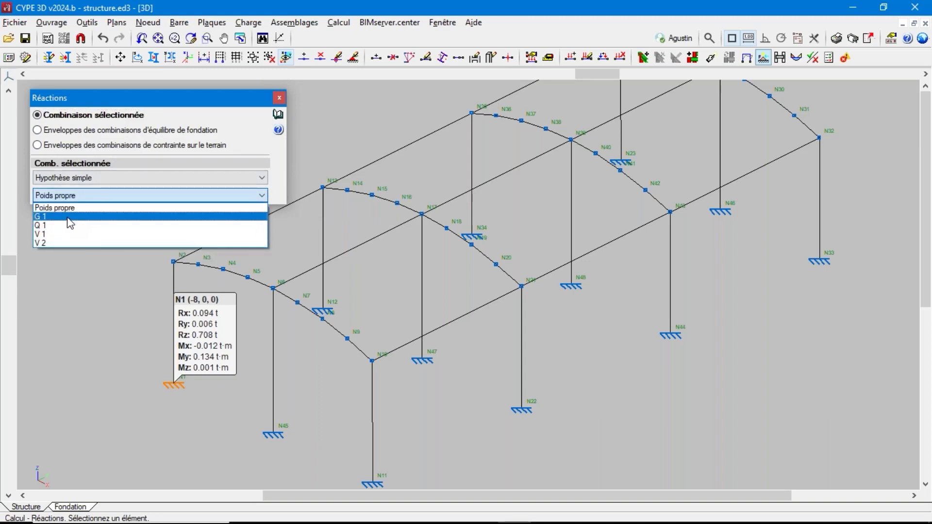
left_click(57, 223)
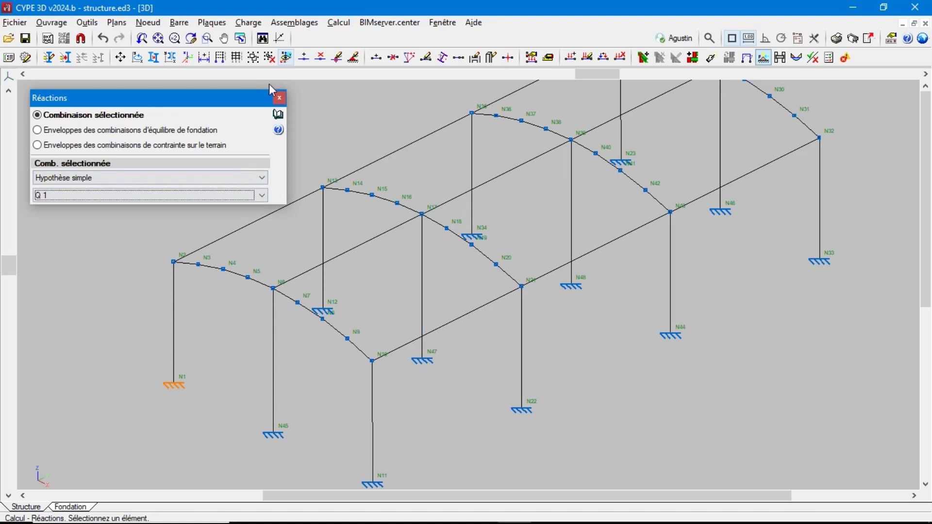
left_click(339, 22)
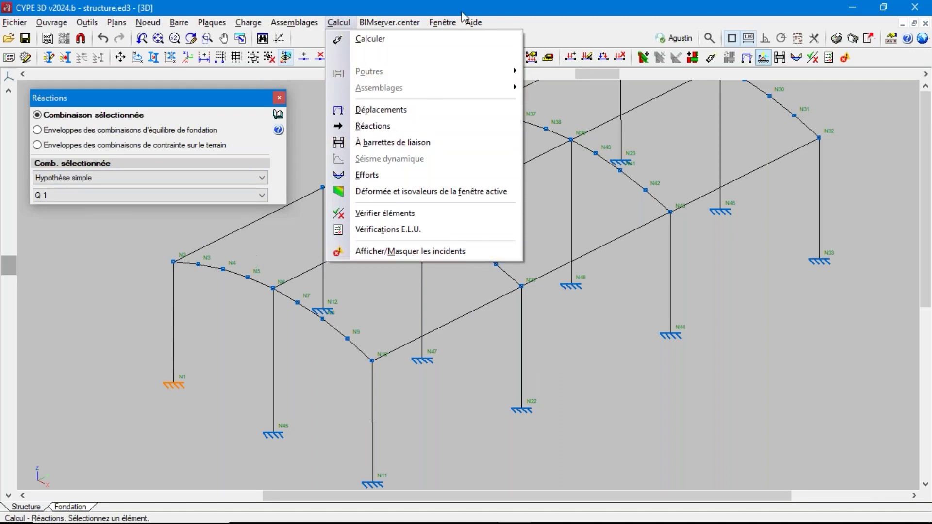
left_click(256, 260)
left_click(279, 100)
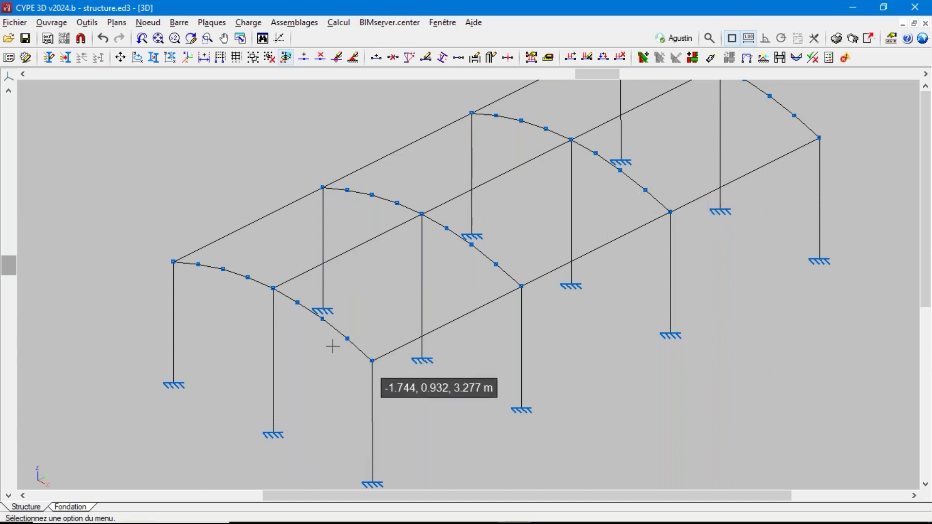
scroll(215, 328, "down", 3)
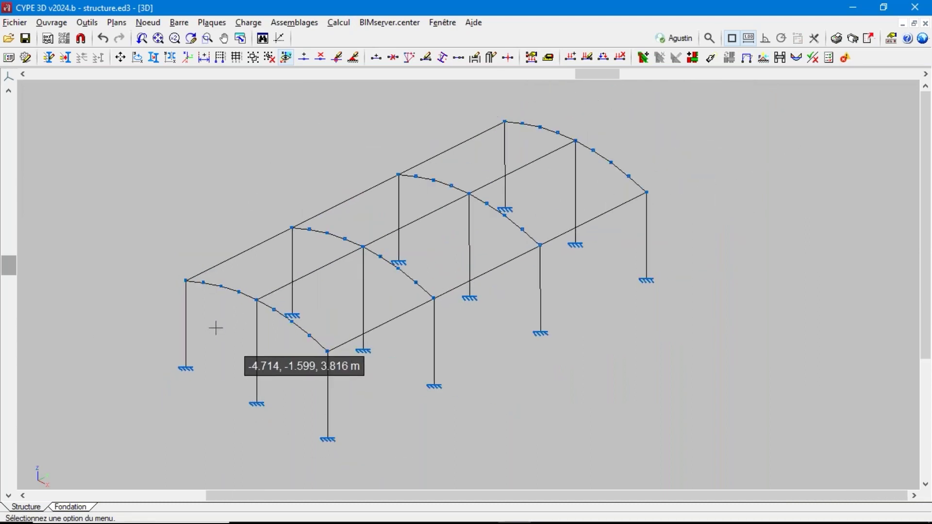
left_click(340, 22)
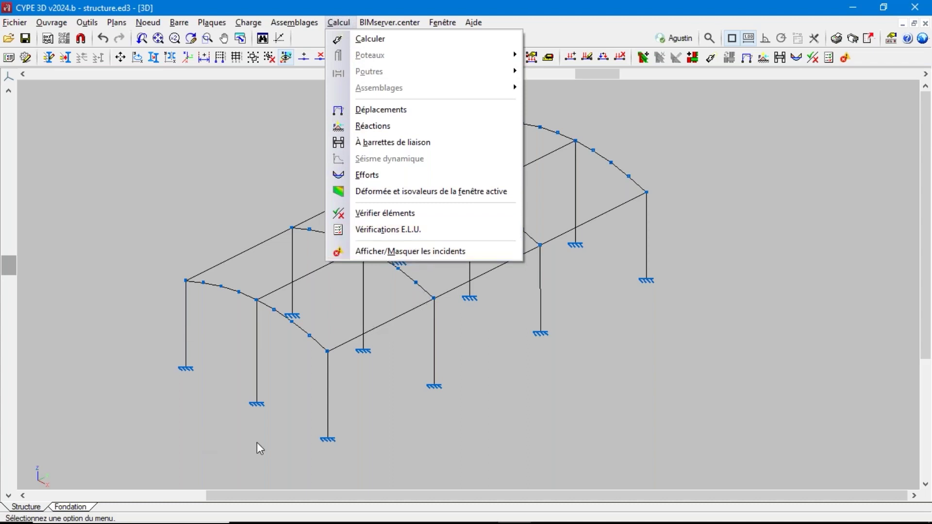
left_click(146, 355)
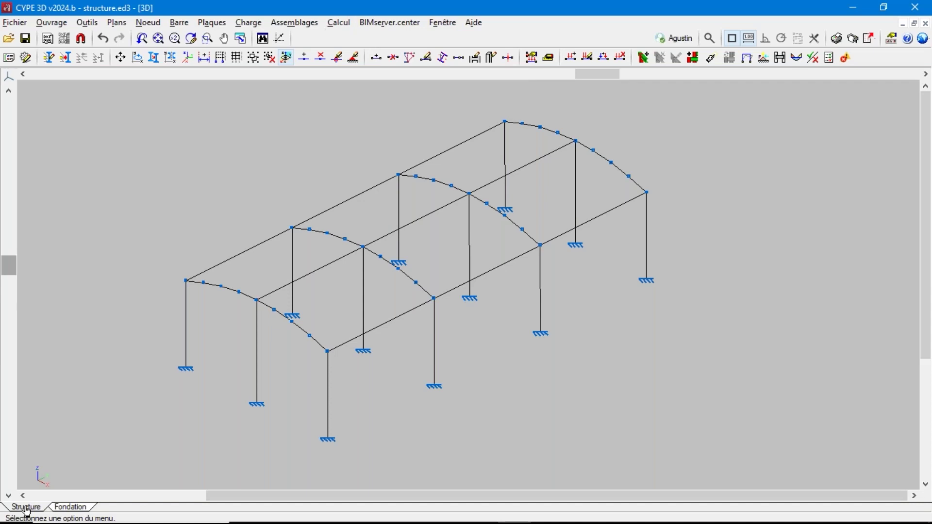
Step: Switch from the 3D structure to the foundation layout
left_click(65, 509)
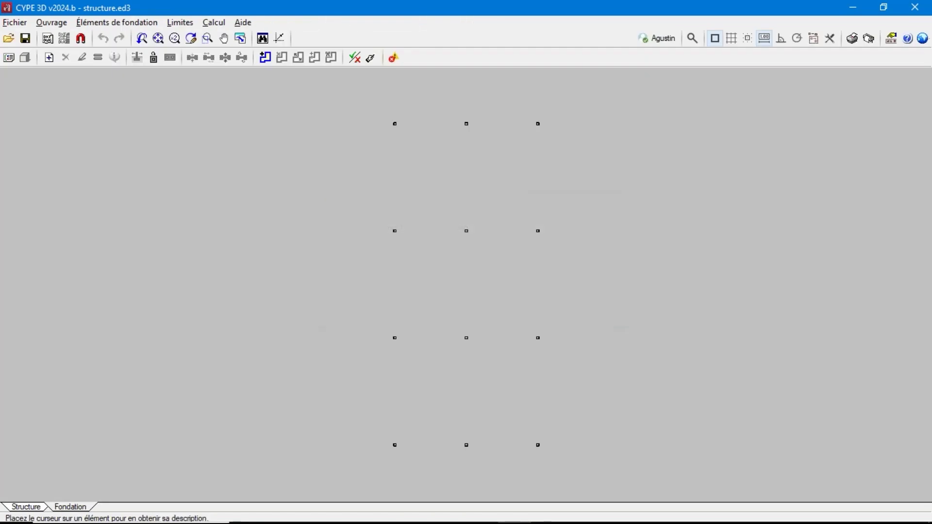
mouse_move(403, 130)
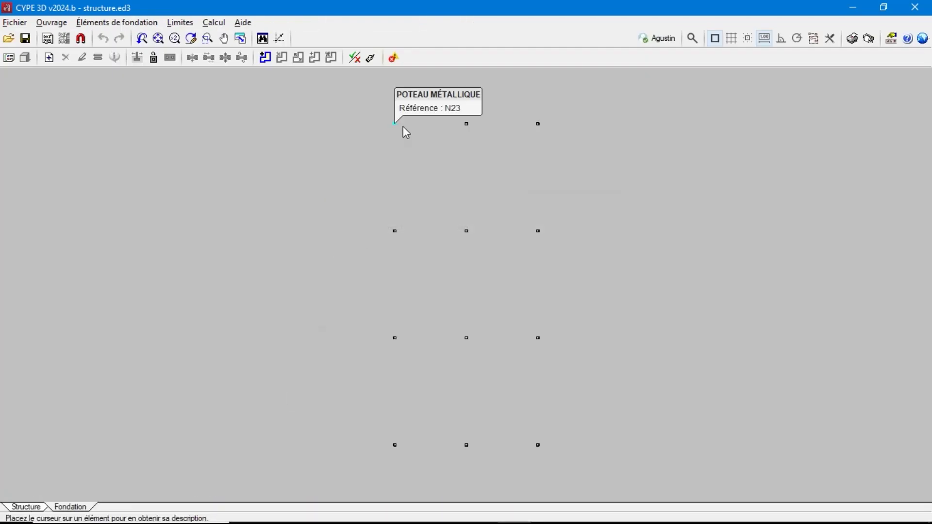
Step: Place a flat reinforced concrete footing with a single column stub, centred on column N23
left_click(128, 24)
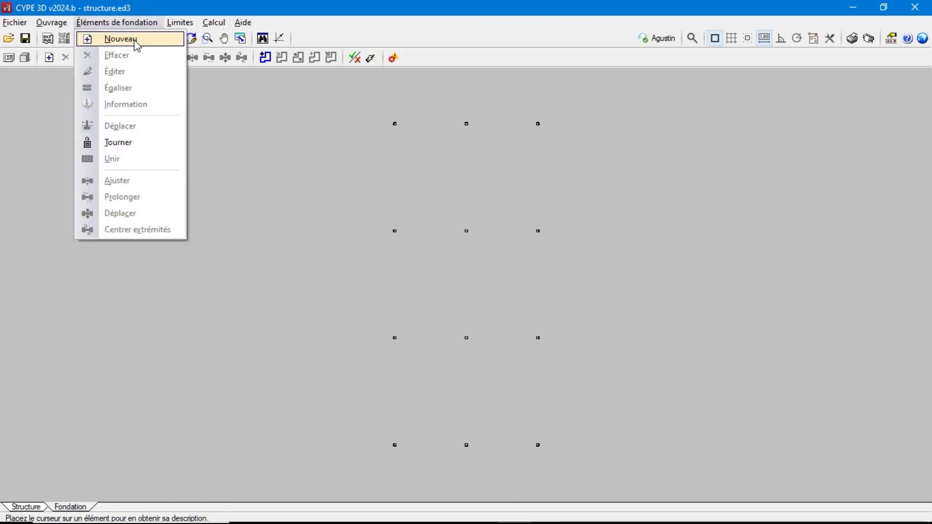
left_click(121, 39)
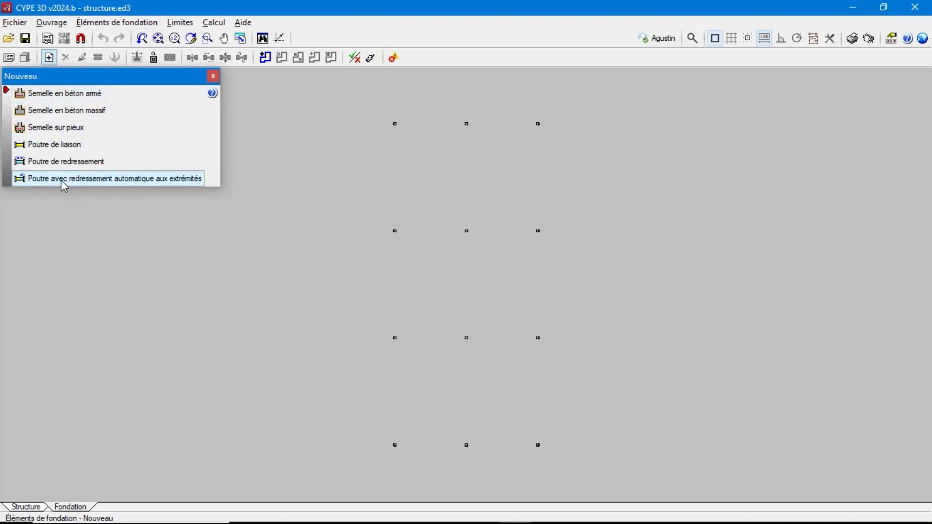
left_click(68, 93)
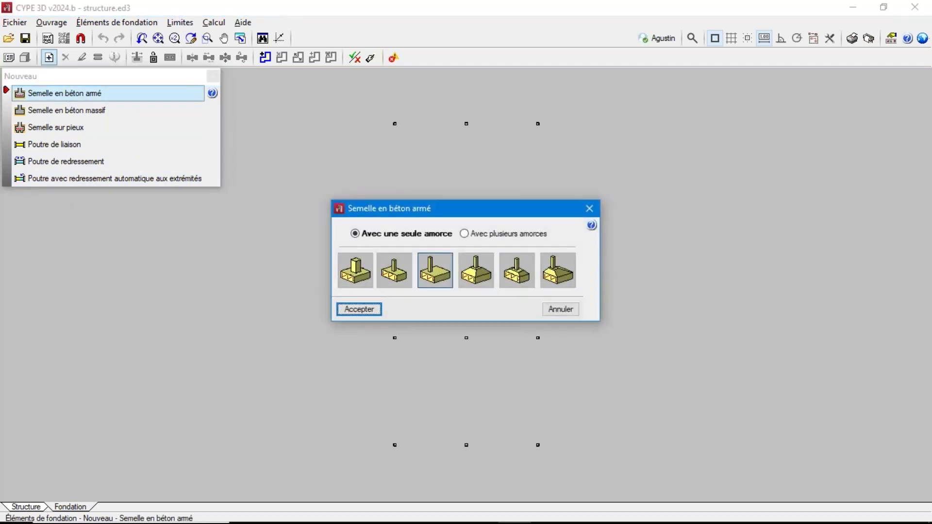
left_click_drag(419, 211, 129, 230)
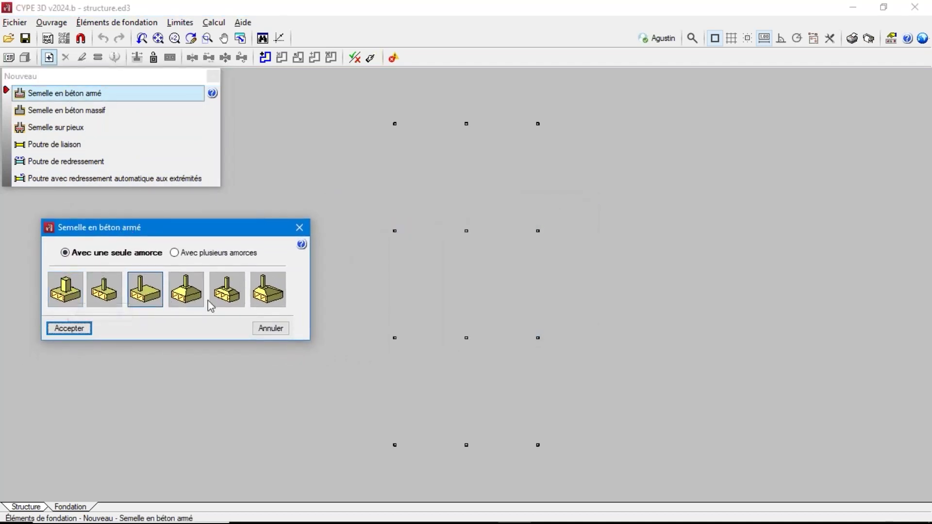
left_click(145, 297)
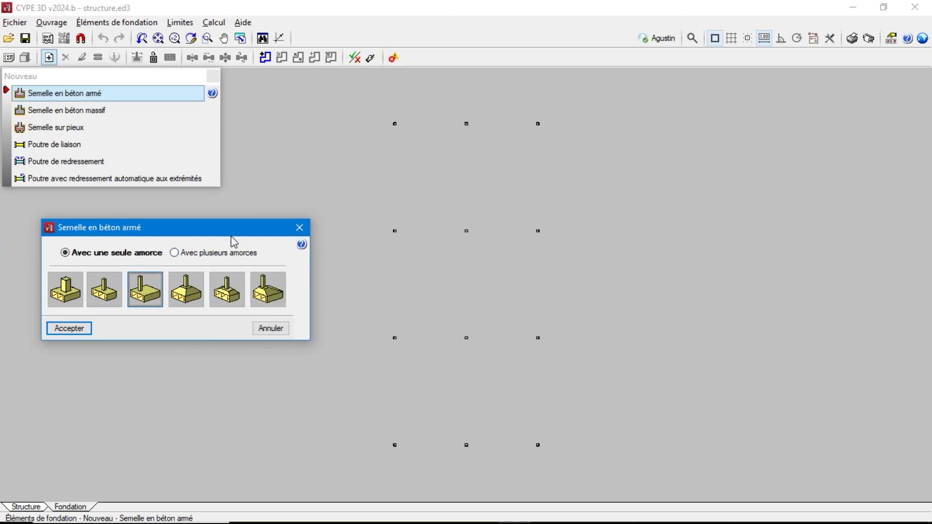
left_click(69, 328)
scroll(376, 123, "up", 5)
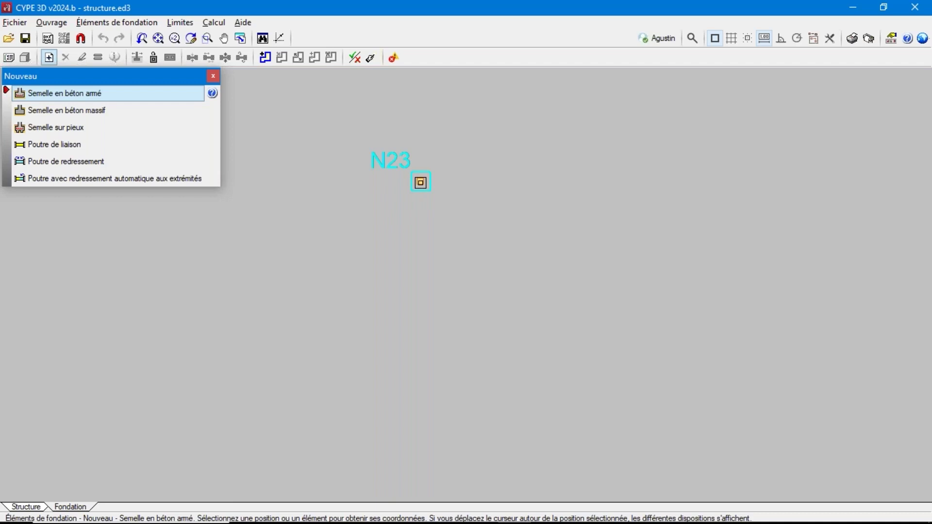
left_click(420, 182)
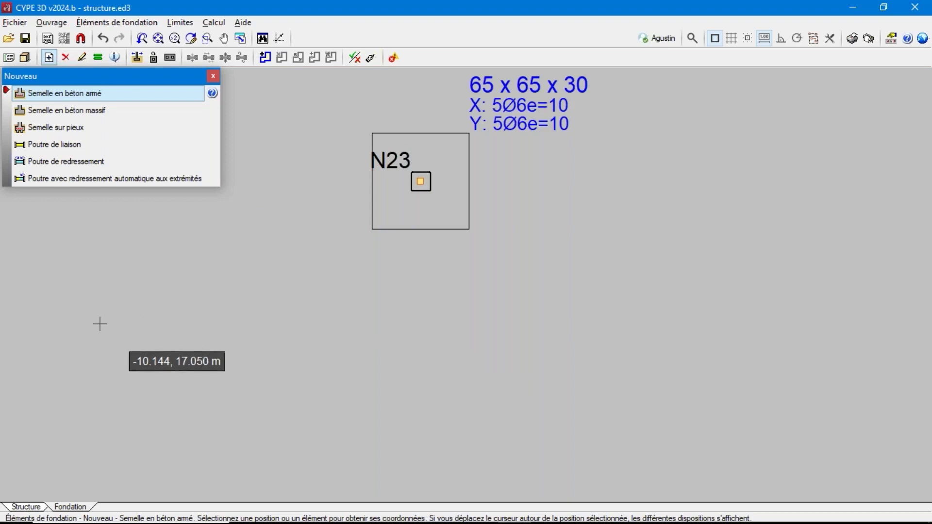
Step: Place an edge footing under column N46 and a corner footing under column N33
scroll(100, 324, "down", 2)
scroll(572, 251, "up", 2)
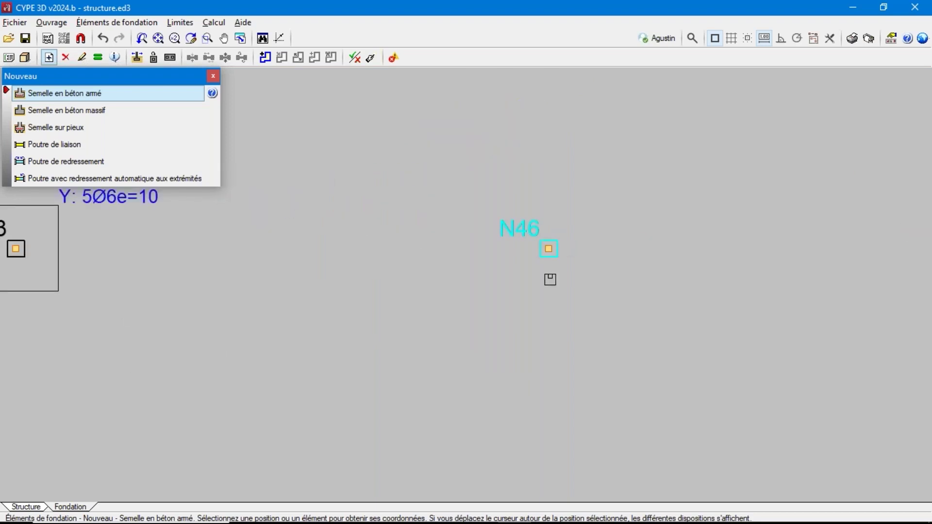
left_click(548, 249)
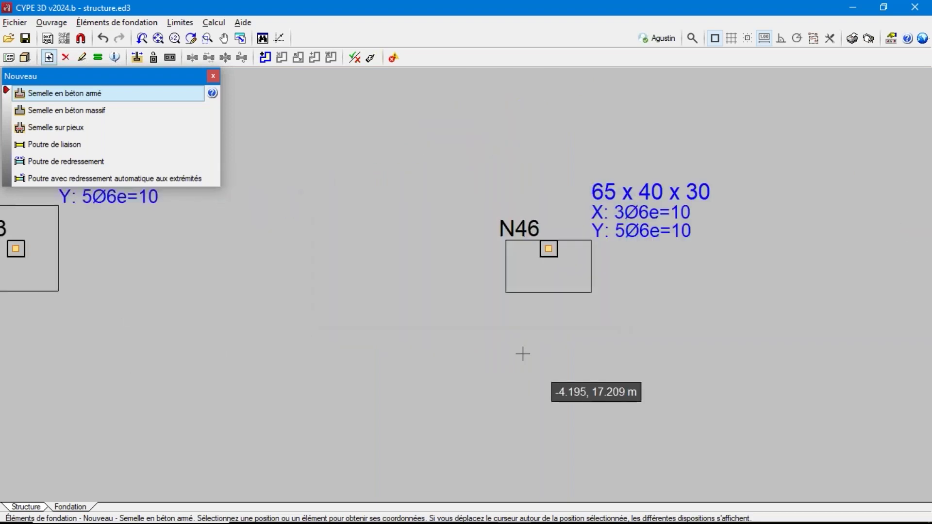
scroll(192, 356, "down", 2)
scroll(786, 294, "up", 2)
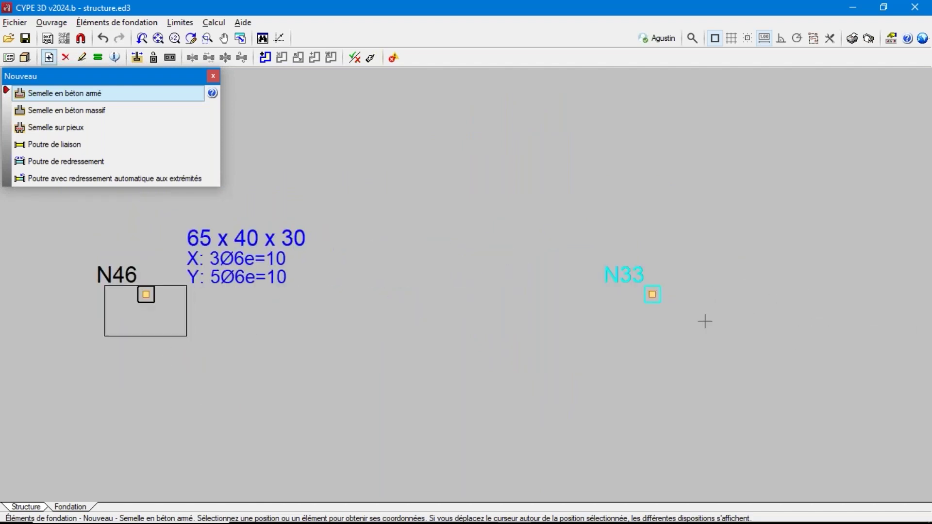
left_click(618, 318)
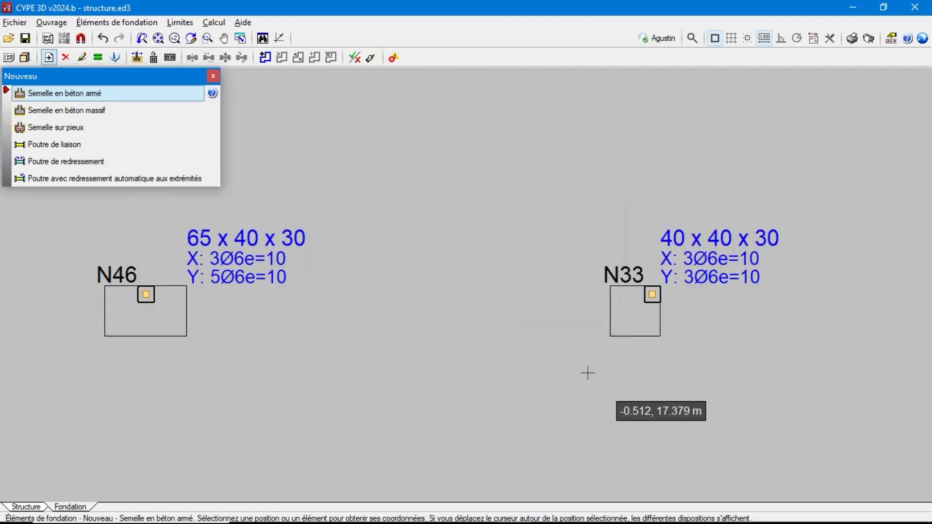
Step: Replace the edge footing at N46 and the corner footing at N33 with centred footings
left_click(145, 294)
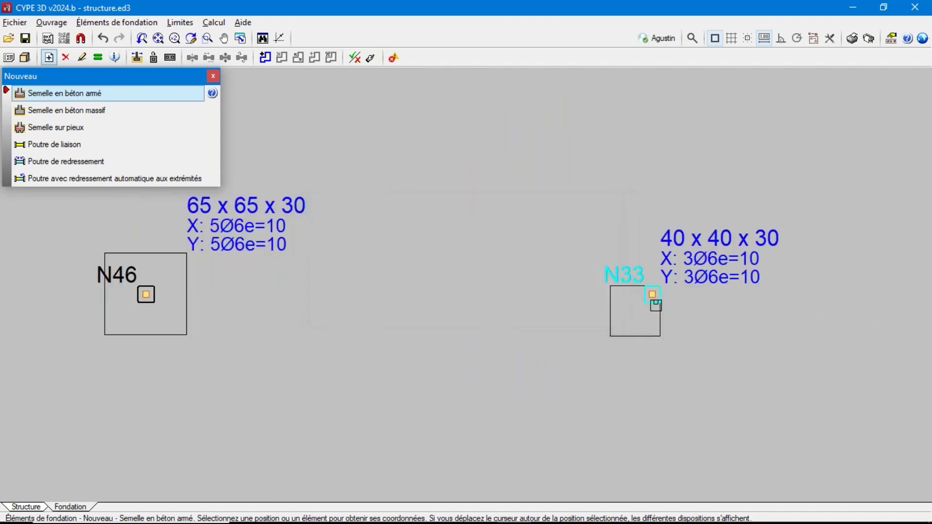
left_click(655, 293)
scroll(715, 246, "down", 3)
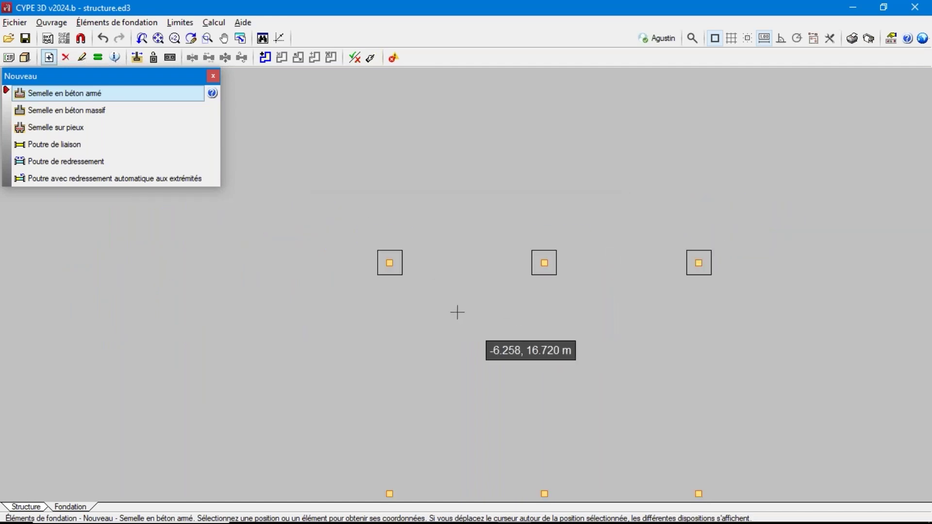
scroll(424, 160, "down", 3)
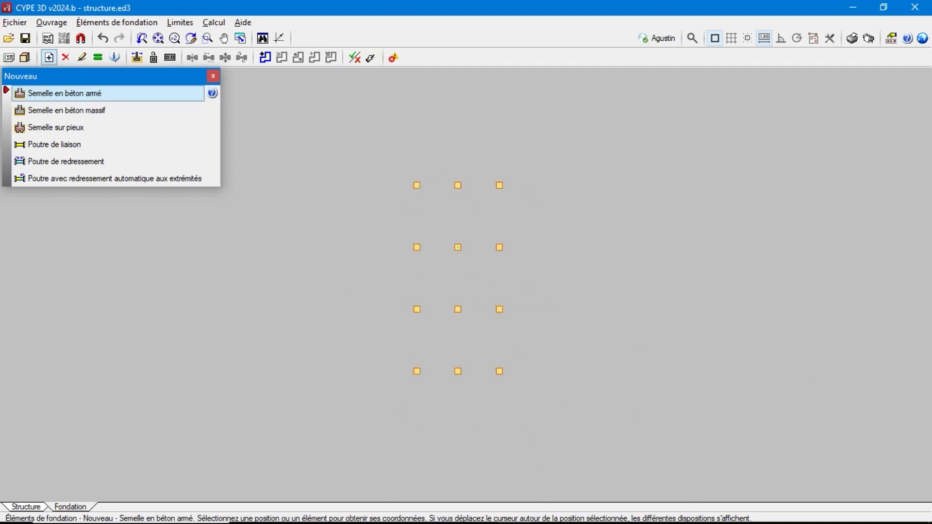
scroll(458, 245, "up", 3)
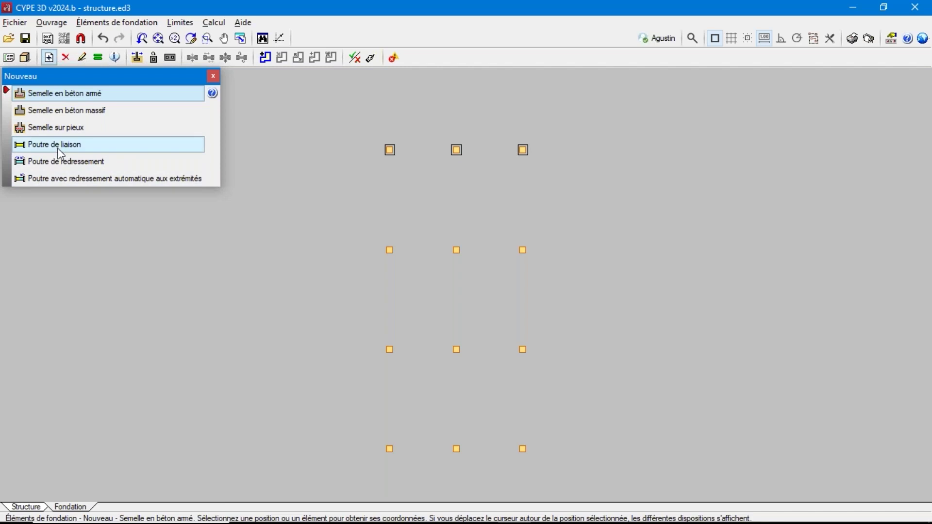
Step: Connect the three footings of the upper row with C.1 beams that have automatic strap beam conversion at their ends
left_click(82, 179)
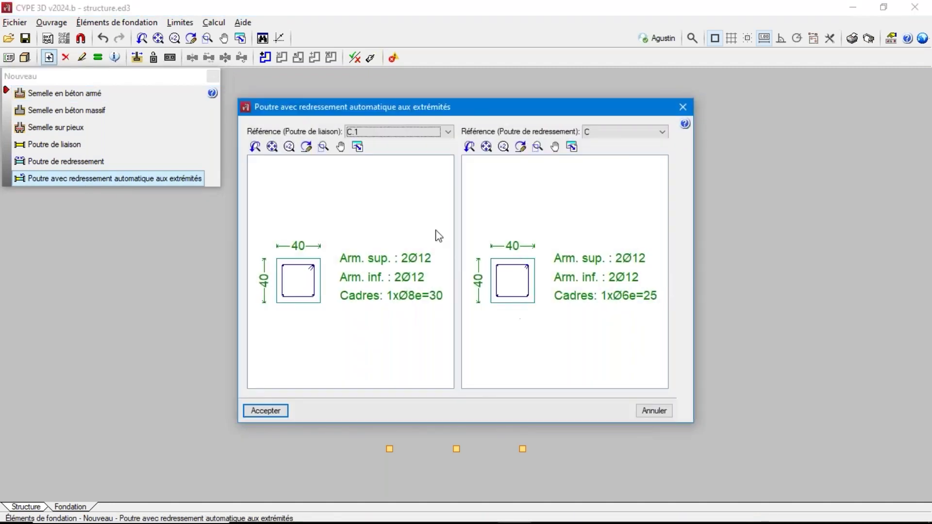
left_click_drag(463, 109, 217, 106)
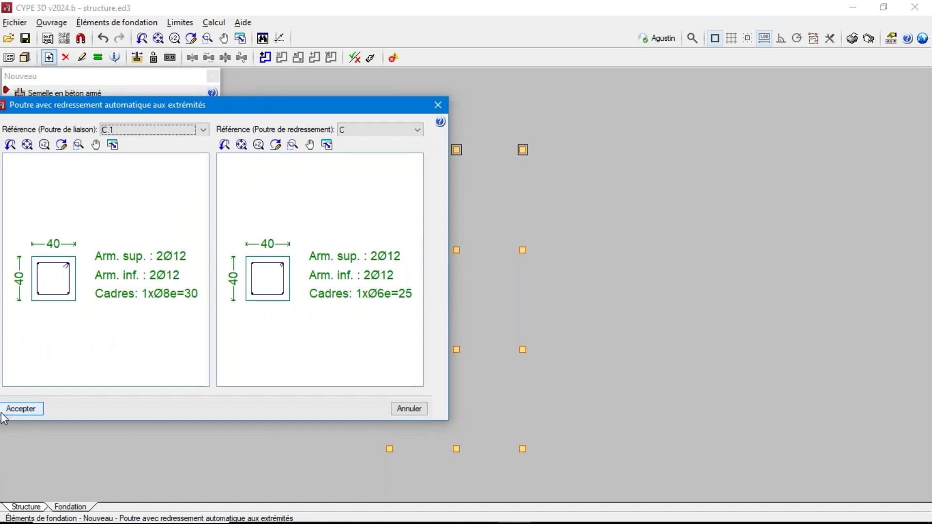
left_click(19, 408)
scroll(388, 279, "up", 3)
left_click(391, 209)
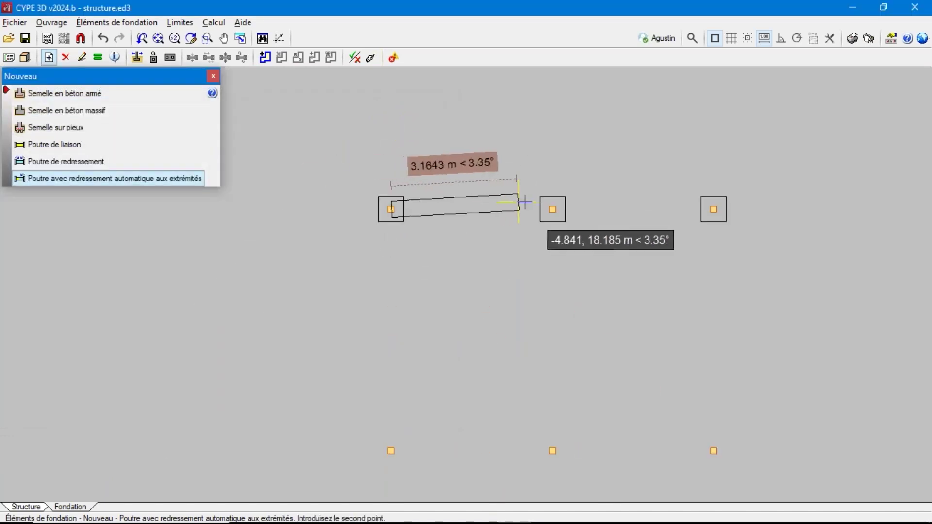
left_click(552, 209)
left_click(553, 210)
left_click(713, 209)
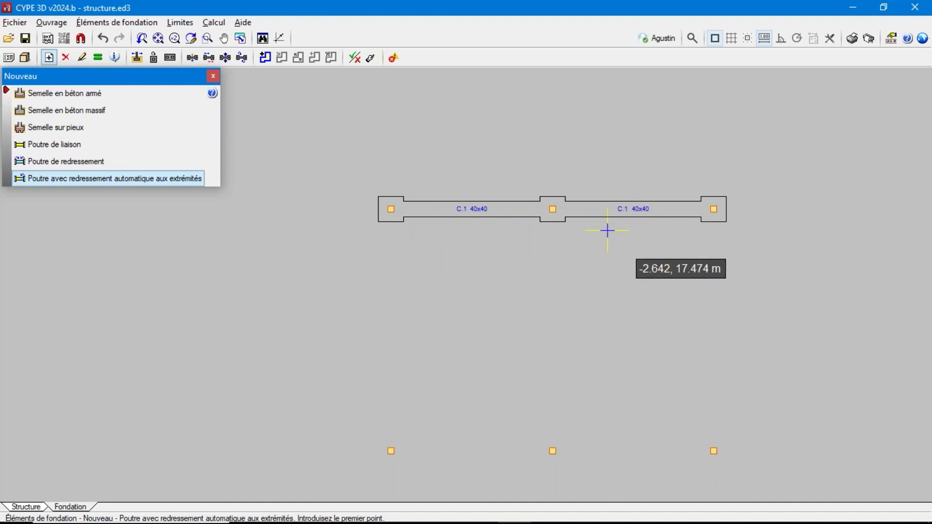
scroll(512, 166, "down", 4)
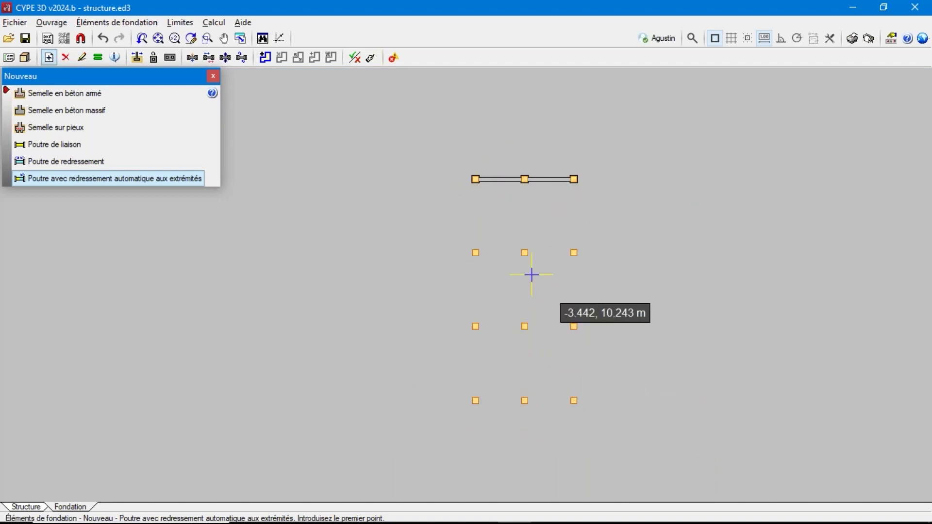
Step: Delete all the manually placed footings and connecting beams
left_click(128, 24)
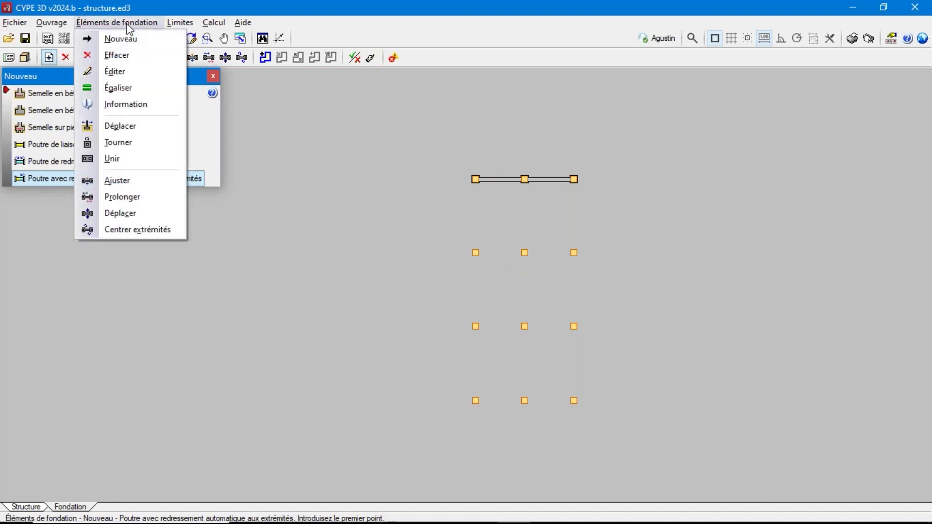
left_click(119, 55)
left_click(649, 146)
left_click(385, 260)
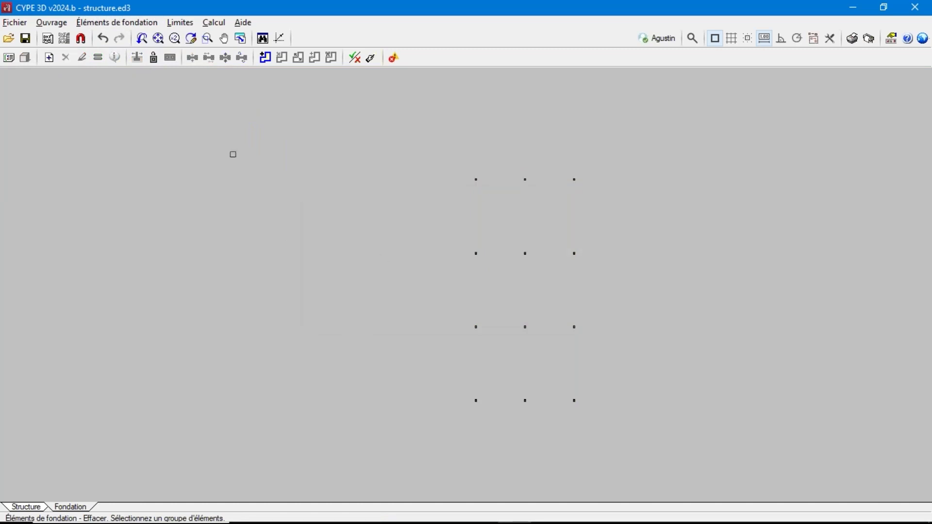
Step: Generate the footings and connecting beams automatically for all the columns
left_click(216, 24)
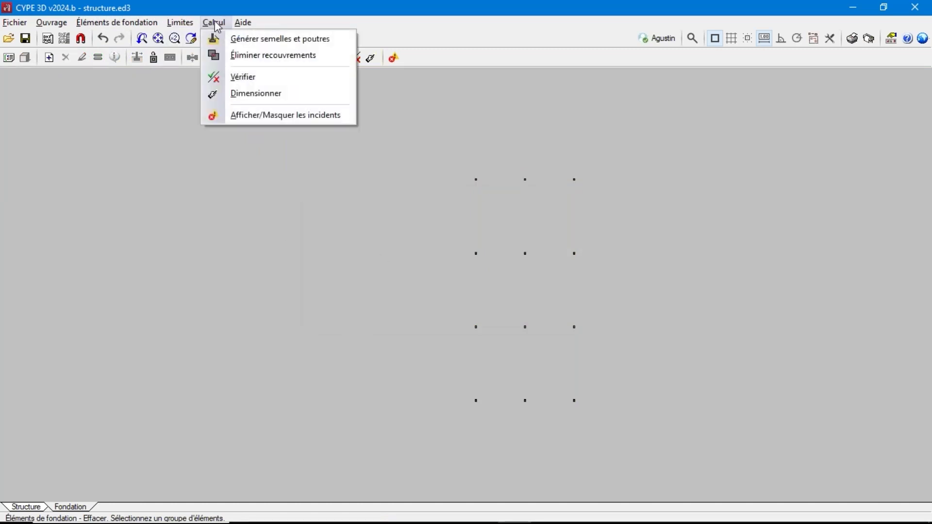
left_click(246, 40)
left_click(394, 297)
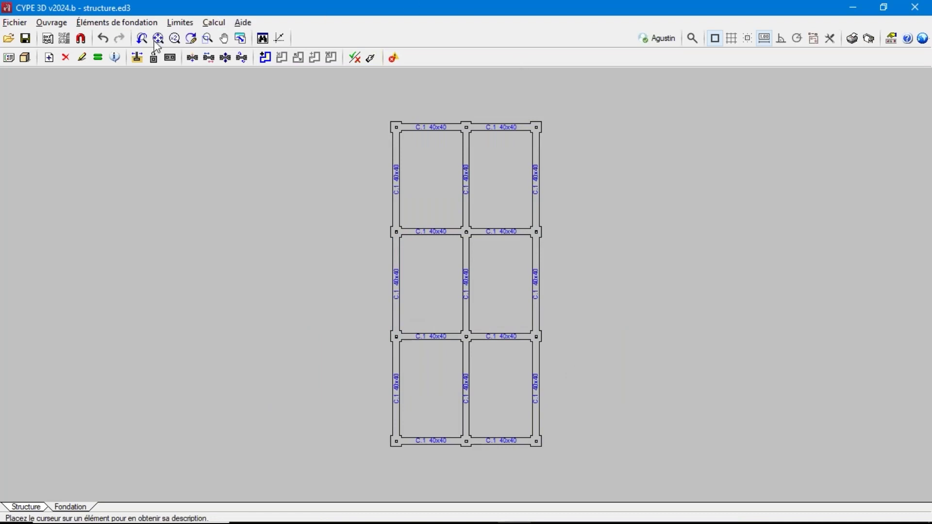
Step: Size the foundation elements and tie beams using the complete quick dimensioning option (Dimensionnement rapide complet)
left_click(214, 24)
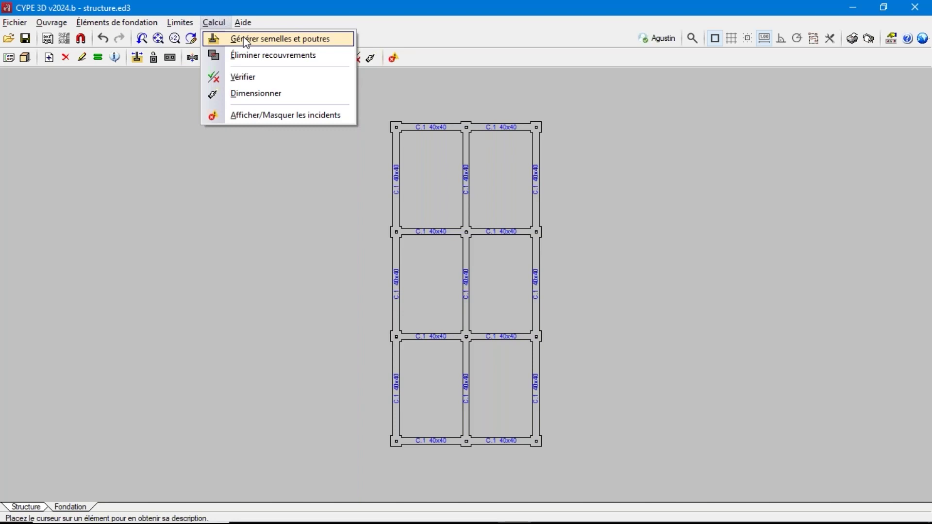
left_click(282, 94)
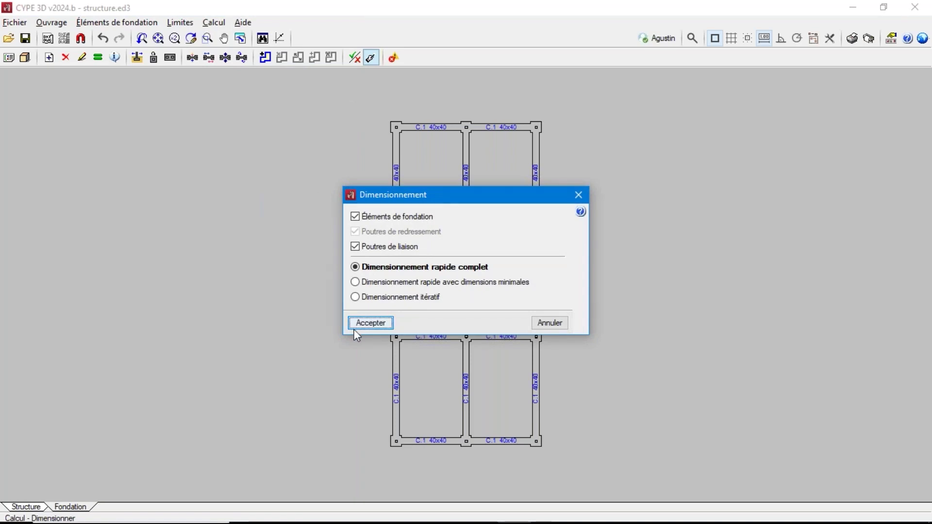
mouse_move(532, 297)
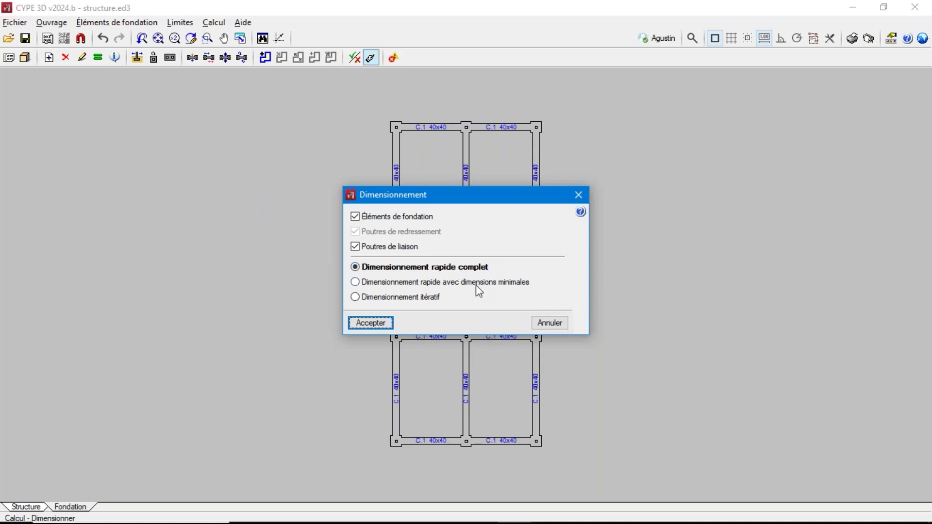
mouse_move(485, 301)
left_click(373, 323)
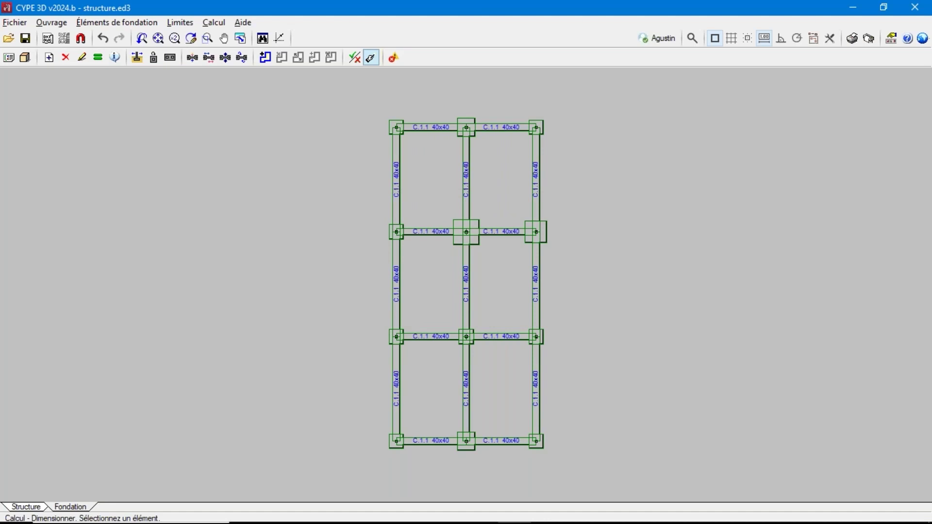
Step: Review the verification results of isolated footing N48, from overturning, bending and shear to minimum ratio, bar spacing and anchorage length
mouse_move(468, 175)
mouse_move(479, 242)
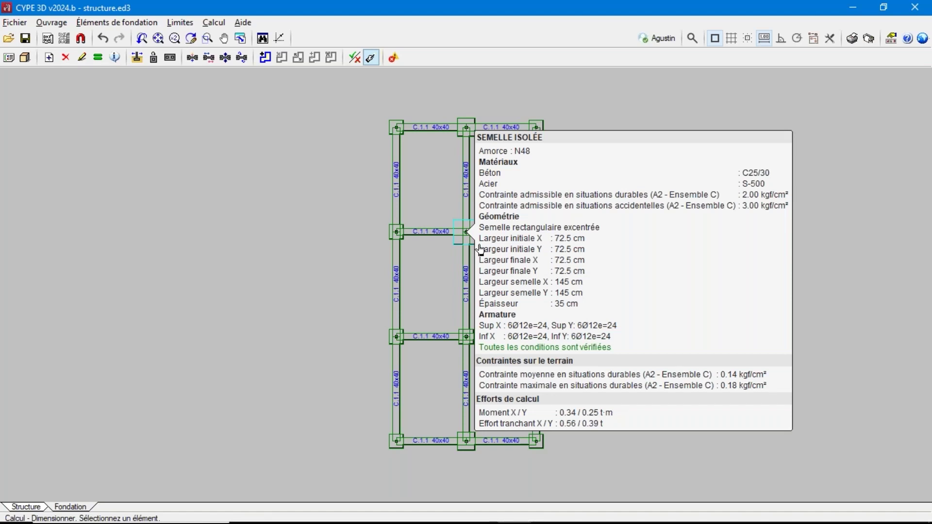
left_click(473, 249)
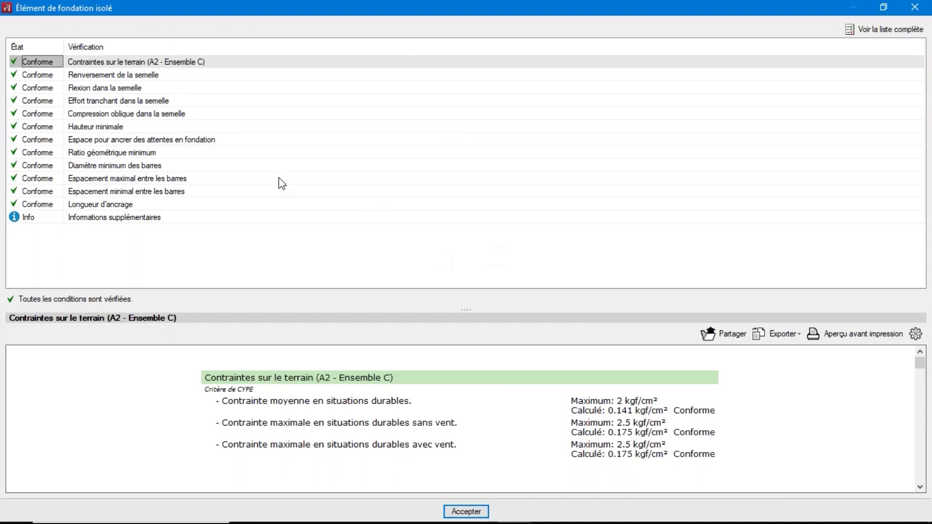
left_click(94, 75)
left_click(99, 88)
left_click(102, 101)
left_click(104, 128)
left_click(113, 151)
left_click(122, 179)
left_click(115, 203)
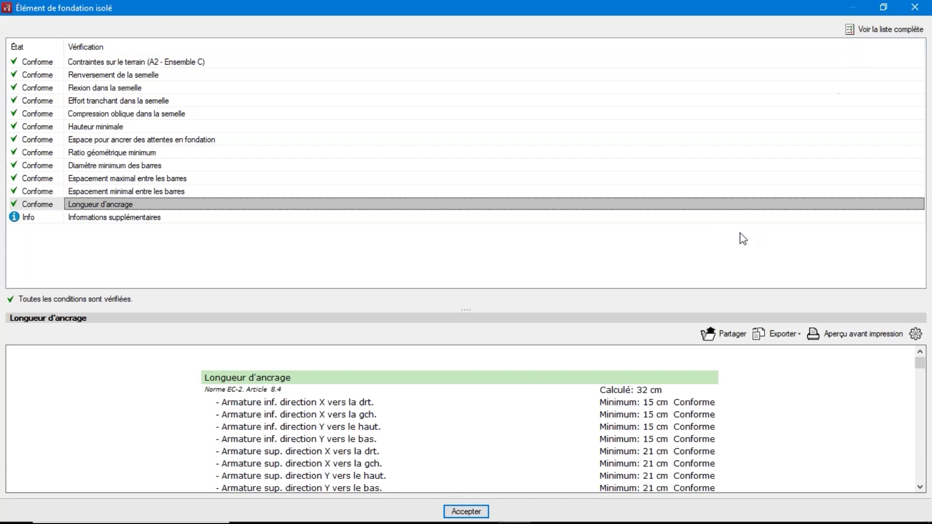
Step: Read the complete verification report of footing N48, view its export formats, and close the report and the check list
left_click(860, 33)
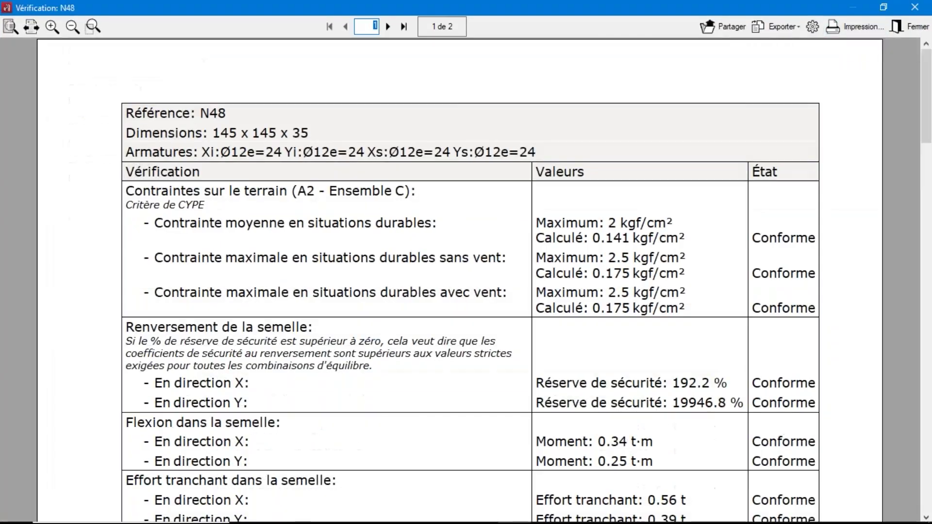
scroll(467, 282, "down", 5)
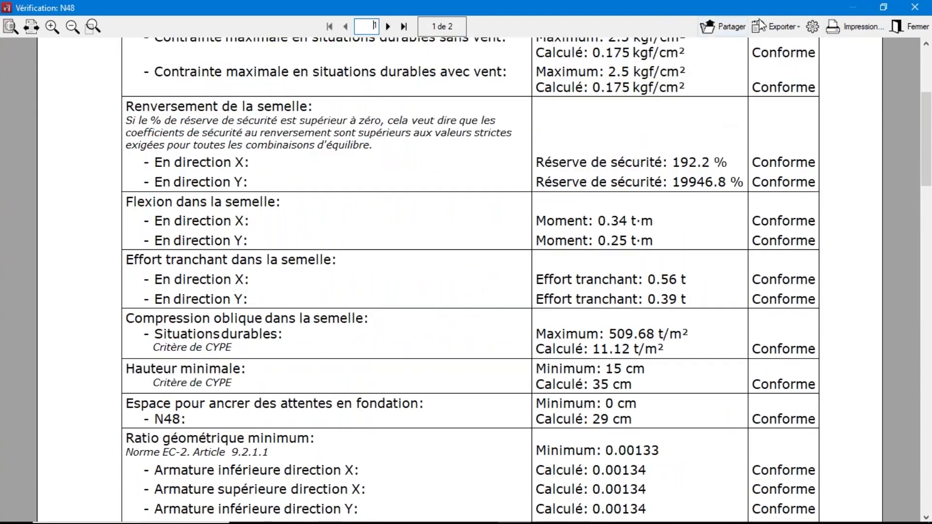
left_click(775, 26)
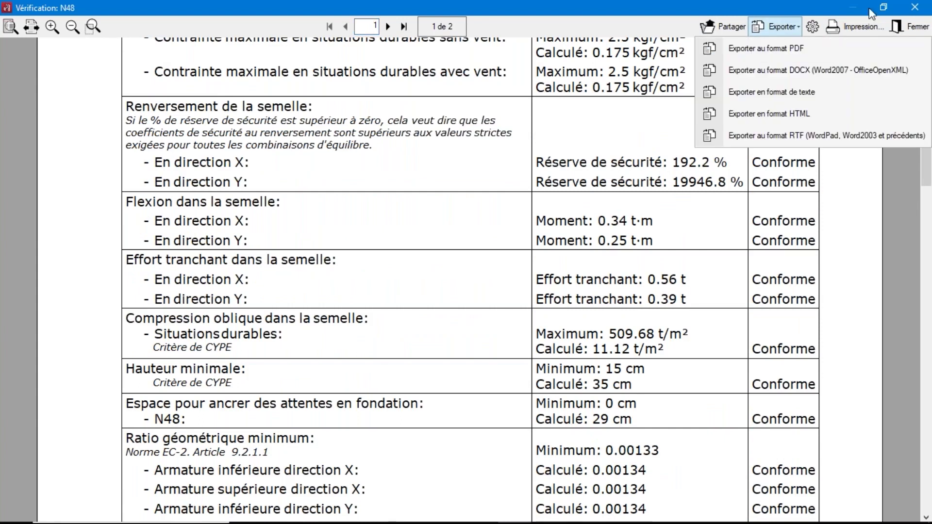
left_click(915, 7)
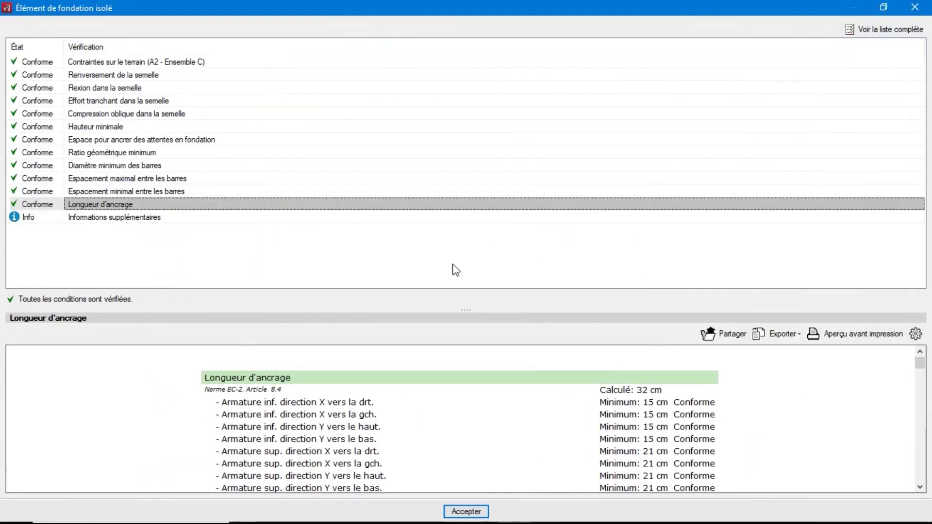
left_click(466, 511)
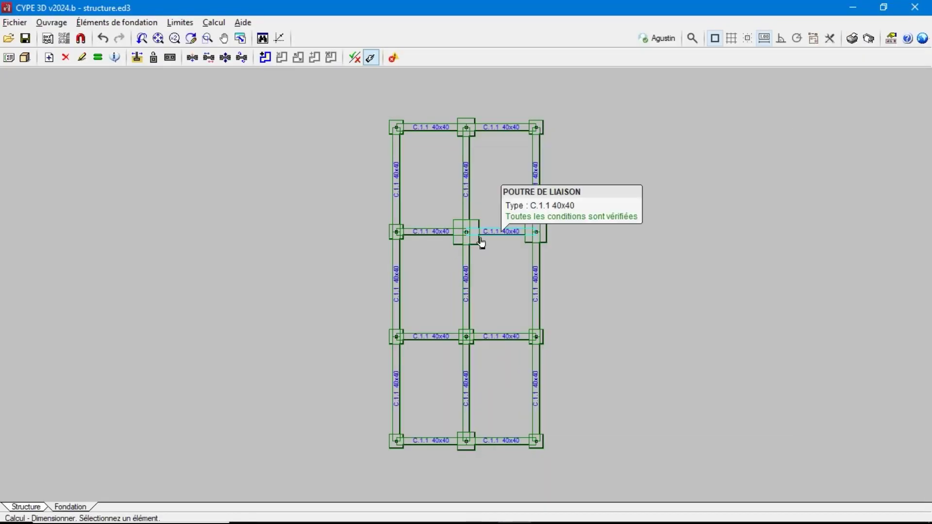
Step: Open isolated footing N48 for editing and inspect its reinforcement drawing
mouse_move(475, 246)
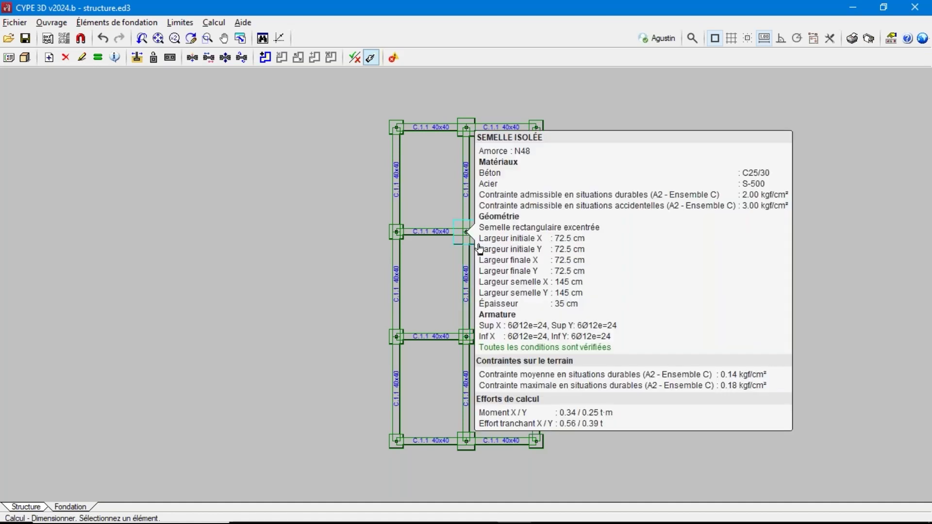
left_click(130, 24)
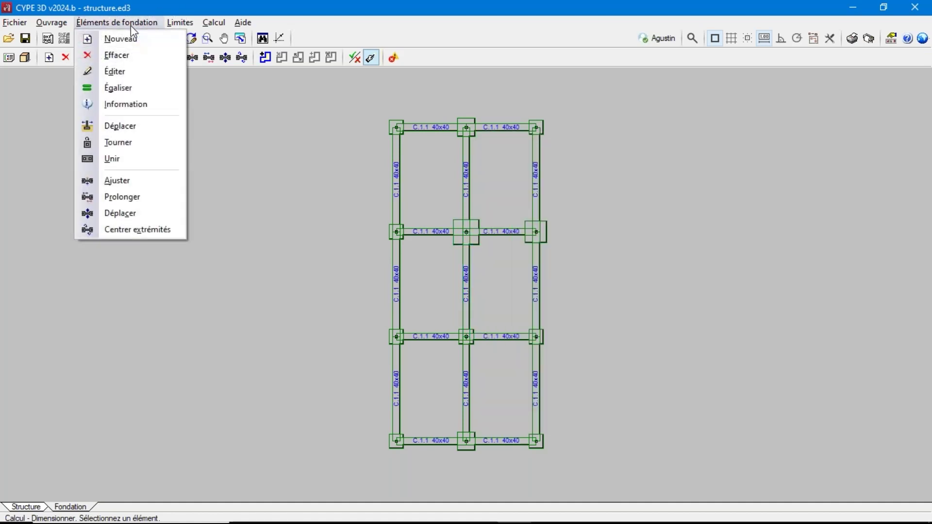
left_click(129, 73)
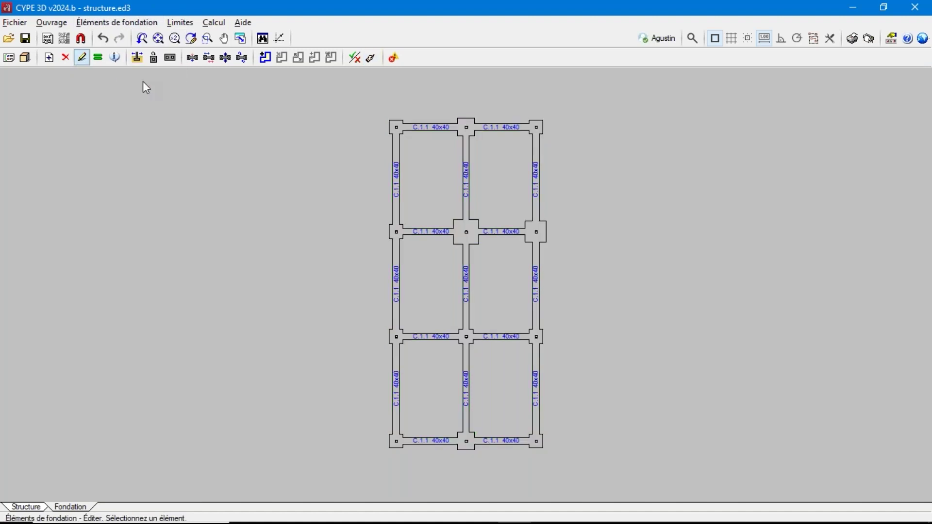
left_click(475, 242)
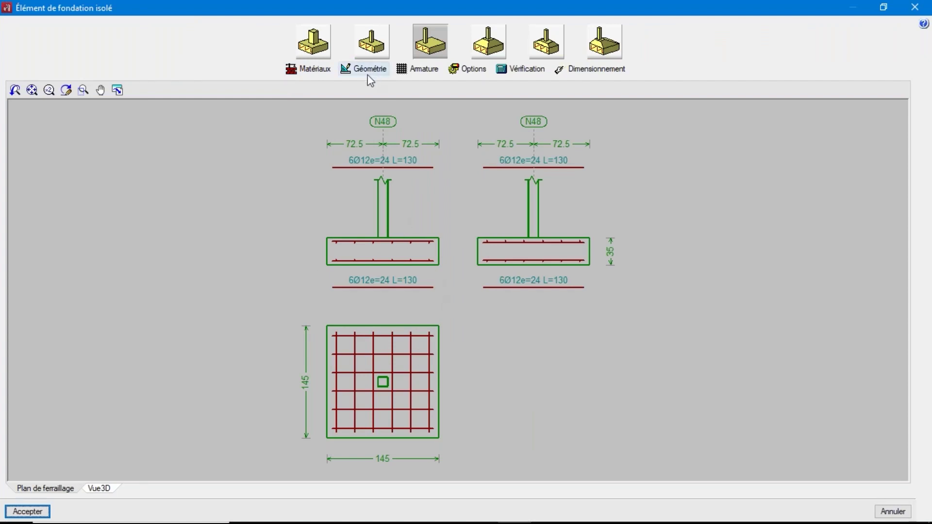
scroll(621, 253, "up", 5)
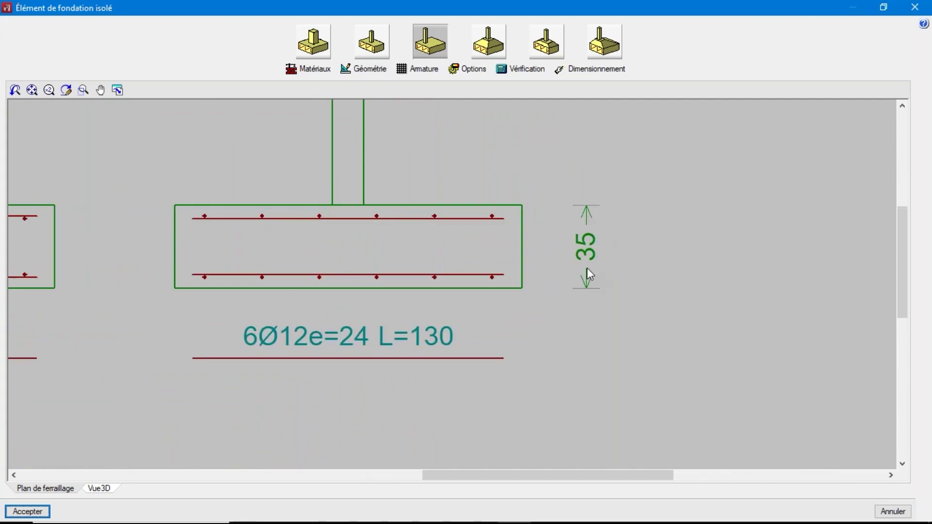
scroll(587, 269, "down", 4)
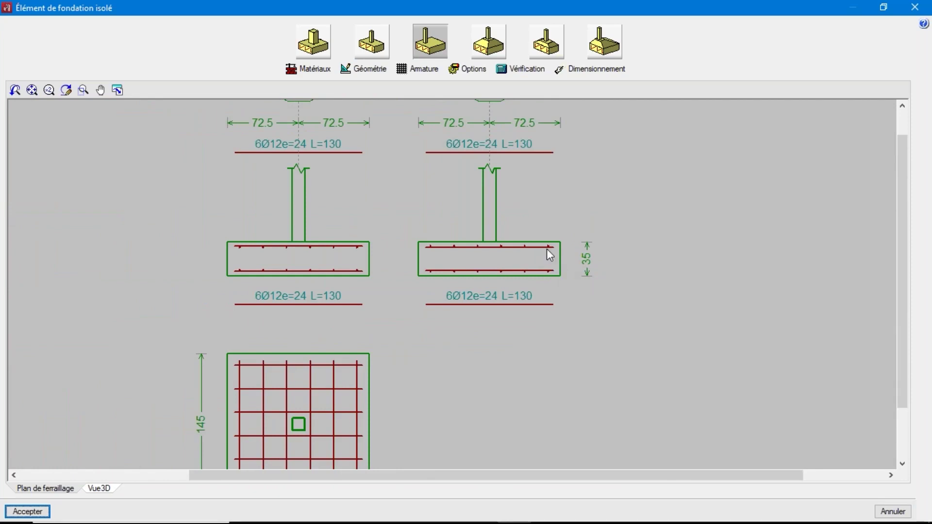
scroll(563, 265, "down", 2)
scroll(590, 300, "down", 1)
scroll(590, 300, "up", 1)
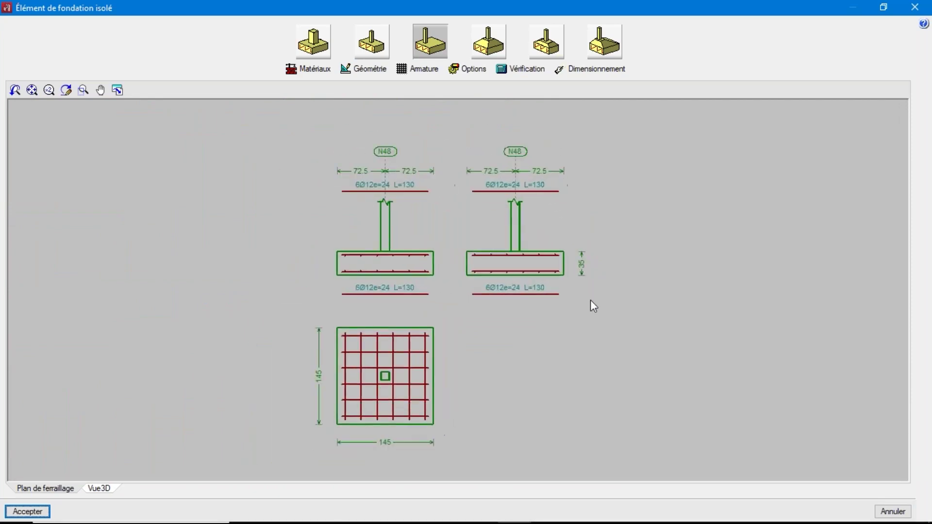
Step: Set the thickness of footing N48 to 60 cm
left_click(378, 70)
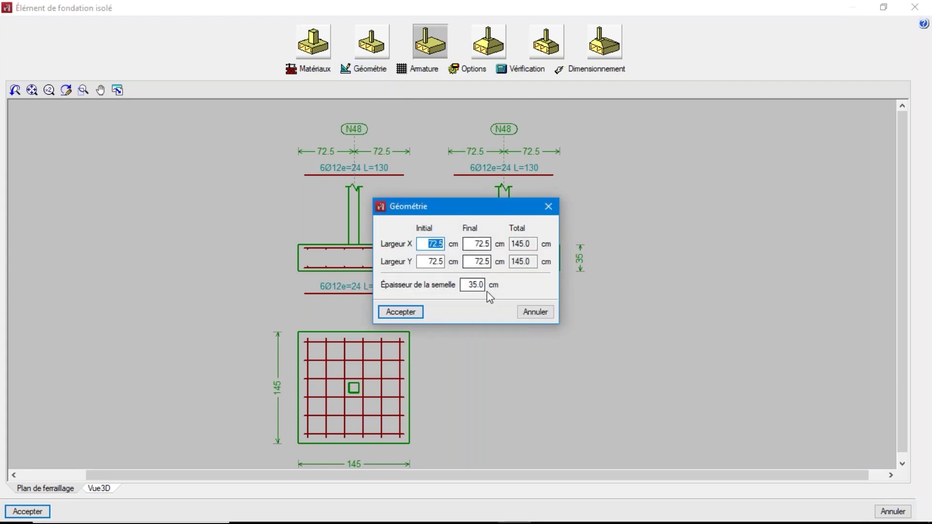
double_click(466, 286)
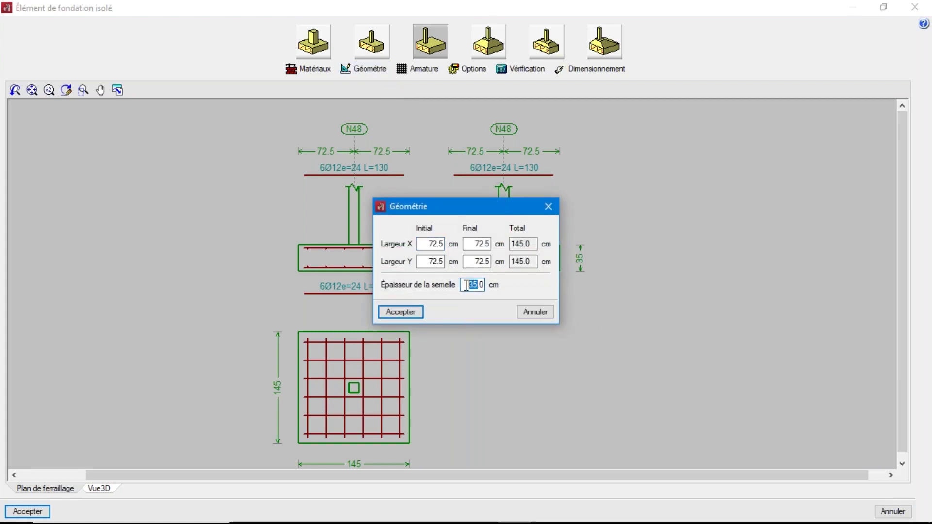
type("60")
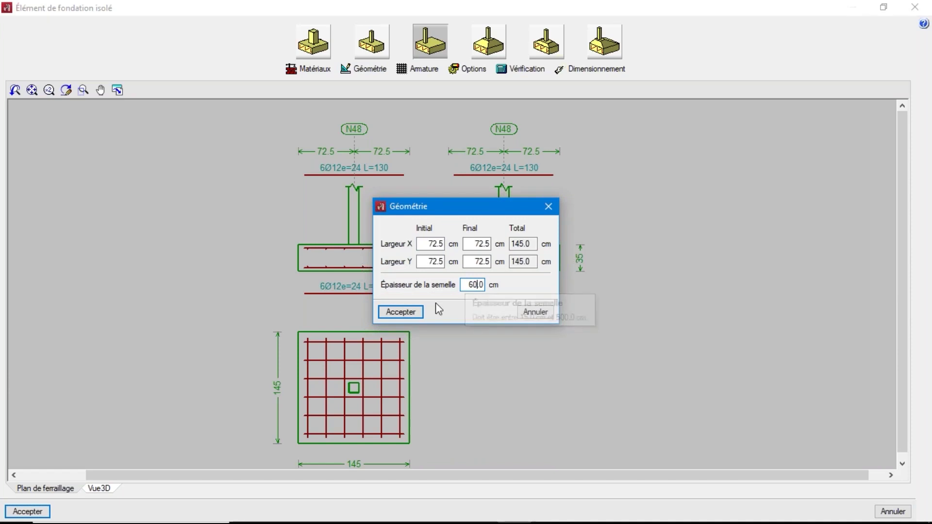
left_click(406, 312)
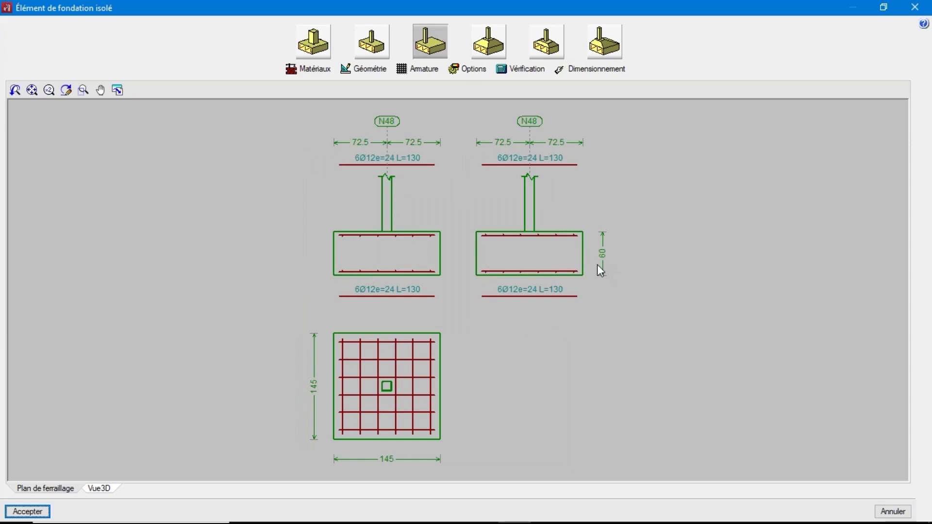
Step: Inspect the footing's reinforcement drawing and its lower-layer reinforcement settings without changing them
scroll(497, 157, "up", 4)
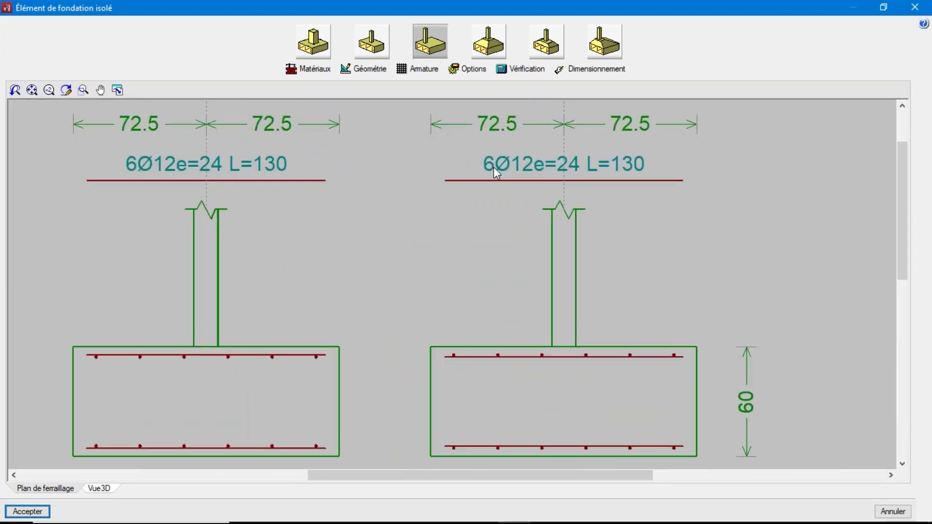
scroll(528, 170, "down", 2)
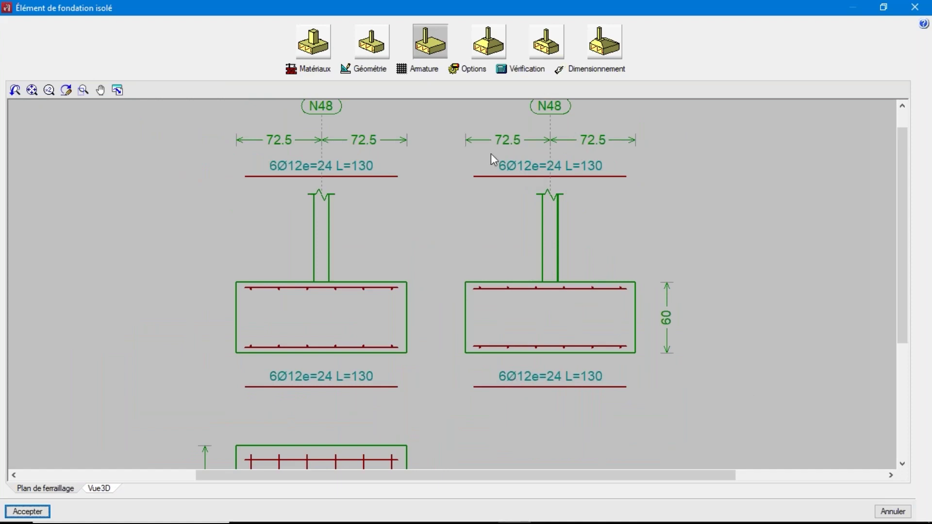
scroll(382, 192, "down", 1)
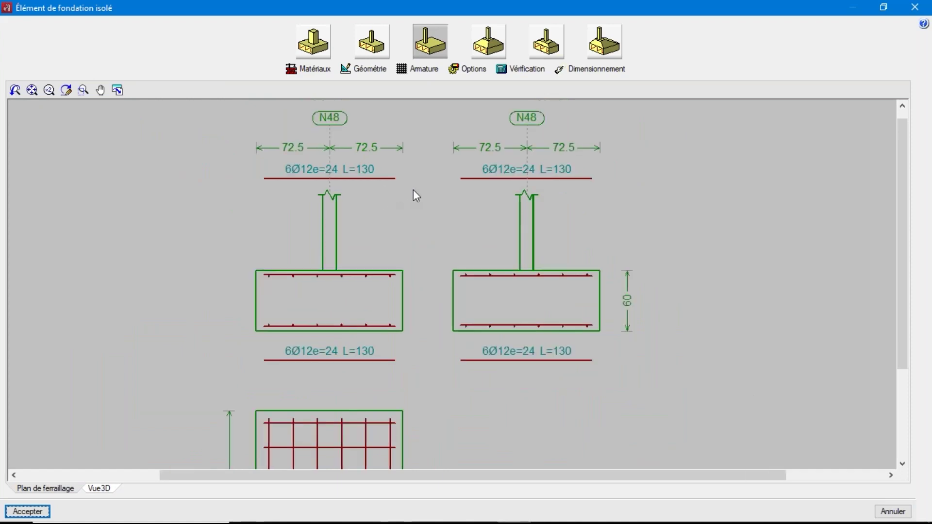
left_click(423, 73)
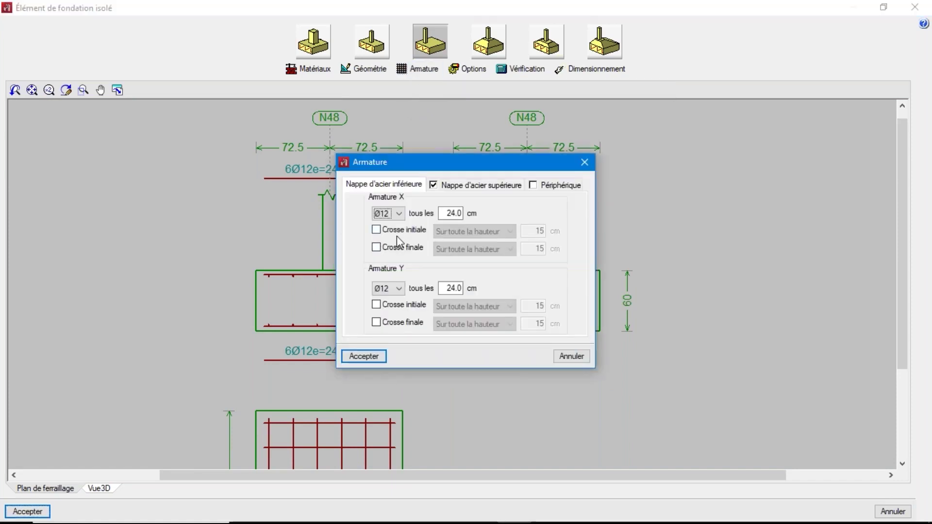
left_click(568, 358)
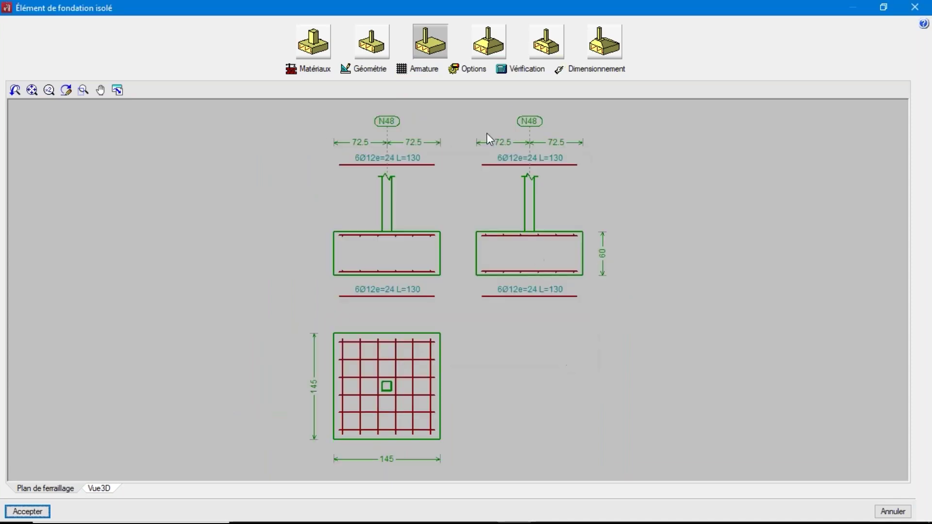
Step: Verify the thickened footing and examine its minimum geometric ratio and anchorage length checks
left_click(524, 70)
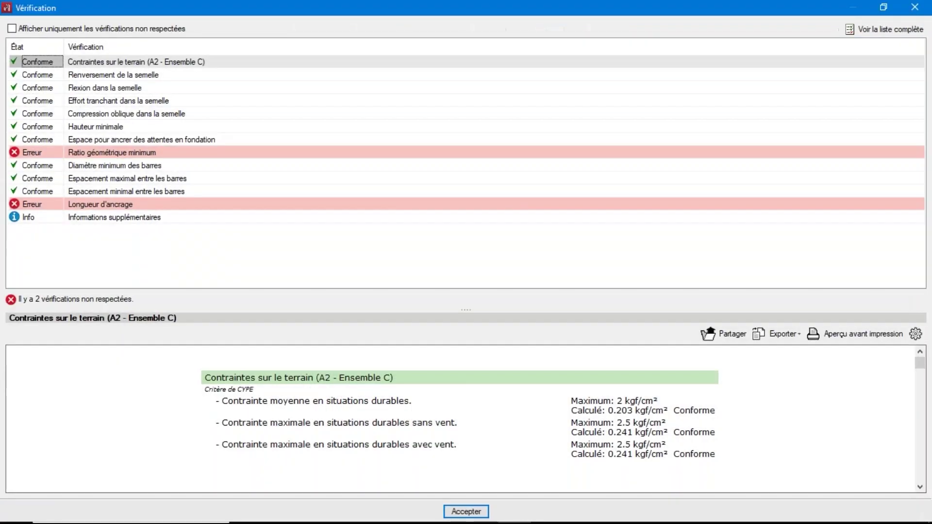
left_click(915, 6)
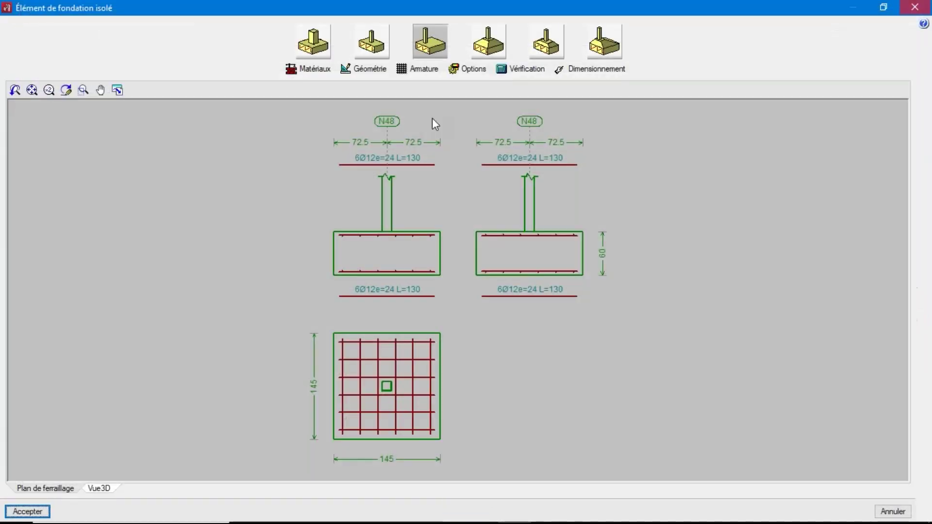
left_click(520, 73)
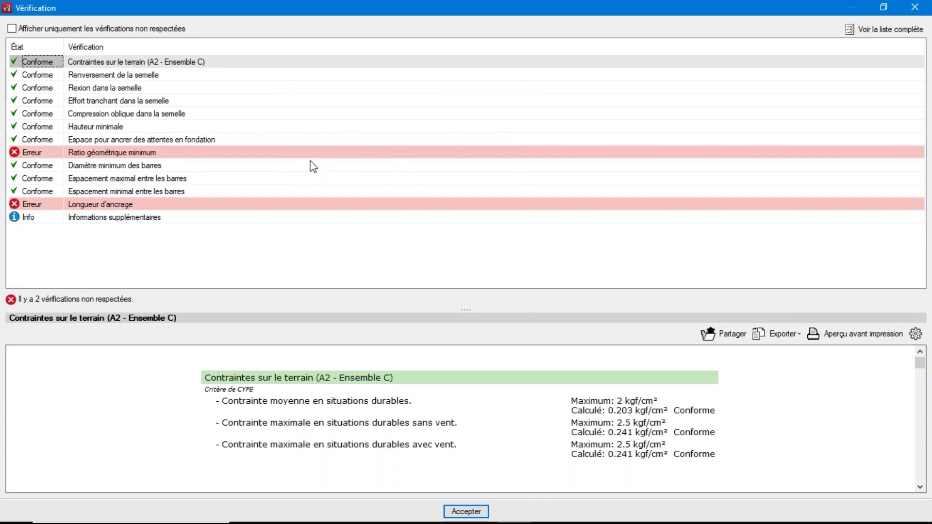
left_click(153, 154)
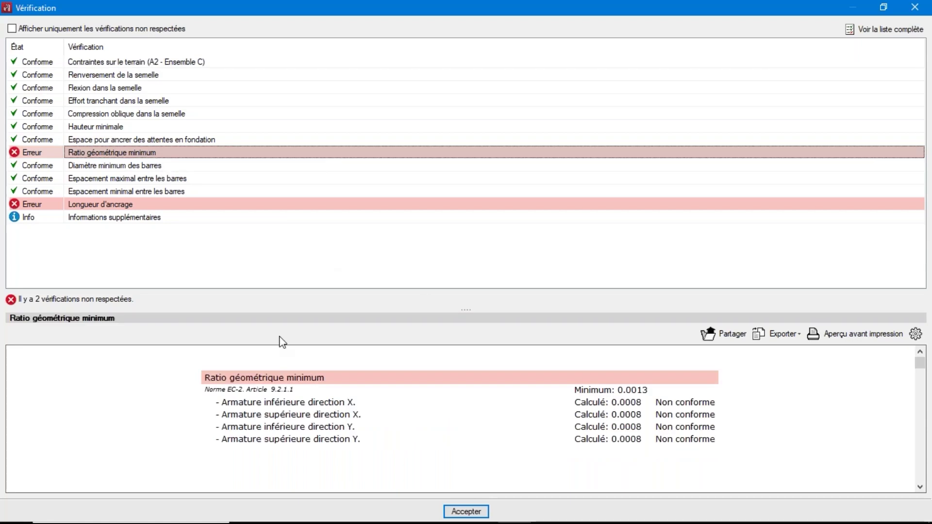
left_click(133, 204)
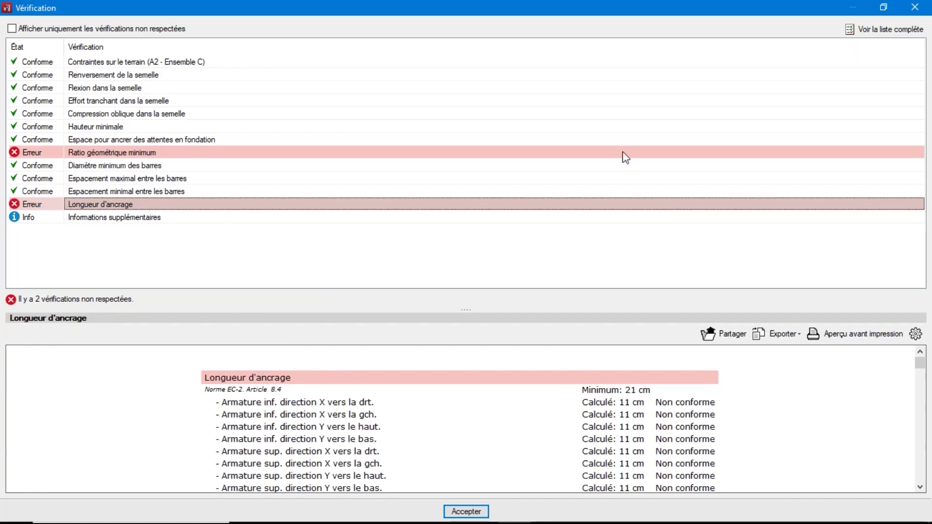
left_click(924, 5)
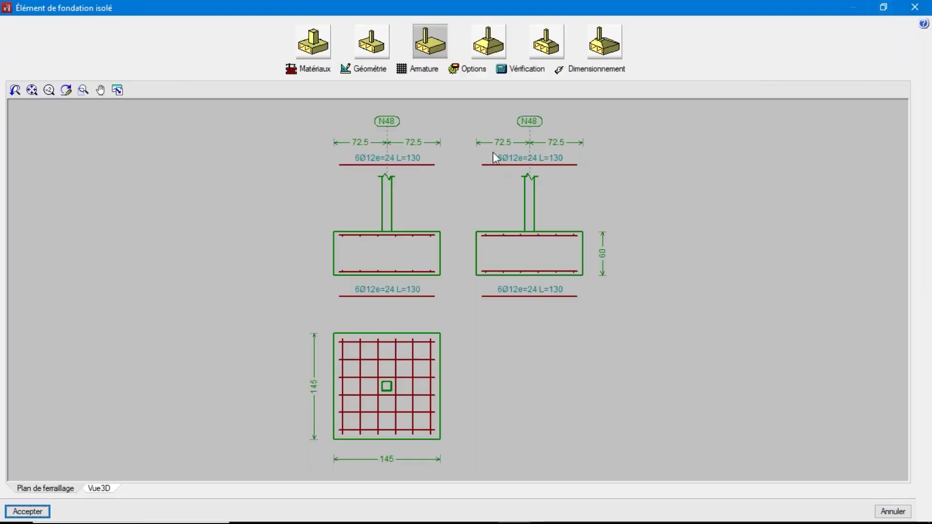
Step: Redimension footing N48 using the minimum dimensions (Dimensions minimales) option
left_click(425, 72)
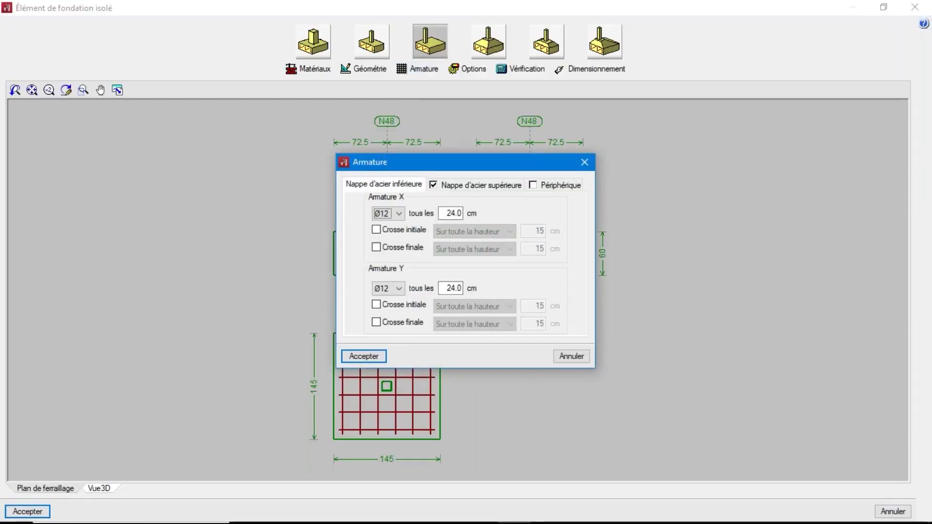
left_click(589, 164)
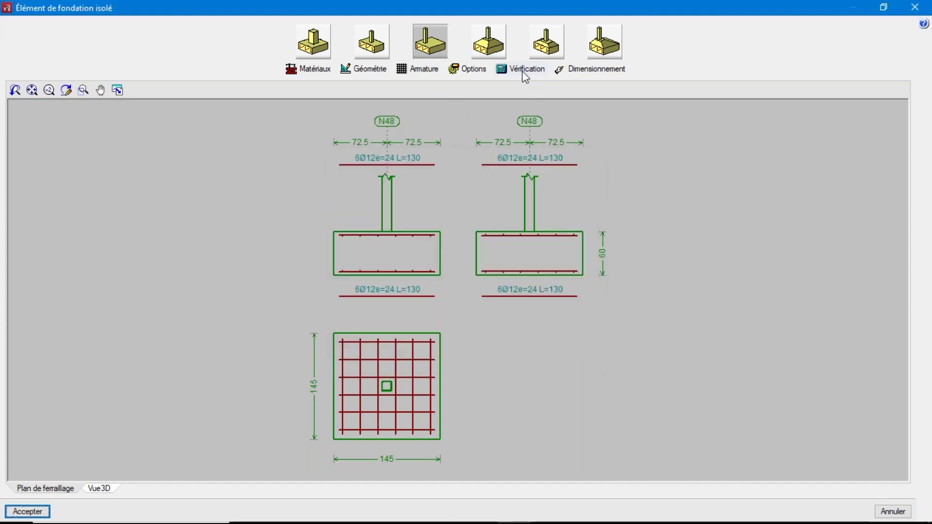
left_click(578, 71)
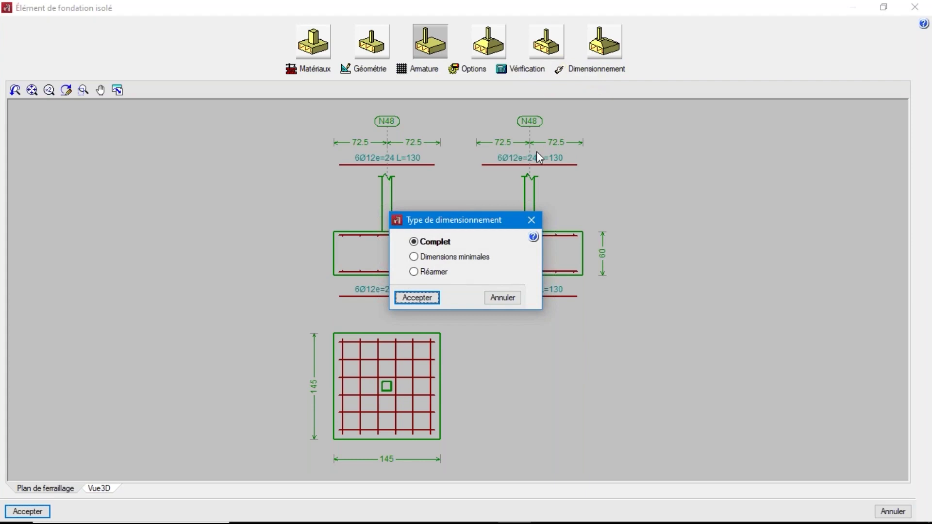
mouse_move(457, 264)
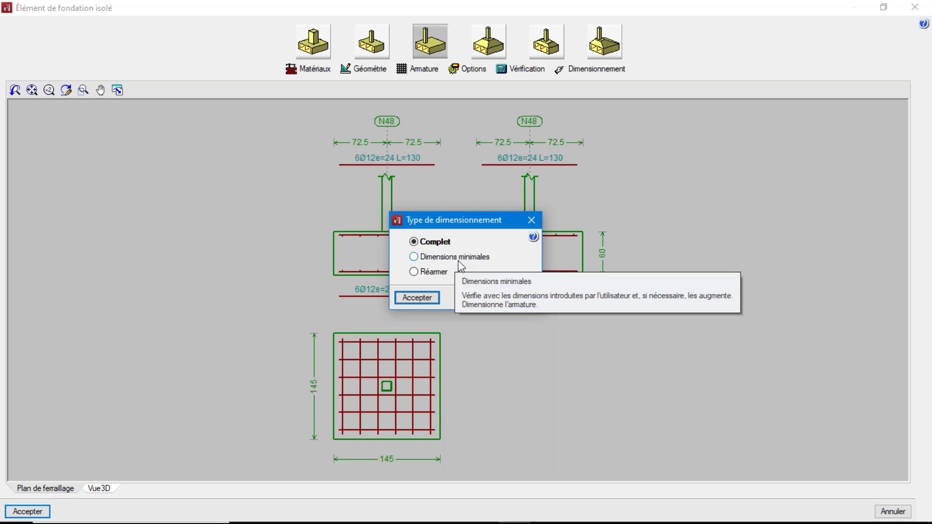
left_click(460, 257)
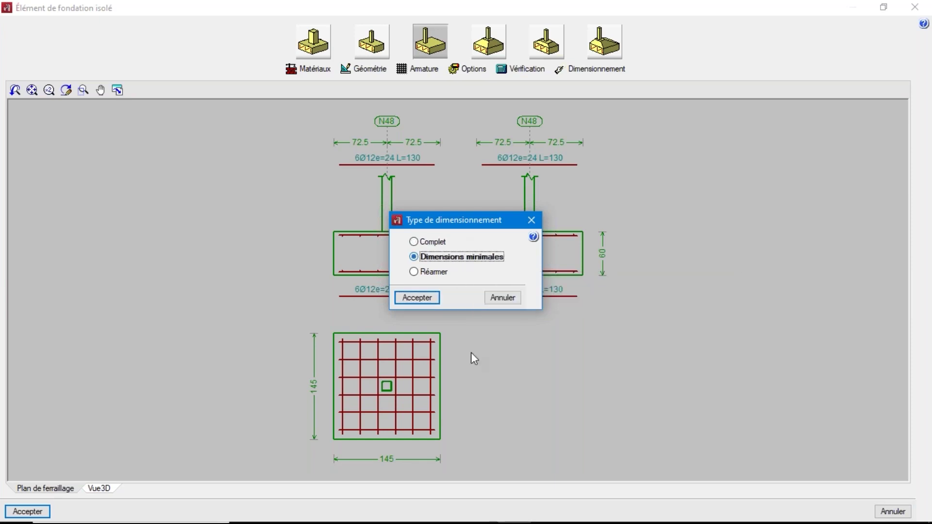
left_click(411, 302)
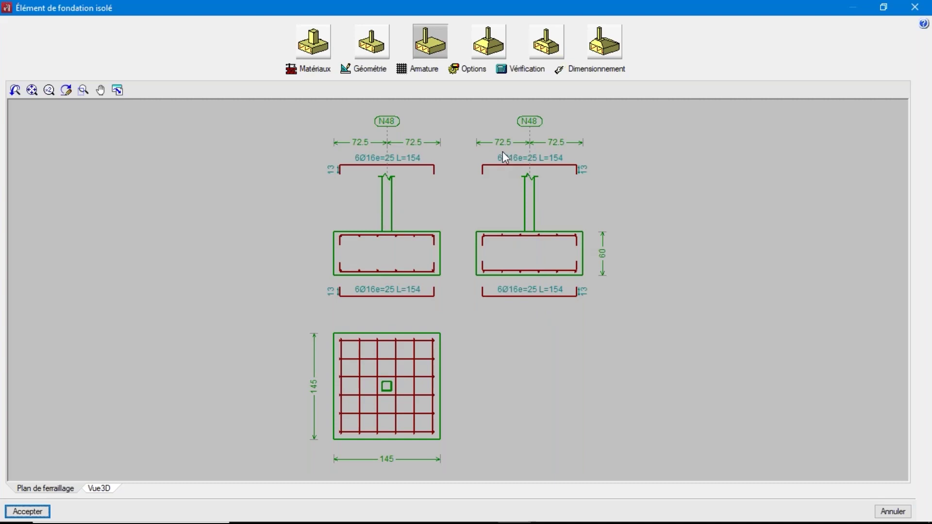
Step: Inspect the redimensioned footing's reinforcement drawing and review its list of verification checks
scroll(520, 158, "up", 3)
scroll(496, 162, "down", 1)
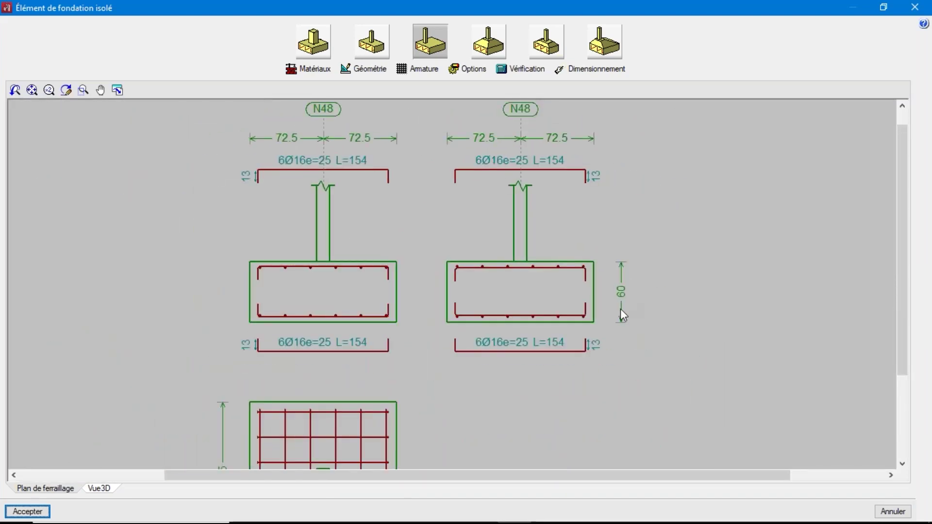
scroll(607, 226, "down", 2)
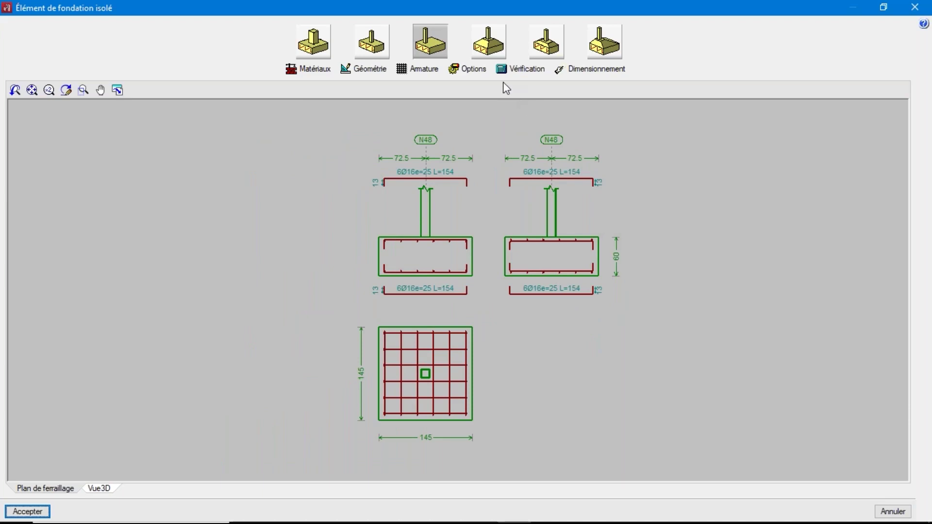
left_click(516, 69)
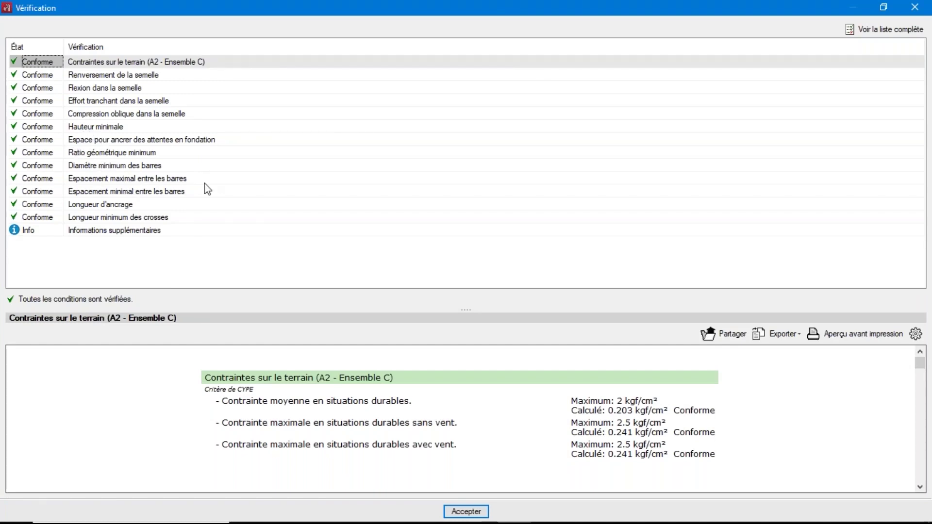
left_click(915, 7)
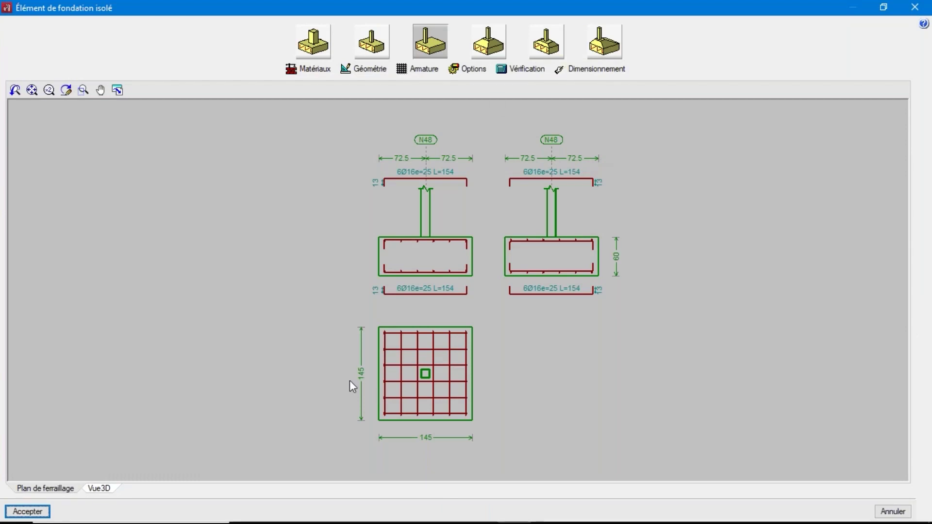
Step: Inspect footing N48's reinforcement in the 3D view and accept the footing's changes
left_click(99, 489)
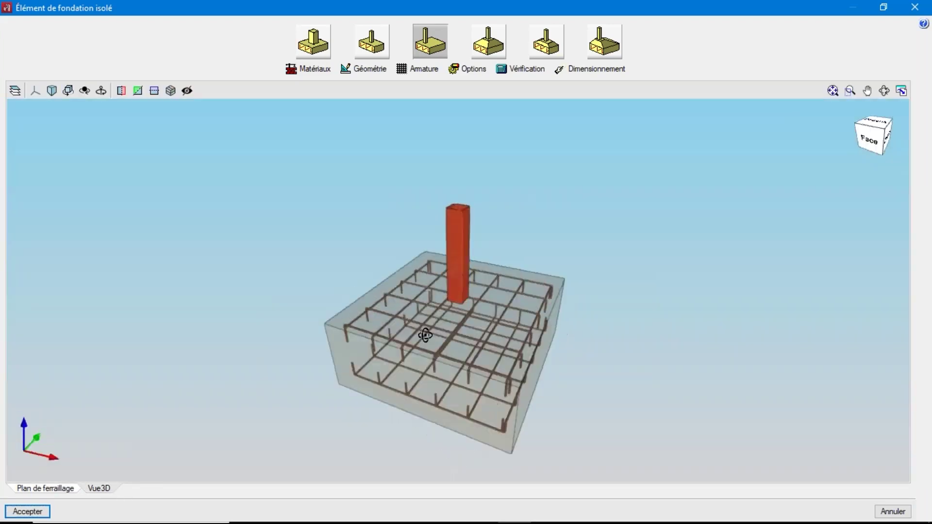
left_click_drag(425, 335, 491, 334)
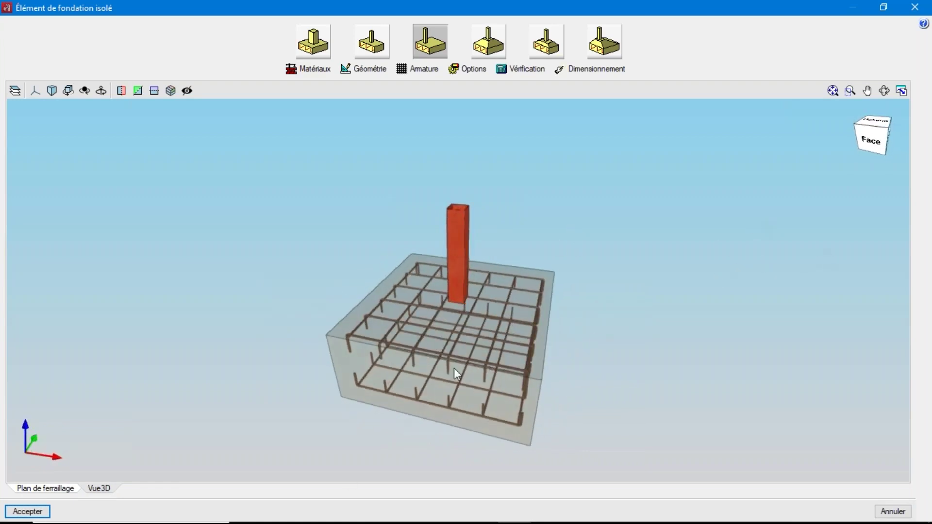
mouse_move(507, 386)
left_mouse_down()
mouse_move(617, 320)
mouse_move(613, 345)
mouse_move(544, 376)
mouse_move(516, 374)
left_mouse_up()
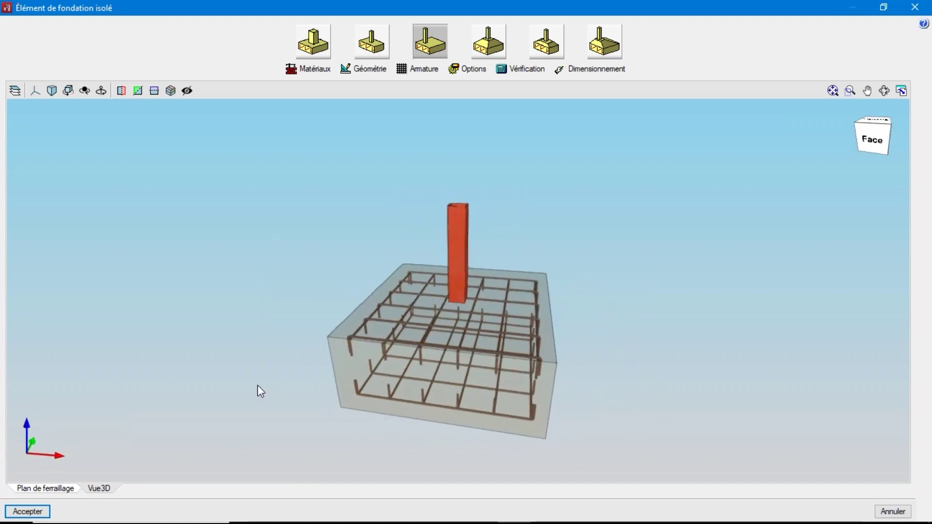
left_click(47, 490)
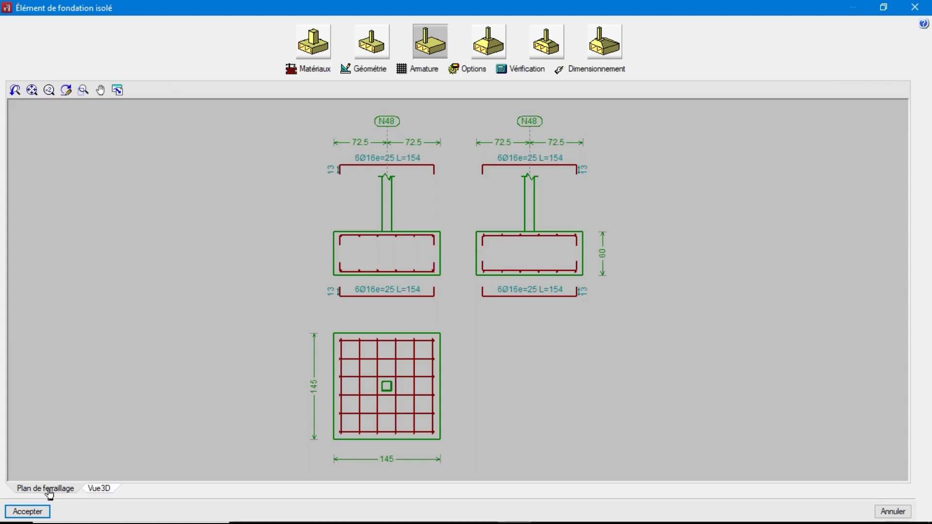
left_click(38, 513)
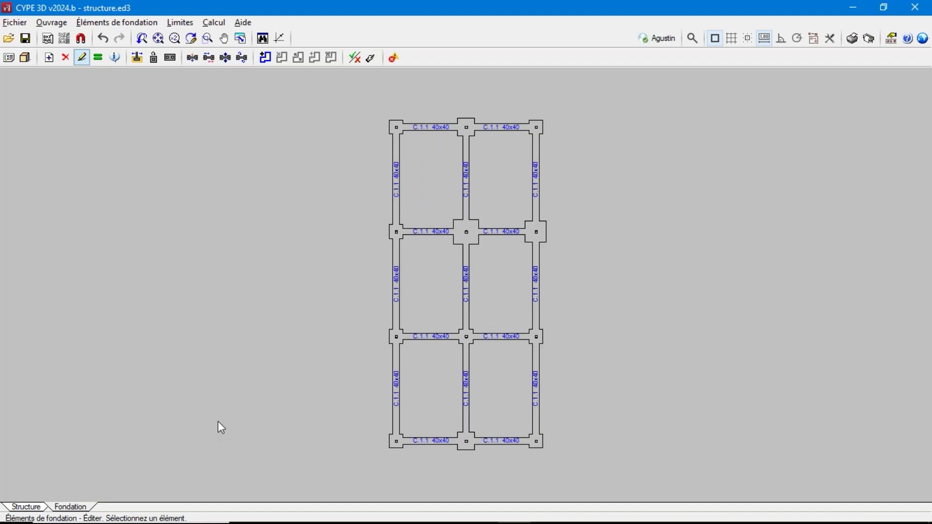
Step: Generate the connections automatically for the whole 3D structure and examine them along the front arch from node N2
left_click(26, 507)
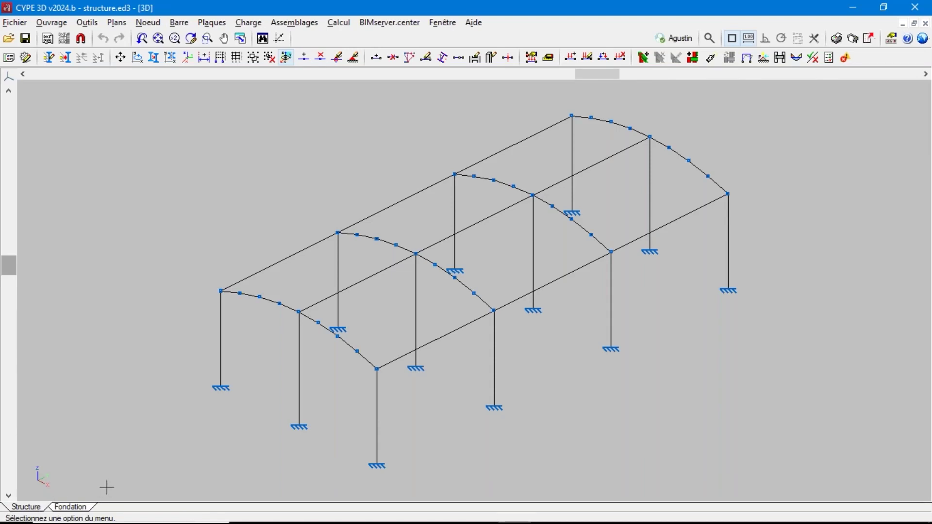
left_click(305, 24)
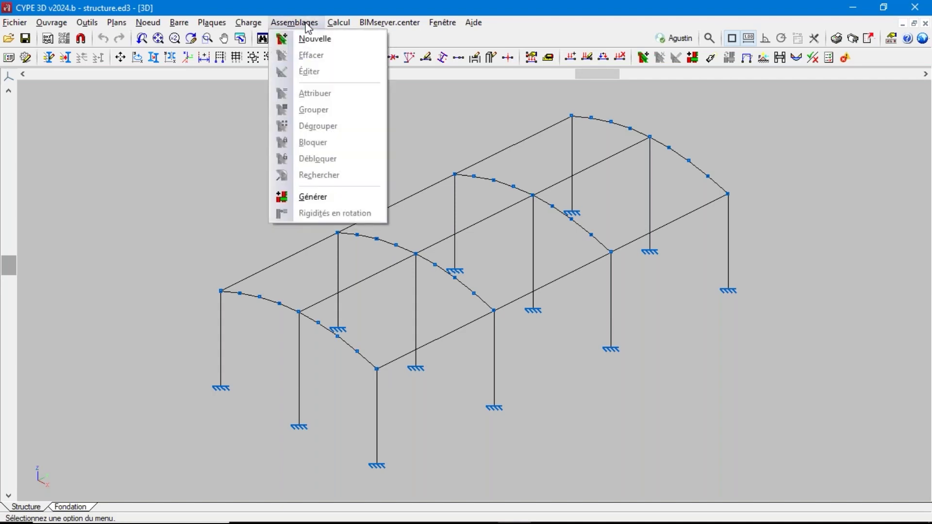
left_click(314, 198)
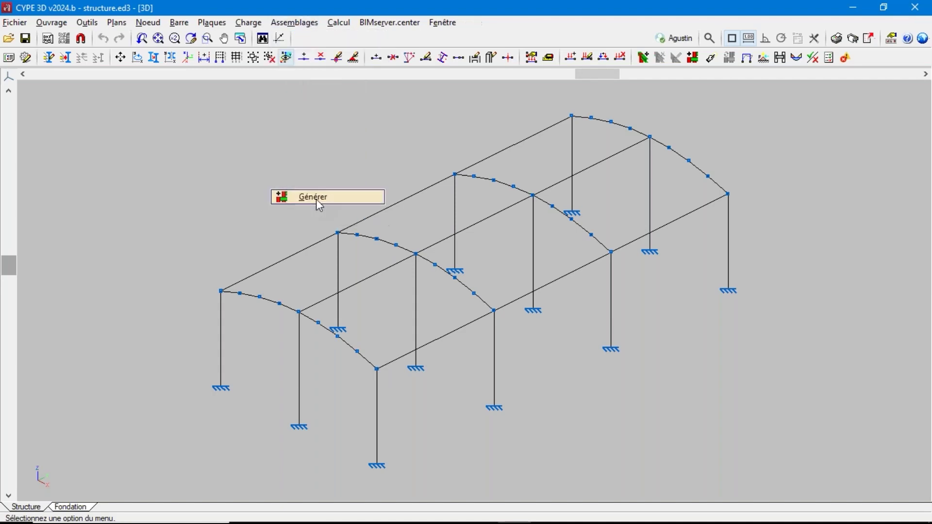
left_click(379, 299)
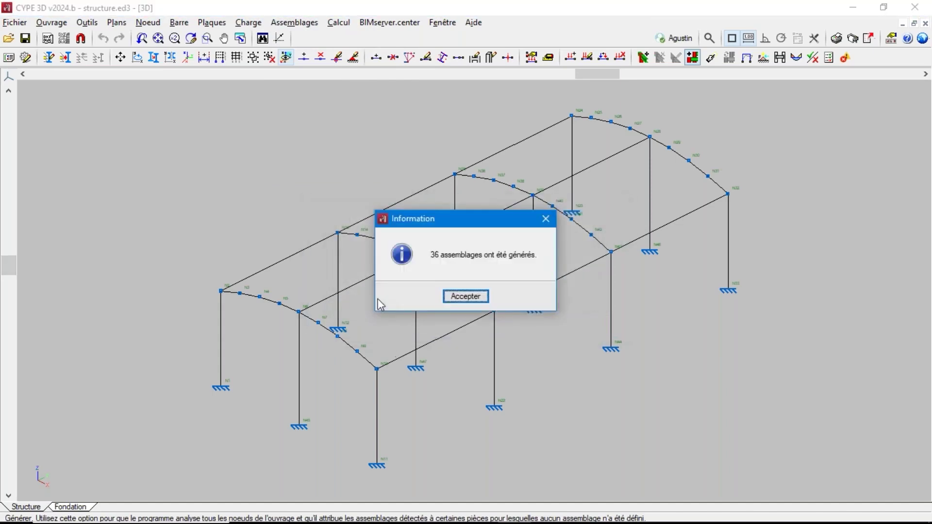
left_click(450, 297)
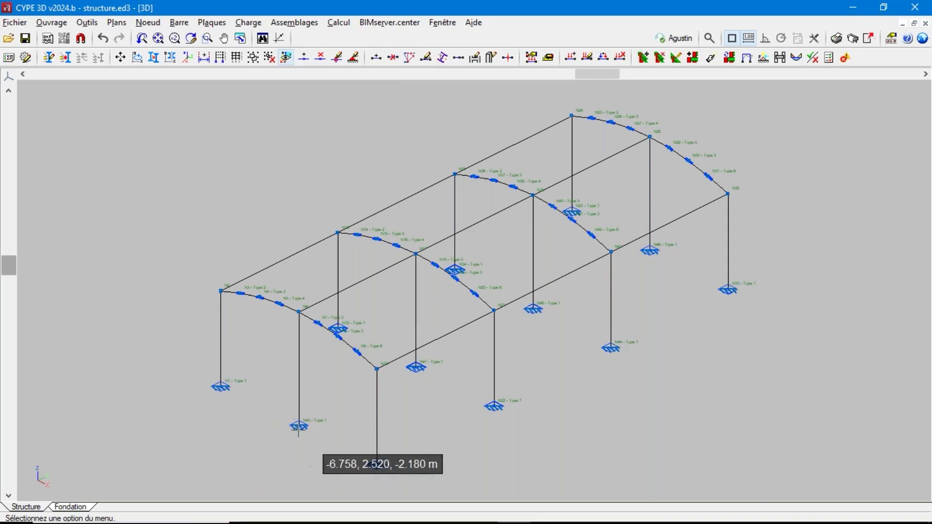
scroll(243, 323, "up", 3)
scroll(242, 321, "up", 6)
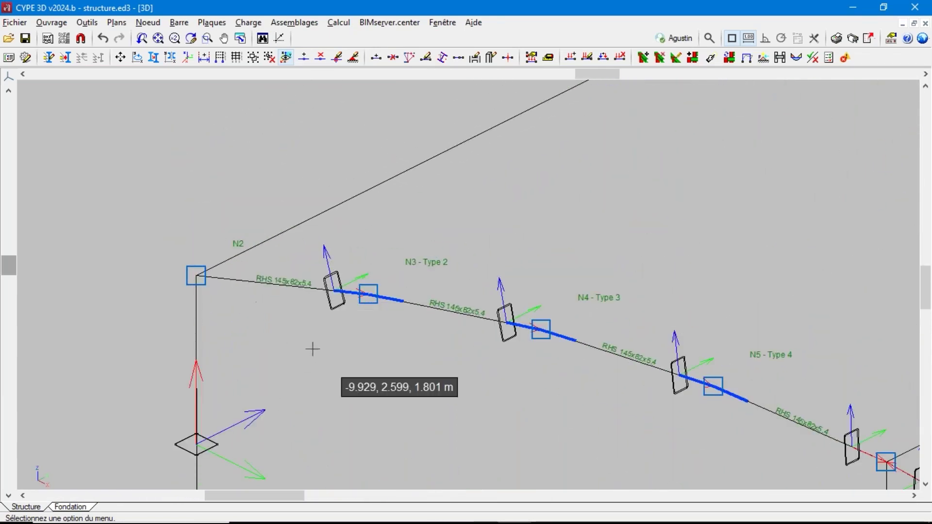
scroll(194, 200, "down", 2)
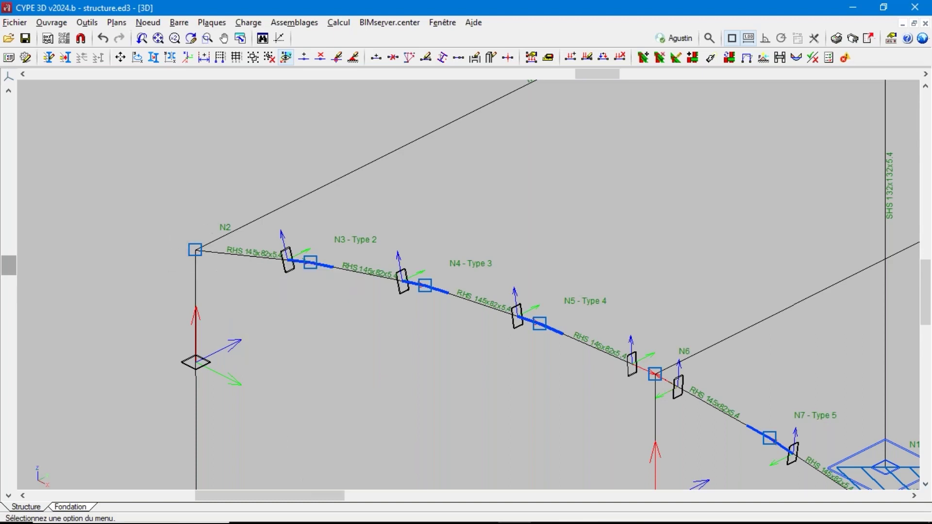
Step: Switch to the web browser and review the implemented bolted, welded and hollow-section truss connection types on the CYPE module pages
mouse_move(194, 523)
left_click(311, 514)
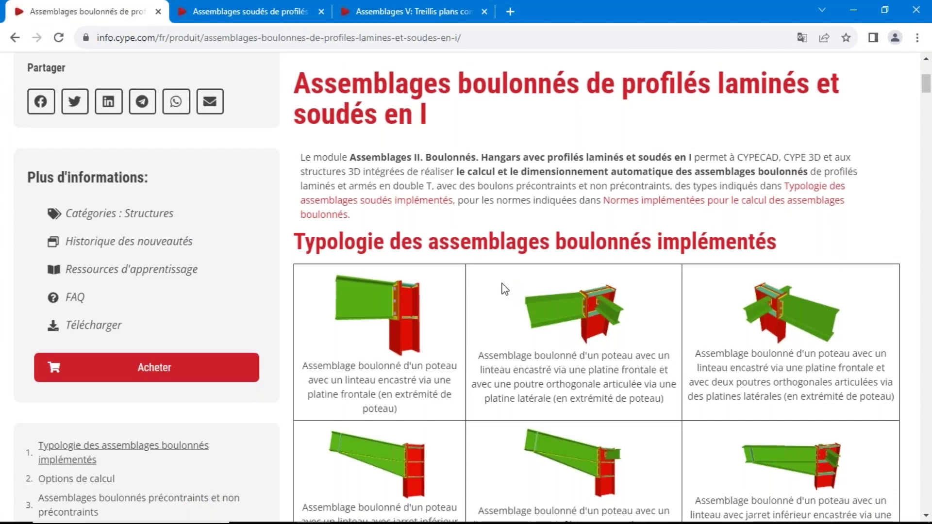
scroll(465, 150, "down", 1)
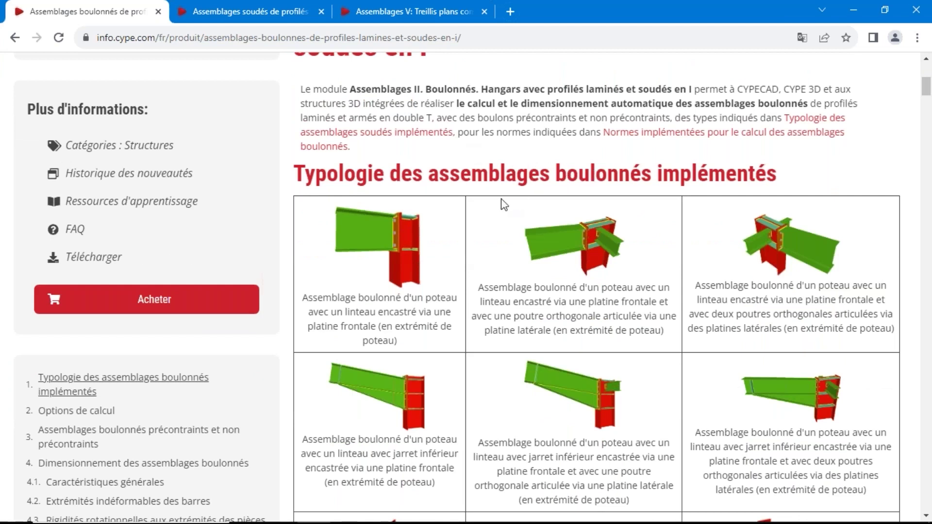
scroll(504, 204, "down", 10)
scroll(499, 202, "down", 6)
left_click(243, 11)
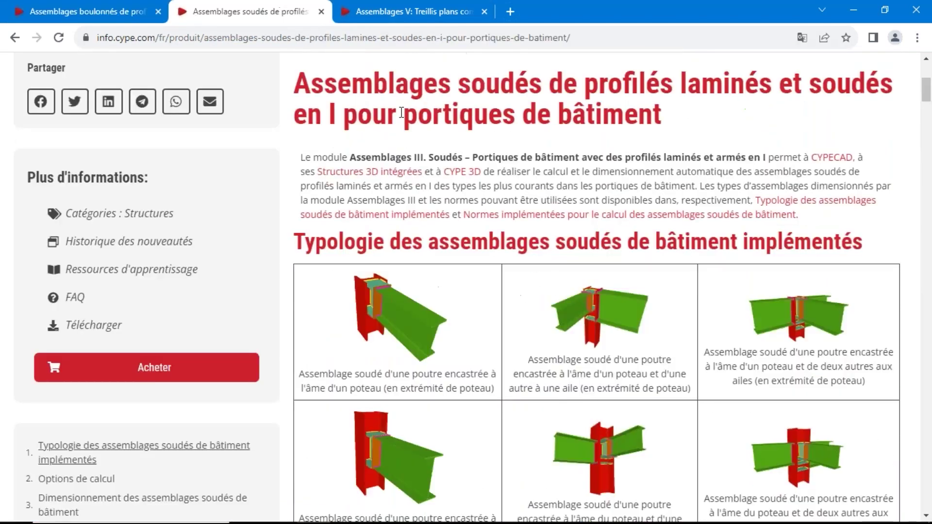
scroll(401, 112, "down", 10)
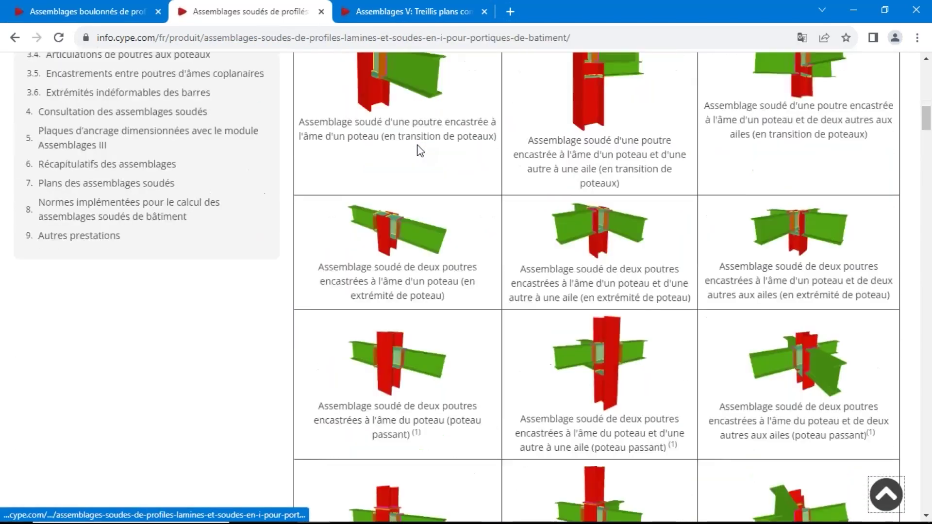
scroll(417, 148, "down", 15)
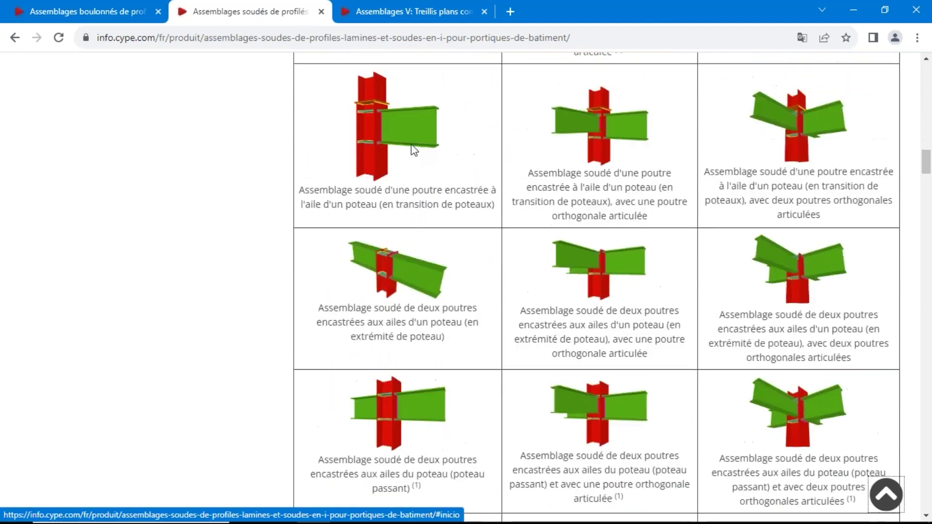
left_click(393, 12)
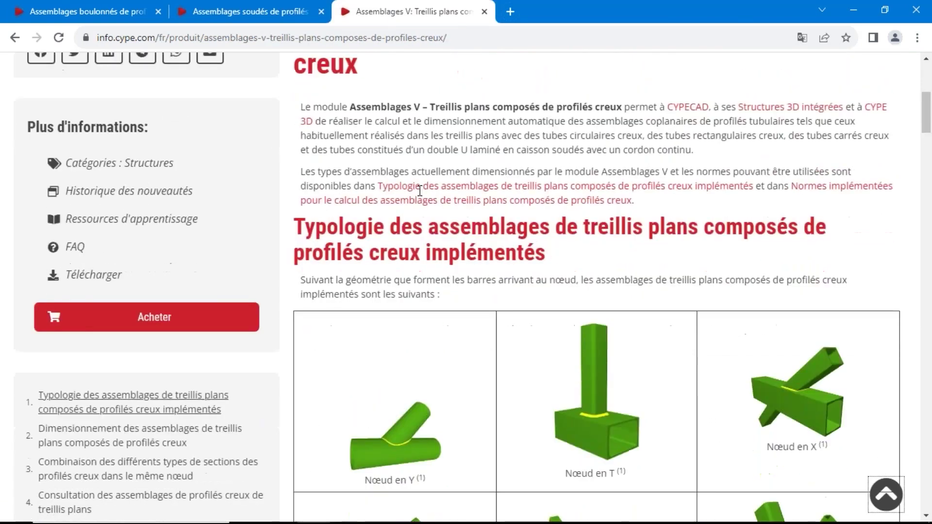
scroll(419, 190, "down", 11)
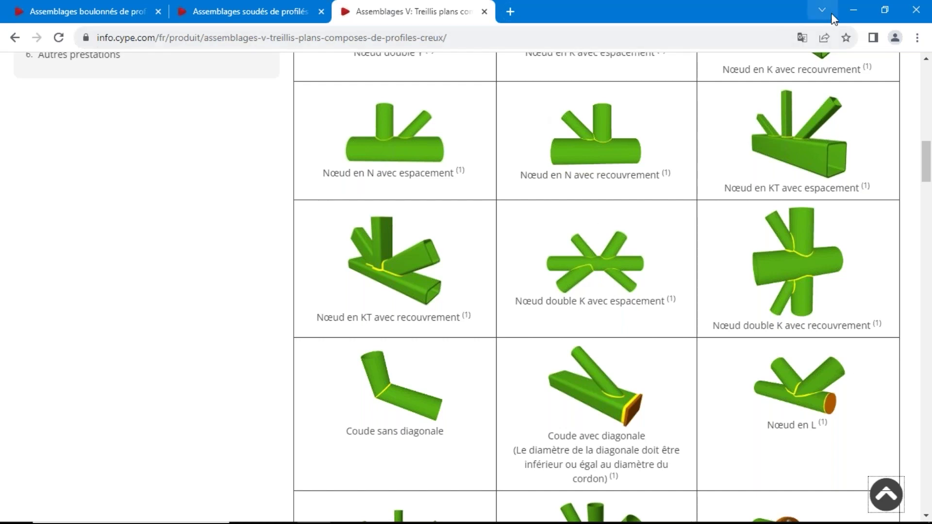
left_click(847, 10)
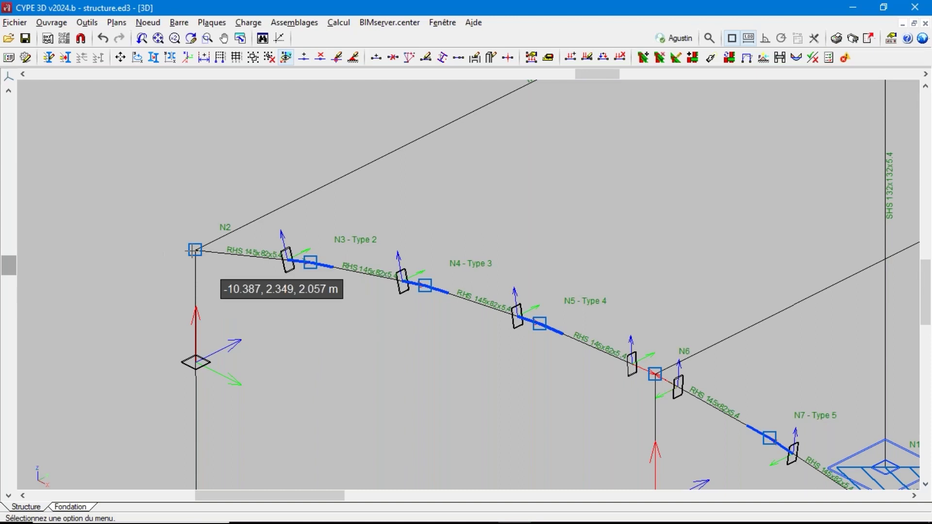
Step: Dimension the structure's connections, solving all nodes with welded connections
left_click(338, 22)
mouse_move(378, 88)
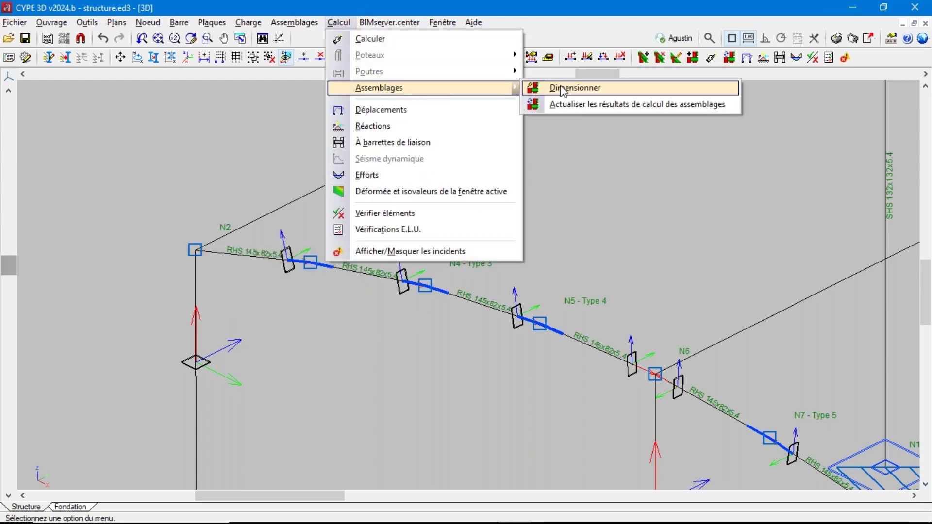
left_click(563, 89)
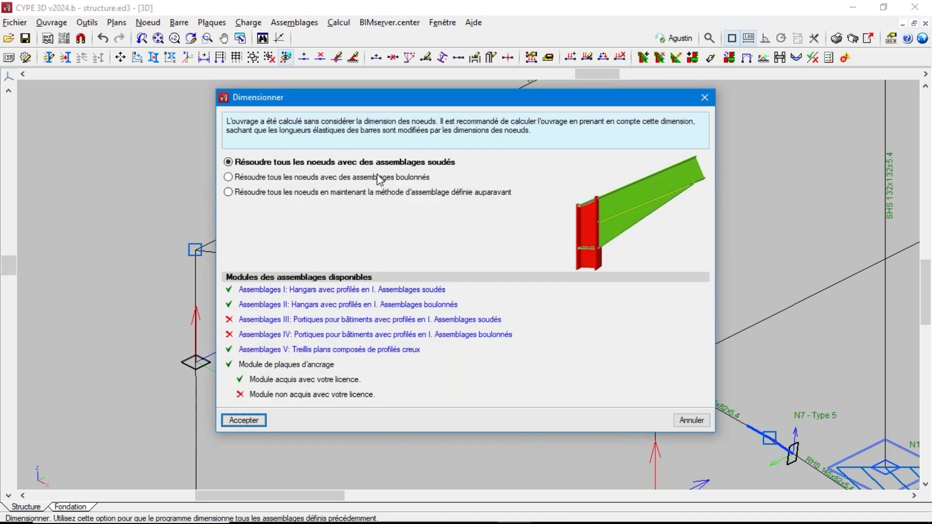
left_click(244, 420)
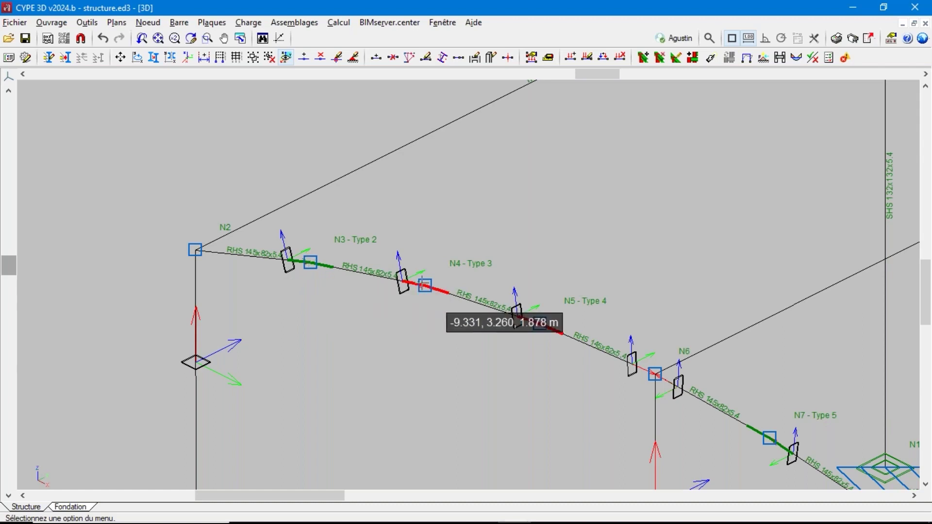
Step: Open the Type 2 connection at node N3 for editing and inspect its chord and diagonal in the 3D view
left_click(294, 22)
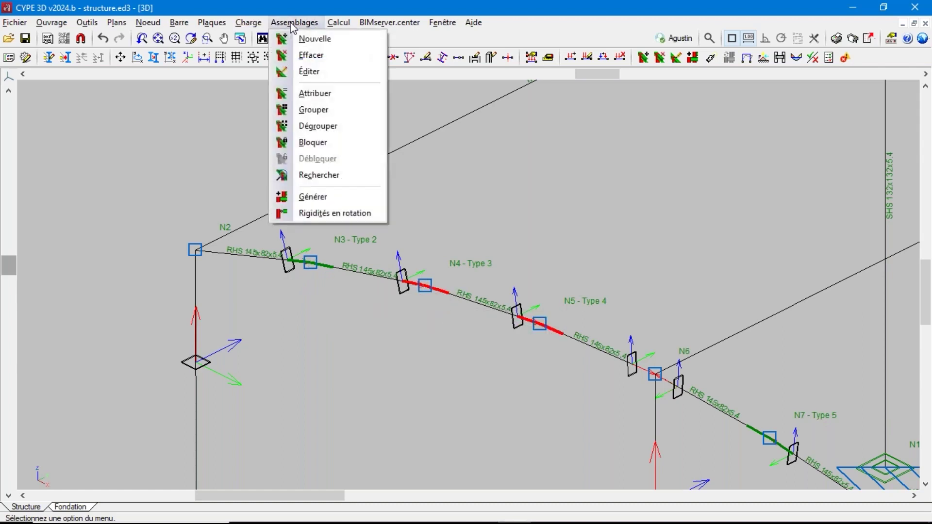
left_click(333, 73)
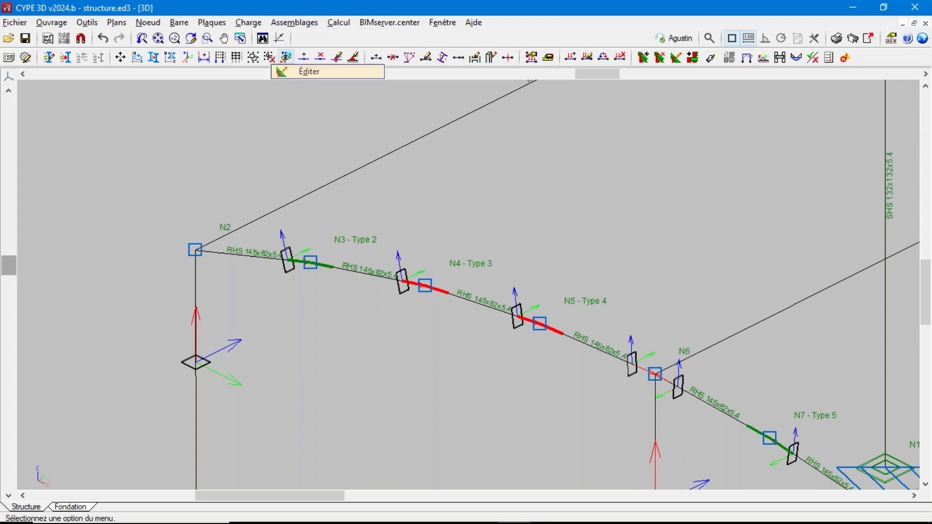
left_click(310, 264)
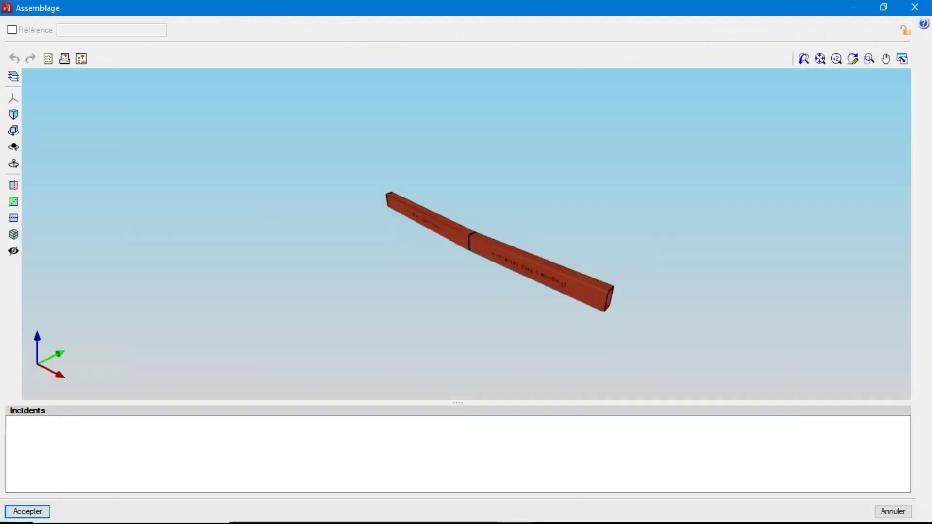
middle_click_drag(389, 305, 494, 248)
scroll(495, 248, "up", 5)
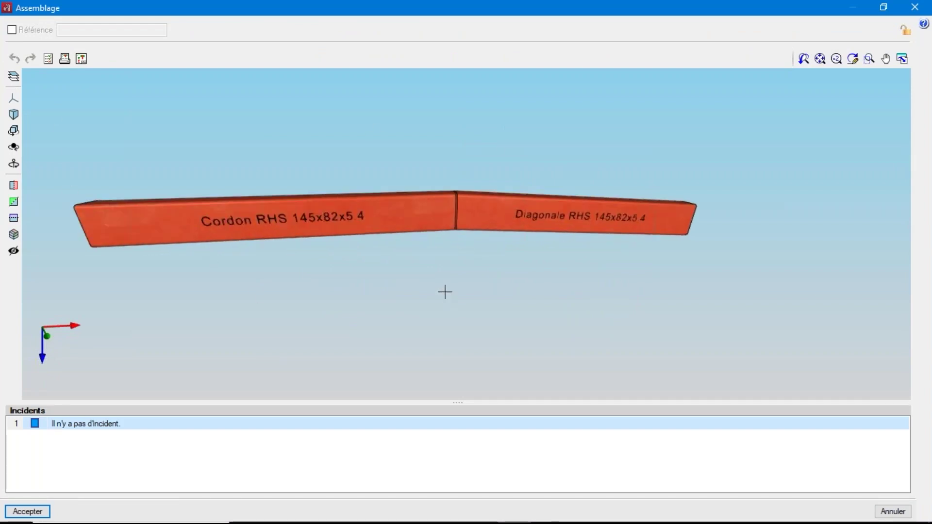
Step: Review the chord's checks and the complete verification report for the N3 connection, and close its editor
left_click(50, 60)
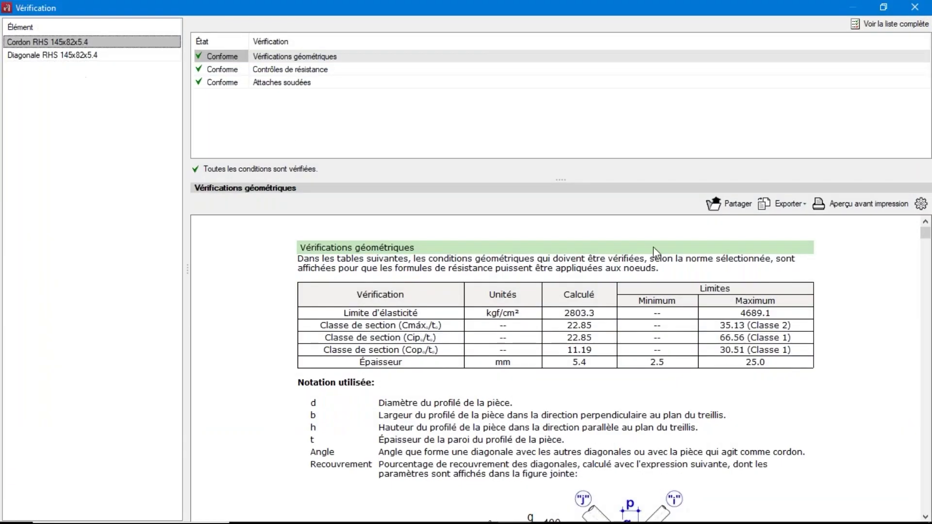
scroll(655, 252, "down", 7)
scroll(686, 264, "up", 8)
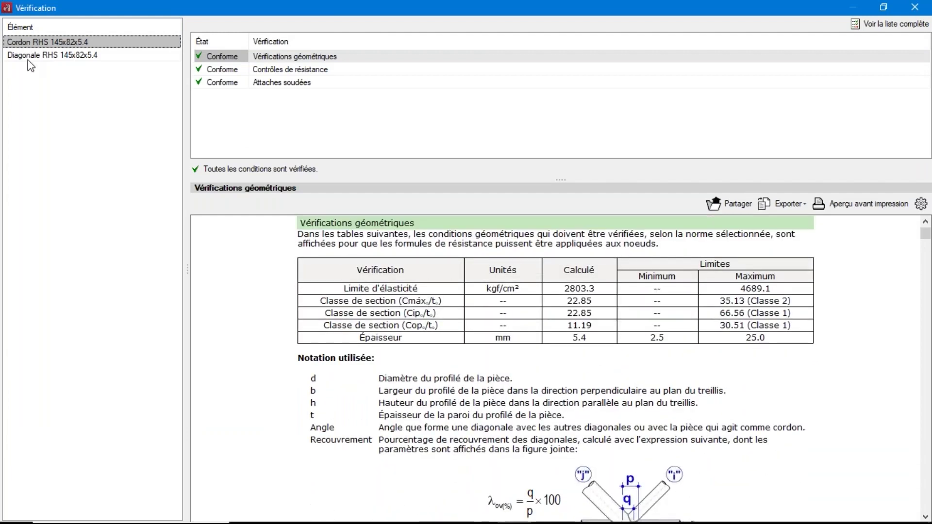
left_click(872, 29)
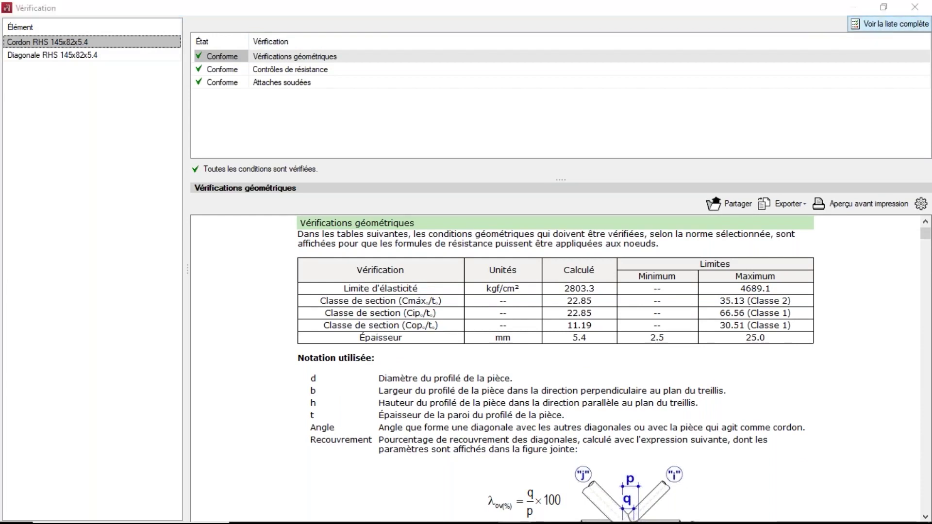
scroll(492, 191, "down", 10)
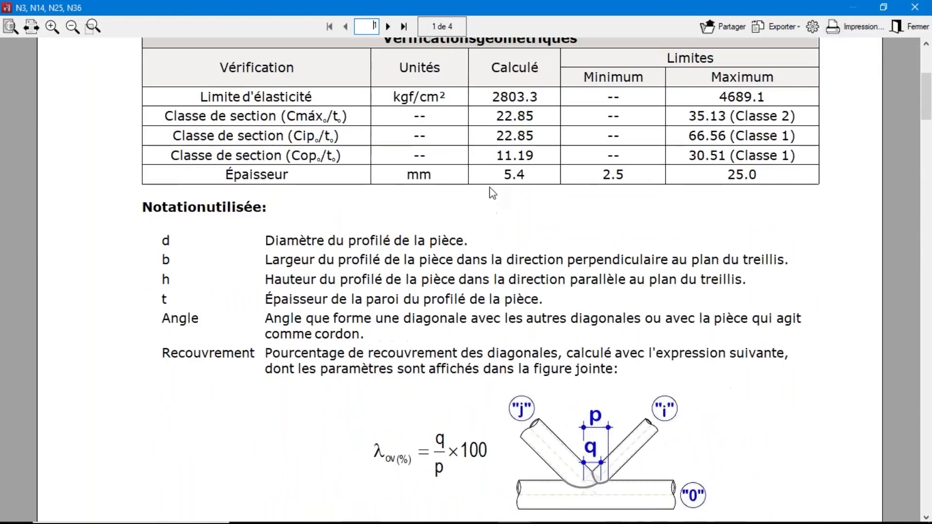
scroll(493, 191, "up", 6)
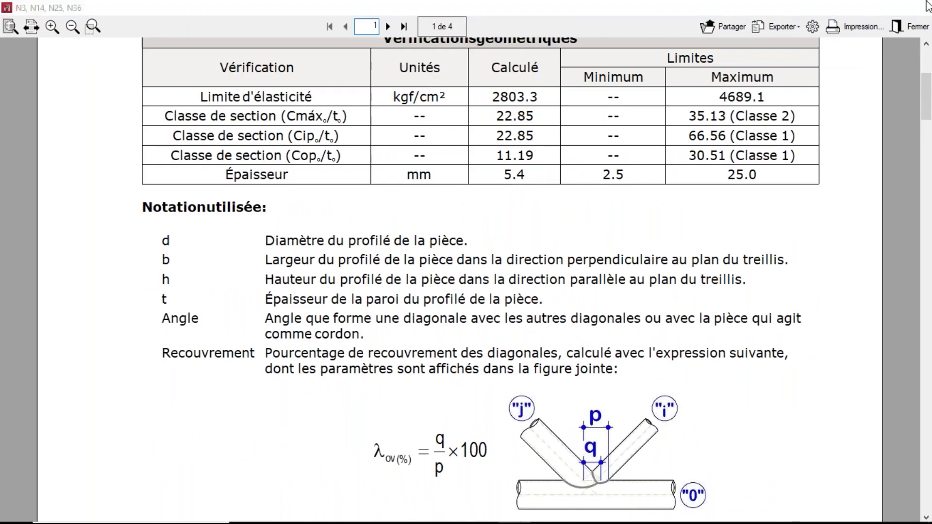
left_click(925, 6)
left_click(925, 6)
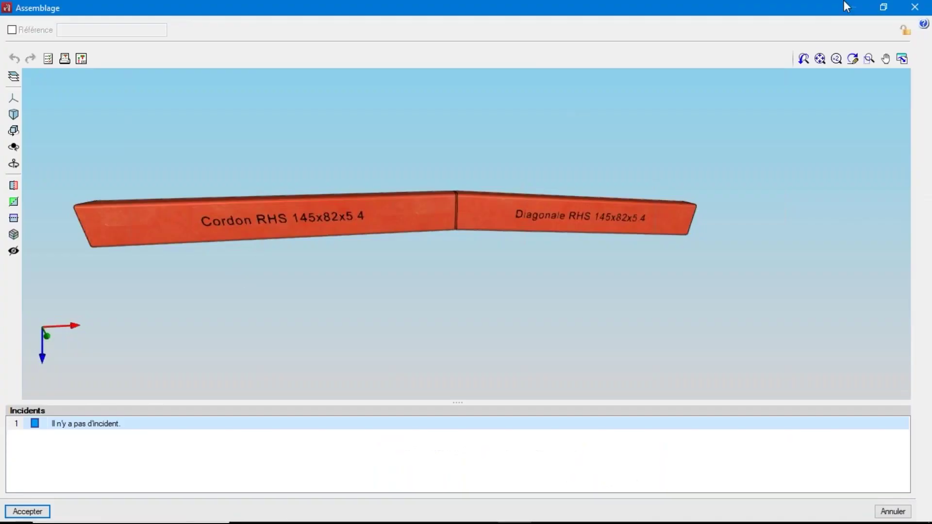
left_click(914, 7)
Step: Open the Type 3 connection at node N4, inspect its member junction and incident in the 3D view, and close it
mouse_move(430, 297)
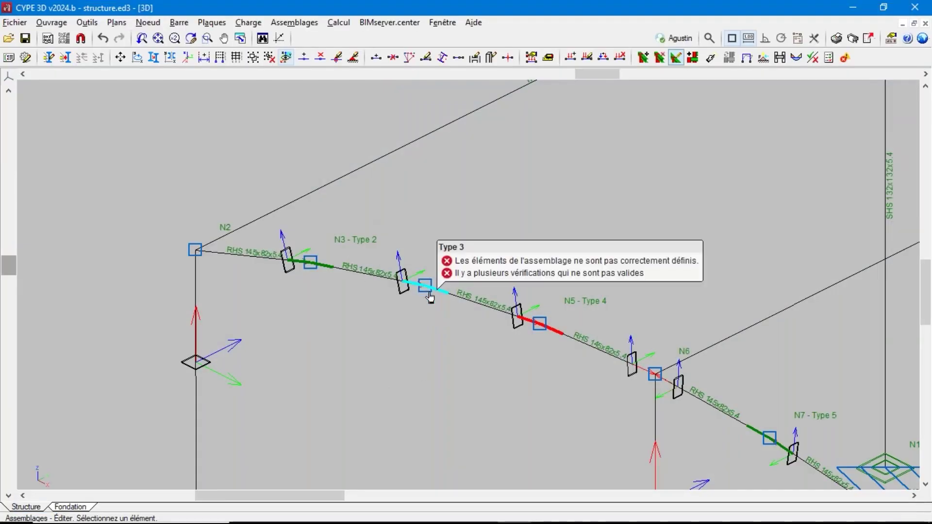
left_click(429, 291)
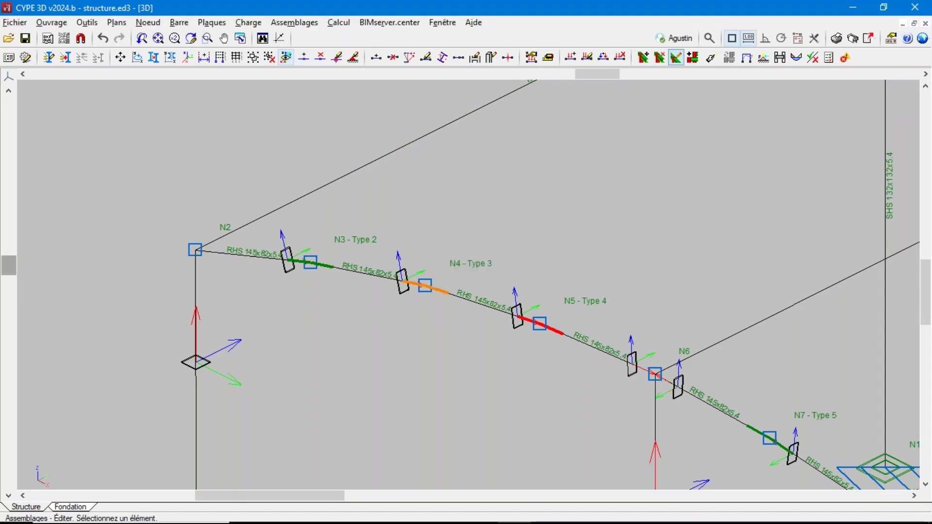
scroll(463, 259, "up", 4)
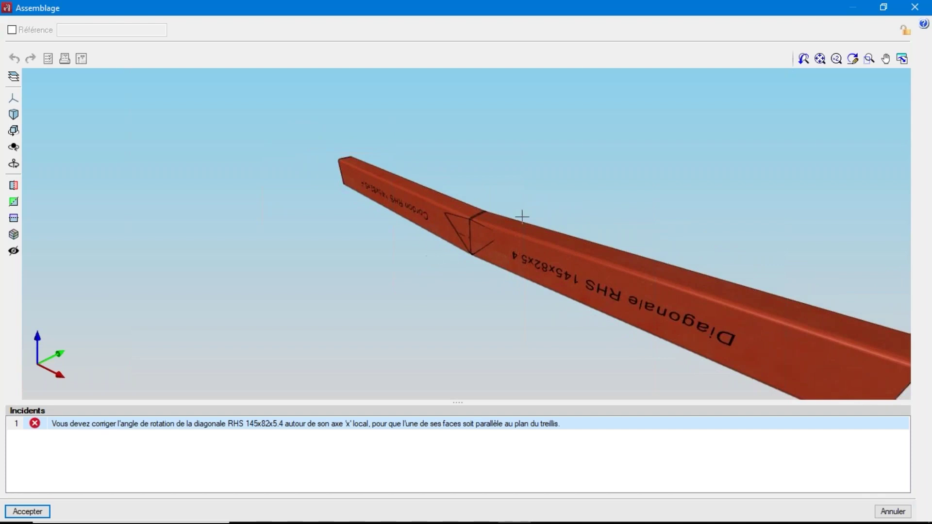
mouse_move(474, 279)
middle_mouse_down()
mouse_move(466, 218)
mouse_move(555, 147)
mouse_move(648, 126)
mouse_move(707, 95)
mouse_move(585, 101)
middle_mouse_up()
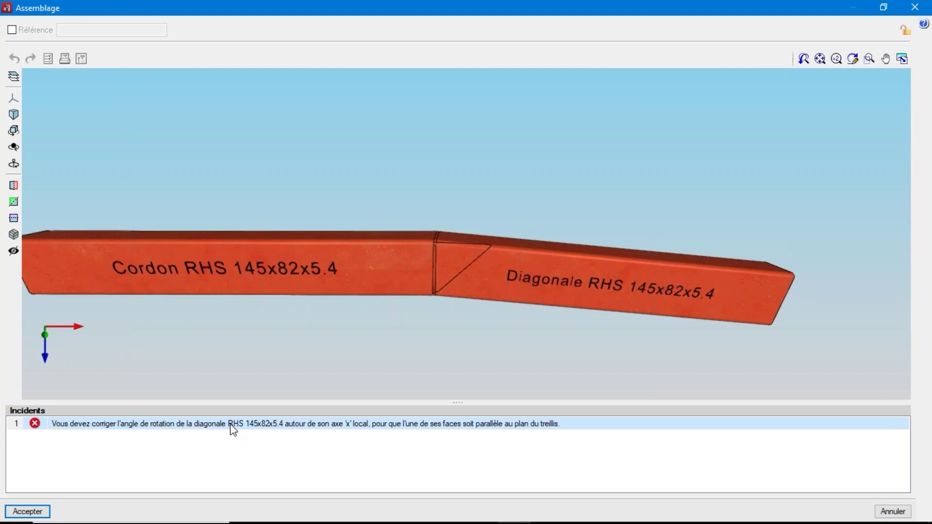
left_click(914, 7)
Step: Generate the project report, adding the Combinaisons, Charges, Résultats and Assemblages chapters to the selection
scroll(328, 281, "down", 3)
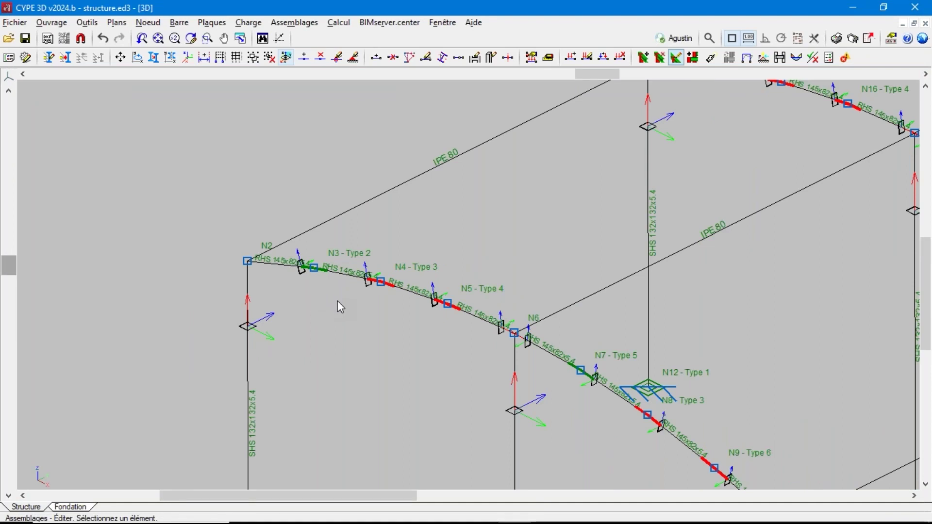
scroll(338, 302, "down", 1)
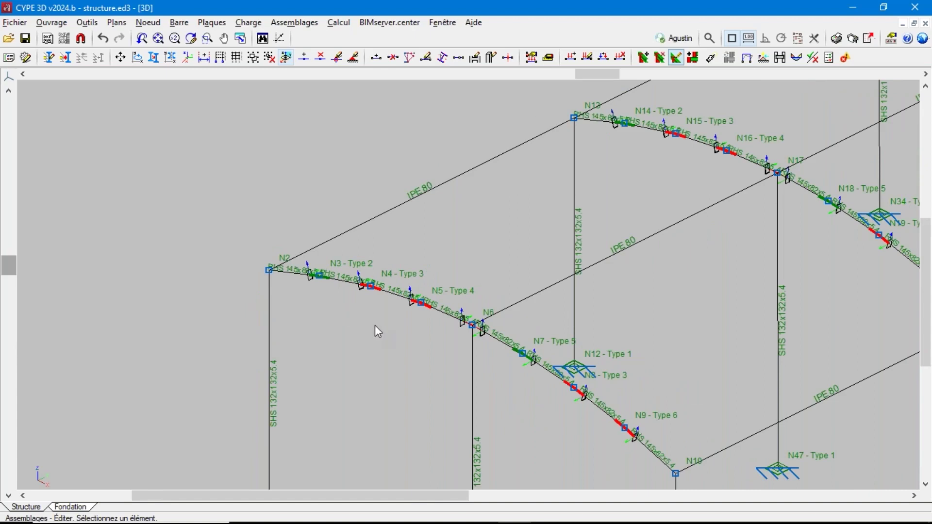
scroll(375, 320, "down", 1)
scroll(117, 207, "down", 2)
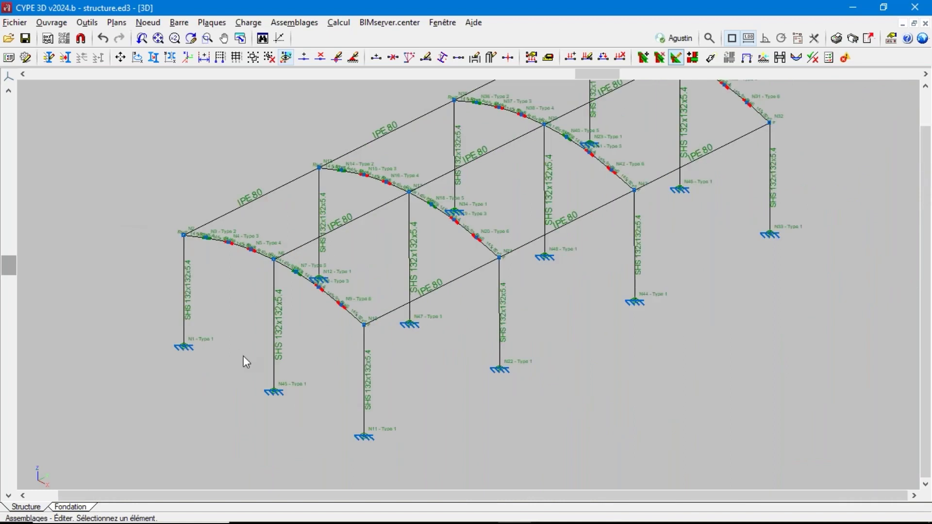
scroll(243, 356, "down", 1)
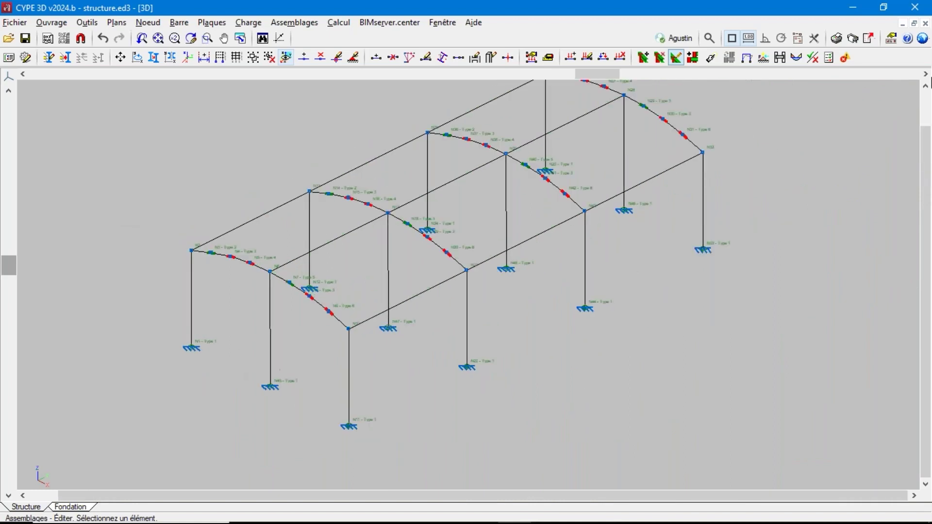
left_click(839, 44)
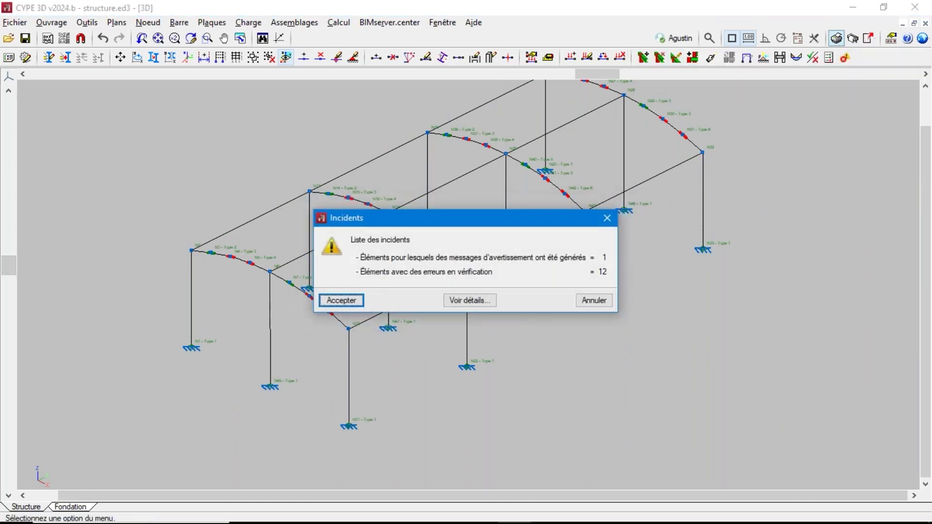
left_click(341, 300)
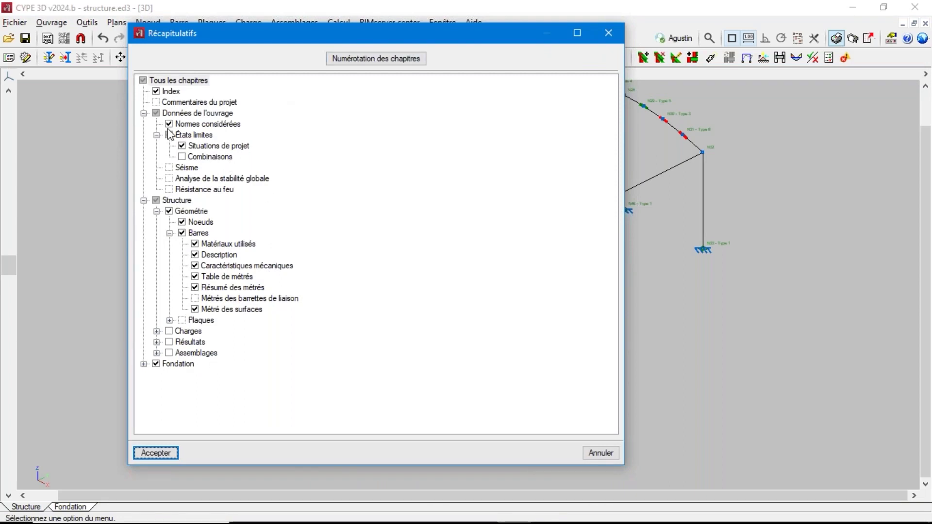
left_click(182, 157)
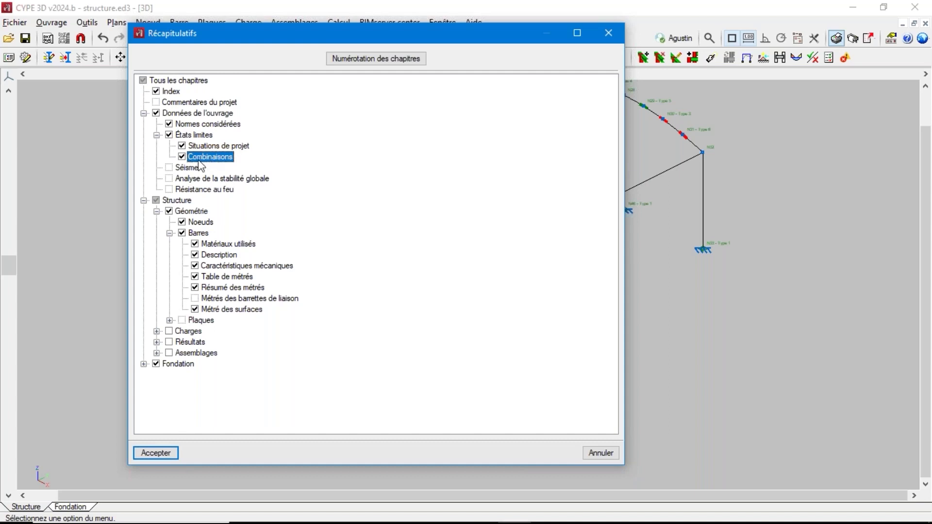
left_click(169, 331)
left_click(169, 341)
left_click(169, 353)
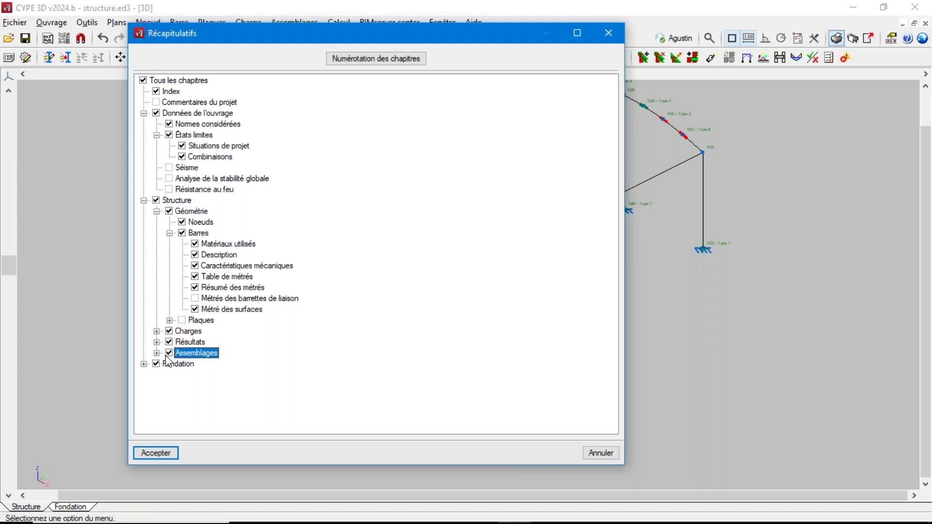
left_click(156, 452)
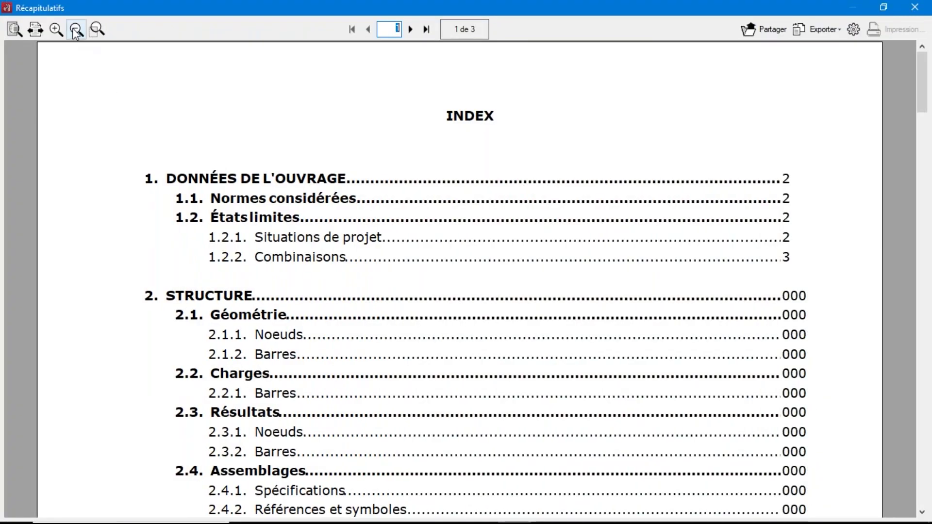
Step: Review the report's index and project data pages, and close the report and its chapter selection
left_click(75, 29)
left_click(76, 30)
scroll(374, 148, "down", 5)
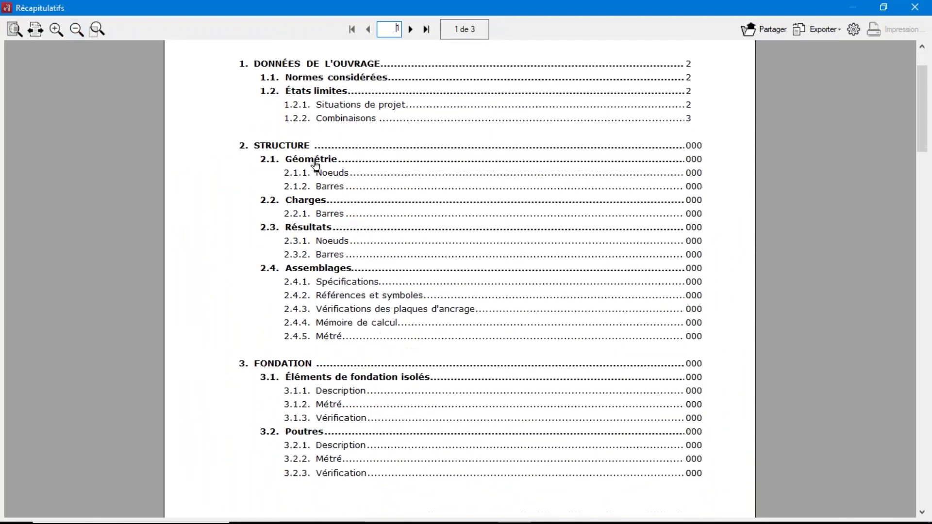
scroll(363, 214, "down", 10)
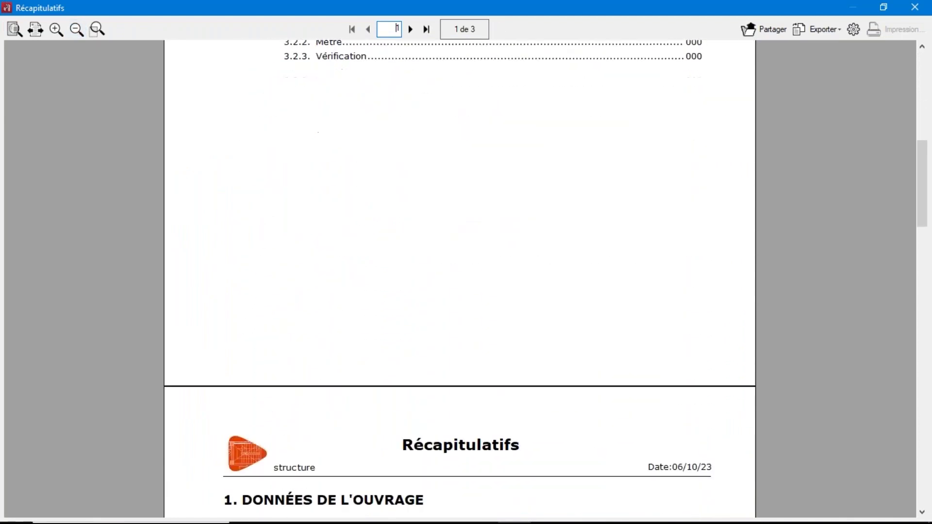
scroll(359, 209, "down", 5)
scroll(359, 211, "up", 8)
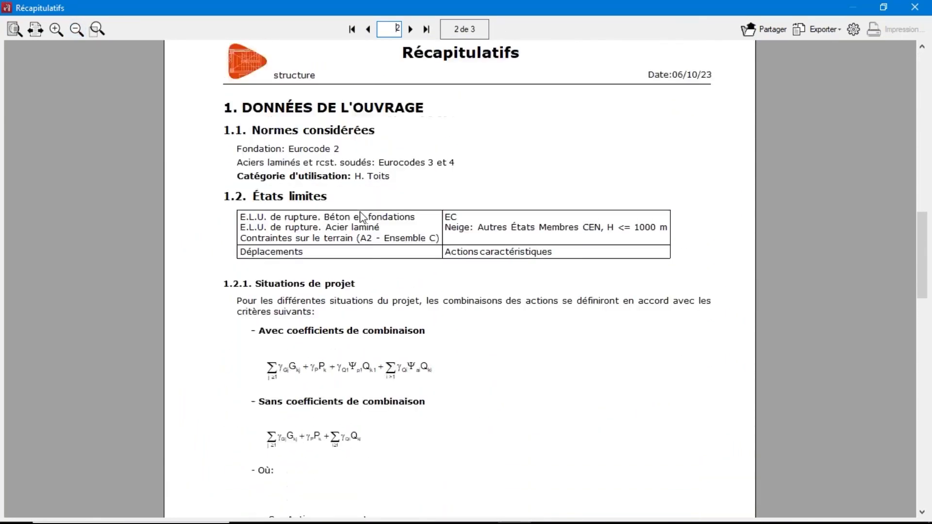
scroll(359, 214, "up", 5)
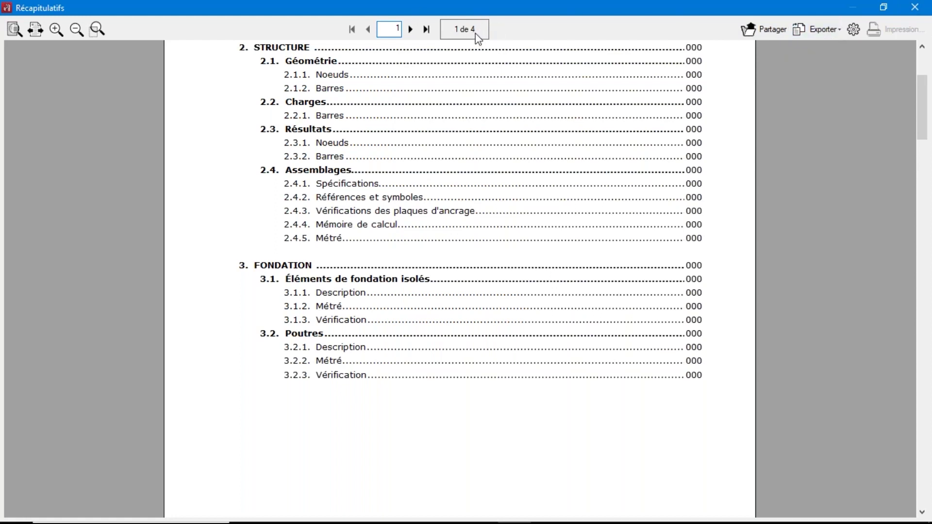
left_click(921, 5)
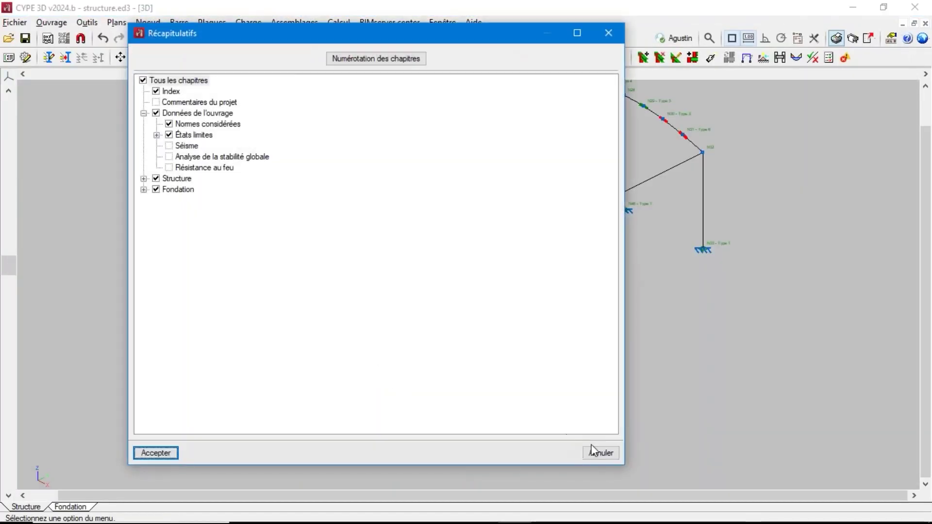
left_click(593, 451)
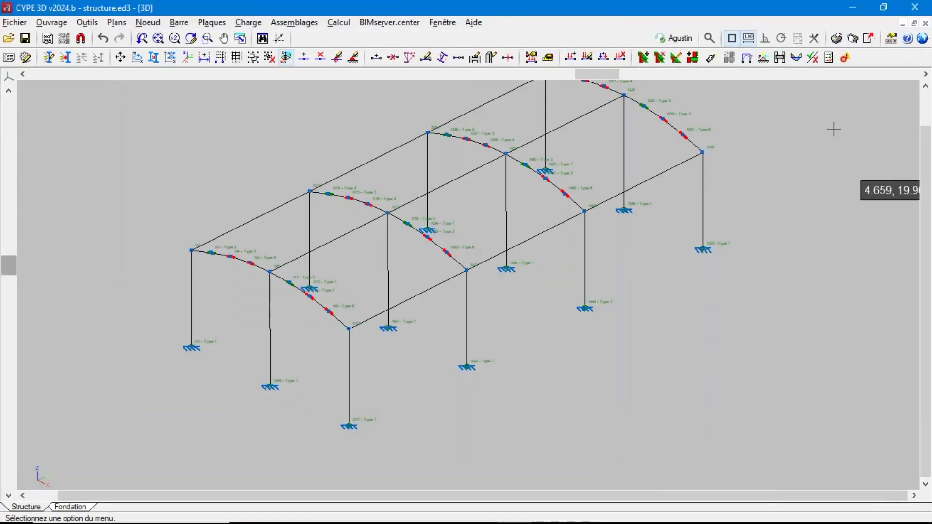
Step: Start the project drawings despite the incidents and add a Structure 3D drawing of the 3D and 2D views at scale 1:100
left_click(854, 40)
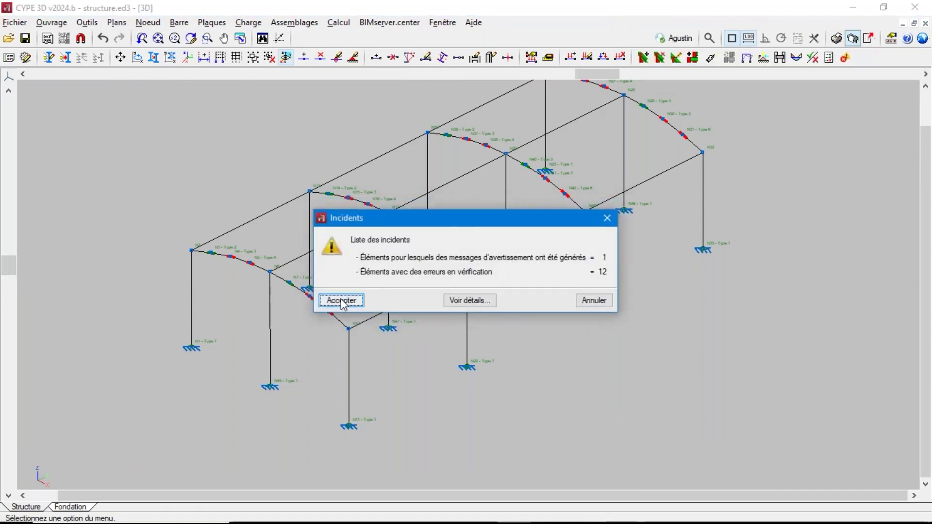
left_click(342, 300)
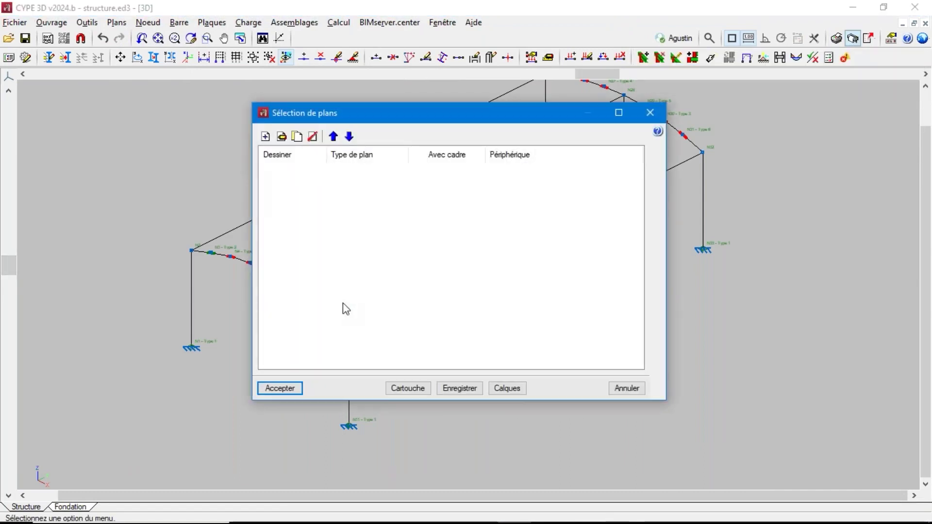
left_click(266, 136)
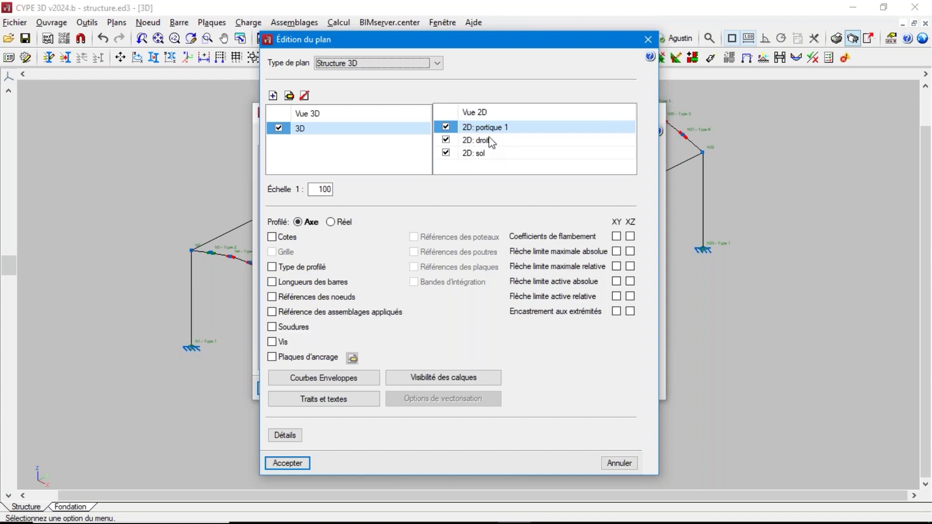
left_click(285, 463)
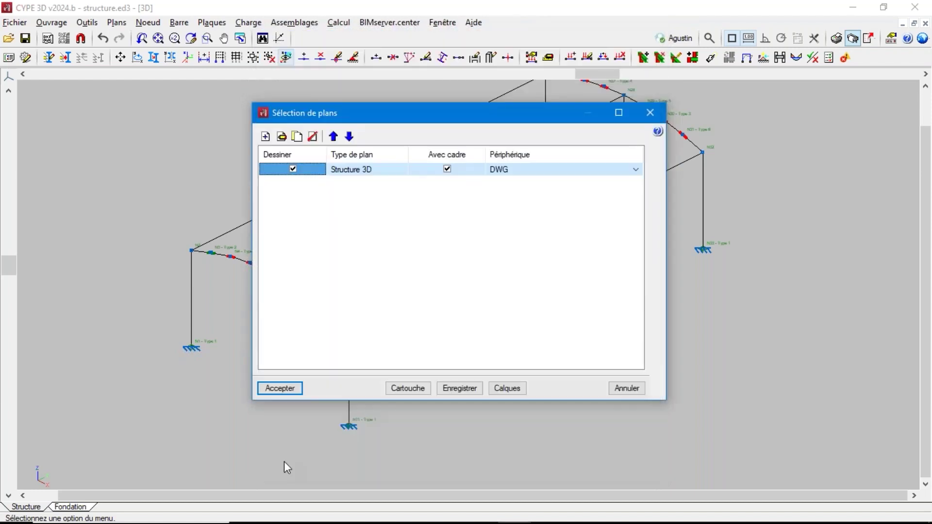
Step: Add a Vue en plan de la fondation drawing at scale 1/50 to the drawing selection and generate the sheets
left_click(265, 137)
left_click(367, 63)
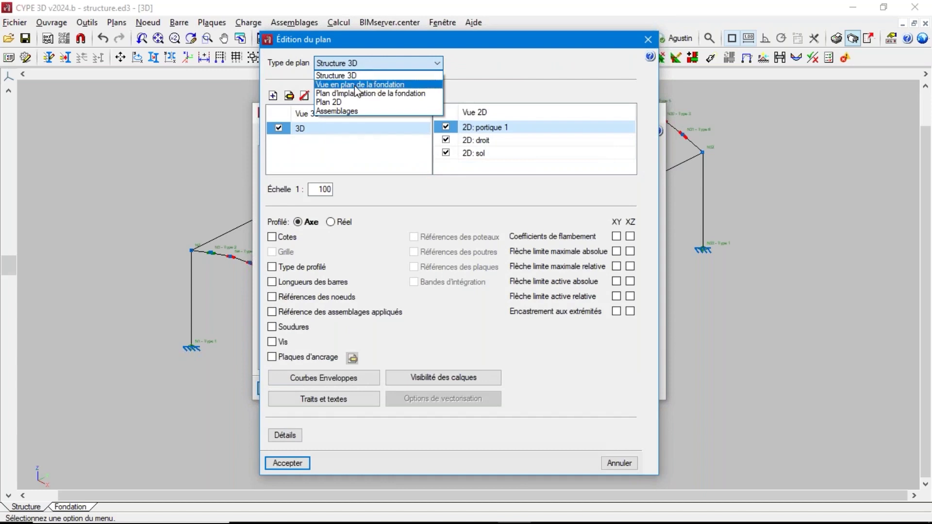
left_click(358, 85)
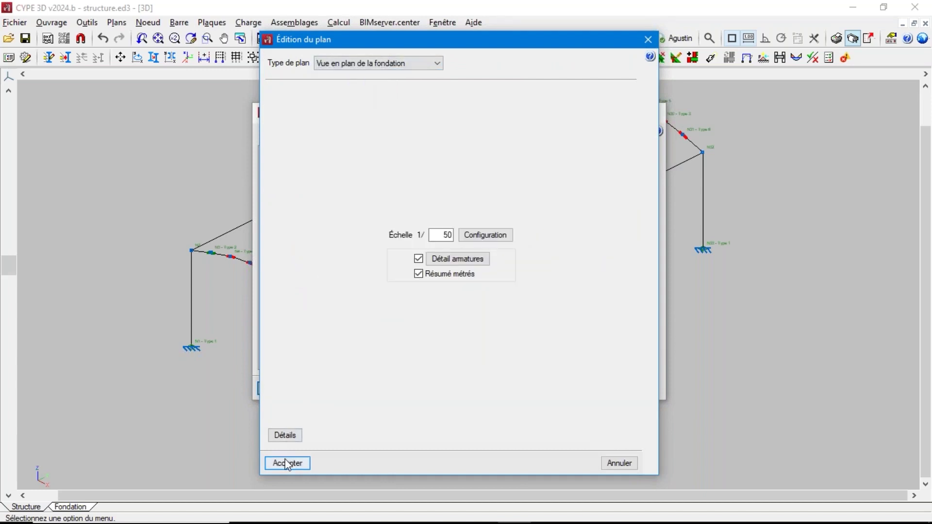
left_click(287, 463)
left_click(288, 393)
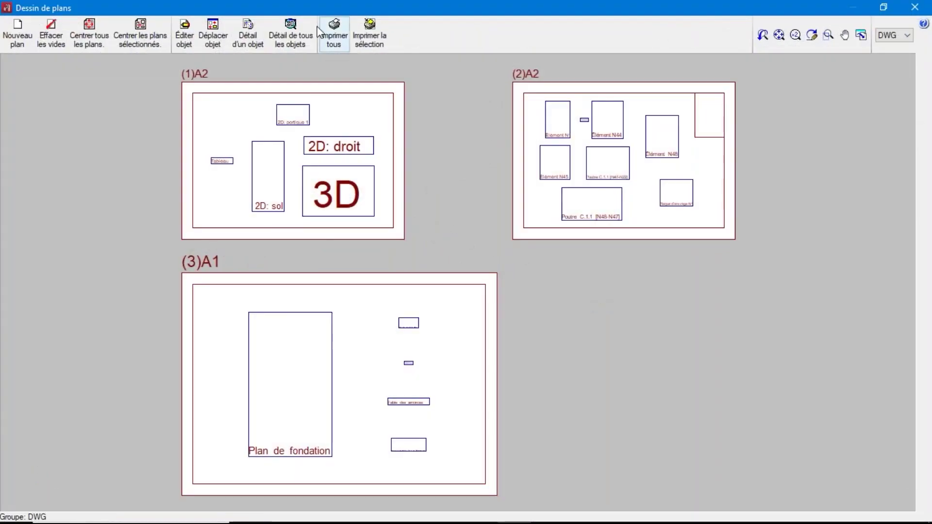
Step: Show all drawing objects in full detail and examine the 3D and 2D structure views on the first A2 sheet
left_click(291, 33)
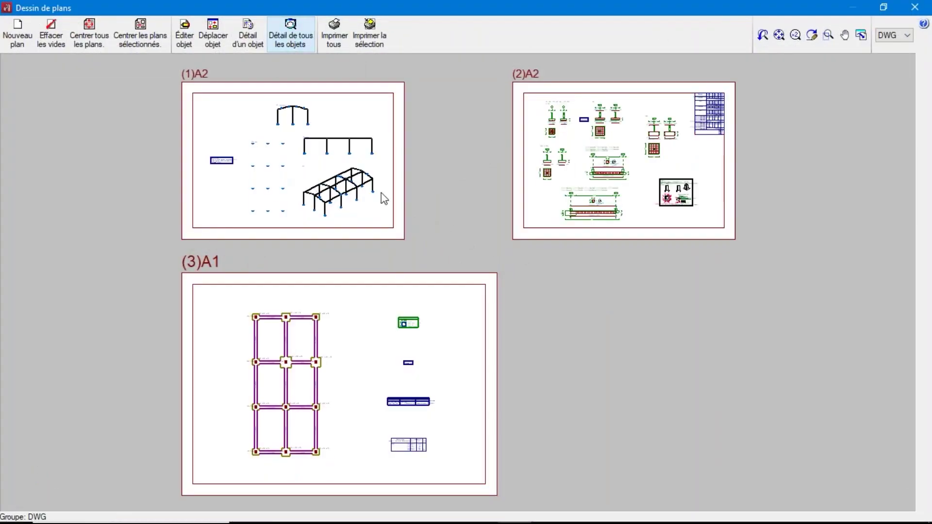
scroll(380, 194, "up", 6)
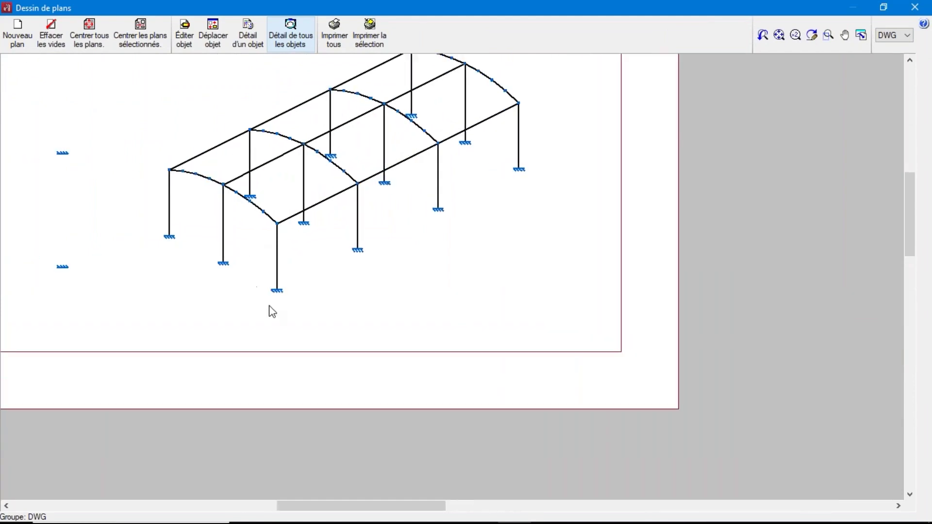
scroll(272, 311, "down", 3)
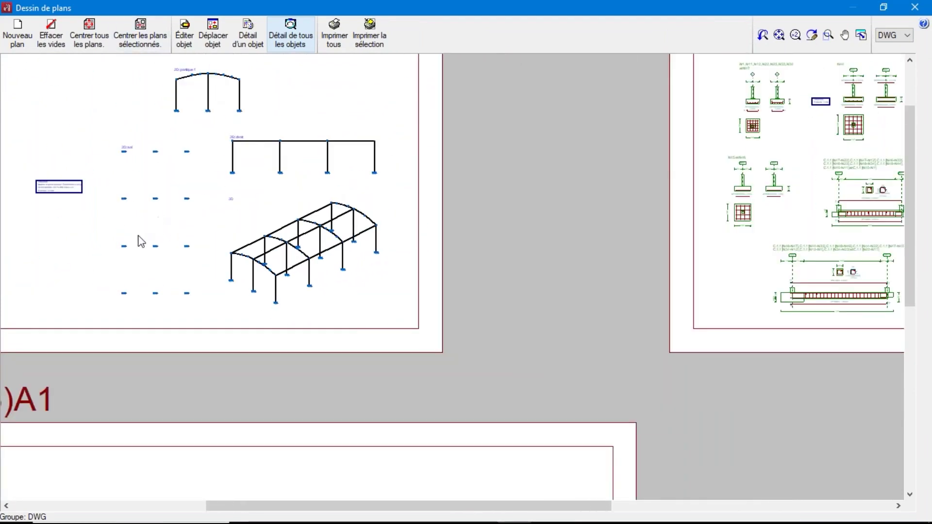
scroll(140, 242, "down", 2)
Step: Examine the footing details on the second A2 sheet, focusing on the dimensions and reinforcement of footing N48
scroll(572, 191, "up", 4)
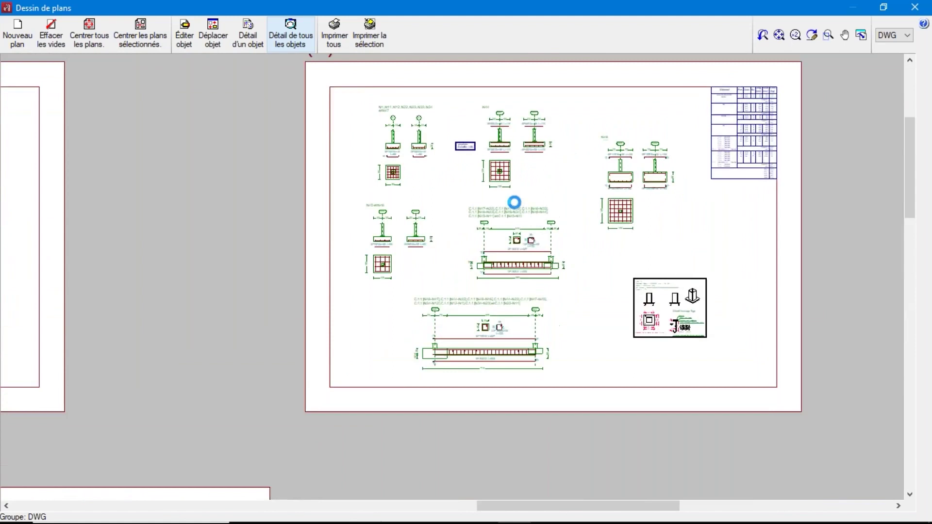
scroll(513, 202, "up", 2)
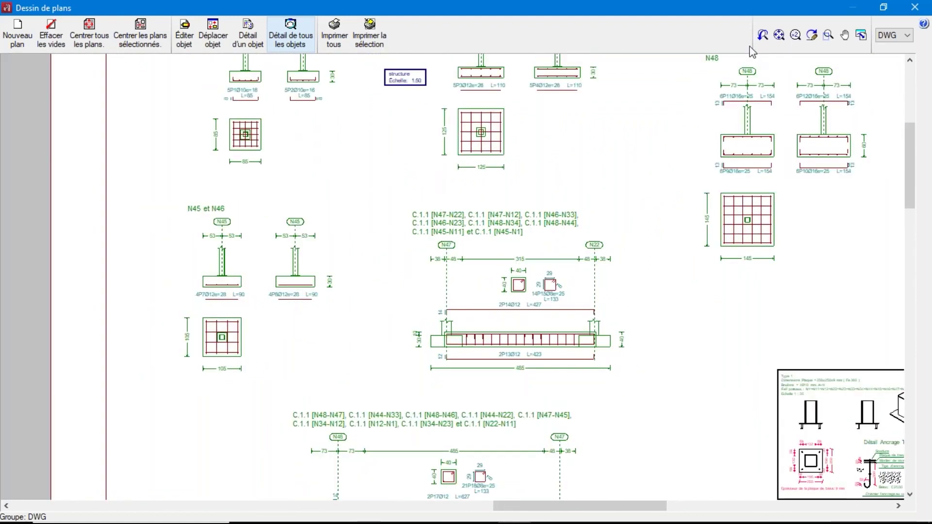
left_click(845, 35)
mouse_move(553, 162)
left_mouse_down()
mouse_move(545, 216)
mouse_move(553, 269)
mouse_move(439, 245)
mouse_move(417, 187)
left_mouse_up()
scroll(759, 170, "up", 3)
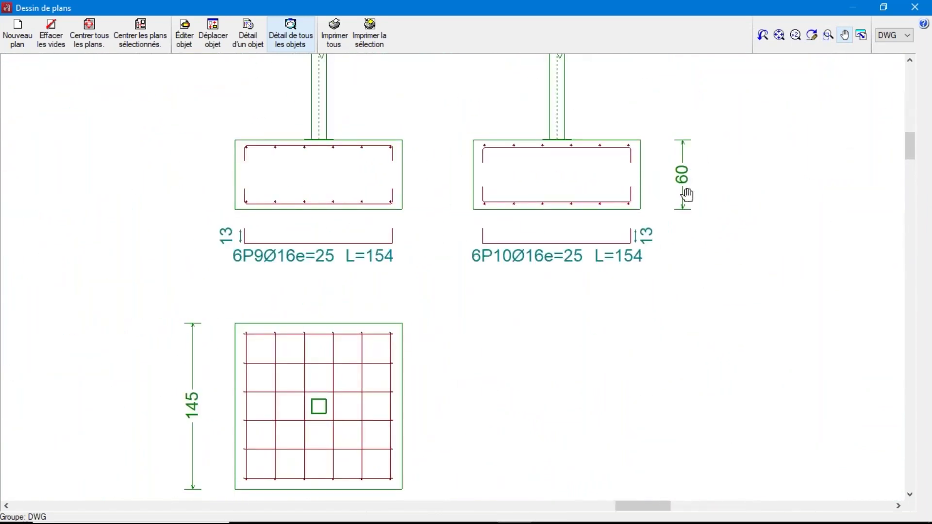
mouse_move(679, 176)
left_mouse_down()
mouse_move(671, 270)
mouse_move(677, 260)
left_mouse_up()
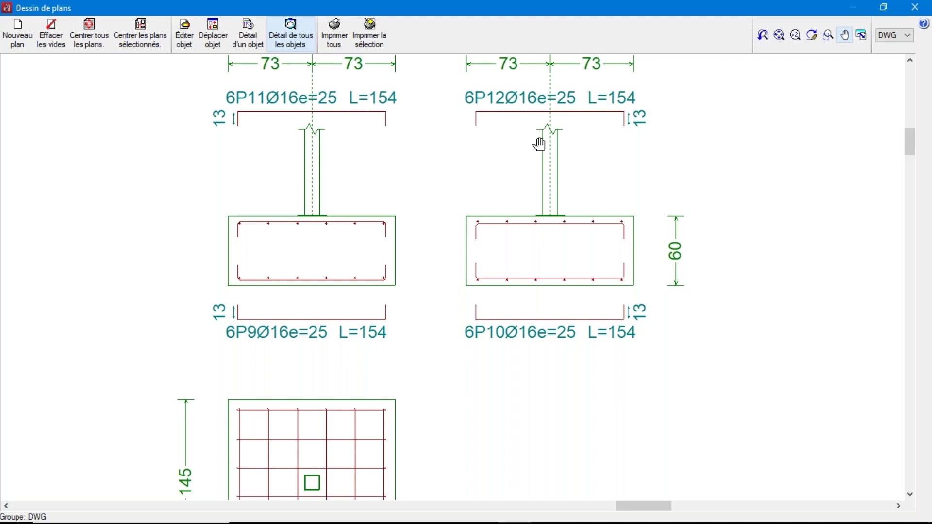
Step: Examine the tie beam reinforcement details and the Type 1 anchor plate detail on the second A2 sheet
scroll(537, 141, "down", 4)
left_click_drag(401, 241, 493, 152)
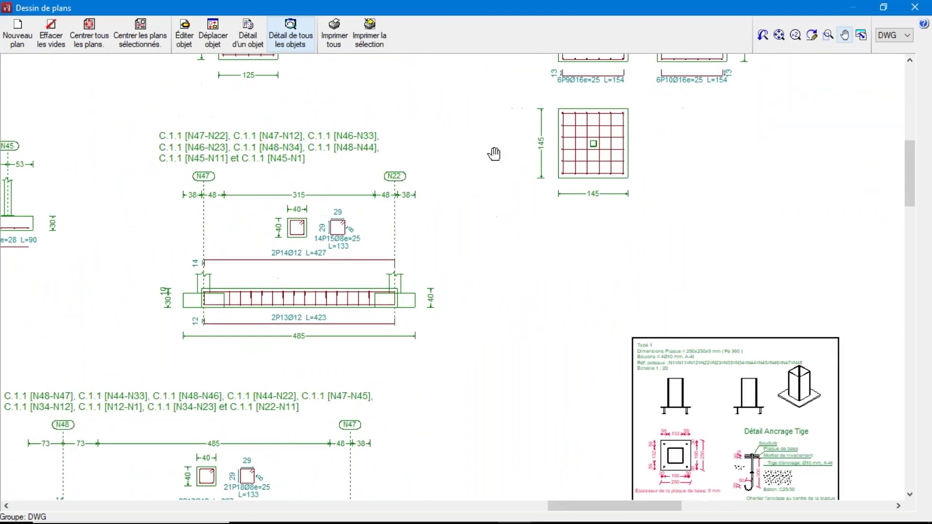
left_click_drag(324, 284, 507, 154)
scroll(507, 153, "down", 2)
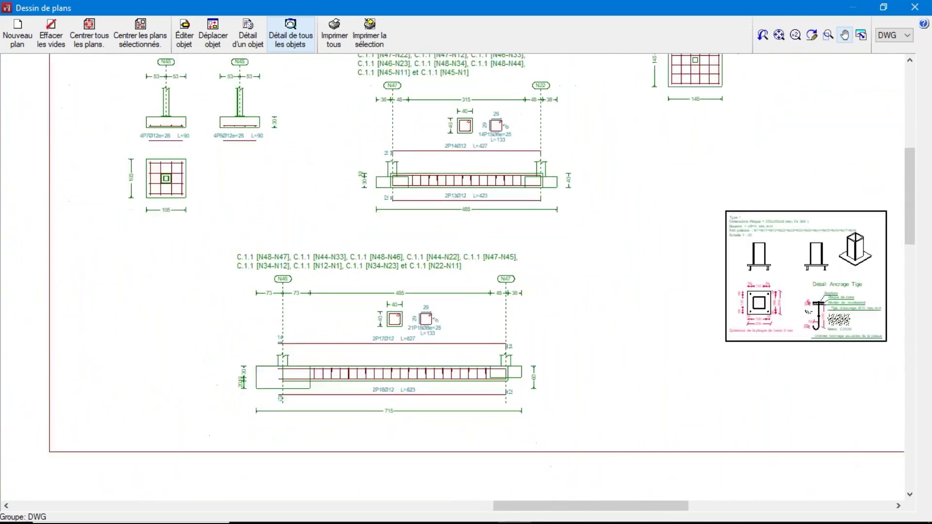
scroll(537, 183, "down", 1)
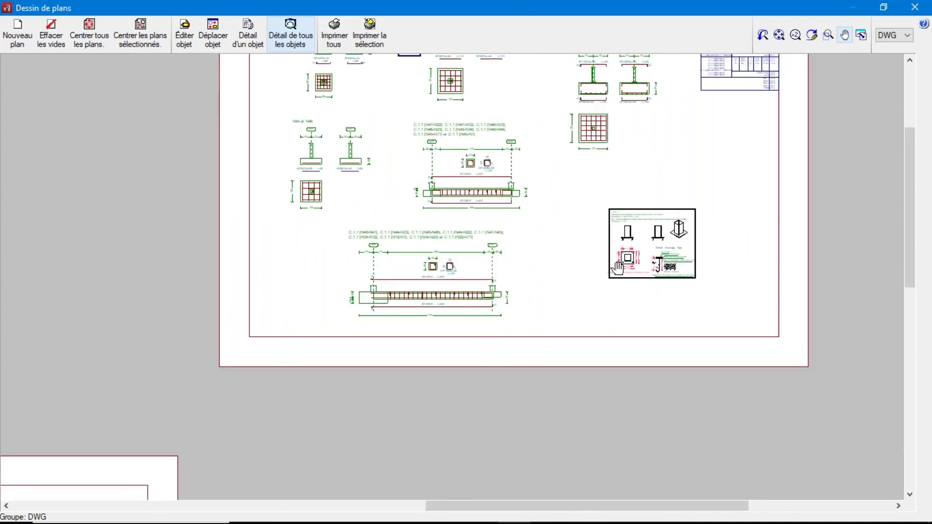
scroll(631, 269, "up", 2)
scroll(451, 233, "down", 3)
Step: Examine the foundation plan and its tables on the A1 sheet, and close the drawing sheets and the drawing selection
left_click_drag(451, 234, 144, 392)
scroll(144, 392, "up", 2)
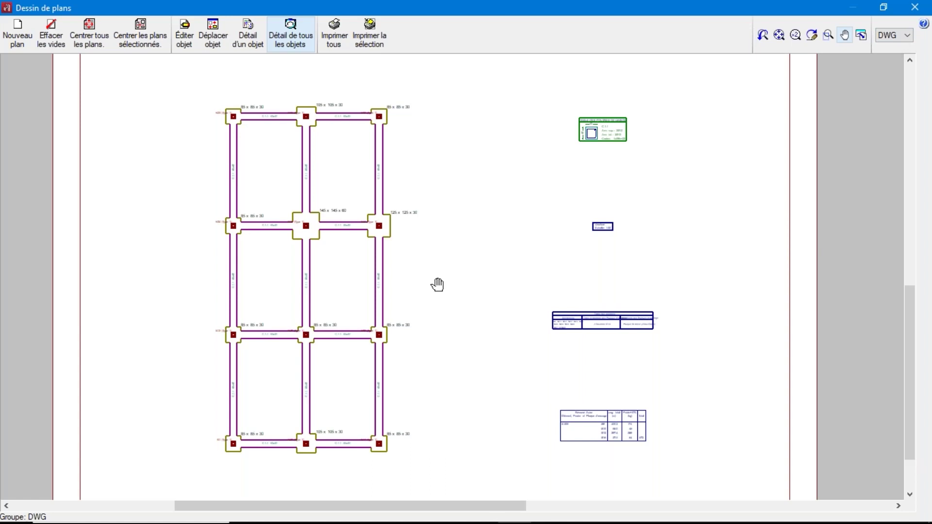
scroll(437, 281, "down", 3)
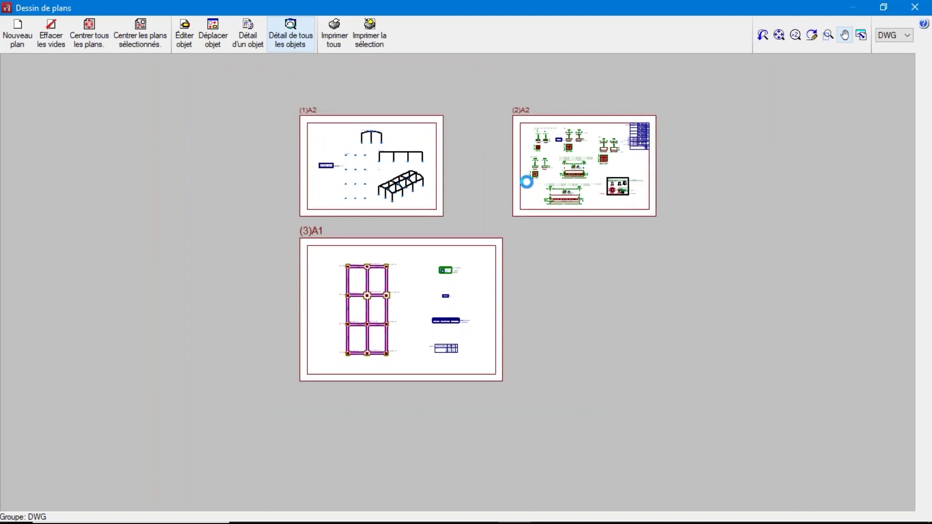
scroll(526, 181, "up", 1)
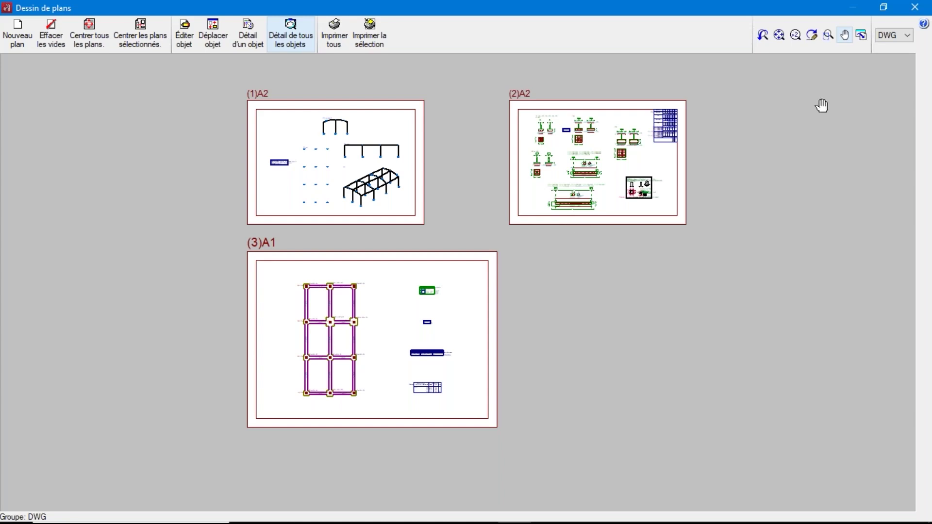
left_click(915, 7)
left_click(623, 390)
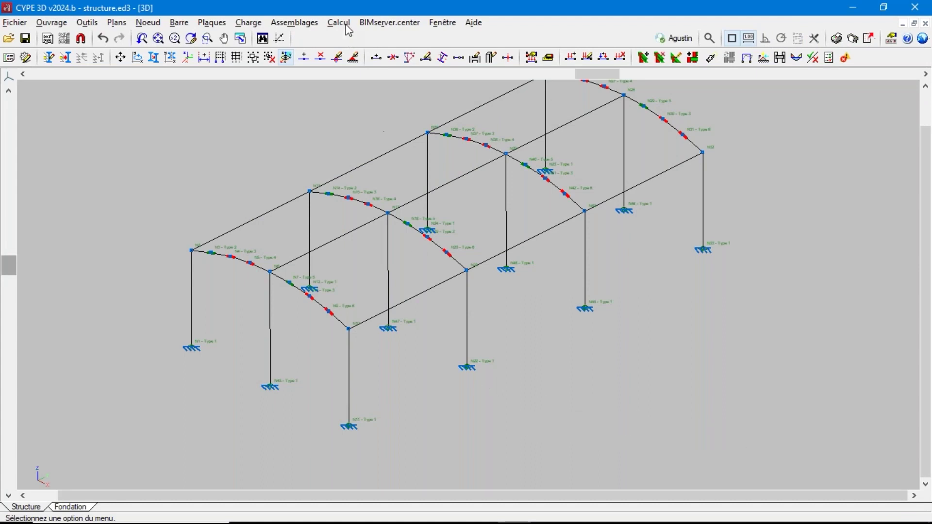
Step: Start linking the job to BIMserver.center through a new project named structure
left_click(367, 29)
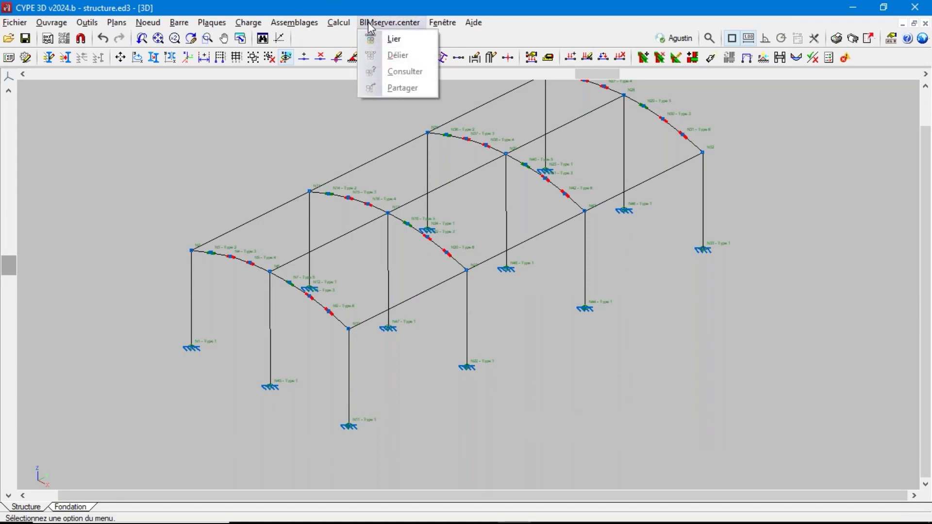
left_click(397, 39)
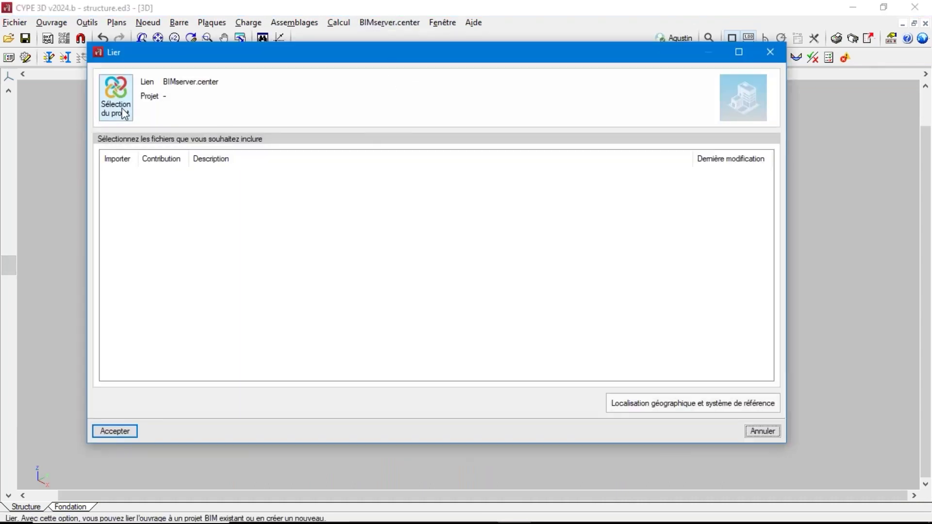
left_click(125, 114)
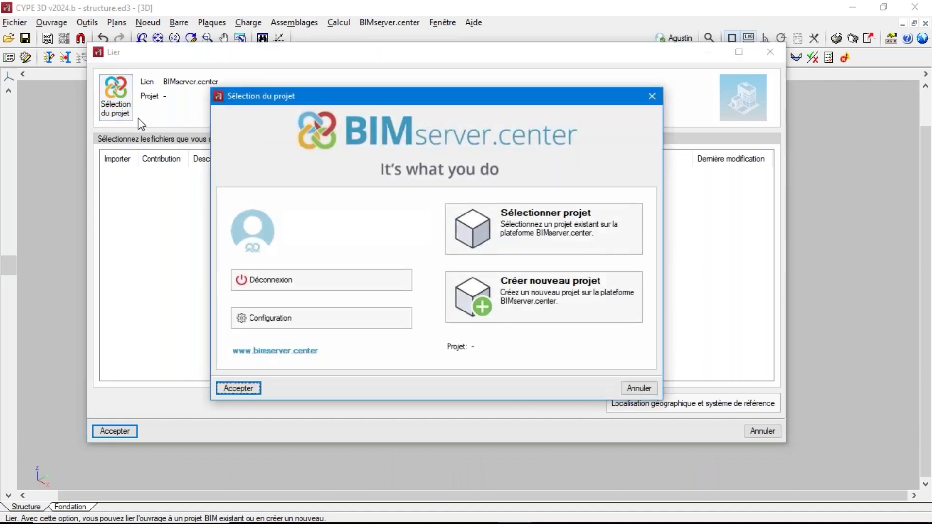
left_click(552, 295)
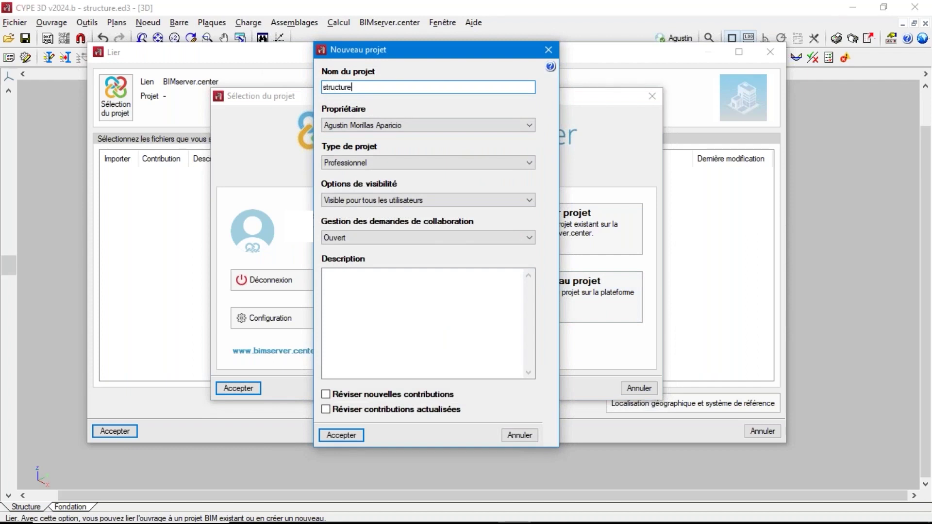
Step: Set the new project's type to Évaluation and its collaboration request management to Fermé
left_click(354, 162)
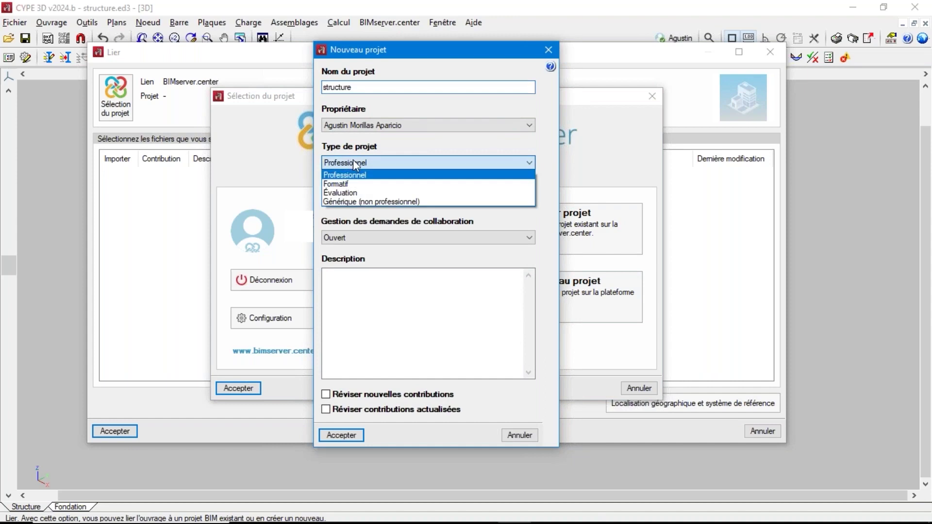
left_click(353, 194)
left_click(351, 201)
left_click(357, 235)
left_click(354, 238)
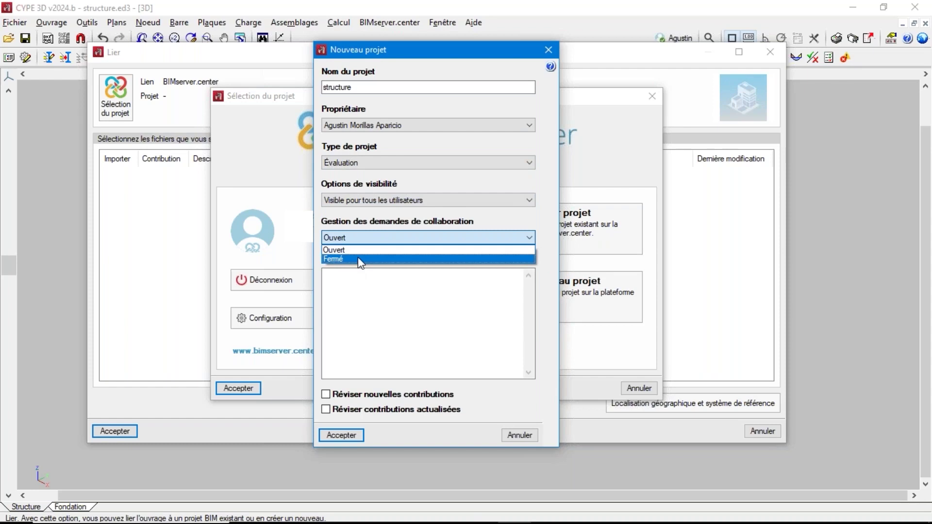
left_click(357, 258)
Step: Enable the review of new and updated contributions, create the BIMserver.center project and link the job to it
left_click(348, 393)
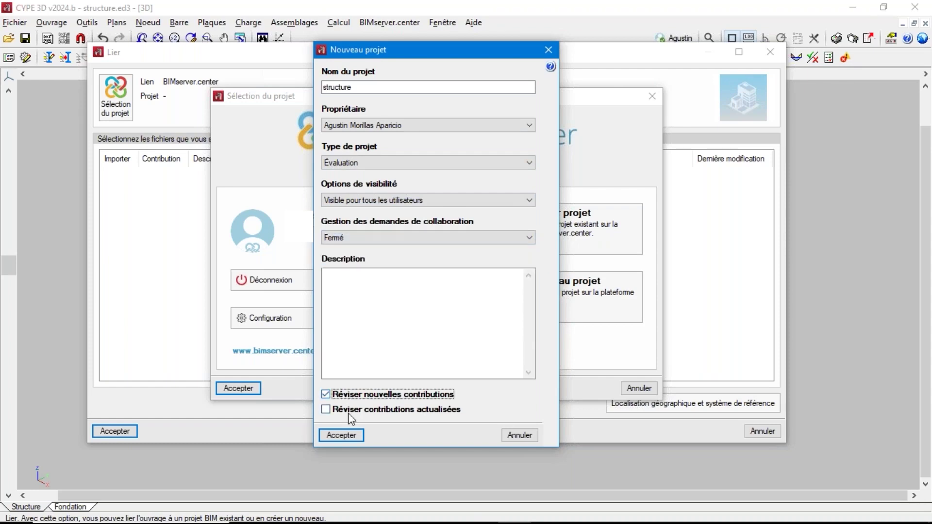
left_click(350, 412)
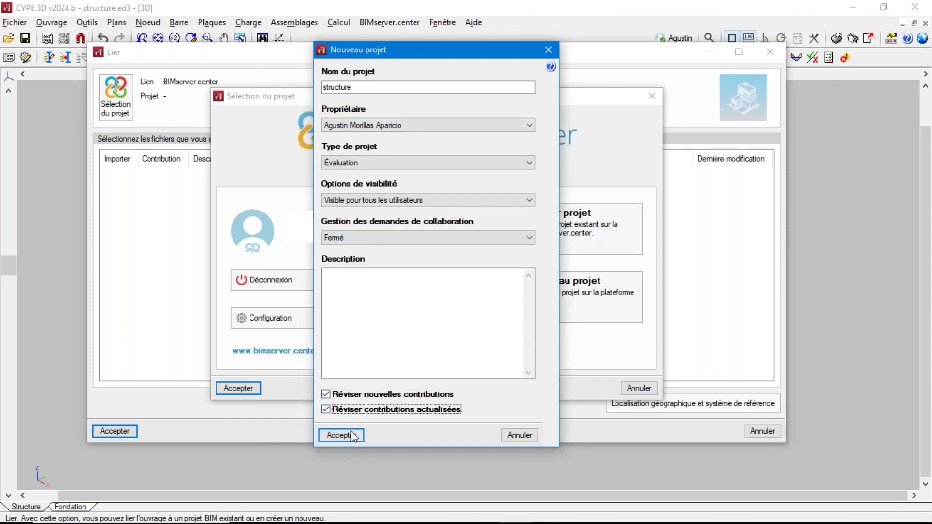
left_click(343, 431)
left_click(241, 391)
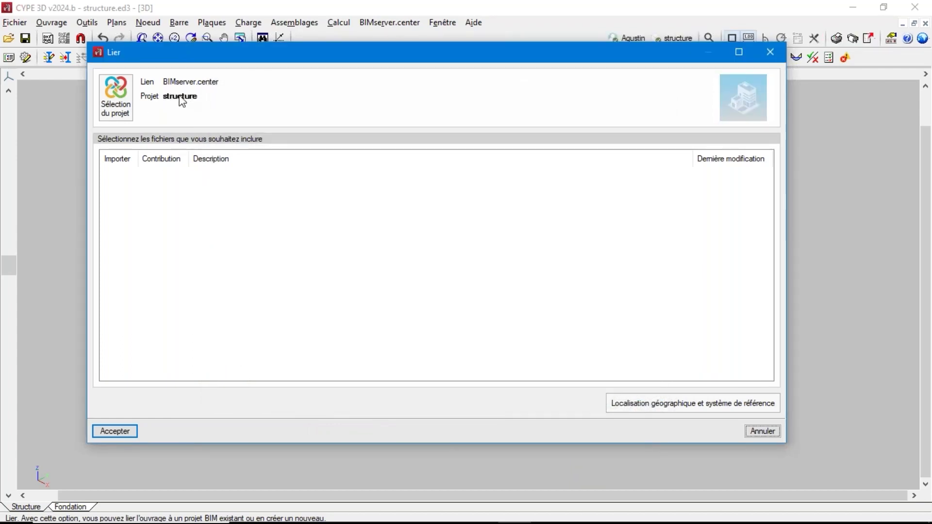
left_click(132, 430)
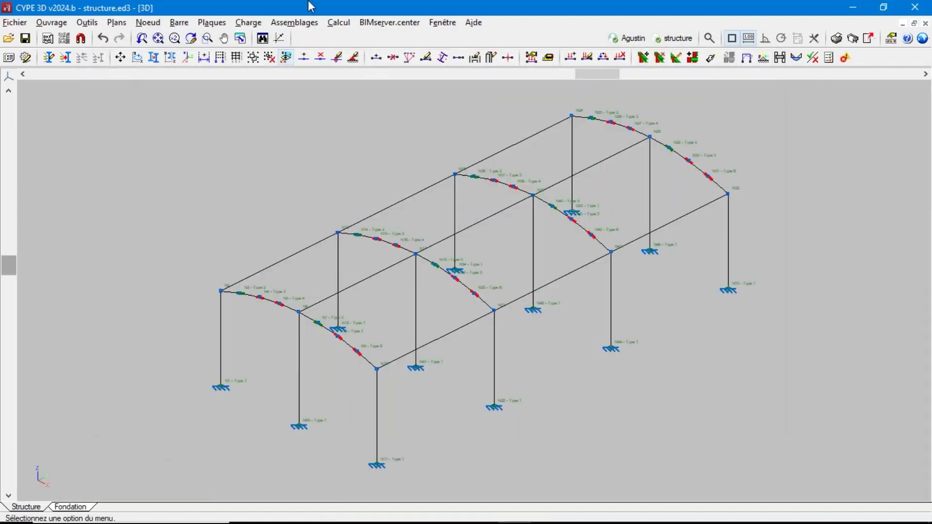
Step: Try to share the job with the BIMserver.center project as a contribution named Structure, exporting the forces for connection design
left_click(389, 23)
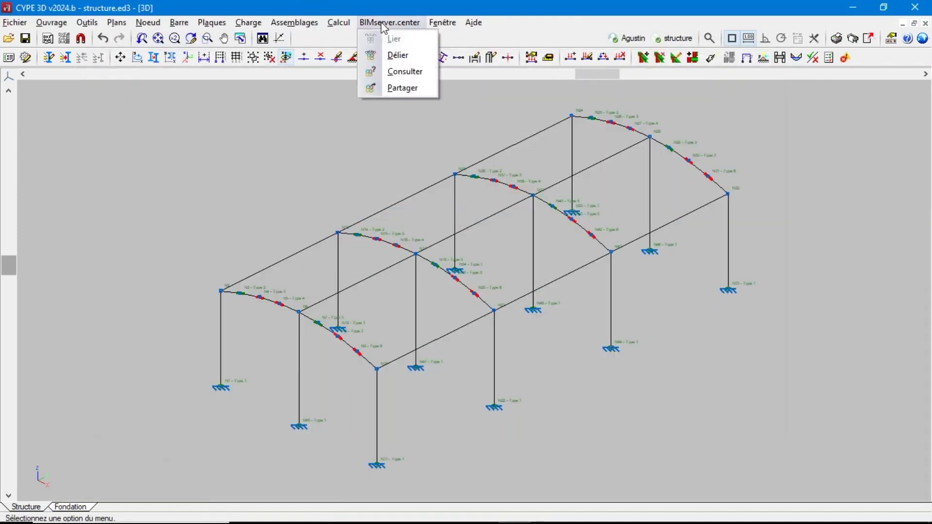
left_click(397, 89)
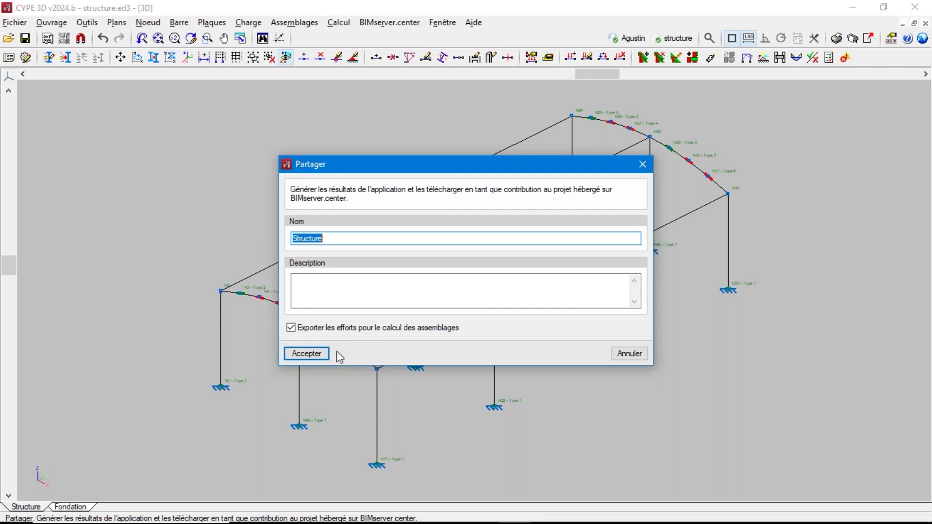
left_click(304, 353)
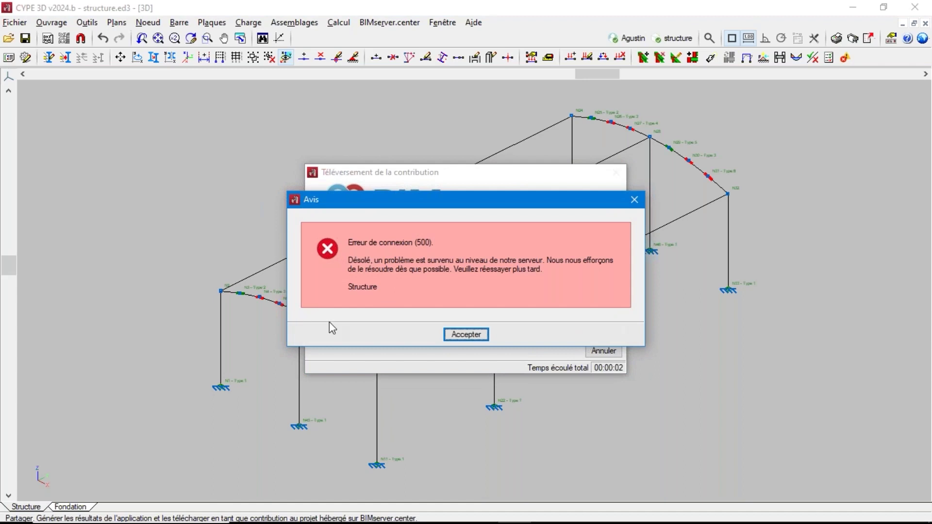
left_click(466, 335)
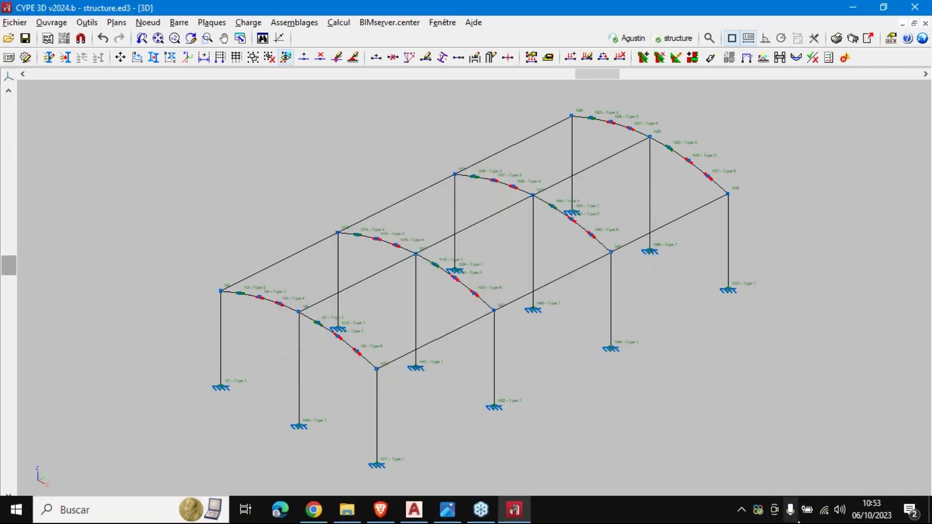
Step: Check the account connection and the synchronised project list in BIMserver.center Sync
left_click(757, 509)
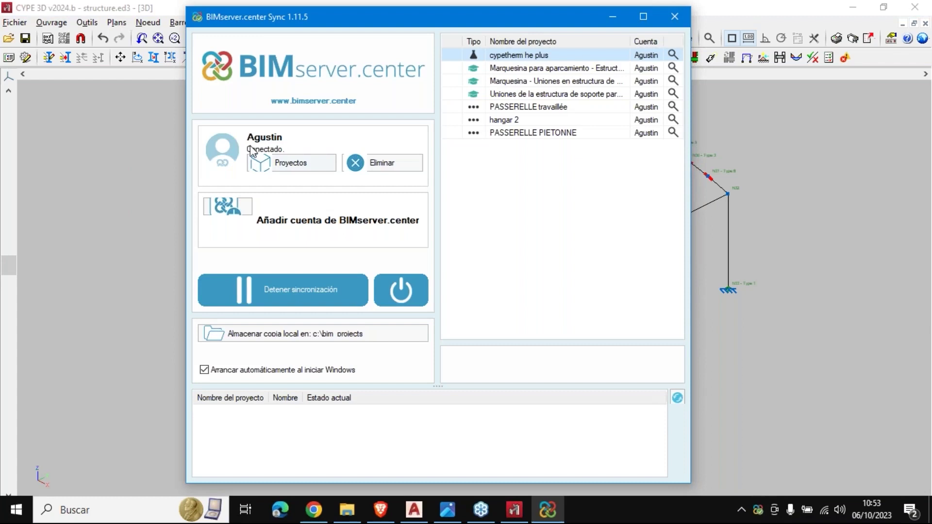
left_click(674, 16)
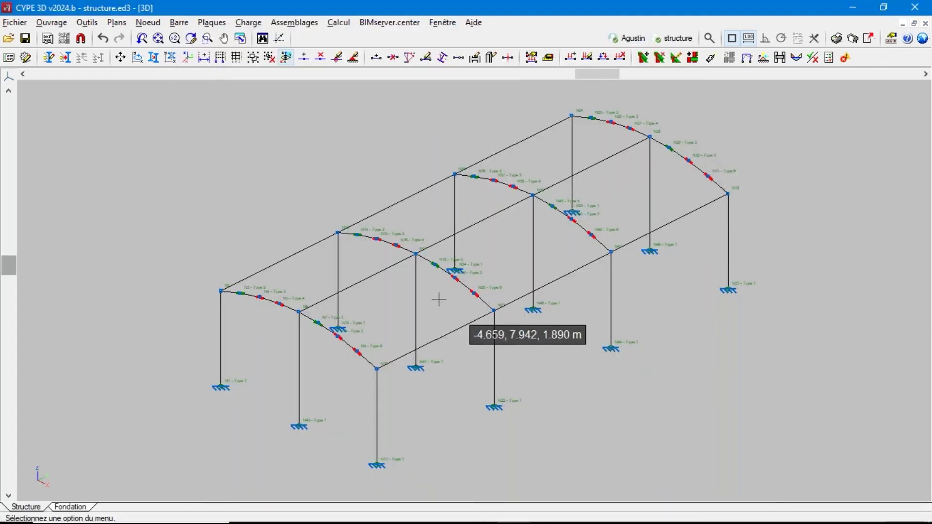
scroll(438, 301, "down", 1)
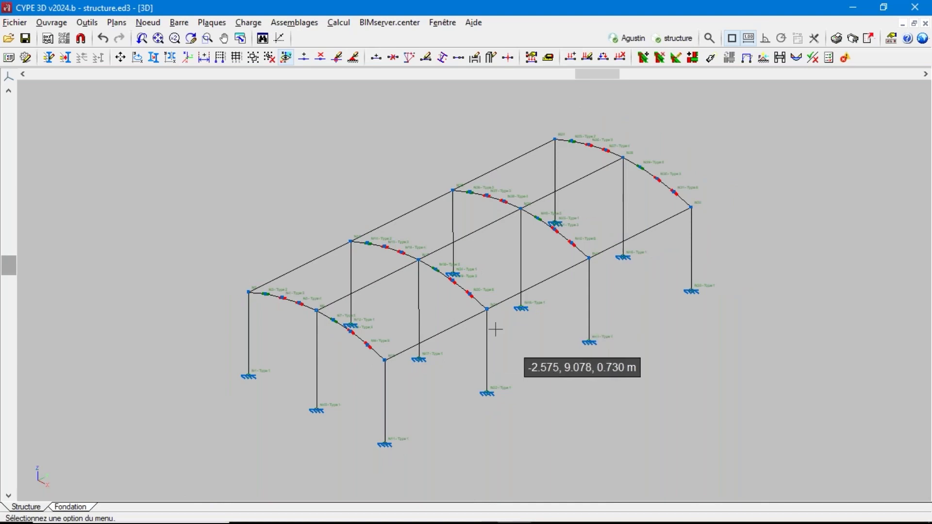
left_click(383, 23)
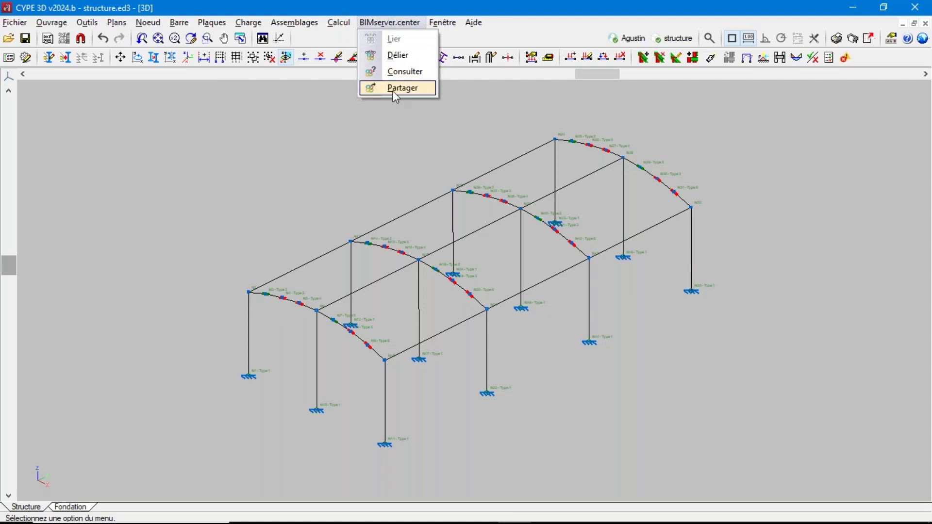
left_click(443, 127)
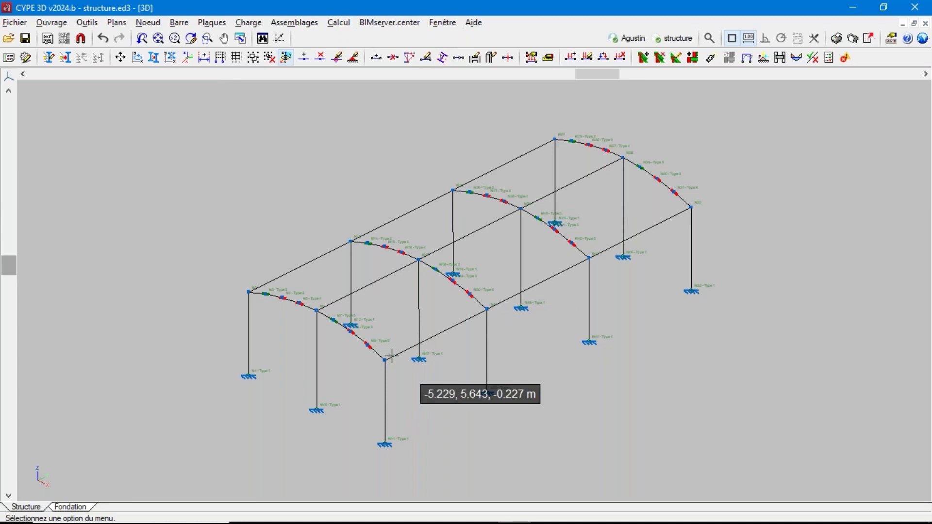
left_click(854, 10)
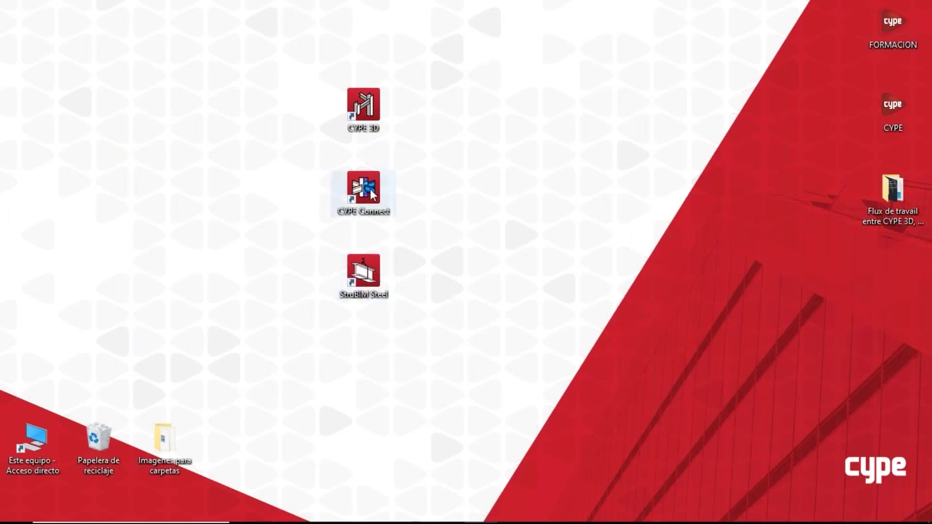
double_click(370, 291)
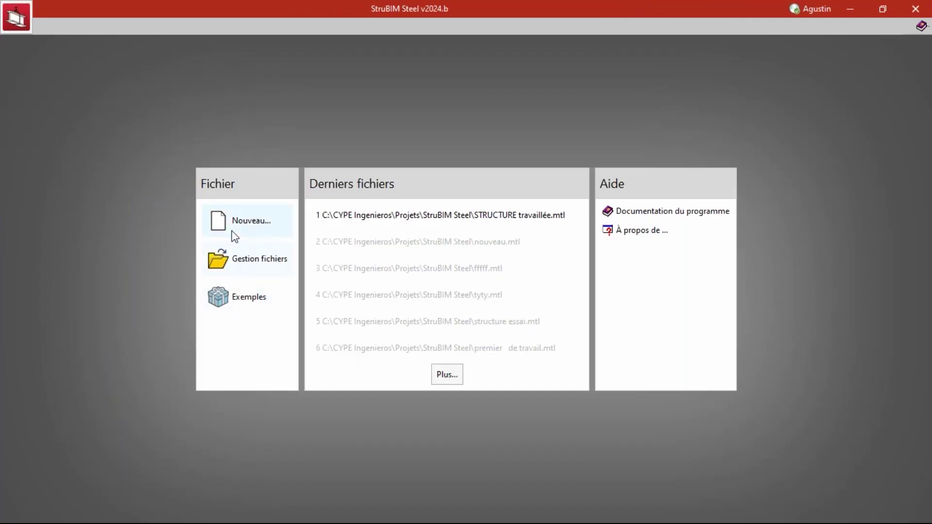
left_click(234, 233)
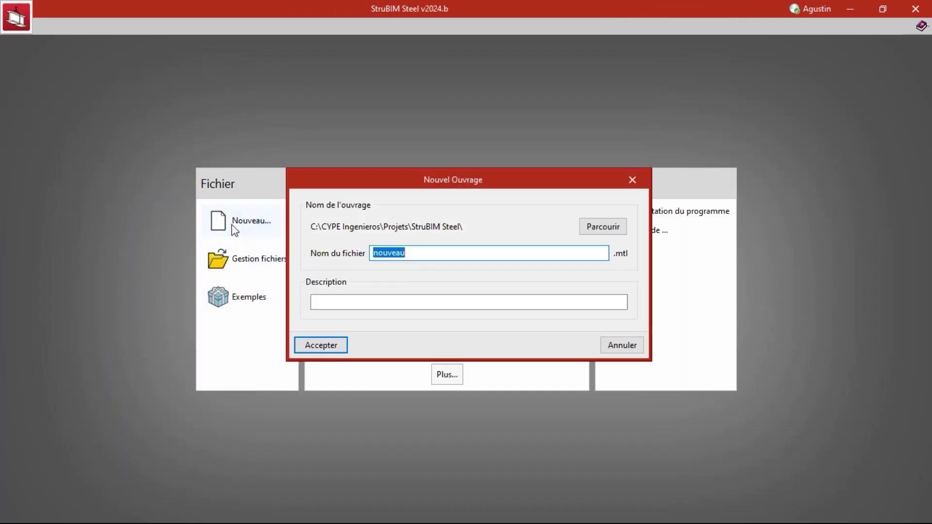
type("structure")
key("Tab")
key("Return")
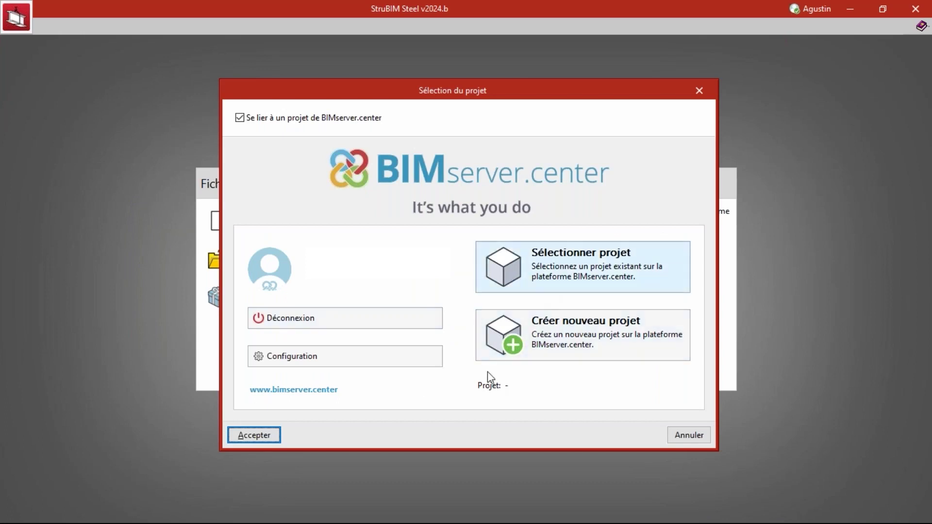
left_click(571, 272)
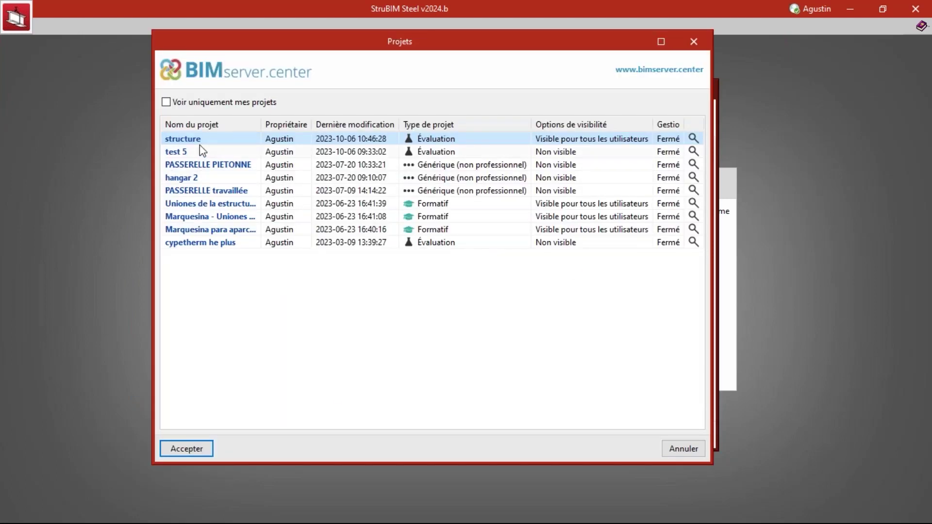
left_click(208, 192)
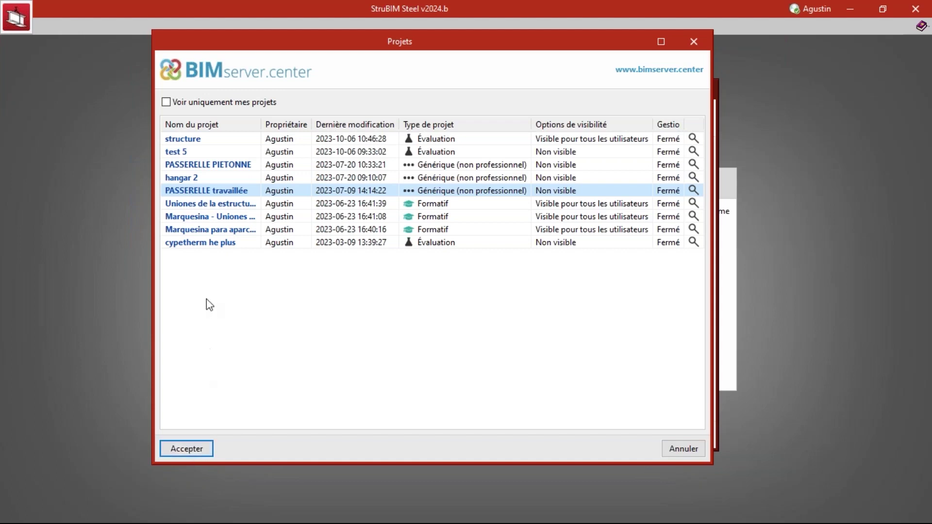
left_click(182, 445)
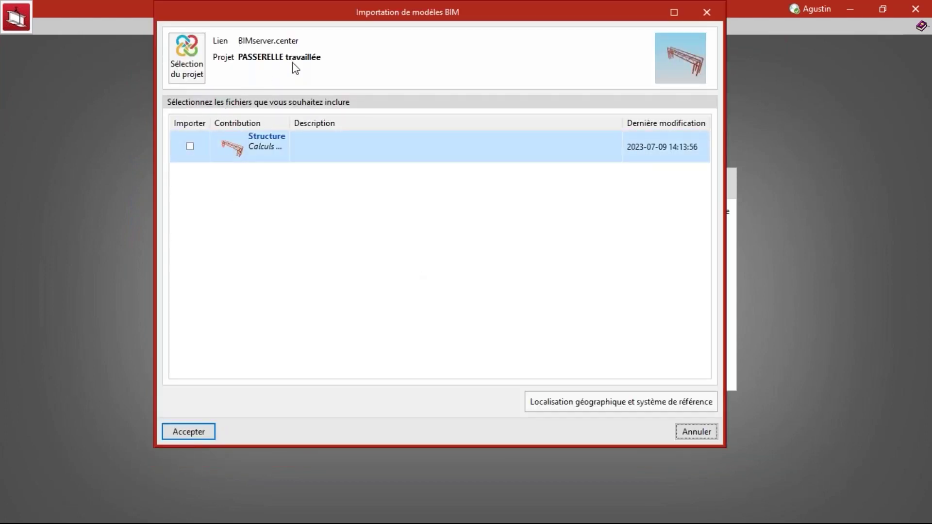
left_click(701, 13)
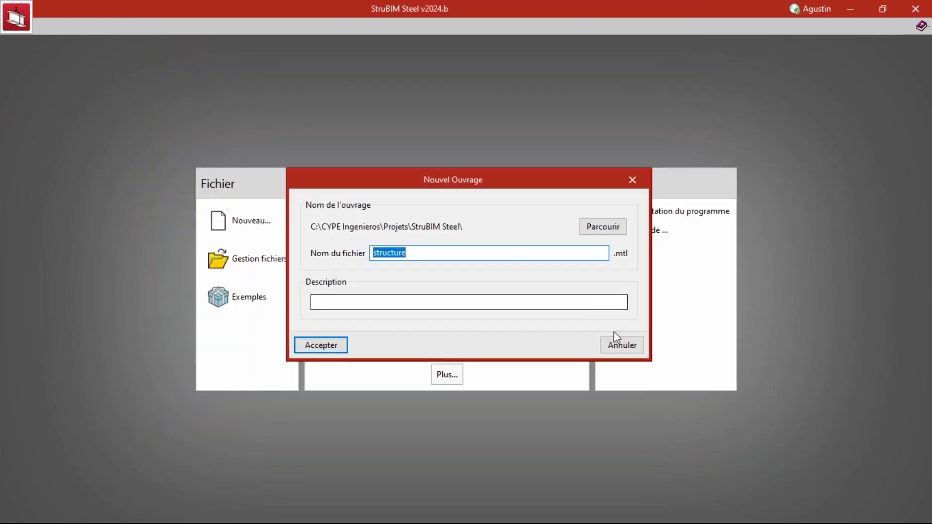
left_click(306, 352)
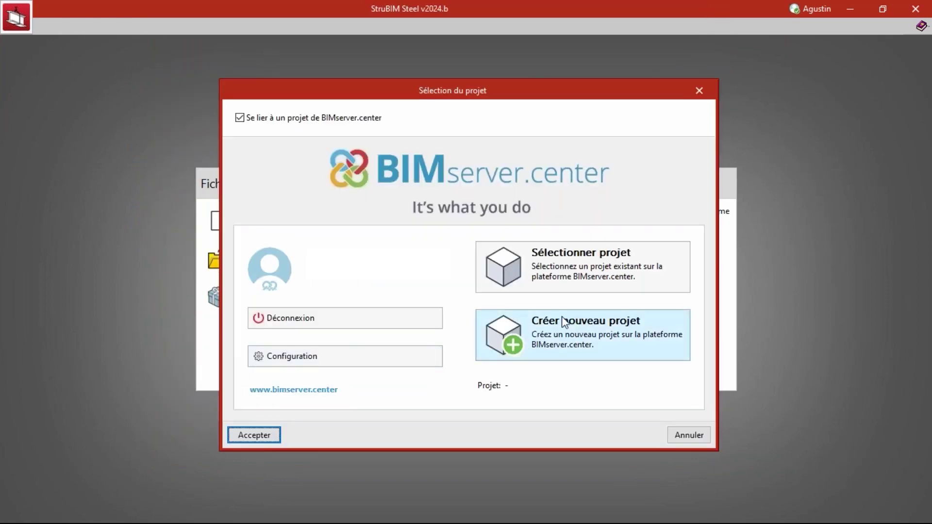
left_click(549, 267)
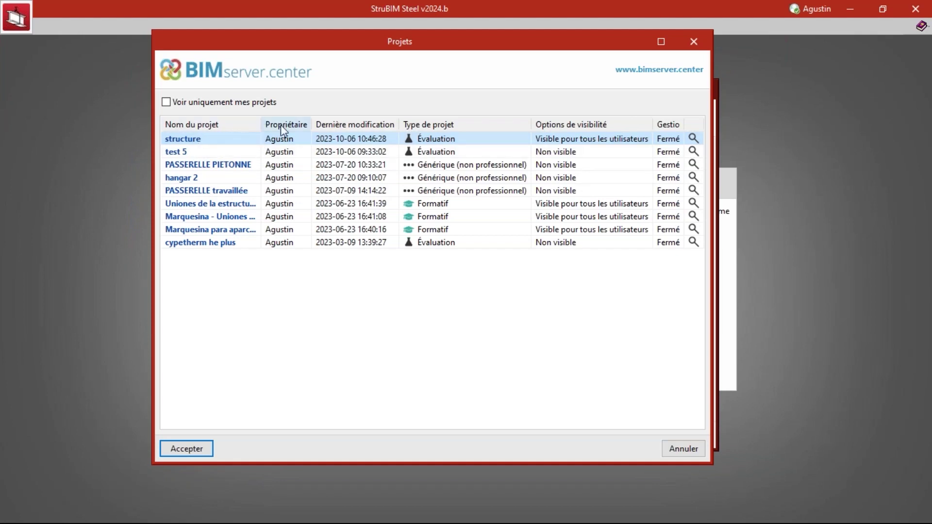
left_click(704, 45)
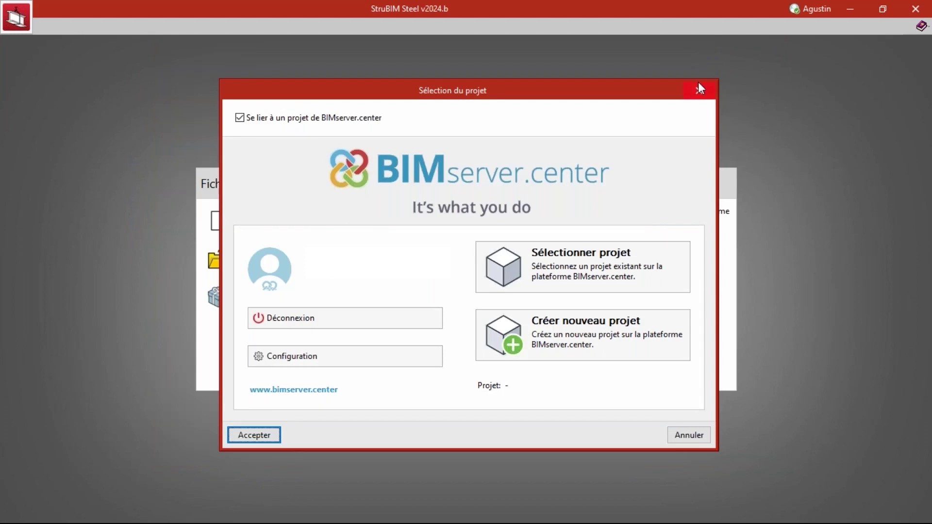
left_click(698, 82)
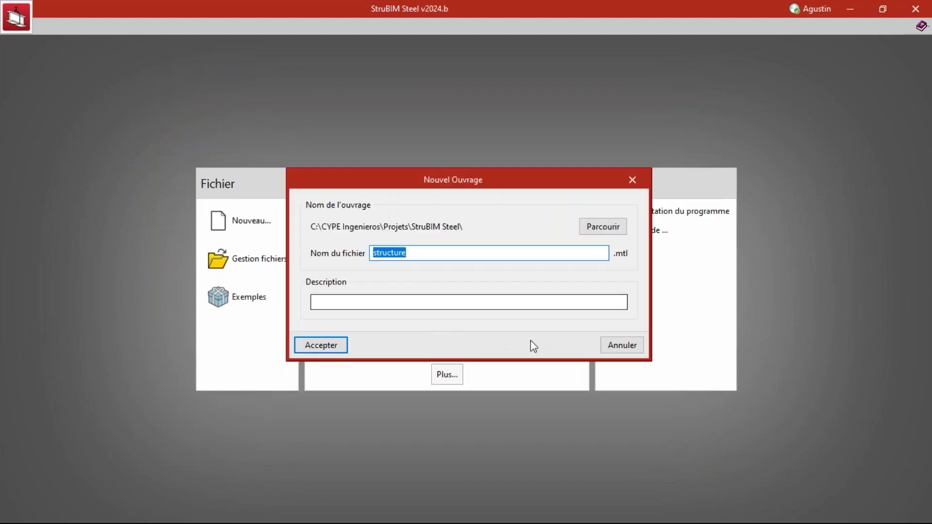
left_click(623, 343)
left_click(914, 9)
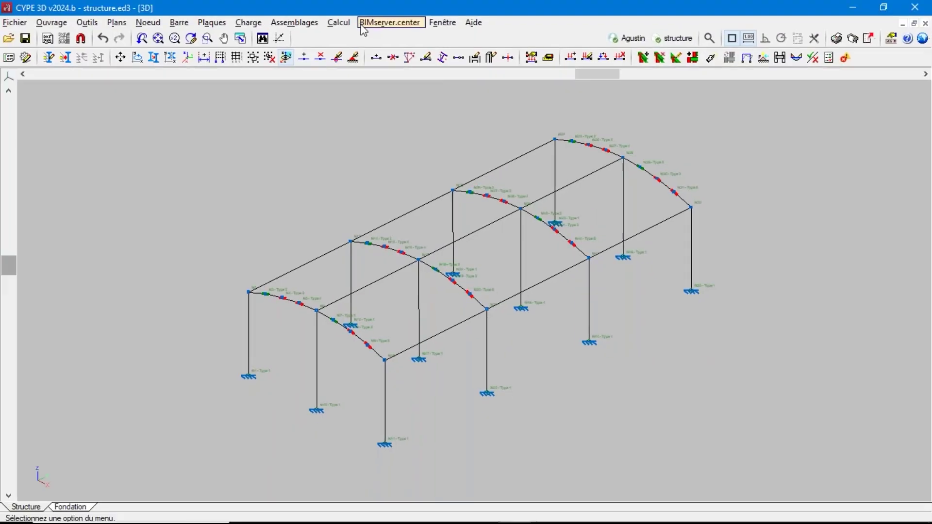
Step: Share the CYPE 3D job with the BIMserver.center project as a contribution named Structure, exporting the forces for connection design
left_click(372, 22)
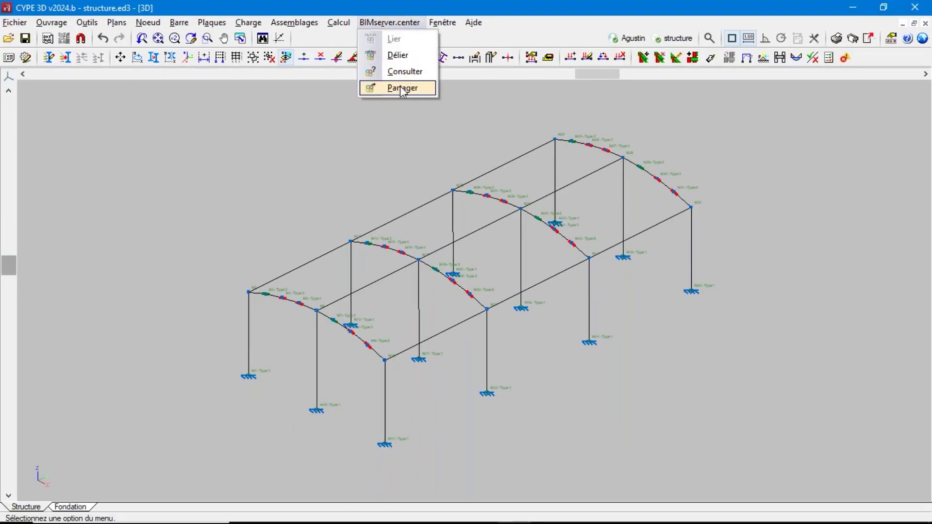
left_click(402, 87)
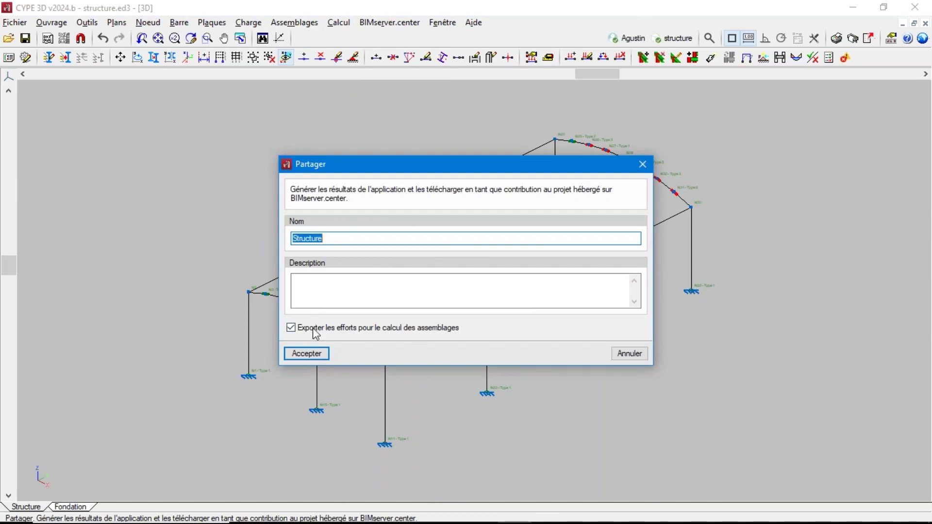
left_click(307, 354)
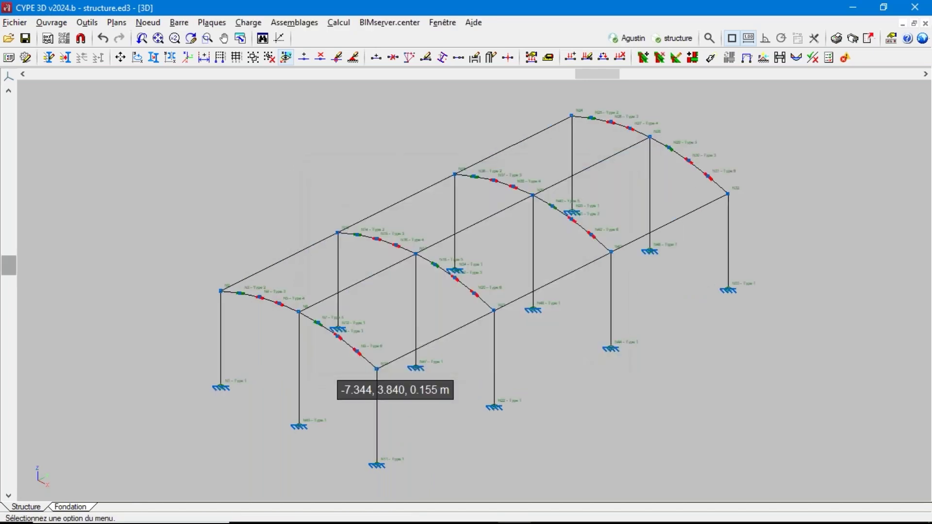
Step: Switch to StruBIM Steel and start a new job with the file name structure
left_click(855, 10)
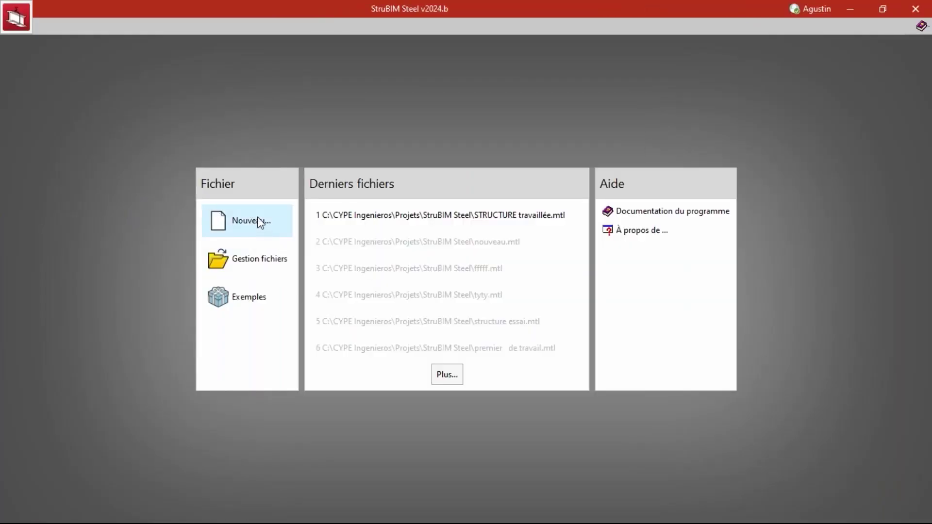
left_click(261, 222)
type("structure")
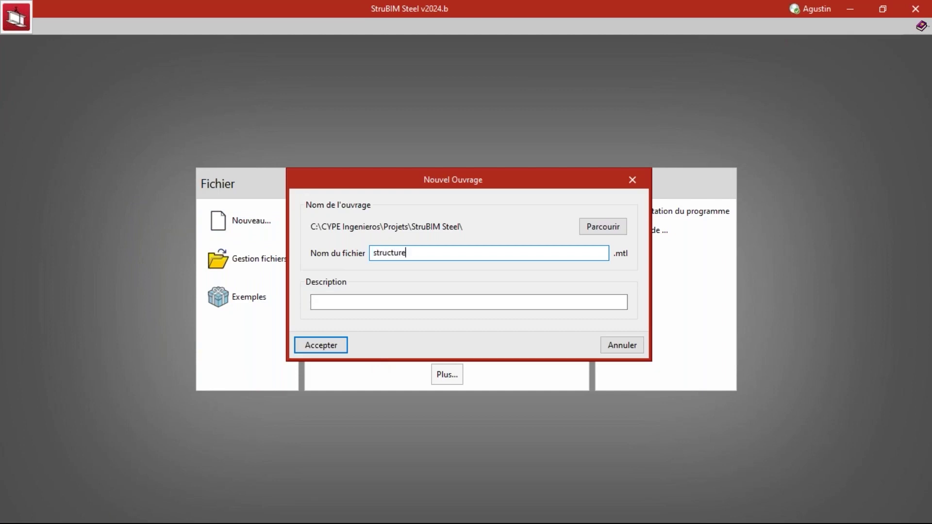
left_click(339, 346)
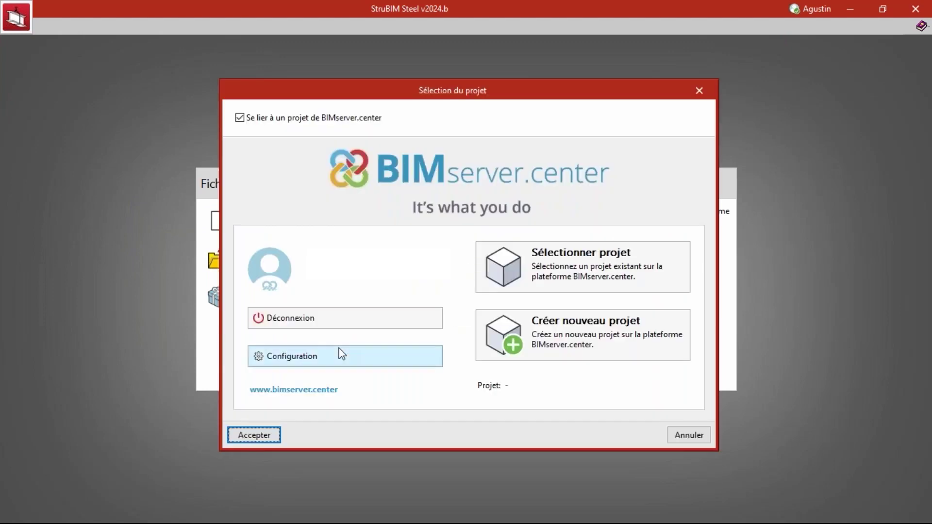
Step: Link the new job to the BIMserver.center project structure and import its Structure contribution with all listed bar profiles
left_click(559, 266)
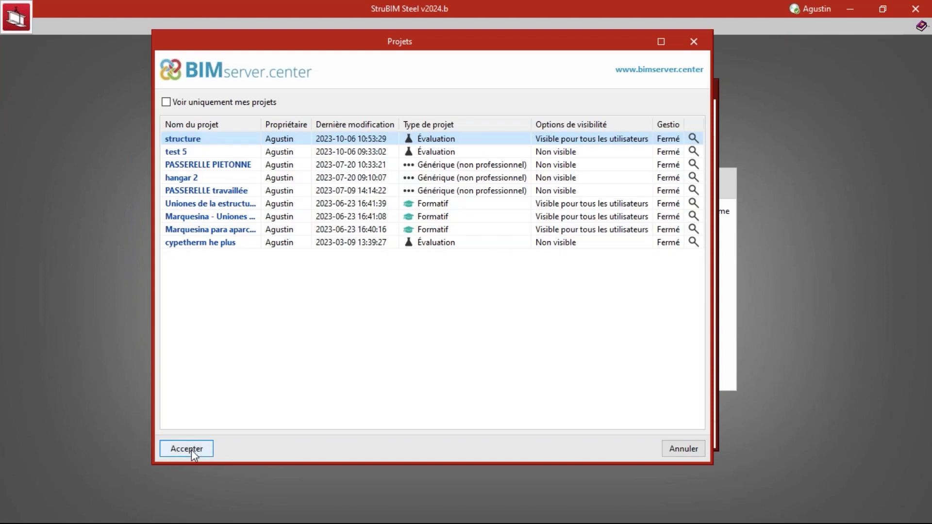
left_click(191, 450)
left_click(189, 148)
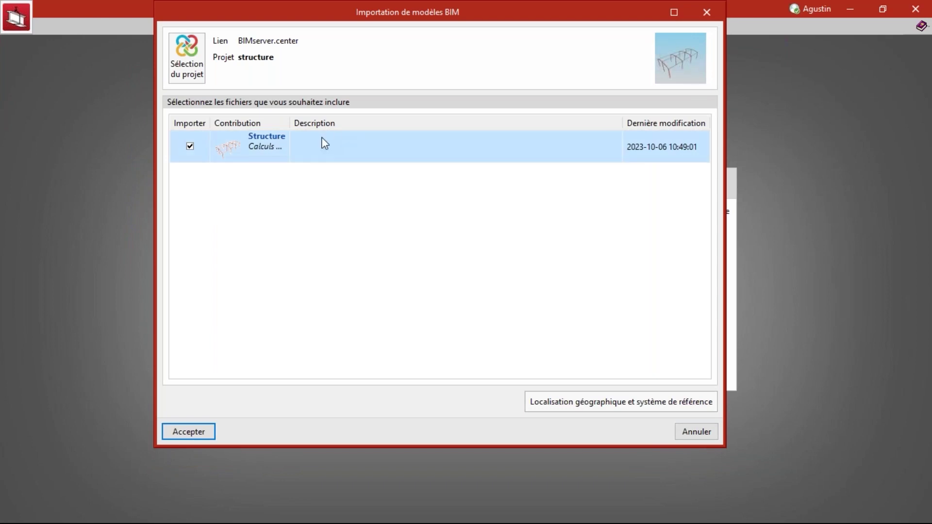
left_click(189, 431)
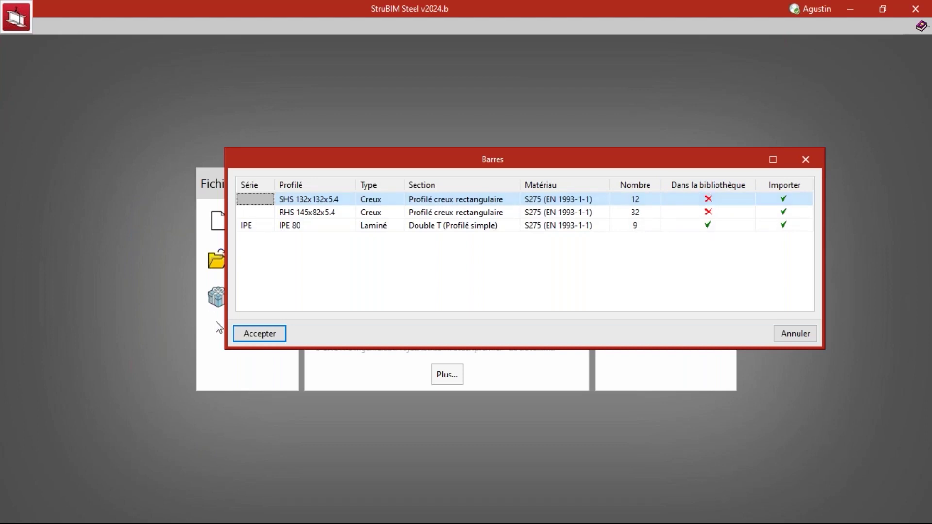
left_click(260, 335)
left_click(456, 302)
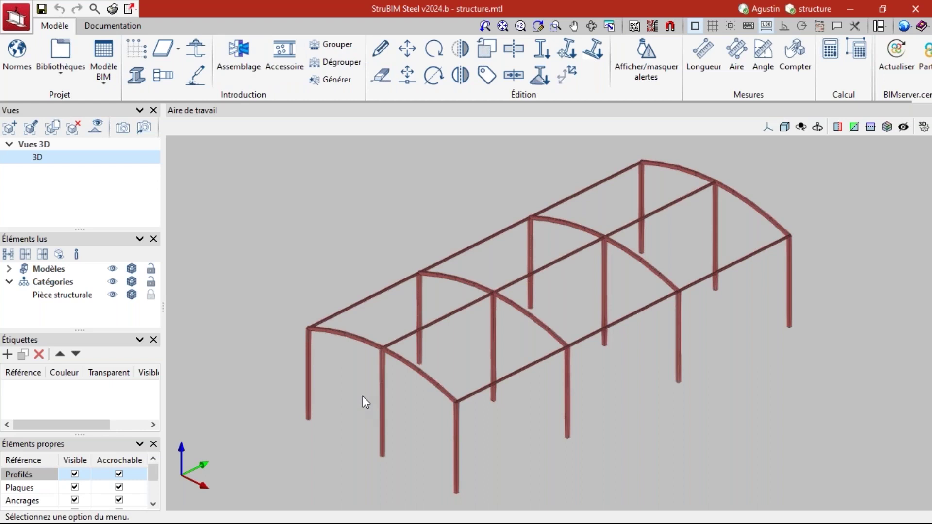
Step: Automatically generate the connections of the imported steel structure
left_click(121, 26)
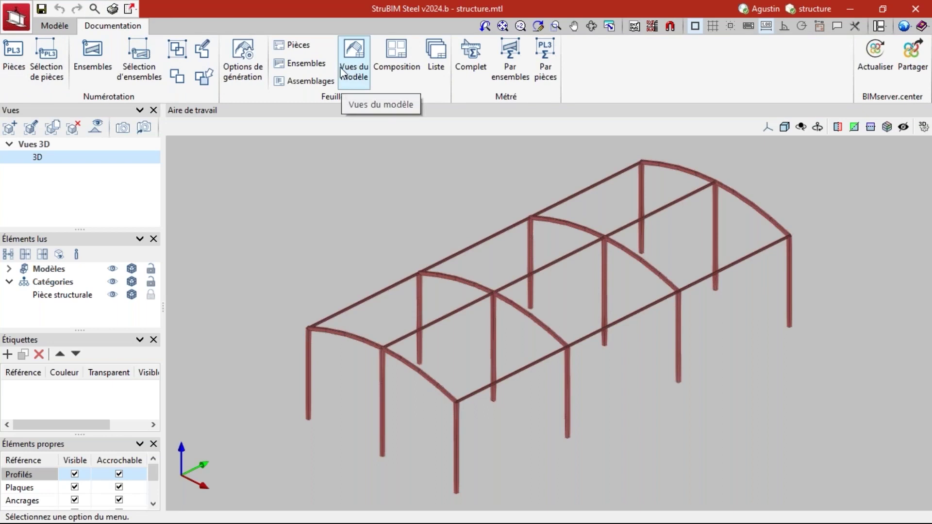
left_click(55, 23)
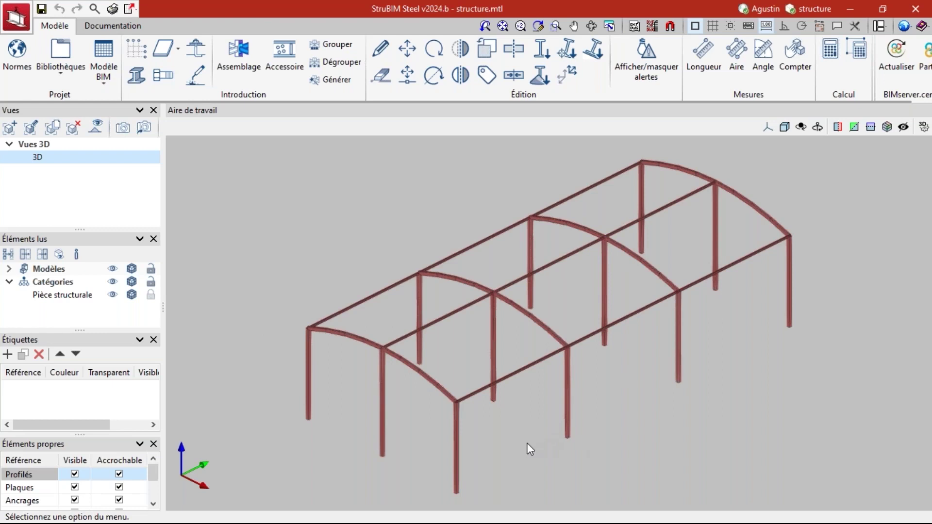
left_click(331, 79)
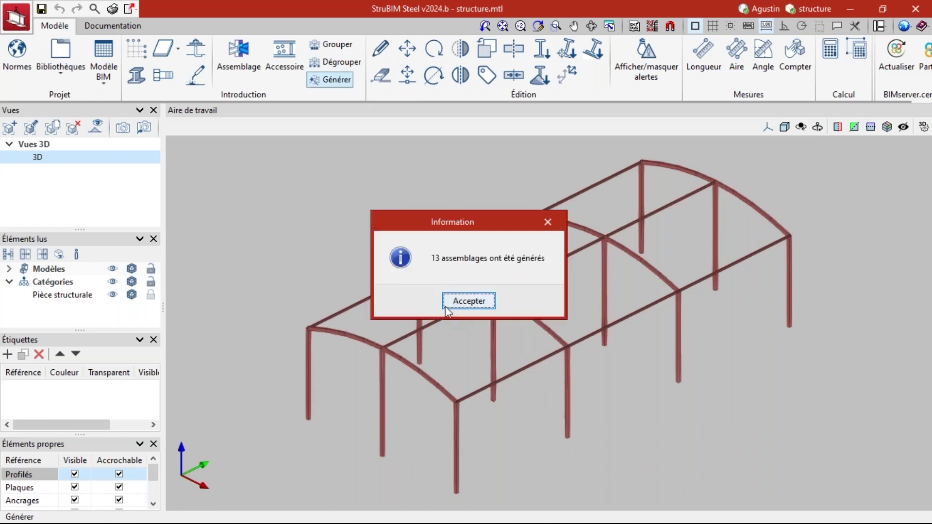
left_click(466, 300)
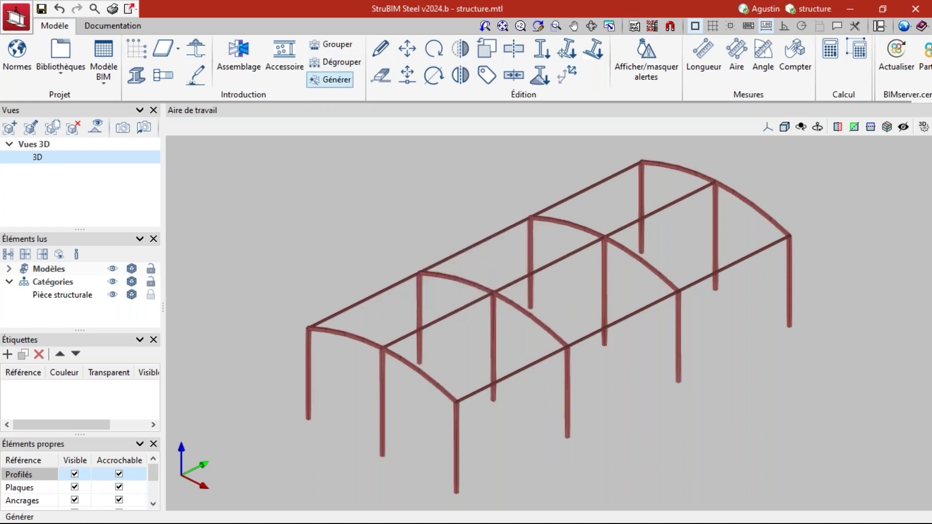
Step: Activate element editing and examine the generated connections along the front arched frame
left_click(386, 48)
scroll(322, 359, "up", 5)
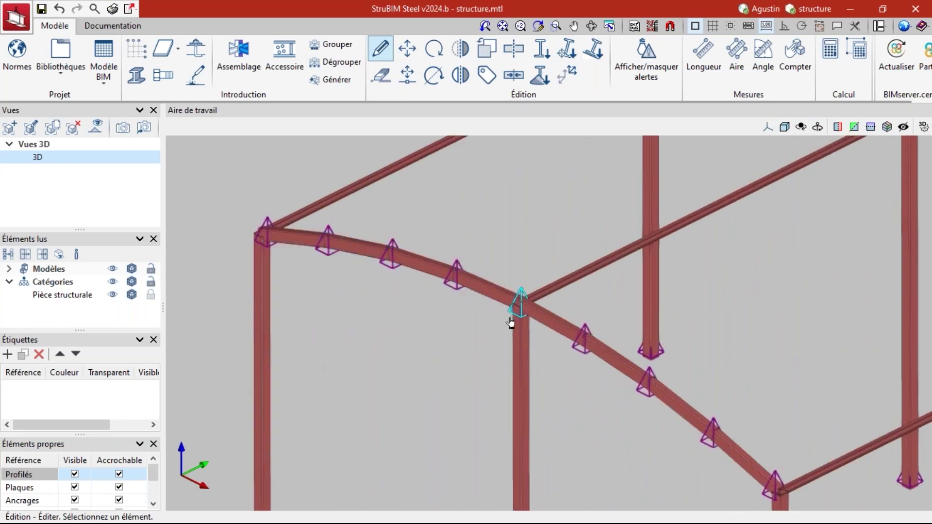
scroll(505, 267, "down", 2)
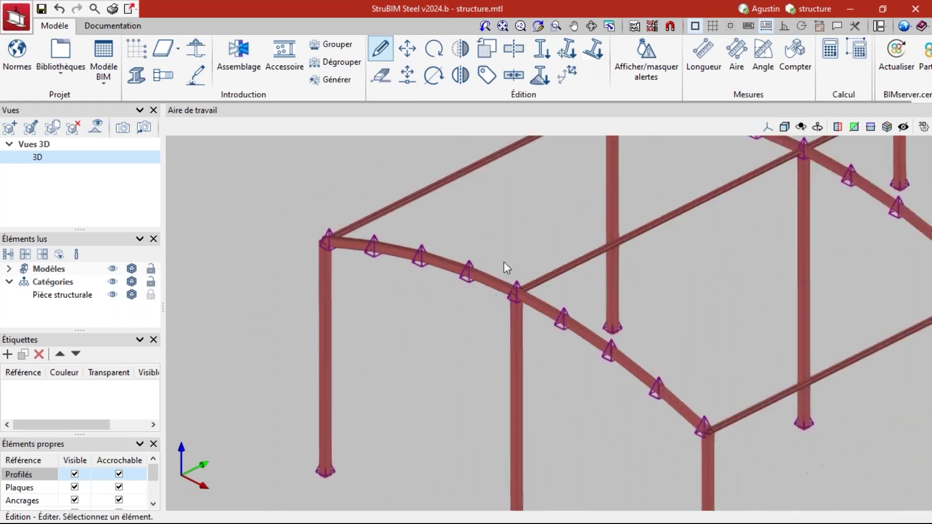
scroll(505, 267, "down", 2)
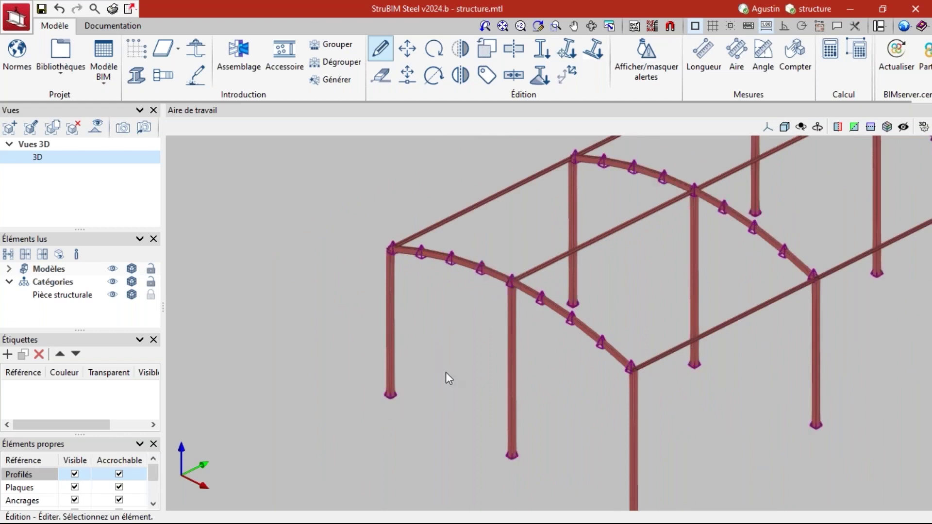
Step: Open the connection atop the front frame's middle column for editing and examine how its bars meet
scroll(509, 279, "up", 3)
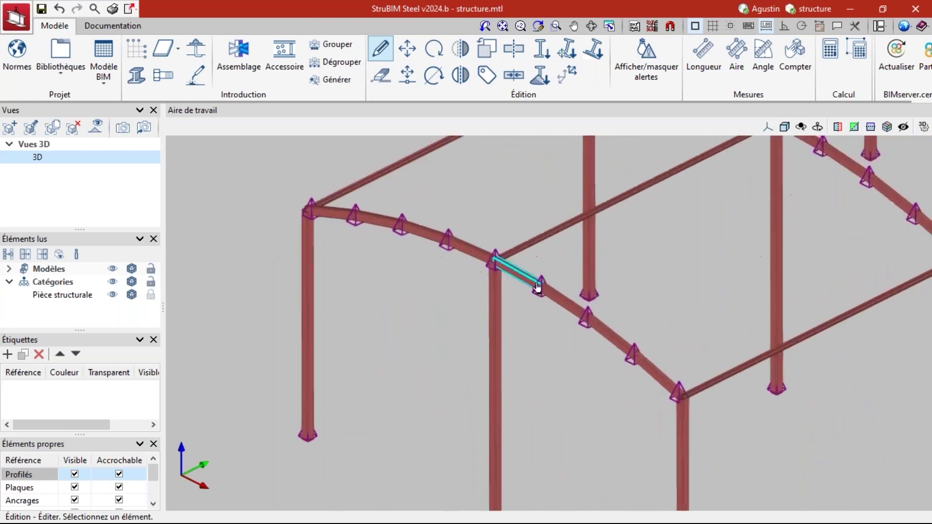
left_click(496, 256)
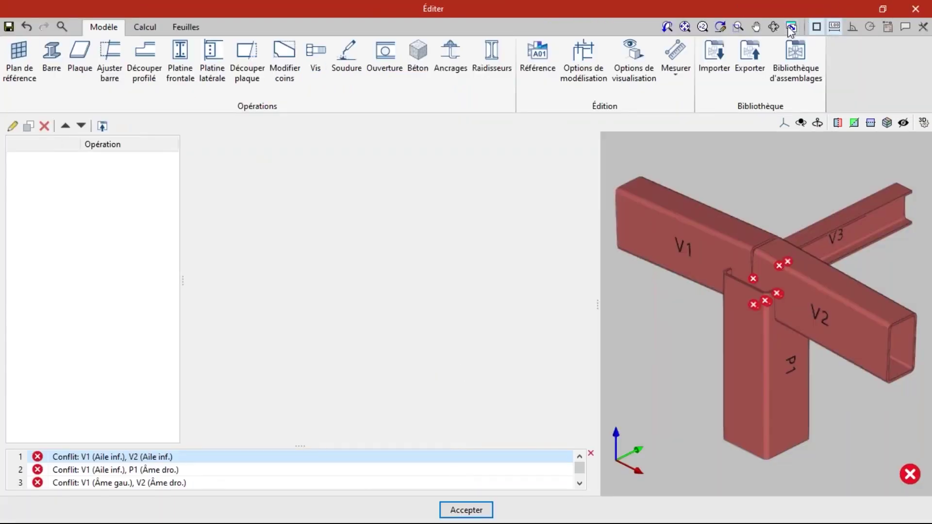
left_click(773, 27)
left_click_drag(795, 265, 688, 252)
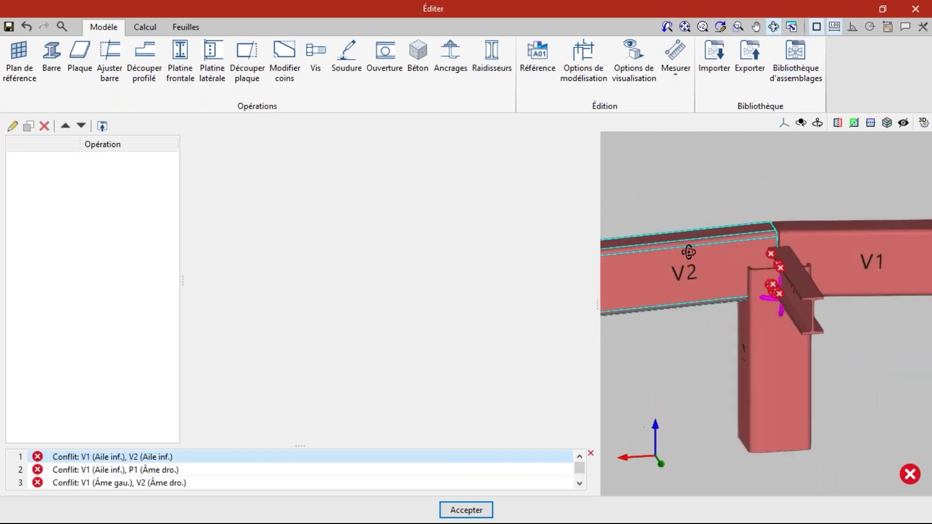
mouse_move(788, 287)
left_mouse_down()
mouse_move(784, 306)
mouse_move(772, 265)
mouse_move(780, 301)
left_mouse_up()
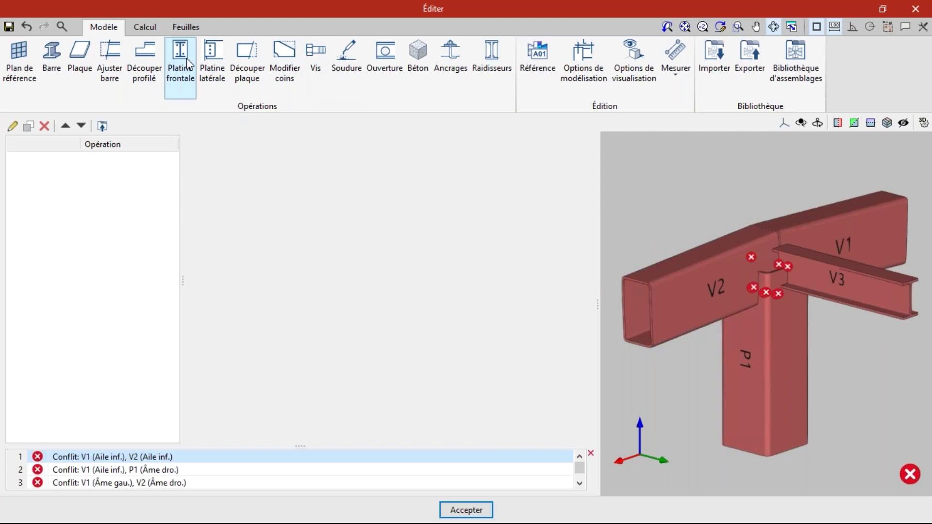
Step: Add a reference plane perpendicular to bar P1 with an X displacement of -80 mm
left_click(20, 68)
left_click(519, 152)
left_click(514, 194)
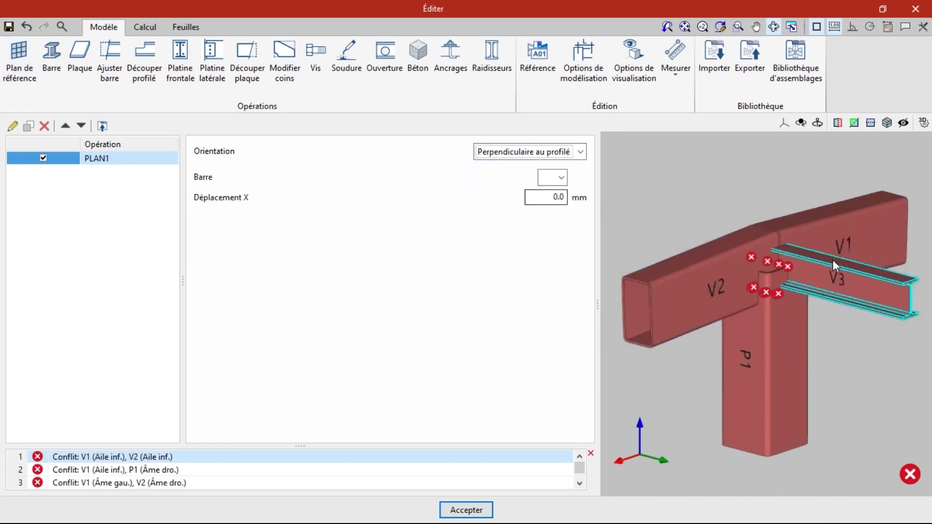
left_click(552, 177)
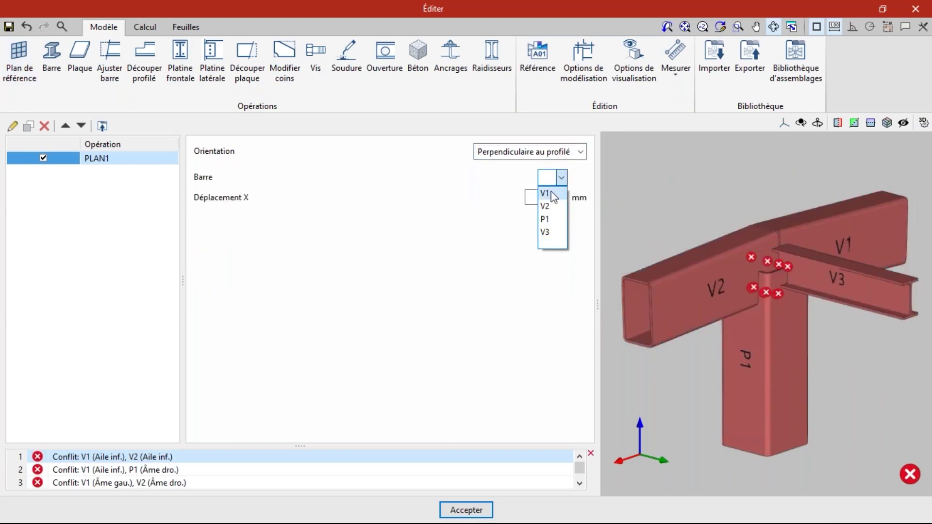
left_click(546, 219)
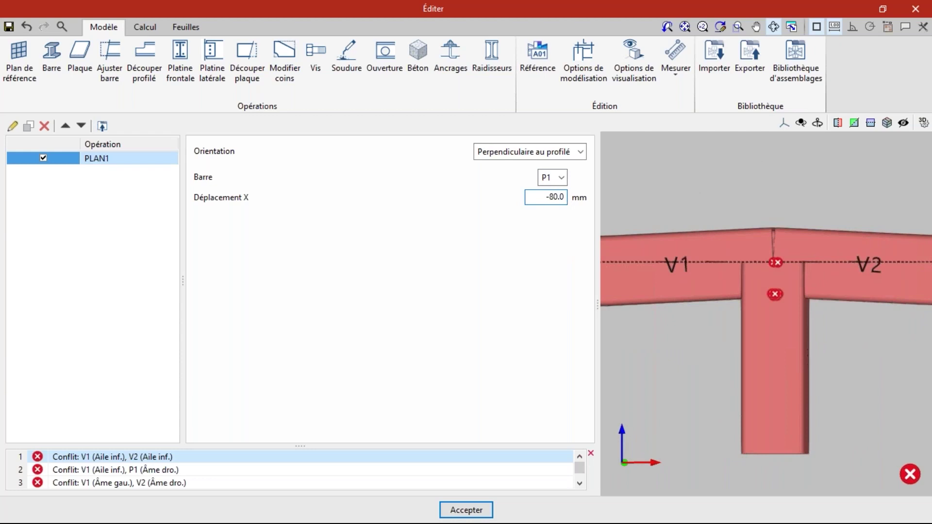
key("Return")
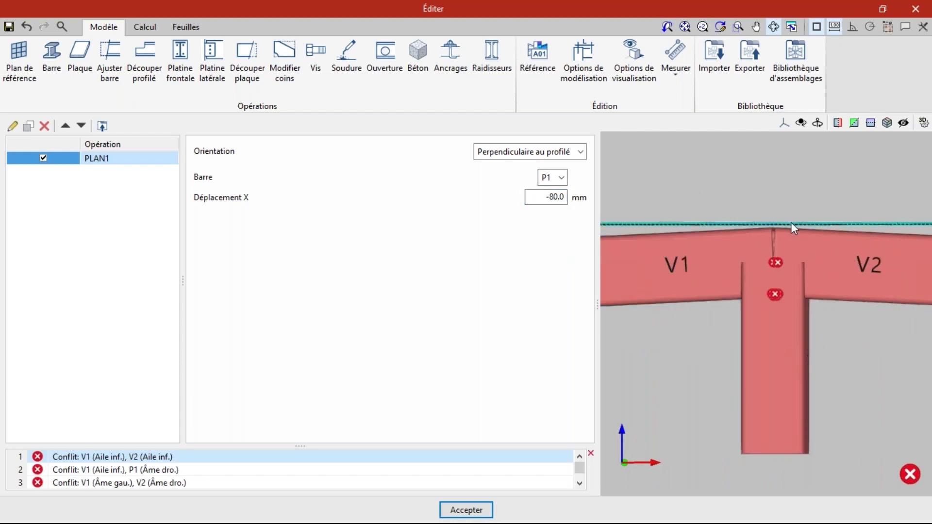
Step: Add a bar adjustment that fits column P1 to the reference plane PLAN1
left_click(109, 73)
left_click(580, 151)
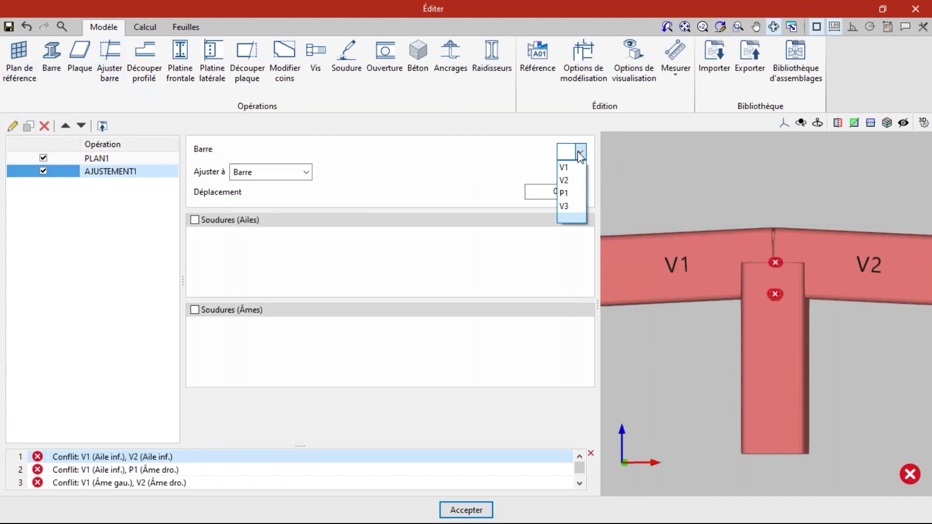
left_click(572, 192)
left_click(298, 173)
left_click(265, 214)
left_click(578, 172)
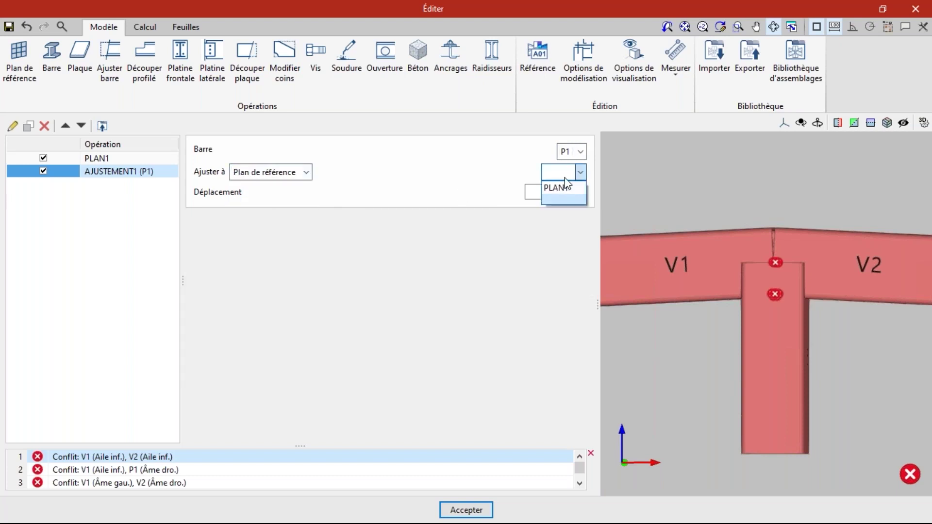
left_click(557, 189)
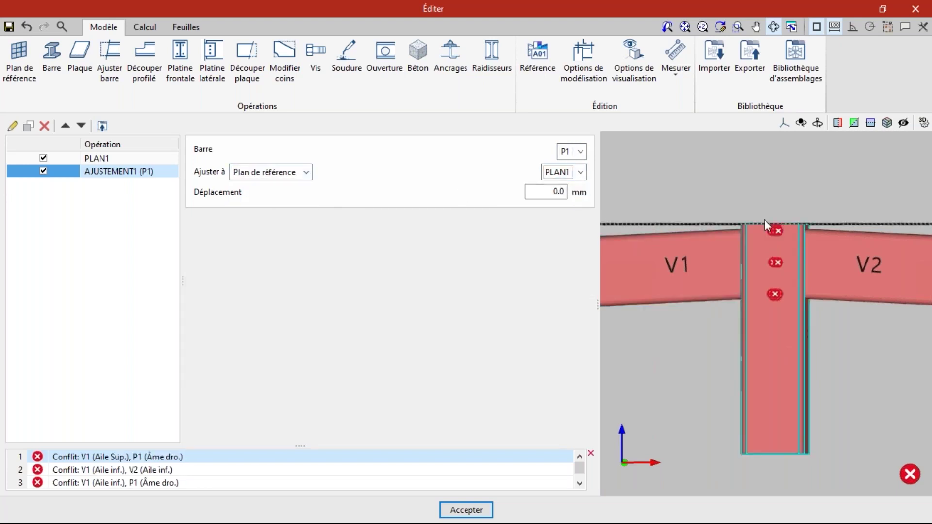
Step: Add a second bar adjustment that fits beam V1 to the nearest face of bar P1
left_click_drag(767, 304, 782, 242)
scroll(773, 228, "up", 5)
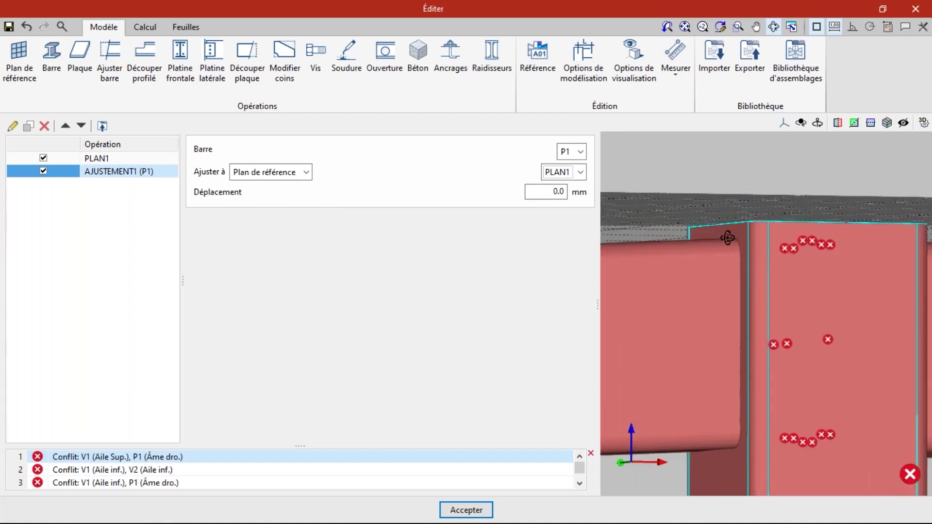
scroll(726, 237, "down", 2)
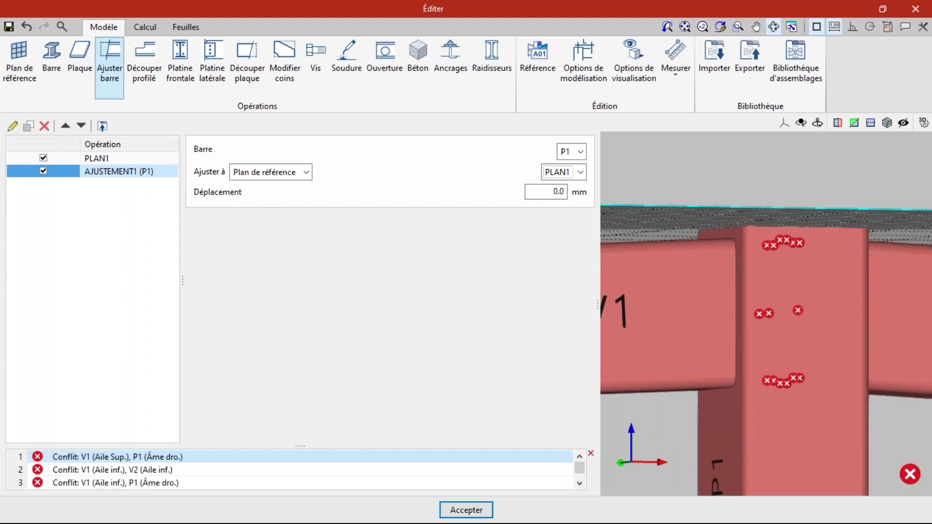
left_click(110, 56)
left_click_drag(705, 334, 735, 337)
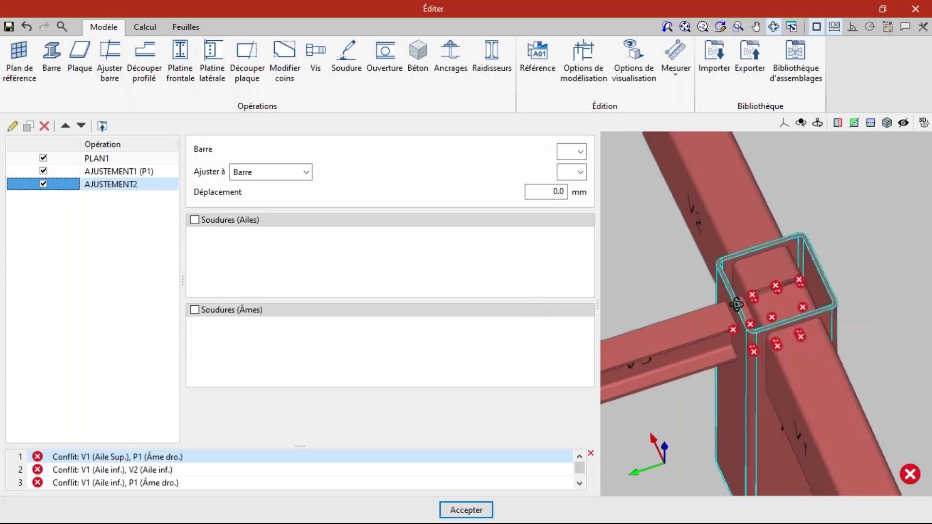
left_click_drag(672, 249, 692, 248)
left_click(580, 152)
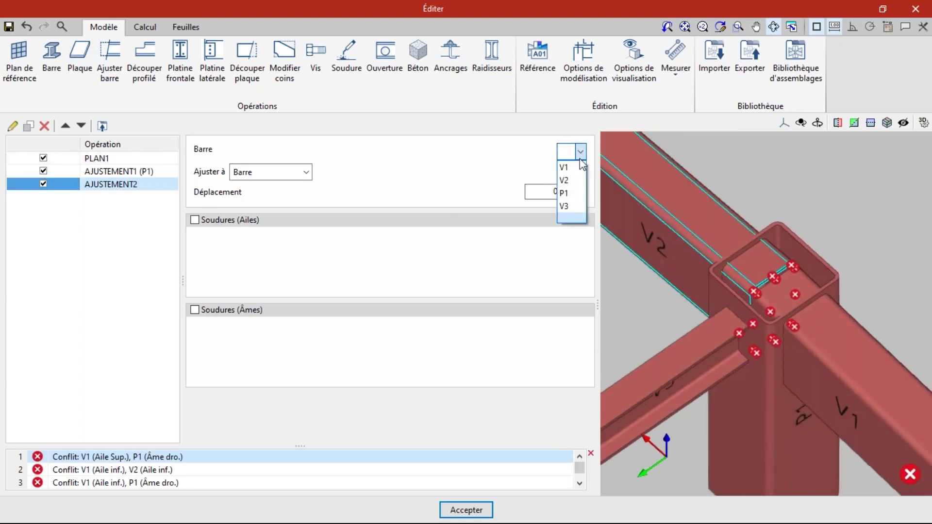
left_click(568, 167)
left_click(580, 172)
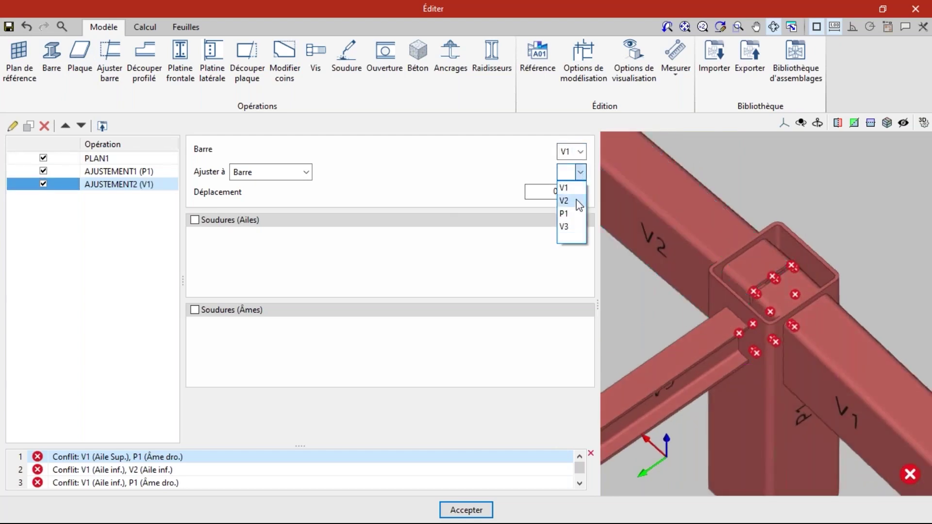
left_click(564, 213)
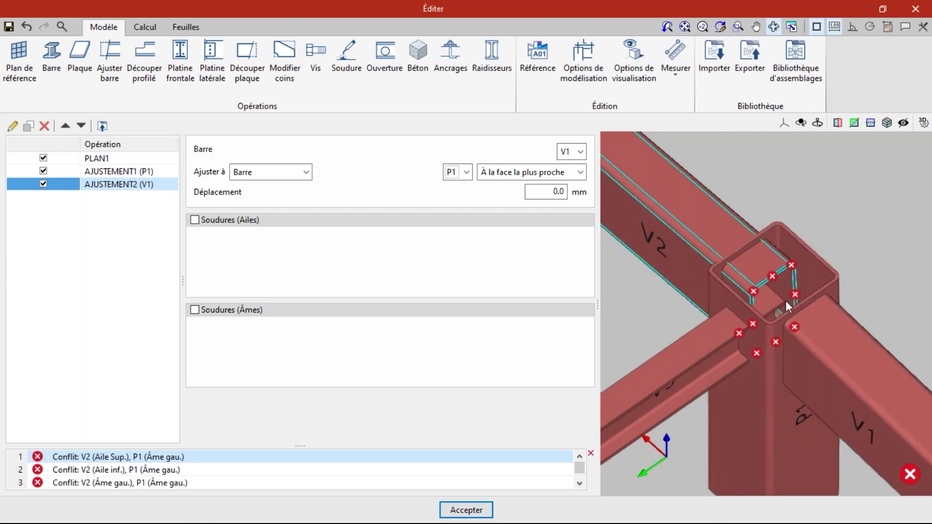
Step: Enable flange and web welds for the adjustment of beam V1
left_click(211, 222)
left_click(208, 311)
left_click_drag(753, 367, 745, 332)
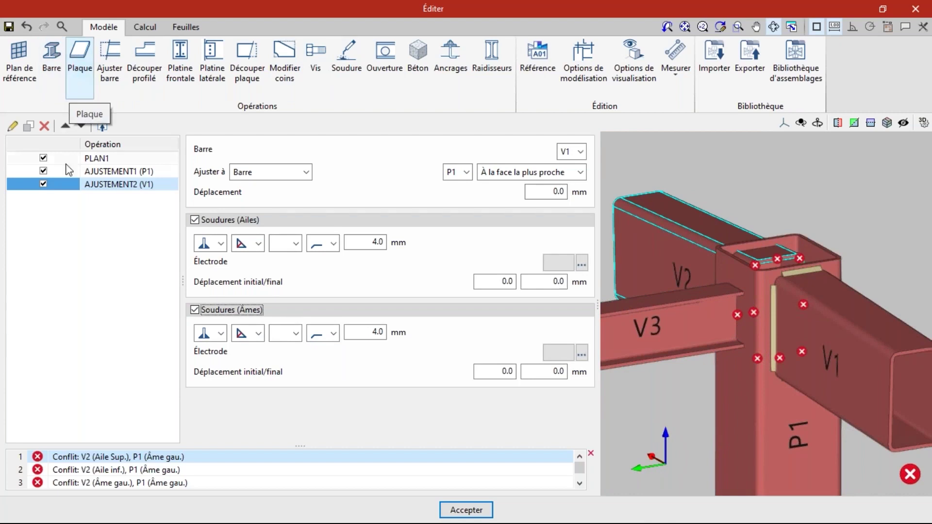
Step: Duplicate the welded V1 adjustment and assign the copy to beam V2
middle_click_drag(713, 303, 664, 307)
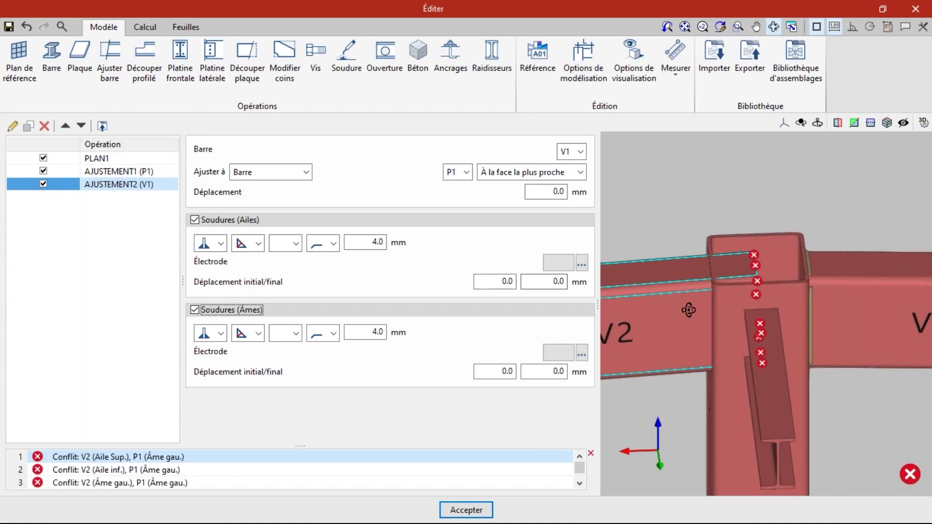
scroll(688, 310, "down", 1)
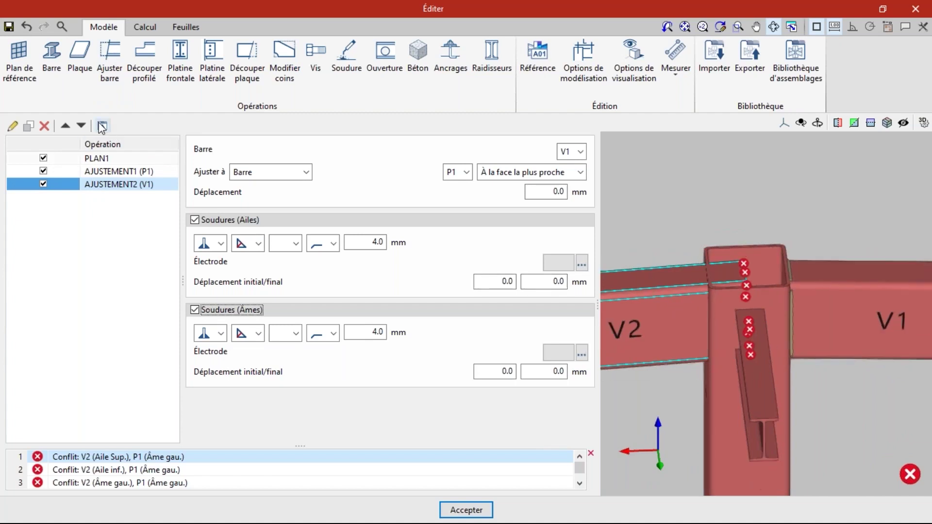
left_click(28, 126)
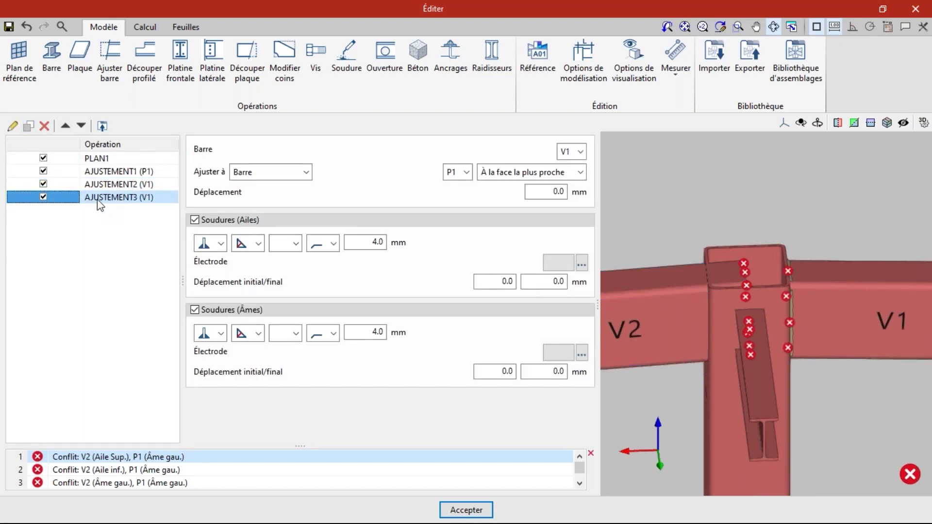
left_click(580, 153)
left_click(563, 180)
Step: Duplicate the welded V2 adjustment and assign the copy to beam V3
left_click_drag(709, 309, 835, 346)
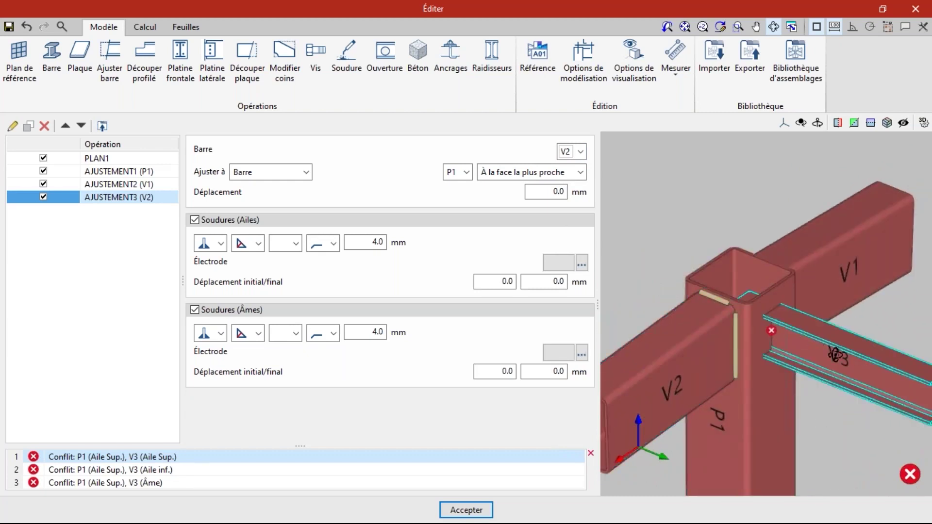
left_click(32, 125)
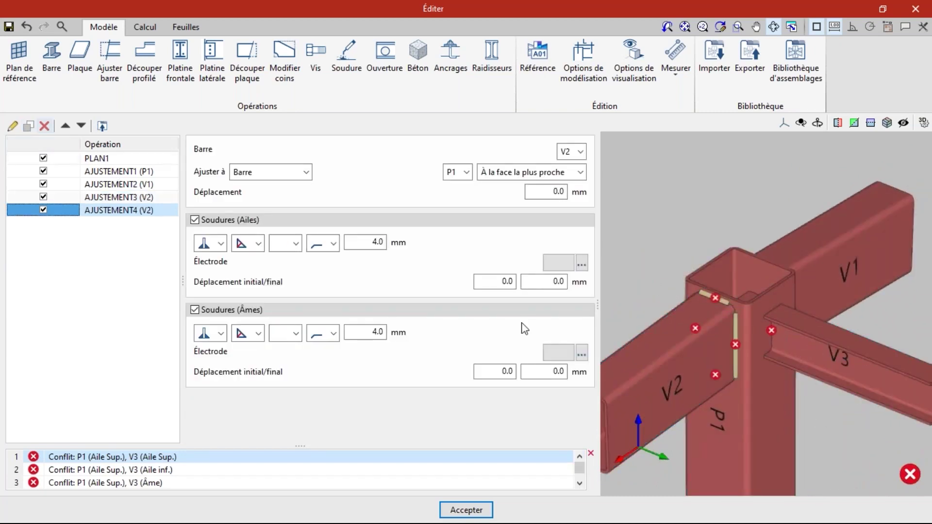
left_click(580, 151)
left_click(564, 206)
left_click_drag(680, 296, 694, 310)
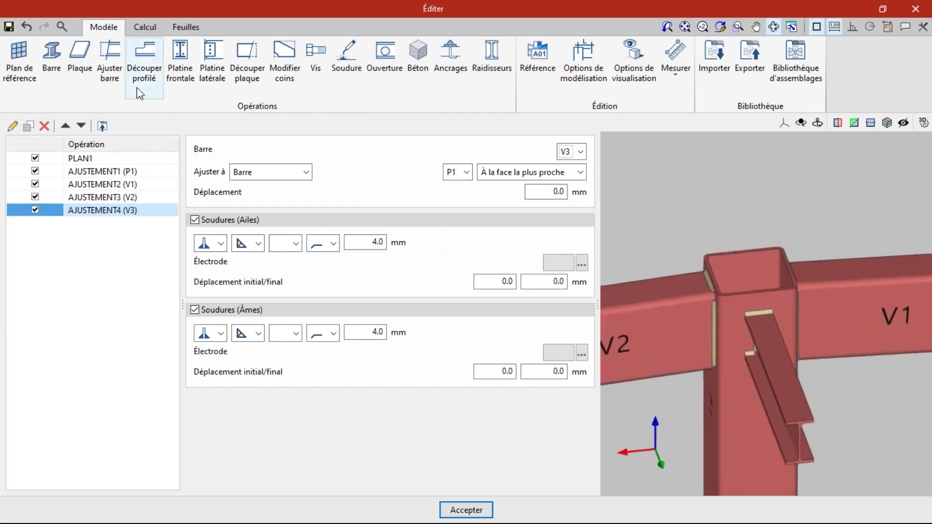
Step: Look over the connection's calculation workspace, return to its model and accept the edited connection
left_click(139, 24)
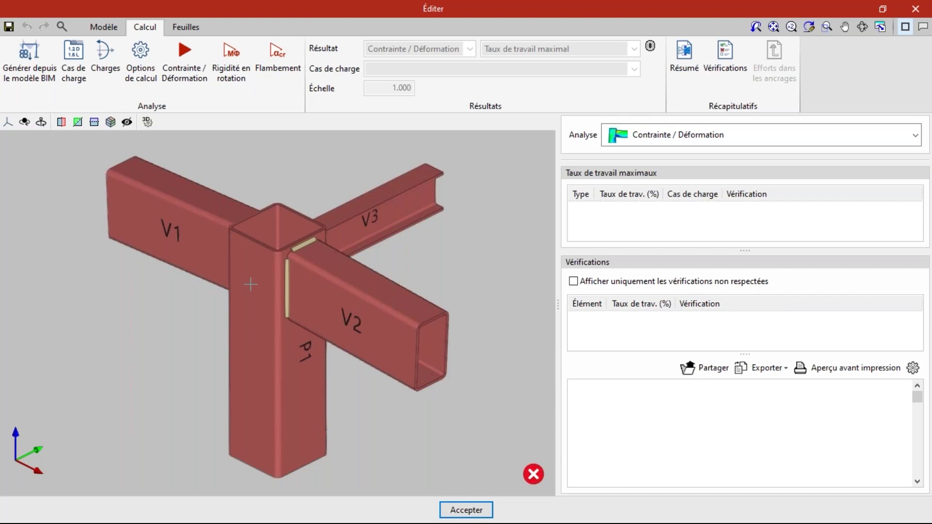
left_click(103, 27)
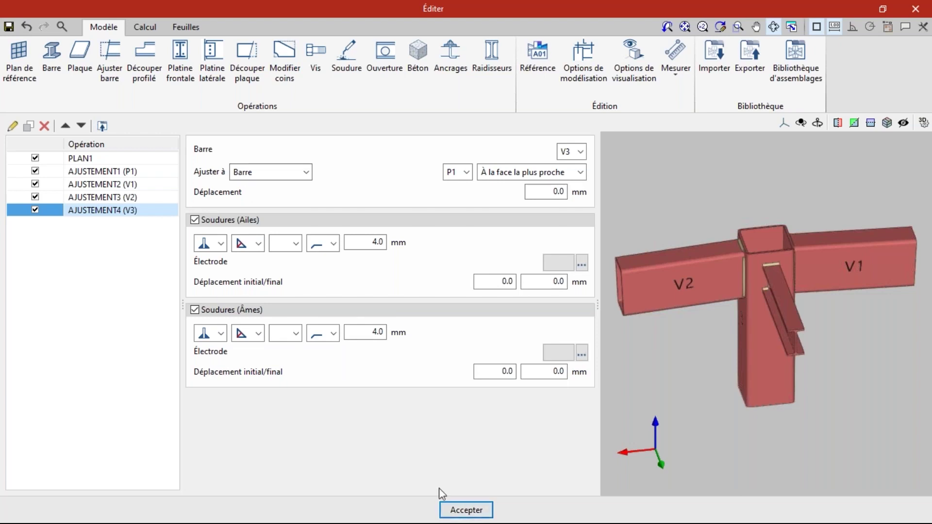
left_click(478, 510)
Step: Reopen the connection atop the front frame's middle column and inspect its V3 adjustment and welds in 3D
scroll(386, 281, "down", 5)
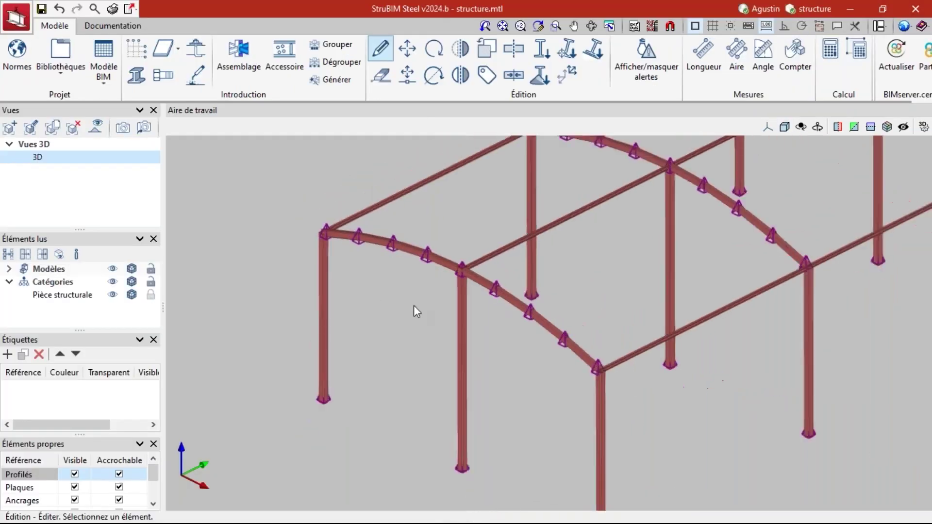
scroll(407, 321, "up", 1)
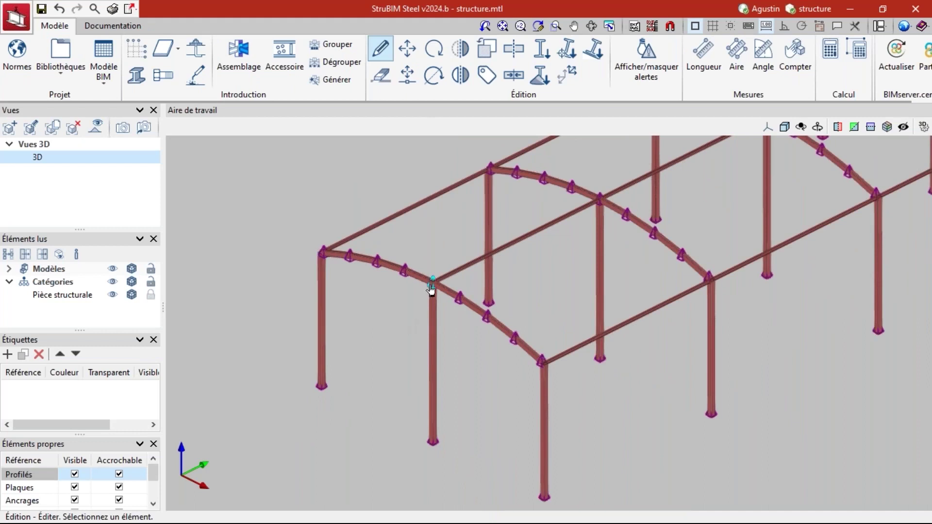
scroll(380, 333, "down", 3)
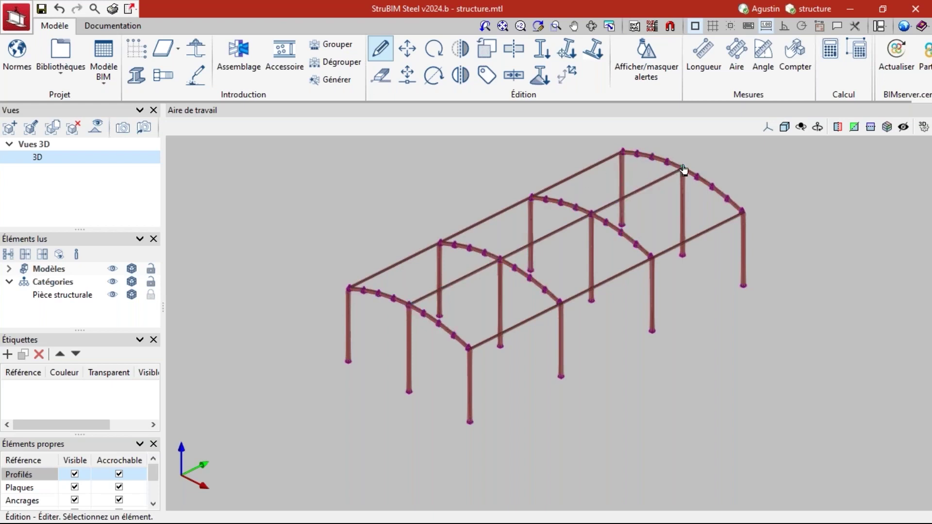
left_click(410, 307)
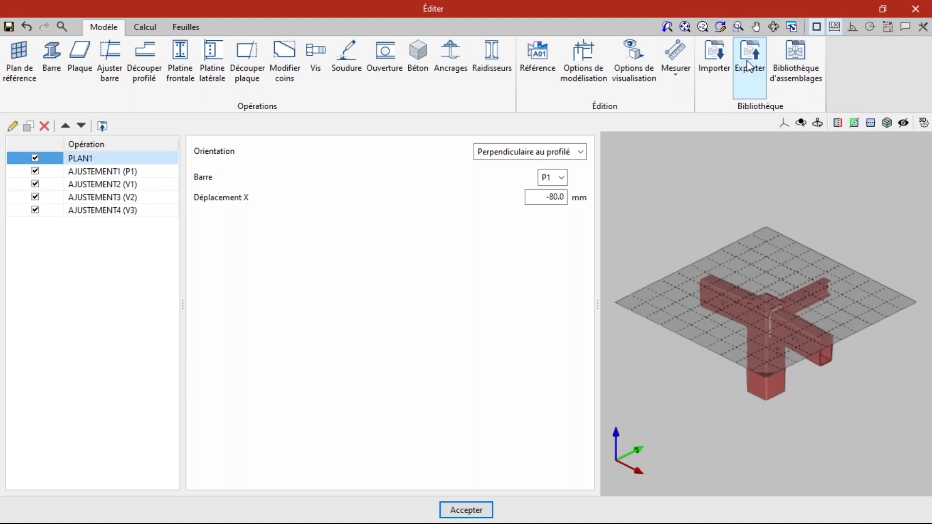
left_click(77, 212)
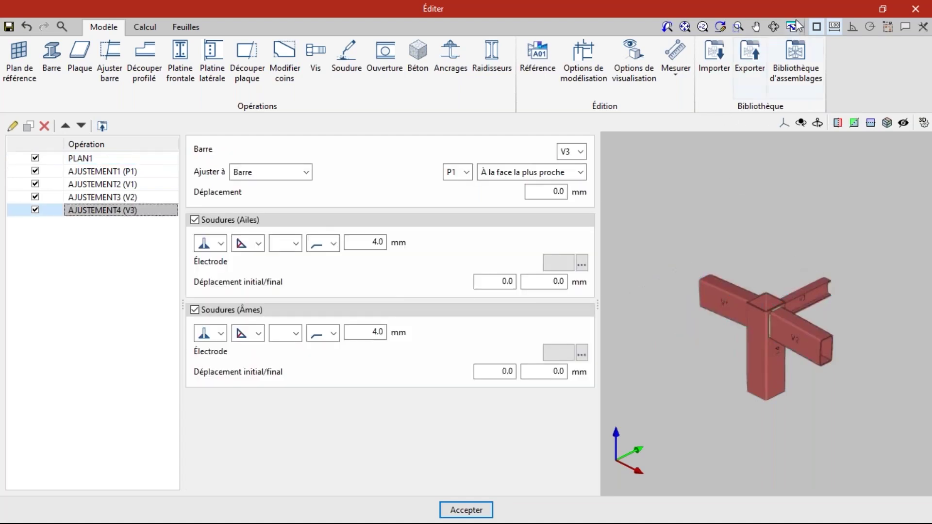
left_click(773, 26)
left_click_drag(781, 291, 728, 291)
scroll(728, 292, "up", 5)
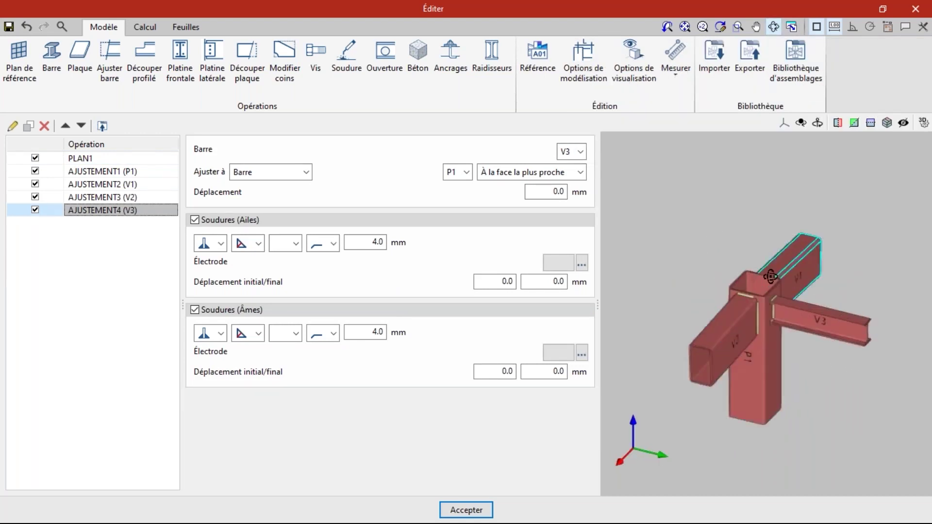
Step: Export the connection to the assembly library with the reference n1
left_click(751, 68)
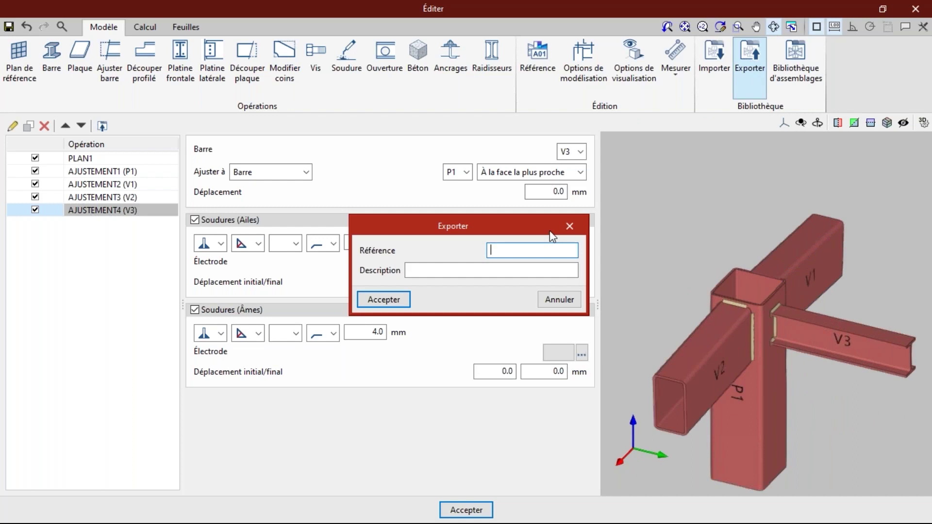
type("n1")
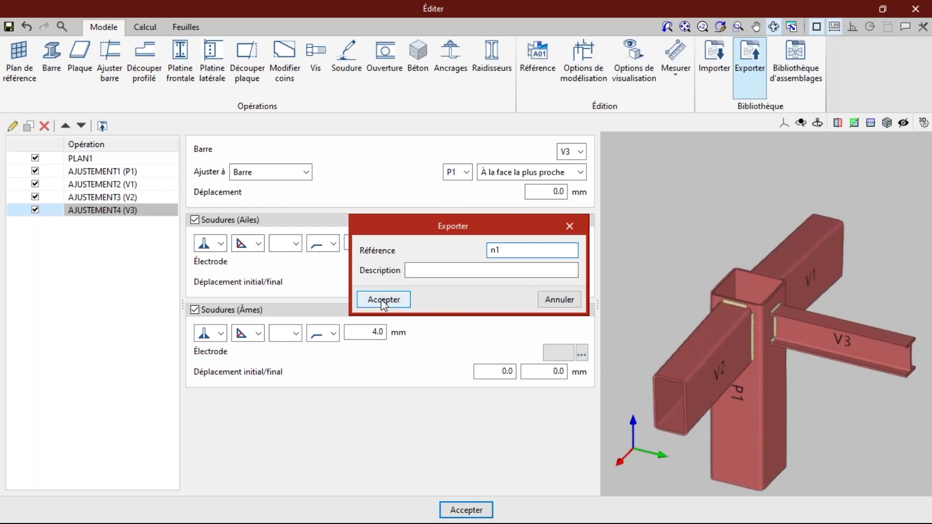
left_click(383, 300)
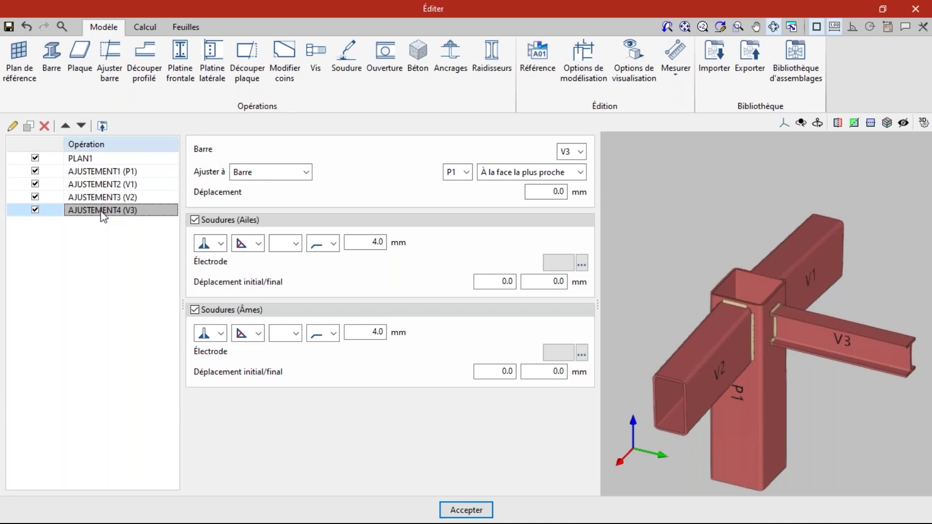
Step: Import the n1 assembly into the connection atop the rear frame's middle column, assigning V1, V2, V3 and P1 to their namesakes, and accept the connection
left_click(465, 510)
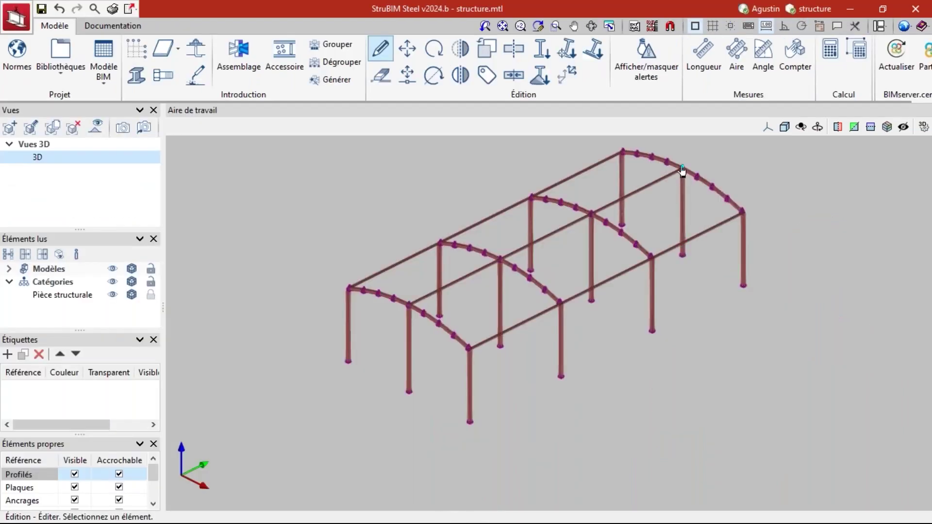
scroll(682, 170, "up", 2)
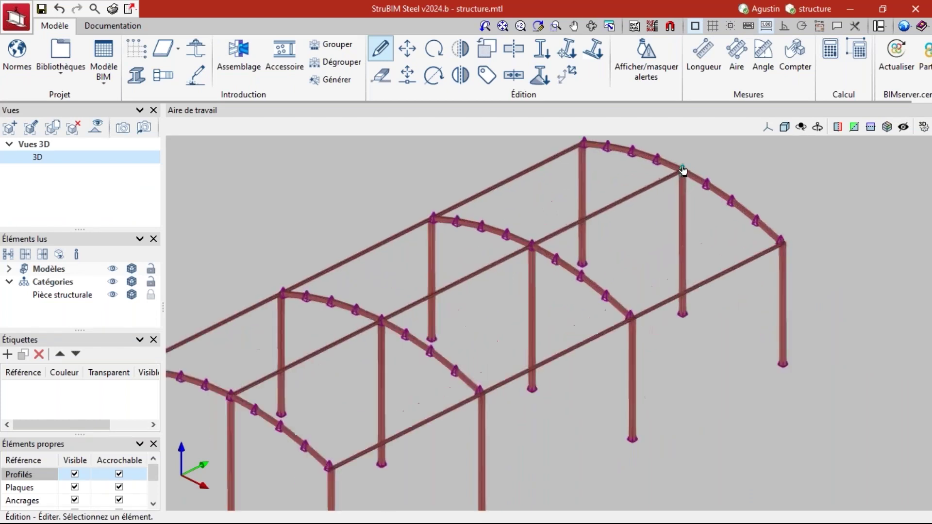
left_click(682, 170)
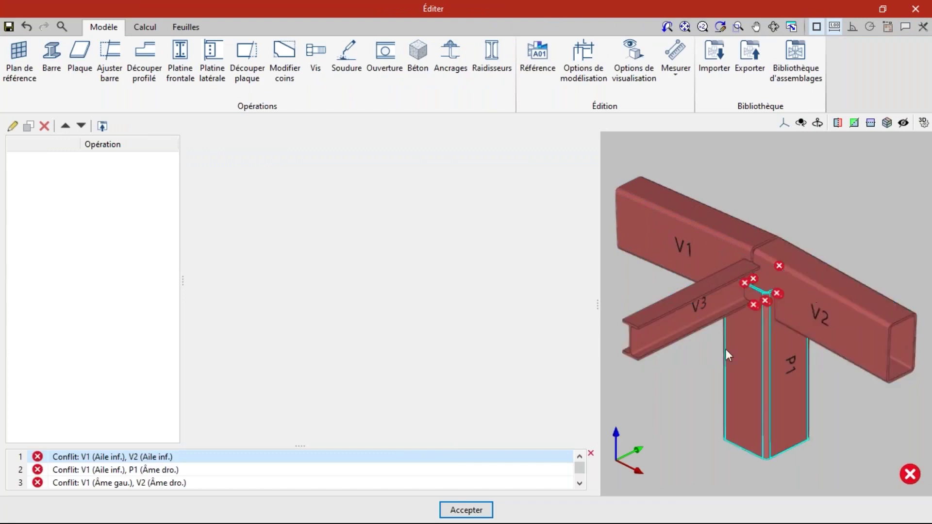
left_click(713, 61)
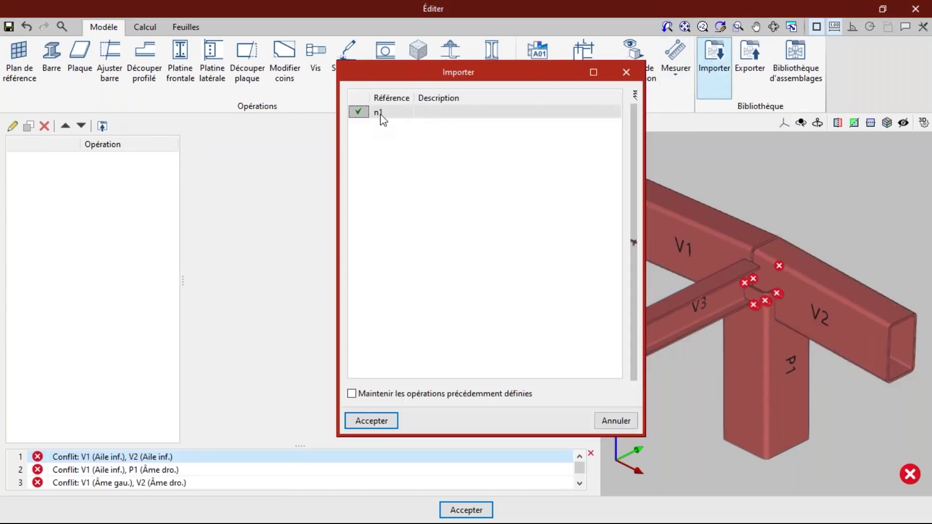
left_click(388, 421)
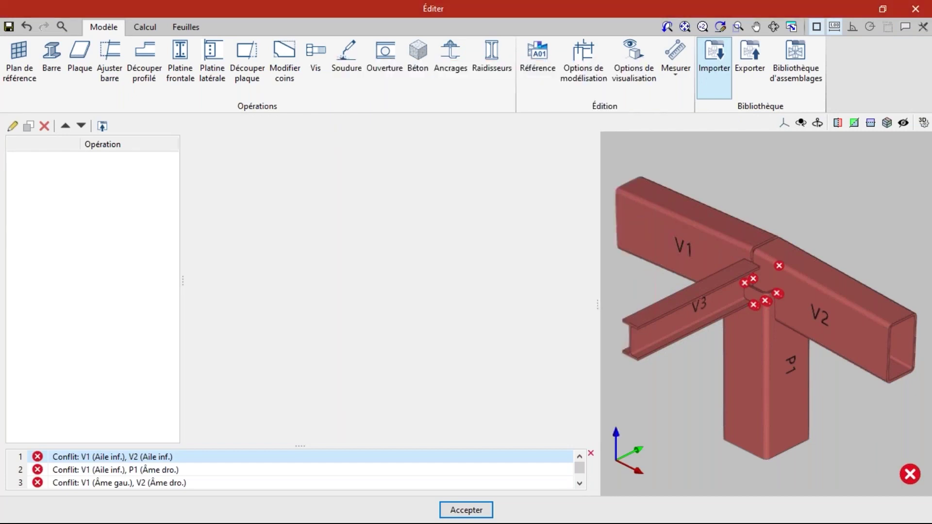
middle_click_drag(296, 264, 256, 207)
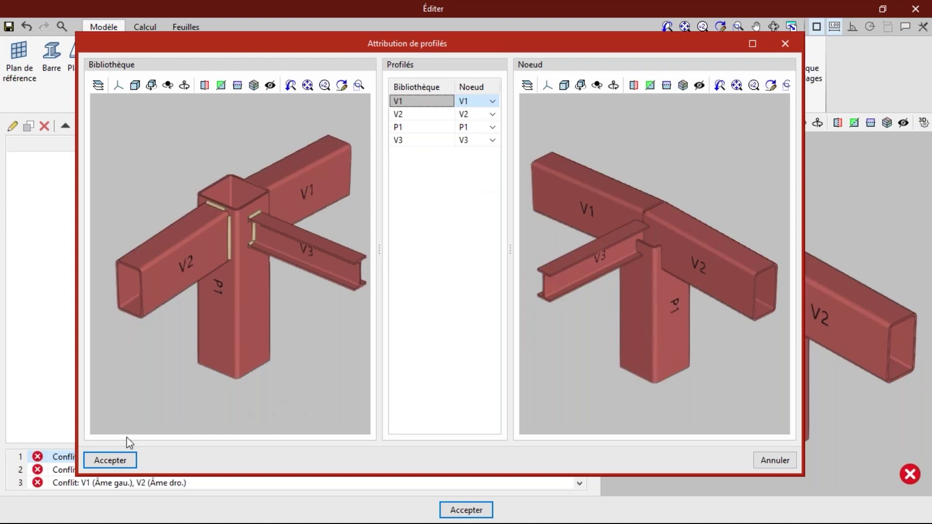
left_click(109, 459)
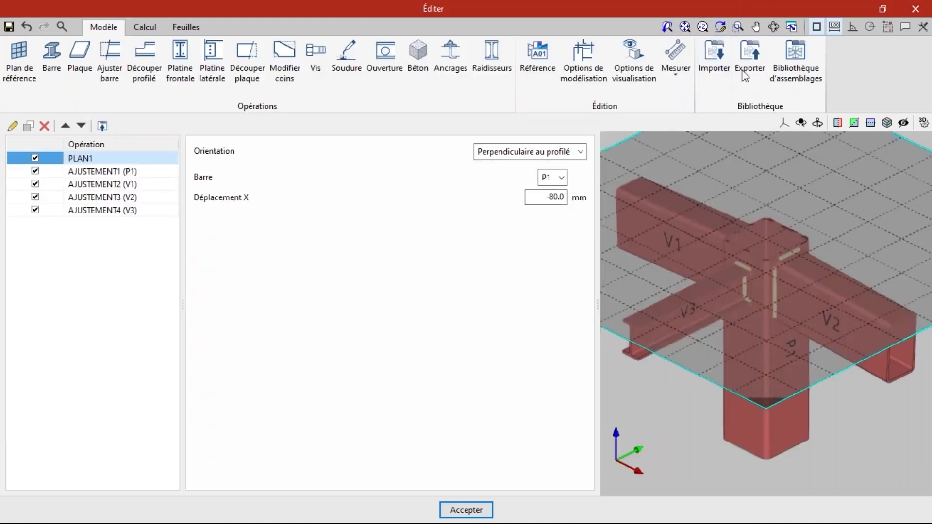
left_click(773, 27)
mouse_move(758, 266)
left_mouse_down()
mouse_move(807, 212)
mouse_move(774, 257)
left_mouse_up()
left_click(486, 510)
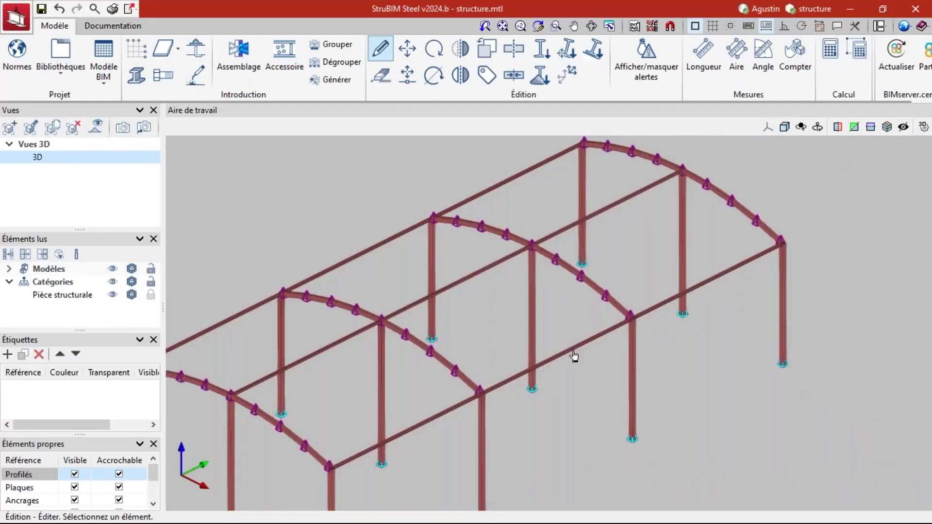
Step: Open the connection atop the front frame's left-hand column and add a bar adjustment fitting column P1 to beam V1
scroll(806, 184, "down", 2)
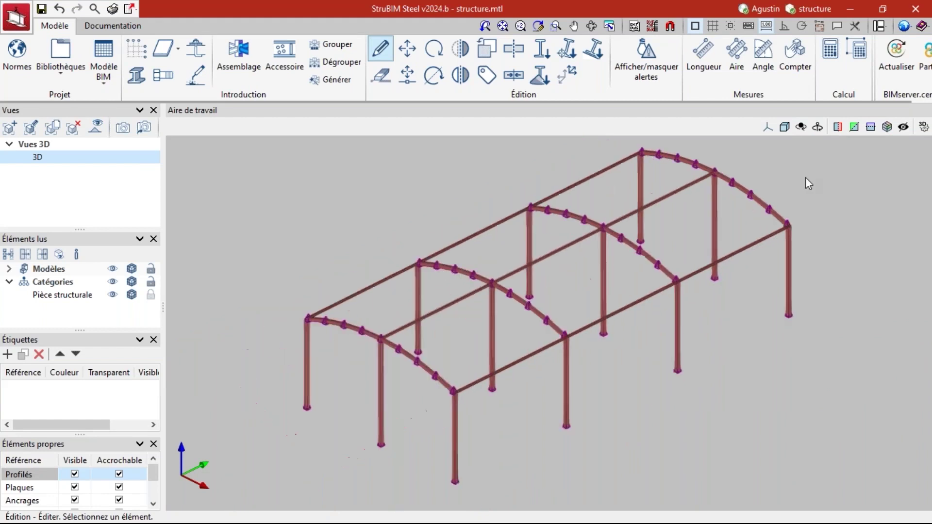
scroll(306, 321, "up", 2)
left_click(307, 322)
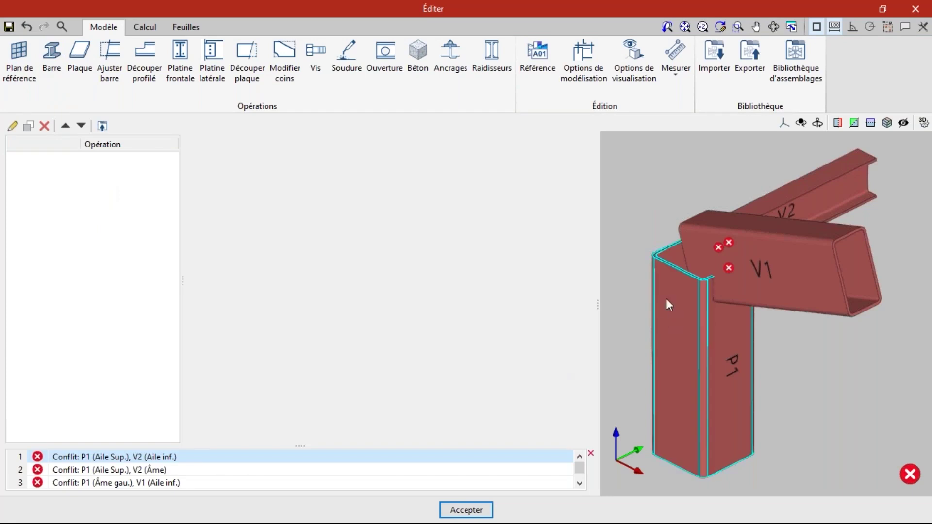
left_click(773, 27)
left_click_drag(704, 258, 709, 332)
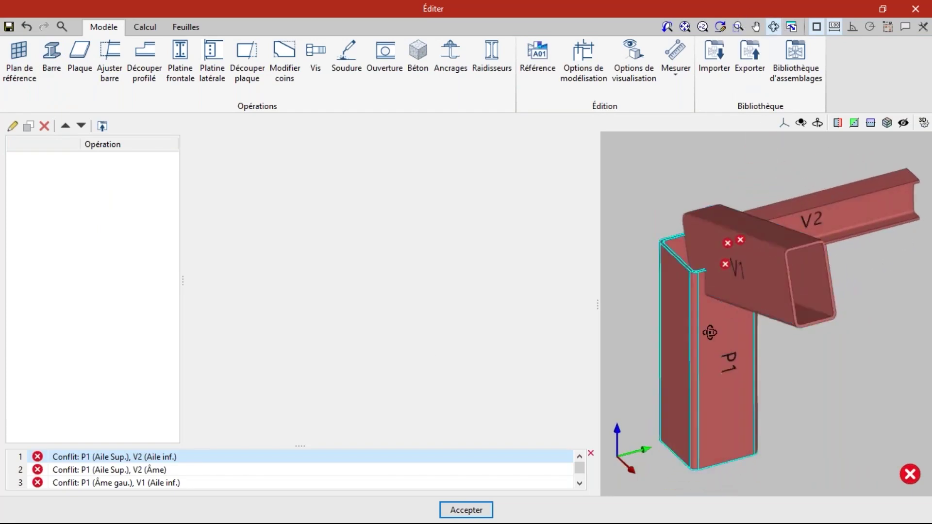
left_click(109, 61)
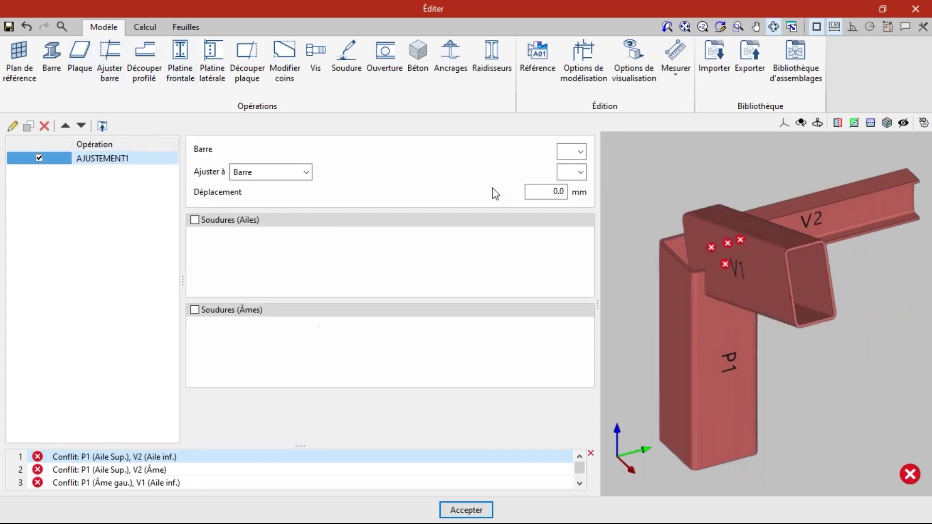
left_click(571, 151)
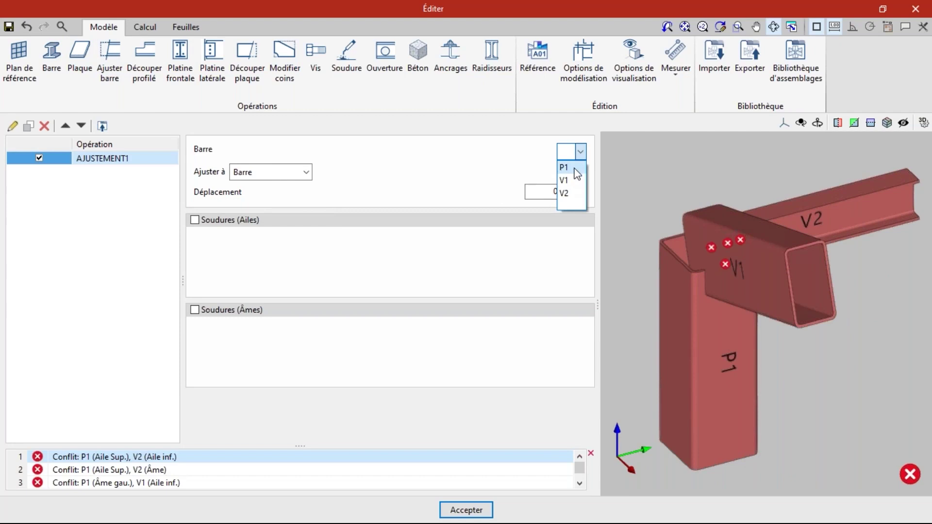
left_click(565, 165)
left_click(580, 172)
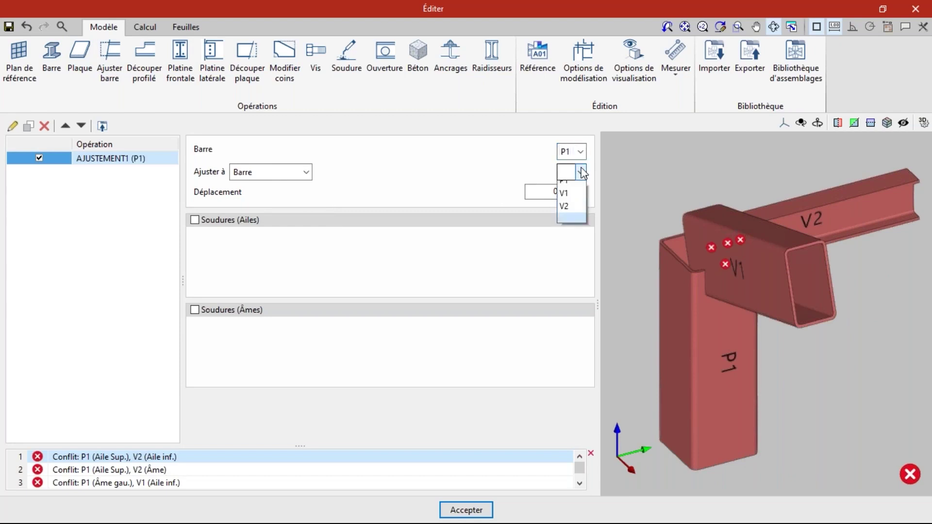
left_click(579, 197)
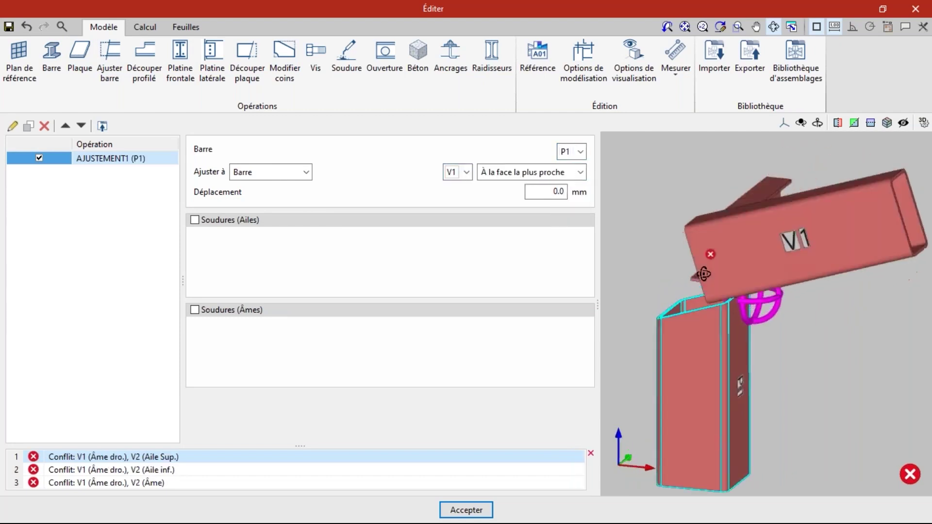
Step: Set the P1 adjustment to the farthest face of V1 (À la face la plus éloignée) with a displacement of -10 mm
left_click(539, 174)
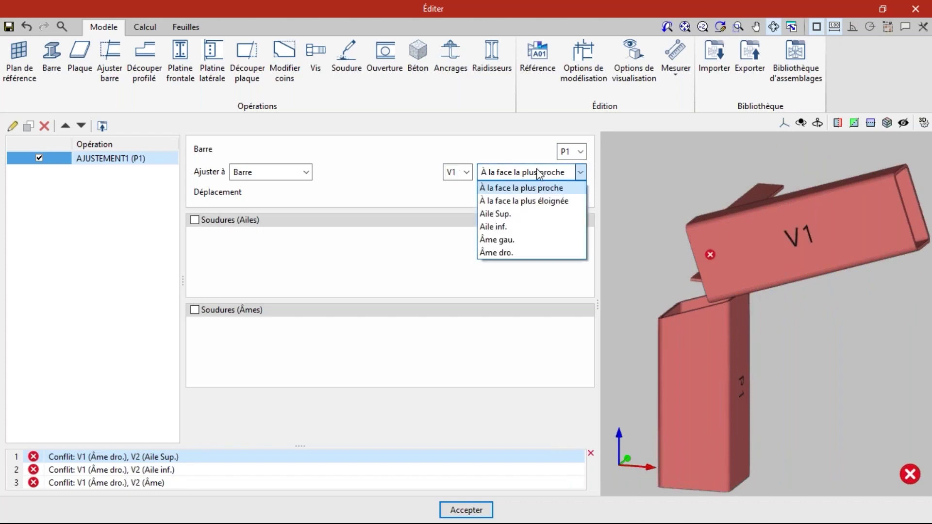
left_click(542, 201)
left_click(541, 194)
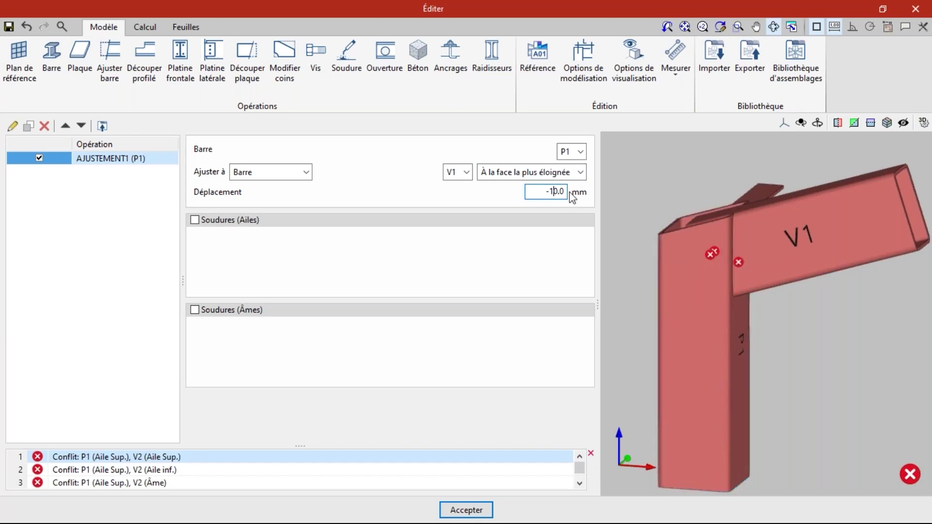
left_click(534, 172)
left_click(529, 199)
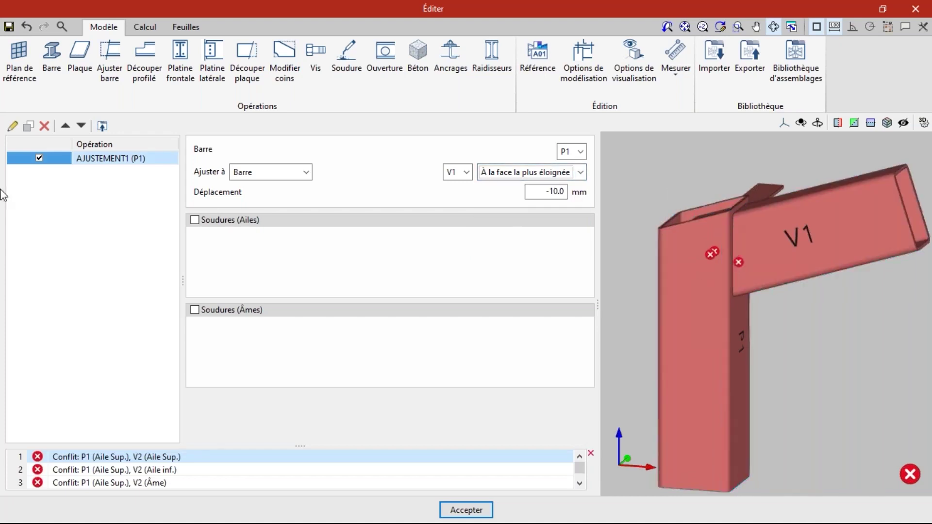
Step: Add a bar adjustment fitting beam V1 to column P1, with both flange and web welds enabled
left_click(104, 89)
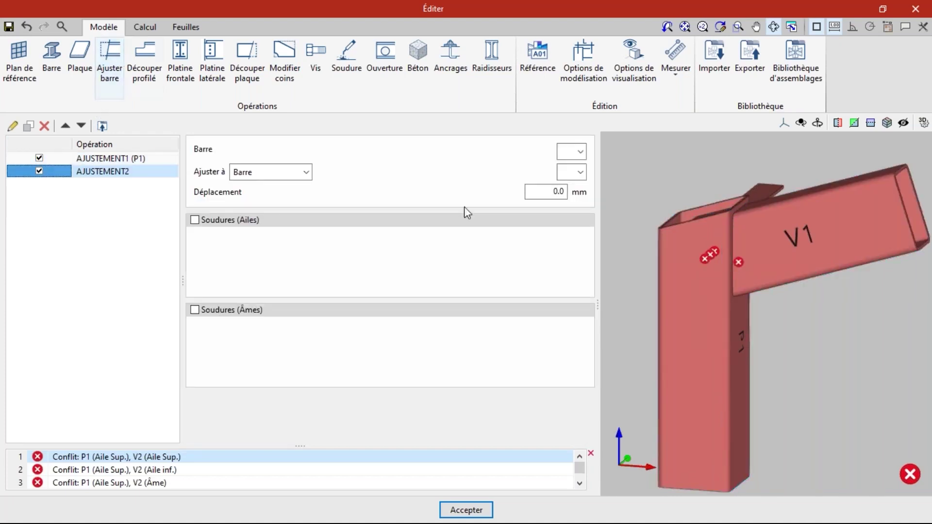
left_click(575, 151)
left_click(566, 180)
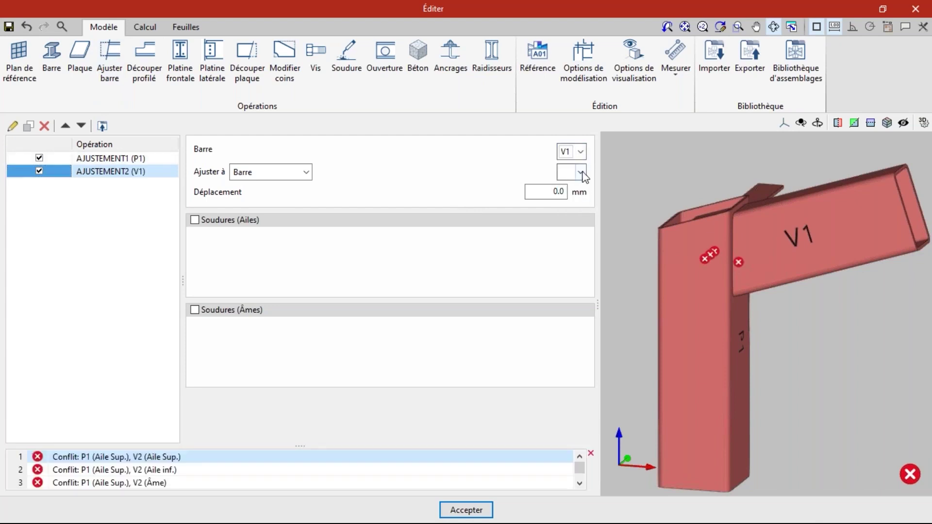
left_click(575, 172)
left_click(565, 187)
left_click(232, 221)
left_click(231, 314)
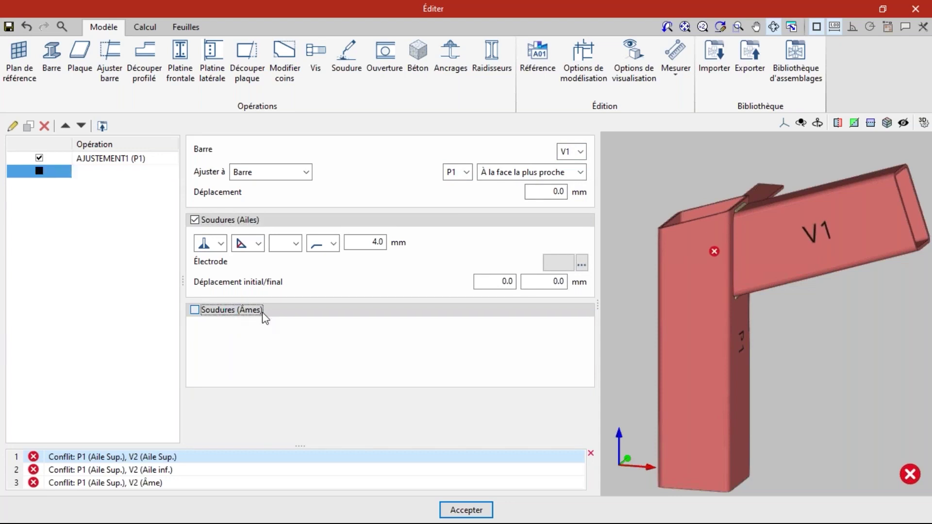
Step: Add a bar adjustment fitting beam V2 to column P1 with flange and web welds, and accept the connection
mouse_move(777, 243)
left_mouse_down()
mouse_move(777, 265)
mouse_move(730, 251)
mouse_move(772, 255)
left_mouse_up()
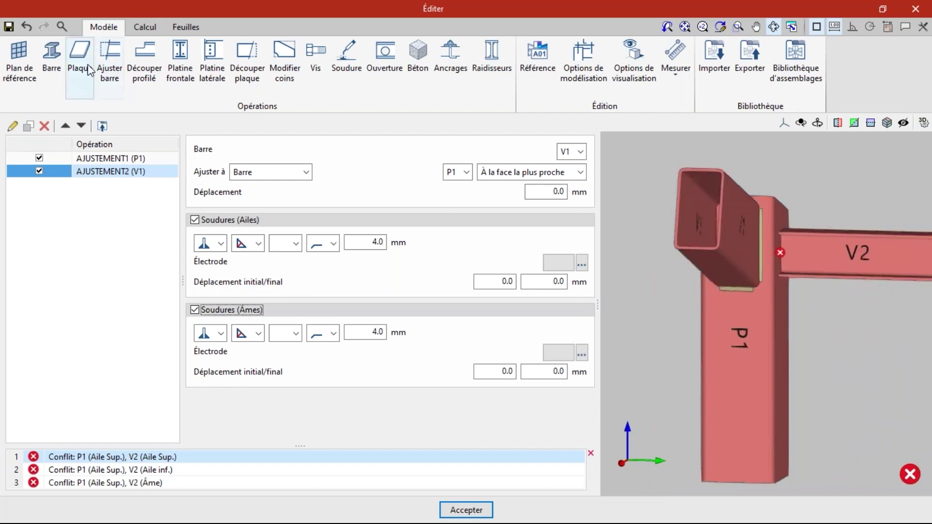
left_click(117, 65)
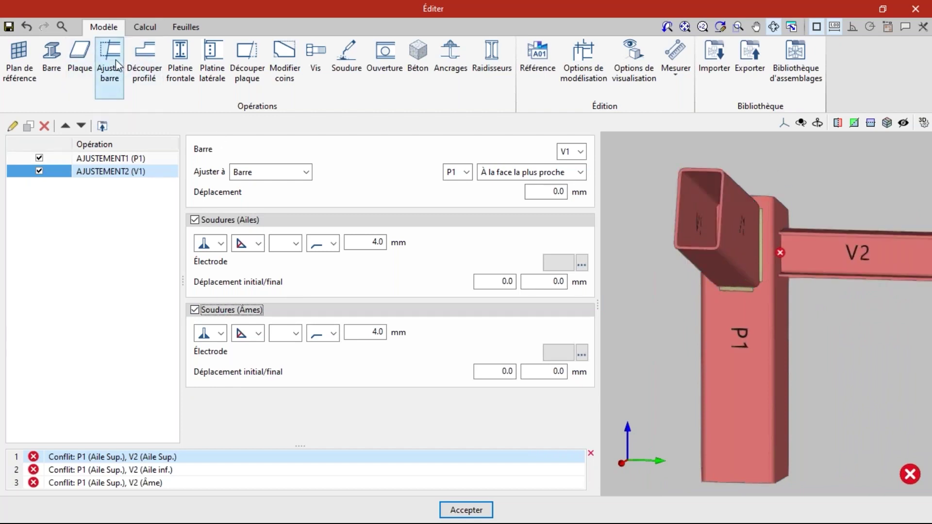
left_click(578, 154)
left_click(573, 194)
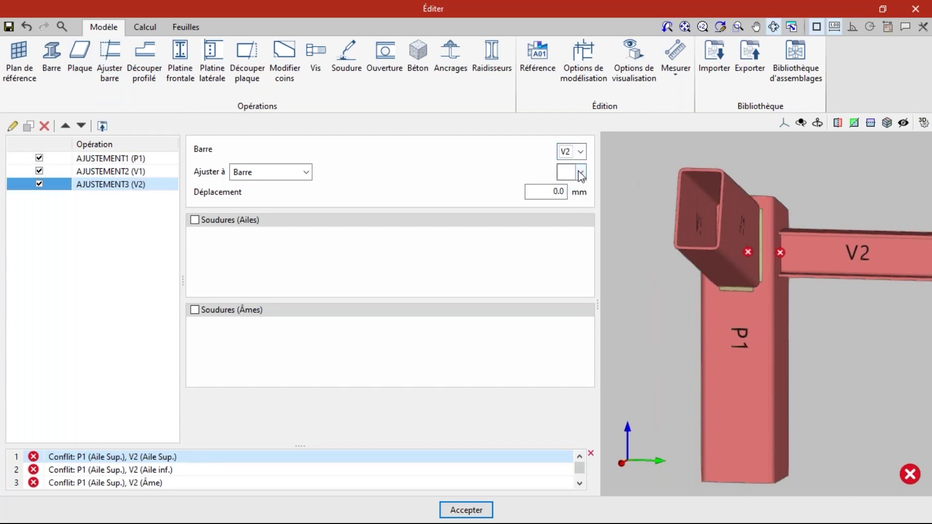
left_click(578, 172)
left_click(573, 188)
left_click(240, 220)
left_click(232, 310)
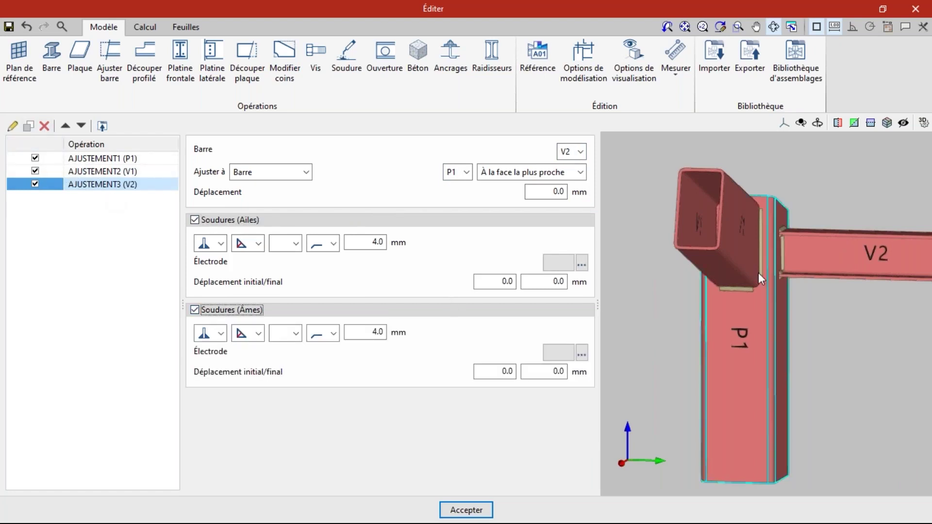
left_click_drag(760, 256, 679, 247)
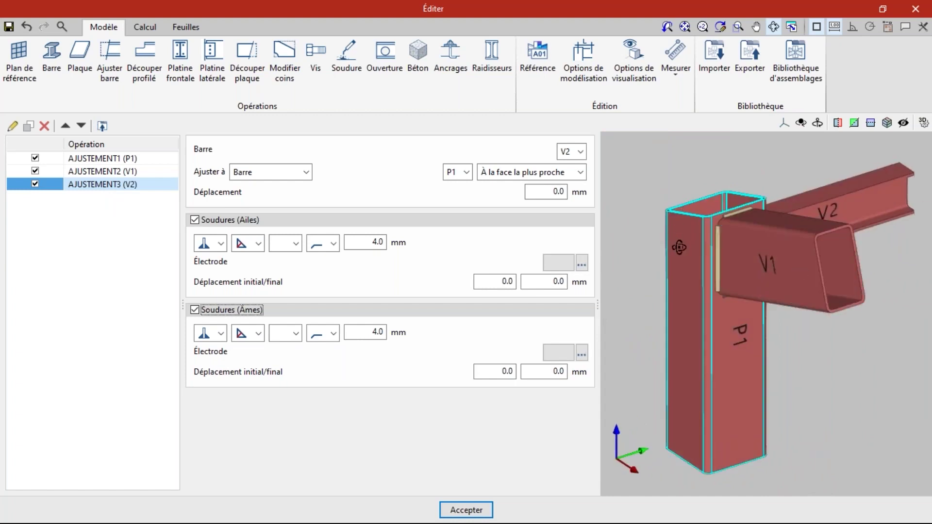
left_click(459, 508)
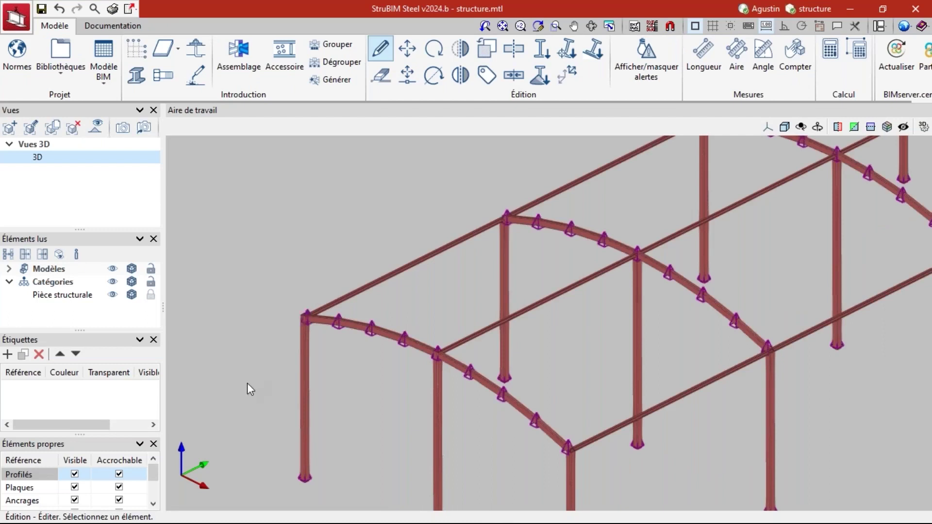
Step: Reopen the front frame's left-hand column connection, export it to the assembly library with the reference n2, and accept
scroll(246, 383, "down", 2)
scroll(265, 358, "down", 3)
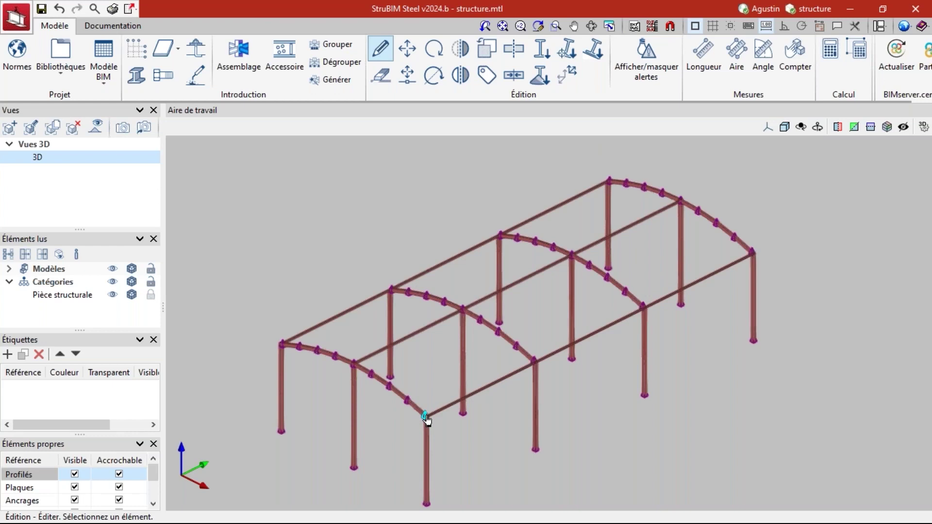
left_click(281, 347)
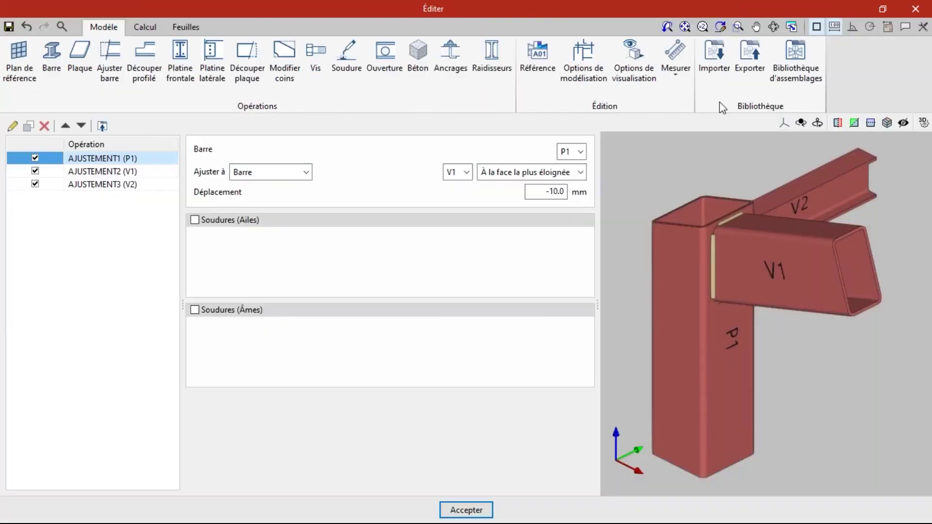
left_click(756, 67)
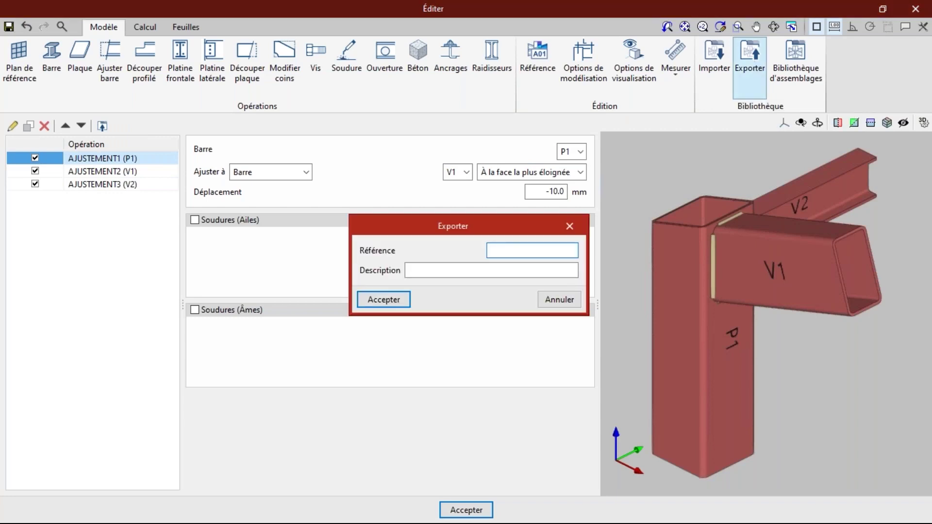
type("n2")
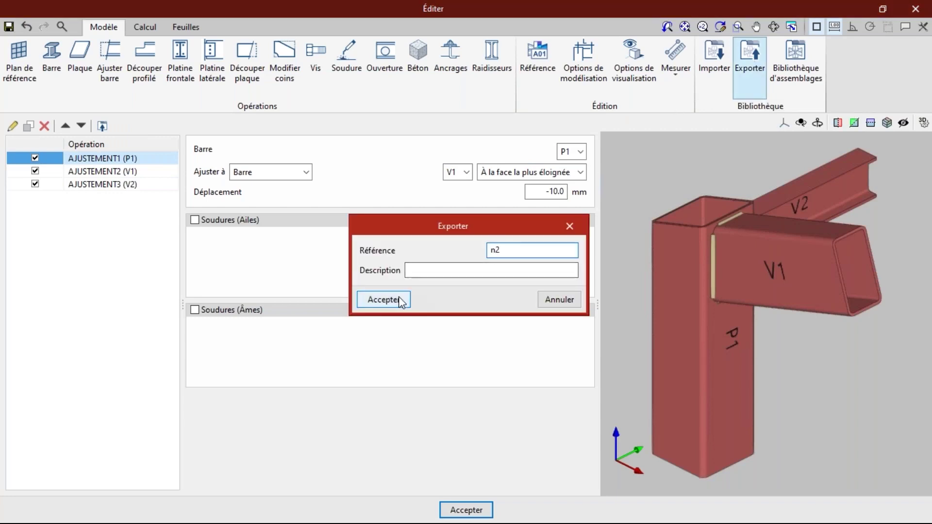
left_click(401, 297)
left_click(464, 510)
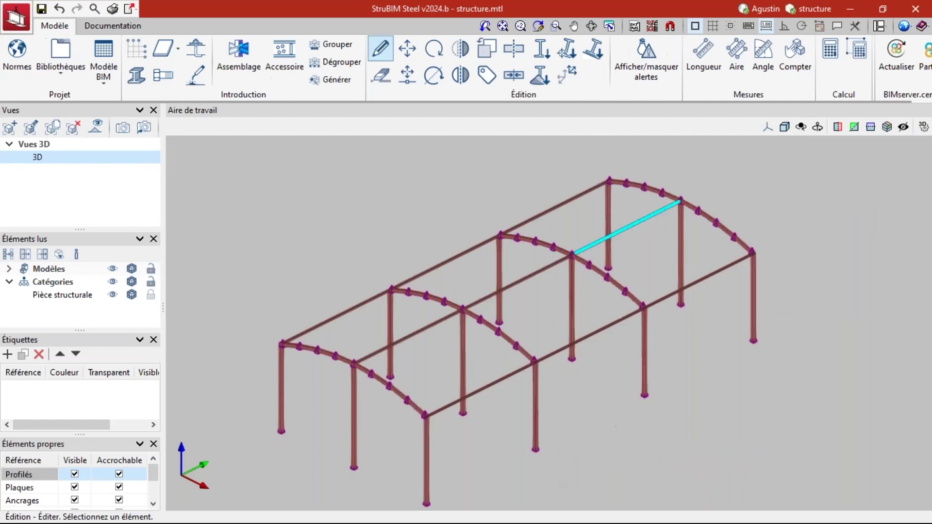
Step: Import library assembly n2 into the rear frame's left-hand column-top connection, keeping the matching profile assignment, and accept the connection
left_click(610, 184)
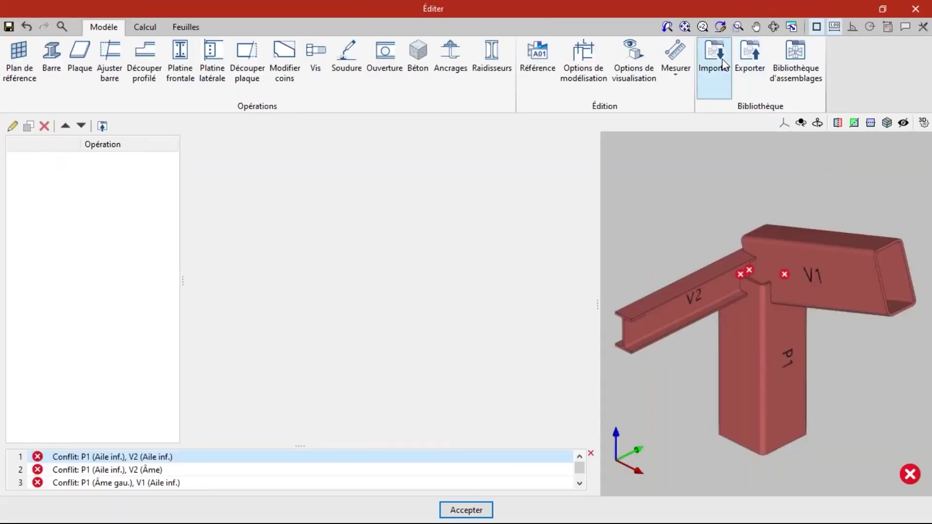
left_click(723, 63)
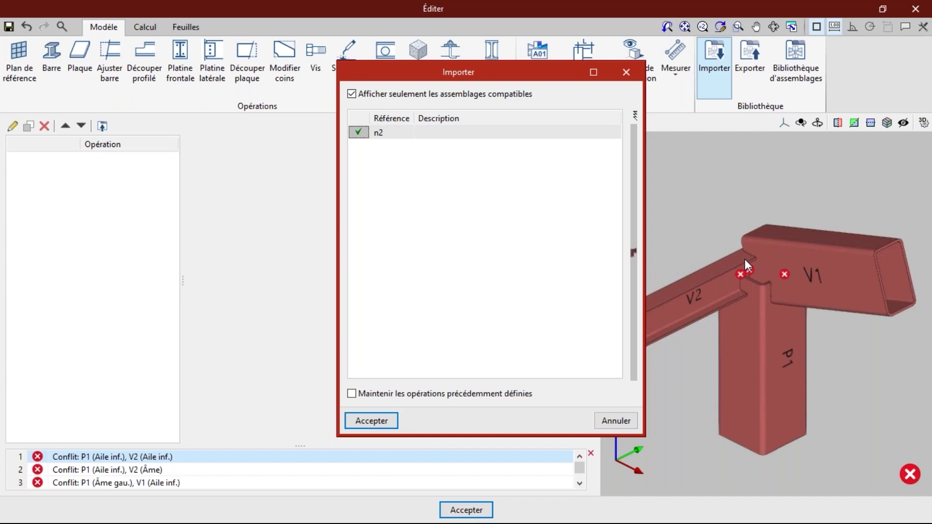
left_click(371, 421)
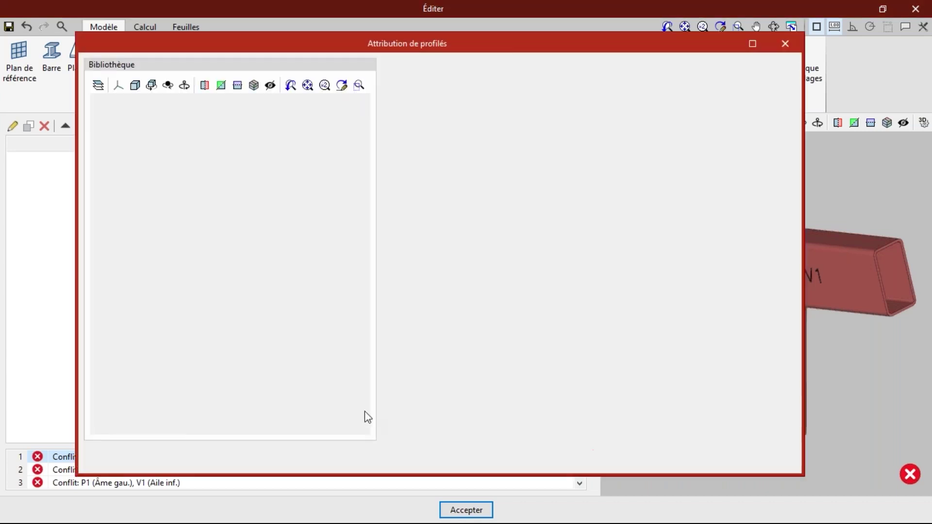
left_click_drag(281, 222, 225, 214)
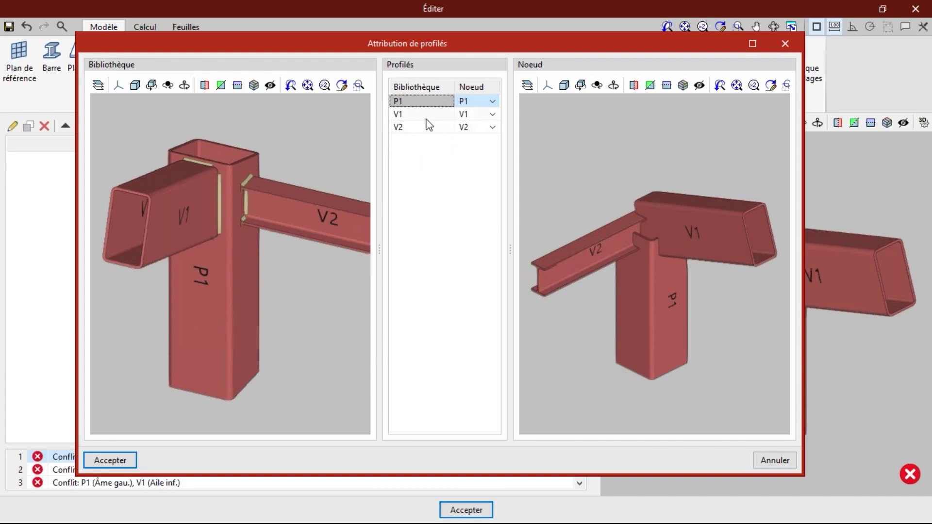
left_click(124, 461)
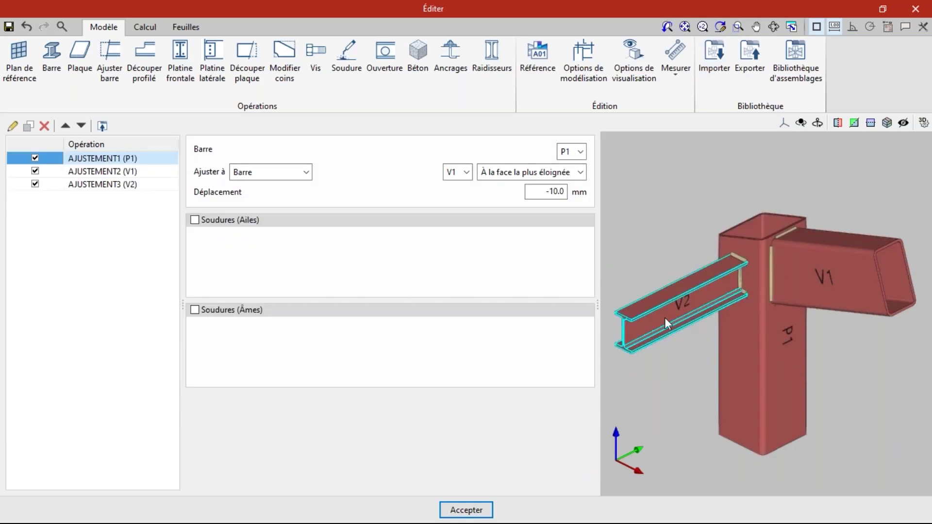
left_click(473, 510)
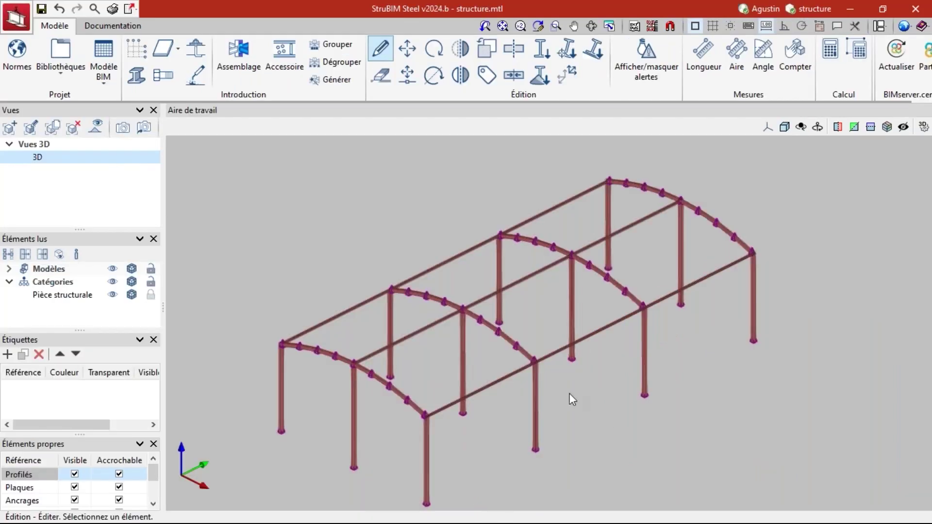
Step: Open the rear frame's right-hand column-top connection and select library assembly n2 for import
left_click(753, 255)
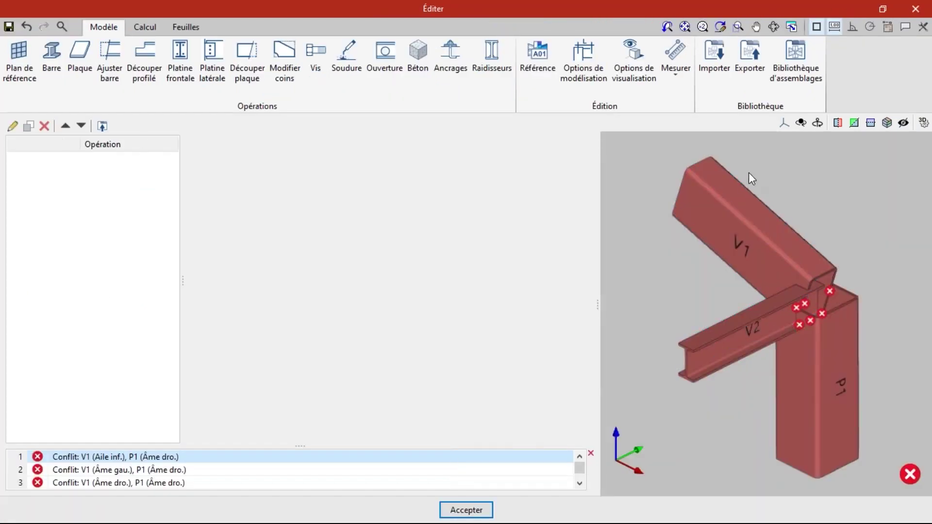
left_click(723, 73)
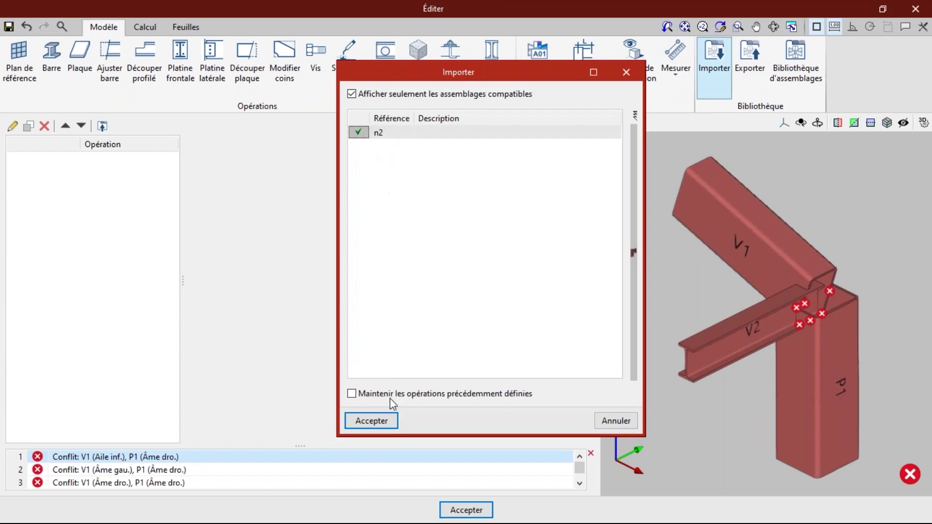
left_click(381, 420)
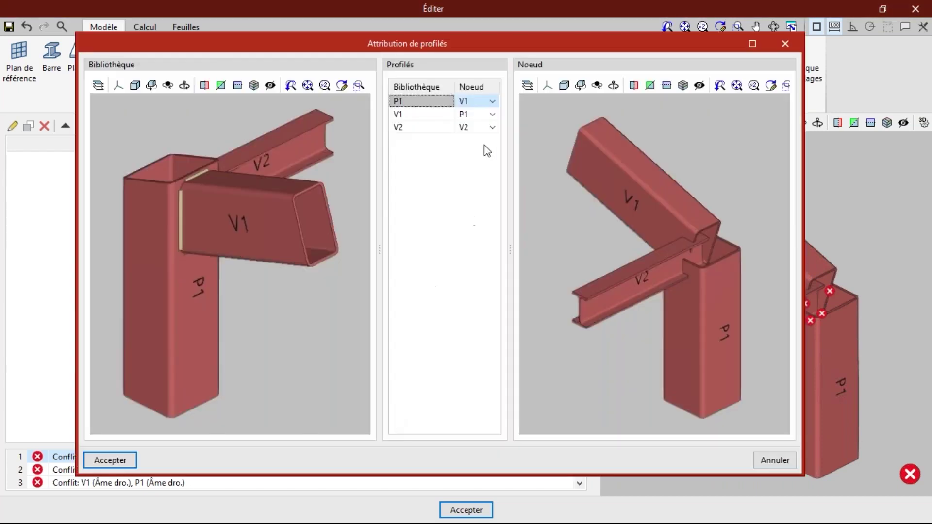
left_click_drag(511, 145, 535, 145)
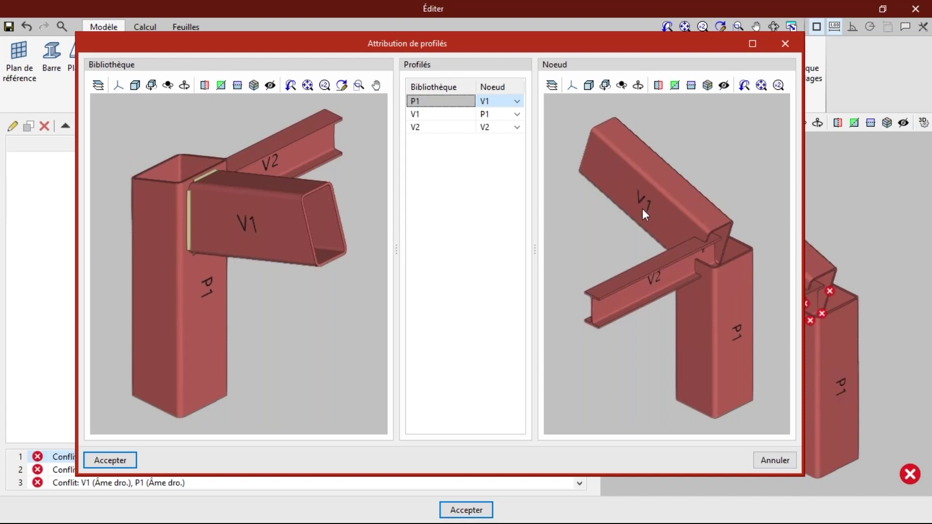
Step: Assign library profiles P1 and V1 to the node's P1 and V1, import the assembly, and accept the connection
left_click(516, 101)
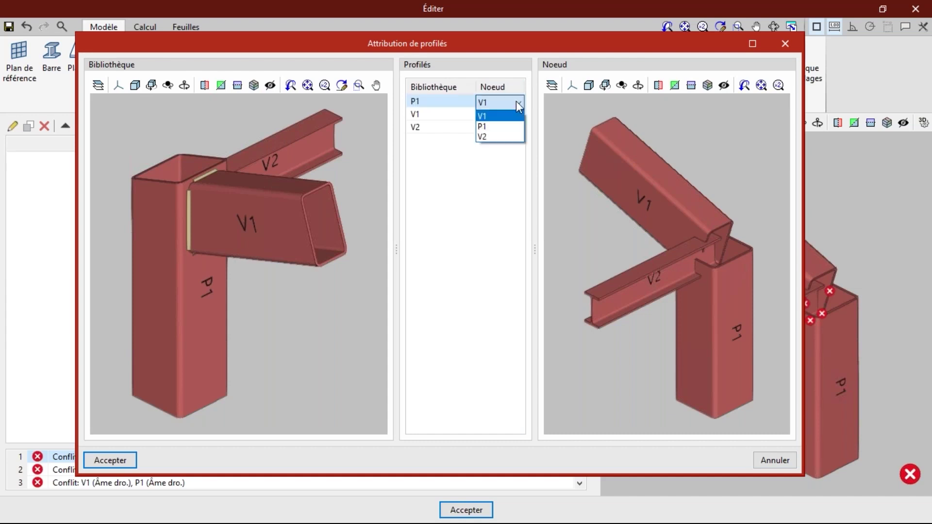
left_click(509, 126)
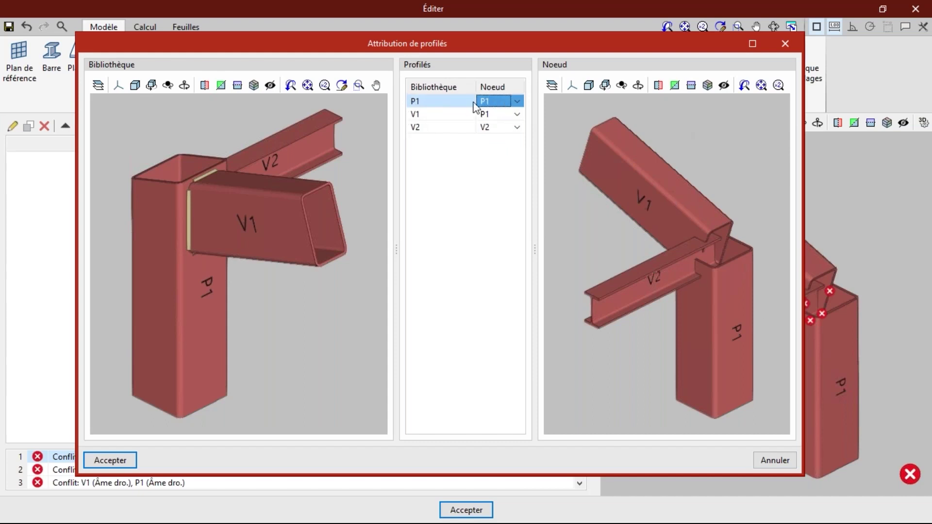
left_click(426, 121)
left_click(517, 114)
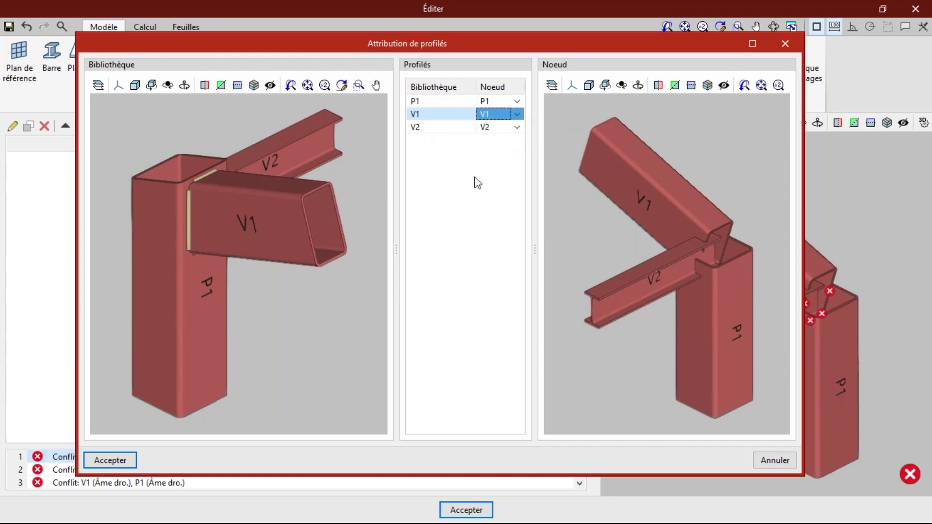
left_click(129, 460)
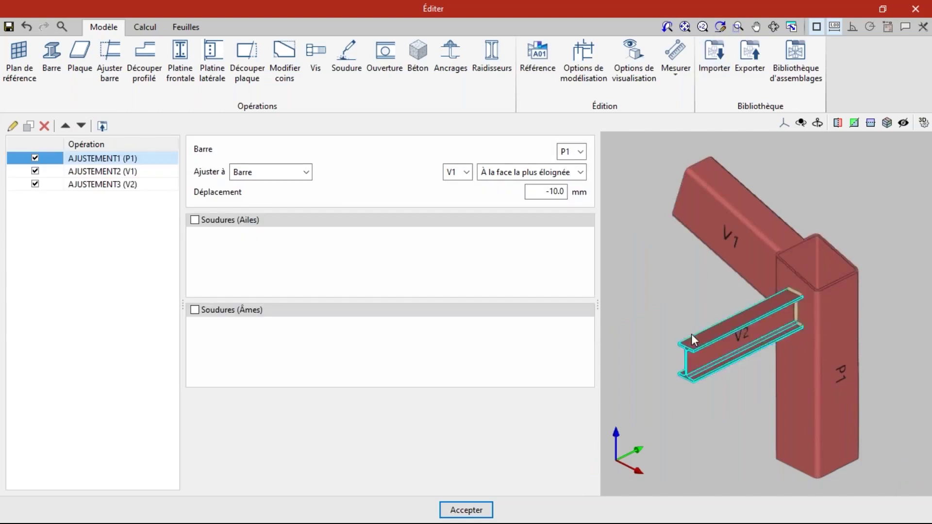
left_click(773, 27)
left_click_drag(752, 275, 849, 247)
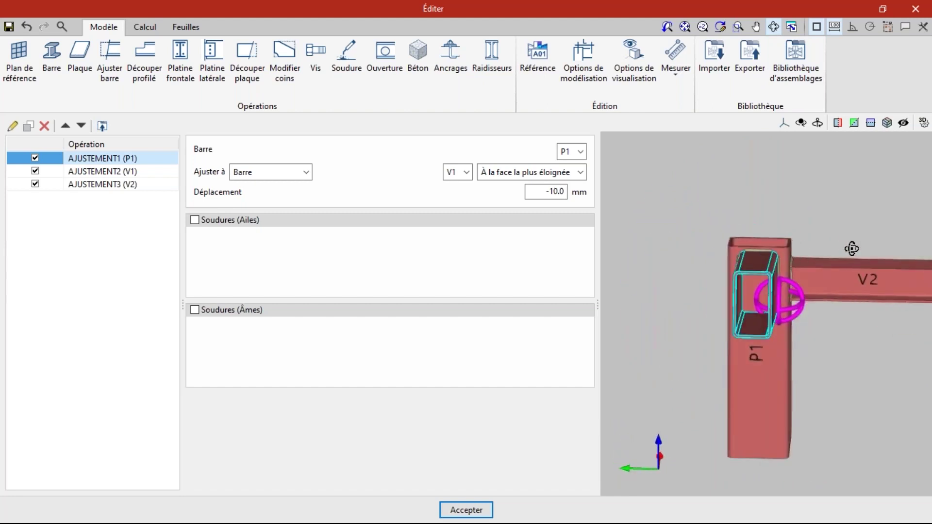
left_click(444, 508)
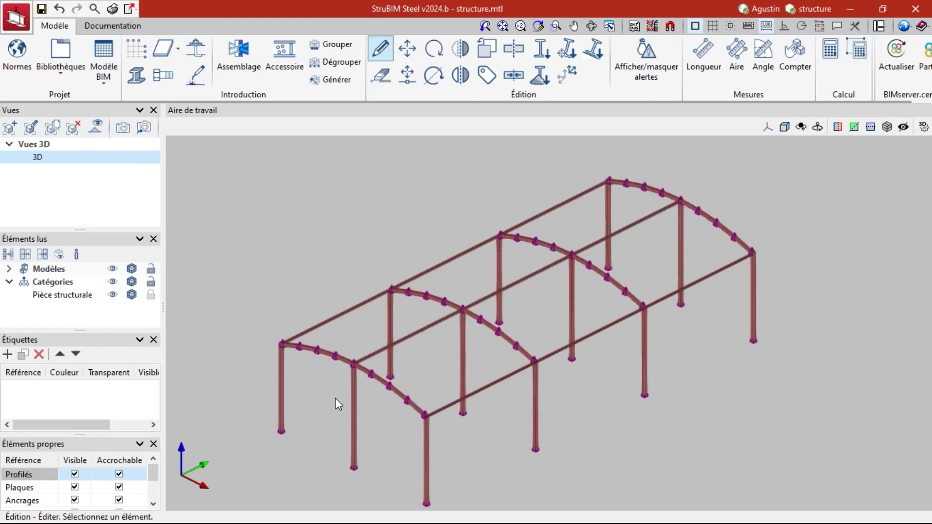
Step: Open the second frame's central column-top connection to examine how its four beams meet the column, and close it
scroll(437, 339, "up", 2)
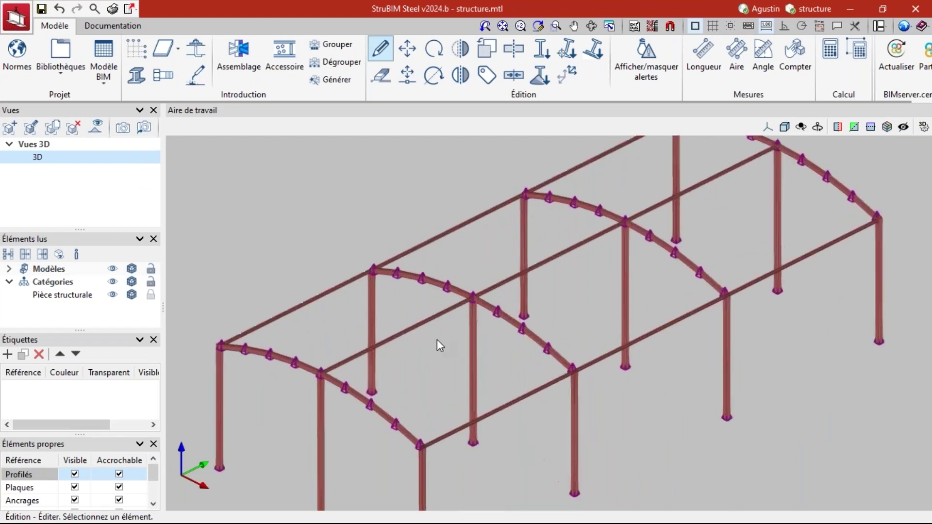
left_click(474, 298)
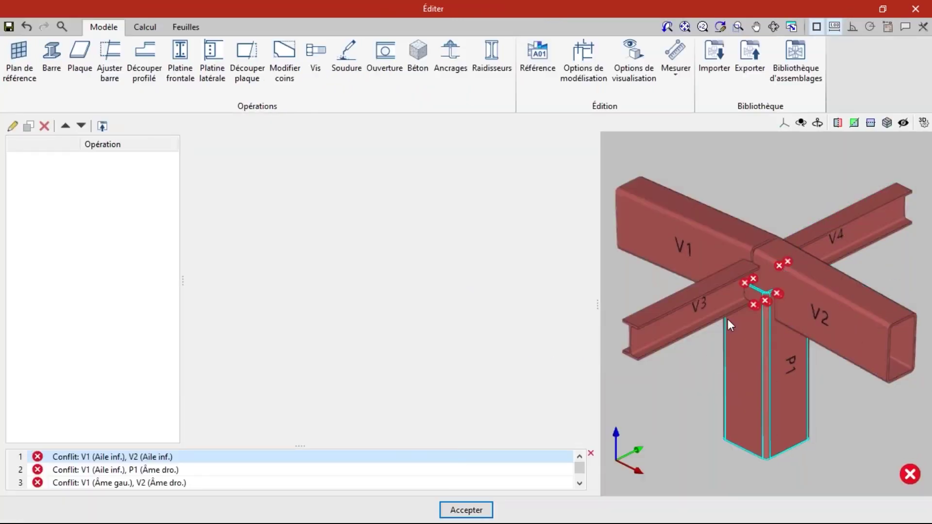
left_click(466, 510)
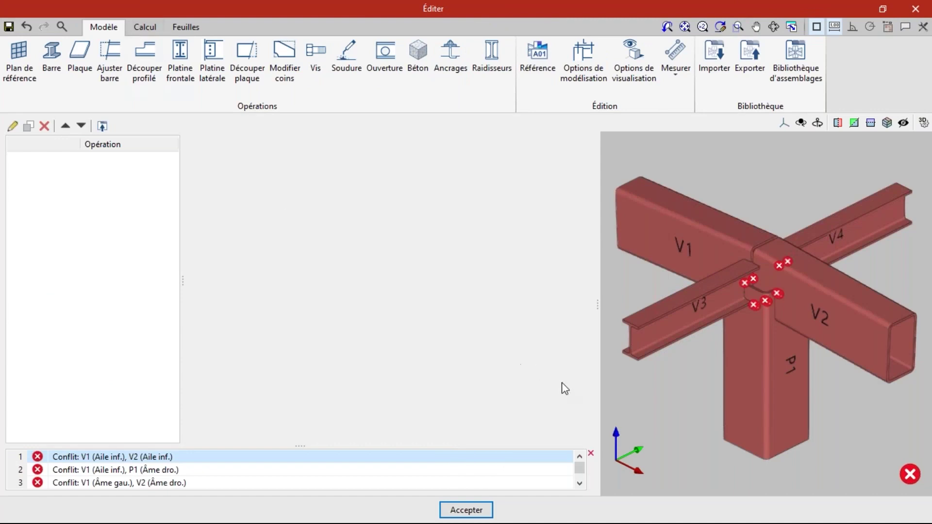
left_click(466, 510)
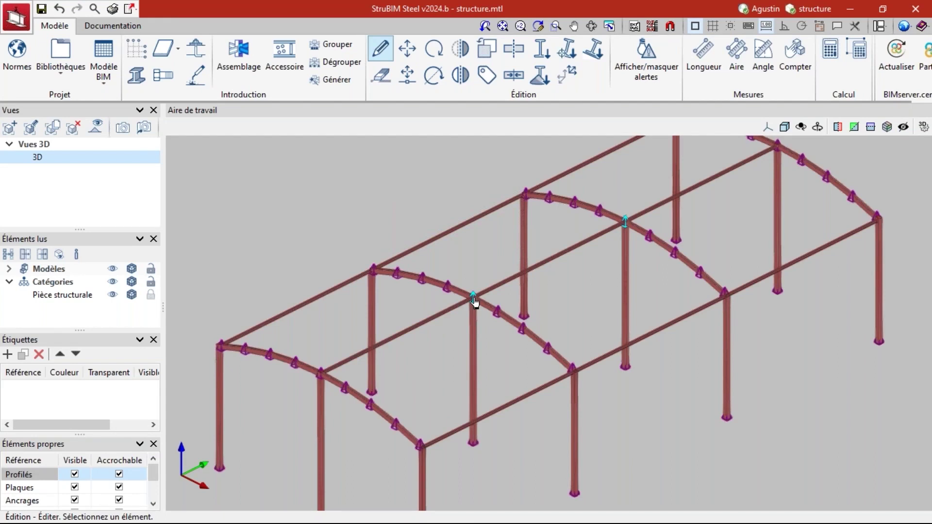
scroll(512, 453, "down", 1)
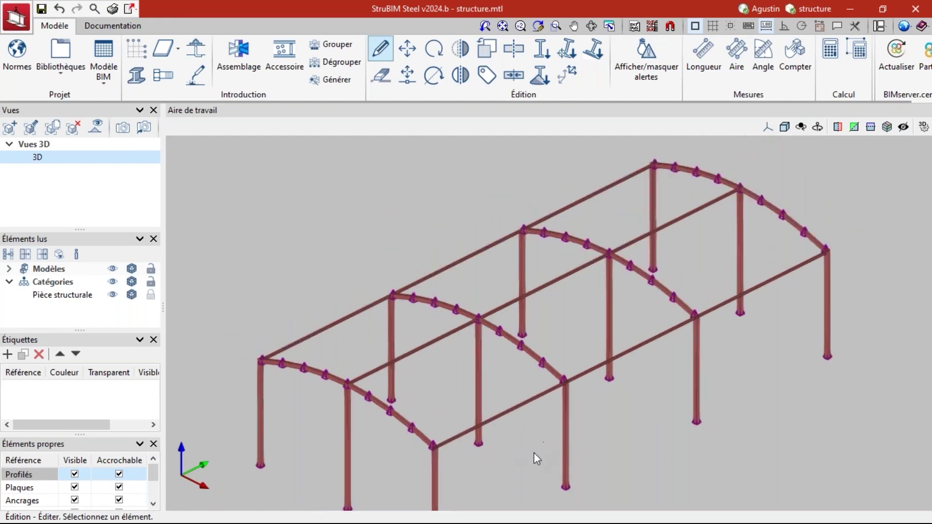
Step: Open the project STRUCTURE travaillée without saving the current one
left_click(22, 20)
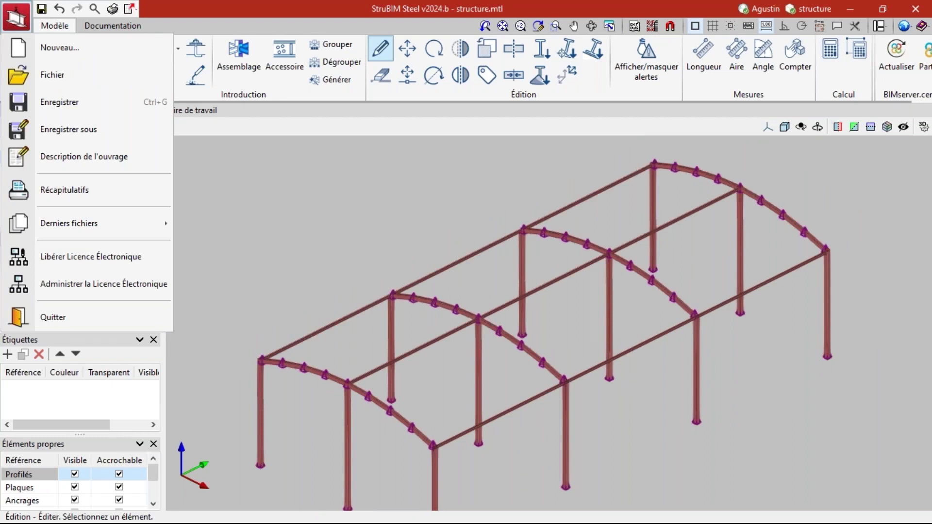
left_click(51, 75)
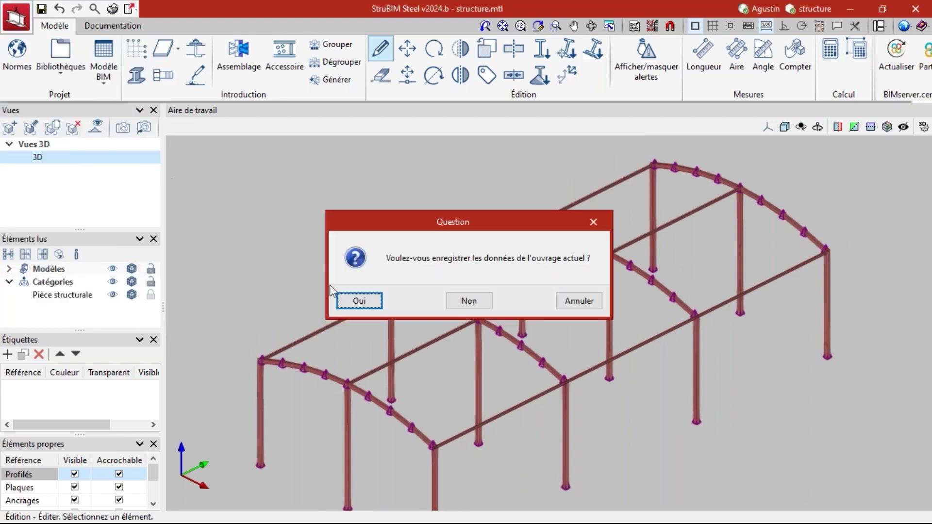
left_click(469, 301)
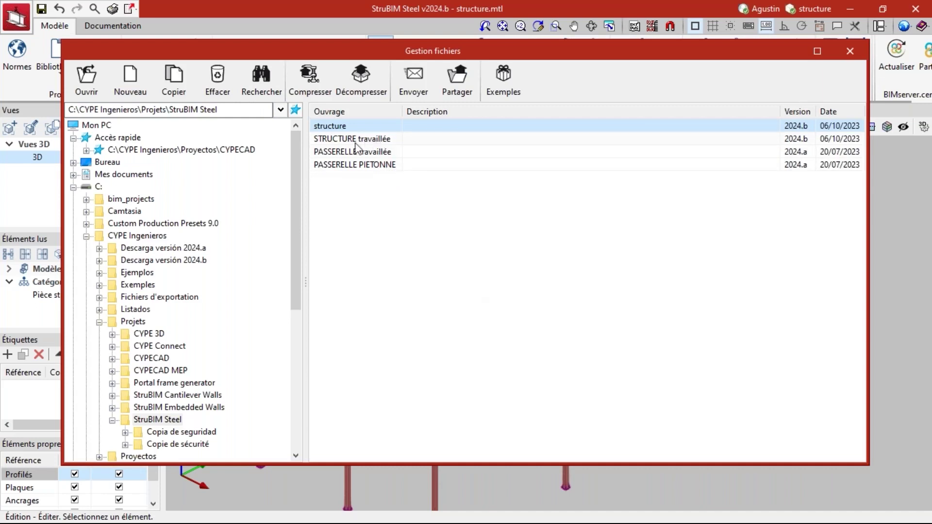
double_click(352, 141)
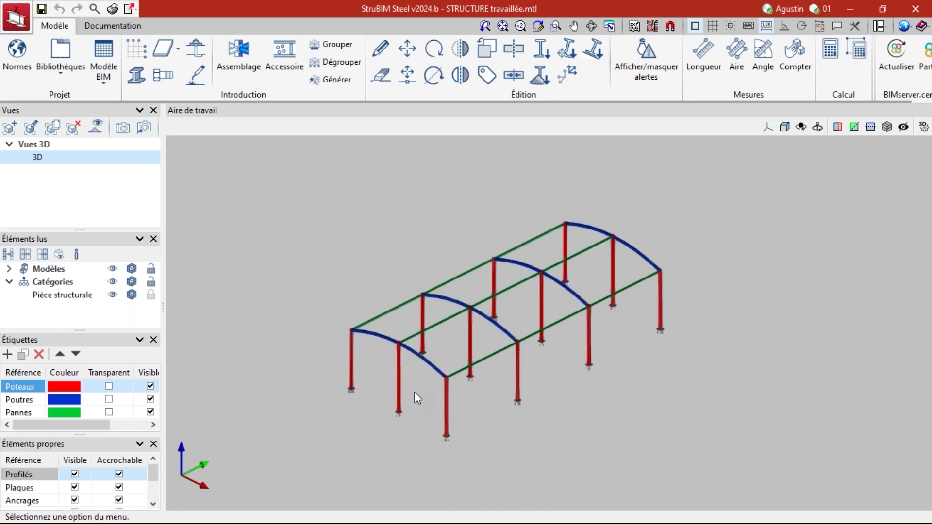
Step: Open the front frame's central column-top connection for editing, examine its reference plane and welded bar adjustments, and close it
scroll(395, 369, "up", 3)
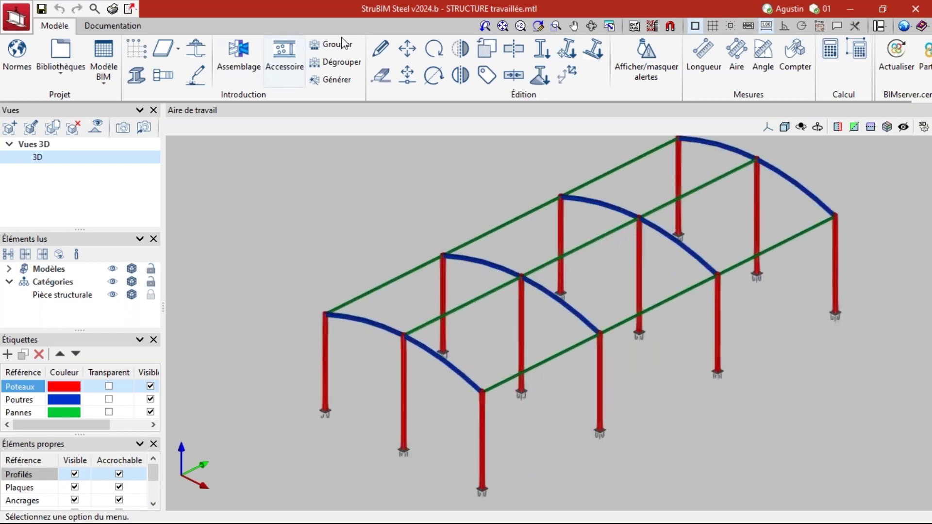
left_click(380, 48)
scroll(529, 318, "up", 1)
scroll(529, 317, "up", 1)
scroll(519, 255, "up", 1)
scroll(326, 354, "down", 1)
scroll(327, 354, "up", 1)
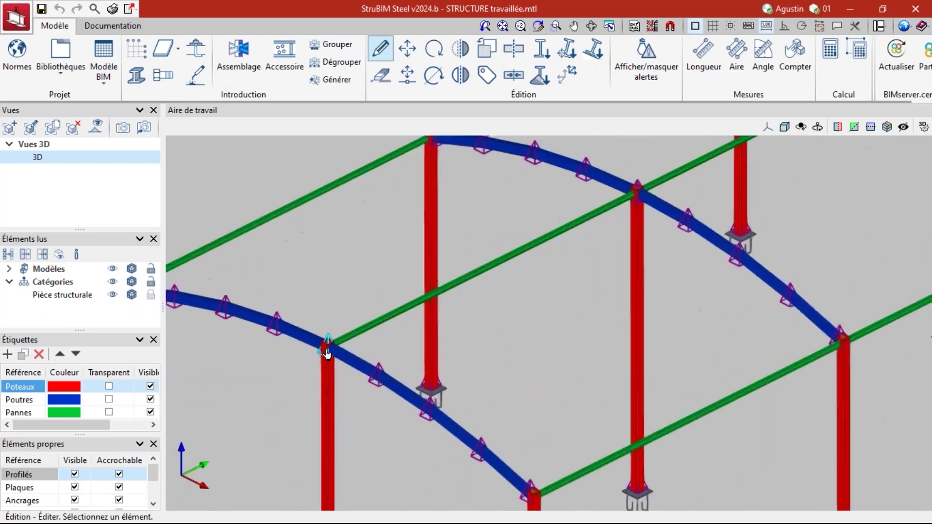
scroll(328, 352, "up", 1)
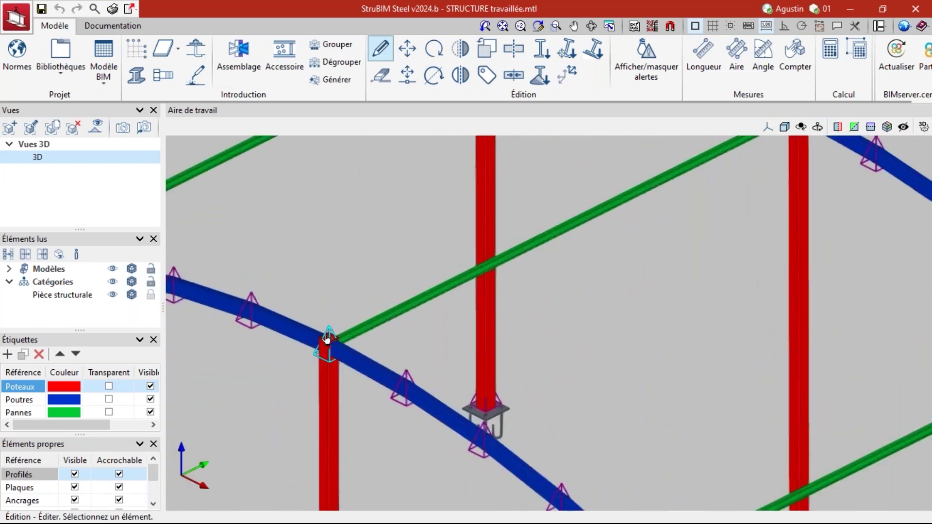
left_click(327, 339)
left_click(773, 27)
scroll(776, 301, "up", 5)
left_click_drag(771, 280, 752, 317)
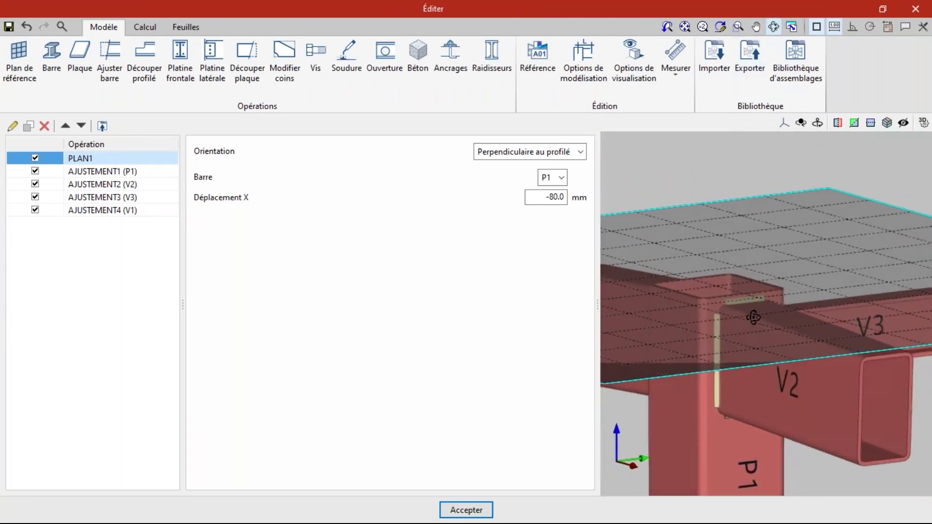
left_click(465, 510)
Step: Open the second frame's central column-top connection, examine its reference plane and four-beam adjustments, and close it
scroll(264, 437, "down", 5)
scroll(449, 338, "up", 6)
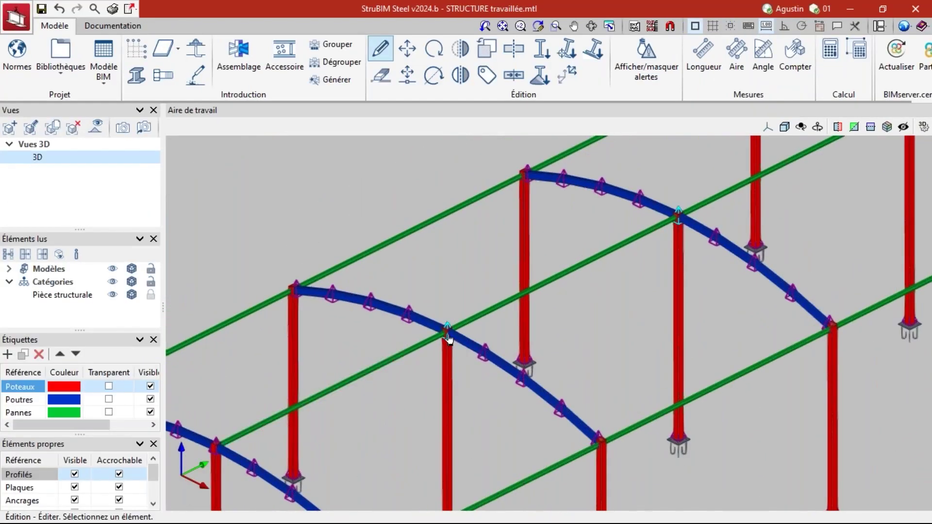
left_click(448, 333)
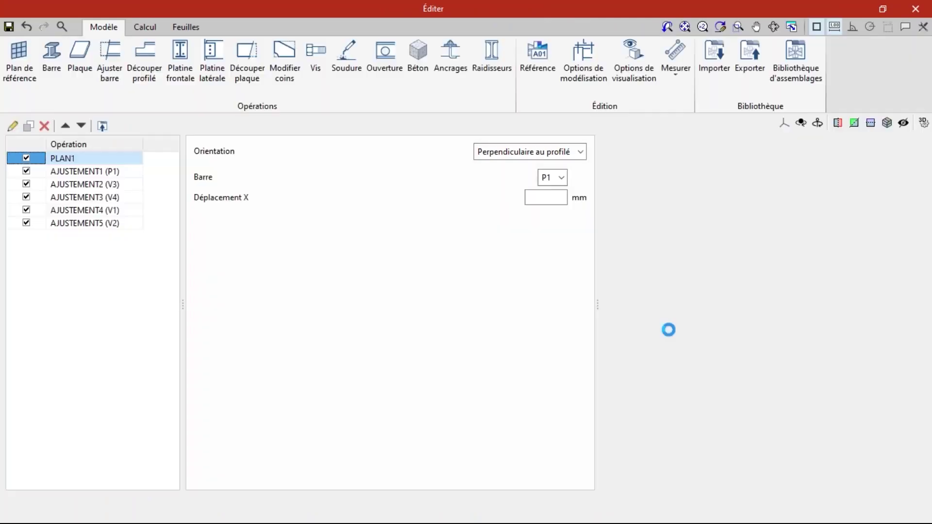
left_click(773, 26)
left_click_drag(744, 312, 766, 330)
left_click(484, 510)
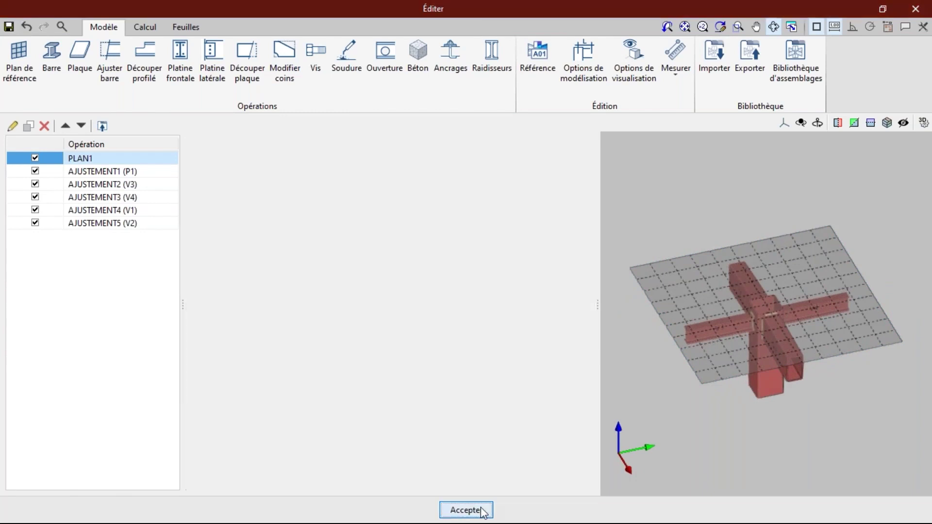
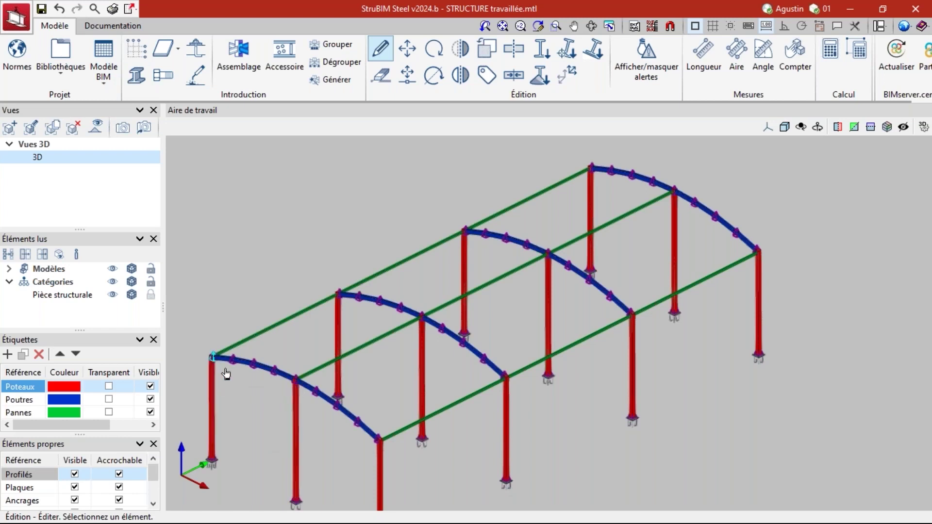
Step: Open the front frame's left-hand column-top connection, review its stress and deformation results, and return to its model
left_click(213, 386)
left_click(145, 28)
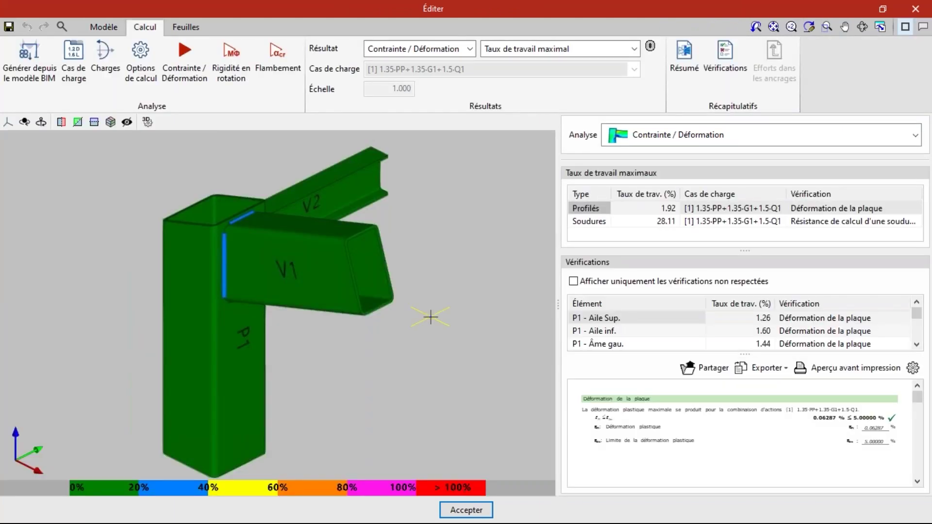
left_click(103, 24)
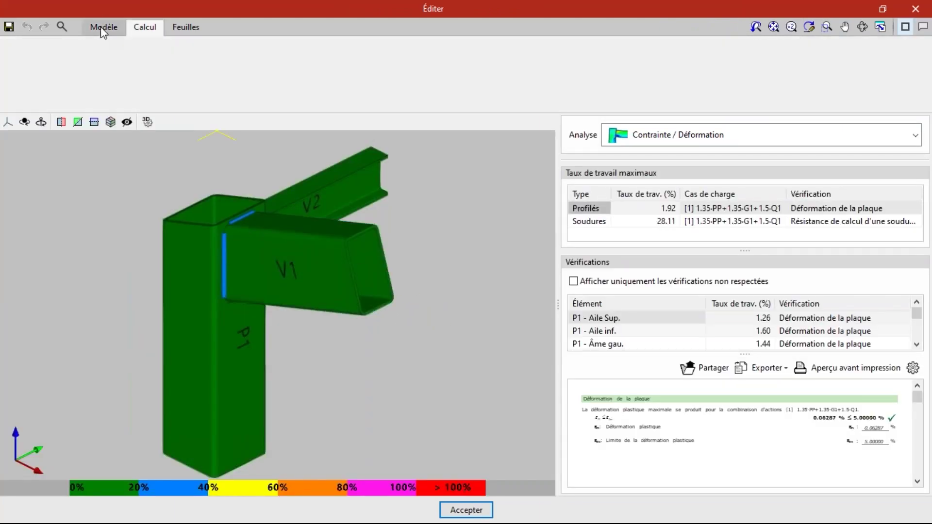
Step: Try adjusting bar P1 to V1's nearest face, and set it back to the farthest face
left_click(518, 173)
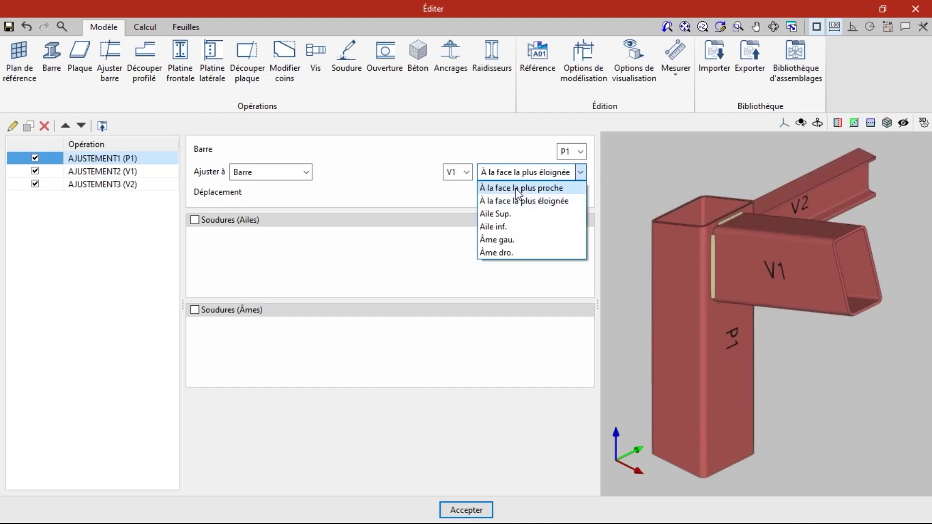
left_click(518, 187)
left_click(517, 174)
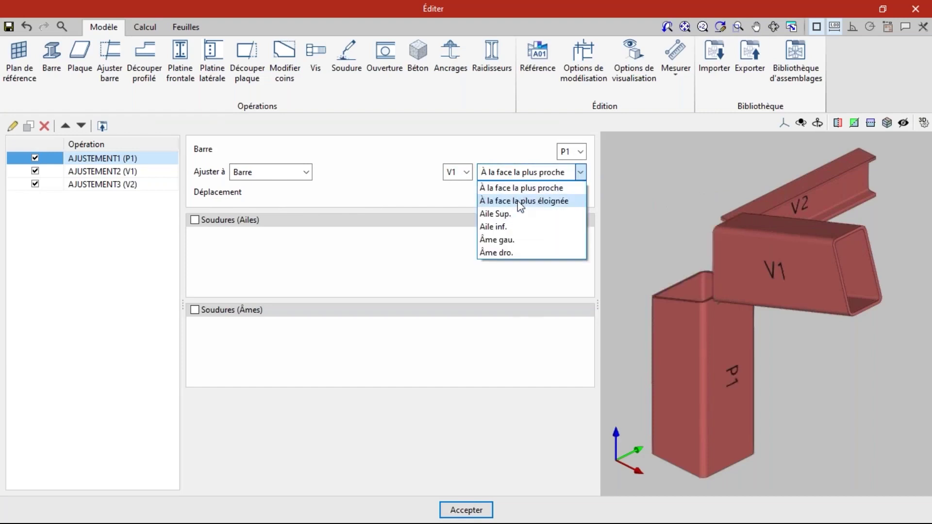
left_click(520, 200)
Step: Run the stress/deformation analysis (Contrainte / Déformation) for this column-top connection
left_click(144, 28)
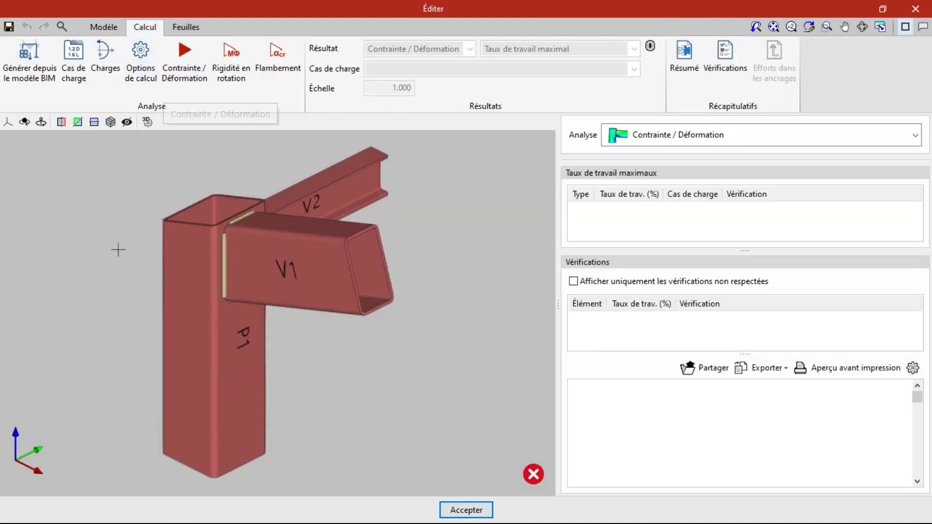
left_click(190, 73)
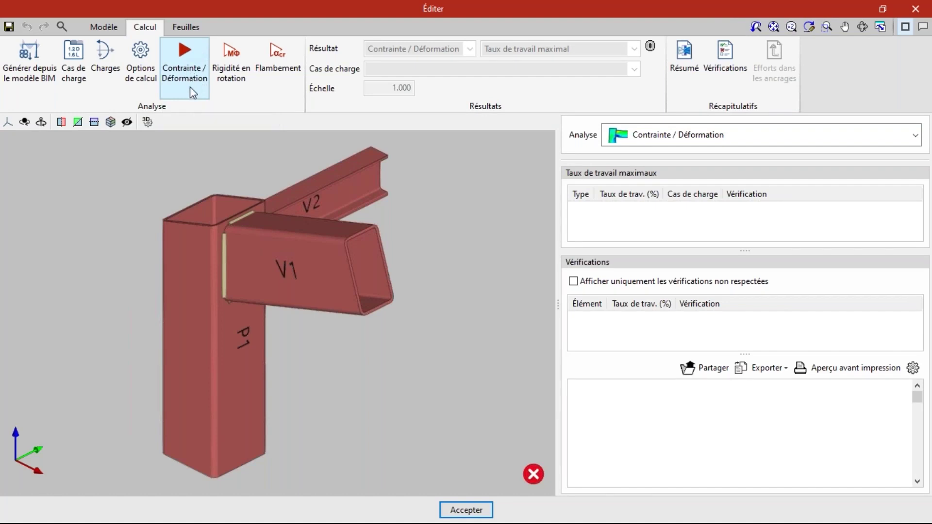
left_click(238, 85)
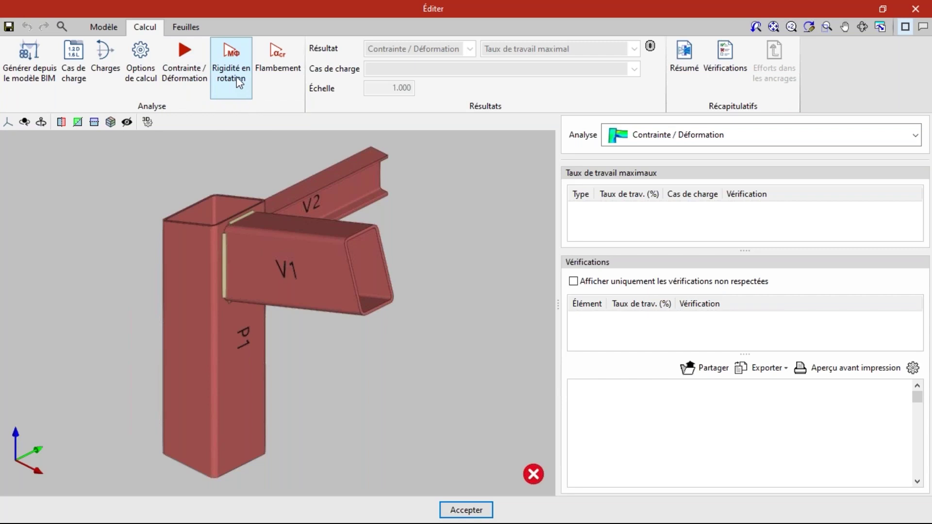
left_click(281, 66)
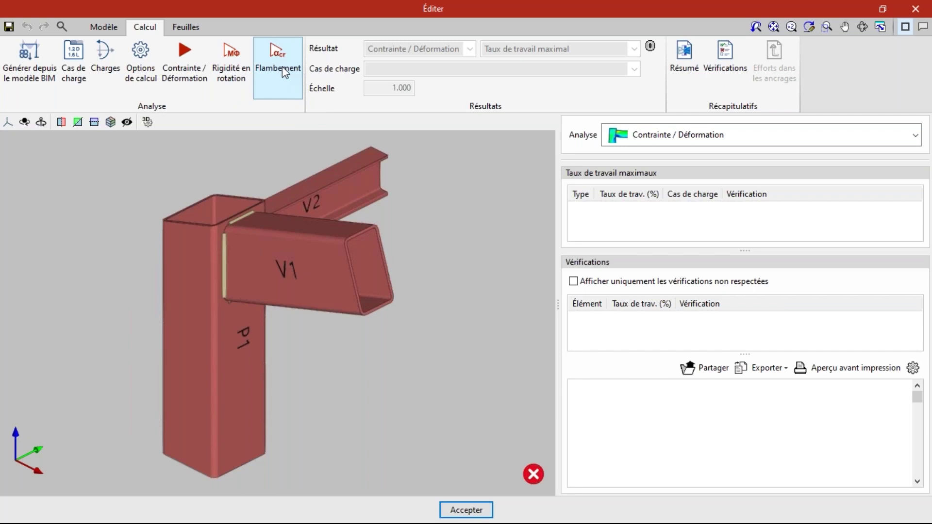
left_click(184, 63)
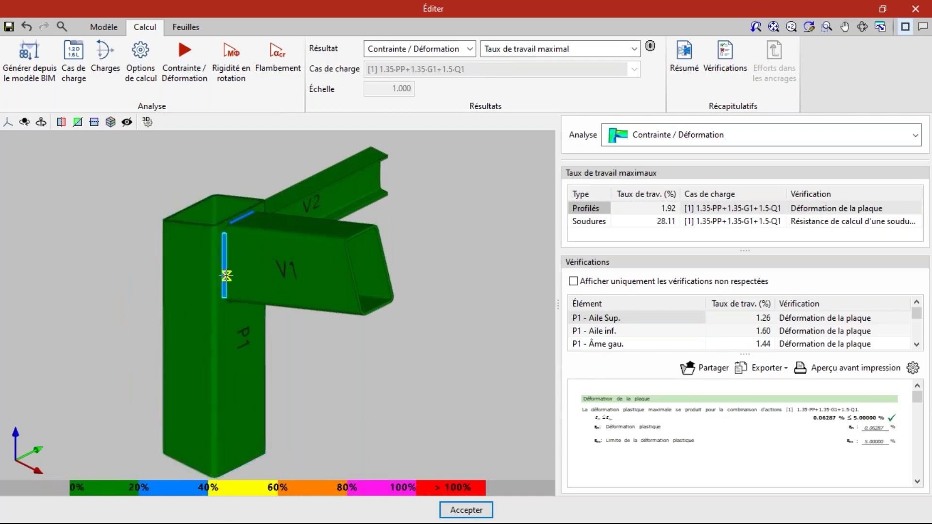
Step: Examine the maximum utilisation colours on the welds and on bars P1, V1 and V2 from close up and from another side
scroll(223, 266, "up", 4)
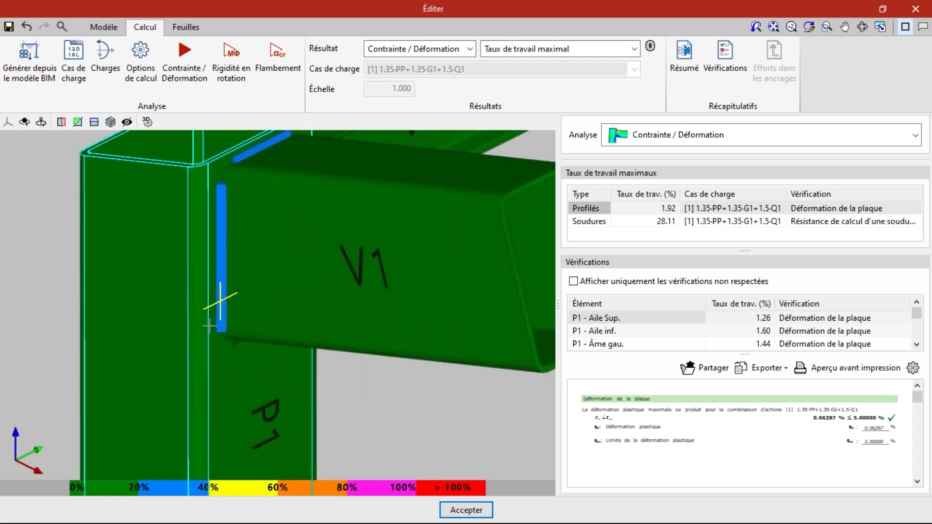
scroll(254, 267, "down", 2)
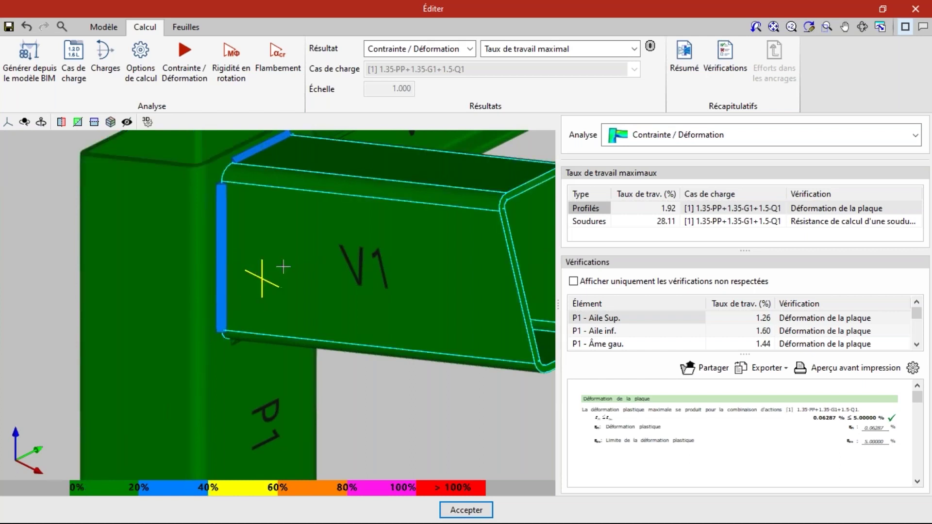
scroll(313, 253, "down", 1)
left_click(863, 27)
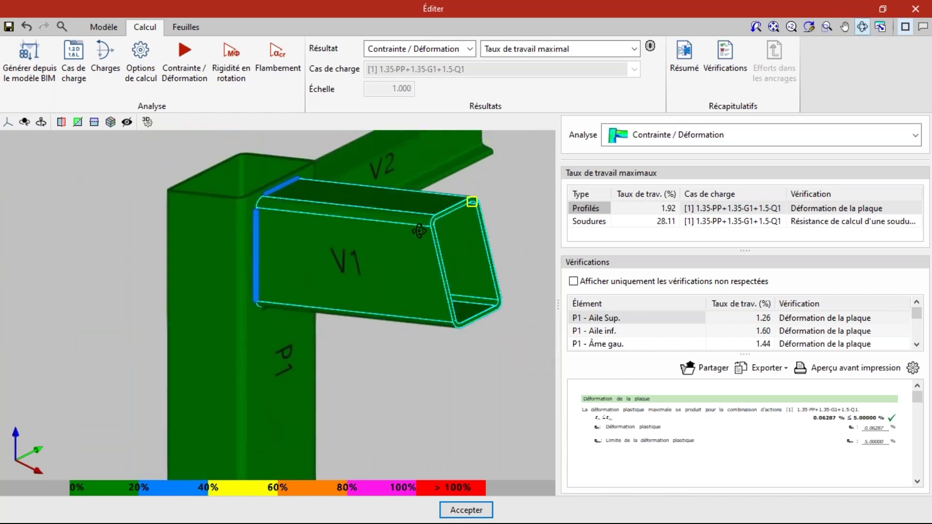
left_click_drag(336, 278, 318, 238)
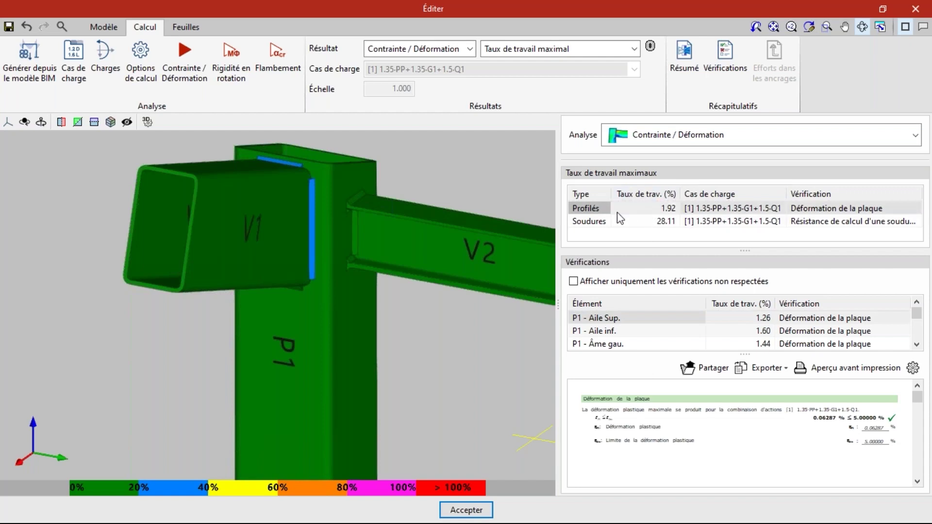
Step: Show the critical weld's check, browse the list of verified elements, and display the check for AJUSTEMENT2 - Âme gau
left_click(596, 222)
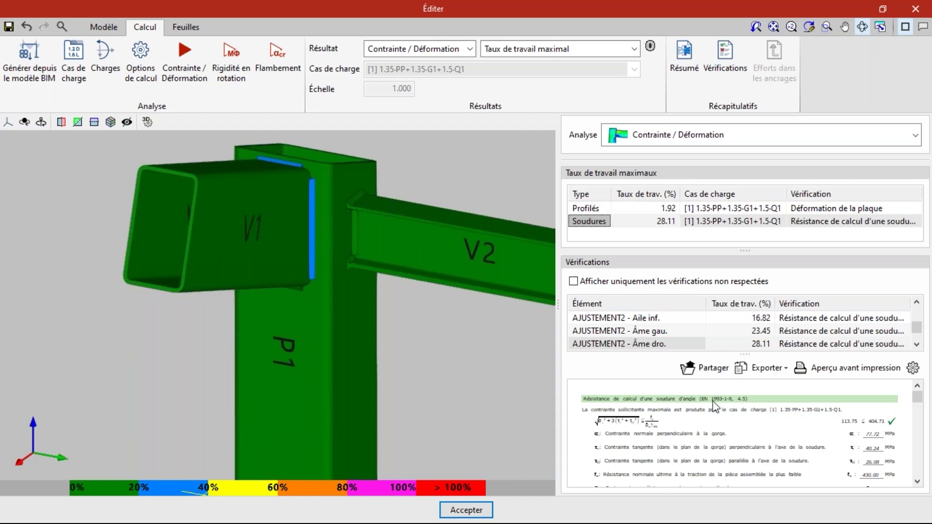
left_click_drag(917, 335, 918, 325)
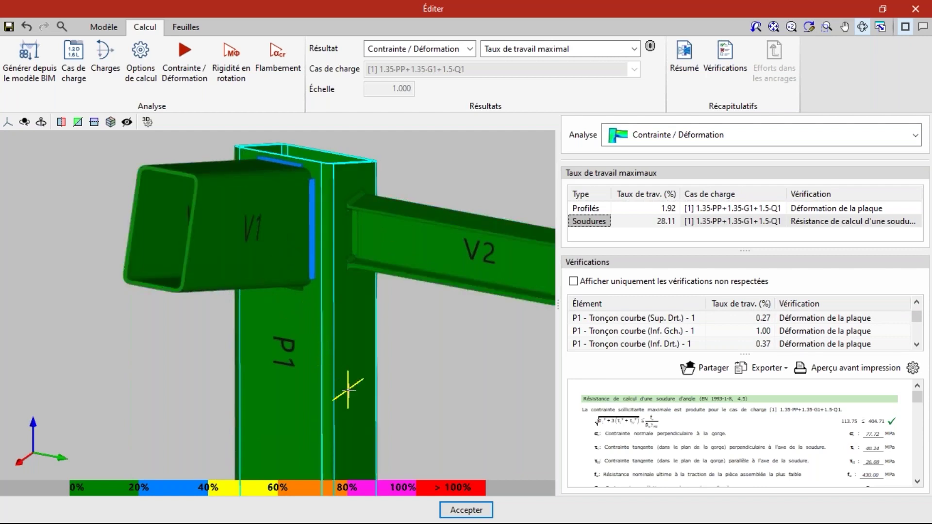
scroll(678, 332, "down", 5)
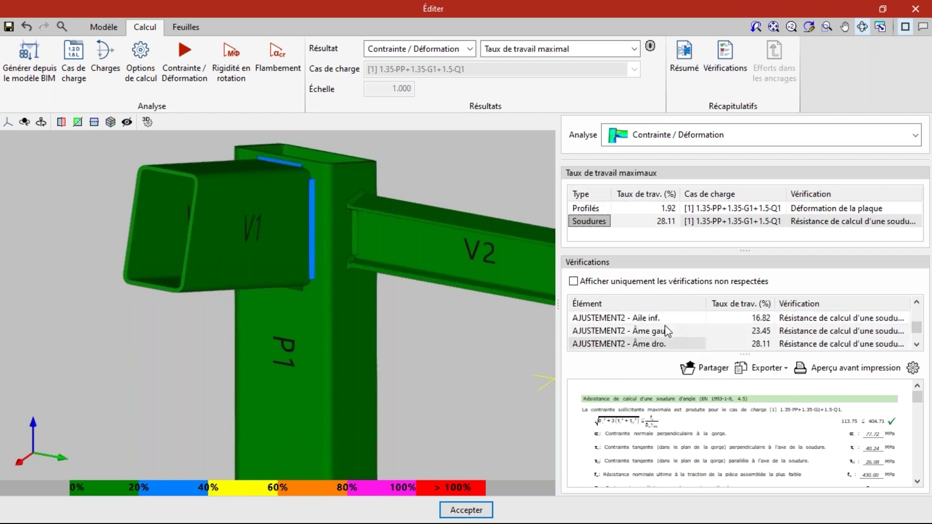
left_click(579, 334)
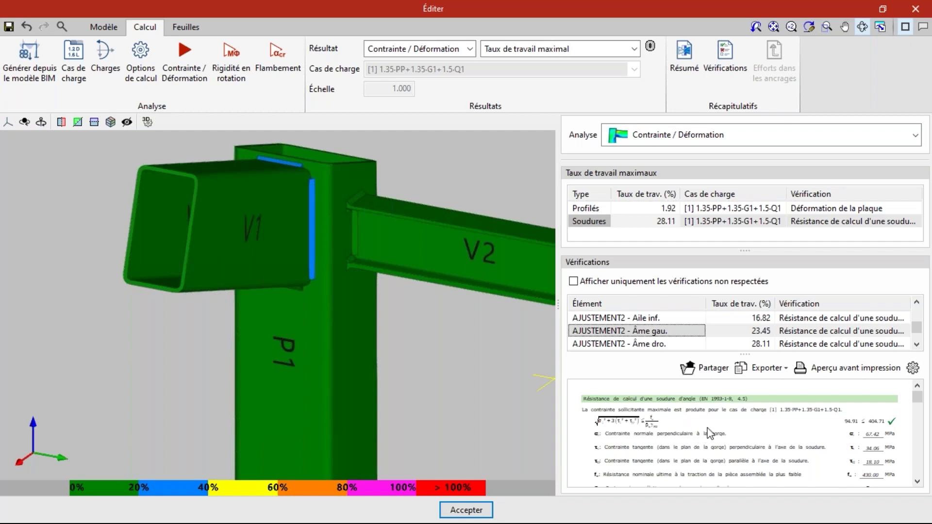
Step: Preview the print layout of the AJUSTEMENT2 - Âme gau. fillet weld check, read it through, and close the preview
left_click(823, 372)
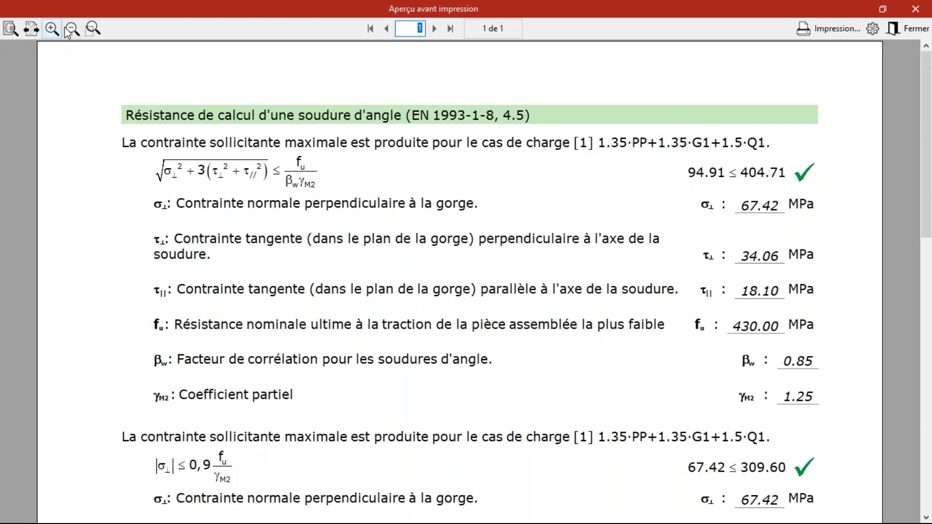
left_click(72, 28)
scroll(419, 324, "down", 3)
scroll(420, 326, "up", 3)
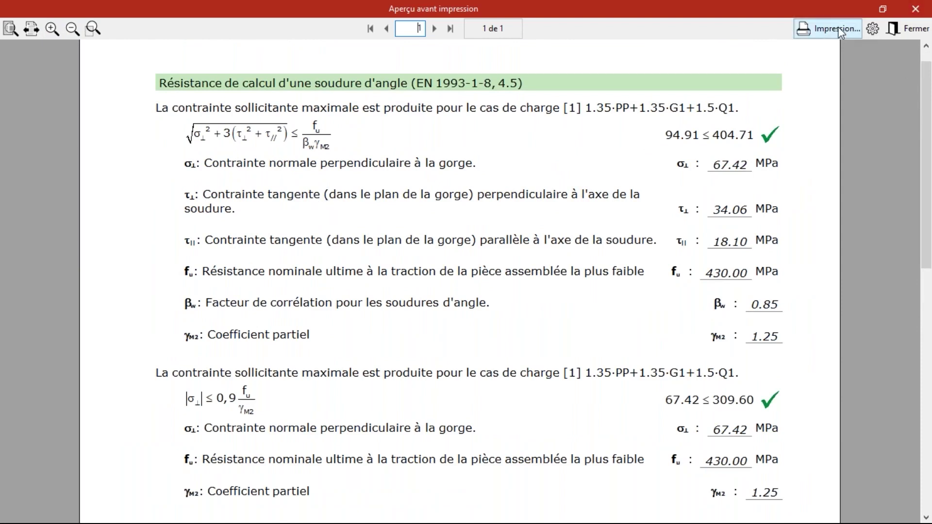
left_click(915, 9)
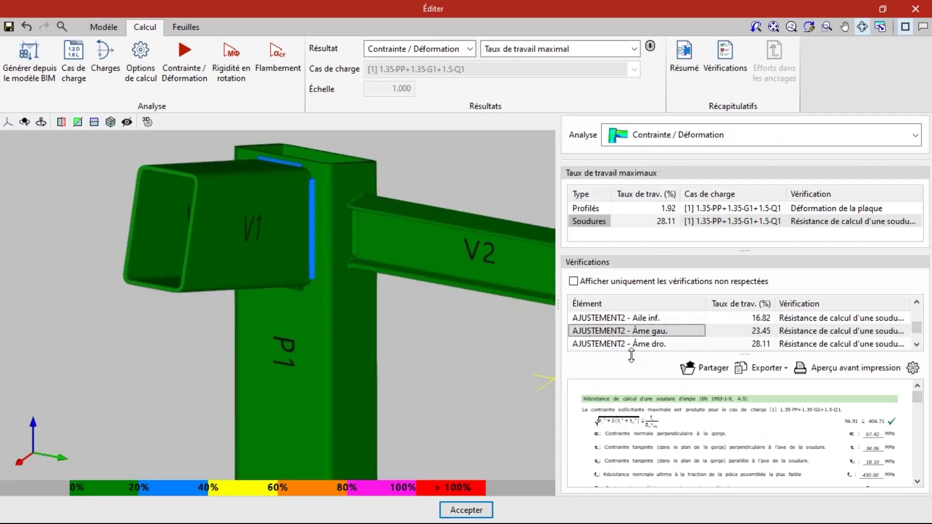
Step: Display the weld check for AJUSTEMENT3 - Aile inf. - Arrière 1 and look through the remaining AJUSTEMENT3 entries
scroll(626, 335, "down", 2)
left_click(616, 334)
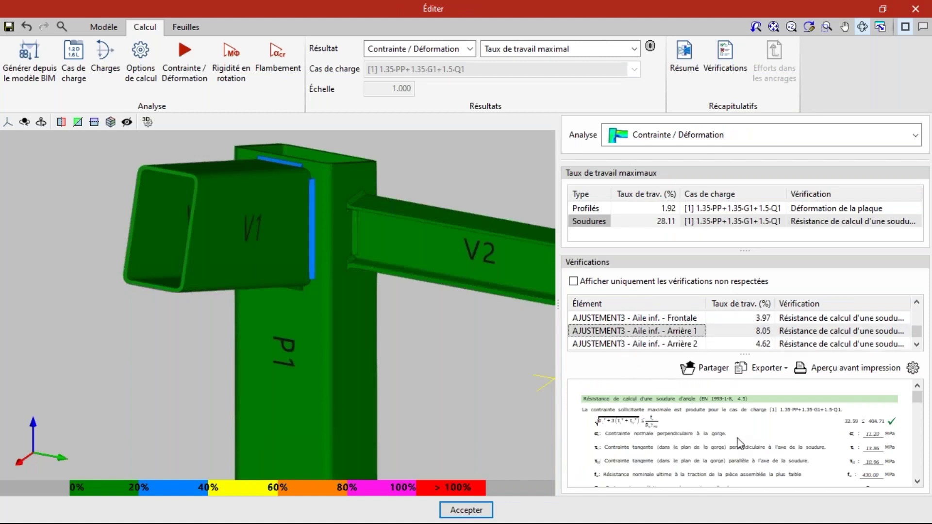
scroll(614, 330, "down", 2)
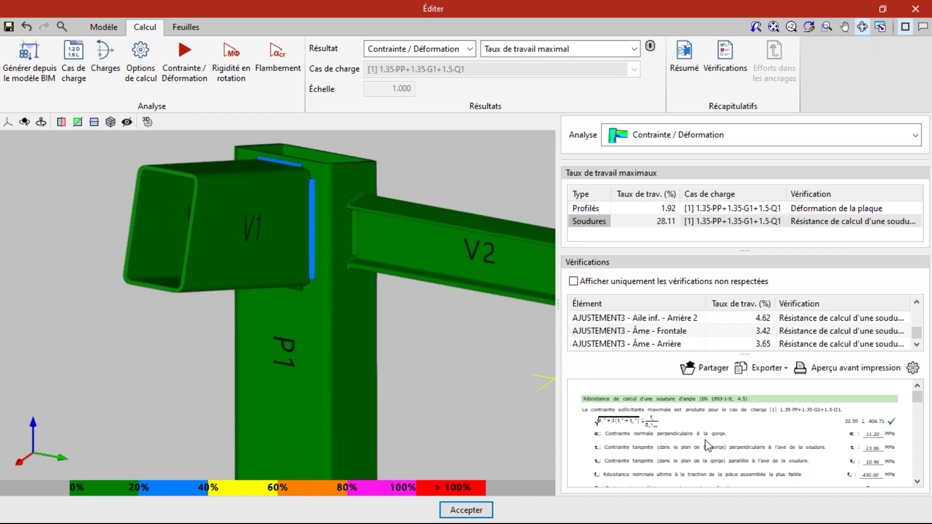
Step: Open the full verification report, read through its plate deformation and fillet weld checks, and bring up the available export formats
left_click(728, 55)
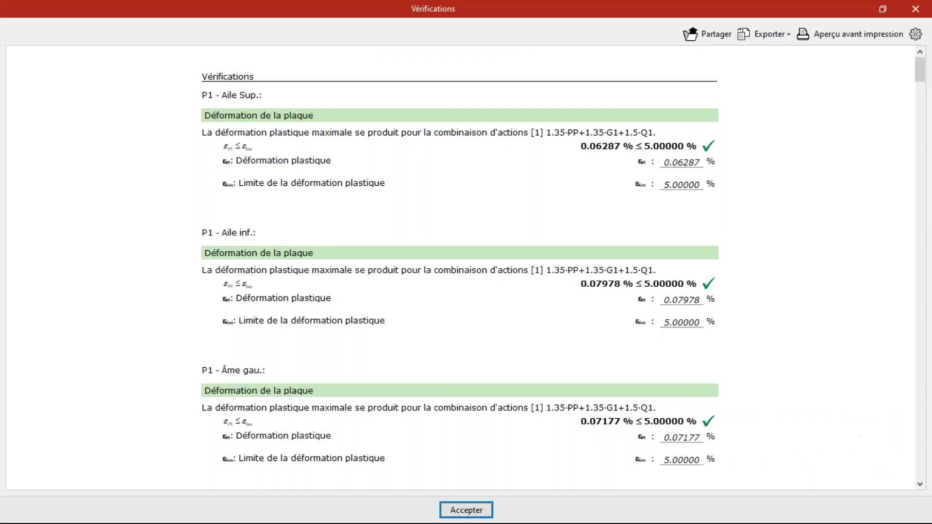
scroll(676, 152, "down", 3)
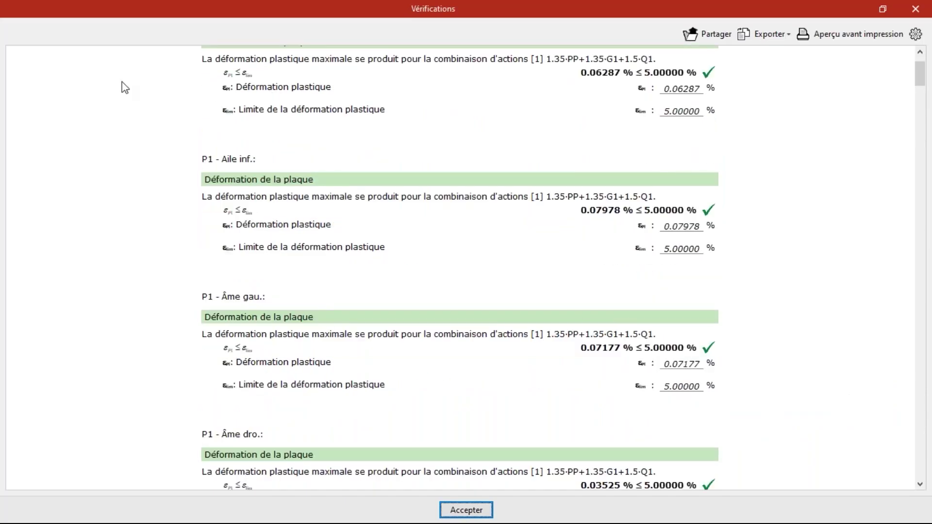
scroll(307, 237, "down", 15)
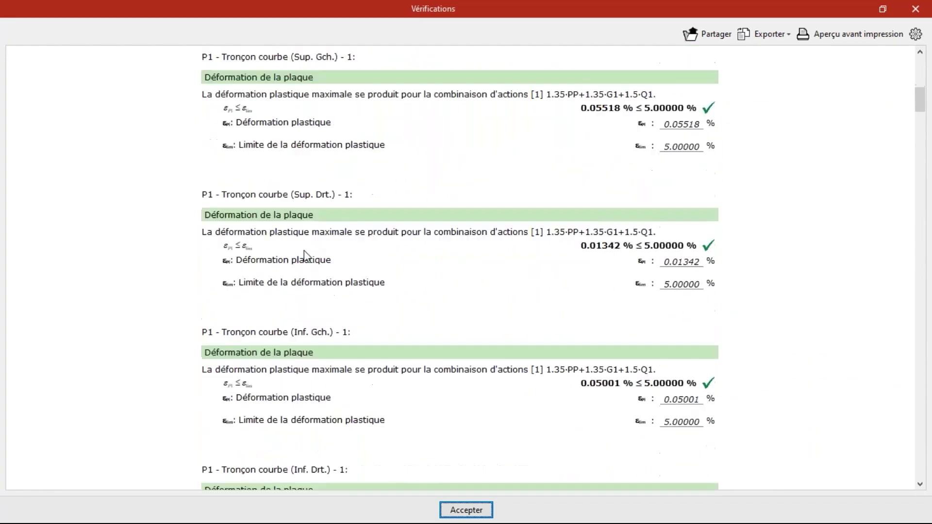
scroll(305, 261, "down", 17)
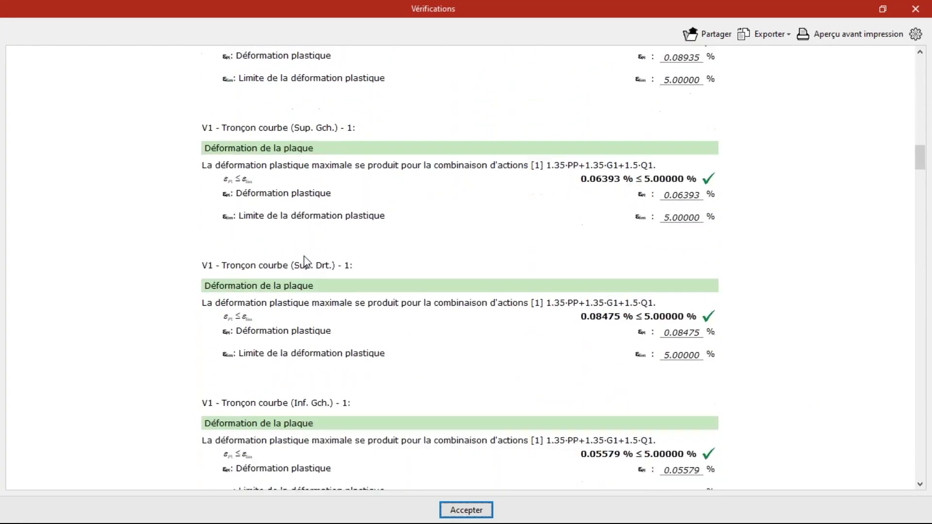
scroll(305, 260, "down", 12)
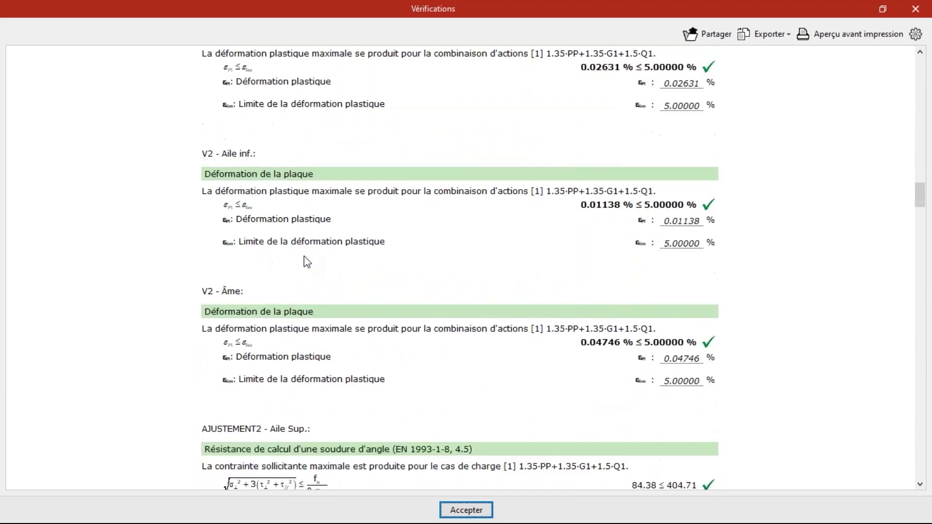
scroll(307, 262, "down", 7)
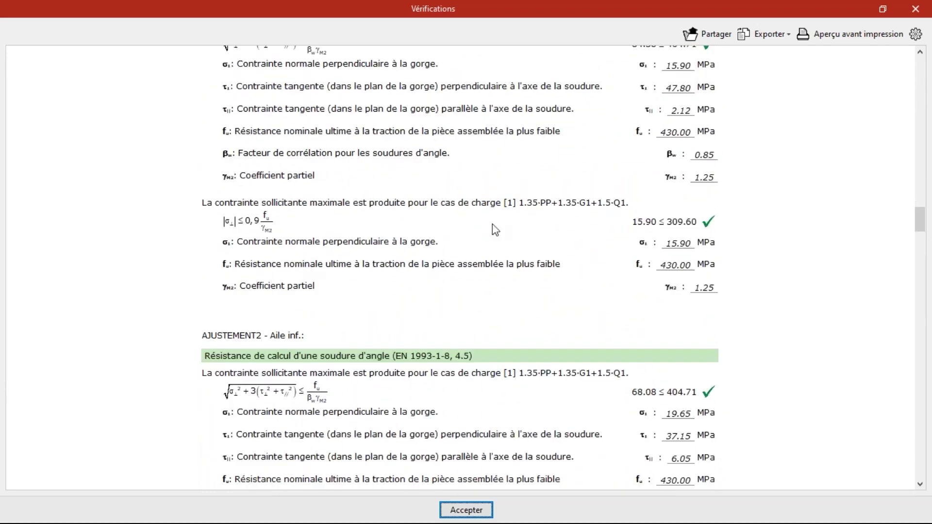
left_click(750, 41)
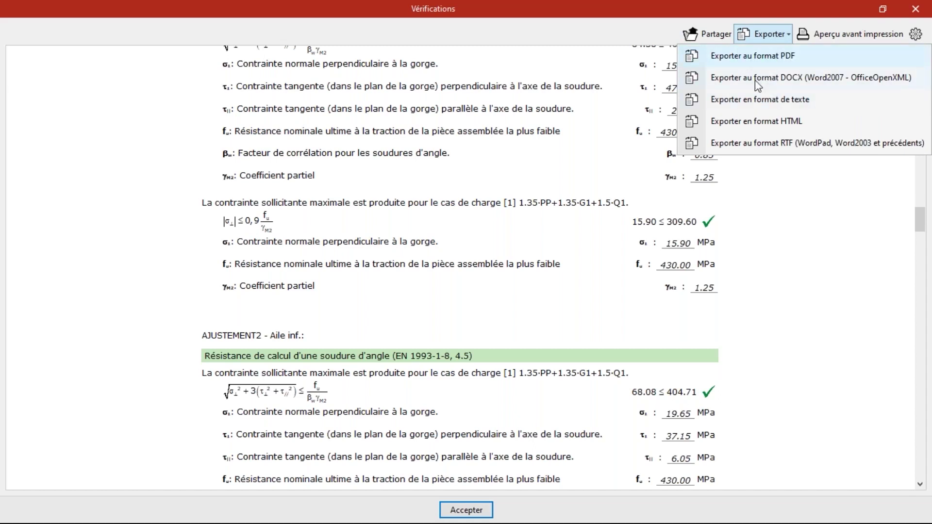
Step: Close the verification report without exporting it and display the Contrainte de Von Mises results on the joint
left_click(784, 210)
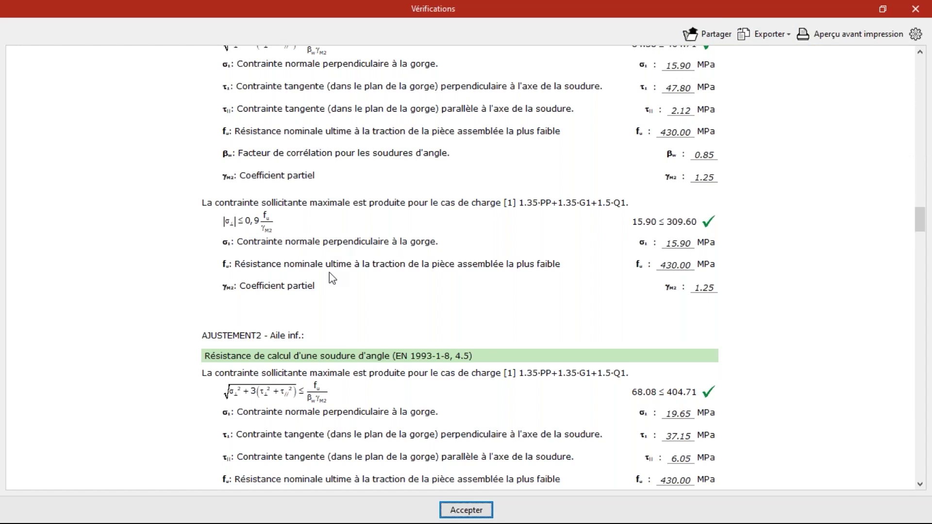
left_click(915, 10)
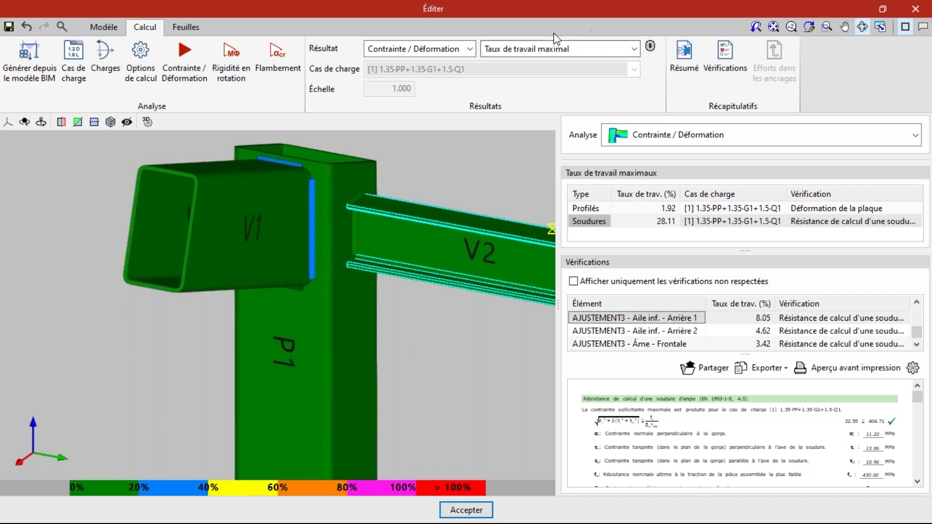
left_click(524, 49)
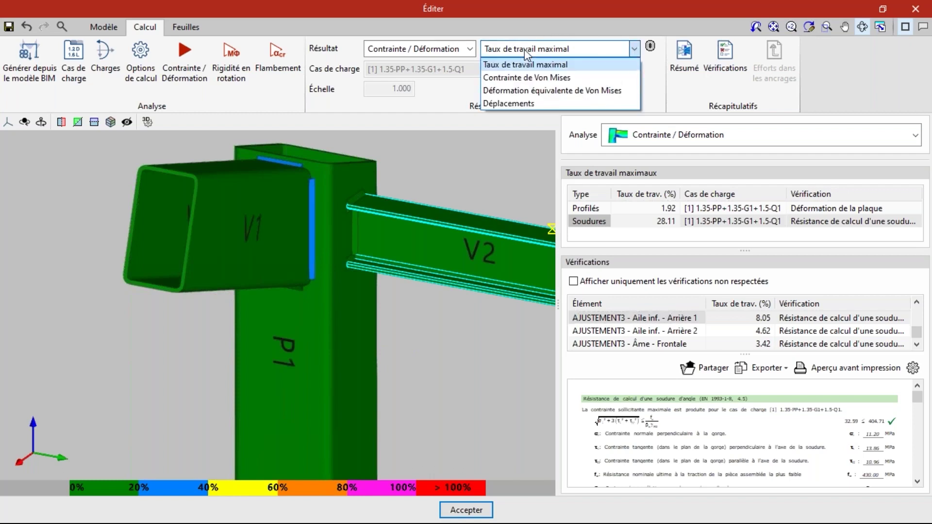
left_click(524, 78)
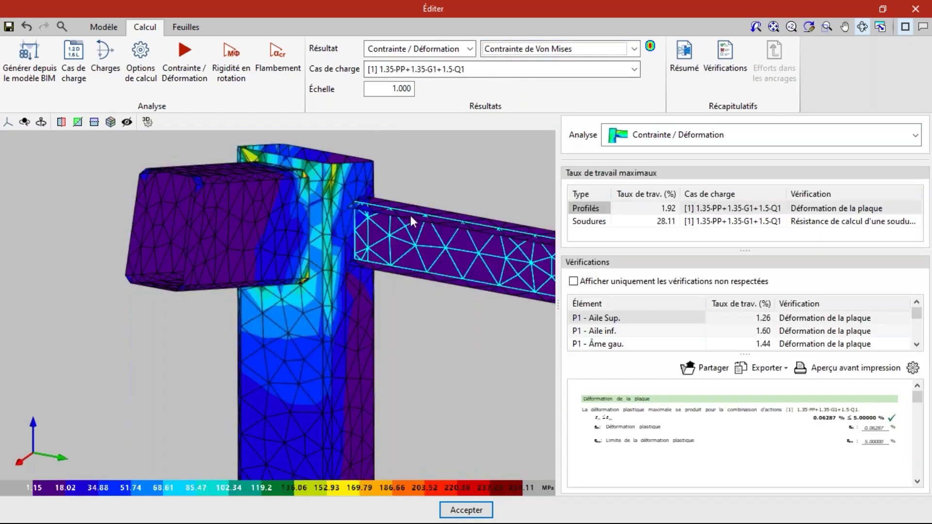
Step: Inspect the Von Mises stress distribution over the column and connected beams, and close the joint editor
scroll(133, 301, "down", 3)
scroll(243, 320, "down", 2)
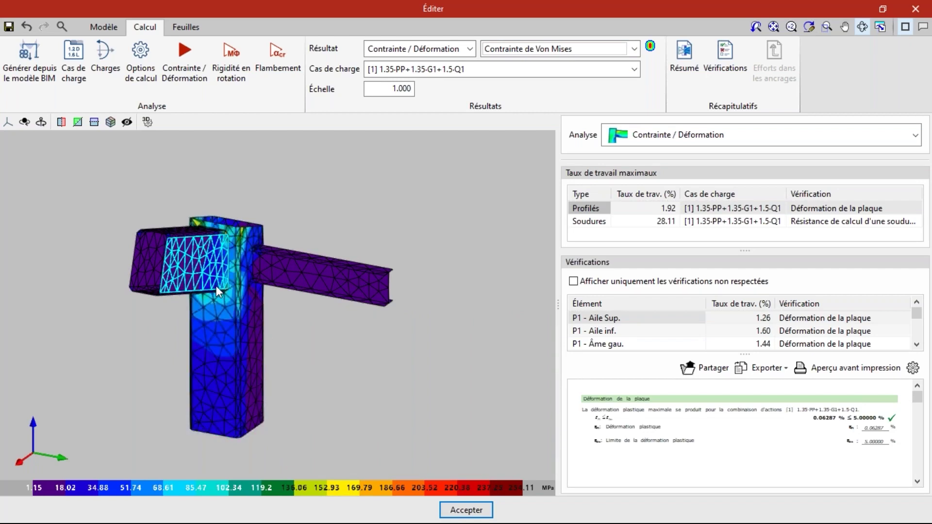
scroll(227, 322, "up", 3)
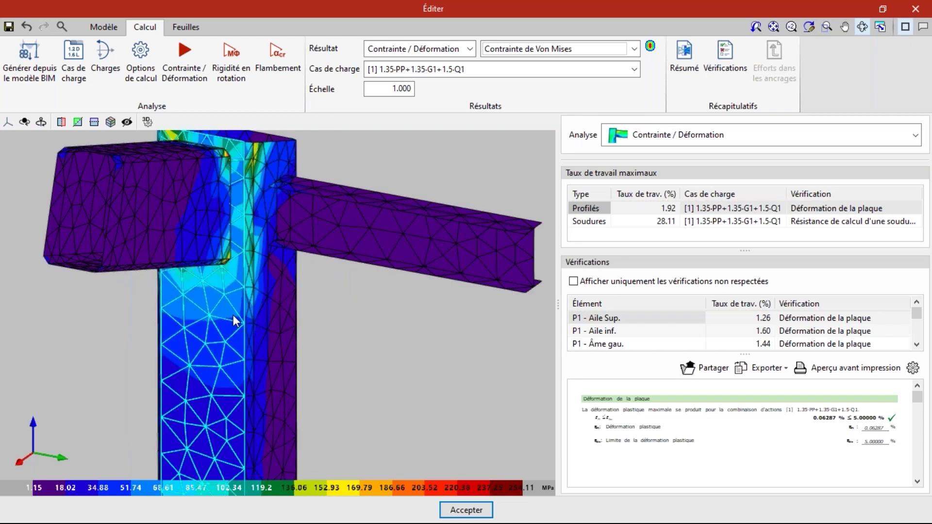
scroll(234, 316, "down", 1)
scroll(240, 319, "down", 2)
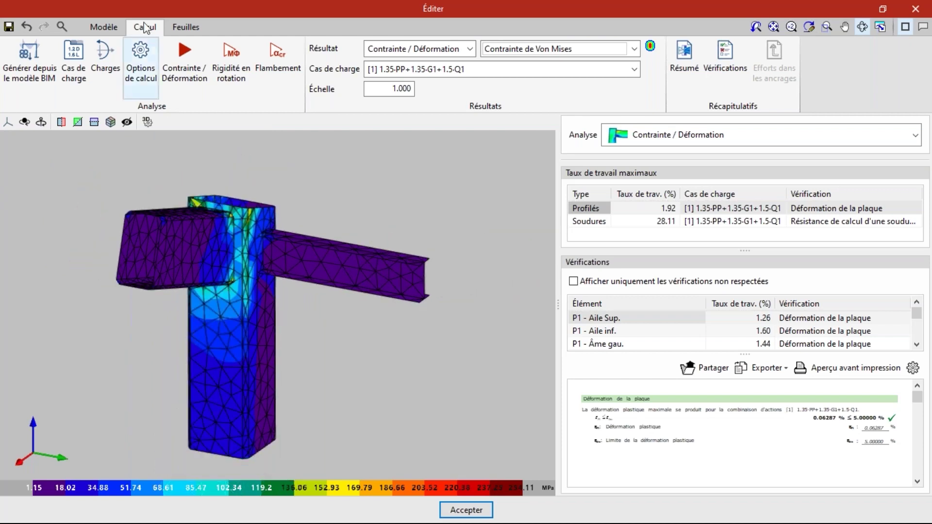
left_click(465, 511)
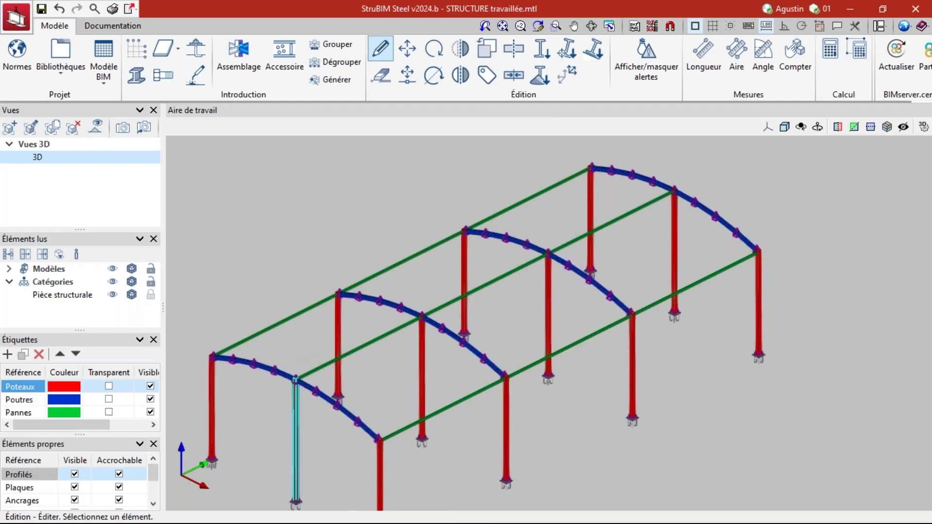
Step: Open the joint at the top of the second frame's middle column and view its Contrainte / Déformation results
scroll(421, 322, "up", 3)
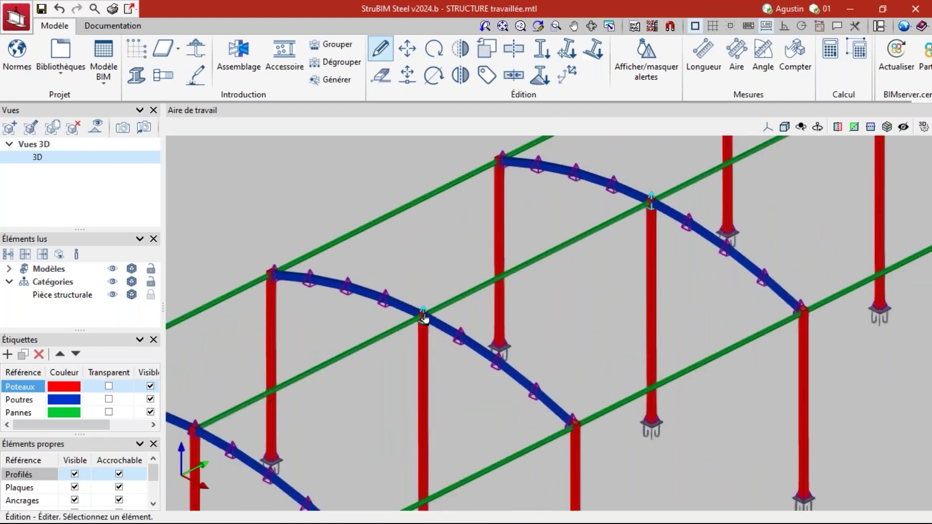
left_click(424, 316)
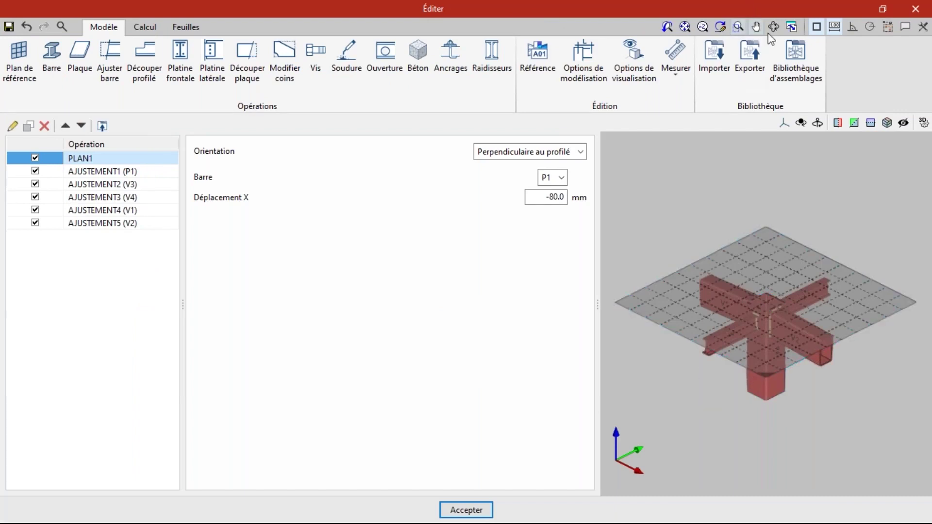
left_click(773, 26)
left_click_drag(727, 298, 665, 291)
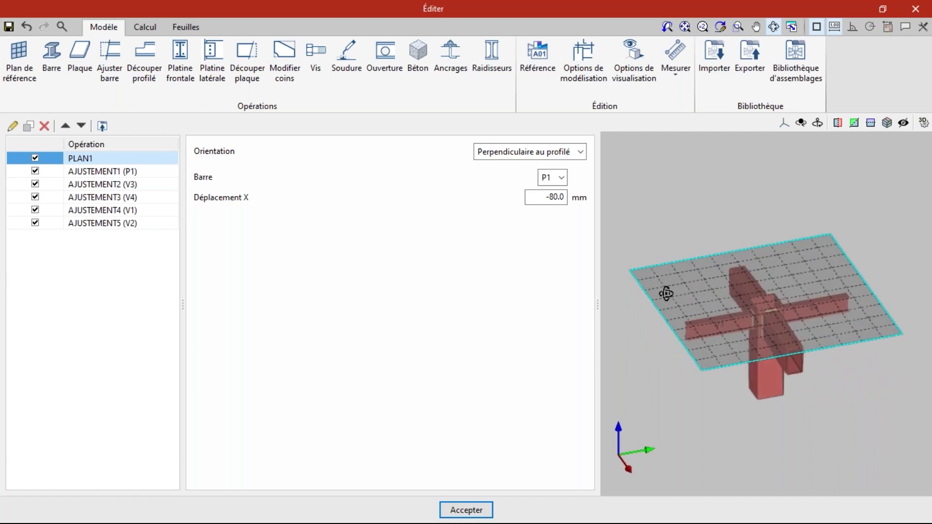
left_click(148, 31)
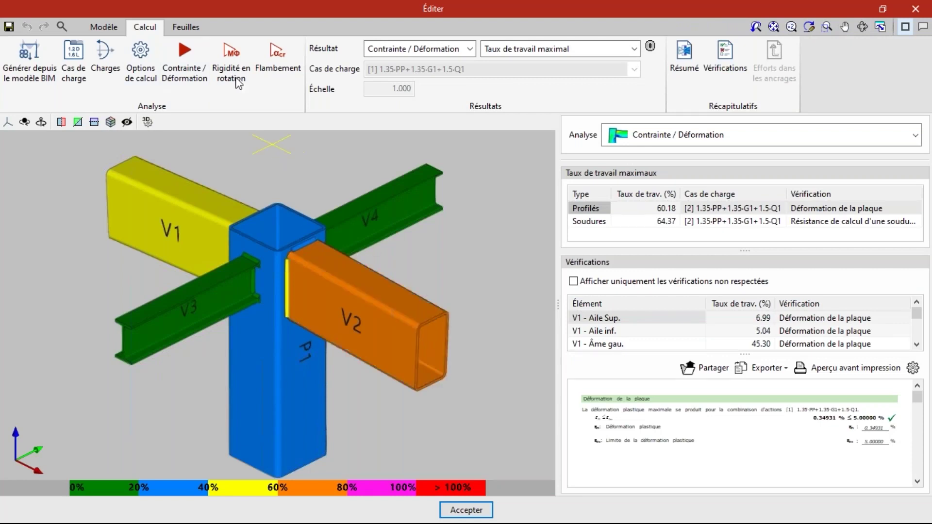
Step: Switch the orientation of PLAN1 to Angles and return it to Perpendiculaire au profilé
left_click(104, 23)
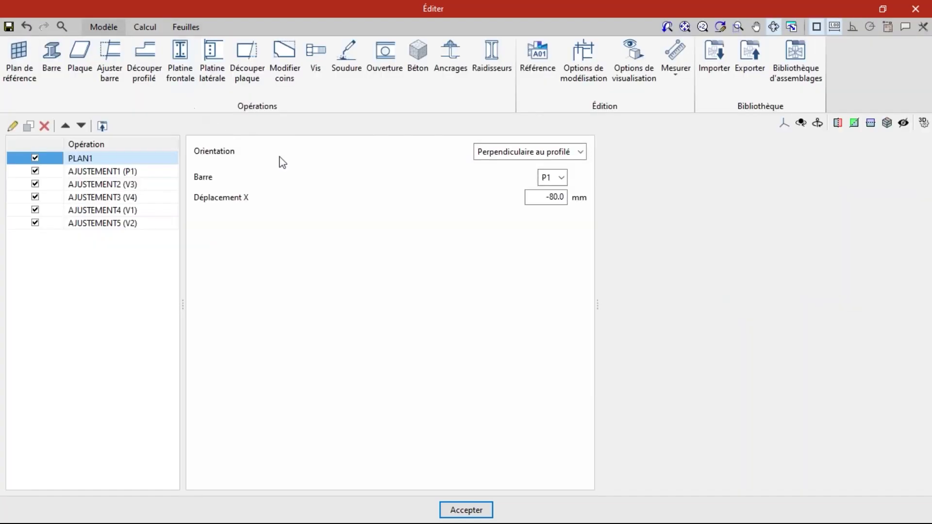
left_click(507, 154)
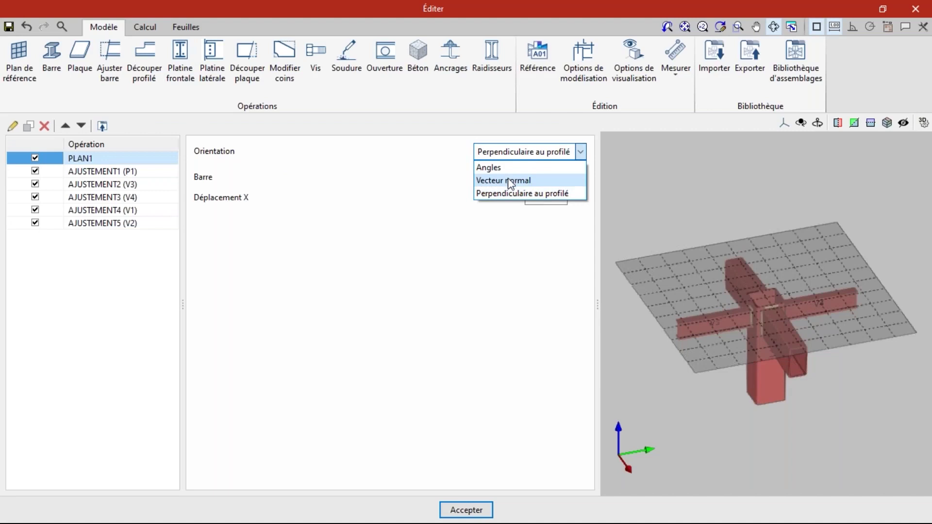
left_click(505, 168)
left_click(504, 152)
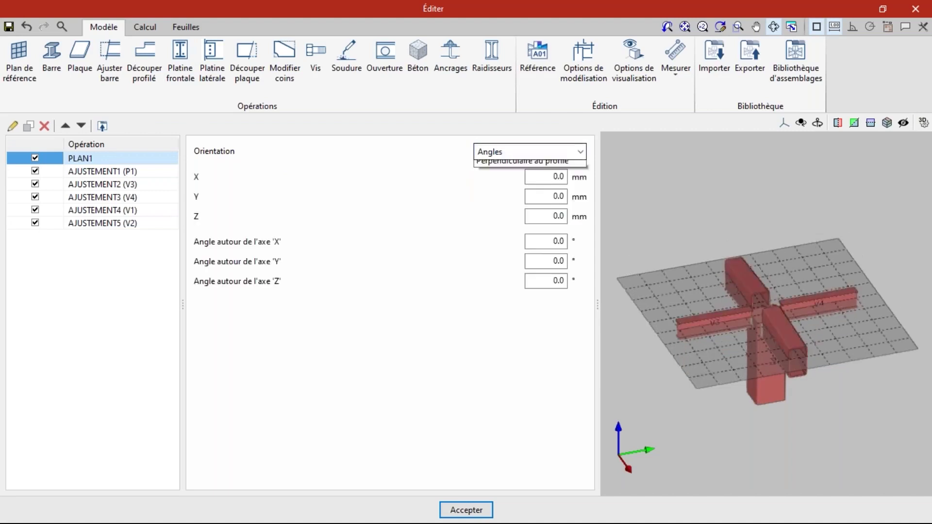
left_click(515, 194)
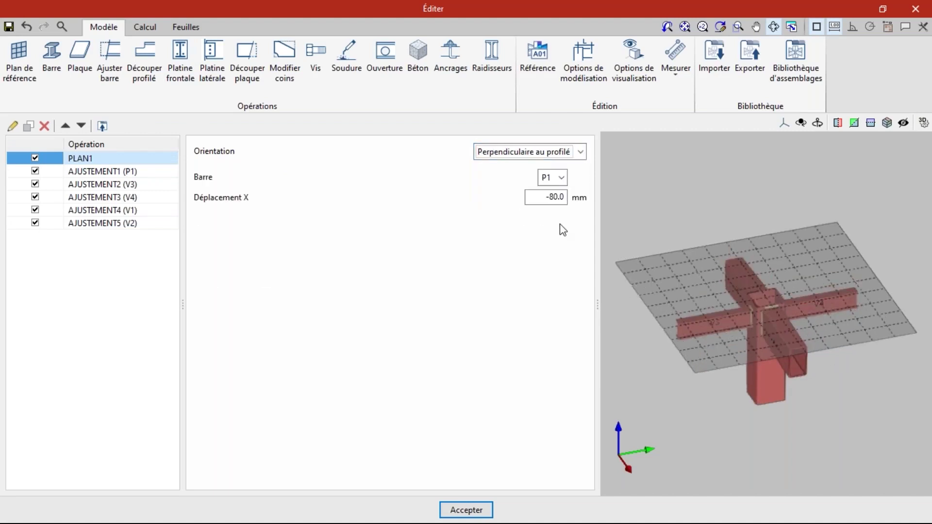
Step: Run the Contrainte / Déformation analysis of the joint and look at the coloured utilisation results around it
left_click(139, 28)
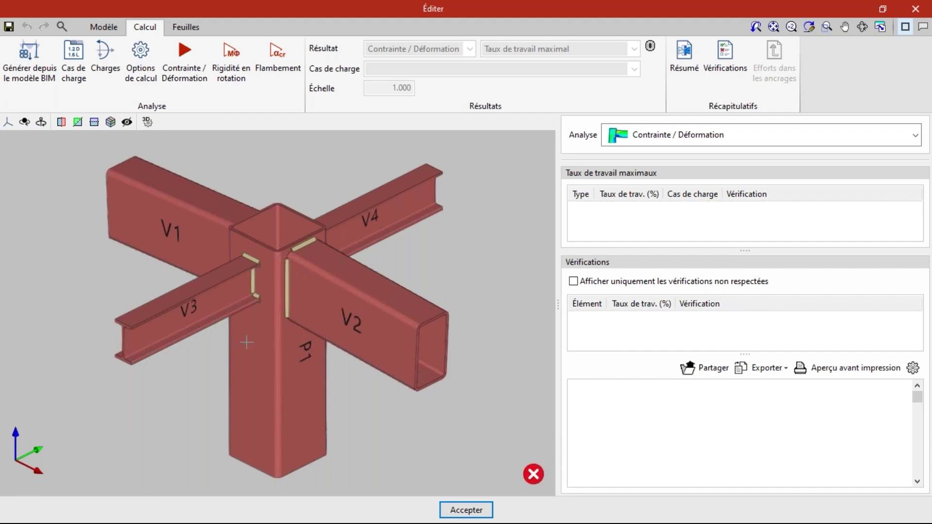
left_click(184, 61)
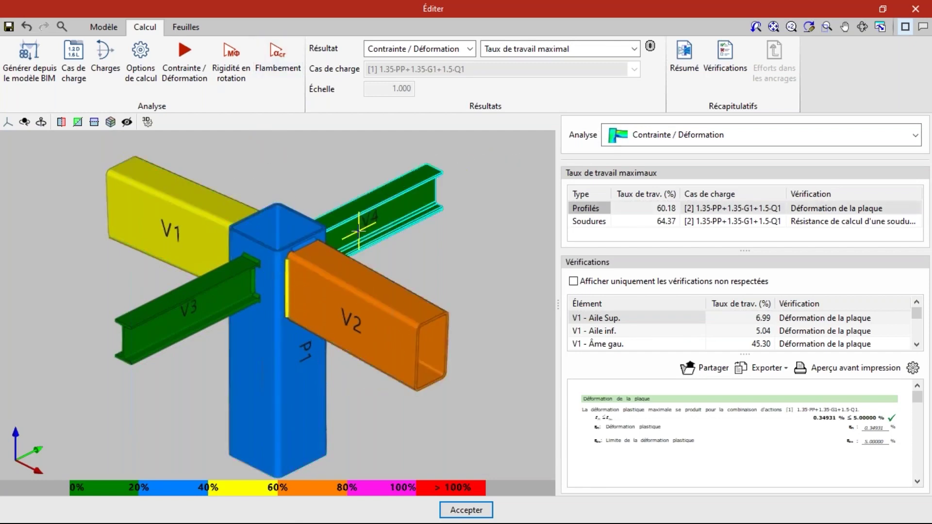
left_click(862, 27)
left_click_drag(445, 291, 250, 451)
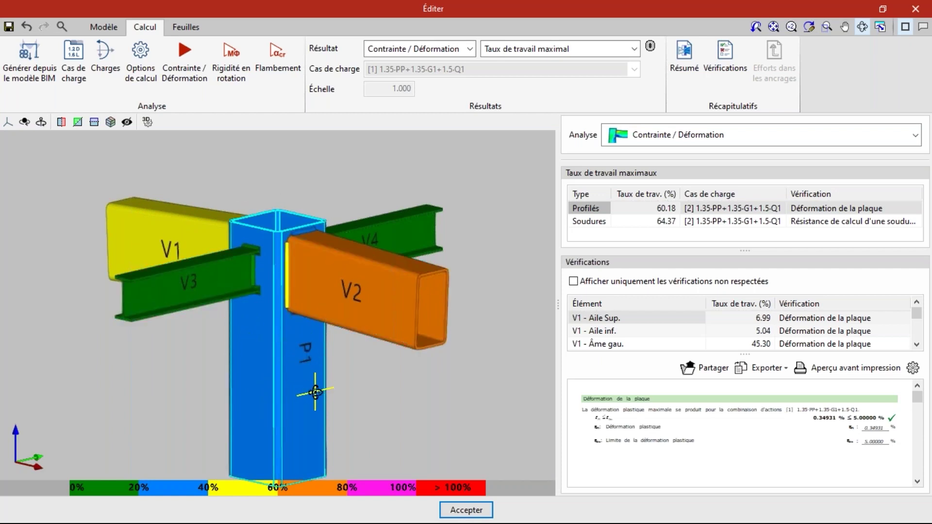
left_click_drag(311, 391, 217, 337)
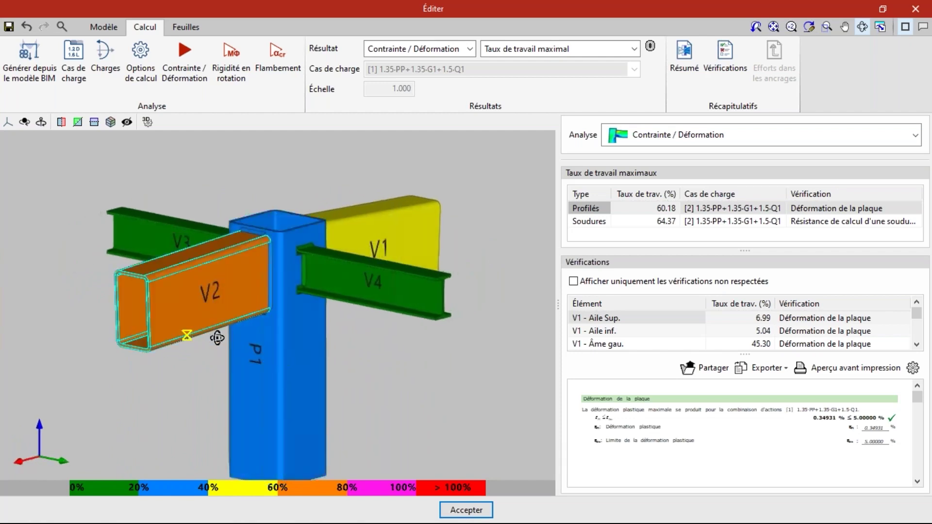
Step: Show the Soudures verifications and examine the welds between beam V1 and column P1
left_click(649, 221)
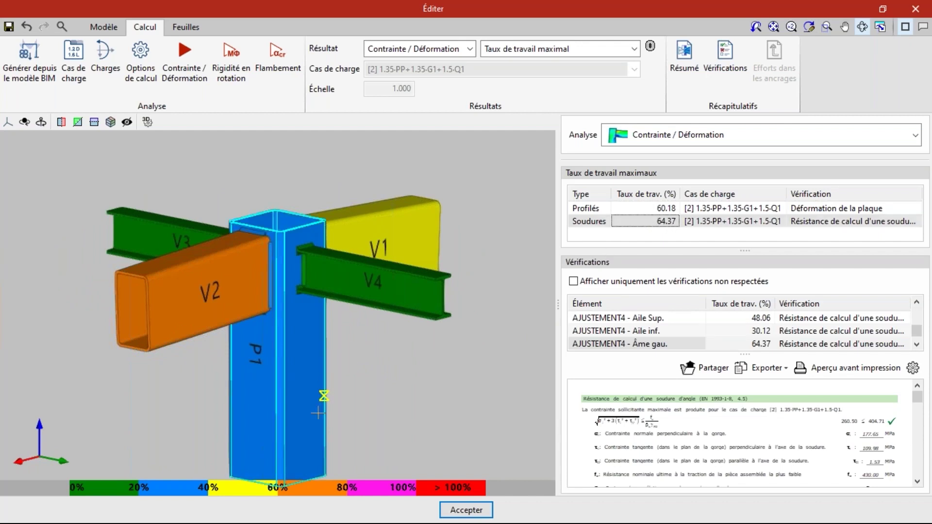
middle_click_drag(239, 307, 441, 331)
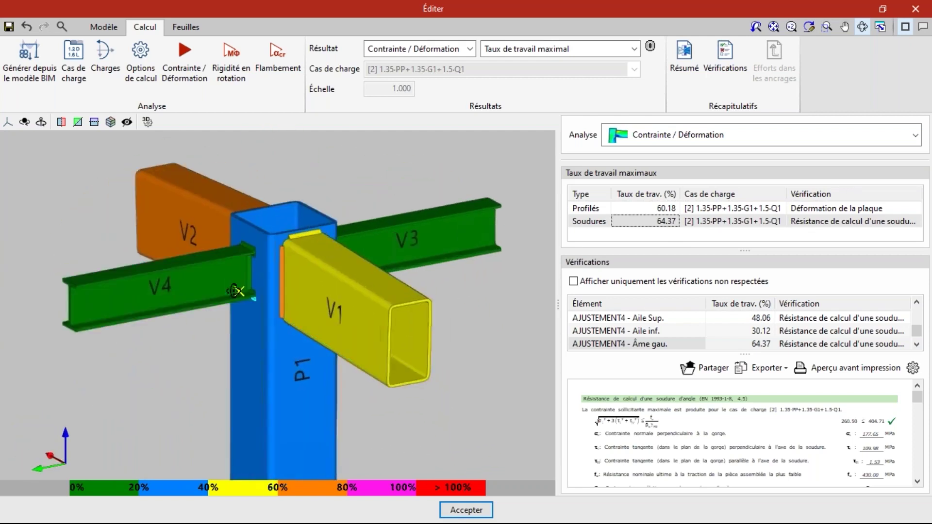
scroll(243, 289, "up", 3)
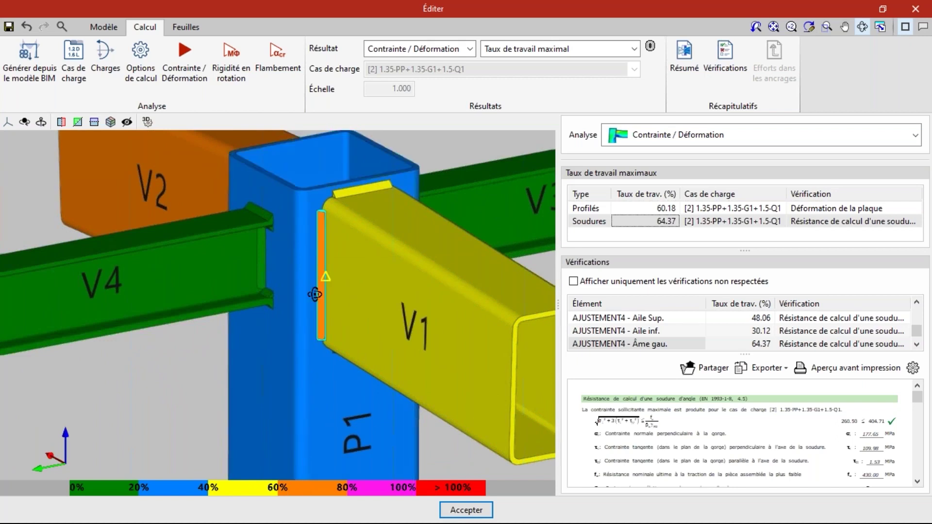
scroll(313, 295, "down", 5)
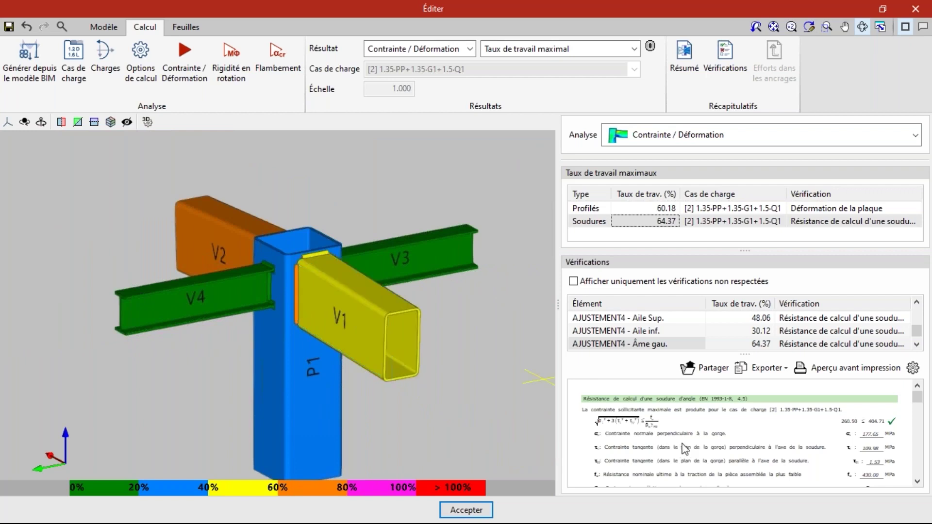
Step: Display the weld verification of AJUSTEMENT5 - Âme gau. and look through the other weld checks
scroll(640, 343, "down", 2)
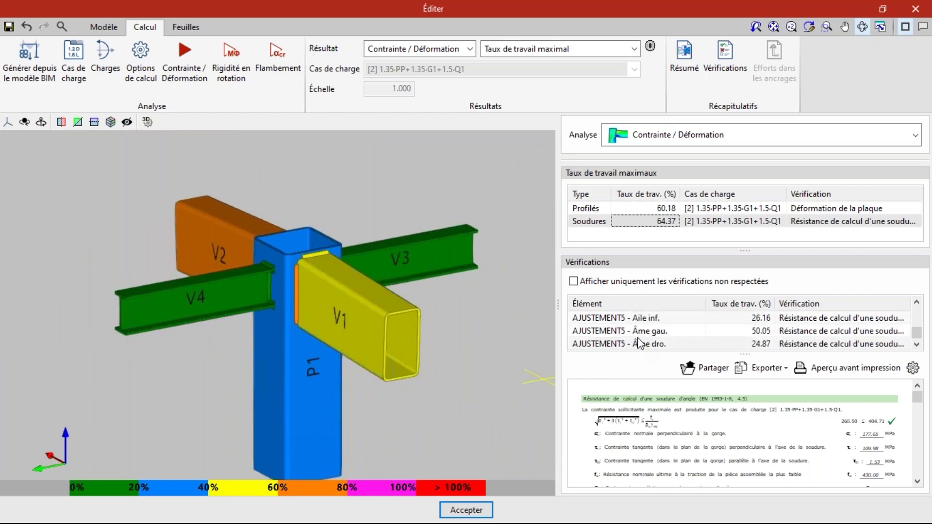
left_click(643, 332)
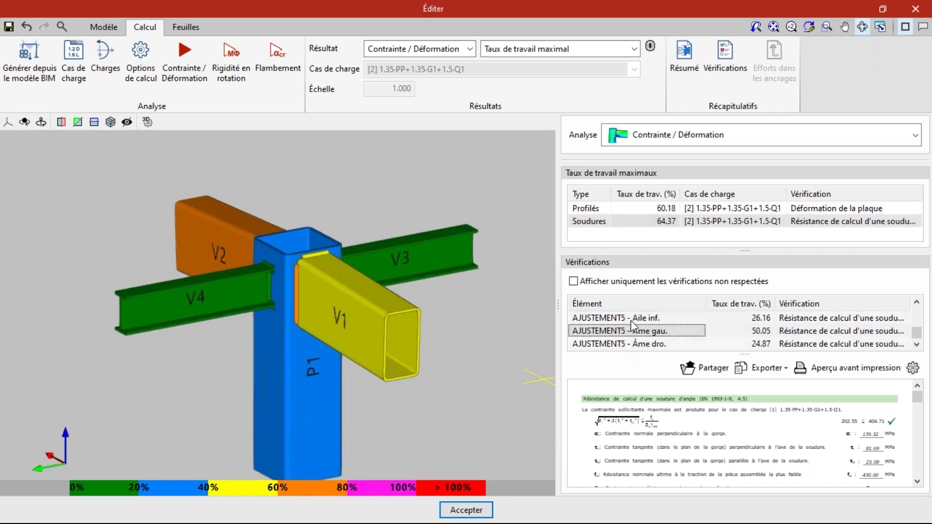
scroll(616, 340, "up", 4)
scroll(615, 335, "up", 4)
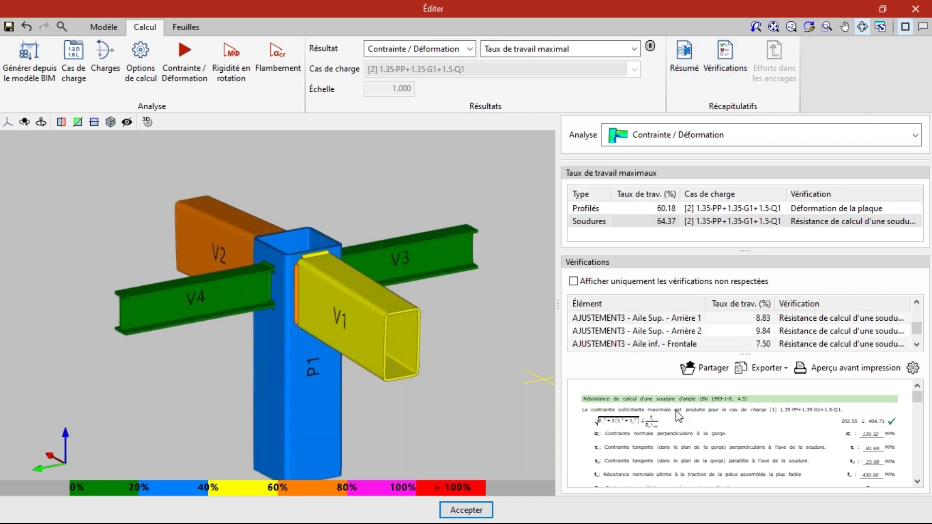
Step: Read through the full Vérifications report of the joint, and close both the report and the joint editor
left_click(720, 68)
scroll(464, 153, "down", 5)
scroll(468, 160, "down", 5)
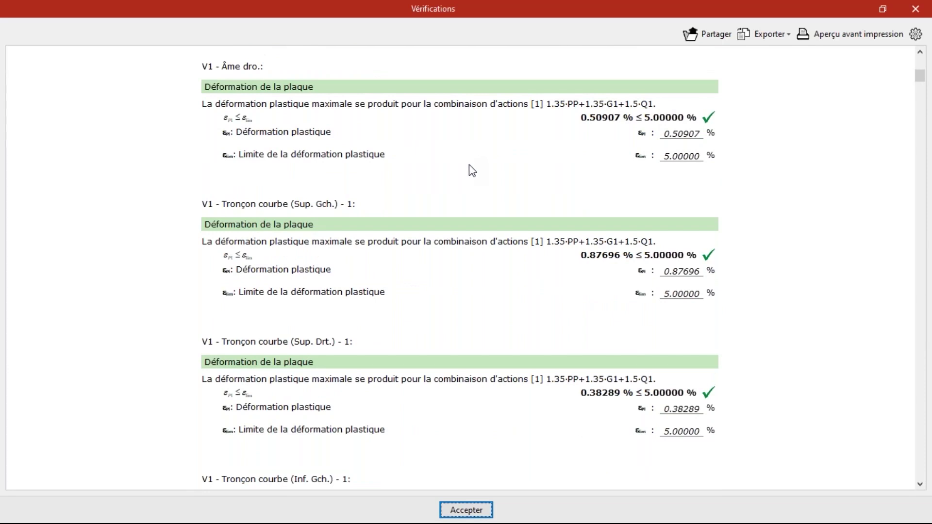
scroll(469, 167, "down", 5)
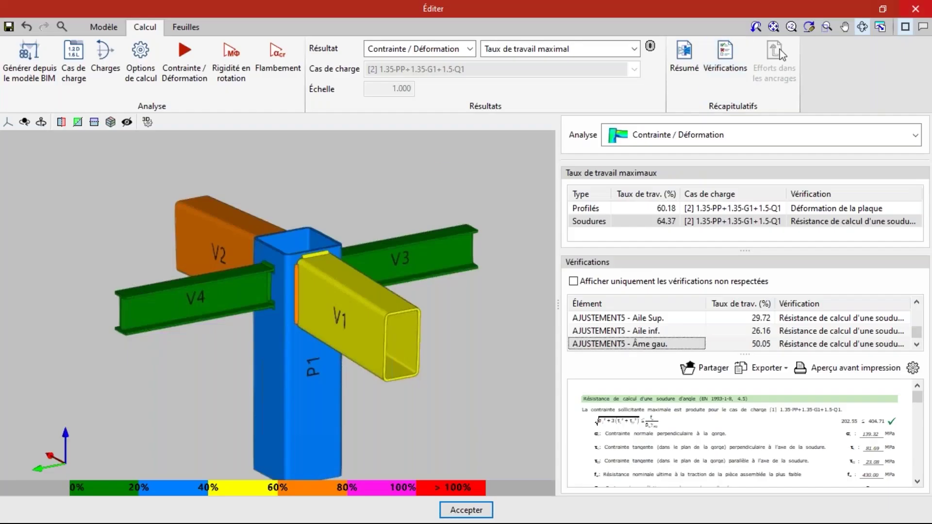
left_click(915, 8)
left_click(456, 510)
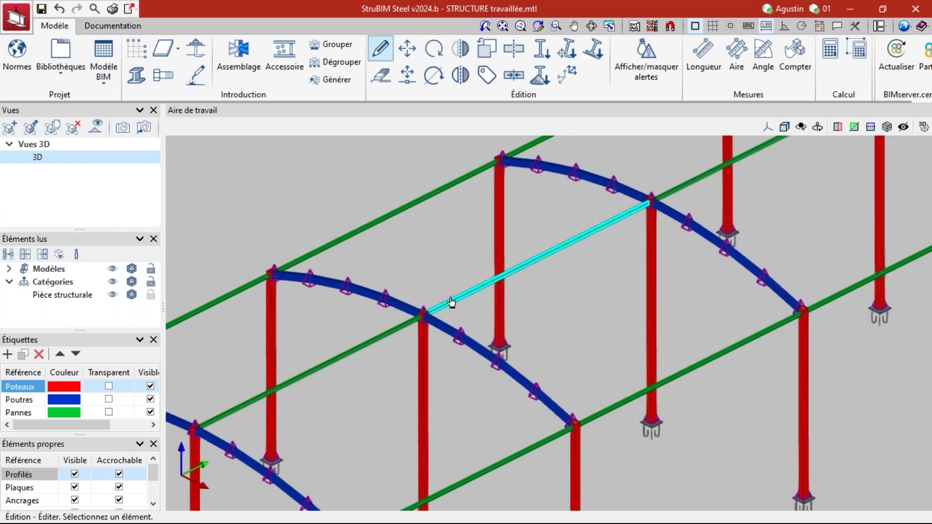
Step: Check the calculation results of the joint on the third frame's middle column and close its editor
left_click(651, 199)
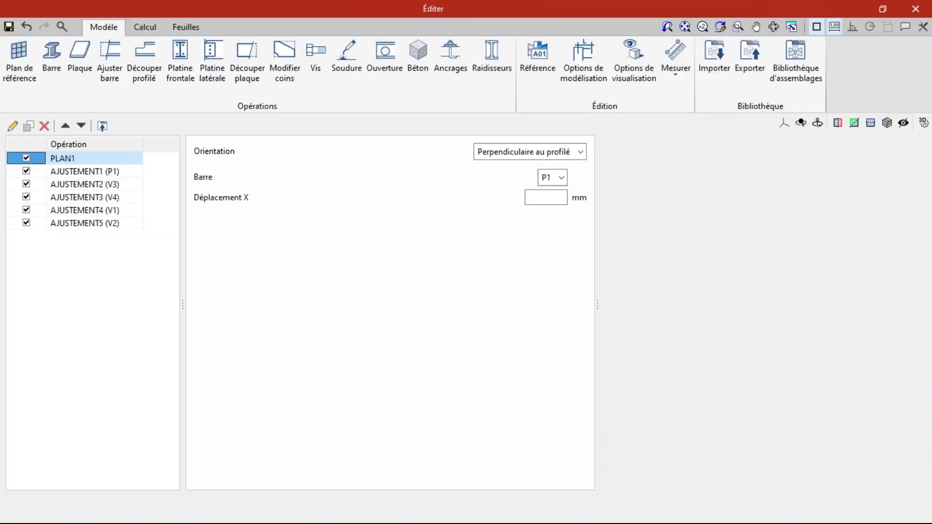
left_click(146, 28)
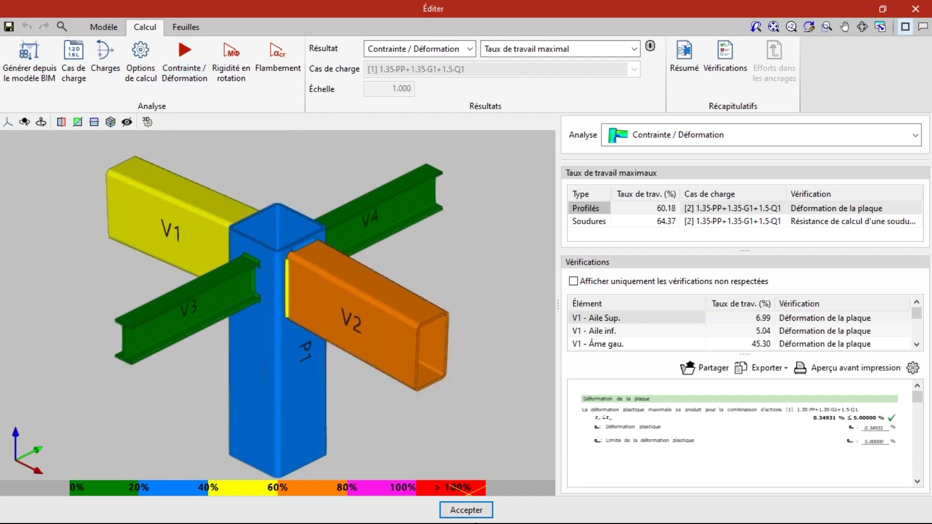
left_click(466, 509)
Step: Open for editing the first intermediate joint along the arched beam of the farthest frame
scroll(427, 339, "down", 6)
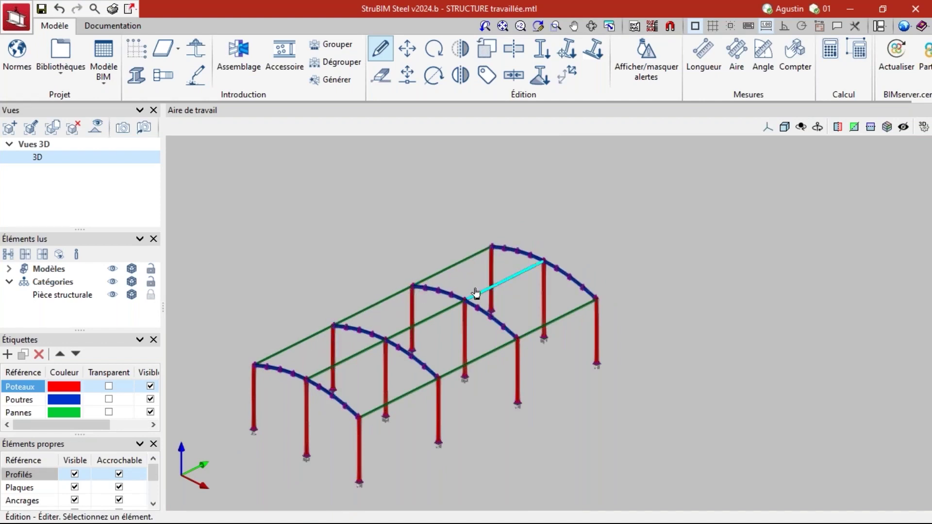
scroll(478, 290, "up", 2)
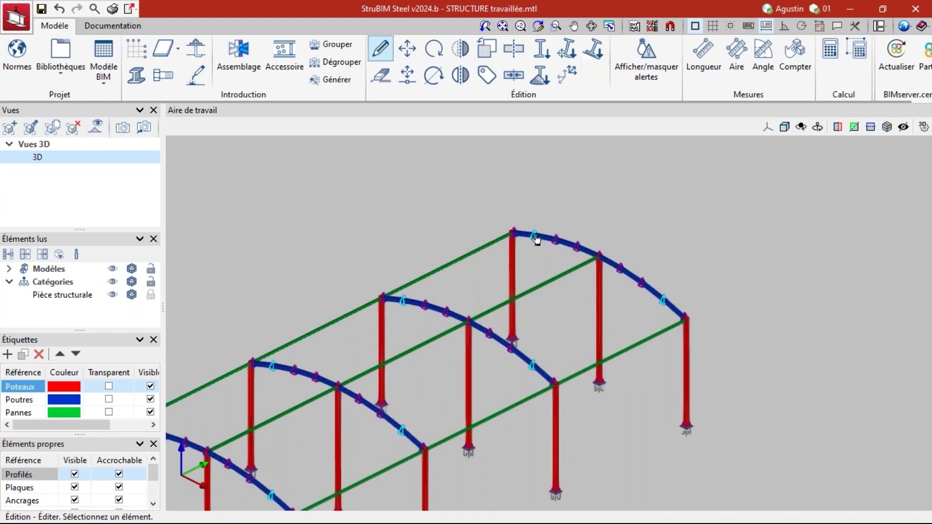
left_click(535, 236)
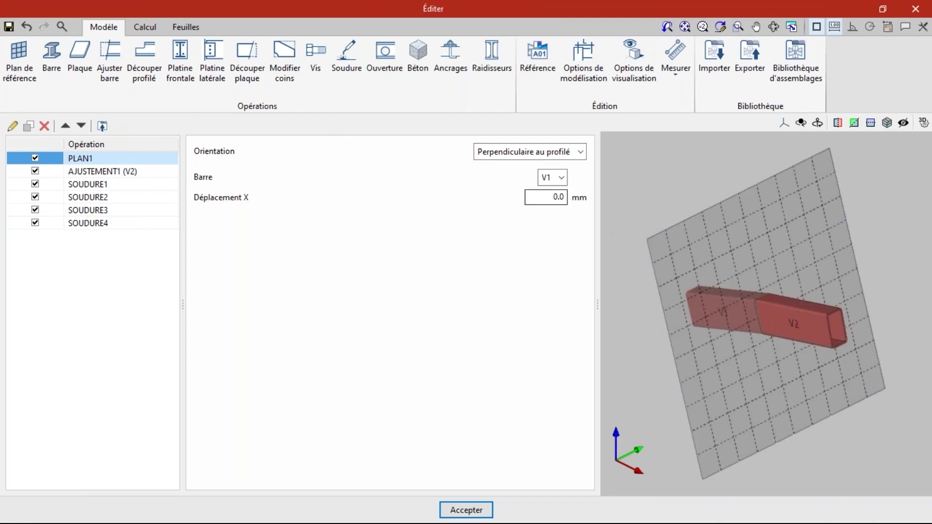
Step: Run the Contrainte / Déformation analysis of the intermediate beam joint, view its verification results and close the joint editor
left_click(145, 28)
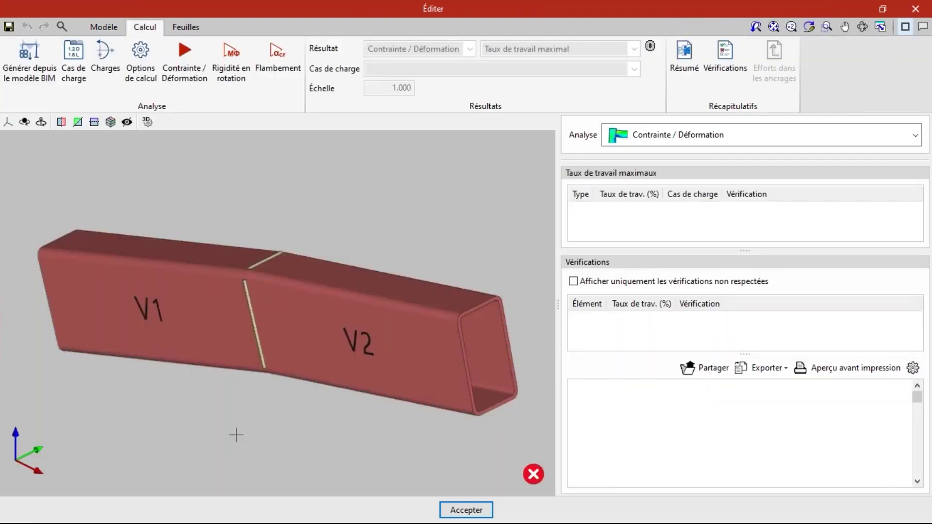
left_click(183, 60)
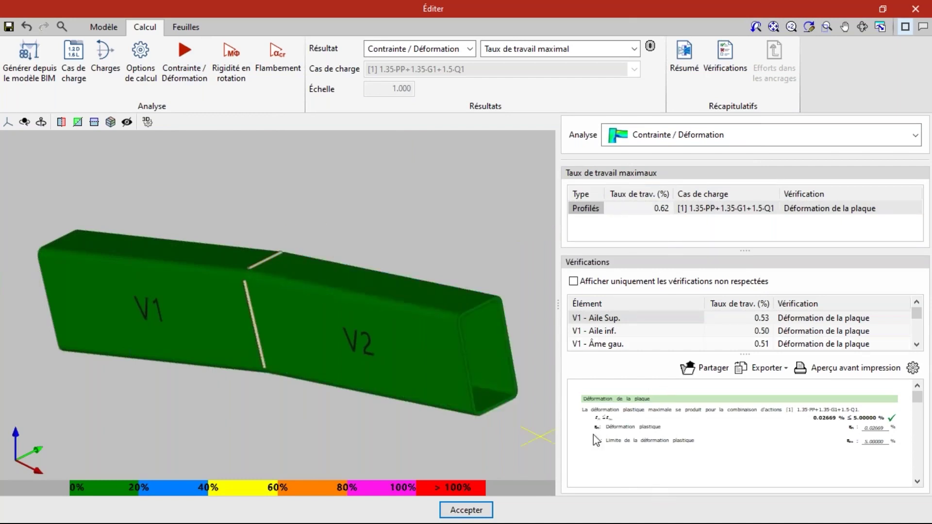
left_click(918, 7)
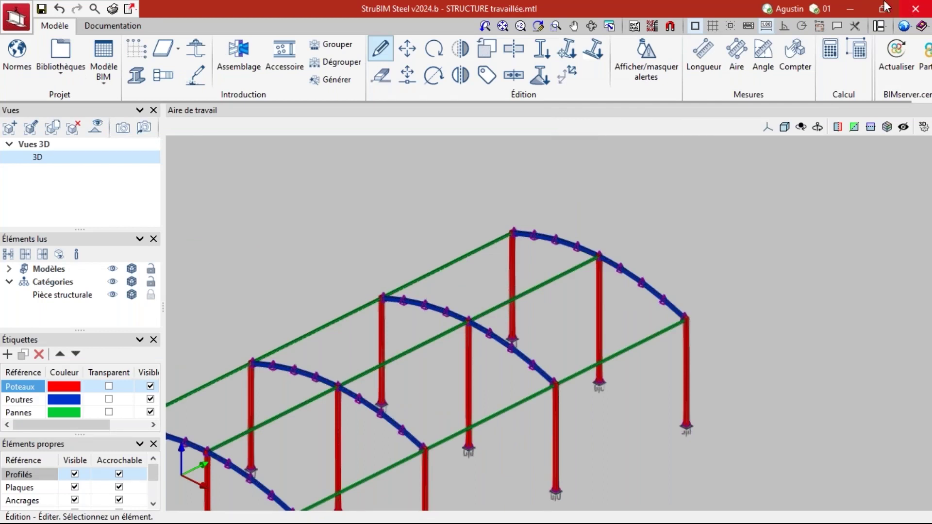
Step: Number all pieces (Pièces) and all assemblies (Ensembles) of the structure, starting from initial number 1
scroll(636, 183, "down", 3)
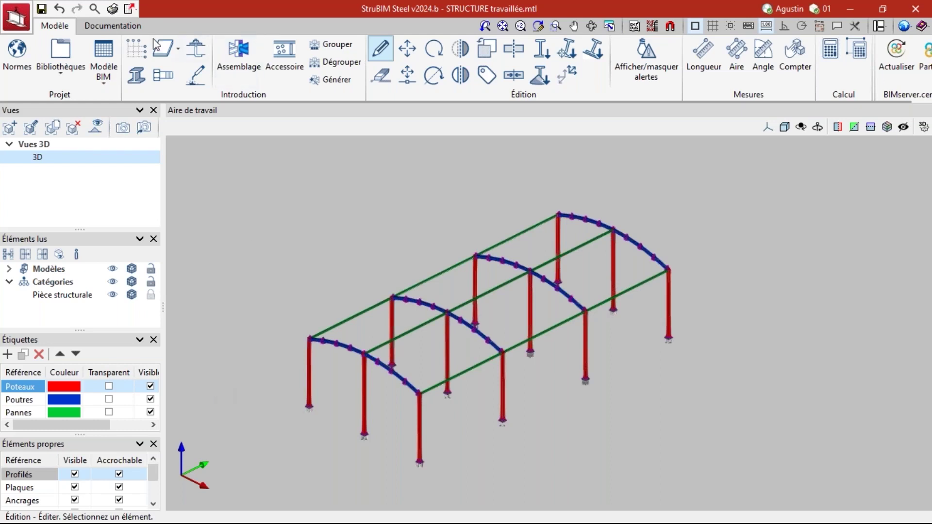
left_click(122, 25)
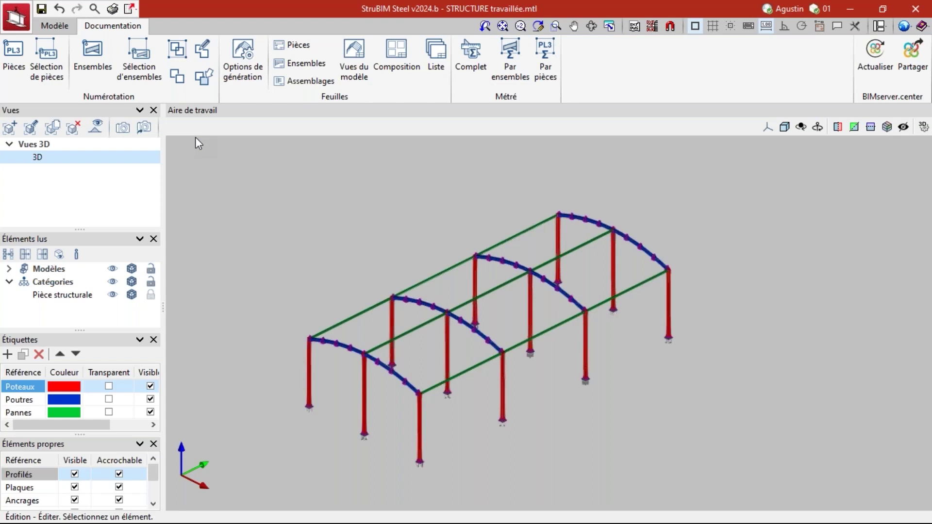
left_click(14, 61)
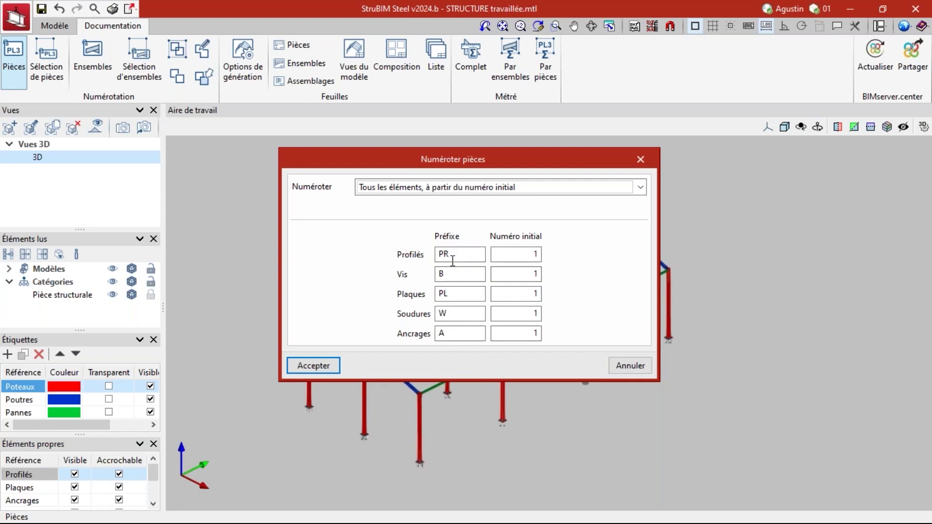
left_click(318, 366)
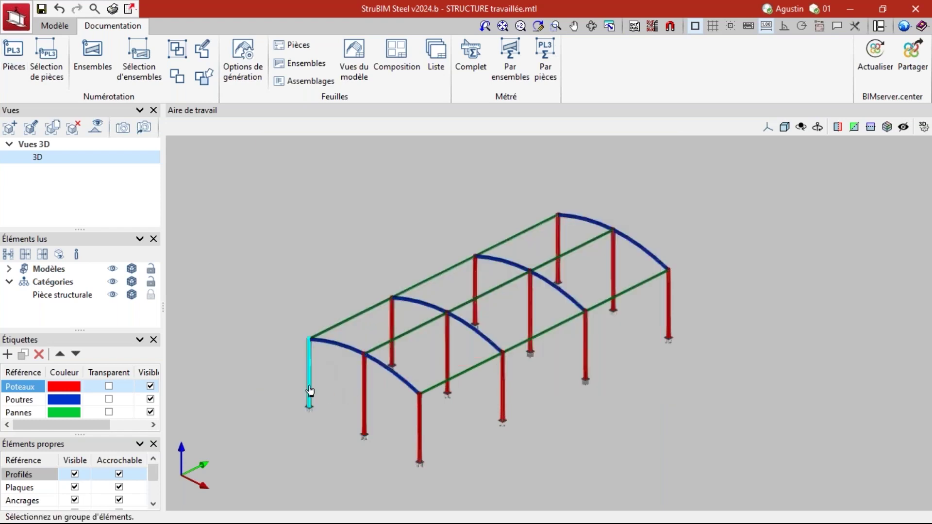
left_click(93, 54)
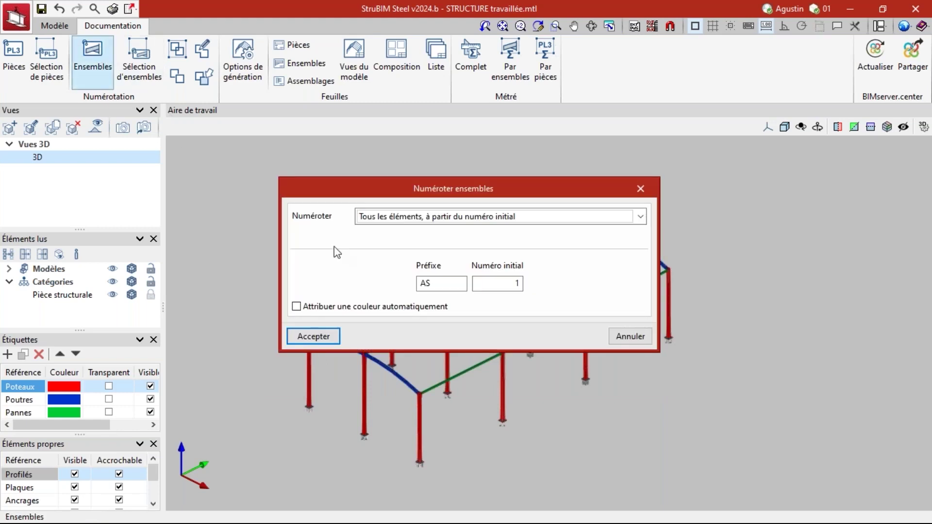
left_click(321, 336)
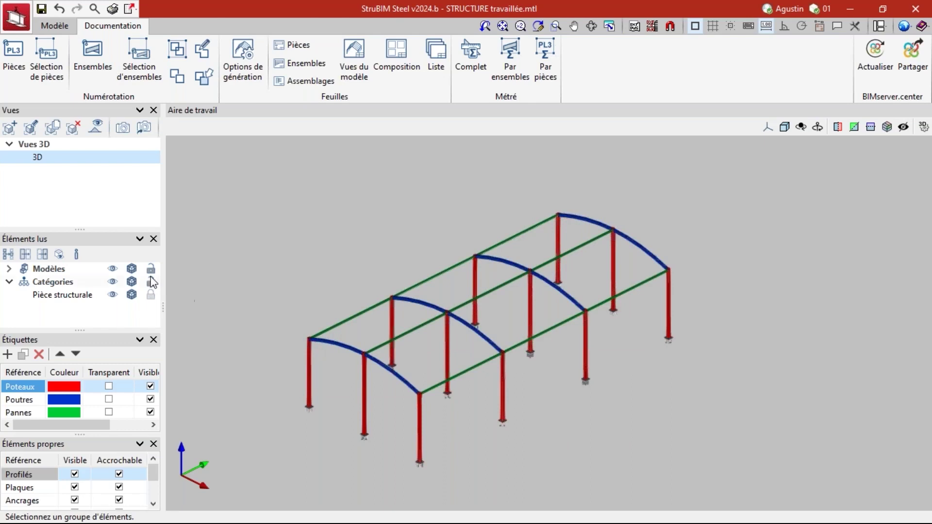
Step: Examine which columns, purlins and arched beams are grouped into each numbered assembly, using Sélection d'ensembles
left_click(151, 75)
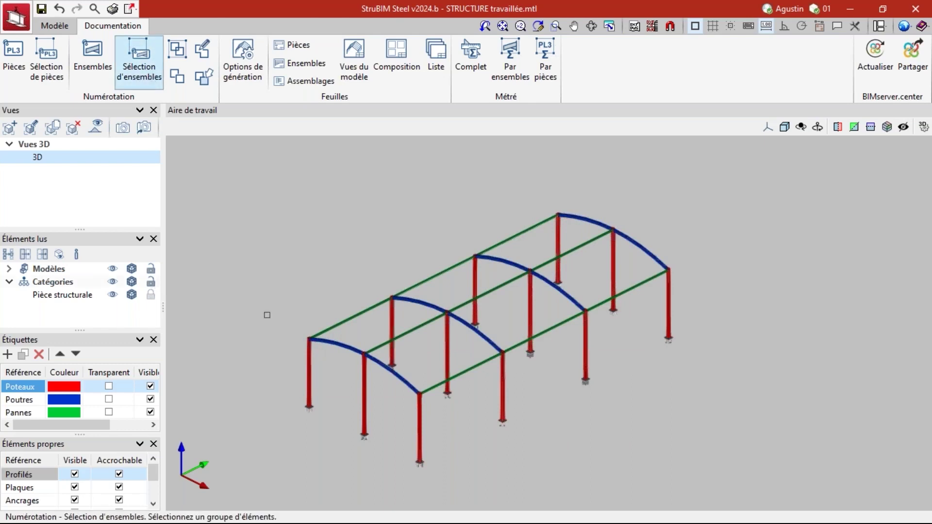
scroll(311, 381, "up", 3)
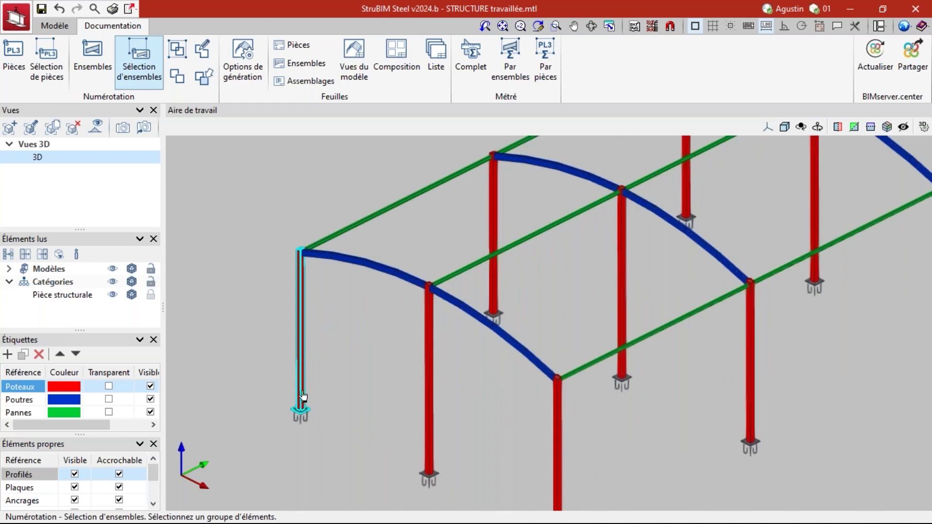
scroll(302, 395, "down", 2)
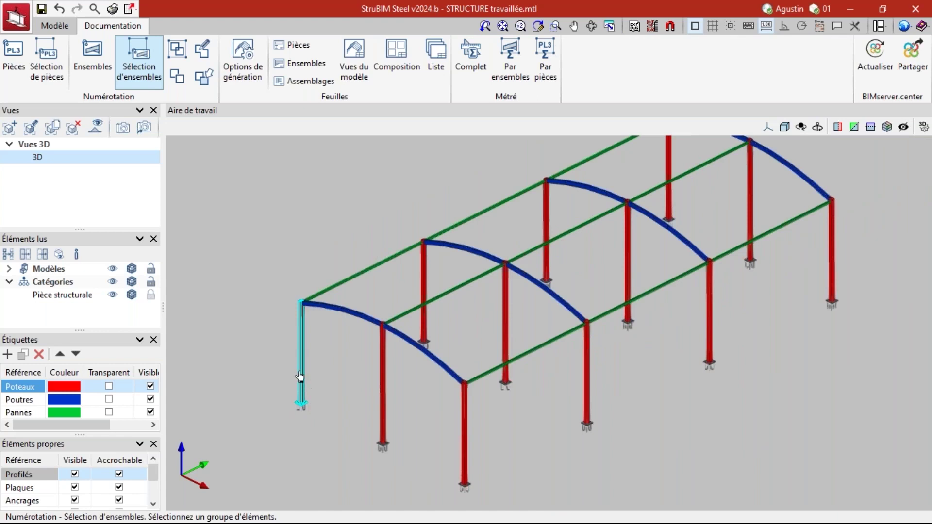
scroll(299, 376, "up", 2)
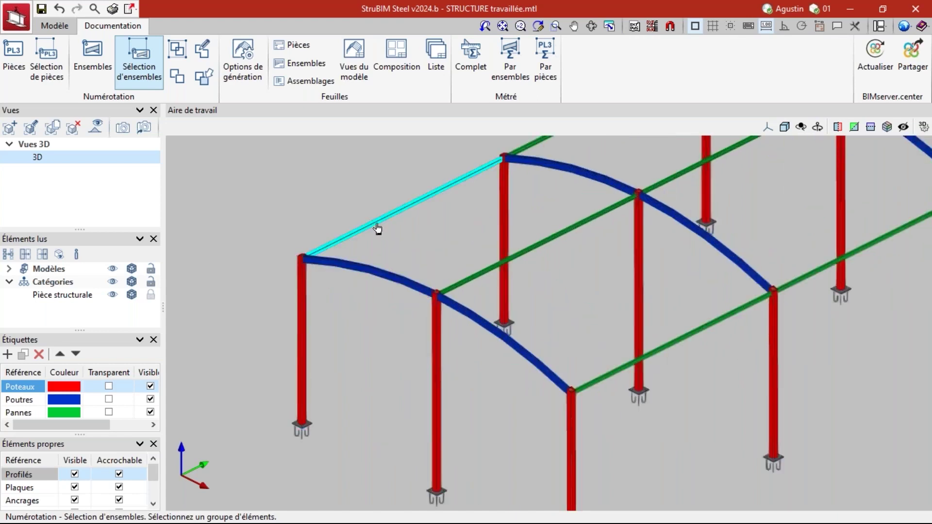
scroll(251, 280, "down", 3)
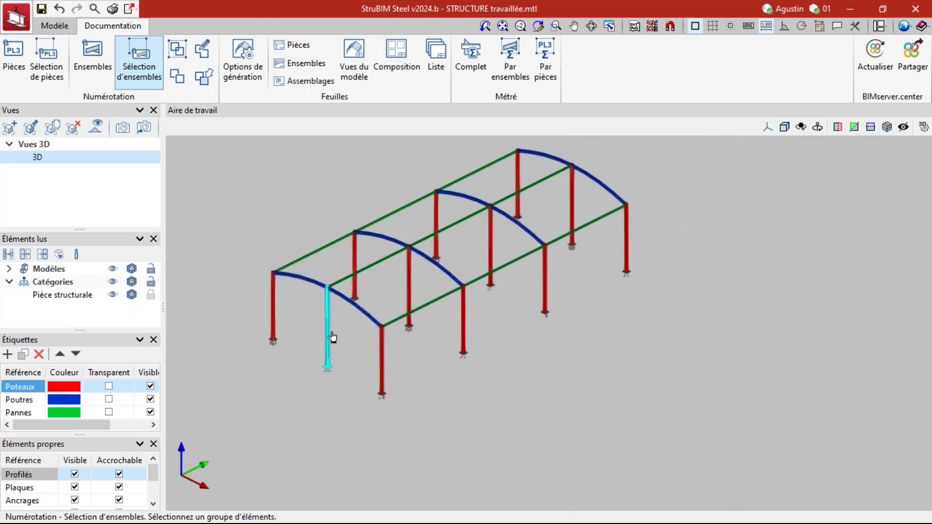
left_click(626, 253)
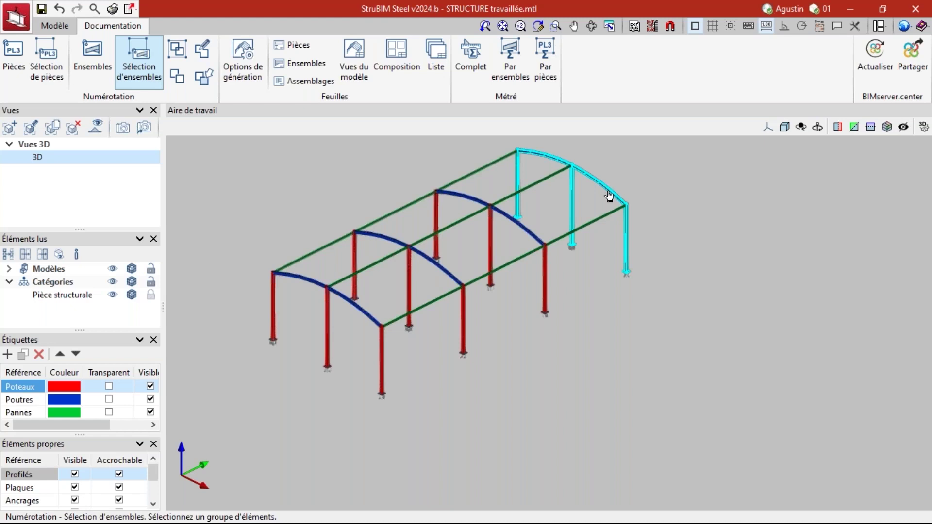
scroll(223, 347, "up", 6)
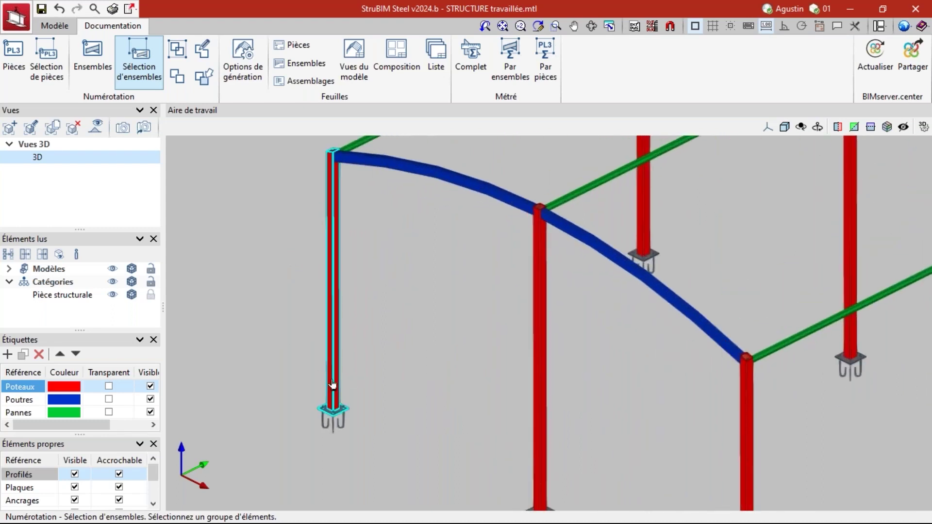
scroll(330, 388, "up", 3)
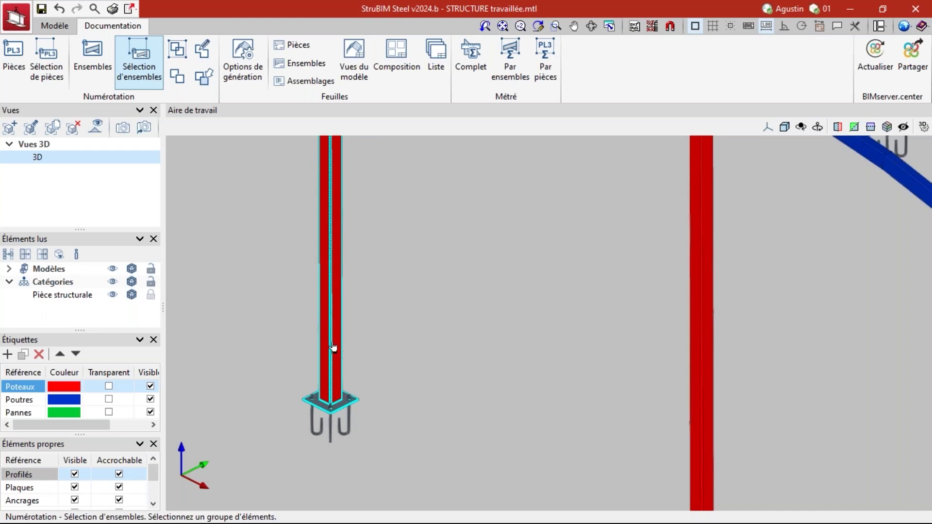
scroll(341, 354, "down", 3)
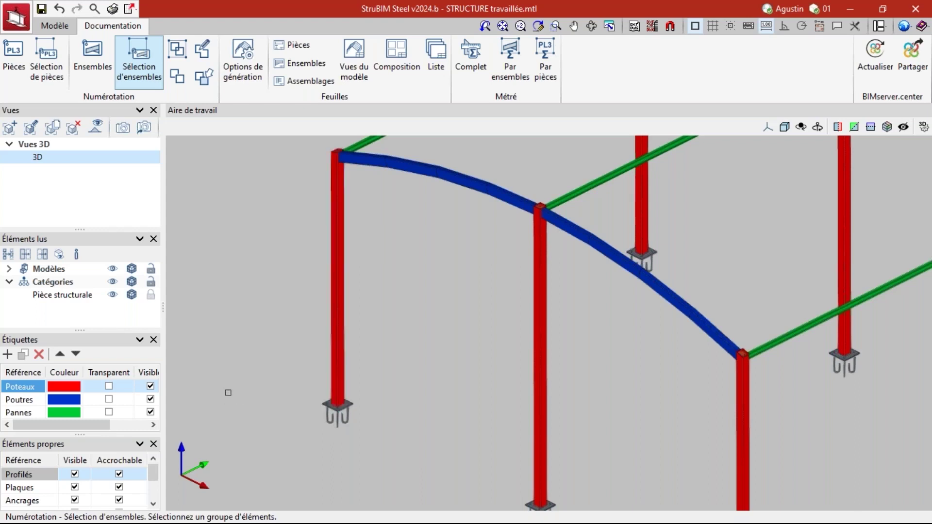
scroll(228, 388, "down", 5)
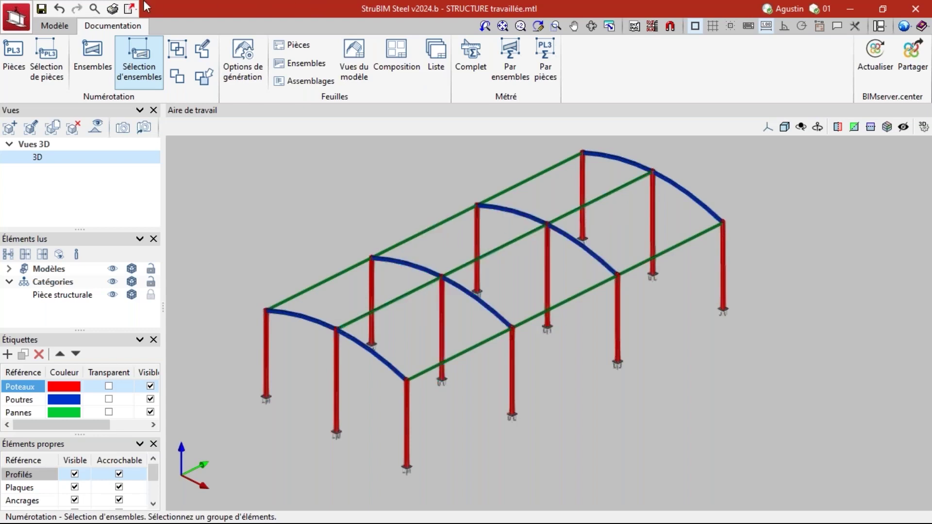
Step: Open the base joint of the nearest frame's first column for editing and show its AJUSTEMENT1 (P1) operation
left_click(55, 26)
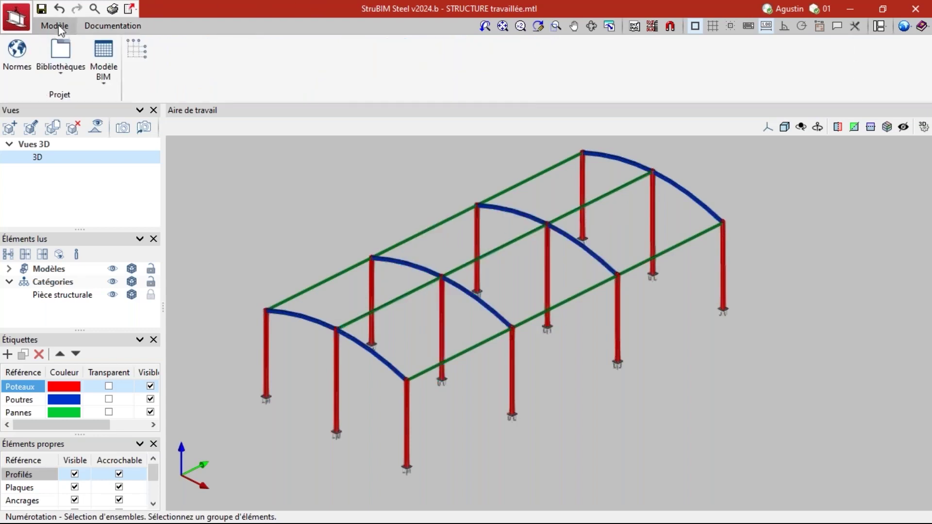
left_click(382, 48)
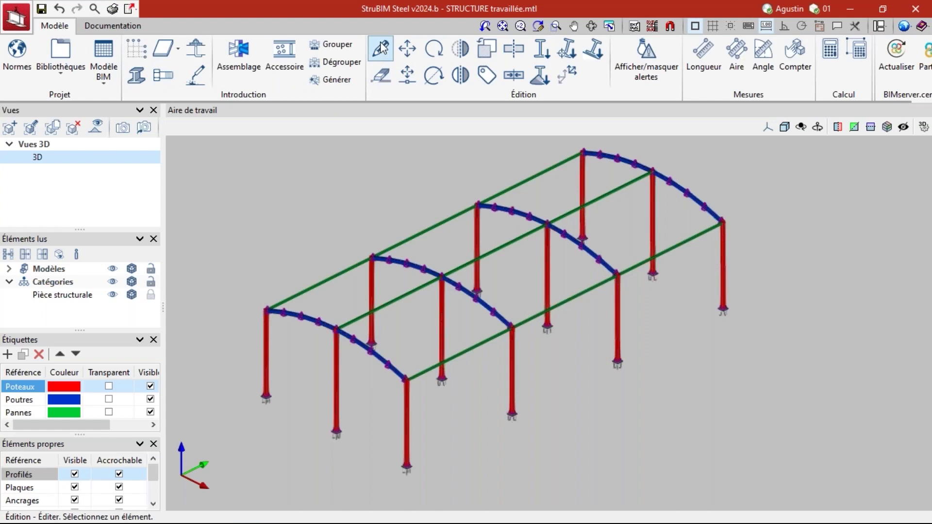
scroll(237, 338, "up", 5)
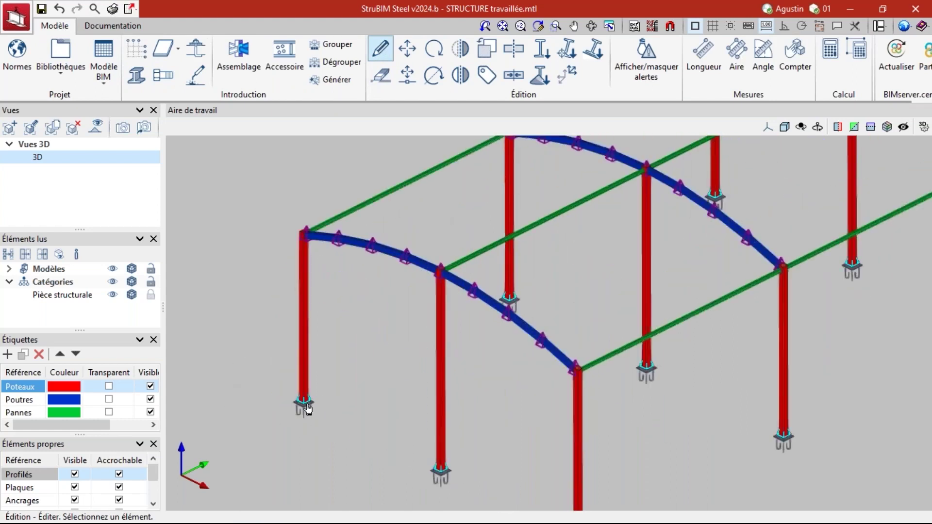
left_click(307, 403)
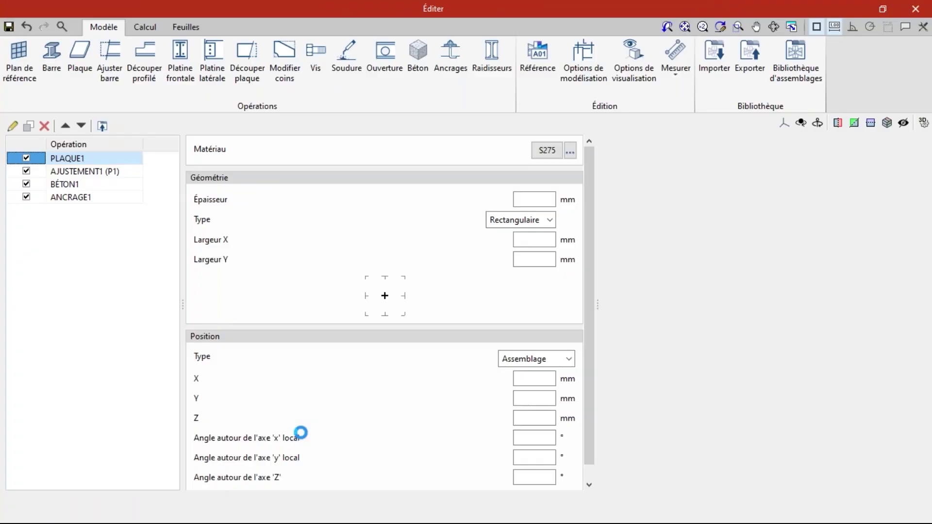
left_click(97, 172)
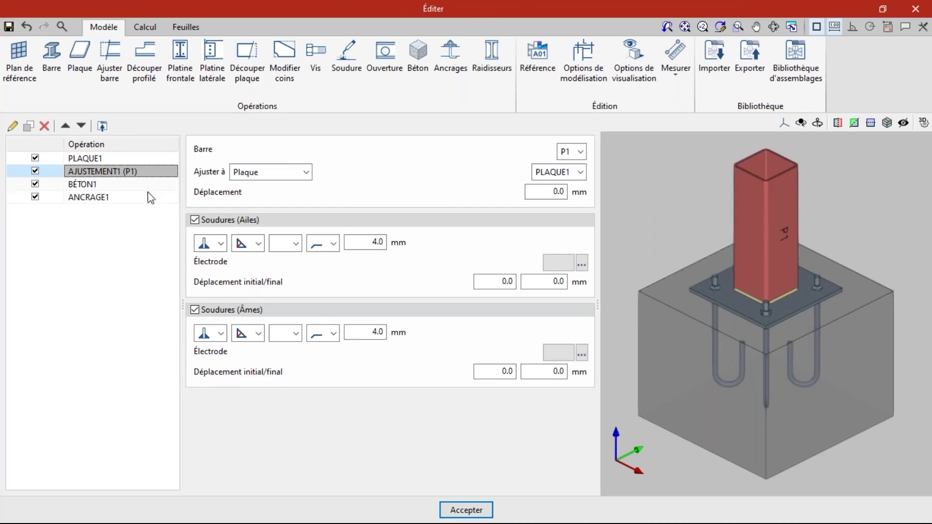
Step: Look through the side, type, finish and execution options available for the Soudures (Ailes) welds
left_click(333, 243)
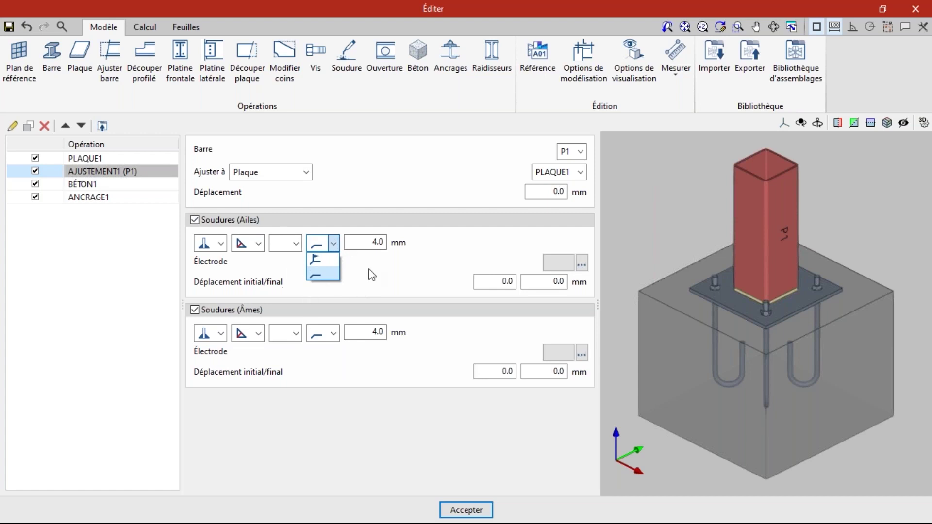
left_click(394, 281)
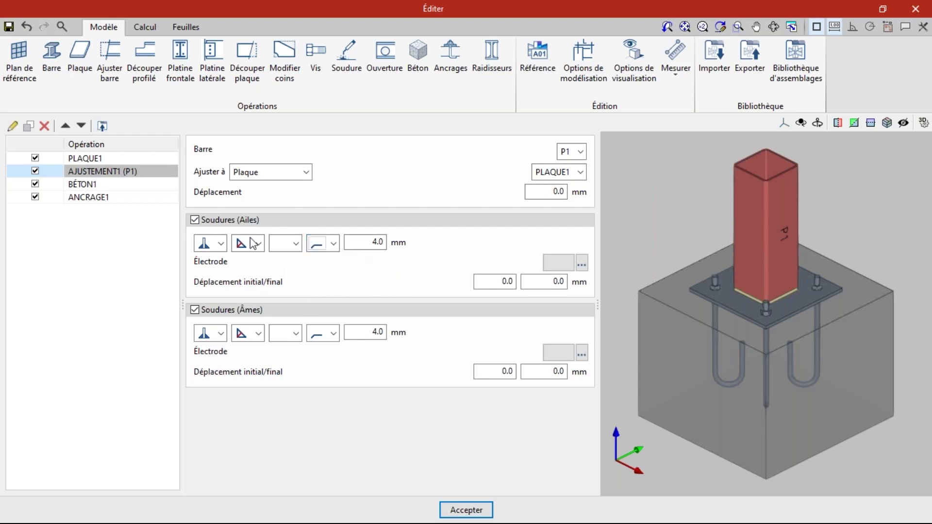
left_click(221, 243)
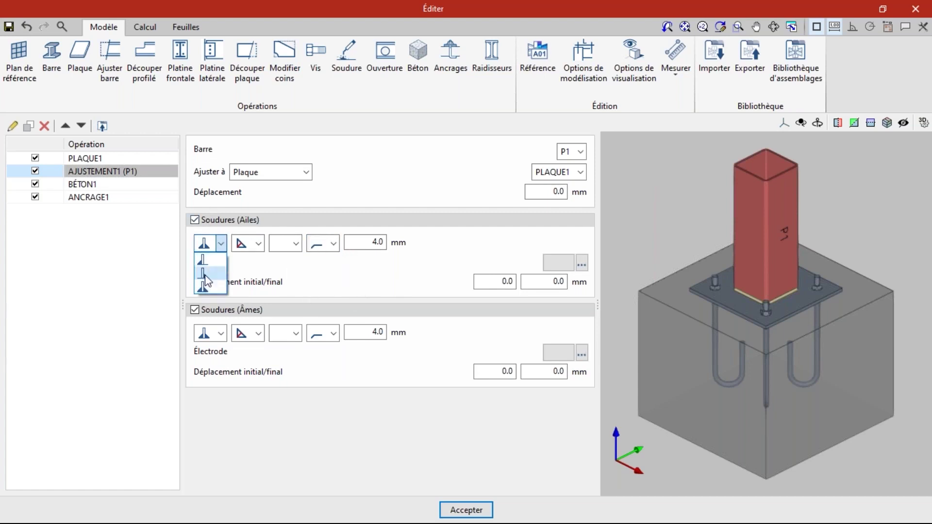
left_click(269, 259)
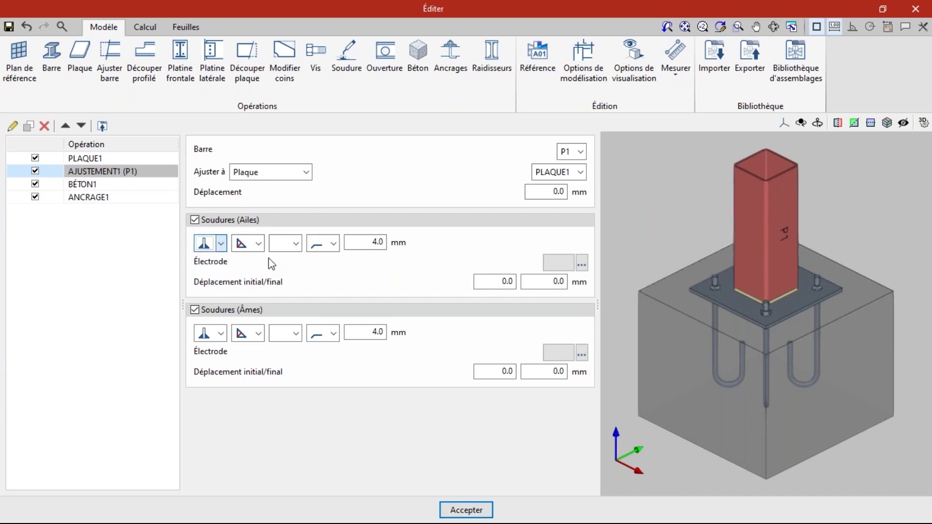
left_click(258, 244)
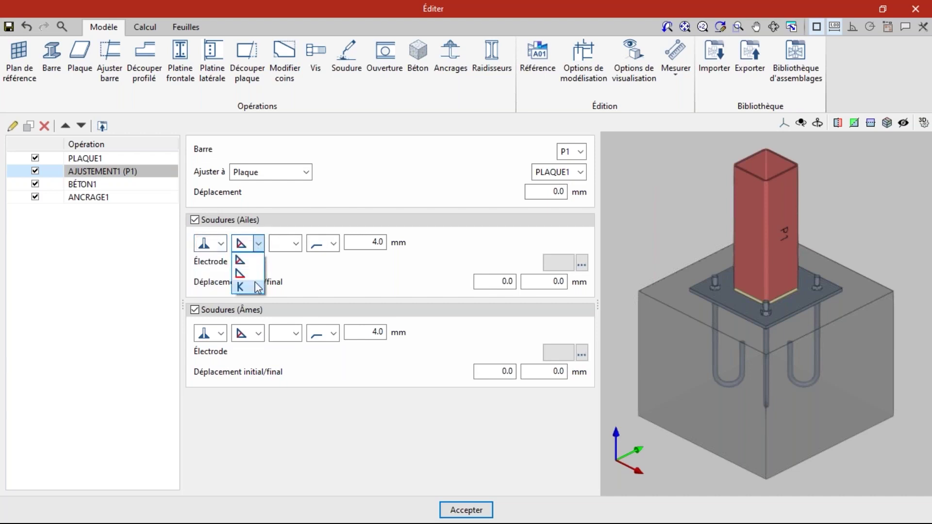
left_click(313, 277)
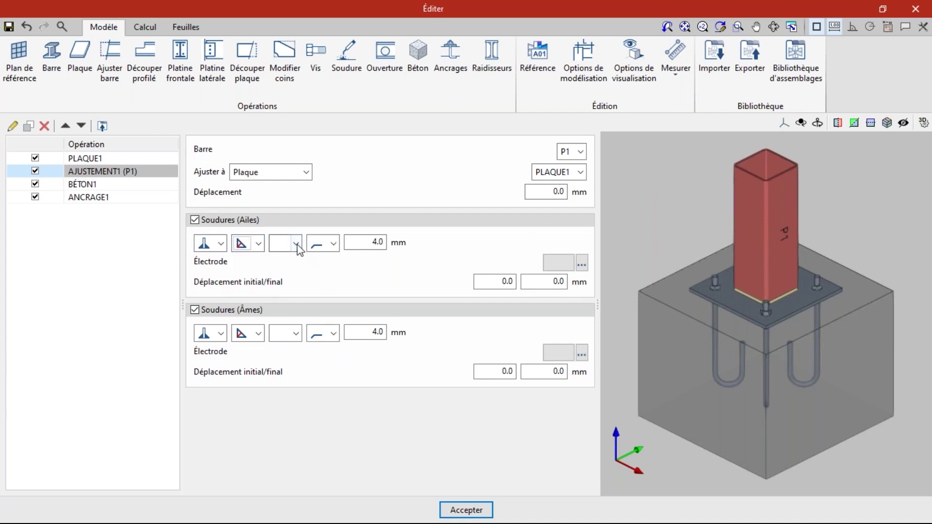
left_click(296, 243)
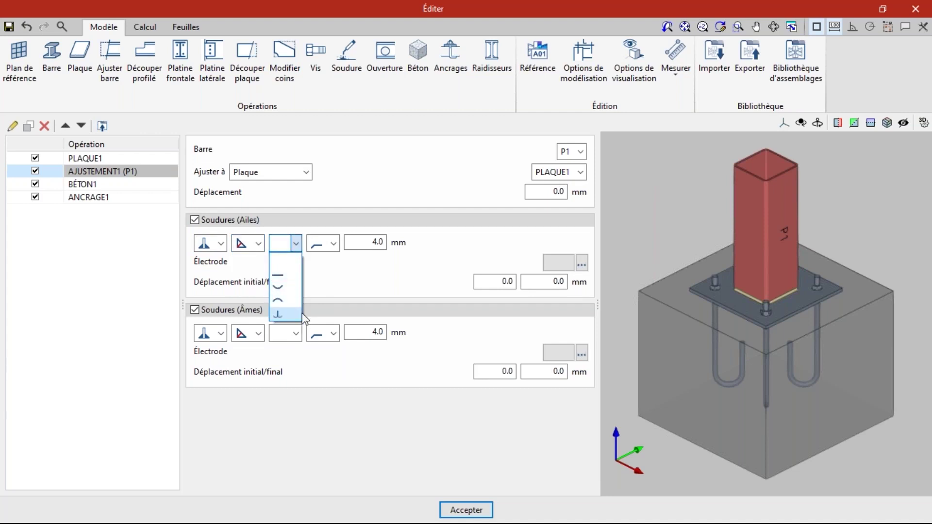
left_click(374, 278)
Step: Change both the Ailes and Âmes welds of AJUSTEMENT1 (P1) to the flagged site-weld option and accept the joint
left_click(333, 243)
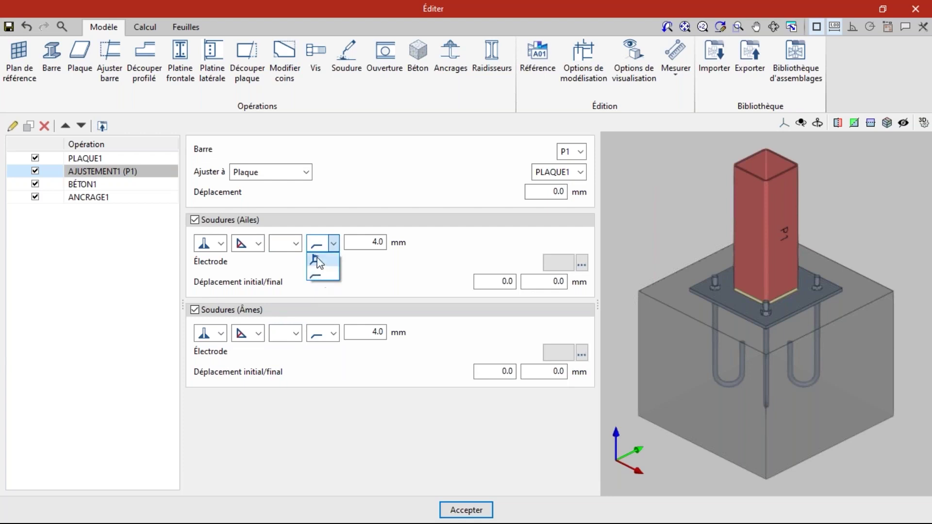
left_click(315, 259)
left_click(333, 334)
left_click(320, 349)
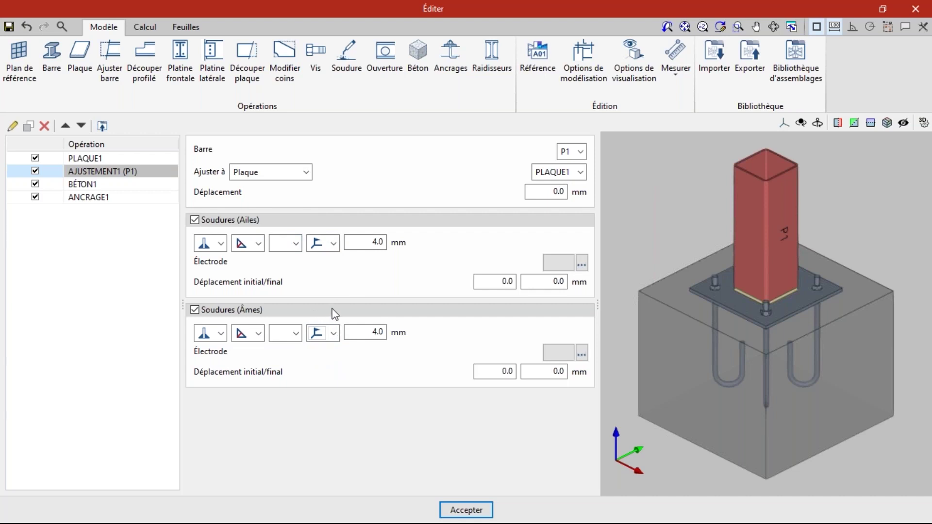
left_click(447, 510)
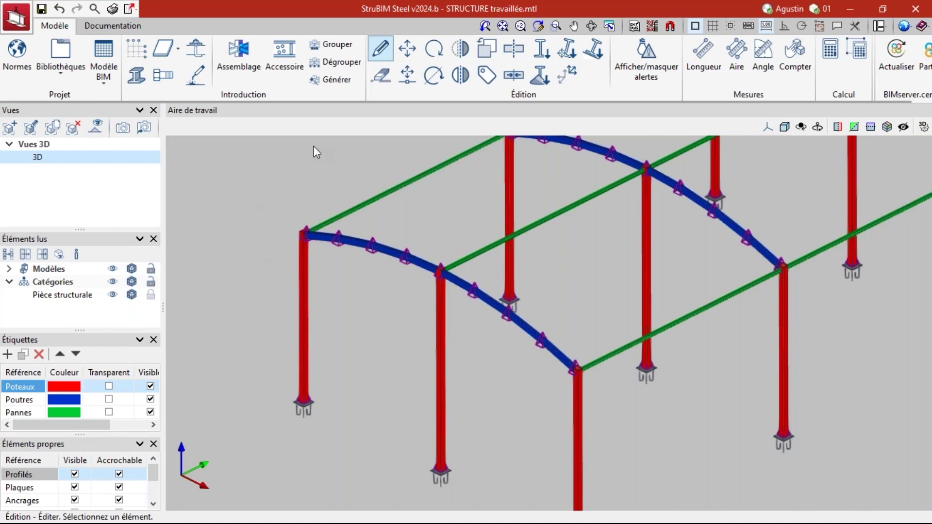
Step: Number all pieces and assemblies from initial number 1, keeping the prefixes PR, B, PL, W, A and AS
left_click(111, 27)
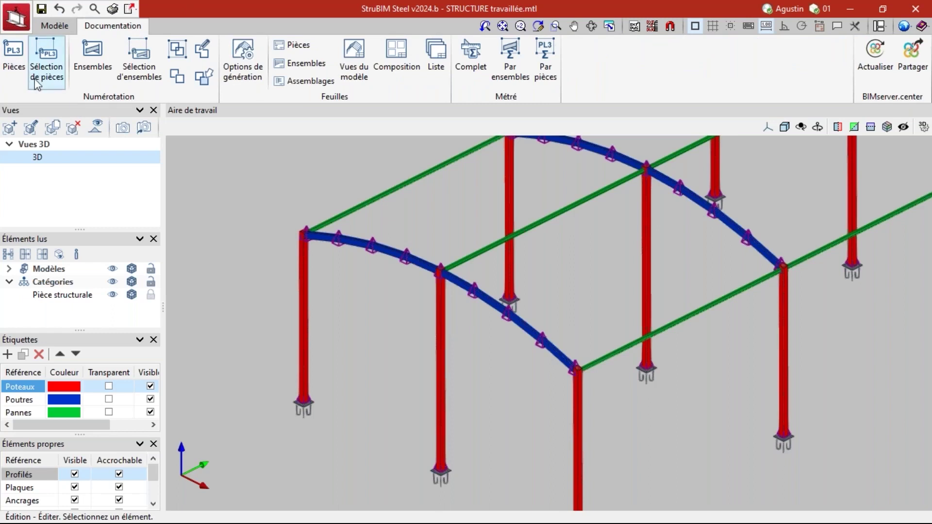
left_click(89, 67)
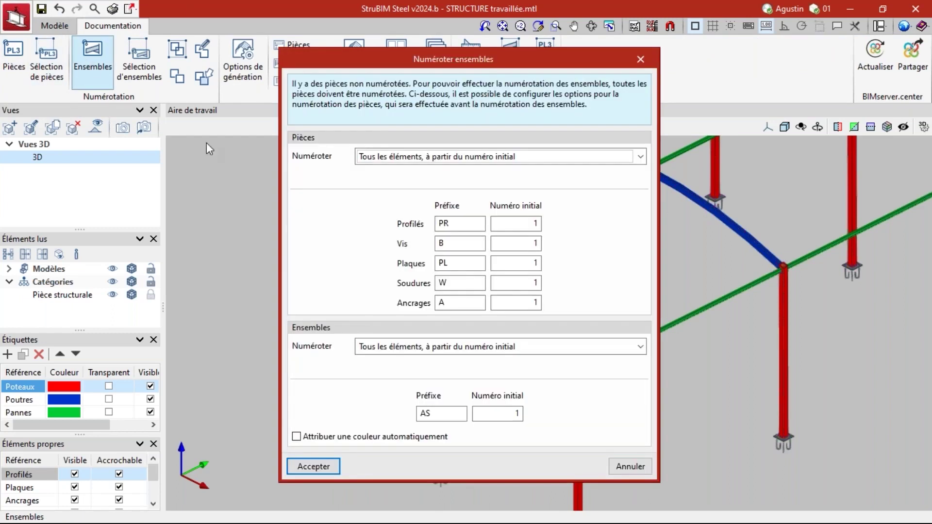
left_click(330, 465)
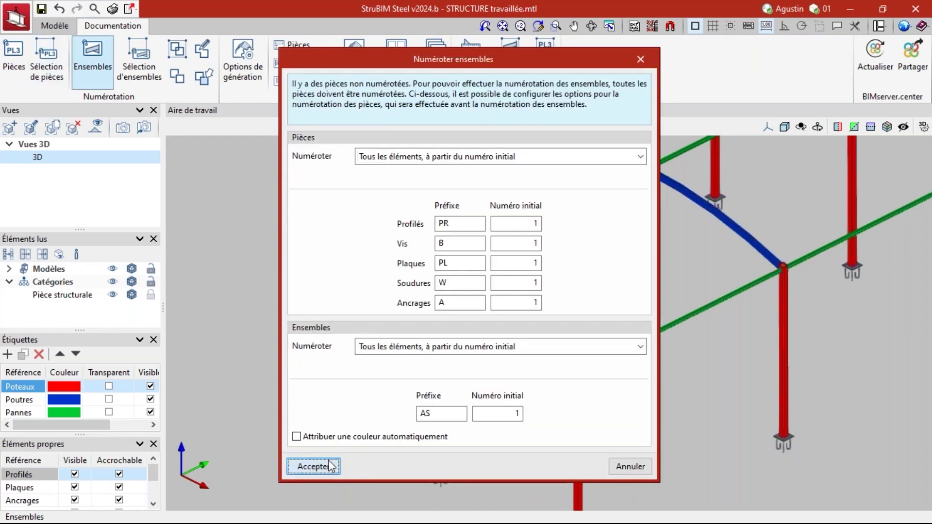
Step: Examine with Sélection d'ensembles how the column base plates are grouped and which columns, purlins and arched beams share an assembly
left_click(139, 61)
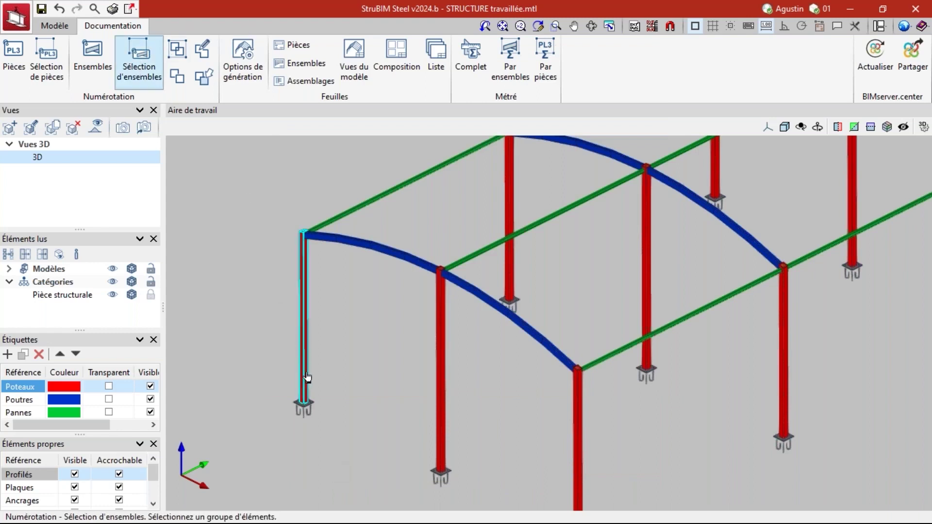
scroll(306, 414, "up", 1)
scroll(306, 414, "up", 1)
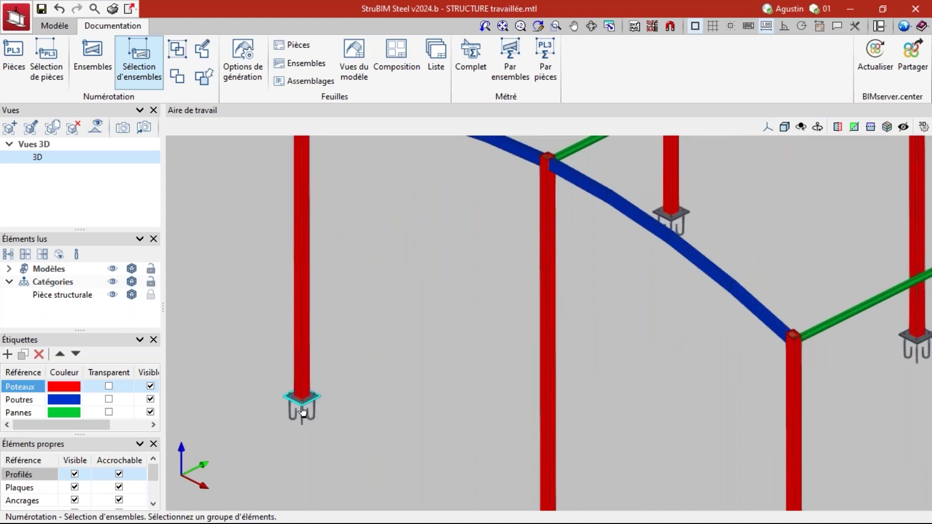
scroll(303, 410, "up", 1)
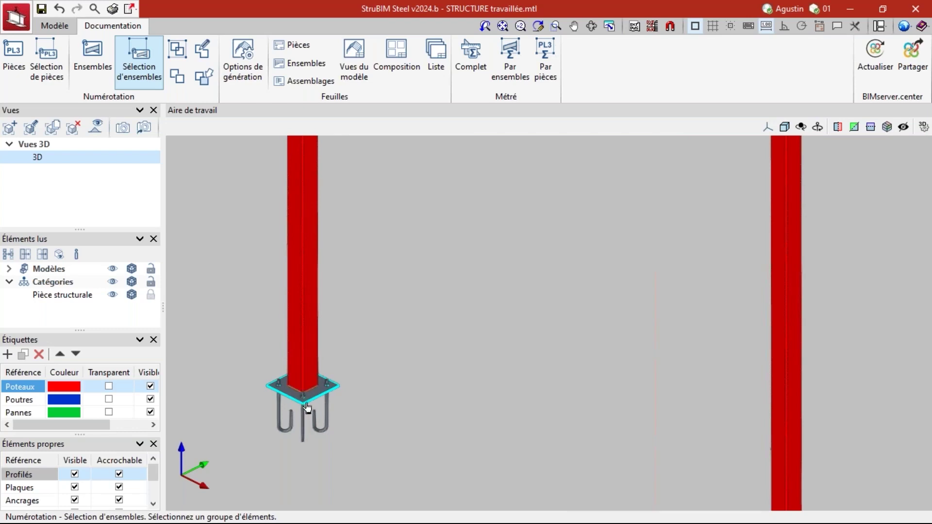
scroll(265, 345, "down", 3)
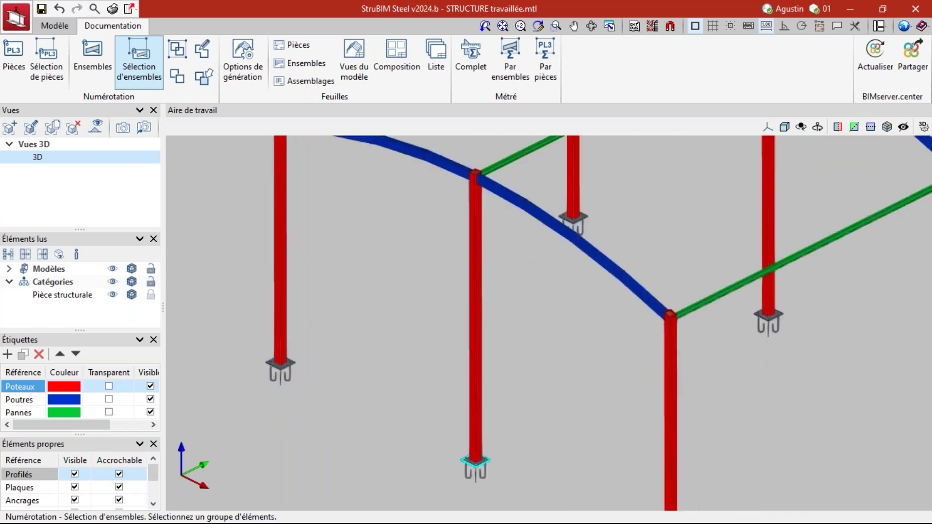
scroll(407, 366, "down", 2)
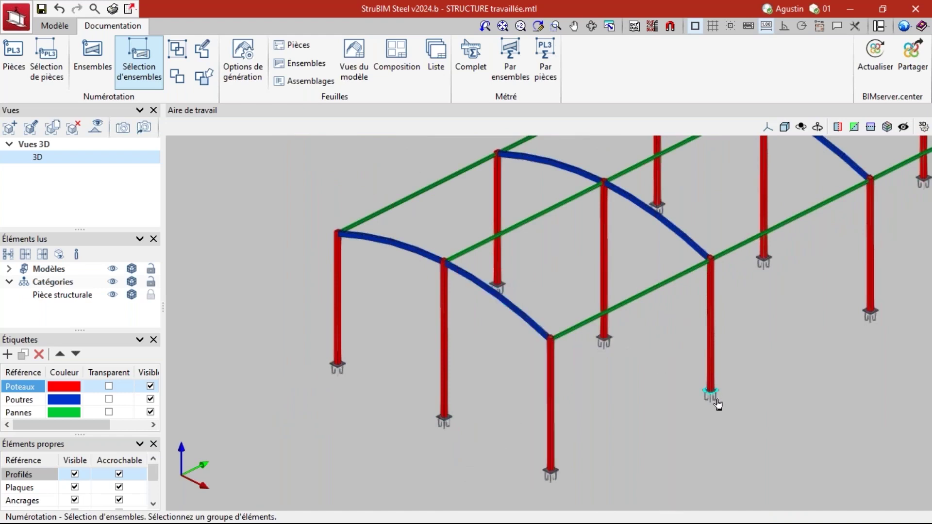
scroll(279, 426, "down", 3)
scroll(398, 366, "up", 3)
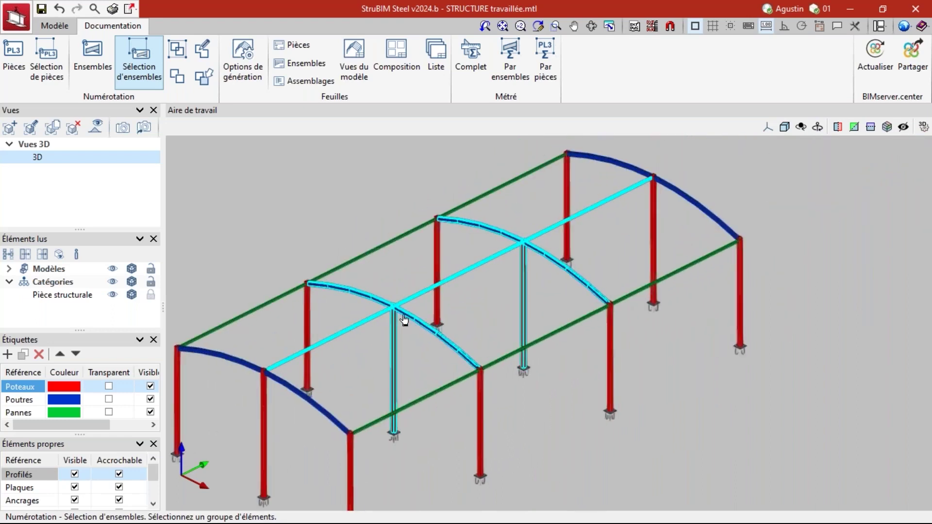
Step: Edit the top joint of the second frame's middle column, setting both Ailes and Âmes welds of AJUSTEMENT2 (V3) to the flagged site-weld option
left_click(54, 27)
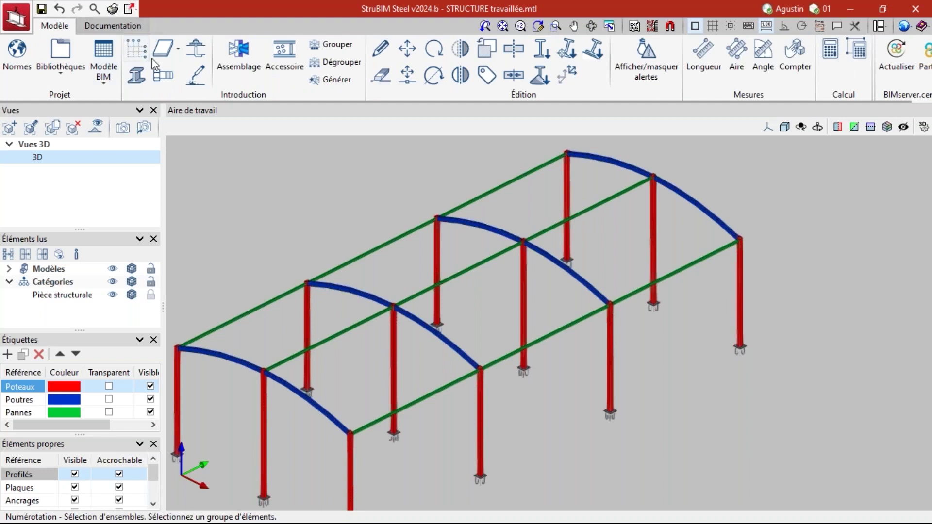
left_click(380, 49)
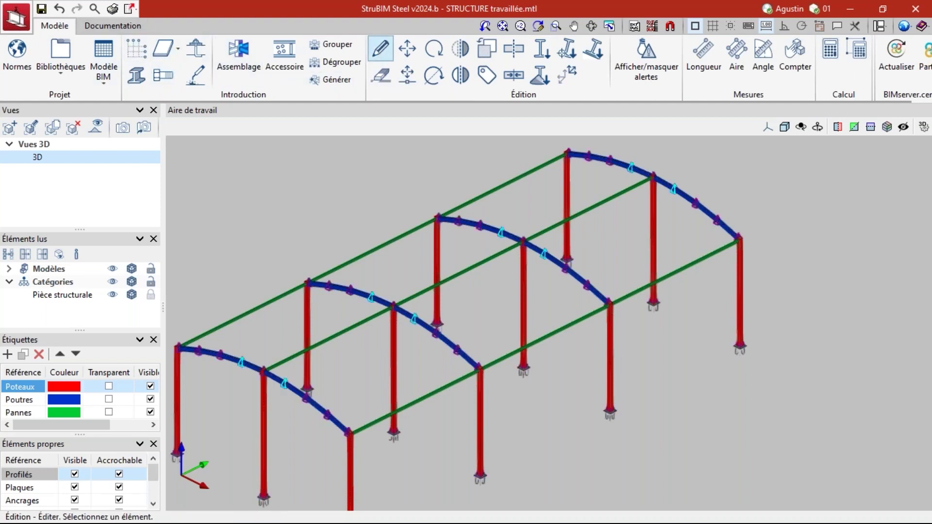
left_click(393, 307)
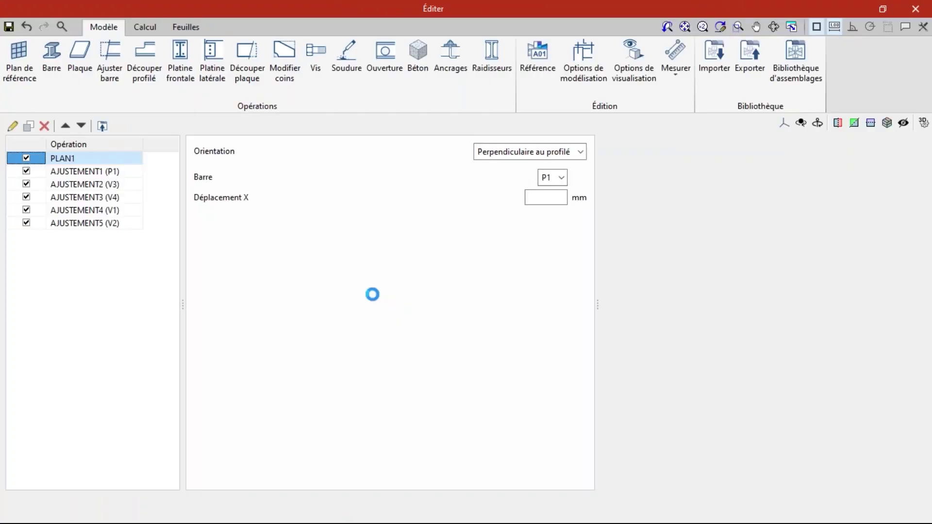
left_click(109, 184)
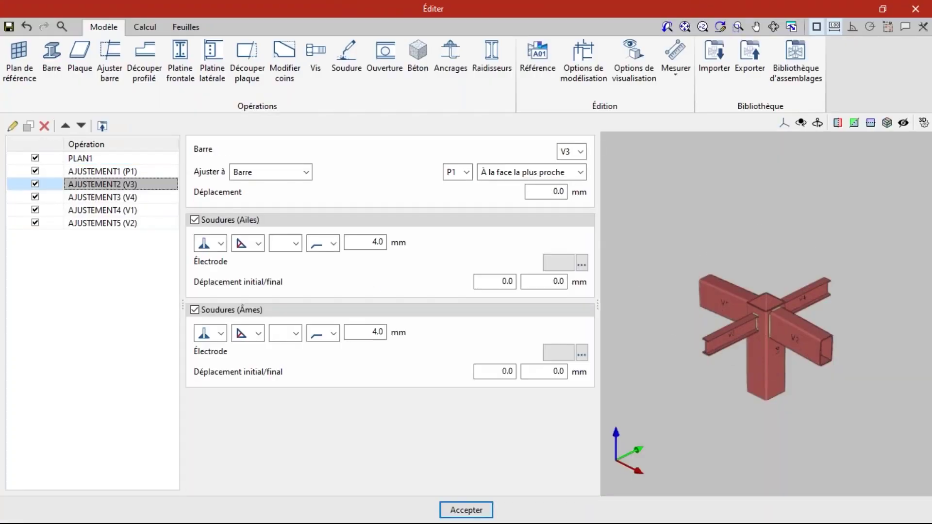
left_click(333, 244)
left_click(332, 260)
left_click(333, 333)
left_click(333, 350)
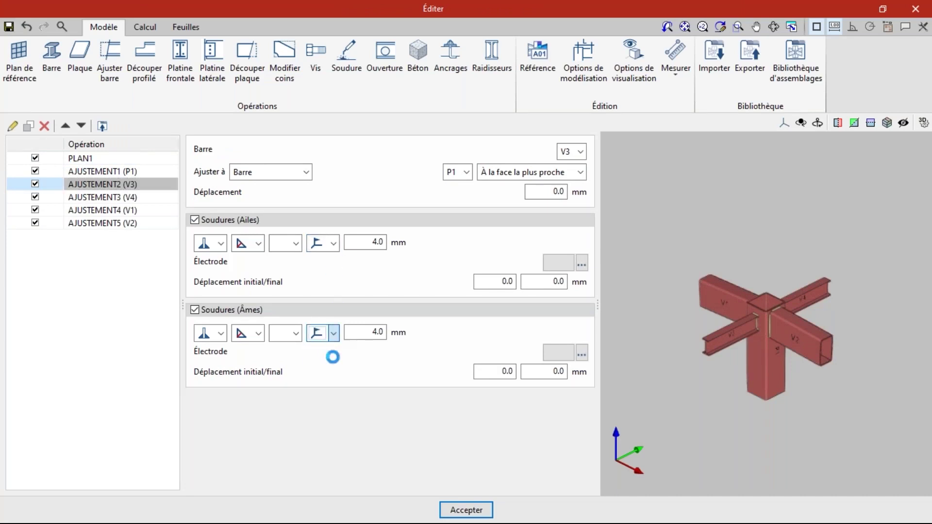
Step: Set both the Ailes and Âmes welds of AJUSTEMENT3 (V4) to the flagged site-weld option
left_click(103, 199)
left_click(333, 244)
left_click(325, 261)
left_click(334, 334)
left_click(322, 353)
Step: Set both the Ailes and Âmes welds of AJUSTEMENT4 (V1) to the flagged site-weld option
key("Down")
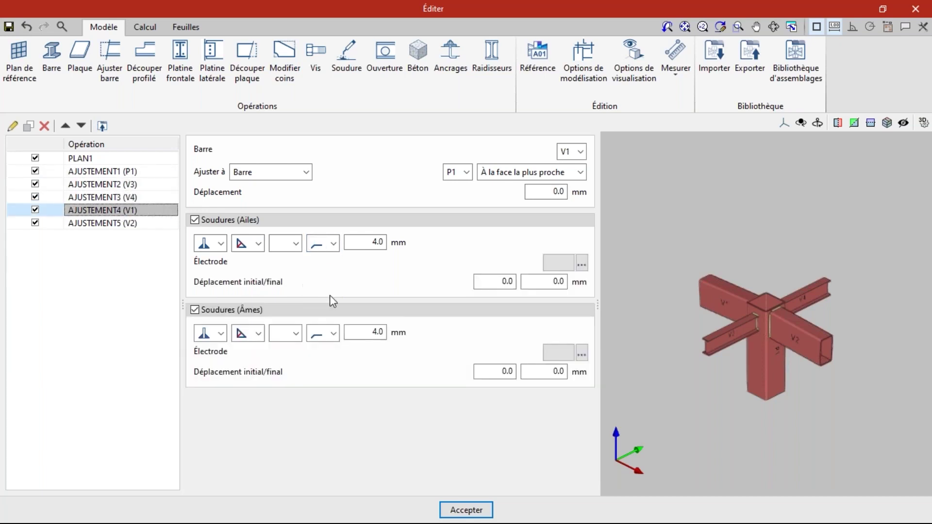
left_click(333, 244)
left_click(333, 260)
left_click(334, 335)
left_click(323, 351)
Step: Change the Ailes and Âmes welds of AJUSTEMENT5 (V2) to the flagged site-weld option and accept the joint
left_click(137, 224)
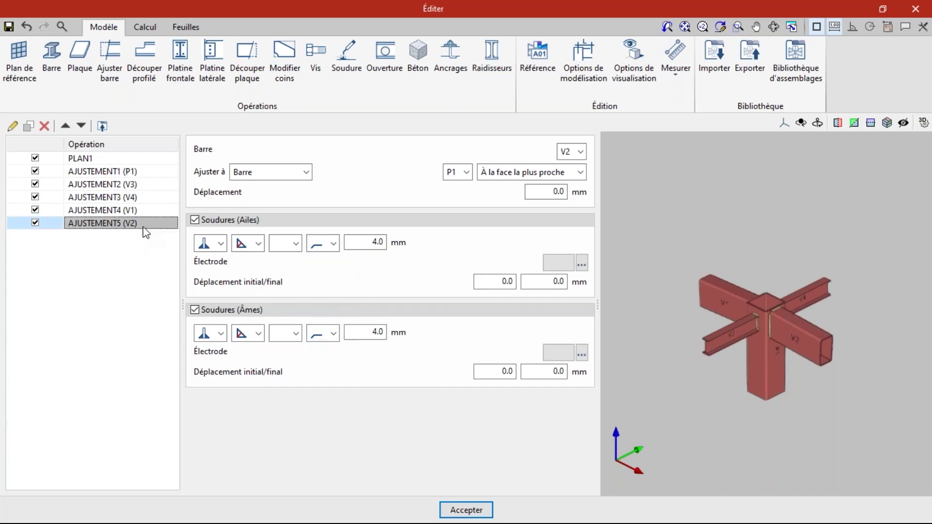
left_click(333, 244)
left_click(332, 262)
left_click(334, 333)
left_click(319, 349)
left_click(461, 510)
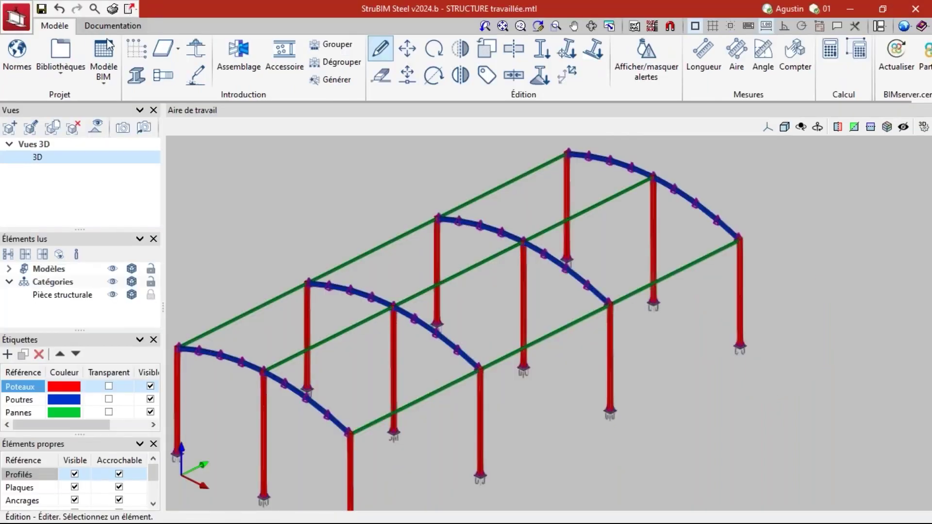
Step: Renumber the assemblies and examine with Sélection d'ensembles how the second frame's arched beams and the adjoining purlins are grouped
left_click(113, 25)
left_click(92, 61)
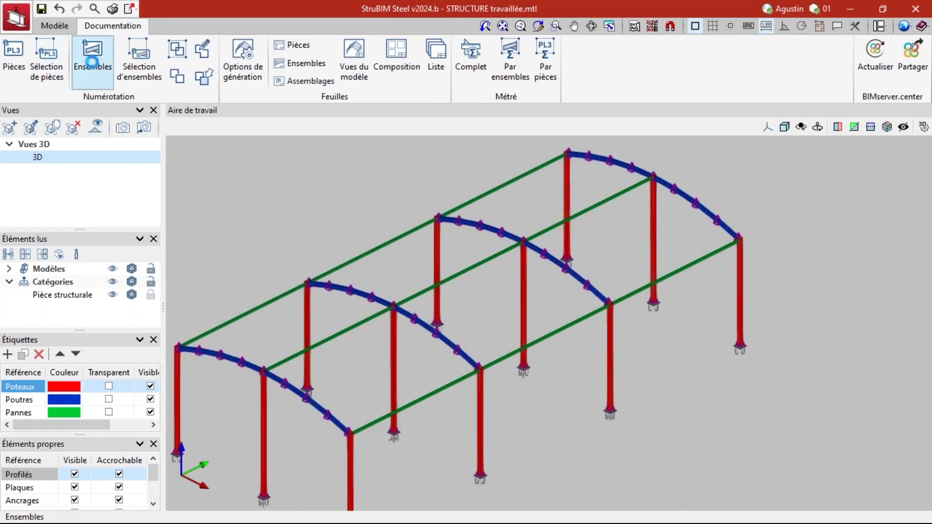
left_click(308, 467)
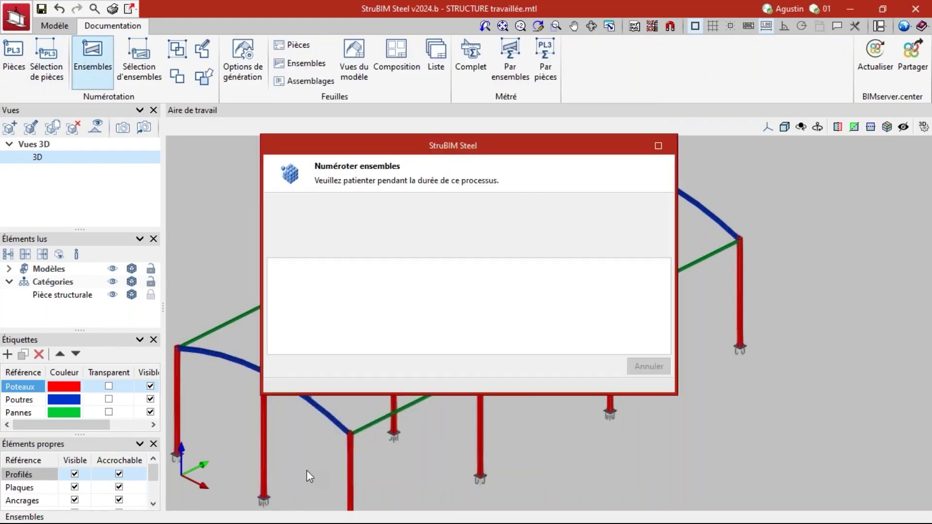
left_click(139, 62)
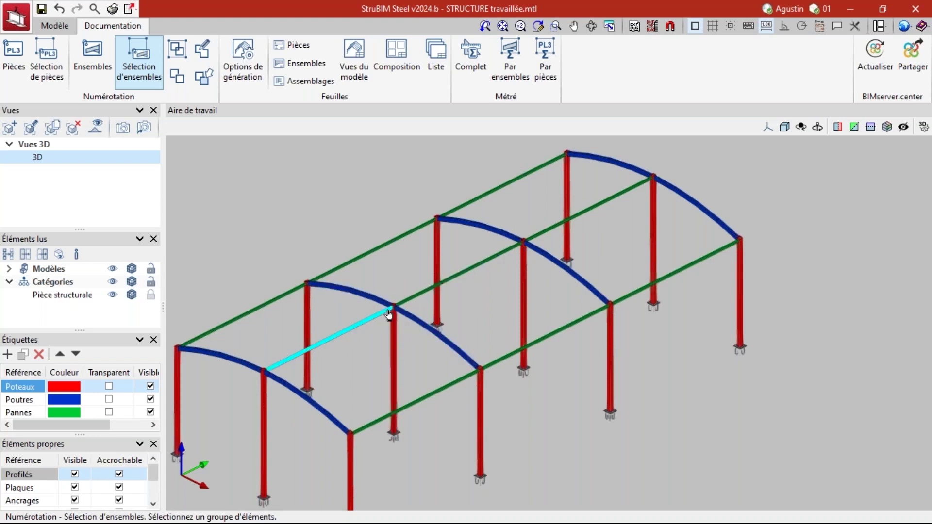
scroll(374, 307, "up", 5)
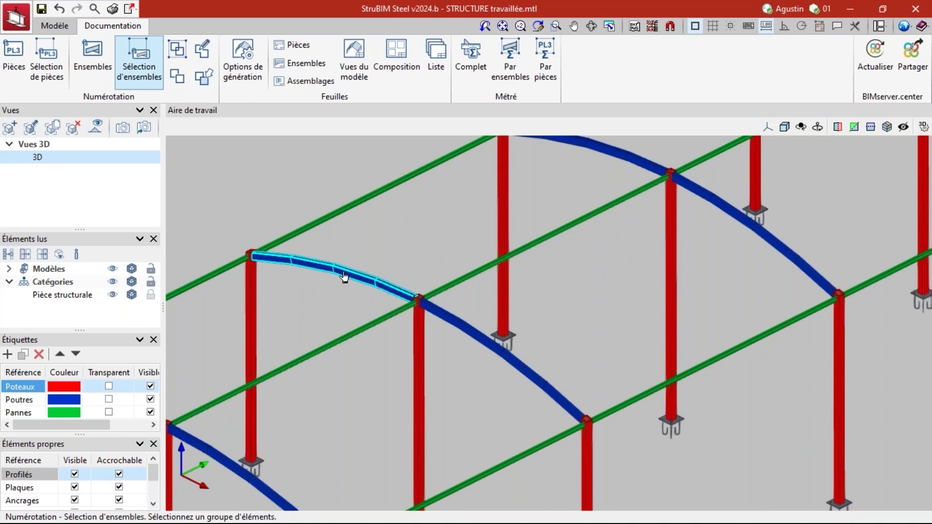
scroll(301, 294, "down", 5)
scroll(490, 309, "down", 2)
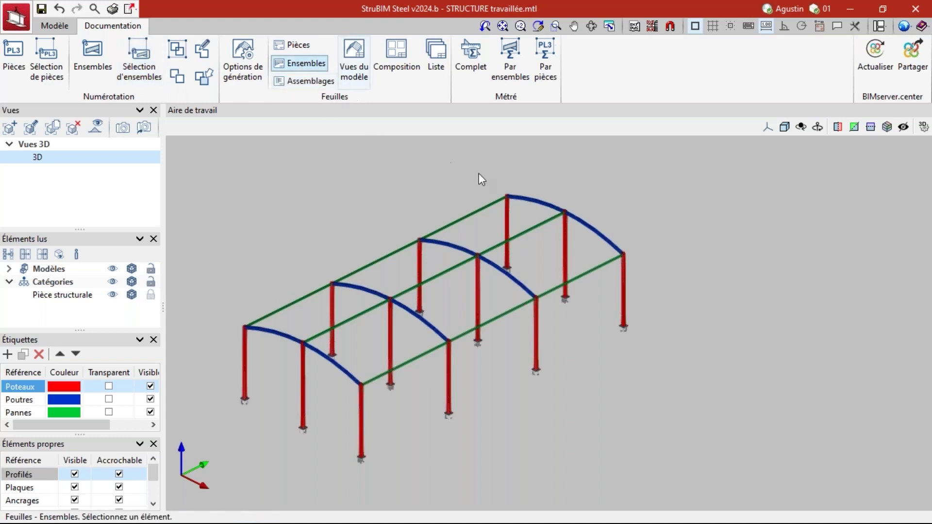
Step: Generate the assembly sheet for the far end frame, delete that sheet and close the sheet editor
left_click(534, 200)
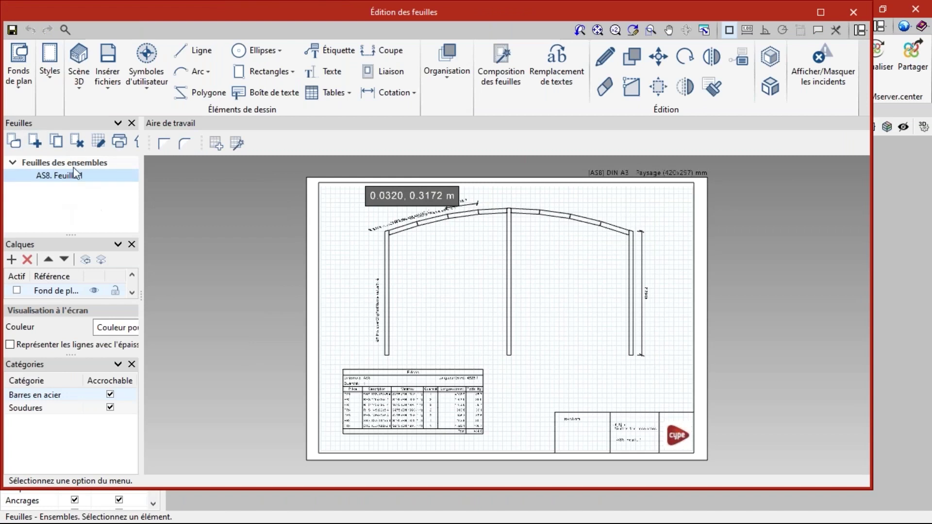
left_click(76, 142)
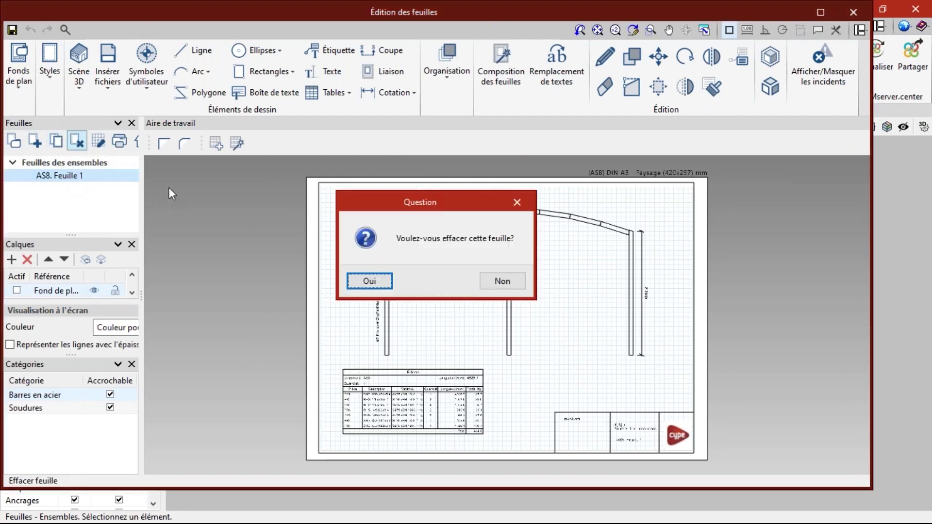
left_click(389, 283)
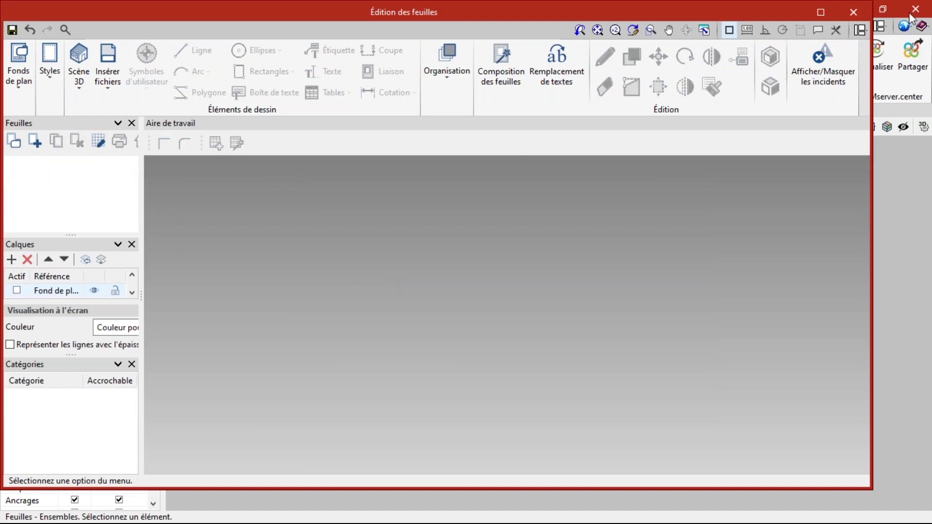
left_click(853, 10)
Step: Create a blank DIN A3 - Paysage sheet for the far end frame's assembly and look through the available sheet formats
left_click(536, 204)
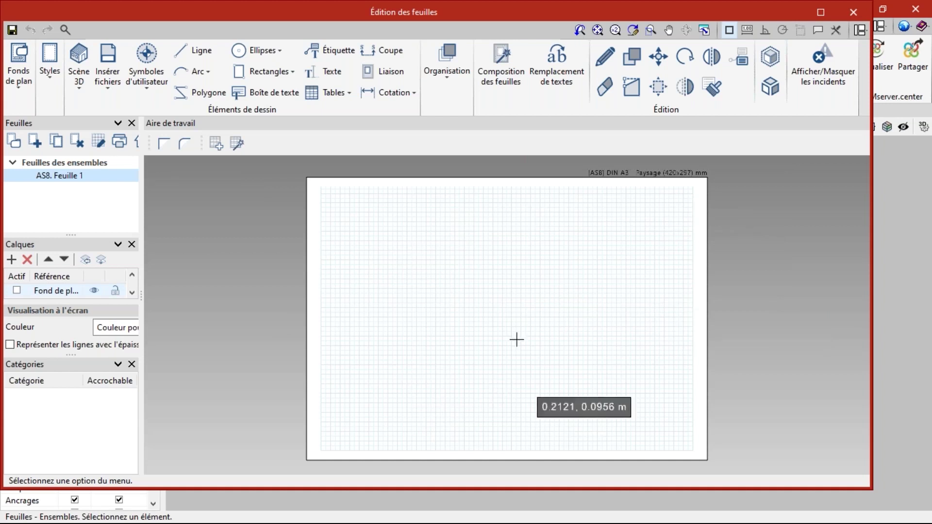
scroll(631, 175, "up", 3)
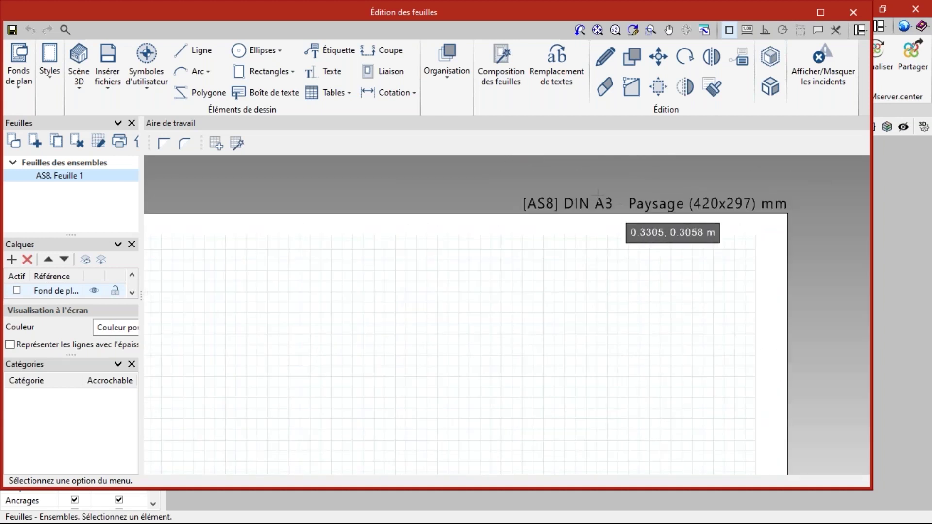
double_click(58, 178)
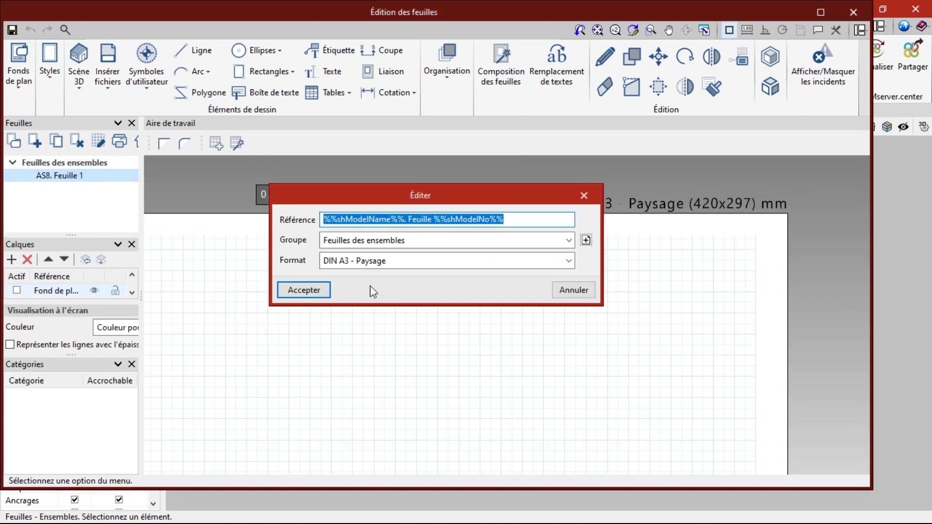
left_click(367, 262)
scroll(381, 306, "up", 2)
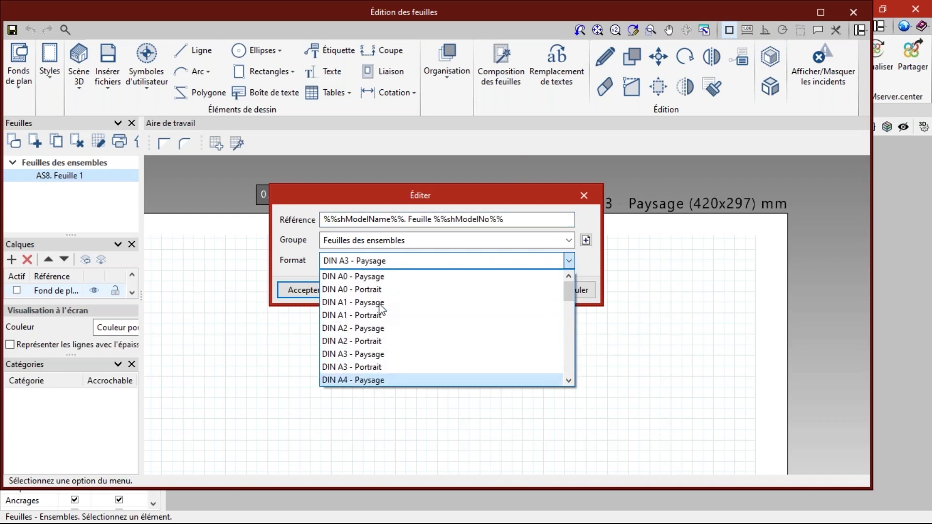
left_click(604, 377)
left_click(574, 290)
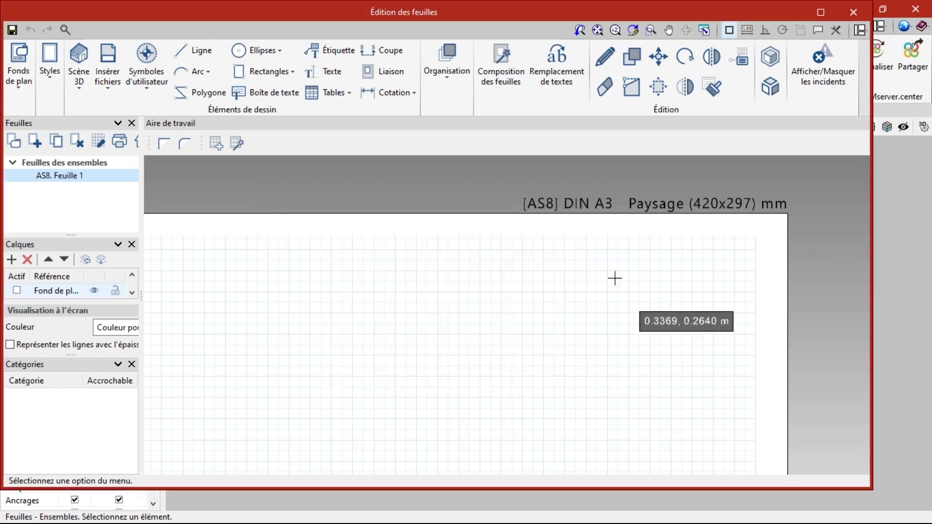
scroll(613, 275, "down", 2)
scroll(614, 328, "down", 1)
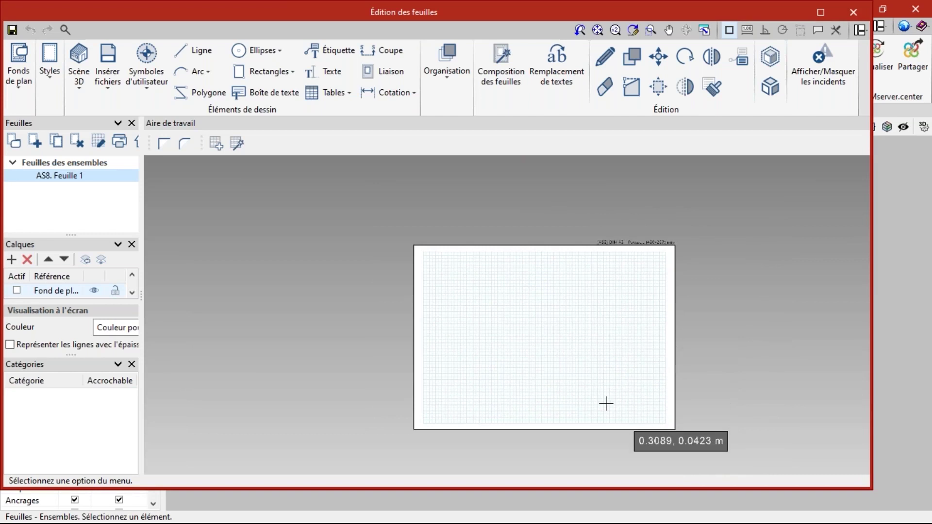
scroll(606, 402, "up", 1)
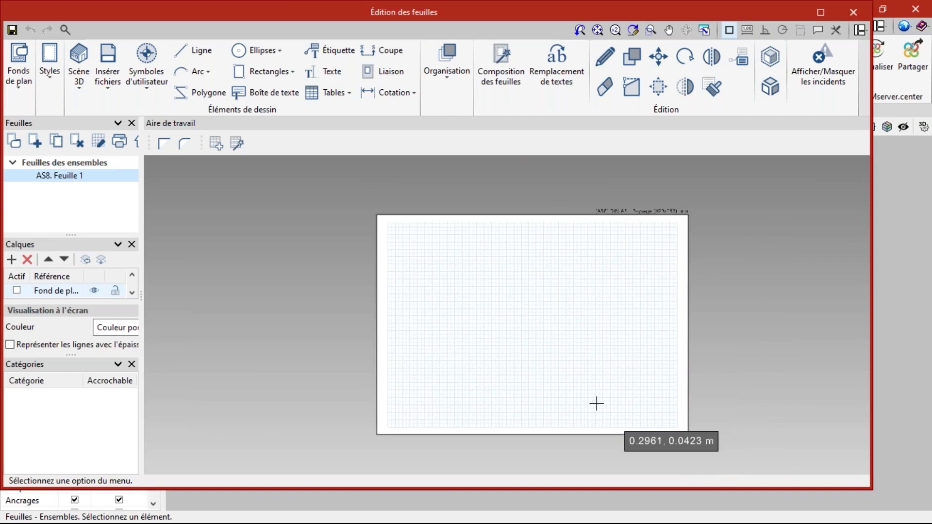
Step: Review the available line styles and text styles, leaving both style lists unchanged
left_click(51, 83)
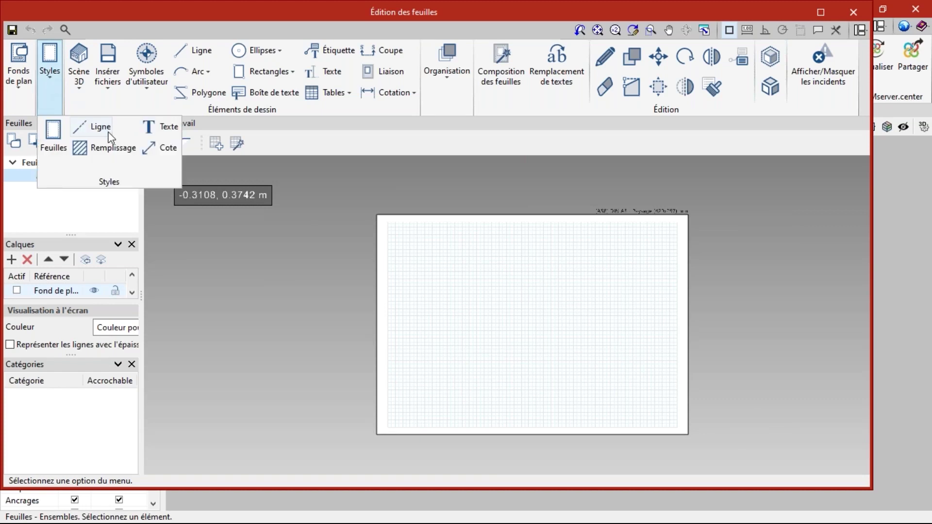
left_click(104, 130)
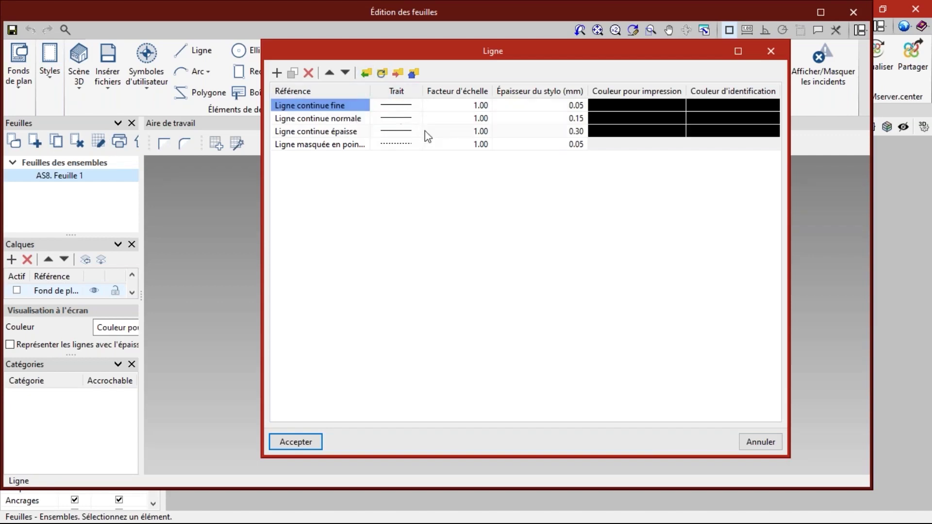
left_click(749, 443)
left_click(50, 78)
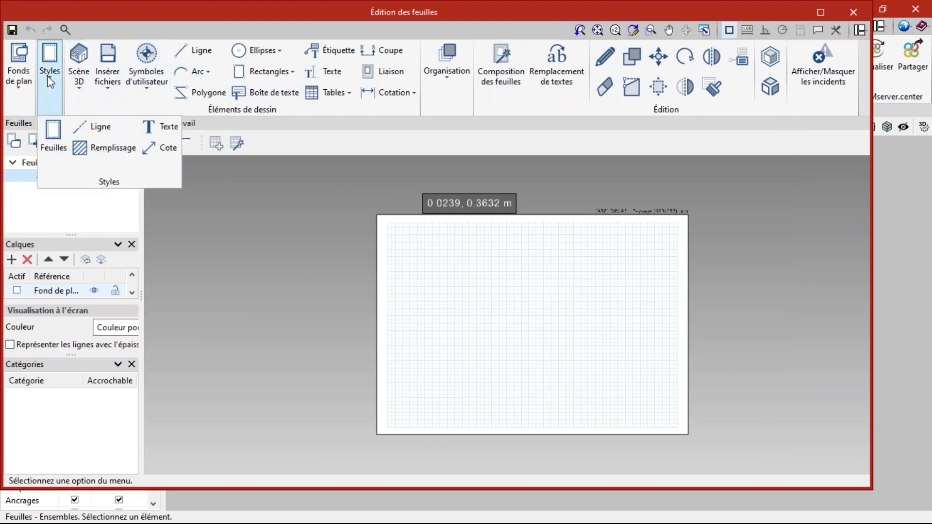
left_click(164, 128)
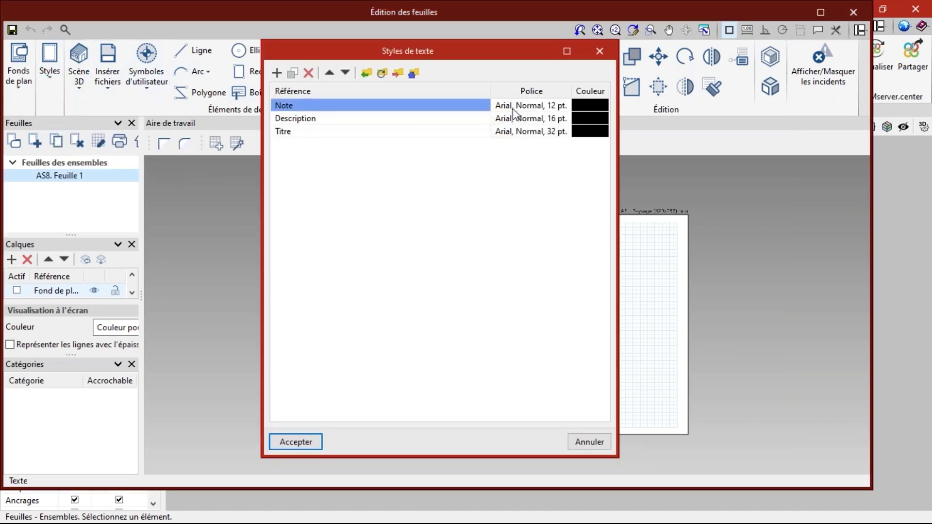
left_click(589, 442)
Step: Examine the linear dimension settings and the initial end-symbol choices of dimension style Style 1, then cancel out of the style dialogs
left_click(49, 57)
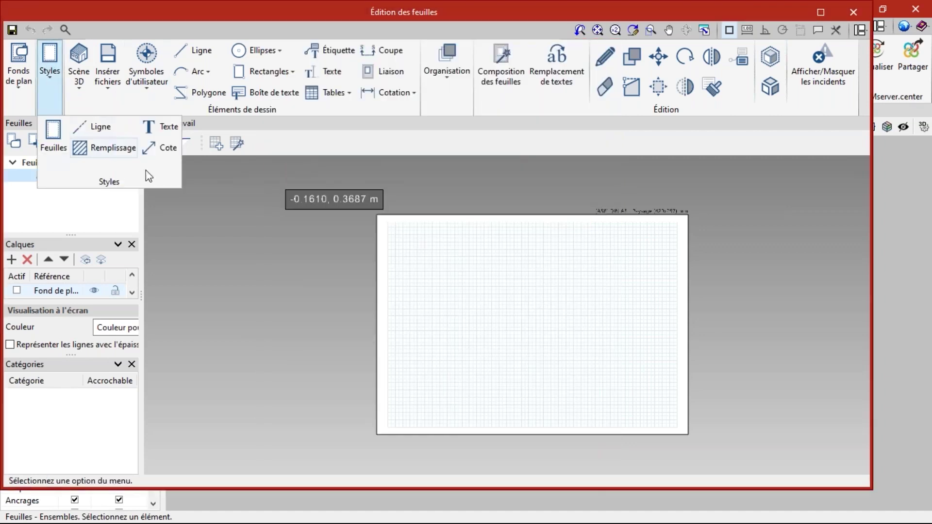
left_click(167, 152)
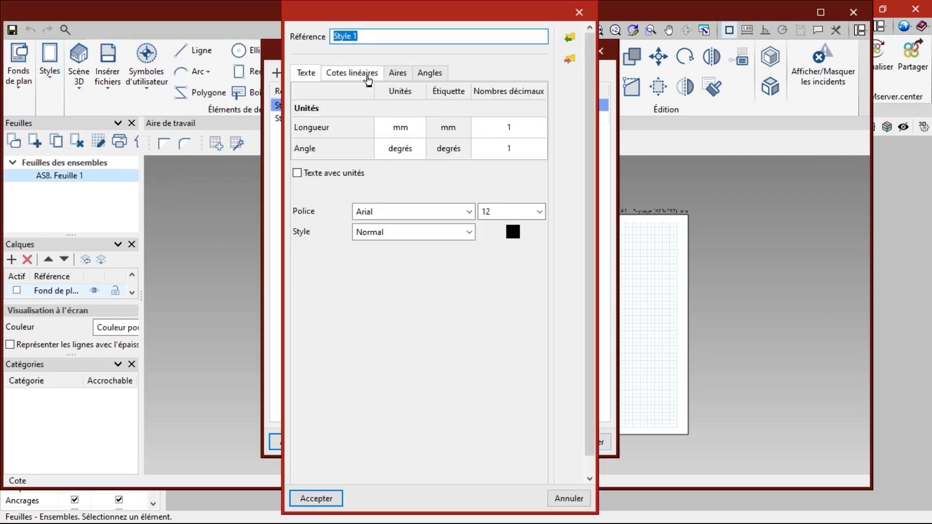
left_click(350, 72)
left_click(417, 181)
scroll(414, 223, "up", 4)
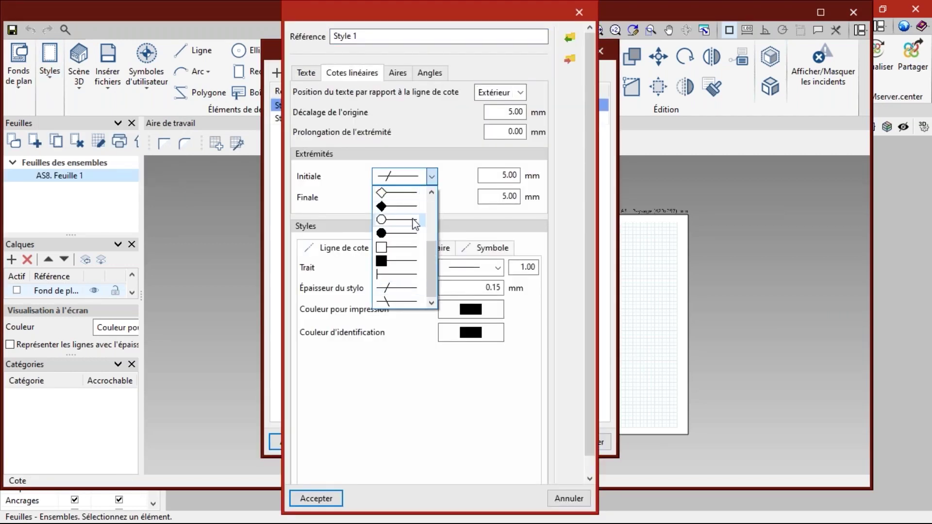
scroll(433, 238, "down", 4)
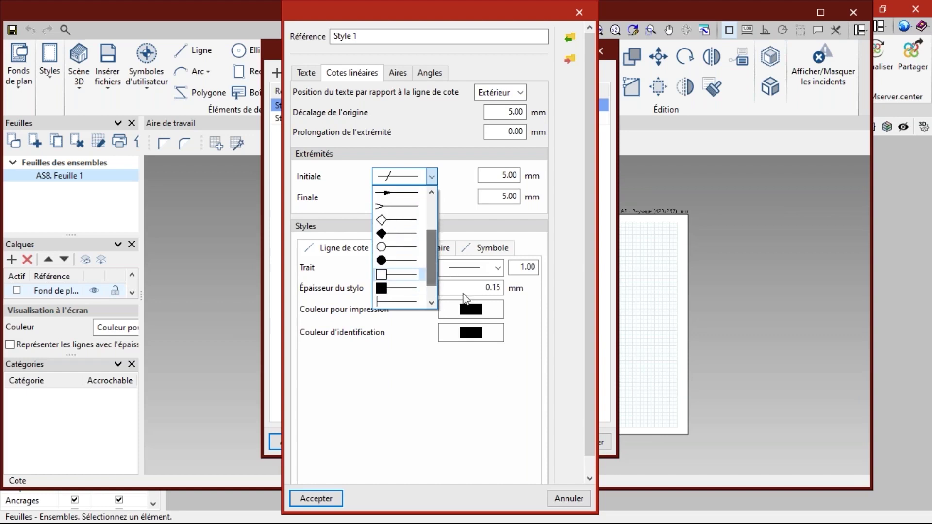
left_click(566, 504)
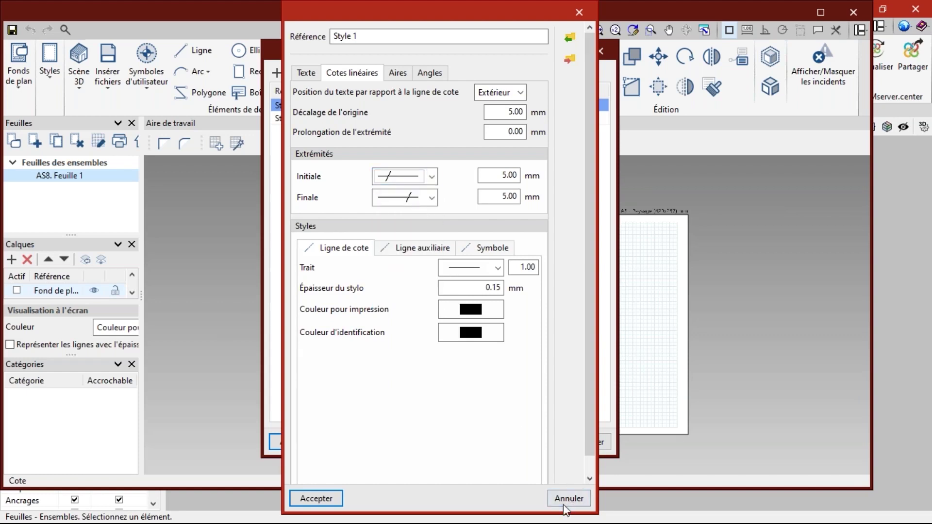
left_click(566, 503)
left_click(583, 443)
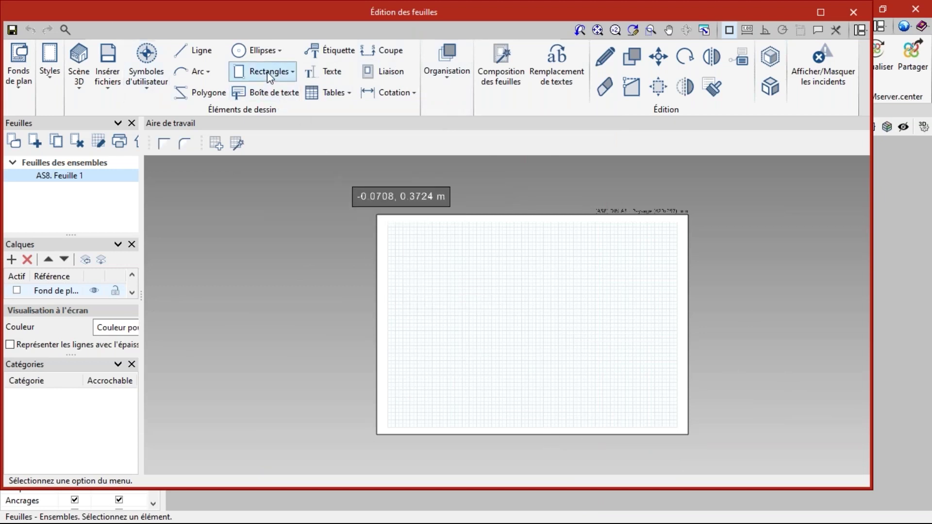
Step: Draw a right-angled rectangle in Ligne continue fine along the sheet's inner margins as the drawing border
left_click(164, 143)
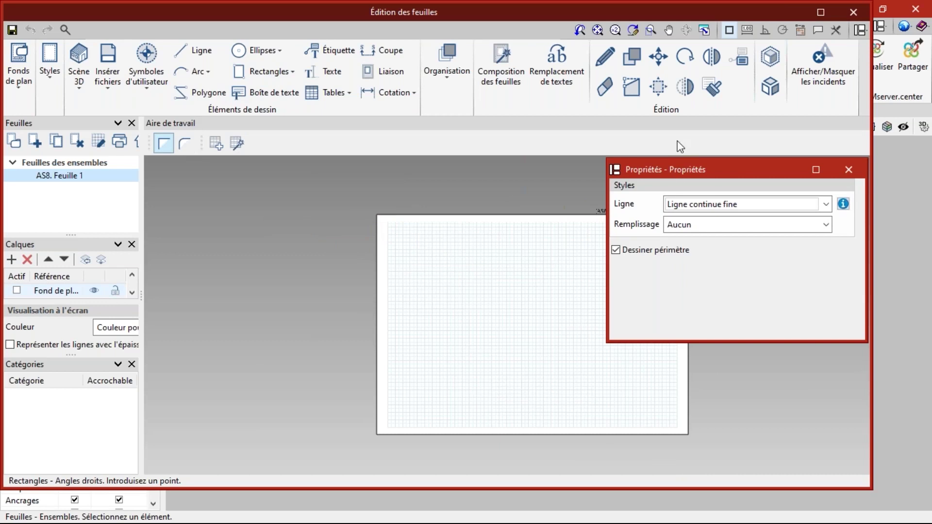
left_click_drag(672, 171, 753, 174)
scroll(510, 302, "up", 1)
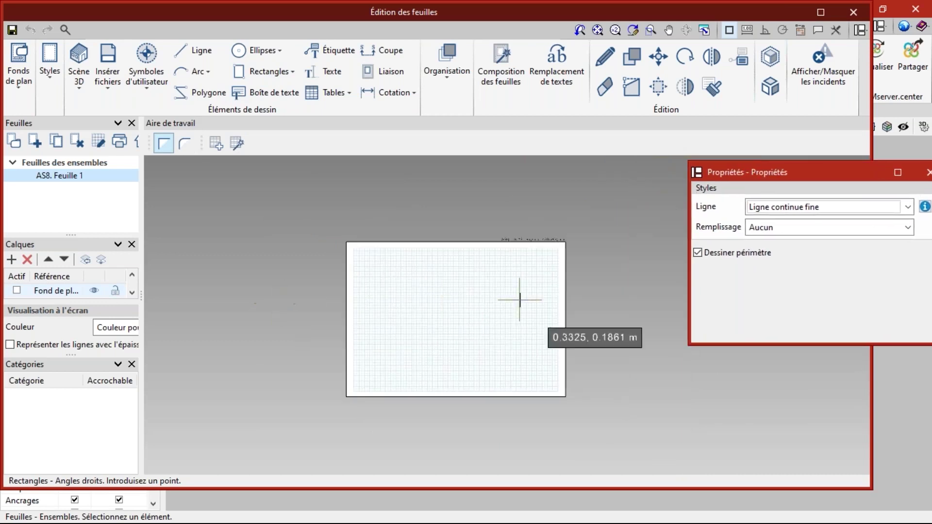
scroll(221, 284, "down", 2)
left_click(301, 231)
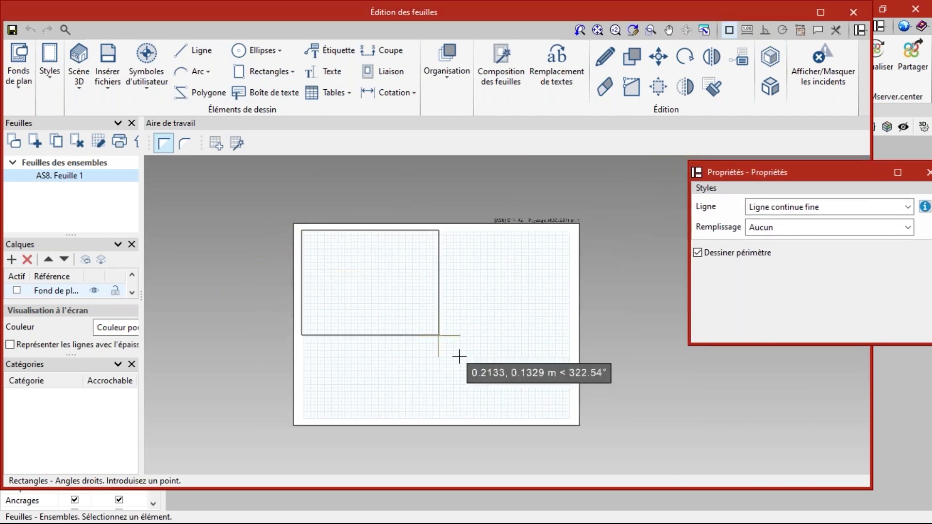
left_click(569, 417)
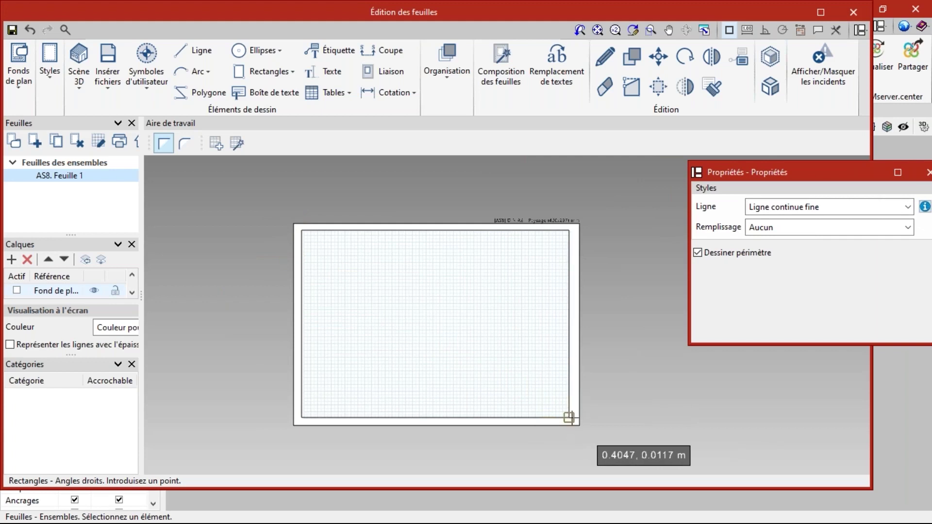
Step: Draw rectangles in the border's lower right corner to form a title block with three side-by-side cells
left_click(568, 395)
left_click(453, 417)
left_click(493, 396)
left_click(533, 418)
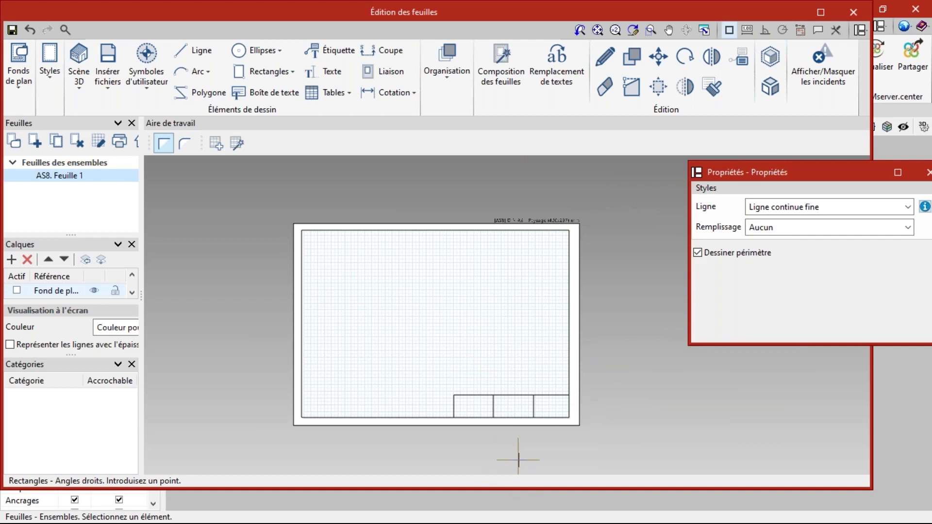
Step: Open the library of imported files, preview LOGO CYPE.jpg and accept the library
left_click(105, 68)
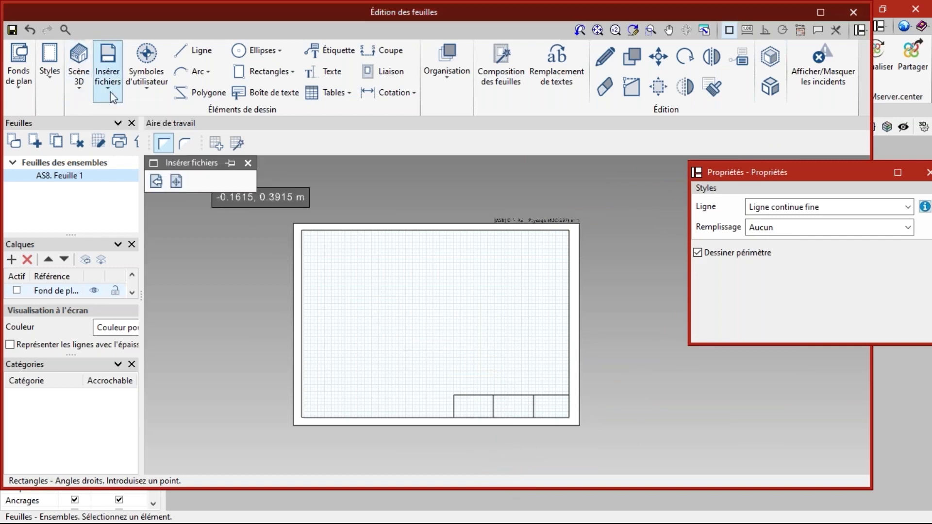
left_click(153, 162)
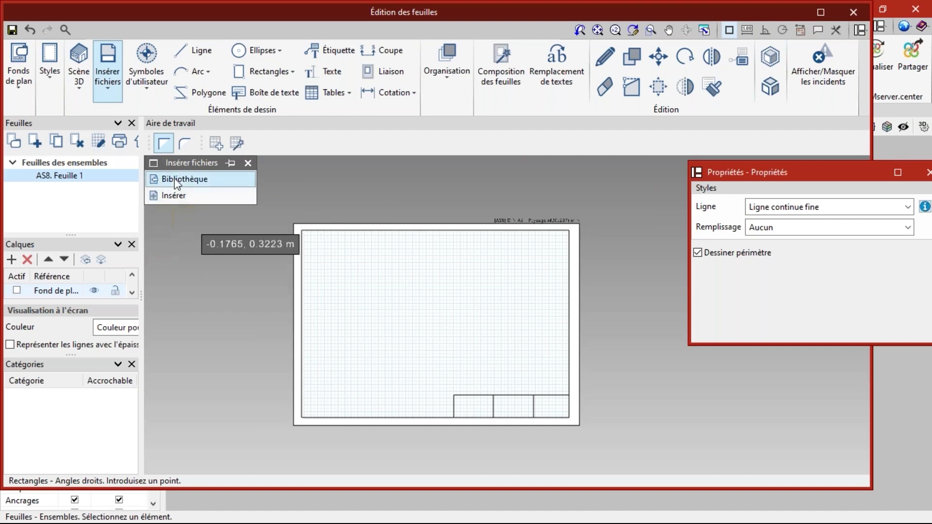
left_click(174, 179)
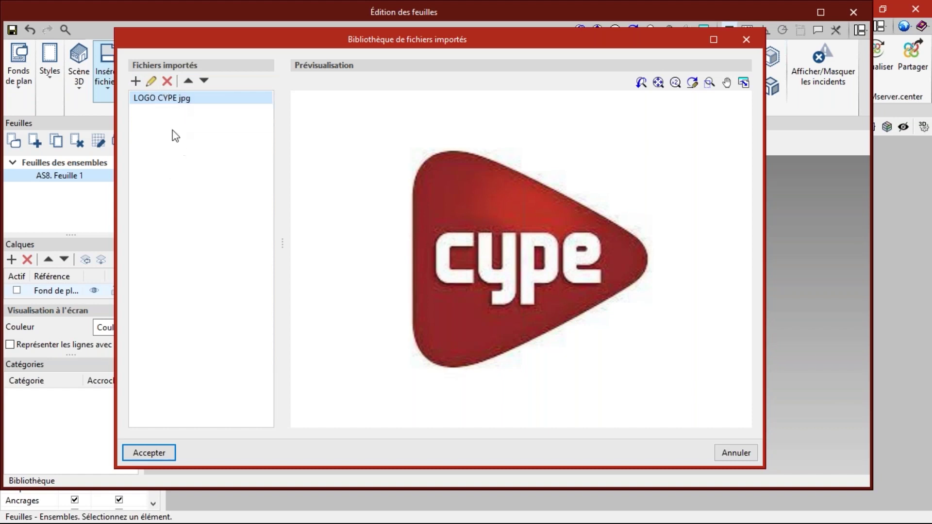
left_click(171, 452)
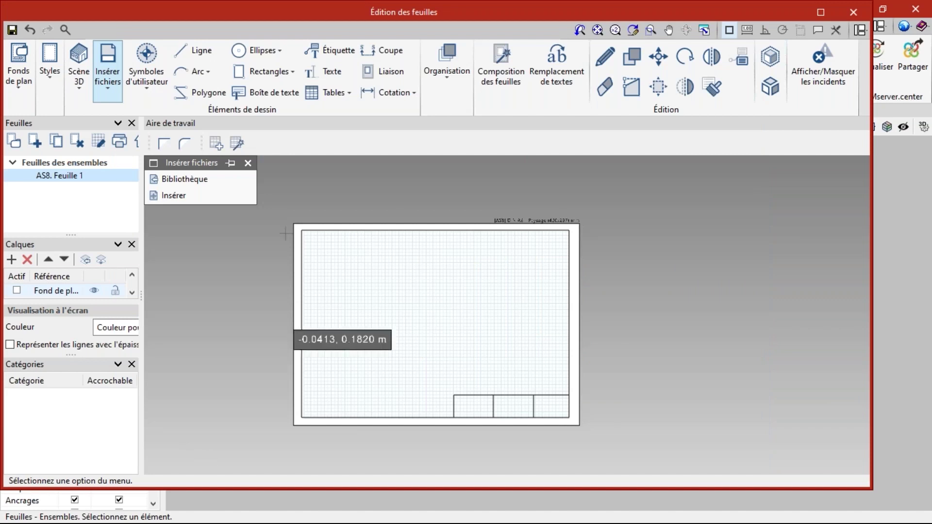
Step: Insert LOGO CYPE.jpg with x and y scale factors of 0.5 in the title block's rightmost cell
left_click(181, 195)
left_click(759, 211)
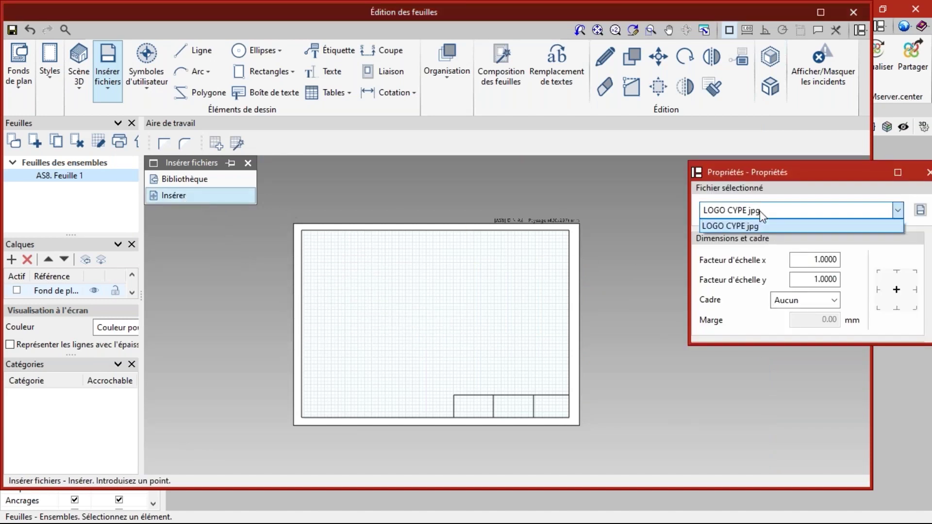
left_click(754, 227)
key("Tab")
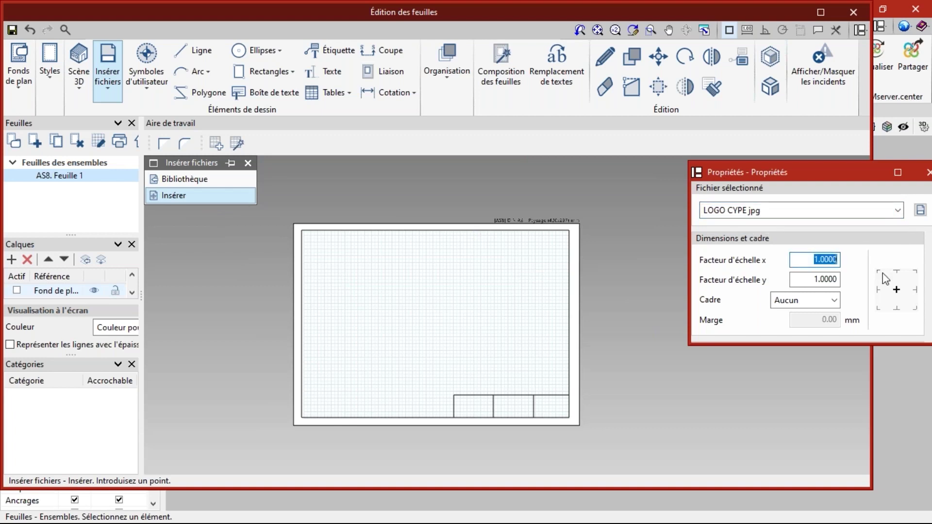
type(".5")
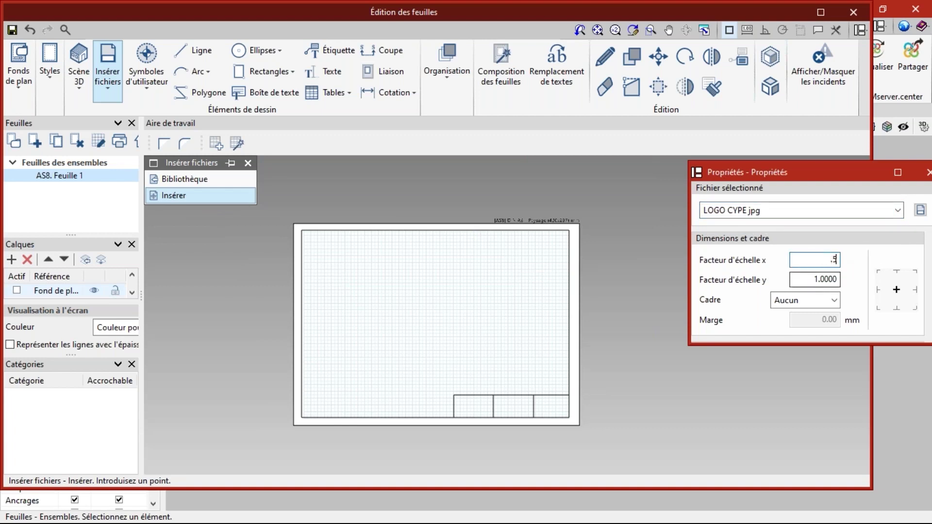
key("Tab")
type(".5")
key("Tab")
left_click(798, 261)
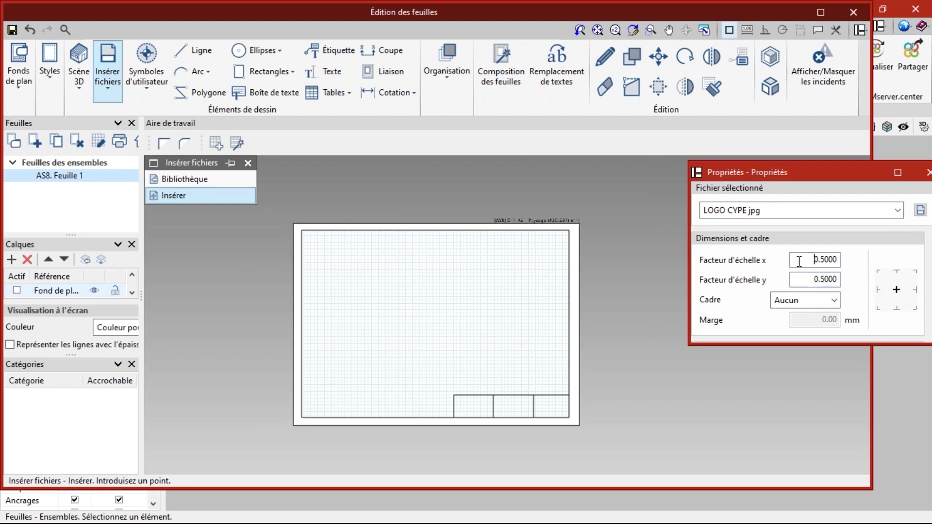
scroll(557, 388, "up", 5)
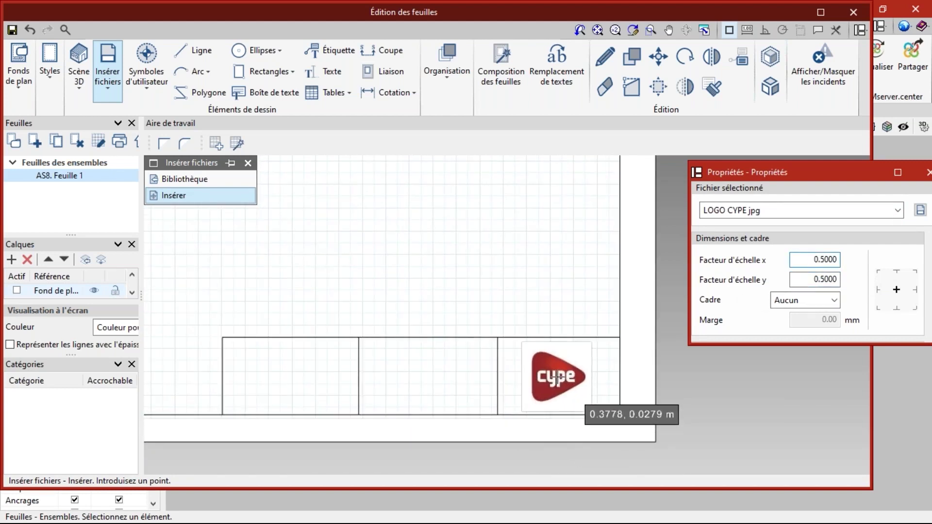
left_click(558, 379)
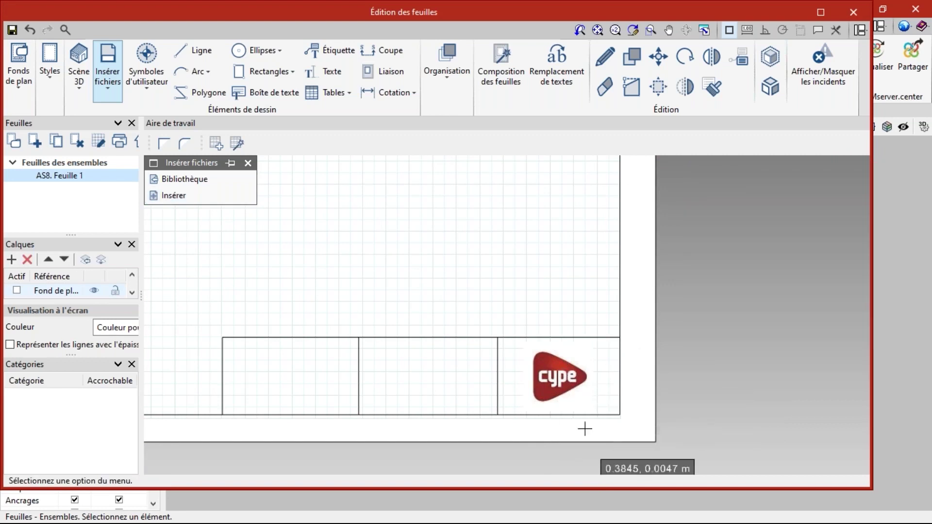
Step: Add the two-line text "PROJET STRUCTURE" in the title block's leftmost cell, using the Note text style
scroll(602, 369, "down", 4)
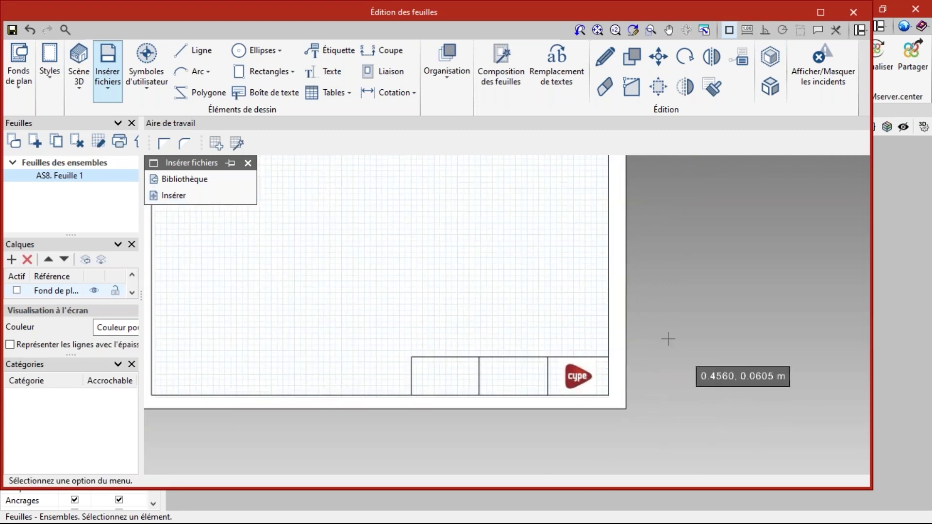
scroll(462, 414, "down", 1)
scroll(456, 414, "up", 2)
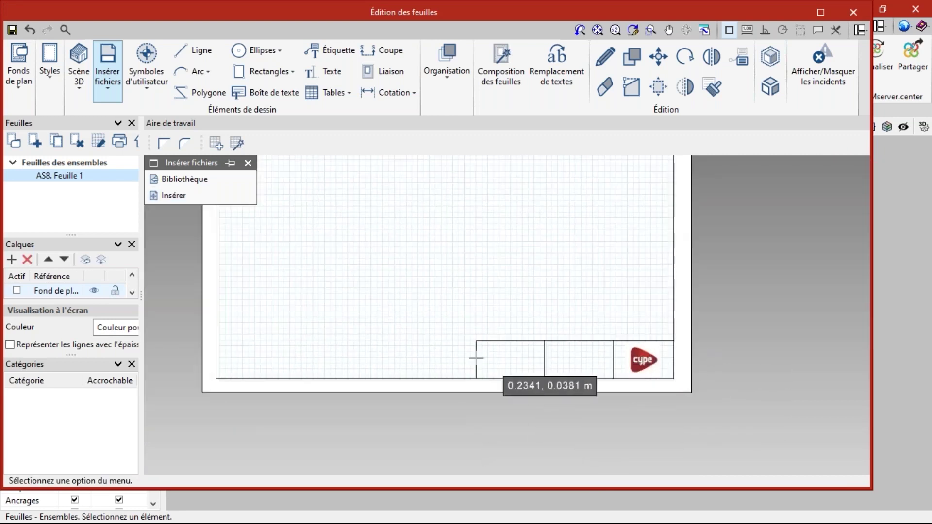
left_click(322, 71)
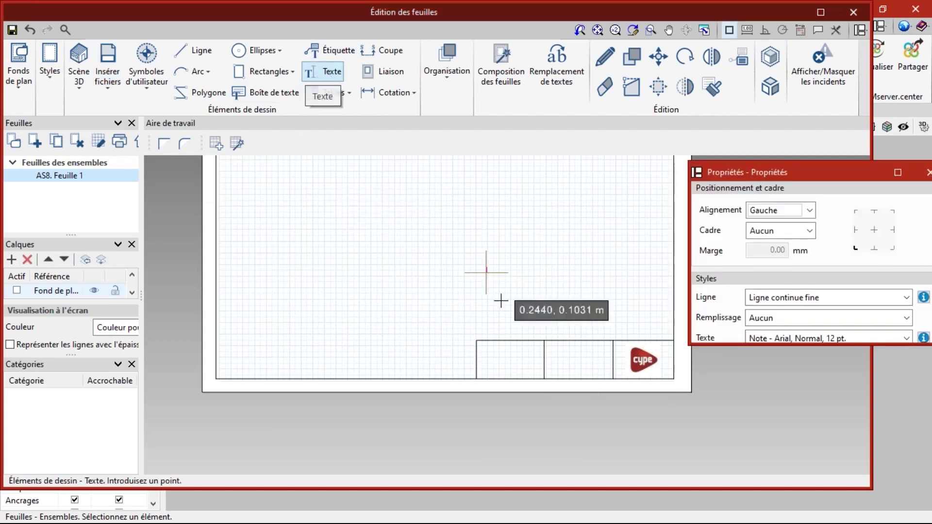
scroll(476, 357, "up", 1)
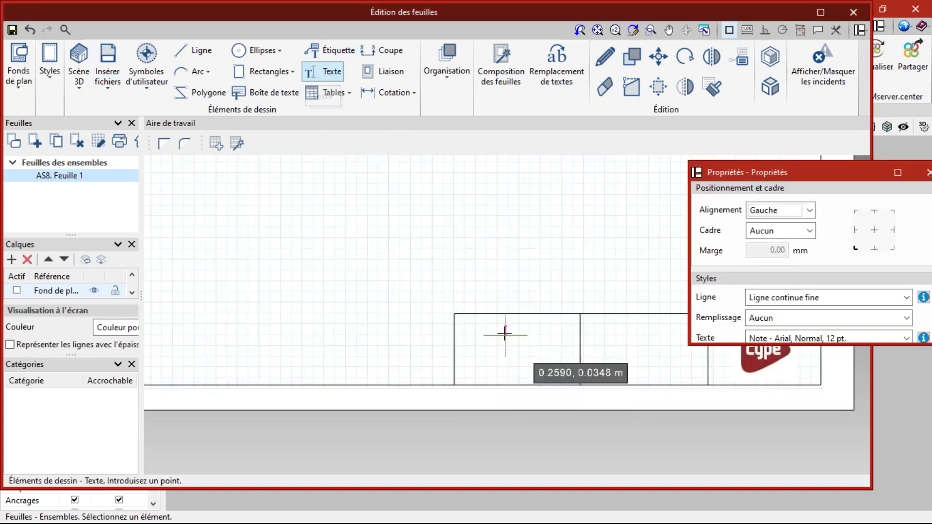
left_click(477, 331)
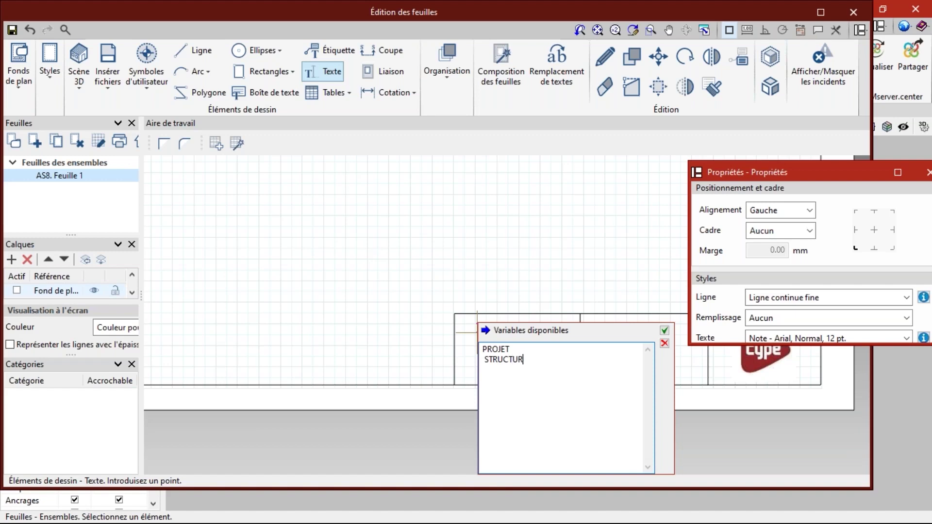
left_click(664, 330)
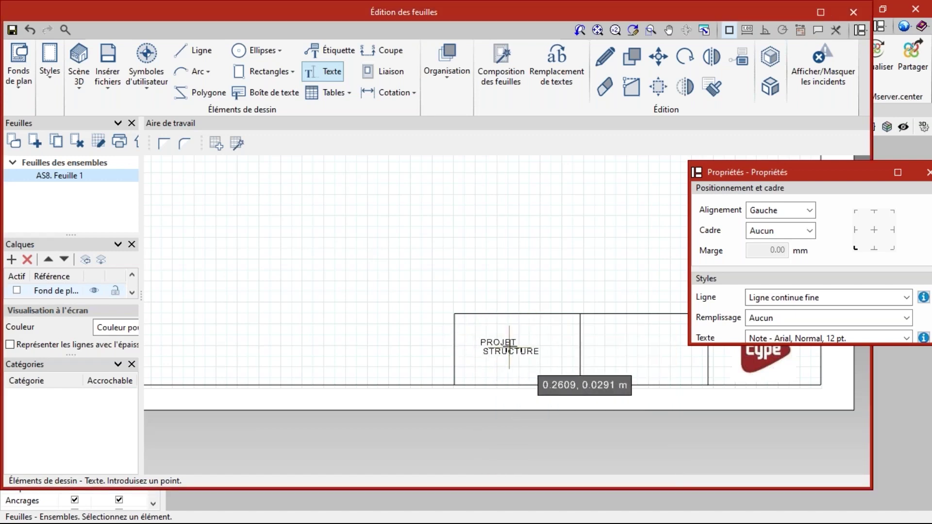
left_click(513, 401)
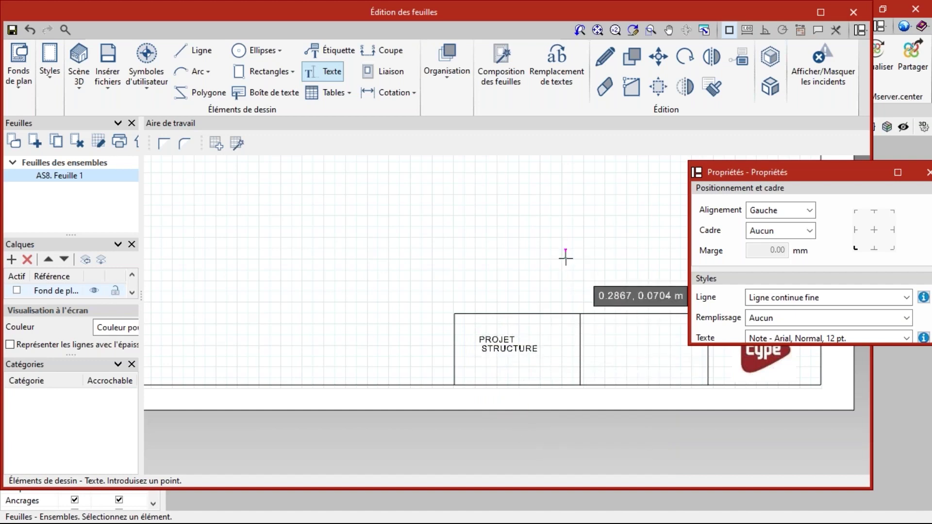
Step: Add the text "PLAN" followed by the sheet group name variable shgrname in the upper part of the title block's middle cell
scroll(354, 374, "down", 2)
scroll(579, 349, "up", 2)
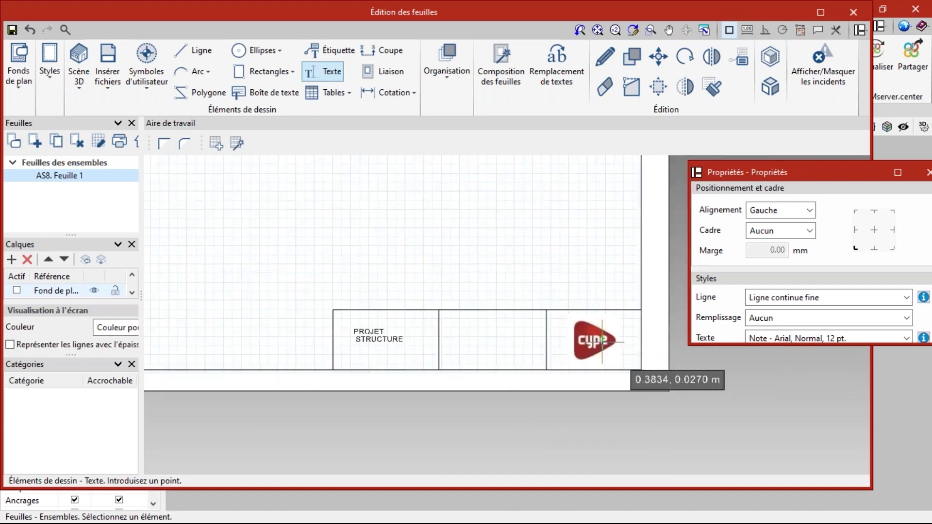
left_click(427, 326)
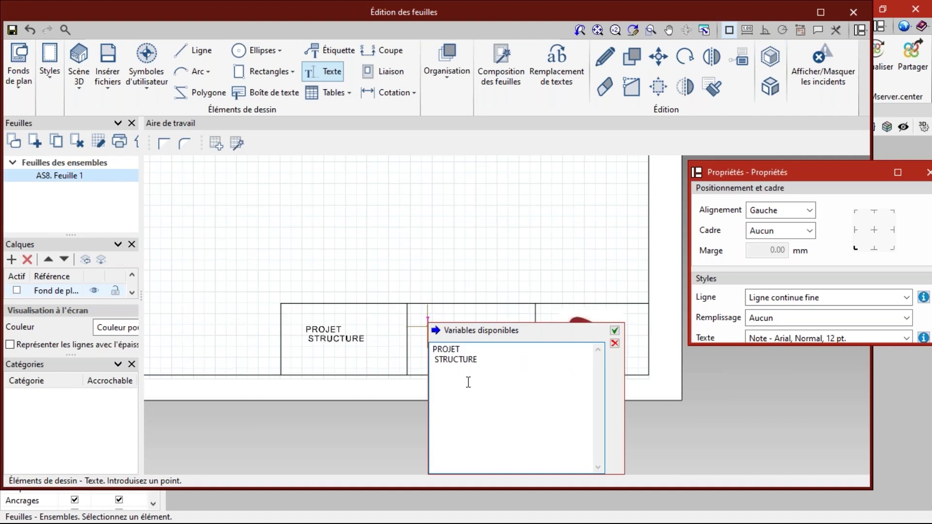
left_click_drag(486, 363, 344, 348)
key("Delete")
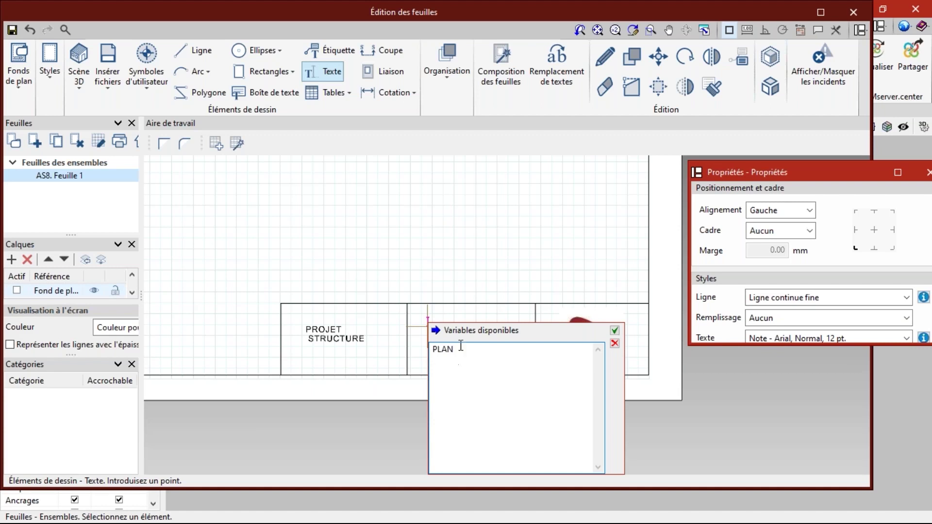
left_click(459, 332)
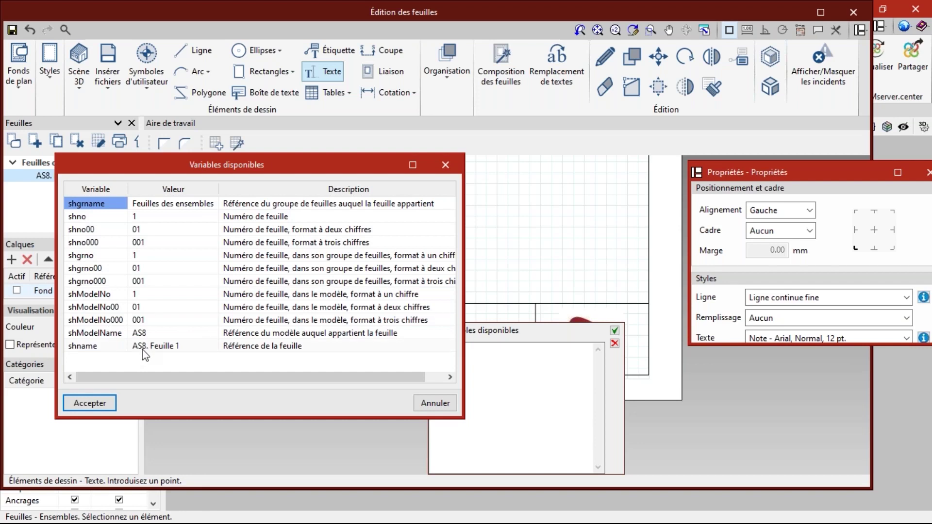
left_click(91, 403)
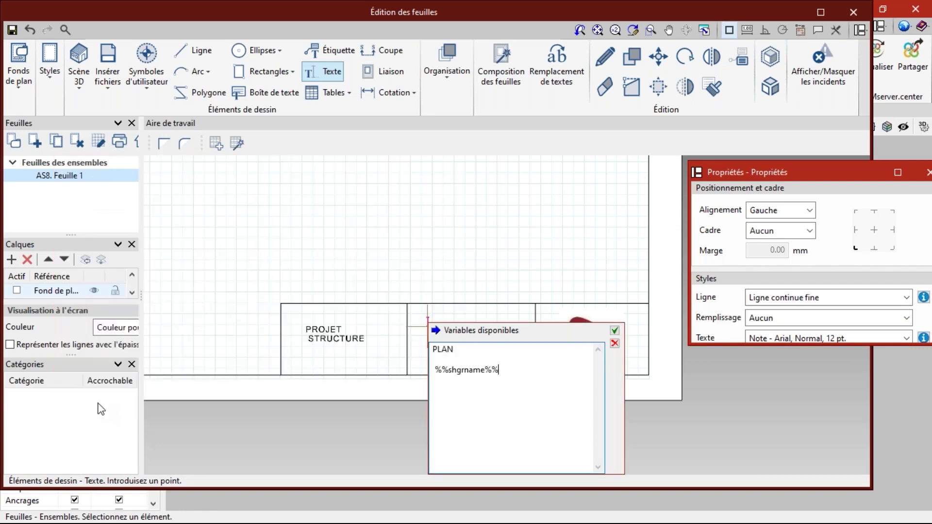
left_click(614, 330)
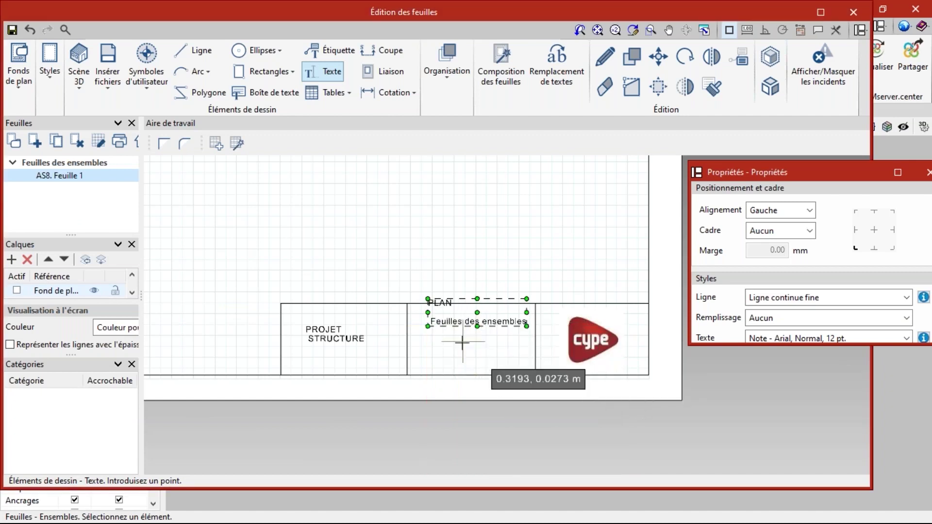
left_click(476, 326)
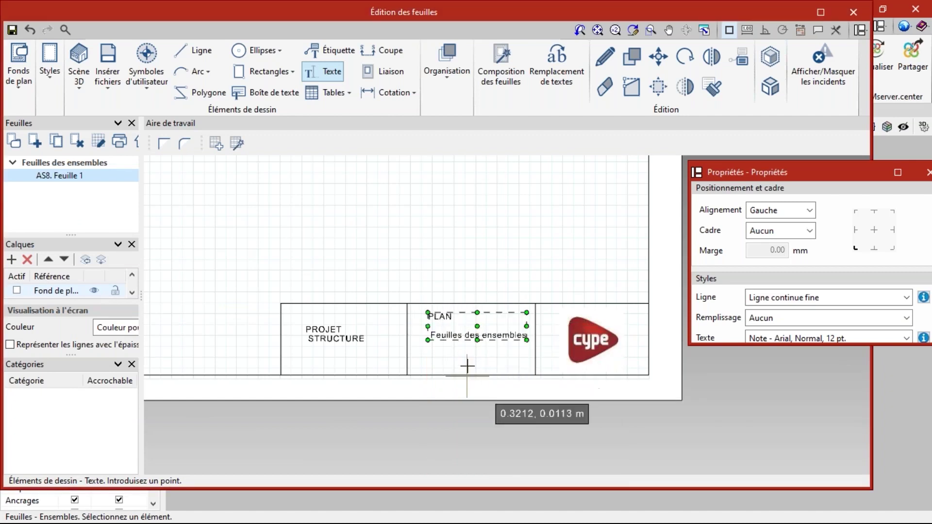
Step: Add a second text in the middle cell with "PLAN" followed by the sheet reference variable shname
left_click(429, 354)
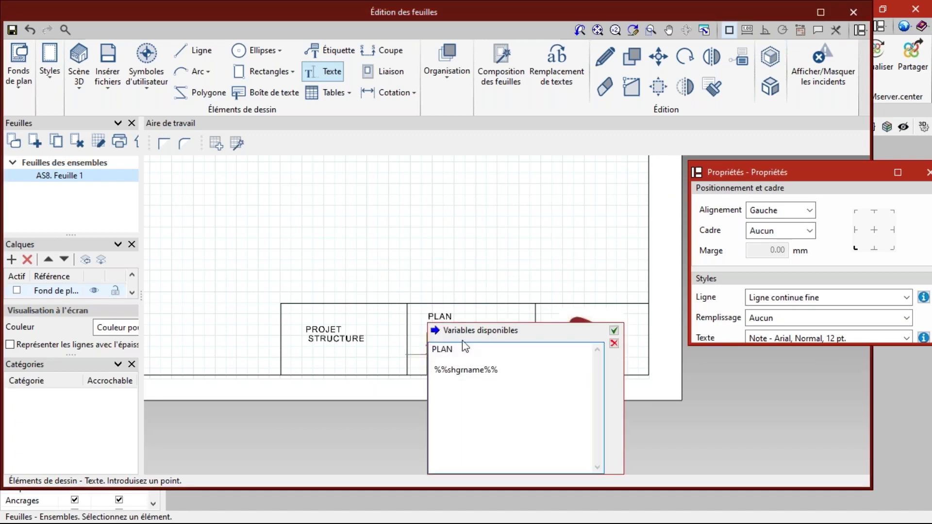
left_click_drag(500, 372, 378, 365)
key("Delete")
left_click(435, 331)
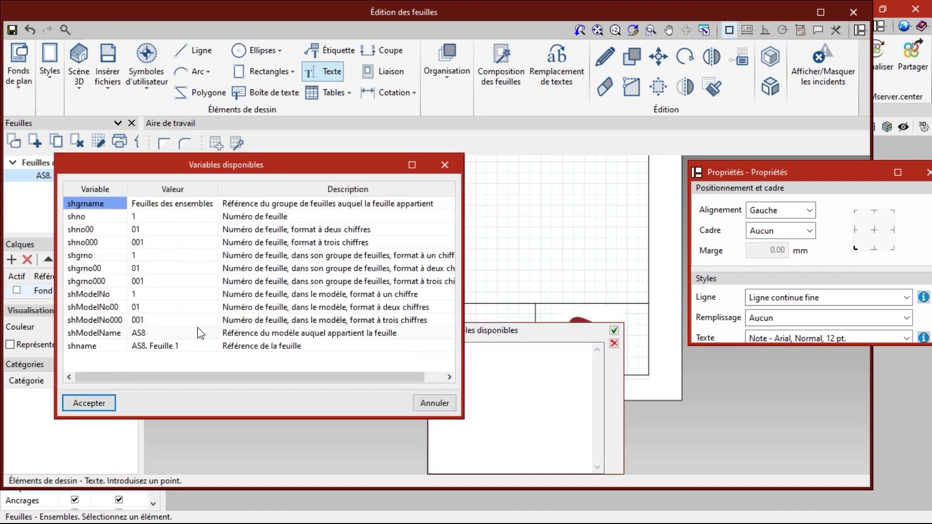
left_click(92, 346)
left_click(89, 403)
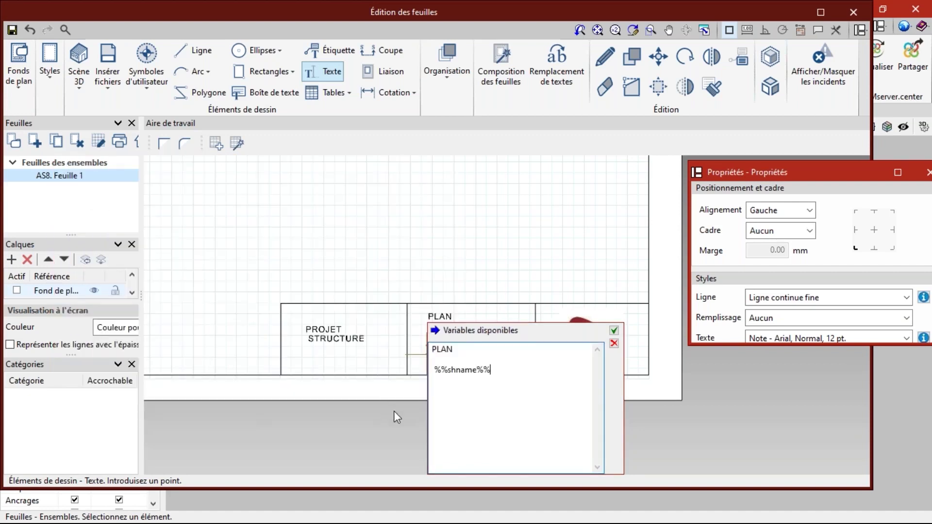
left_click(614, 331)
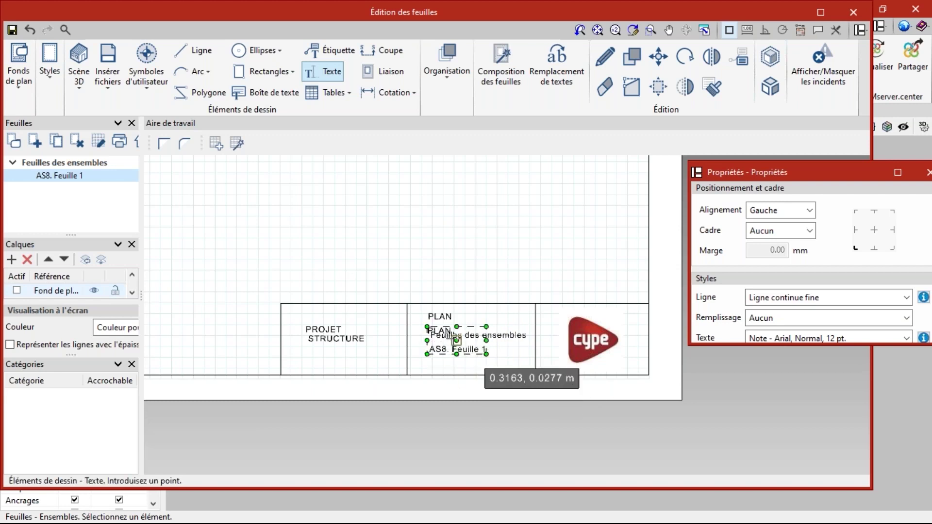
left_click(456, 355)
Step: Delete the sheet group name text from the middle cell and move the sheet reference text up towards the cell's centre
scroll(426, 370, "up", 5)
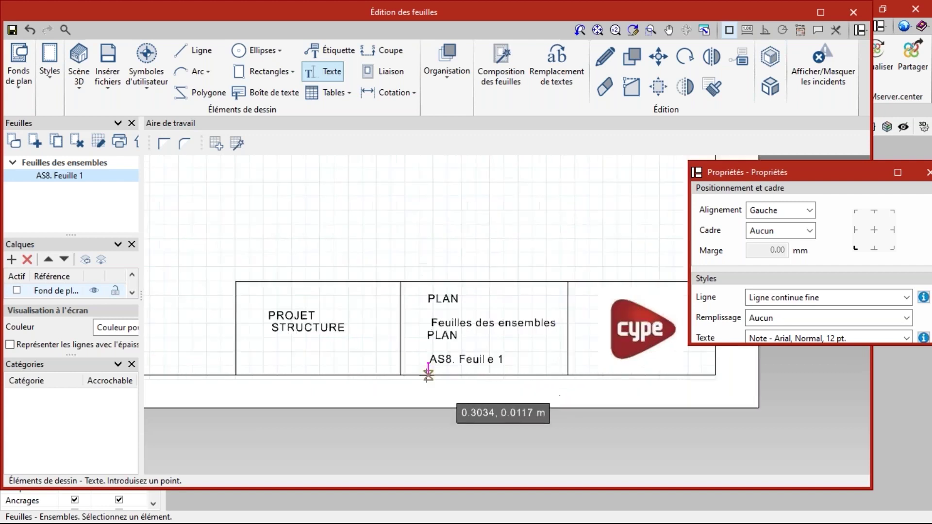
left_click(605, 86)
left_click(500, 247)
left_click(658, 57)
left_click(484, 295)
left_click(480, 291)
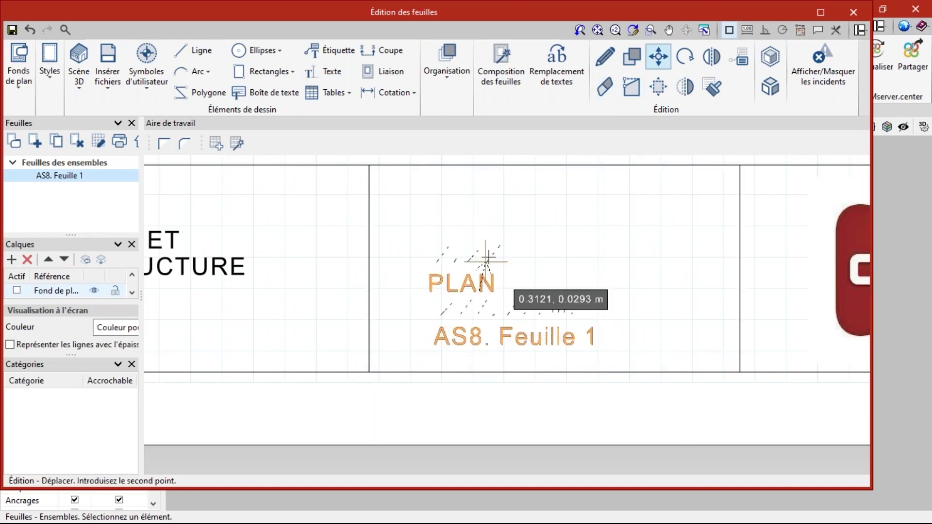
left_click(508, 232)
scroll(435, 354, "down", 2)
scroll(435, 353, "down", 2)
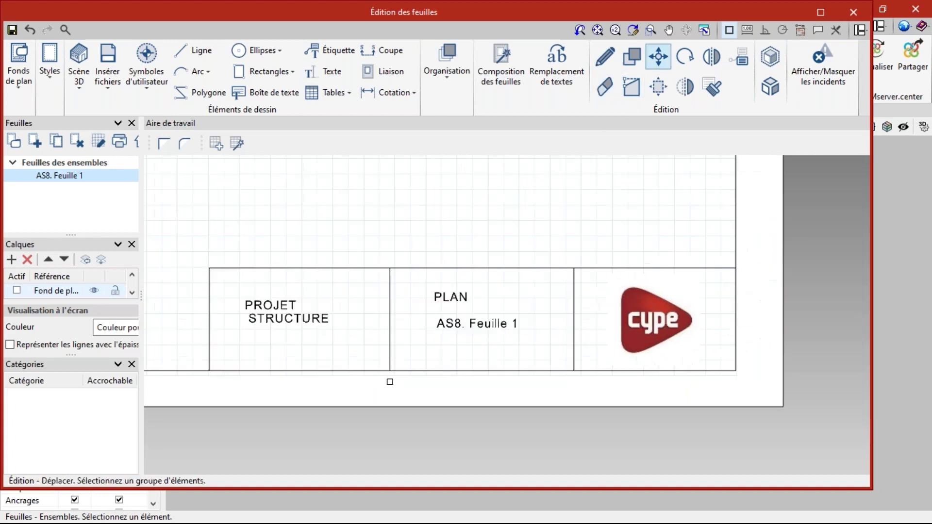
key("Escape")
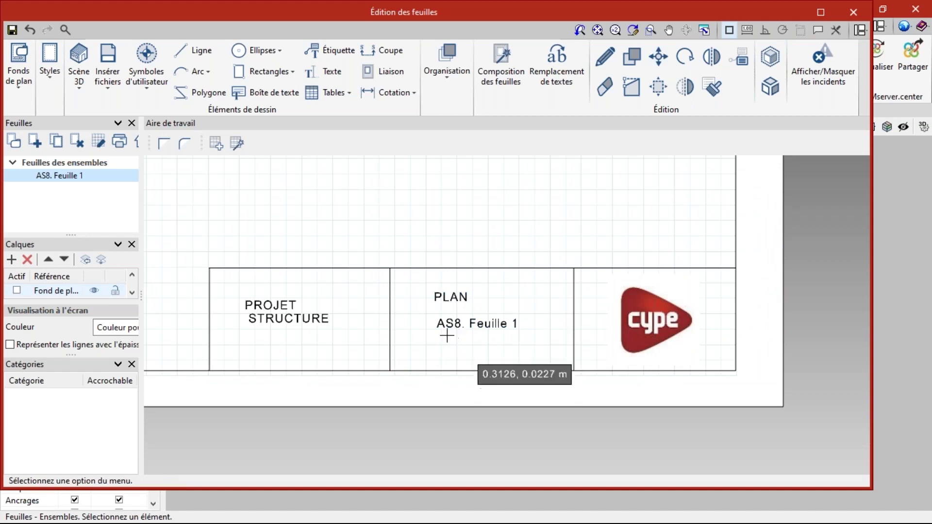
Step: Save the border and title block as a new sheet background with the reference "fOND 1" and Calque 0 as source layer
scroll(461, 366, "down", 2)
scroll(497, 406, "down", 1)
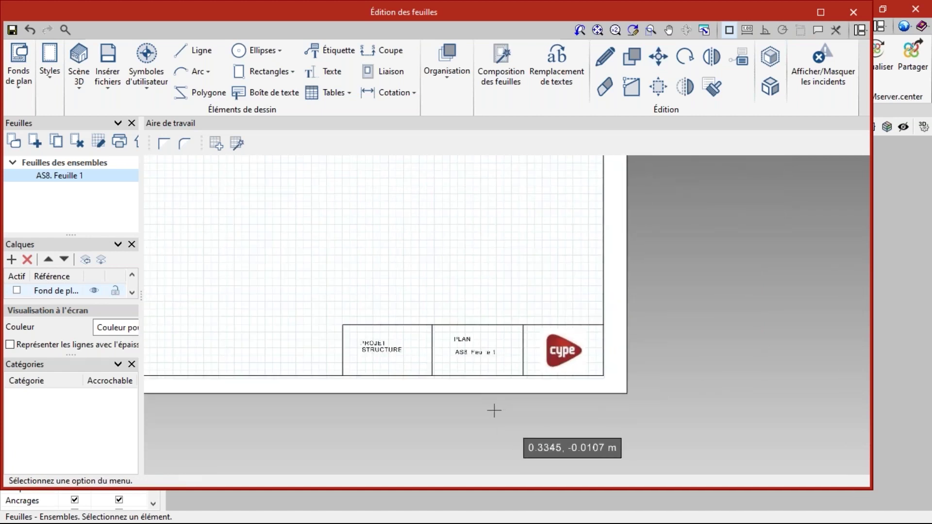
left_click(16, 89)
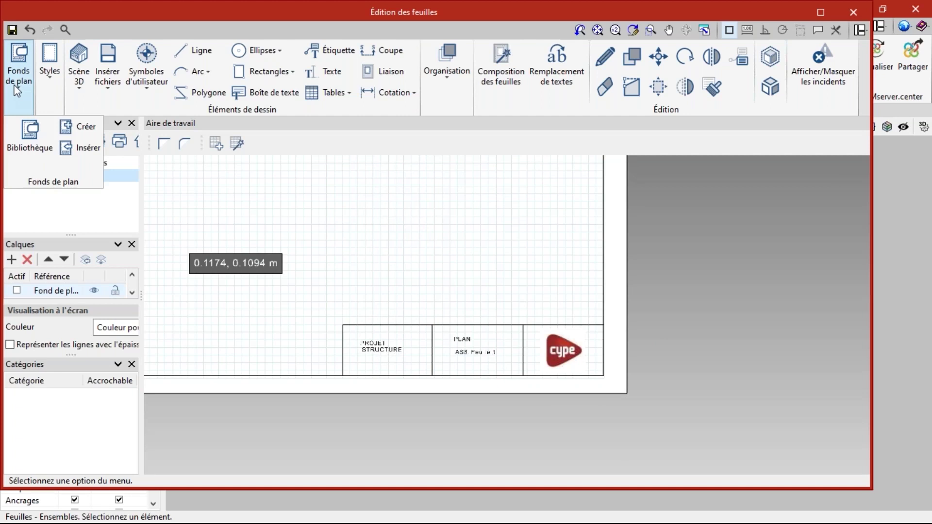
left_click(81, 129)
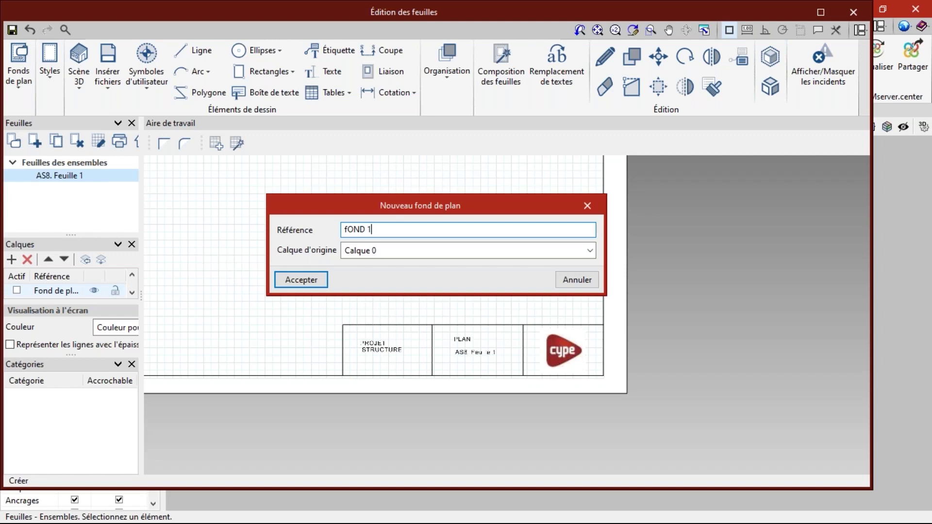
left_click(318, 280)
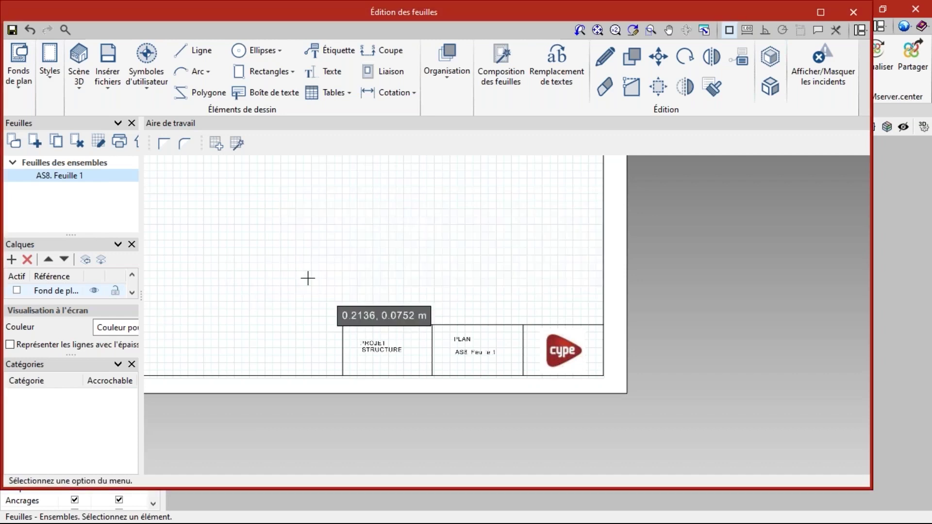
Step: Open the sheet background library to check its stored backgrounds and accept it
scroll(446, 403, "down", 2)
scroll(385, 384, "up", 1)
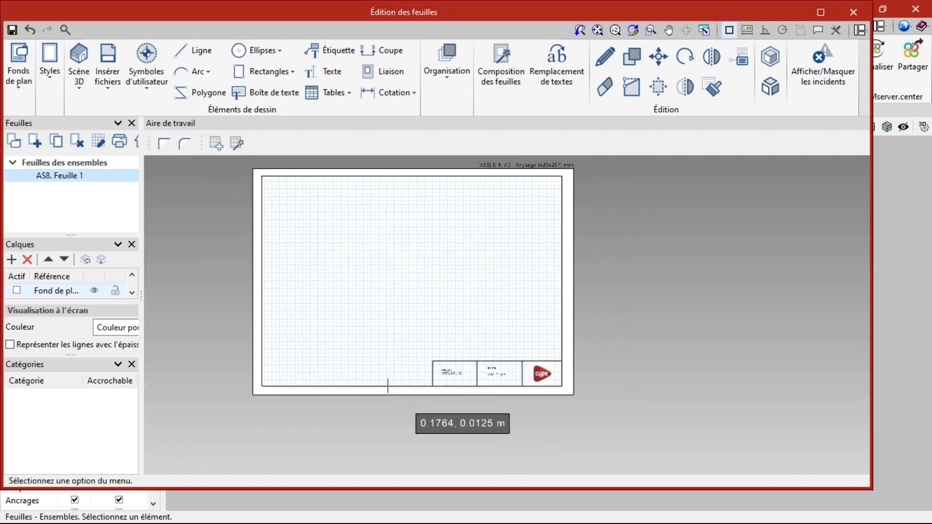
left_click(18, 65)
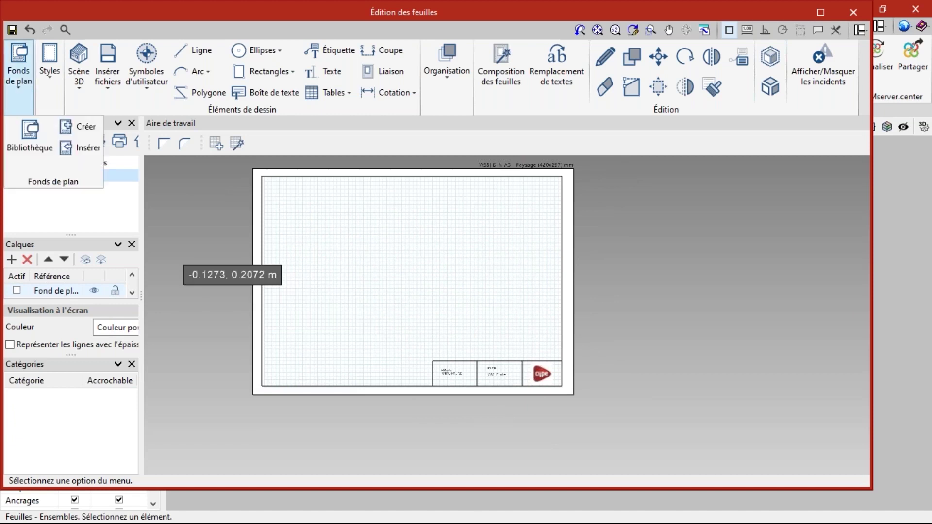
left_click(27, 133)
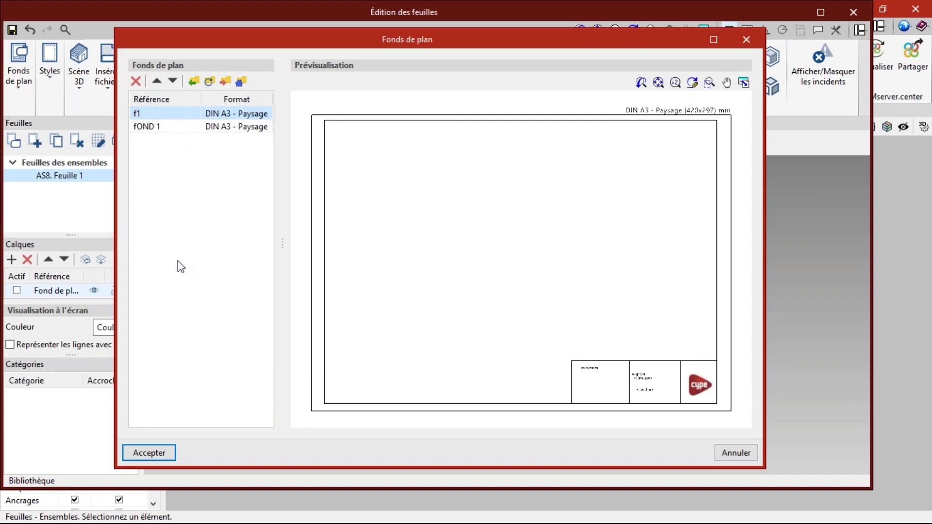
left_click(147, 452)
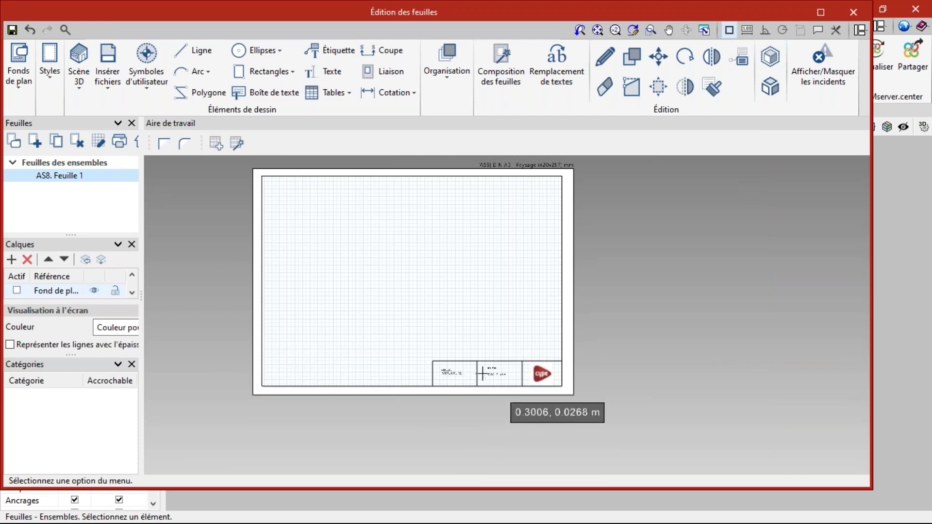
Step: Leave the current sheet, open the assembly sheet of the column at the nearest arch's left end, and insert the "fOND 1" background
left_click(853, 12)
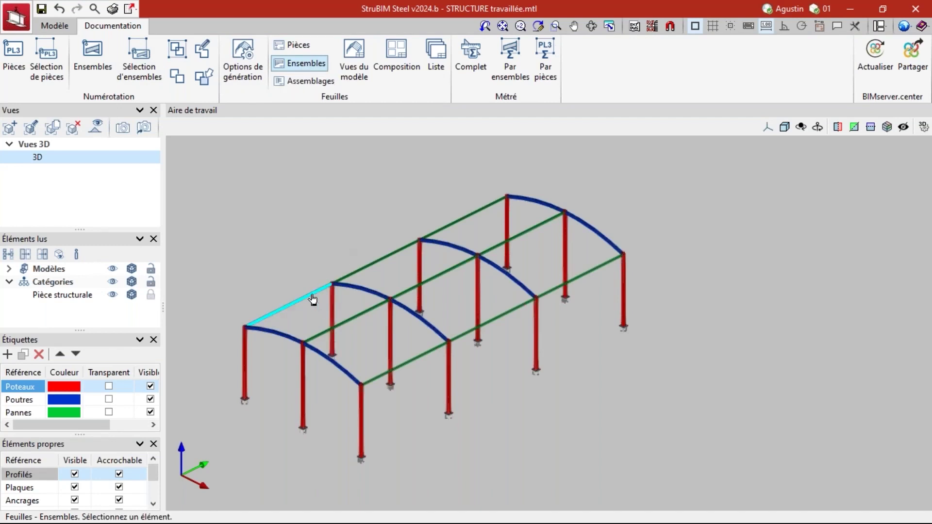
left_click(251, 369)
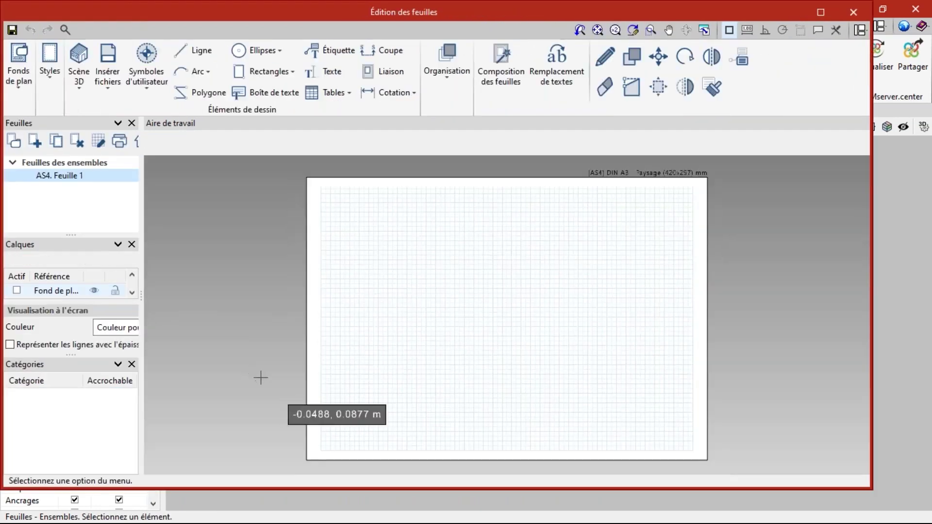
left_click(15, 92)
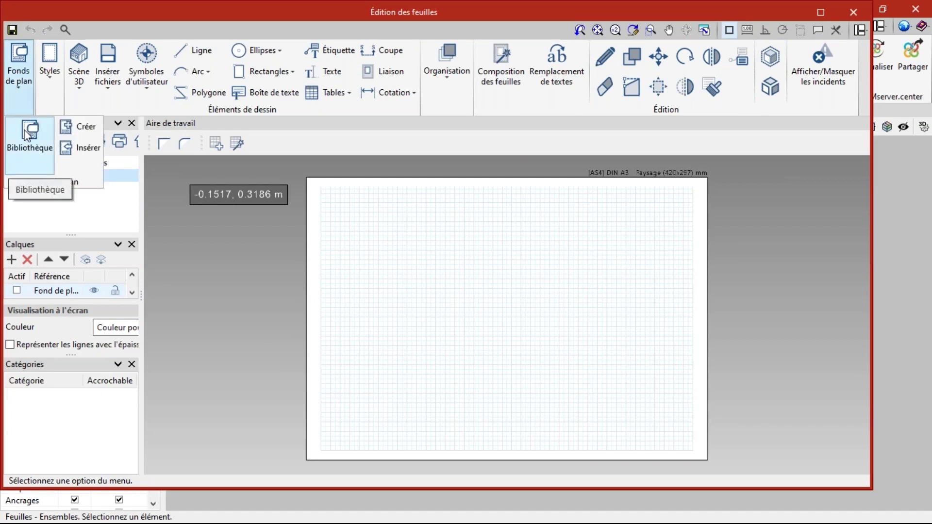
left_click(90, 147)
left_click(143, 127)
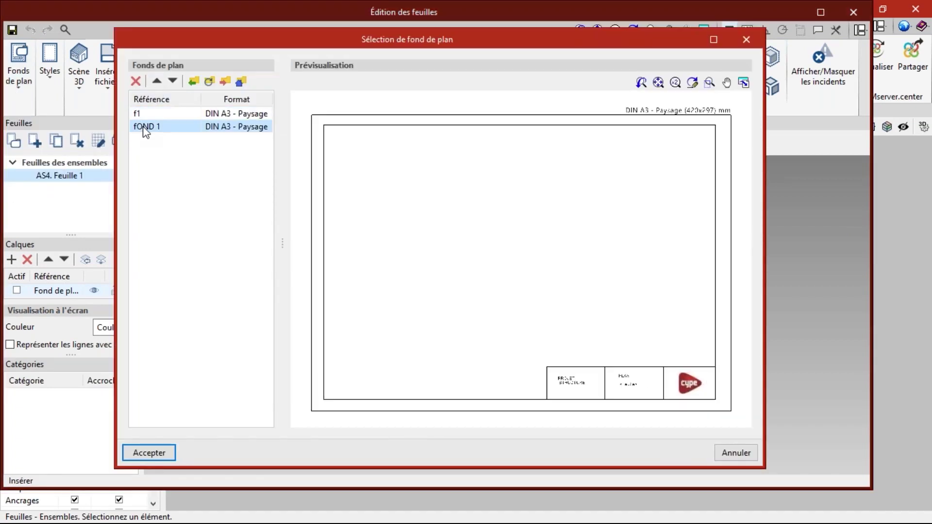
left_click(172, 454)
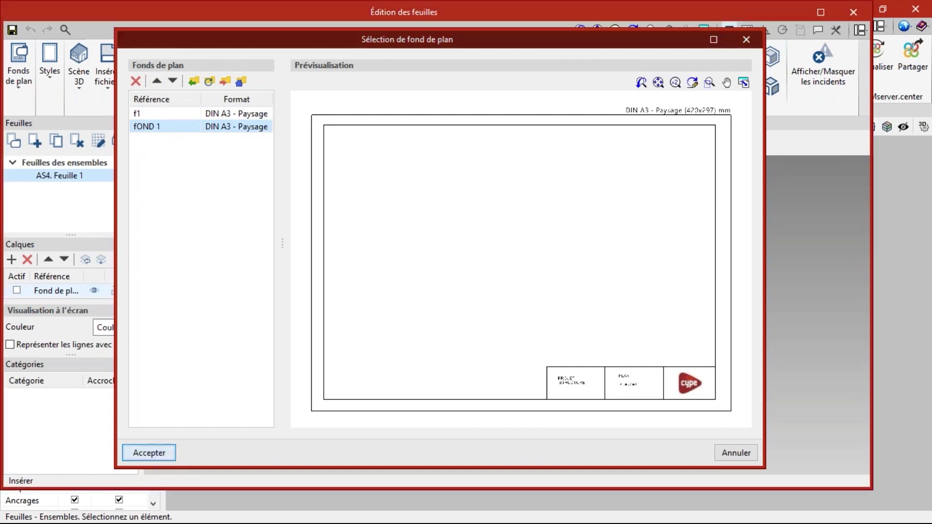
left_click(298, 294)
Step: Inspect the sheet reference in the column sheet's title block and close the sheet editor
scroll(574, 451, "up", 5)
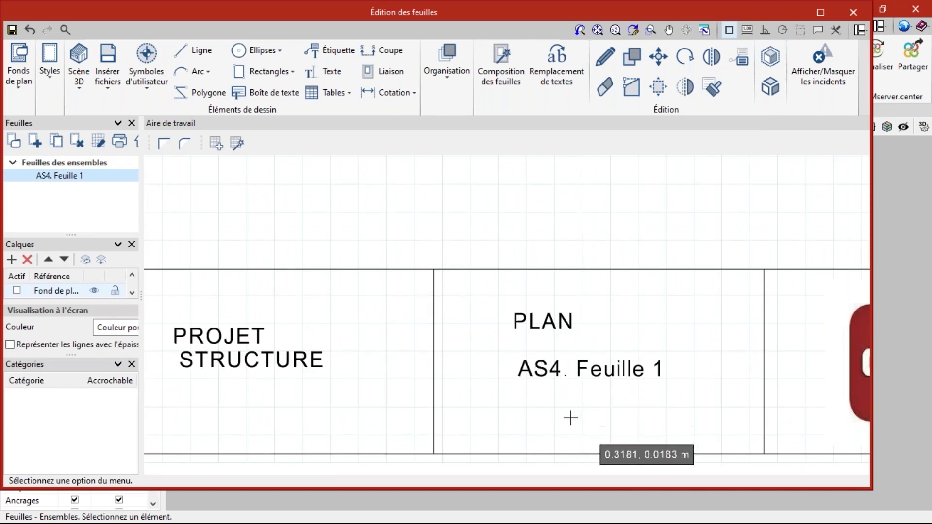
scroll(565, 412, "down", 4)
scroll(551, 410, "down", 5)
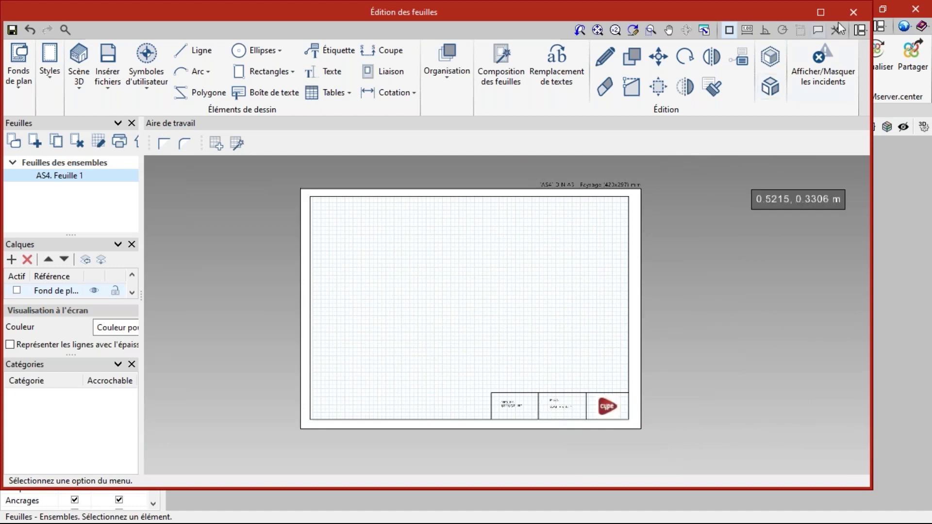
left_click(853, 10)
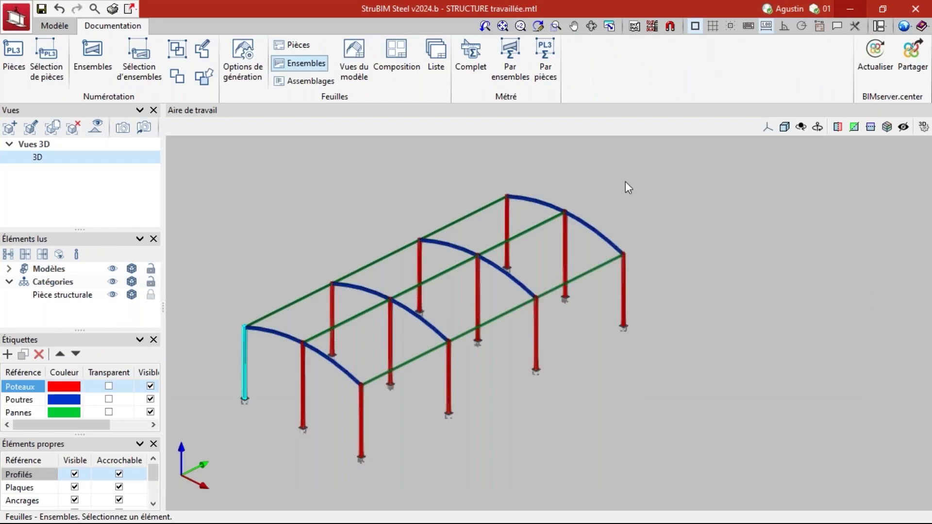
Step: Open the assembly sheet of the farthest arch and check the sheet name in its title block
left_click(580, 221)
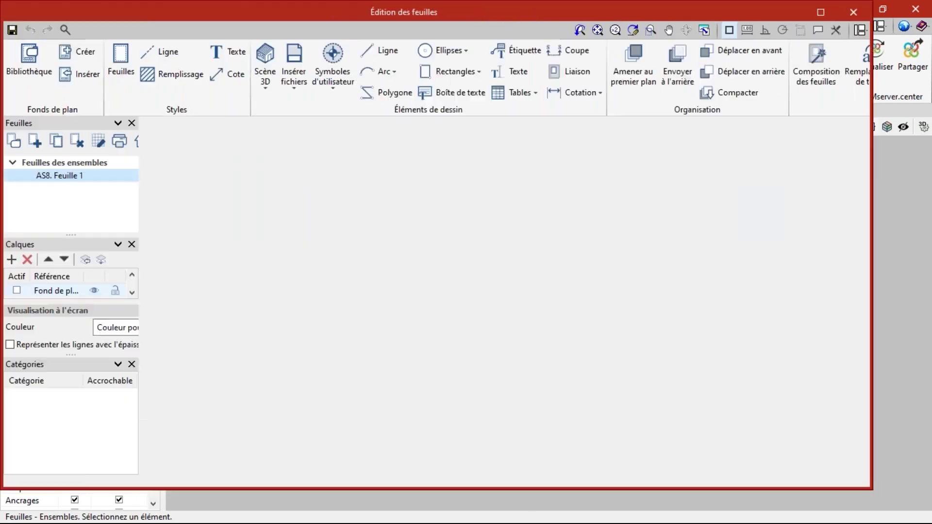
scroll(633, 460, "up", 3)
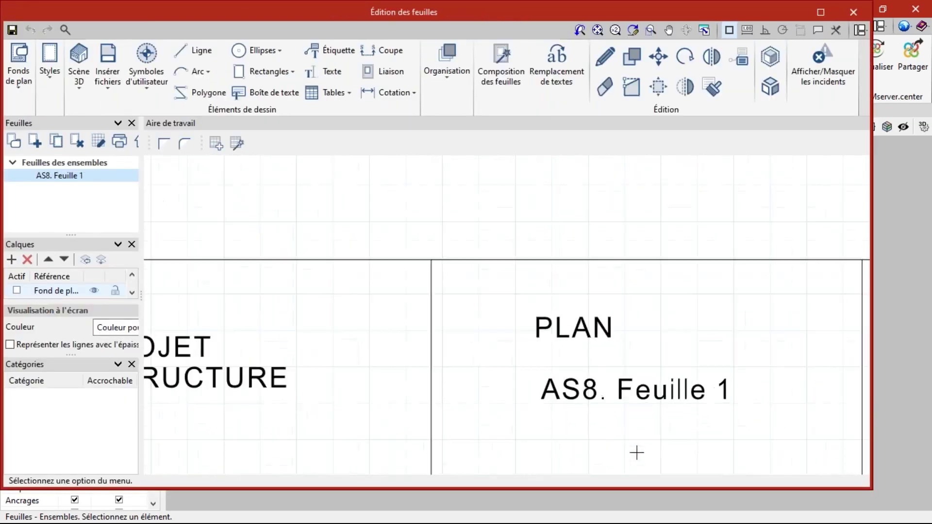
scroll(624, 417, "down", 5)
scroll(672, 363, "up", 1)
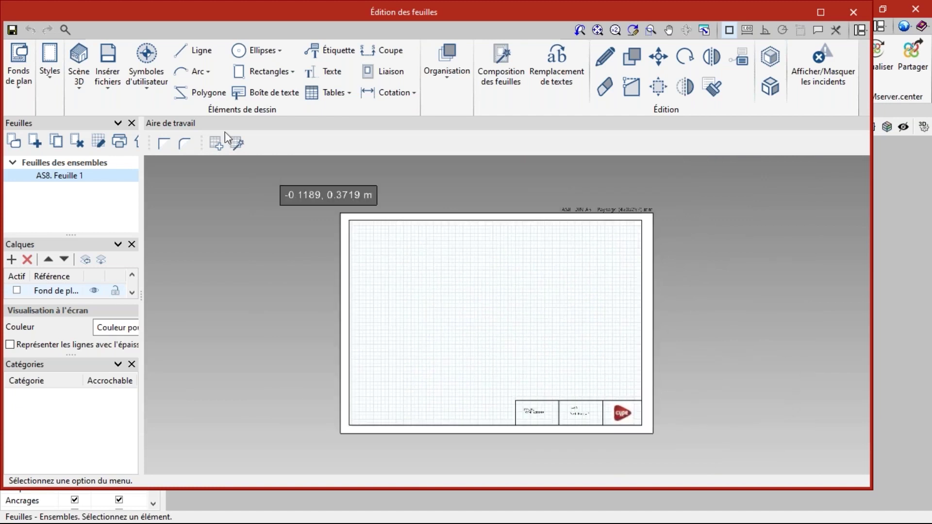
Step: Try to place a 3D scene of assembly AS8 across the upper part of the sheet with Vue XY+ 90°
left_click(79, 97)
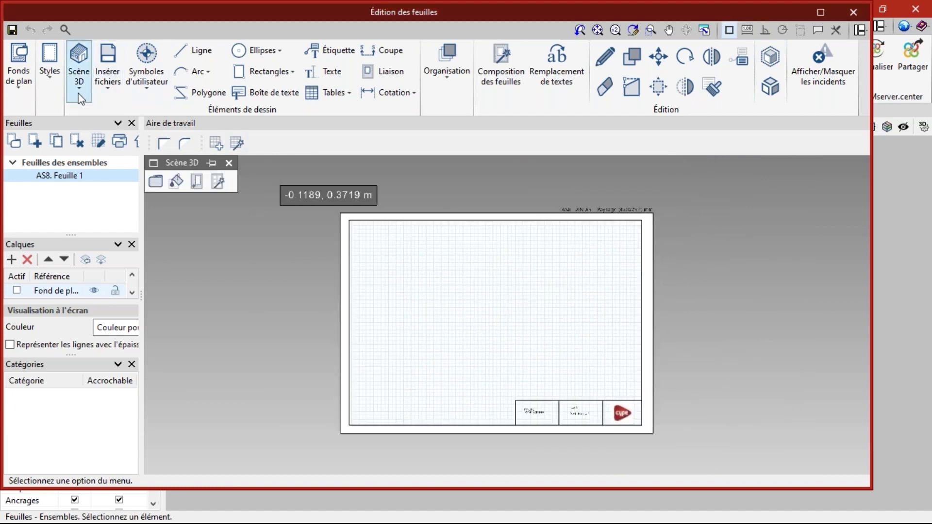
mouse_move(155, 181)
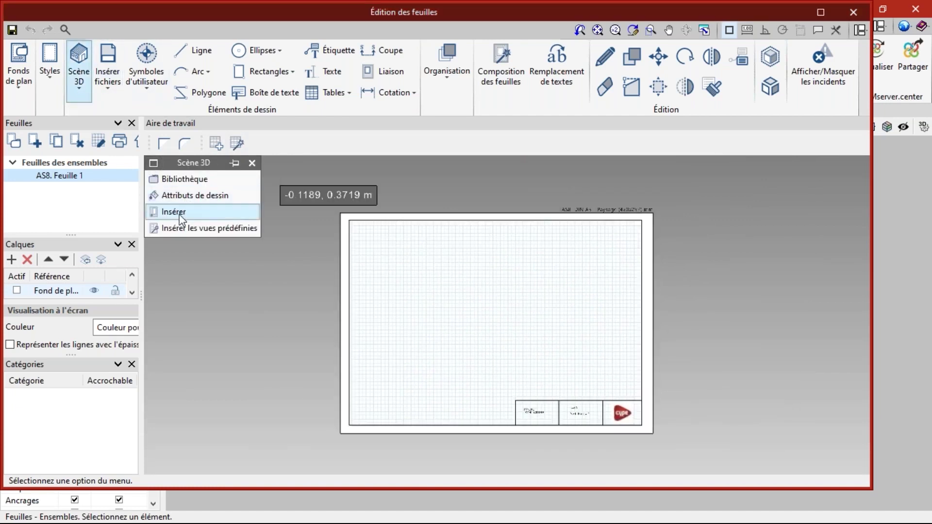
left_click(175, 212)
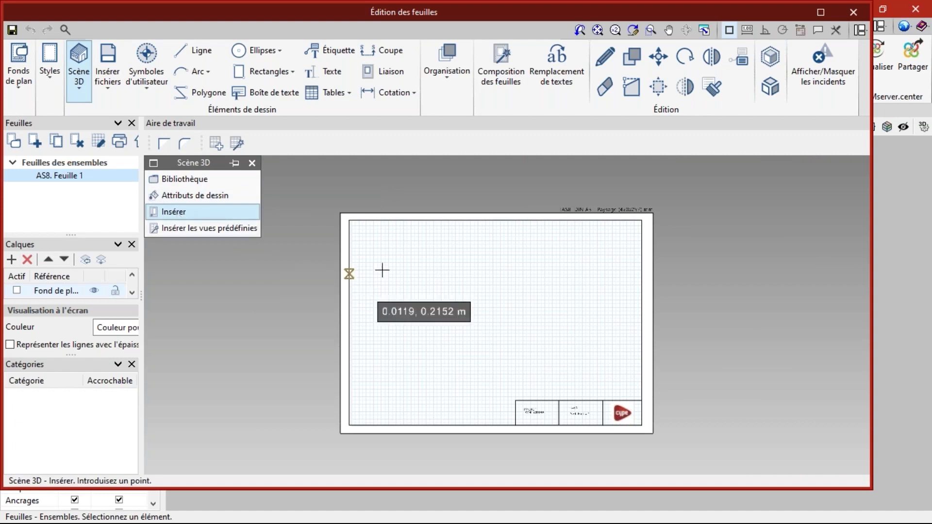
left_click(360, 231)
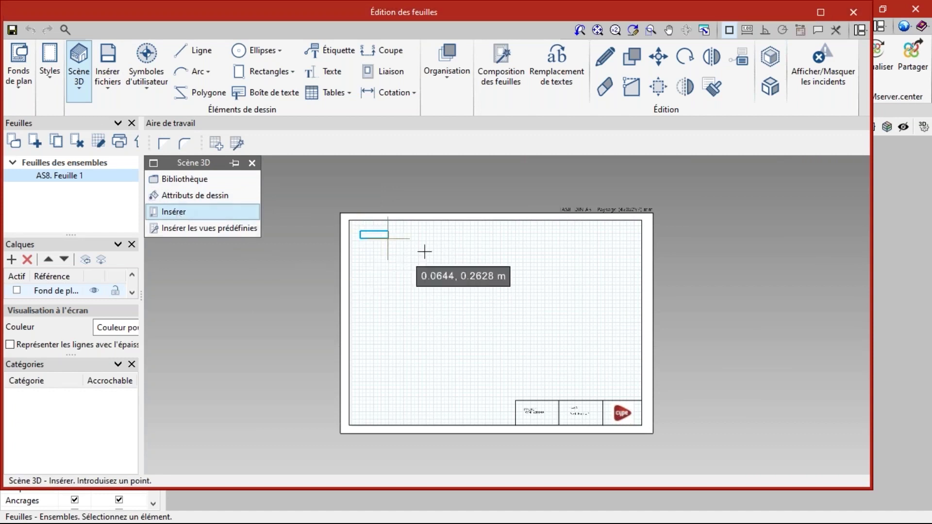
left_click(632, 354)
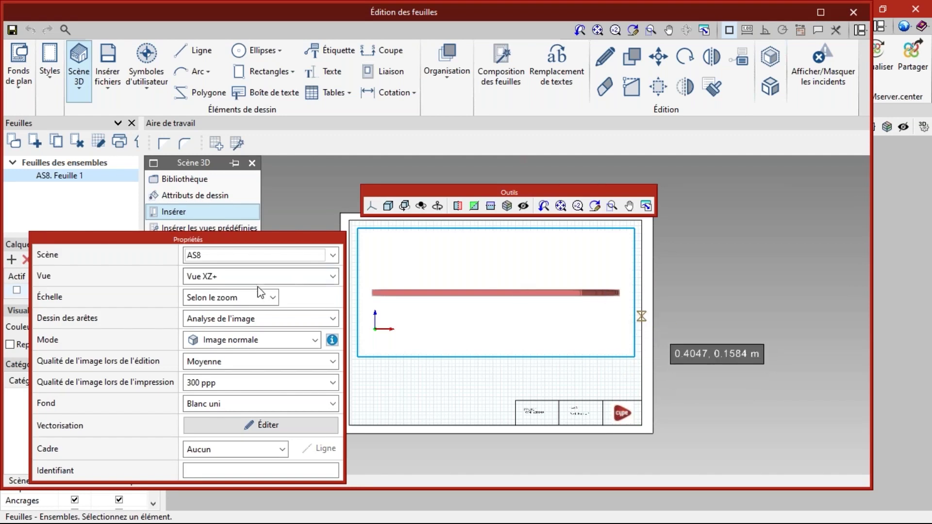
left_click(209, 275)
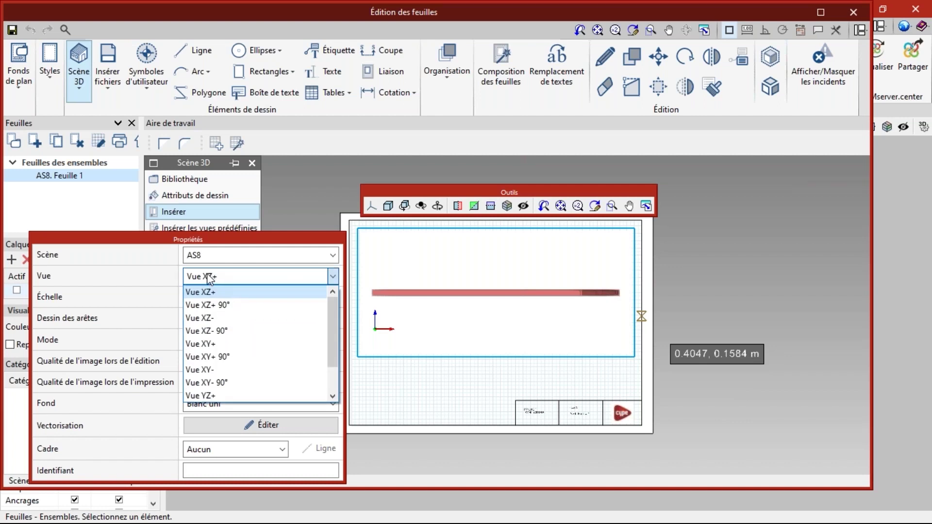
left_click(215, 358)
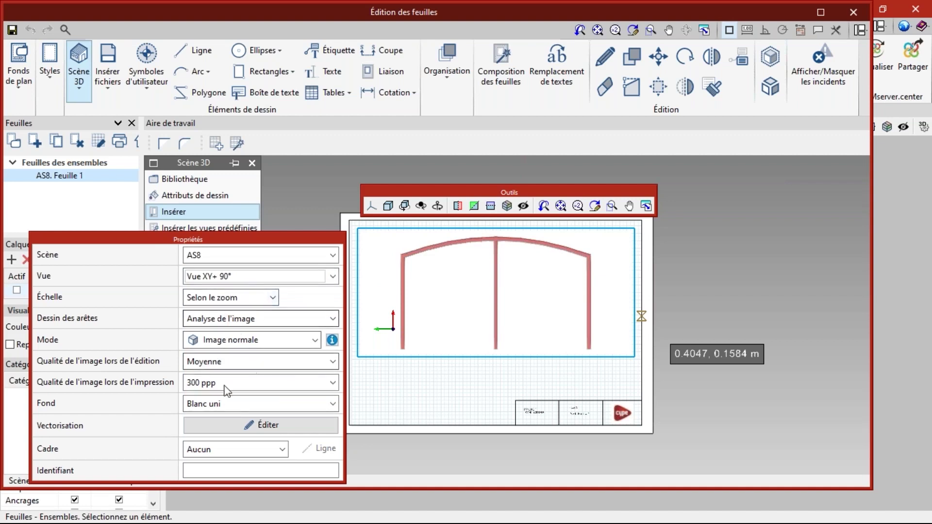
Step: Try the Image monochrome and Image vectorielle modes on the scene being placed
left_click(223, 341)
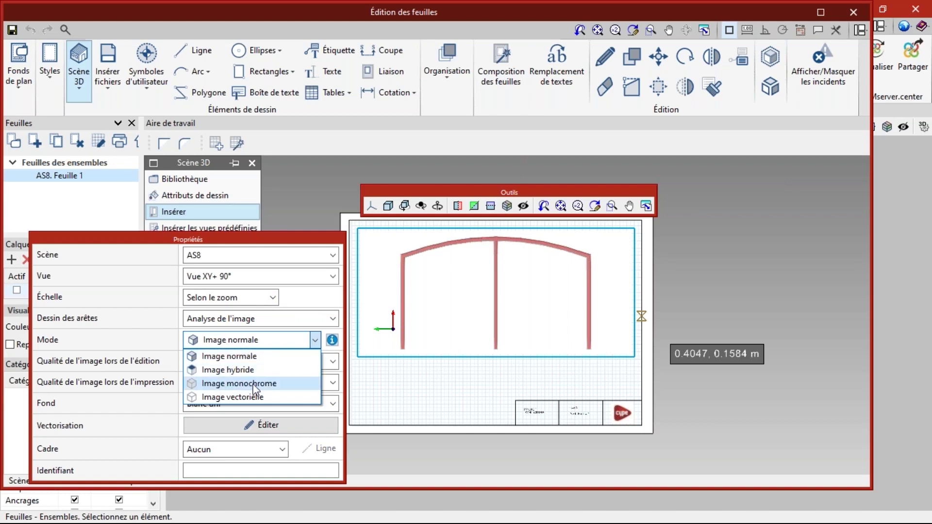
left_click(252, 383)
left_click(231, 342)
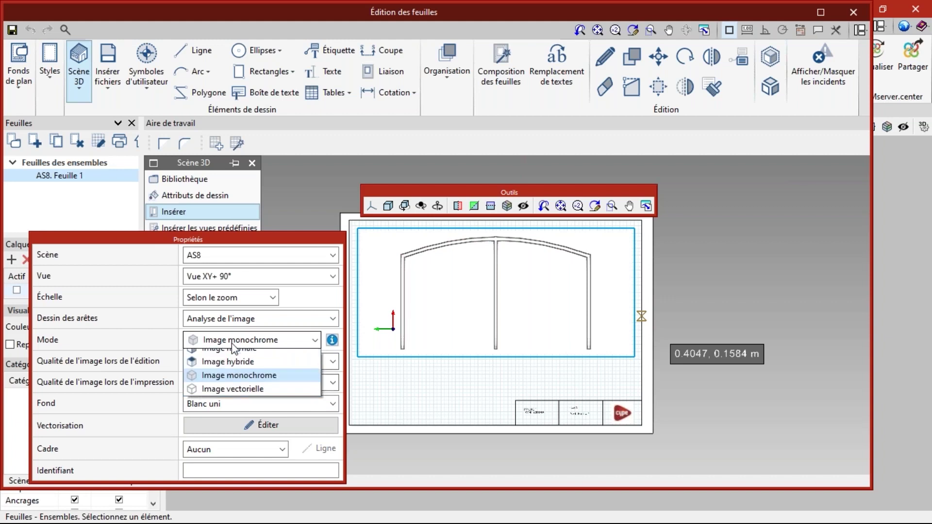
left_click(240, 397)
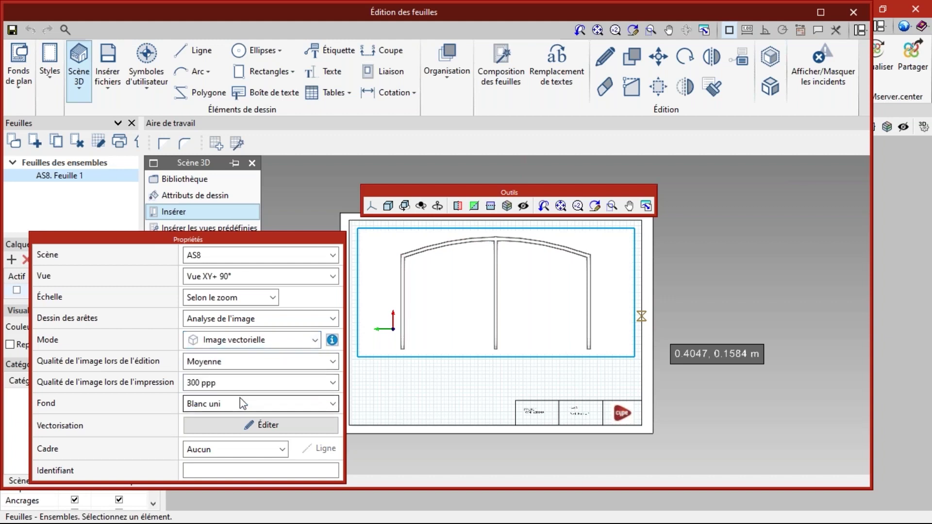
left_click(244, 344)
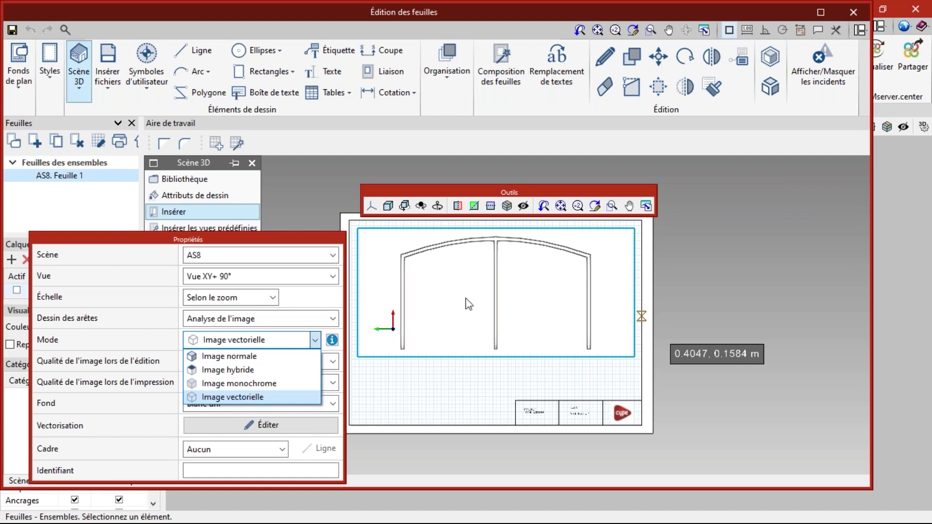
key("Return")
key("Return")
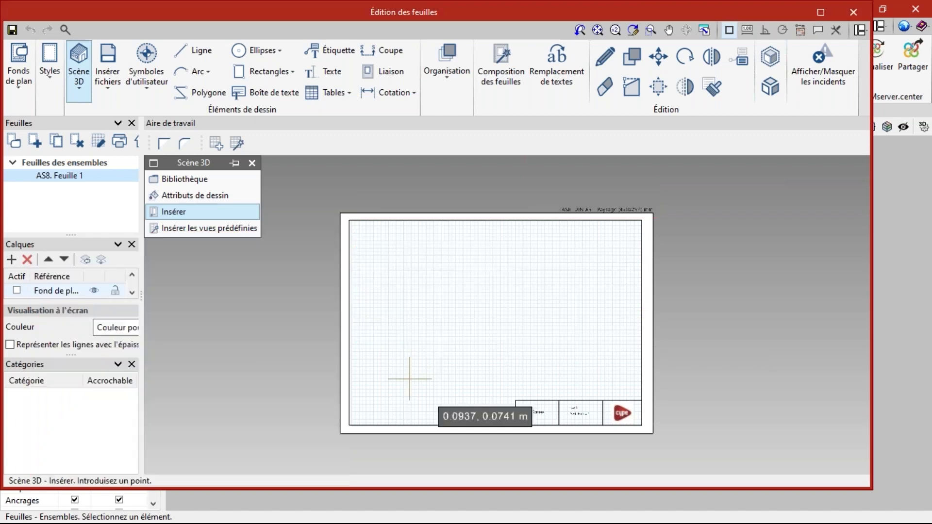
Step: Insert the AS8 3D scene across the upper part of the sheet with Vue XY+ 90° in Image vectorielle mode
left_click(359, 229)
left_click(643, 365)
left_click(225, 278)
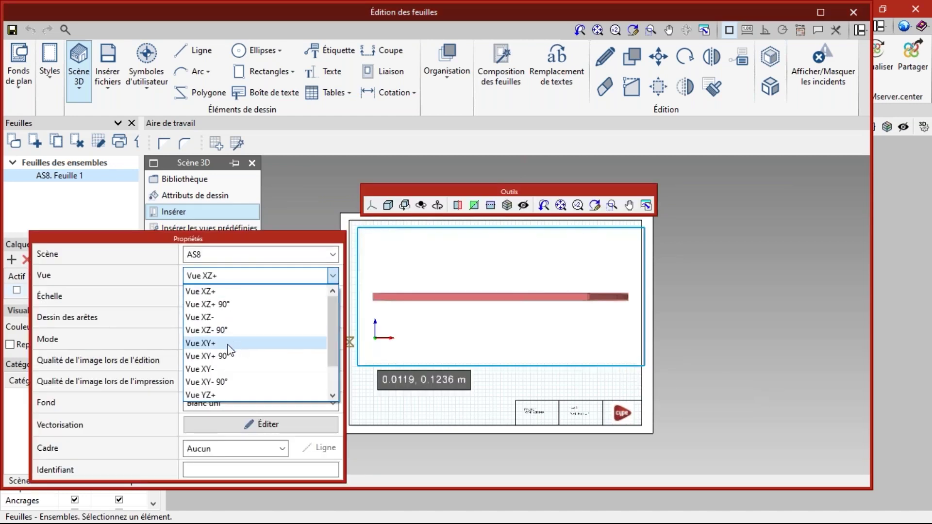
left_click(227, 356)
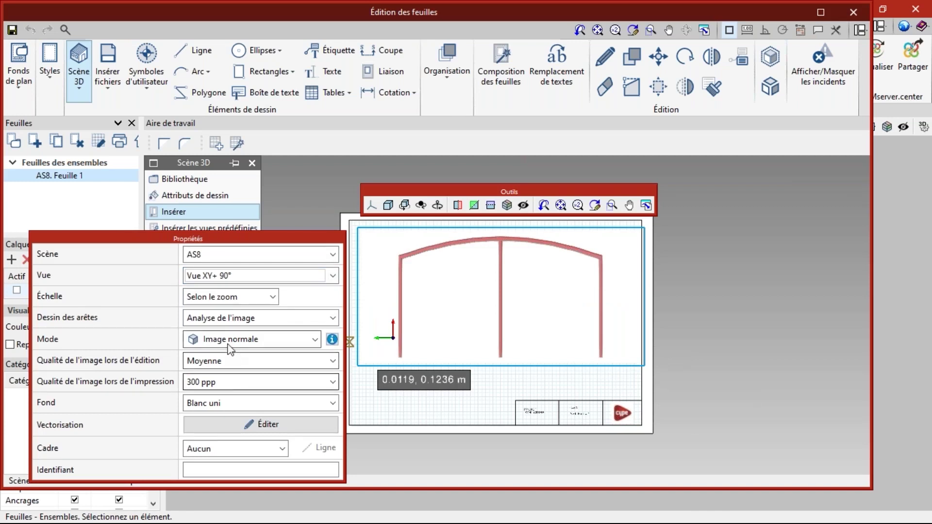
left_click(232, 340)
left_click(240, 395)
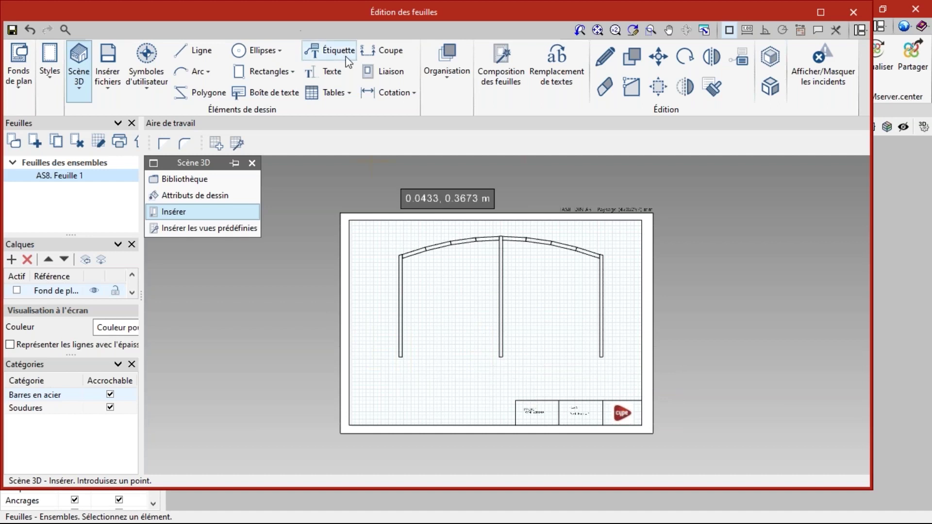
Step: Label the arch's left column with an attribute-values label placed beside it, to its left
left_click(328, 50)
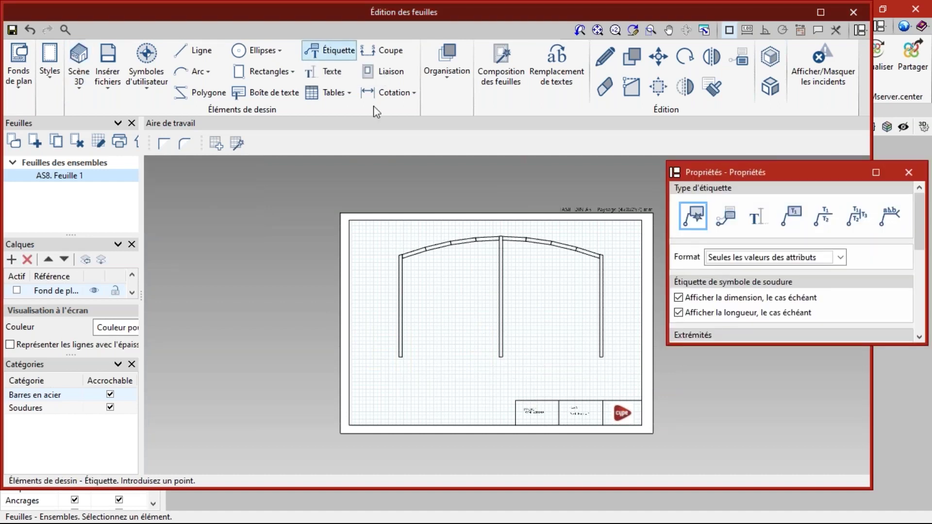
scroll(383, 276, "up", 3)
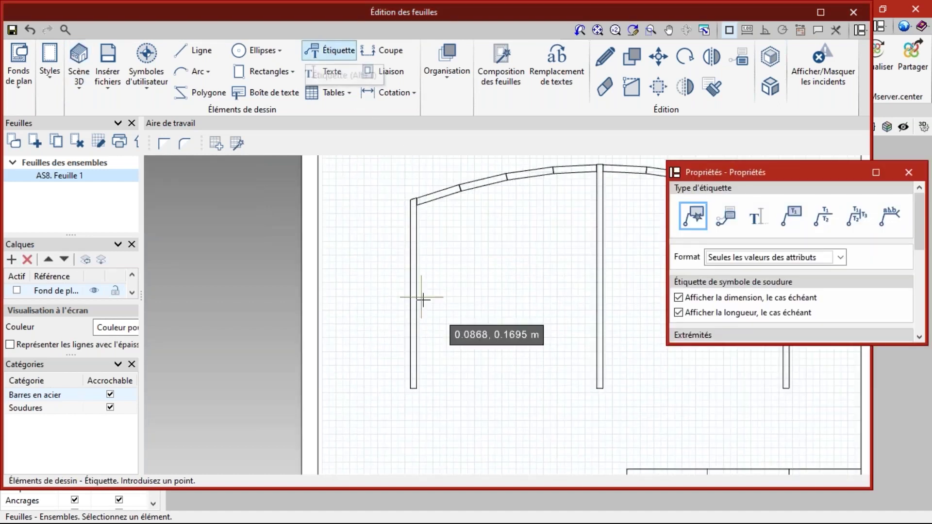
scroll(407, 288, "up", 2)
left_click(403, 300)
scroll(402, 300, "up", 2)
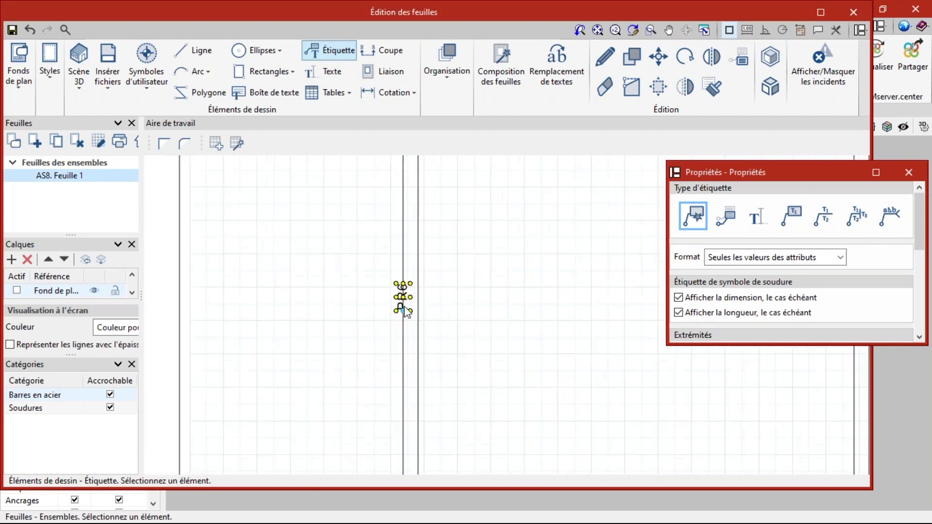
left_click(391, 295)
scroll(337, 385, "down", 3)
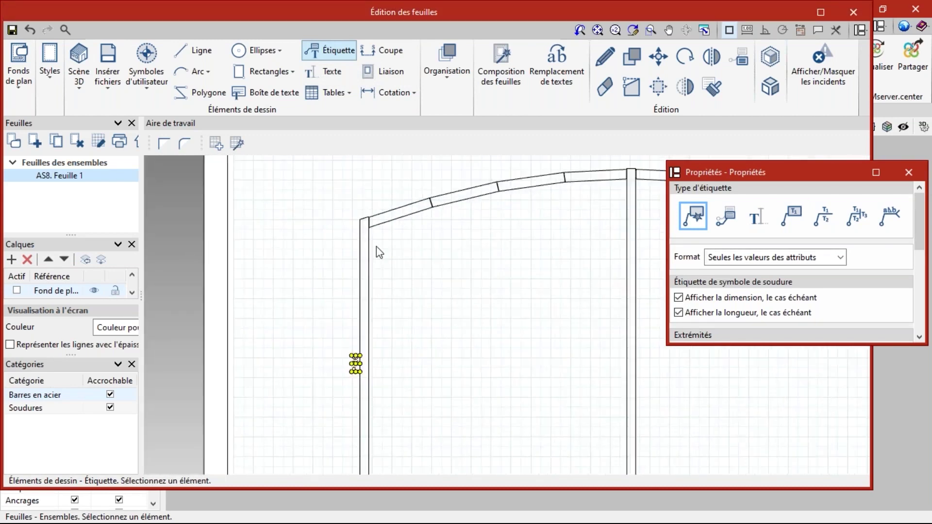
Step: Label the first arch segment next to the left column, placing the label just above it
scroll(376, 260, "up", 2)
left_click(400, 193)
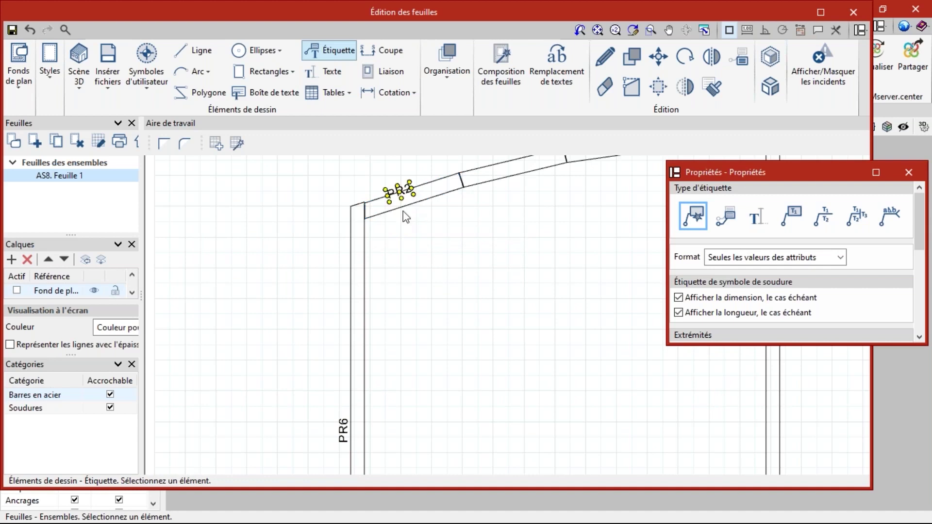
left_click(401, 193)
left_click(394, 190)
scroll(369, 214, "down", 3)
Step: Label the second arch segment from the left column, placing the label just above it
scroll(366, 227, "up", 1)
left_click(371, 225)
left_click(430, 190)
scroll(428, 197, "up", 2)
left_click(434, 191)
left_click(429, 187)
scroll(422, 226, "down", 3)
left_click(368, 225)
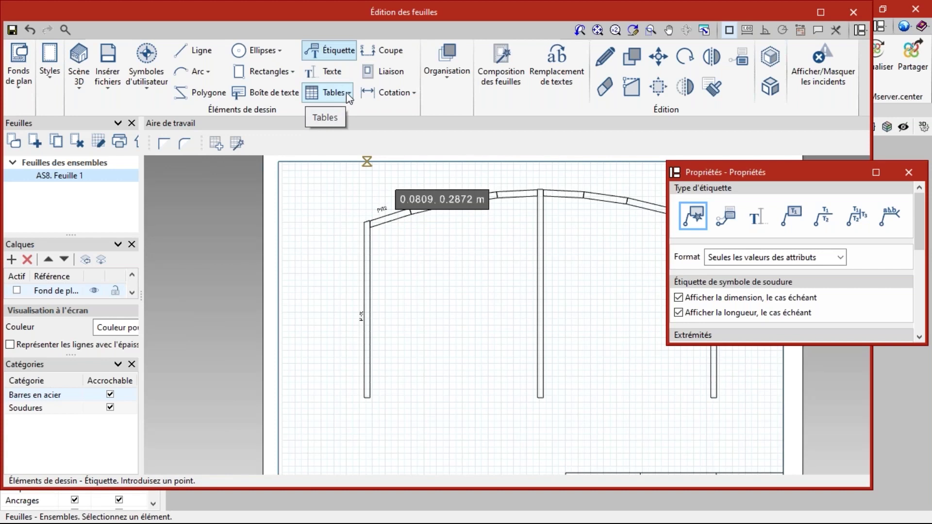
Step: Insert the predefined table "Tableau de pièces de l'ensemble" below the left half of the arch drawing
left_click(238, 144)
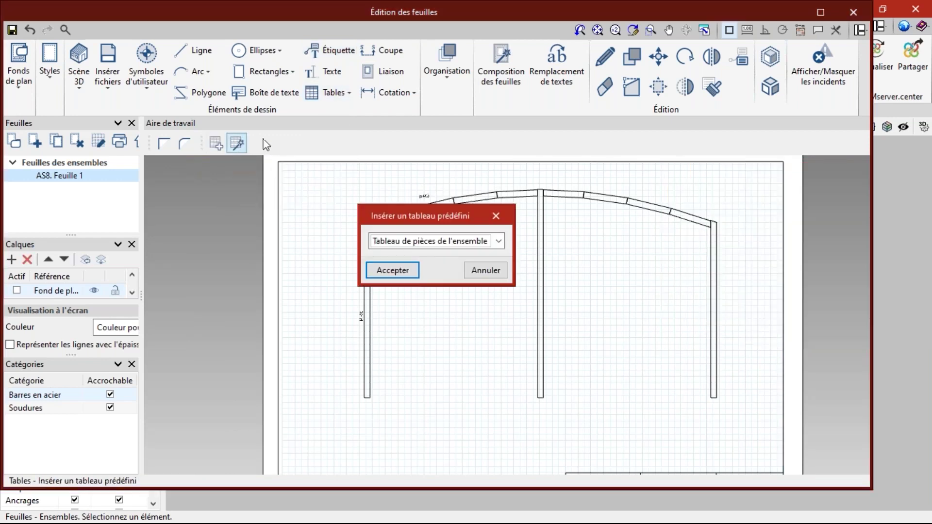
left_click(392, 270)
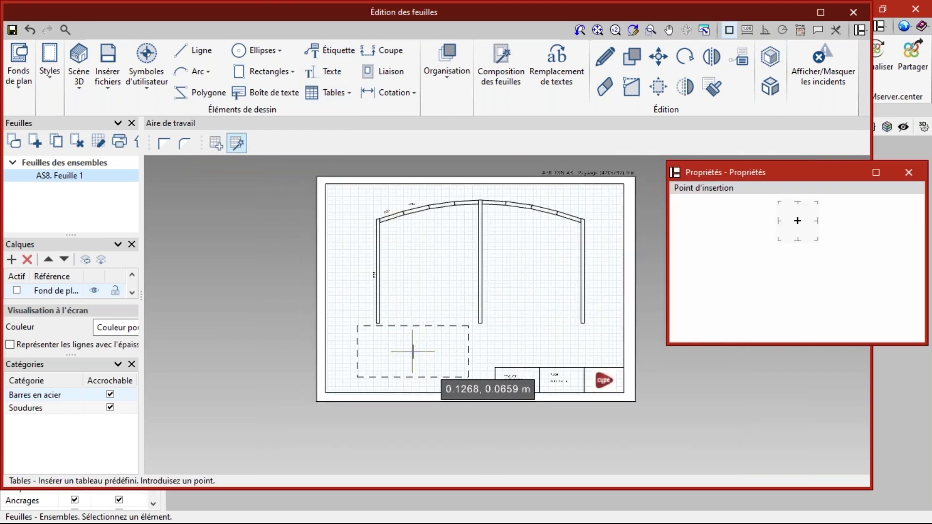
left_click(413, 351)
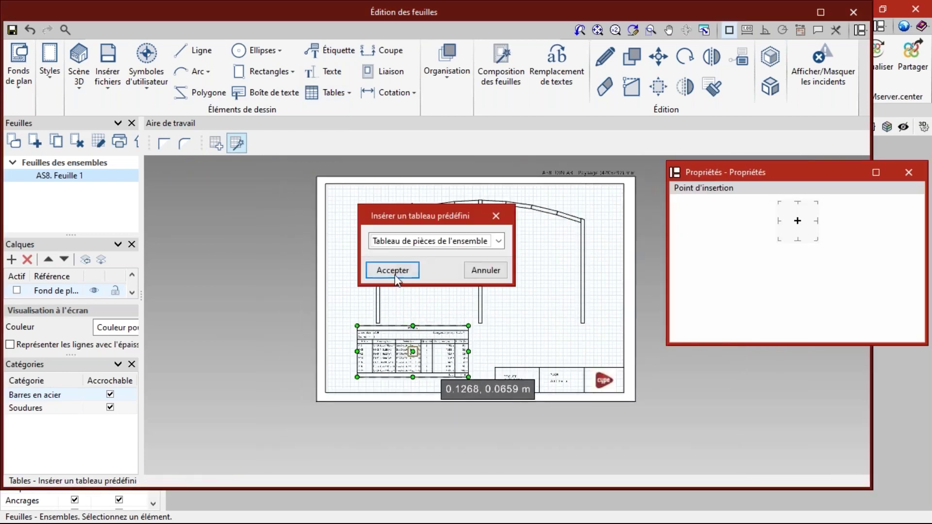
left_click(392, 270)
key("Escape")
Step: Examine the parts table's profiles, materials, quantities, lengths and weights and compare its references with the labels on the drawing
scroll(399, 350, "up", 3)
scroll(395, 348, "up", 3)
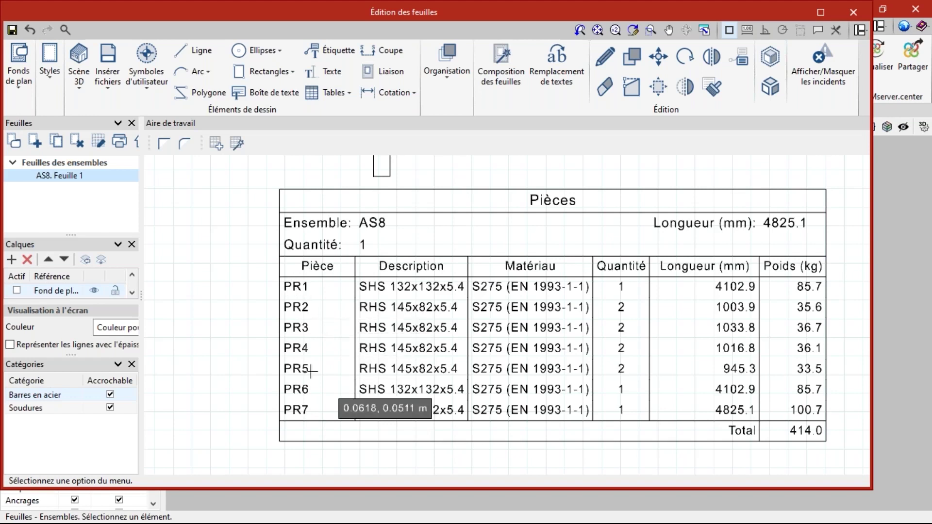
scroll(333, 228, "down", 3)
scroll(338, 166, "up", 2)
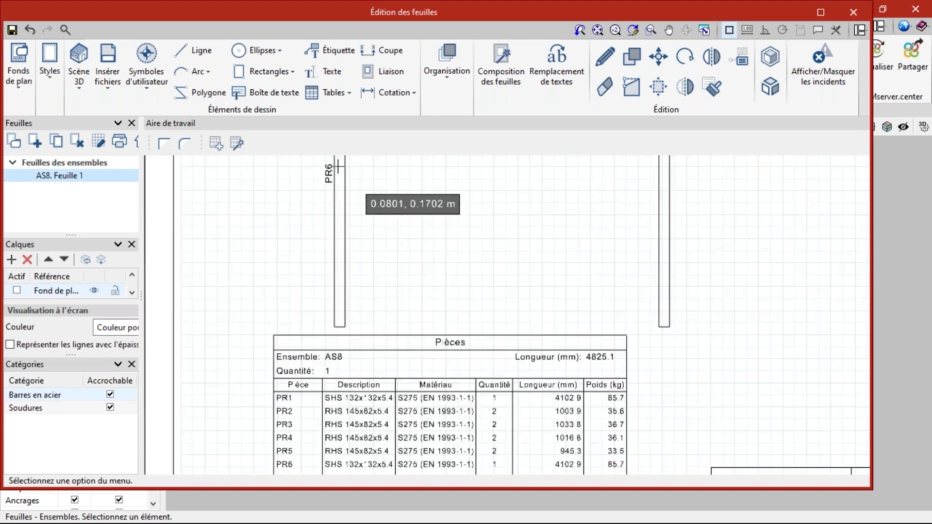
scroll(338, 167, "down", 2)
scroll(338, 389, "up", 3)
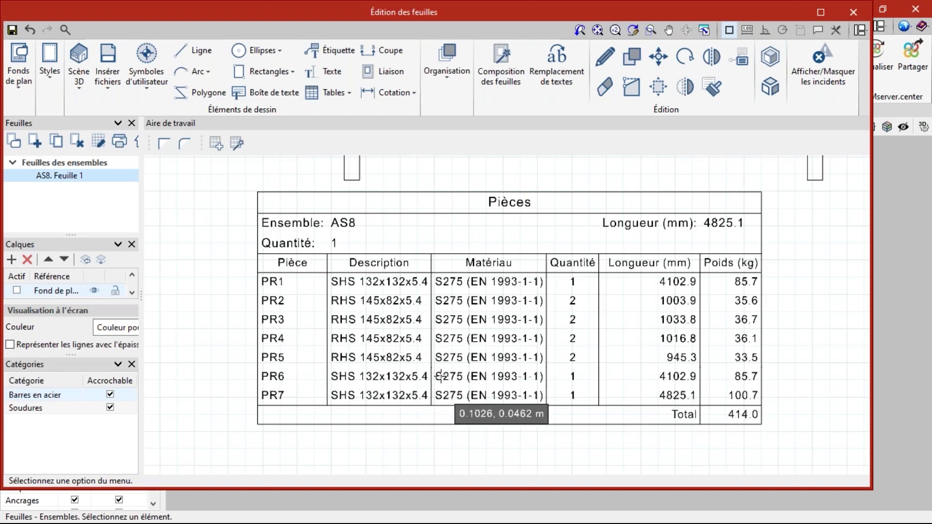
scroll(374, 416, "down", 1)
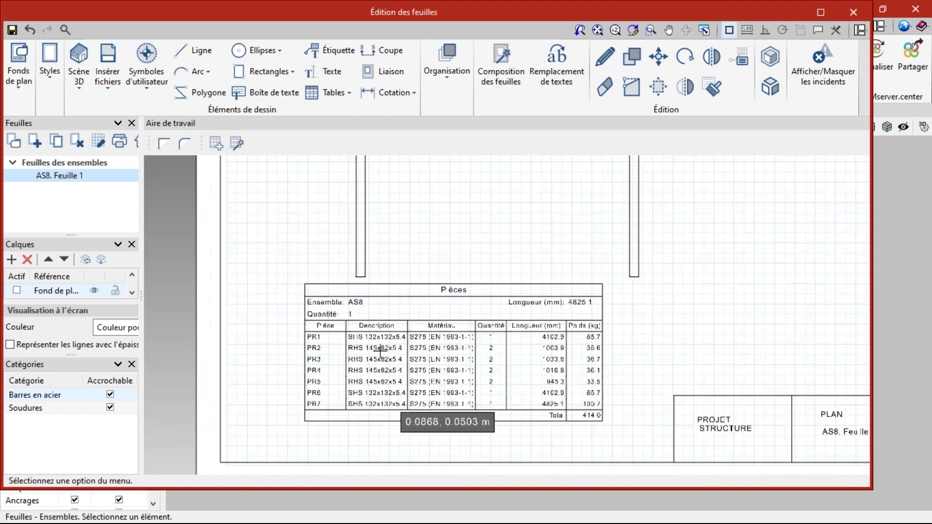
scroll(379, 252, "down", 2)
scroll(384, 213, "up", 4)
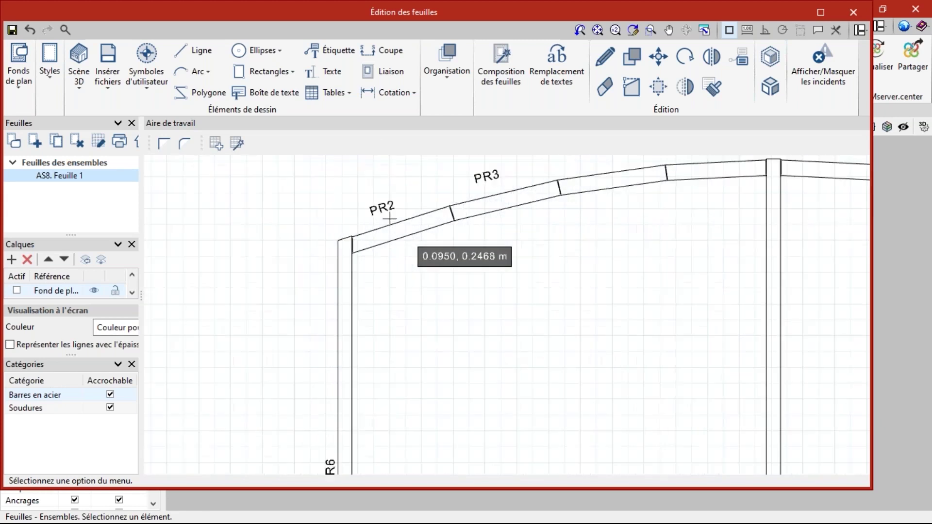
scroll(495, 188, "down", 3)
scroll(434, 369, "up", 2)
scroll(433, 370, "up", 2)
scroll(316, 349, "down", 3)
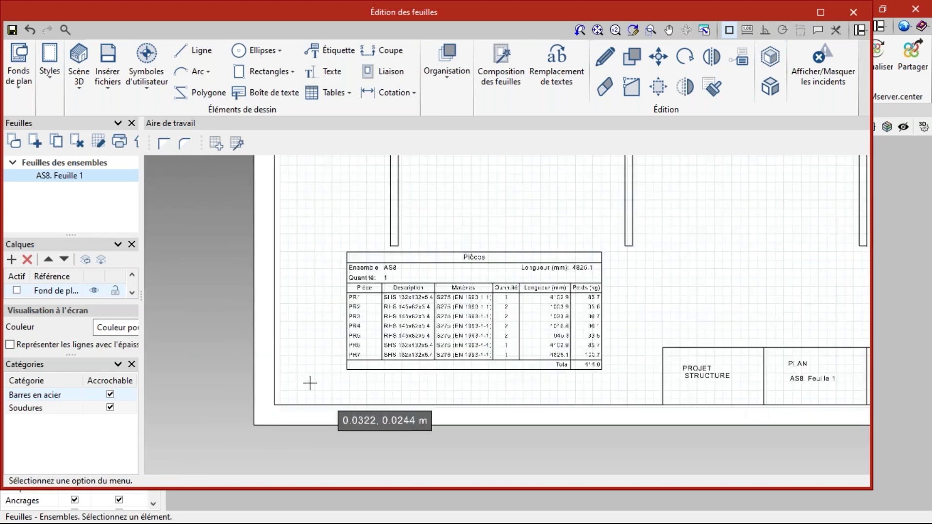
scroll(308, 384, "down", 3)
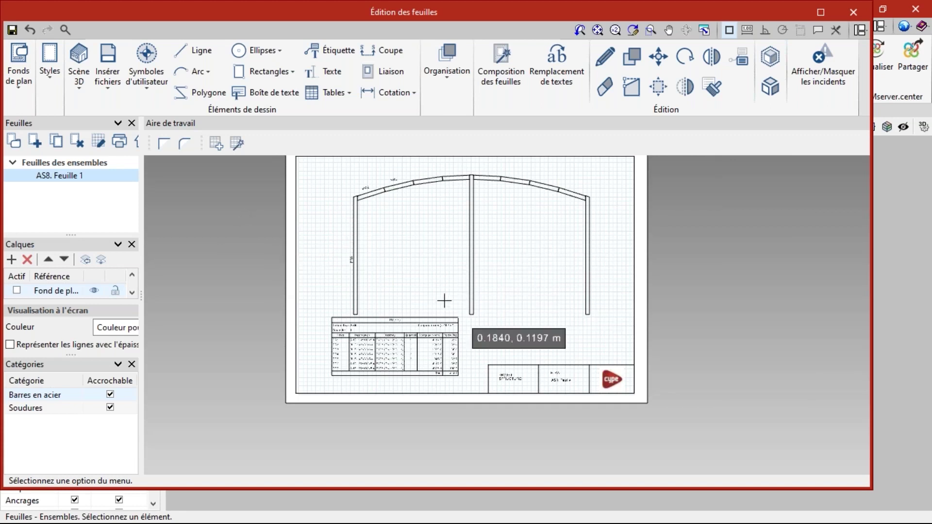
Step: Dimension the left column's full height with a perpendicular real-distance dimension in Style 1, placing the dimension line outside the column
left_click(416, 96)
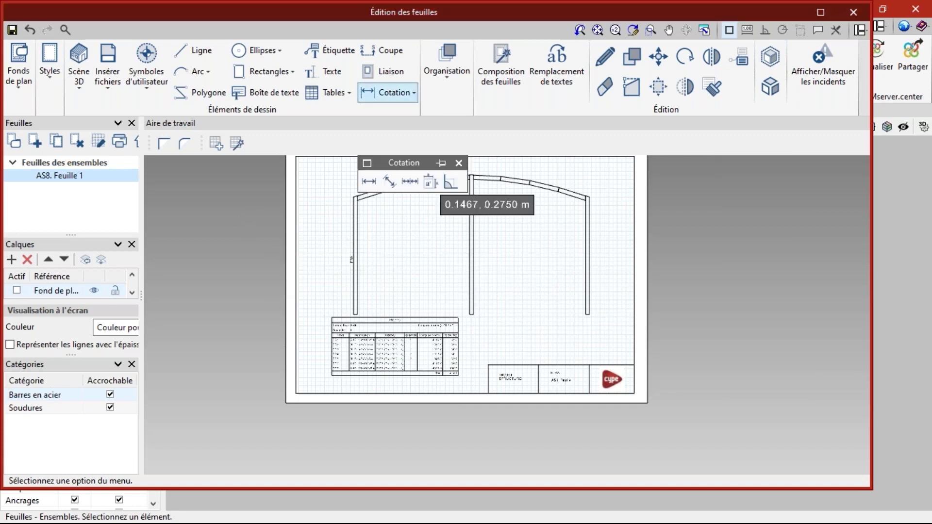
left_click(368, 181)
scroll(341, 243, "up", 3)
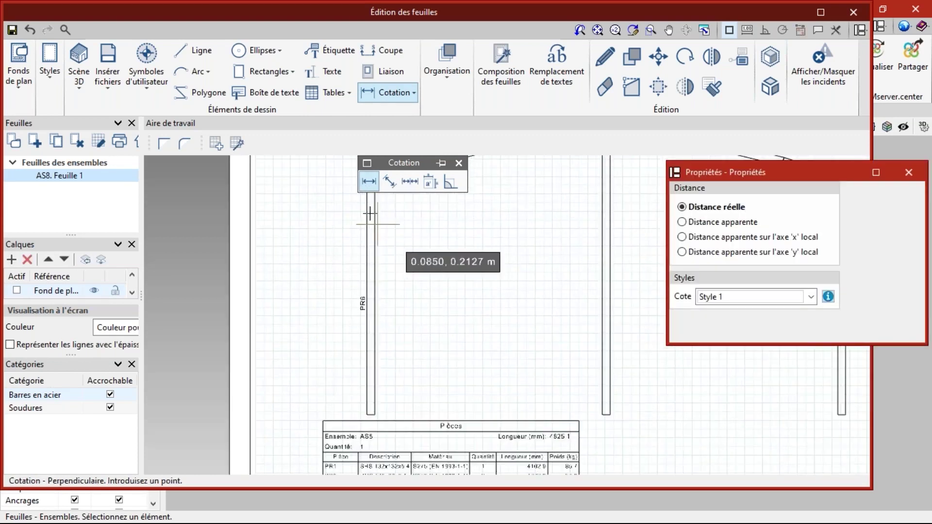
scroll(335, 346, "down", 3)
scroll(335, 316, "up", 2)
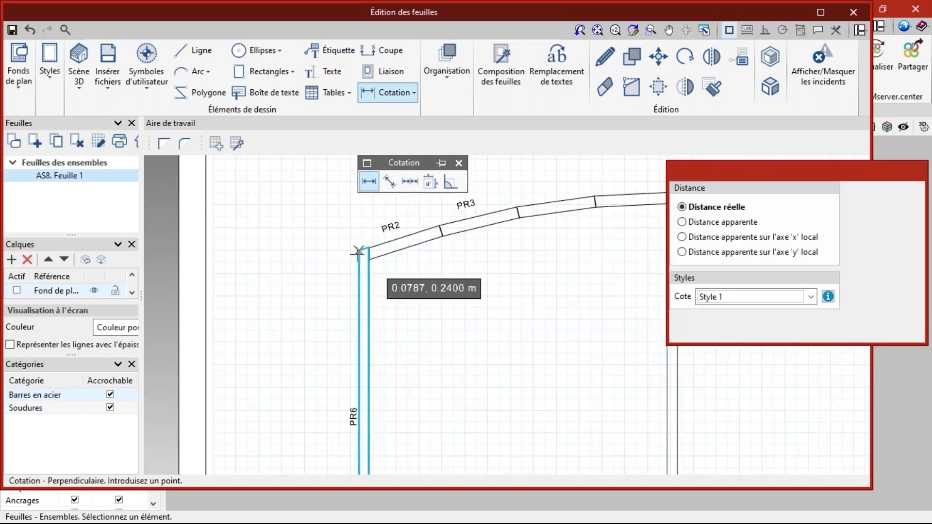
scroll(336, 286, "down", 3)
scroll(336, 286, "up", 4)
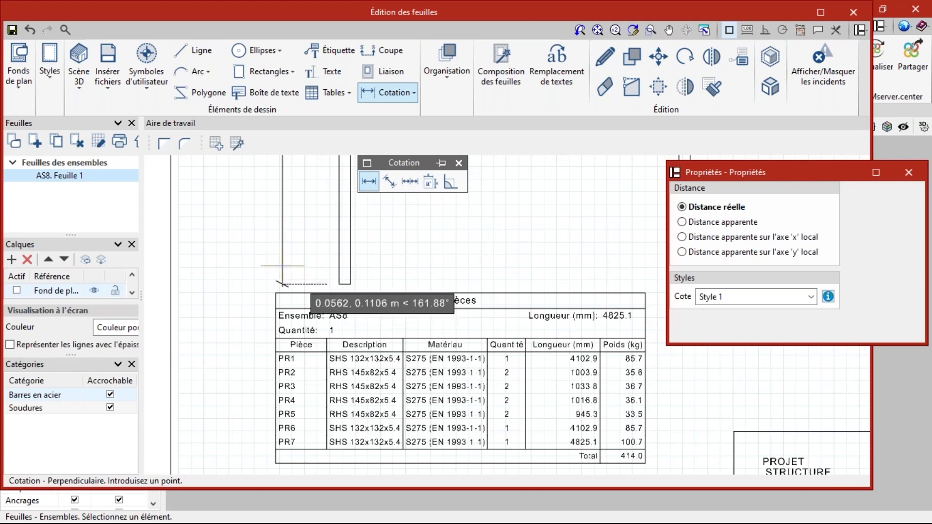
scroll(331, 350, "down", 2)
scroll(284, 263, "up", 3)
scroll(284, 264, "up", 2)
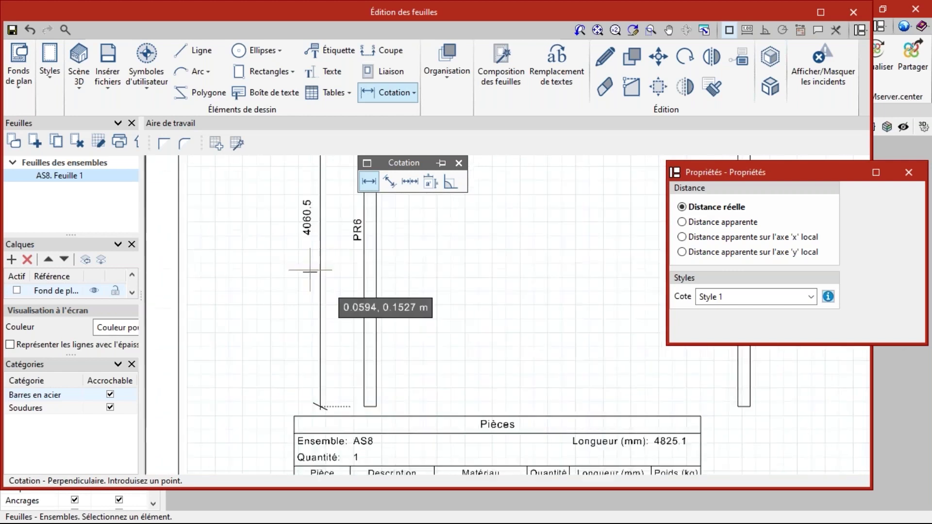
scroll(305, 291, "down", 3)
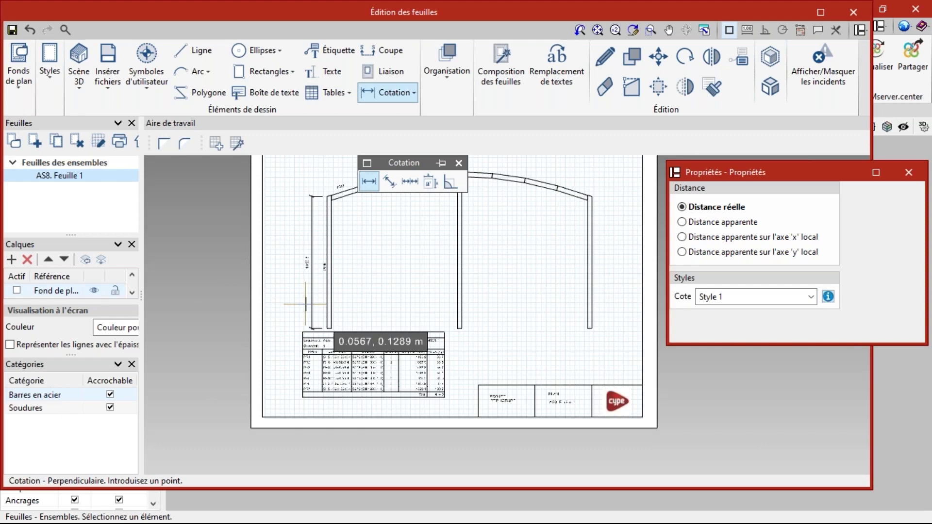
left_click(458, 162)
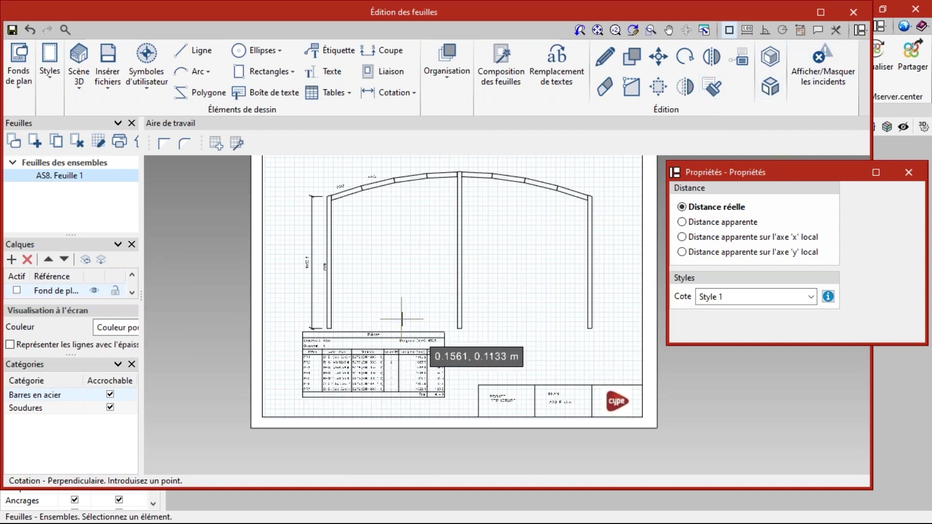
Step: Maximize the sheet editor to review the whole AS8 assembly sheet, and close the editor
left_click(819, 12)
scroll(305, 317, "down", 3)
scroll(514, 323, "up", 2)
scroll(518, 323, "up", 1)
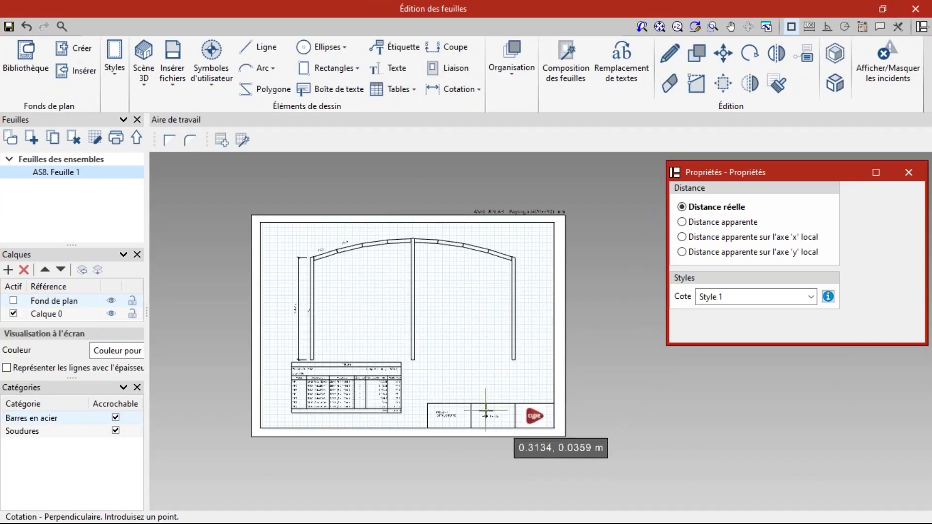
left_click(915, 9)
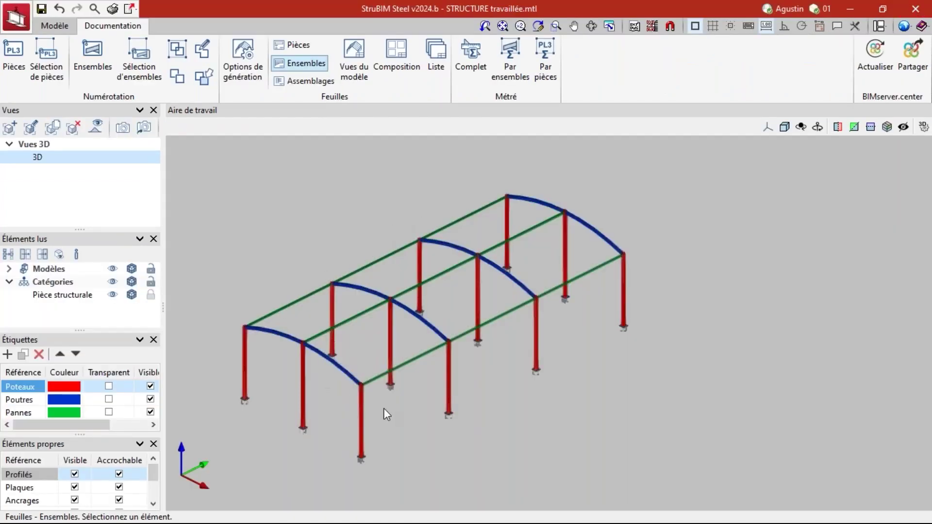
Step: Open the piece sheet of the front arch's left column and insert the background "fOND 1" into Calque 0
left_click(292, 46)
left_click(244, 371)
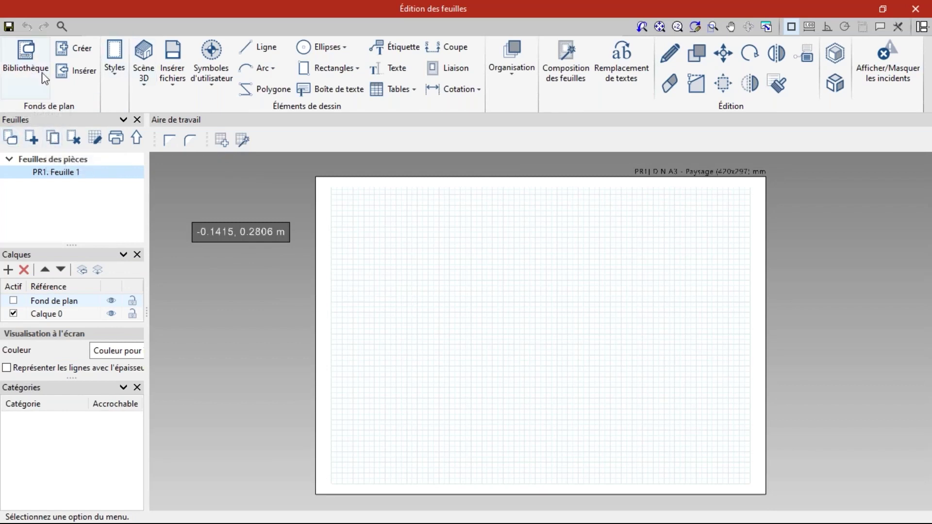
left_click(80, 72)
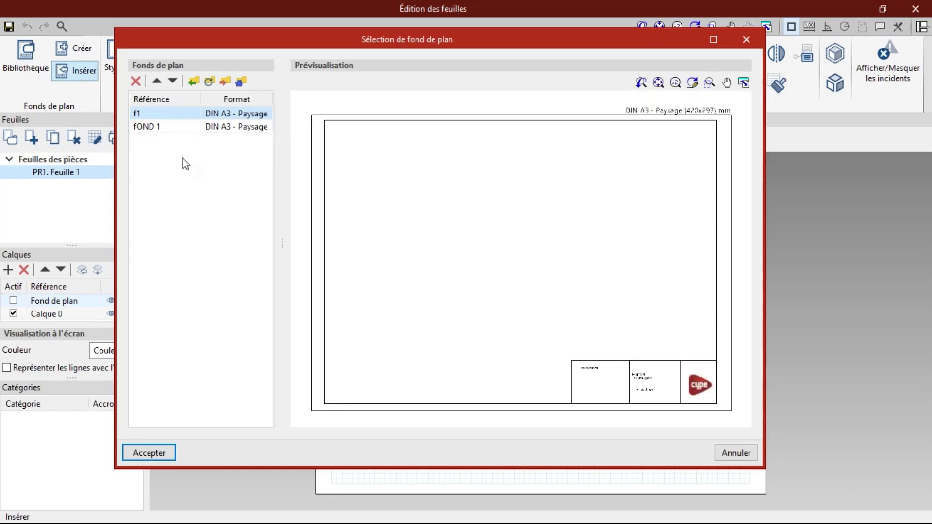
left_click(152, 128)
left_click(142, 455)
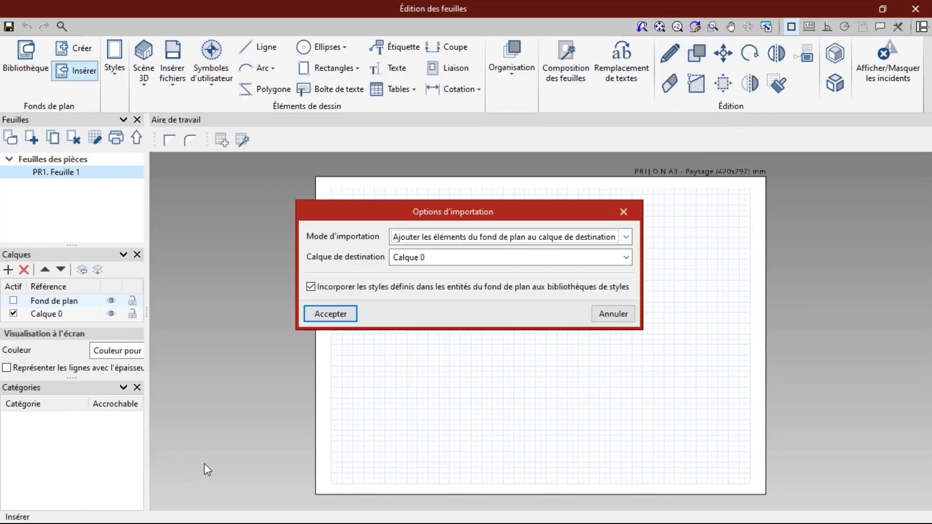
left_click(329, 310)
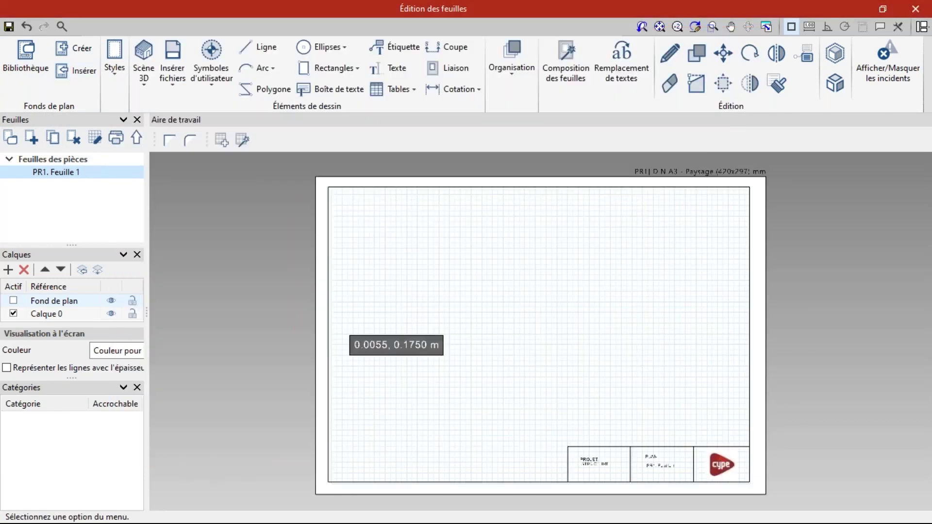
left_click(242, 140)
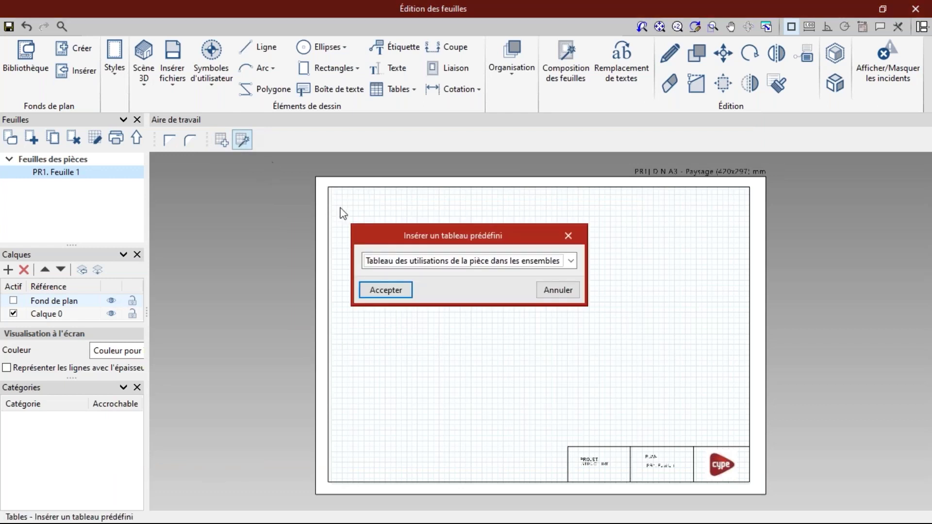
left_click(385, 290)
key("Escape")
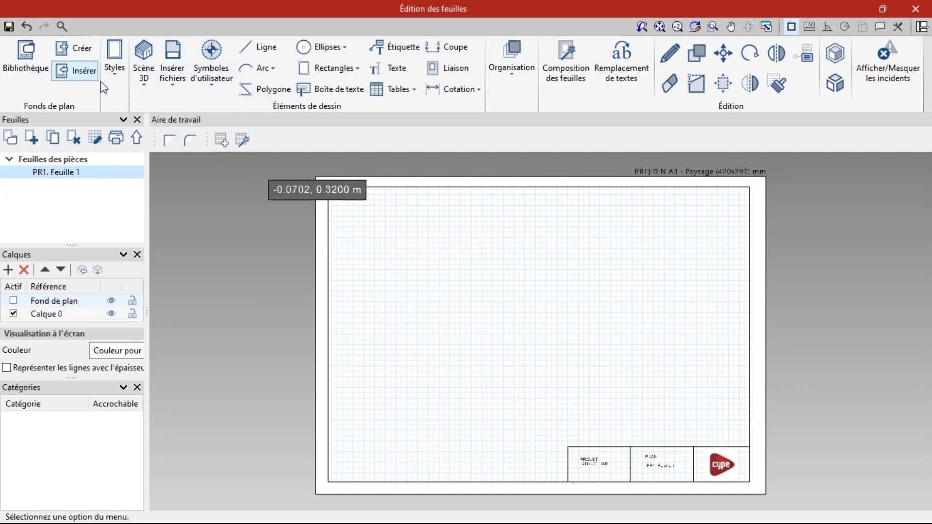
Step: Insert a 3D scene of piece PR1 in the upper-left part of the sheet, above the title block
left_click(152, 89)
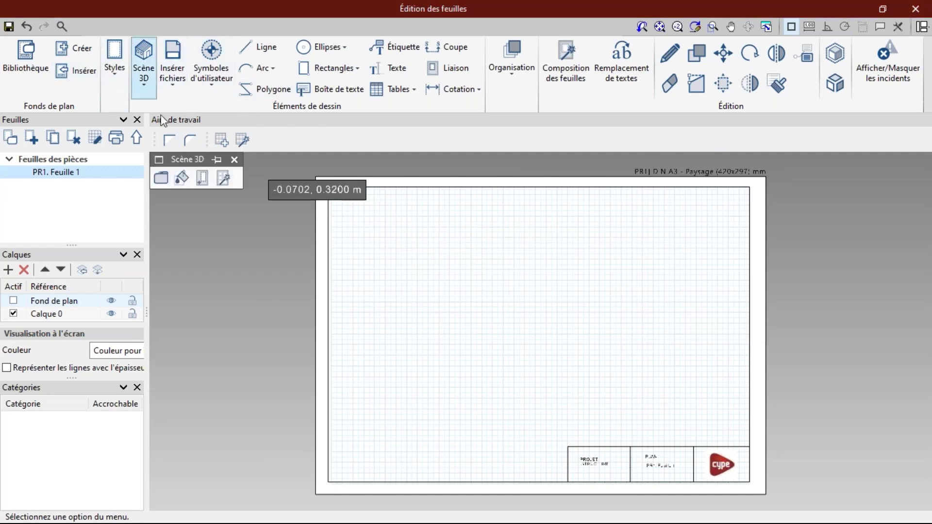
left_click(208, 177)
left_click(345, 208)
left_click(525, 386)
left_click(349, 207)
left_click(523, 393)
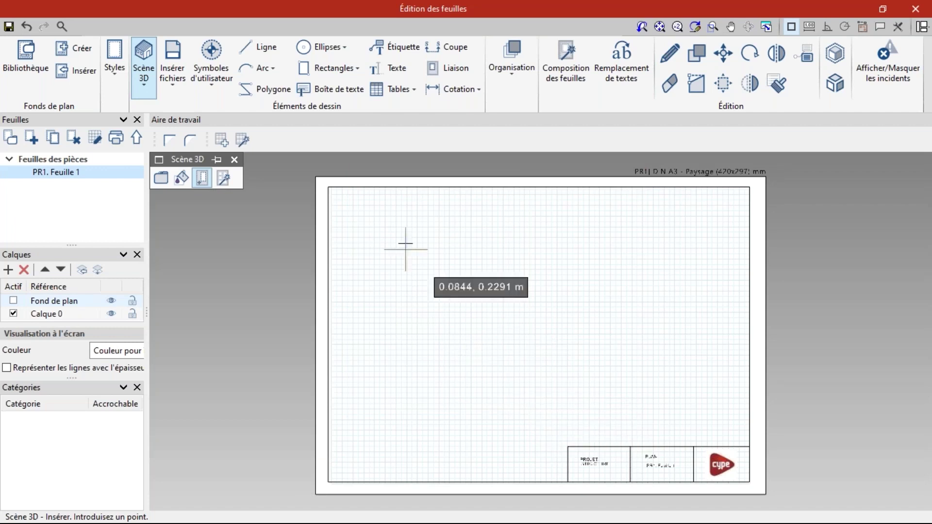
left_click(357, 208)
left_click(582, 409)
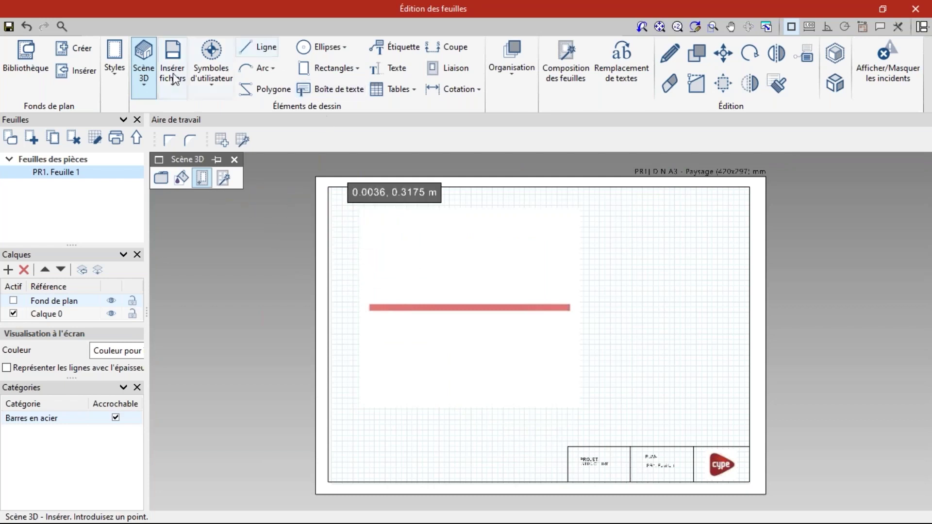
Step: Set the PR1 scene's view to "Vue XY+ 90°" and close the piece sheet
left_click(670, 60)
left_click(425, 262)
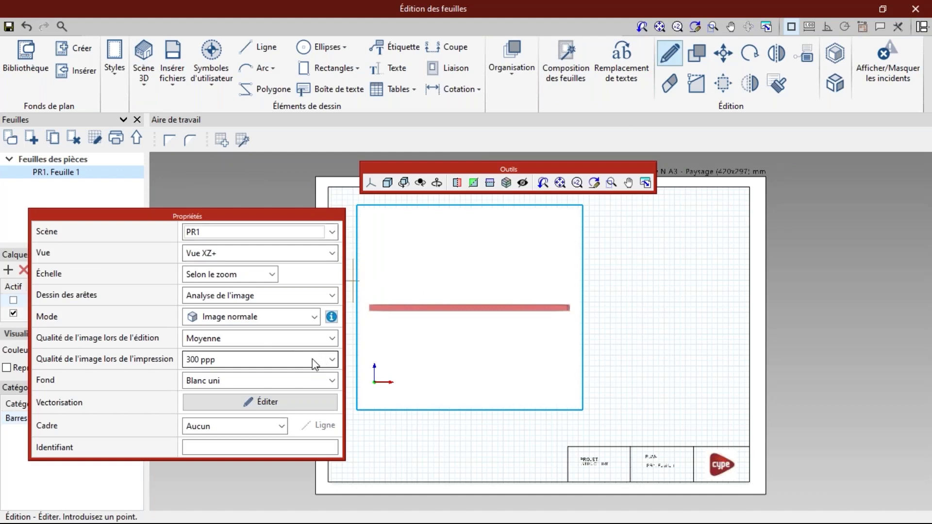
left_click(244, 256)
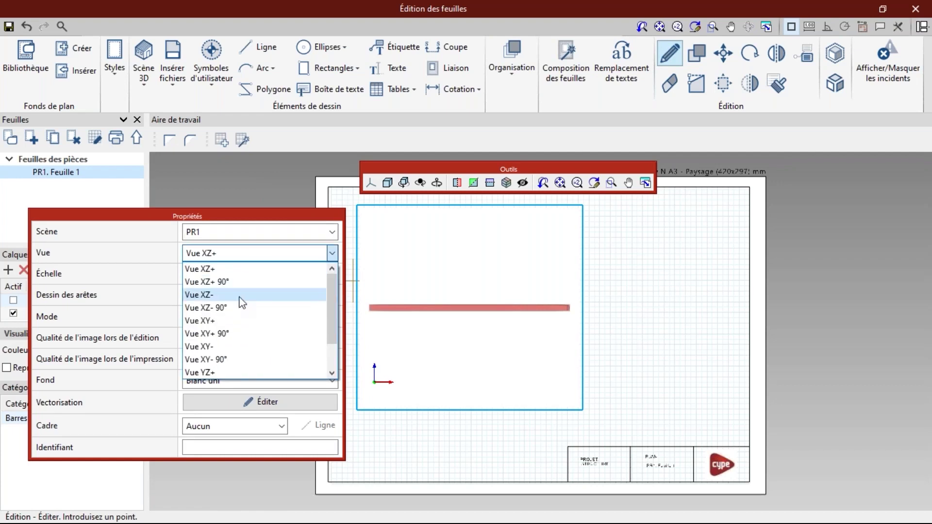
left_click(227, 334)
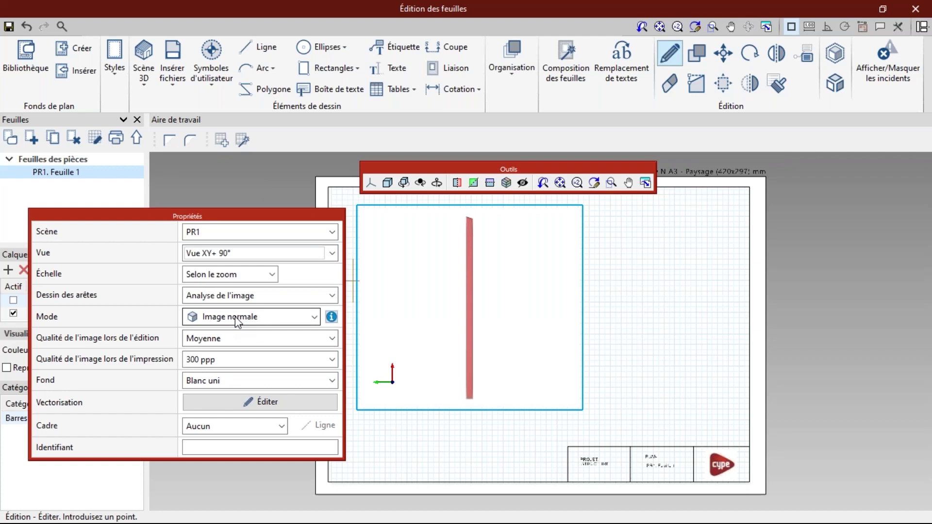
left_click(645, 347)
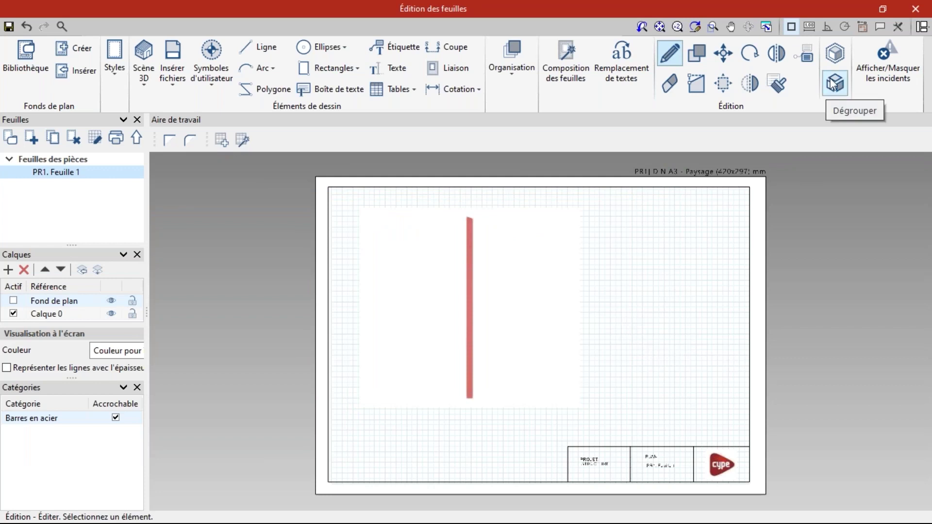
left_click(916, 8)
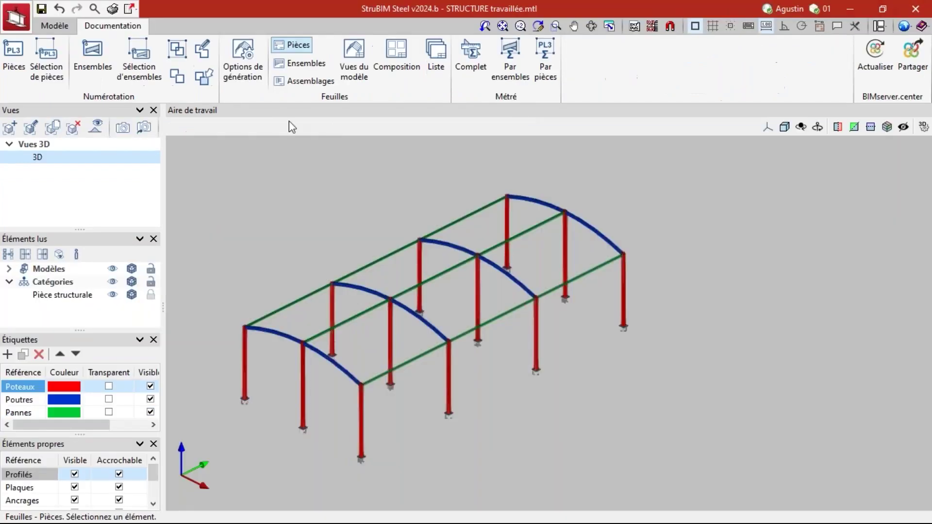
Step: Open the connection sheet for the top of the second arch's middle column, examine its views and weld symbols, and close it
left_click(304, 82)
scroll(392, 296, "up", 3)
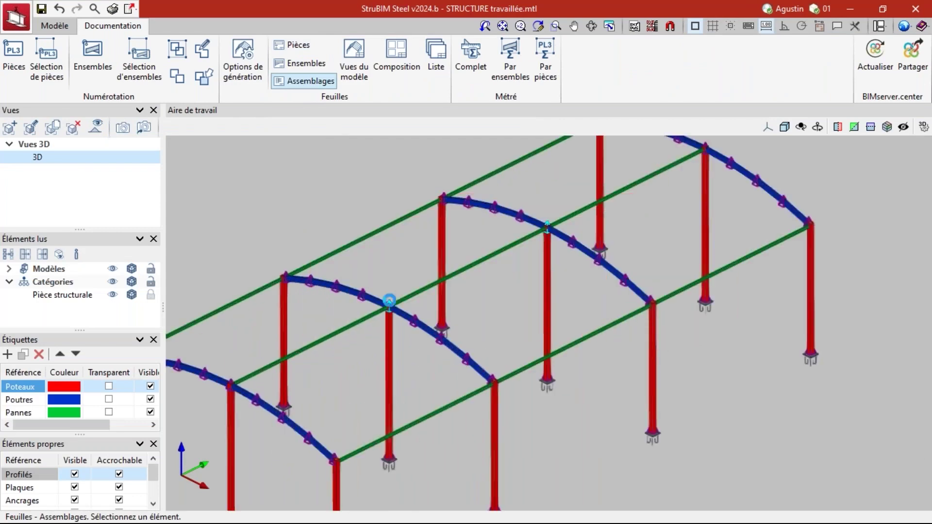
left_click(389, 305)
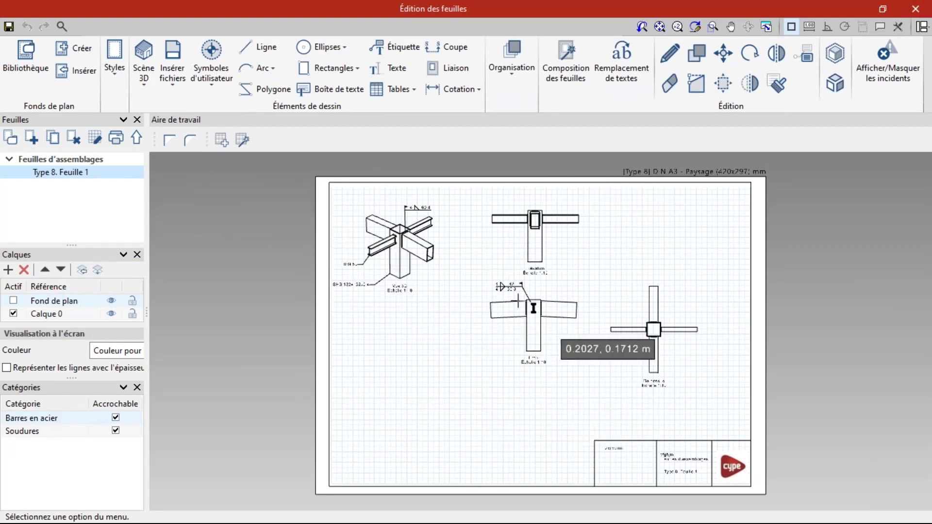
scroll(504, 293, "up", 2)
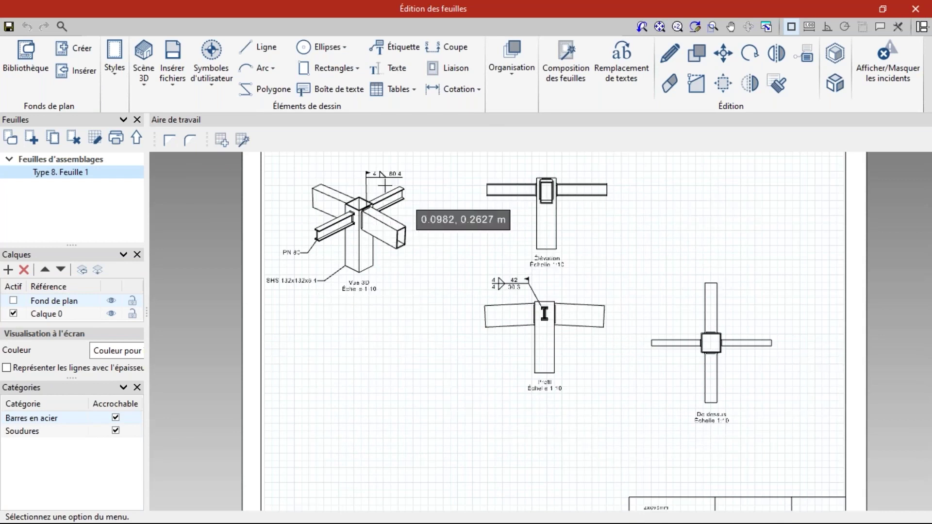
left_click(915, 10)
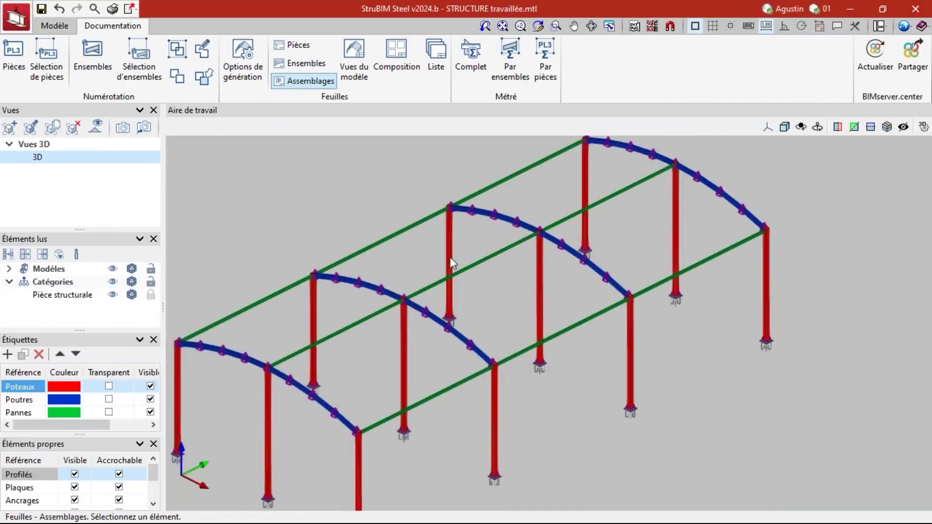
Step: Open the connection sheet Type 7 for the second arch's left column and insert the background "fOND 1" with the proposed import options
left_click(313, 298)
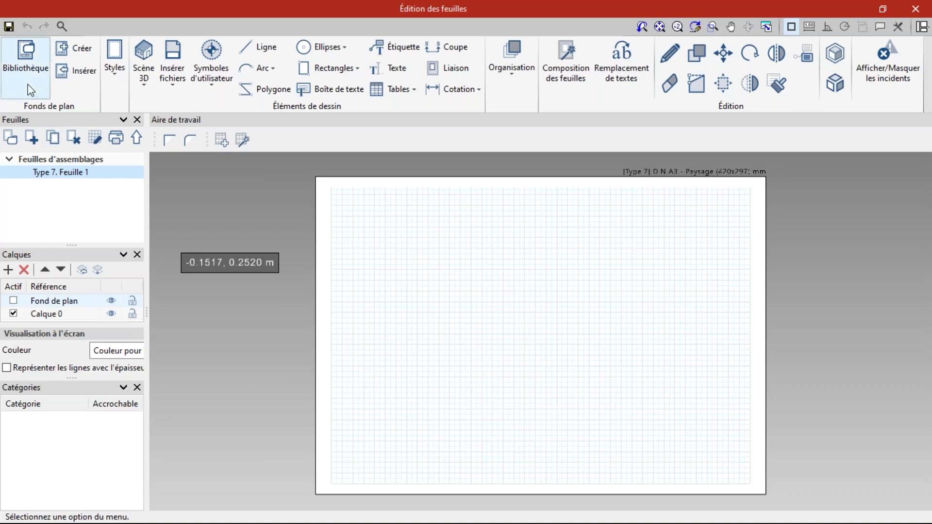
left_click(78, 70)
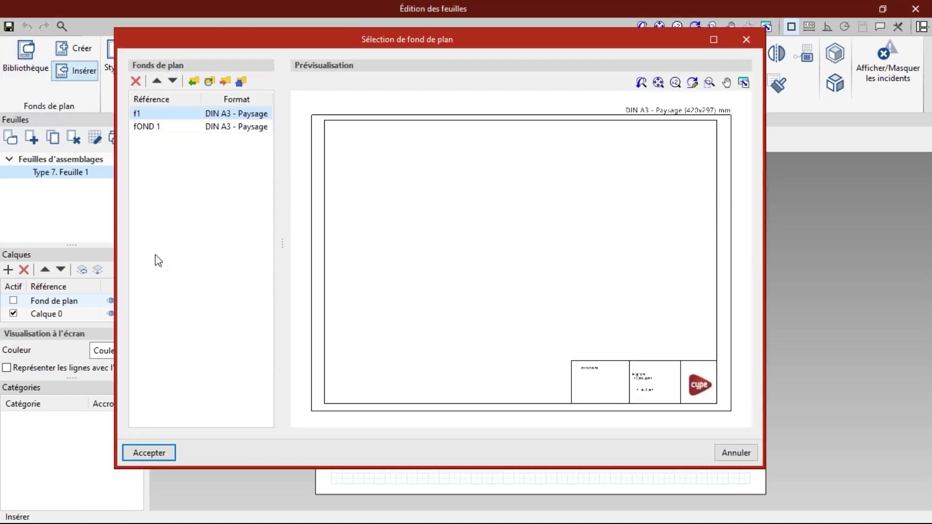
left_click(168, 130)
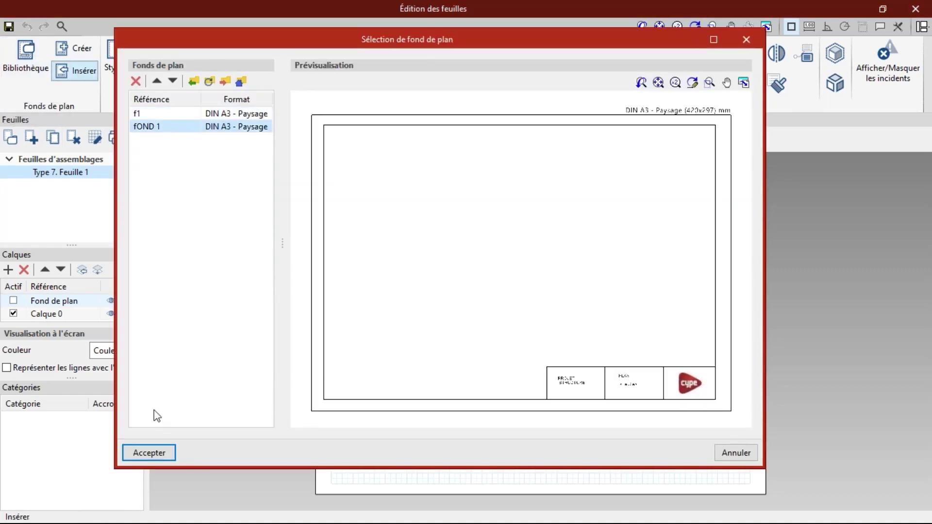
left_click(157, 451)
left_click(330, 313)
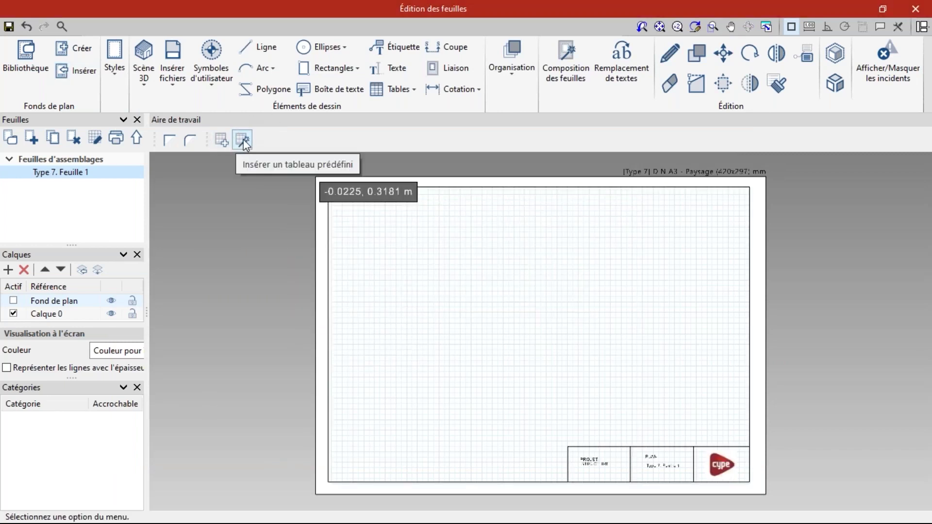
Step: Insert the predefined views Vue 3D, Élévation, Profil and De dessus as vector images at scale divisor 10, with titles
left_click(144, 86)
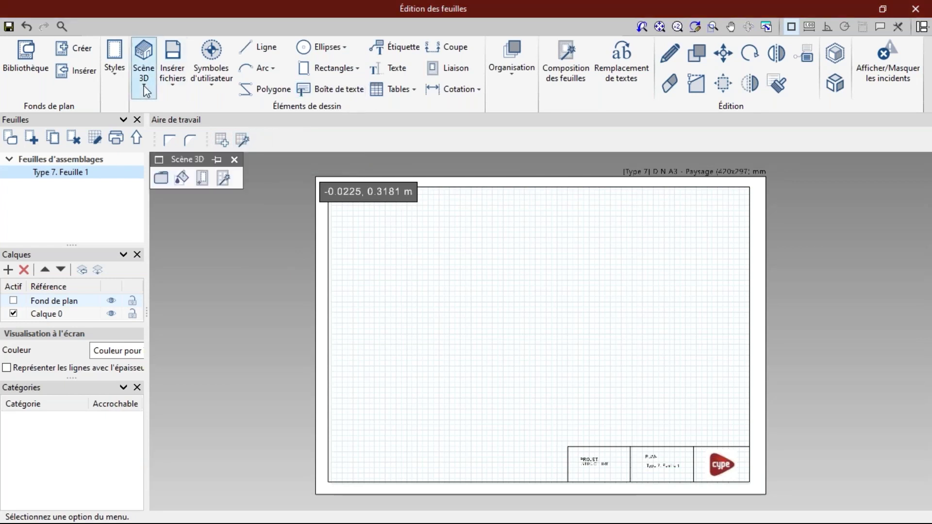
left_click(222, 179)
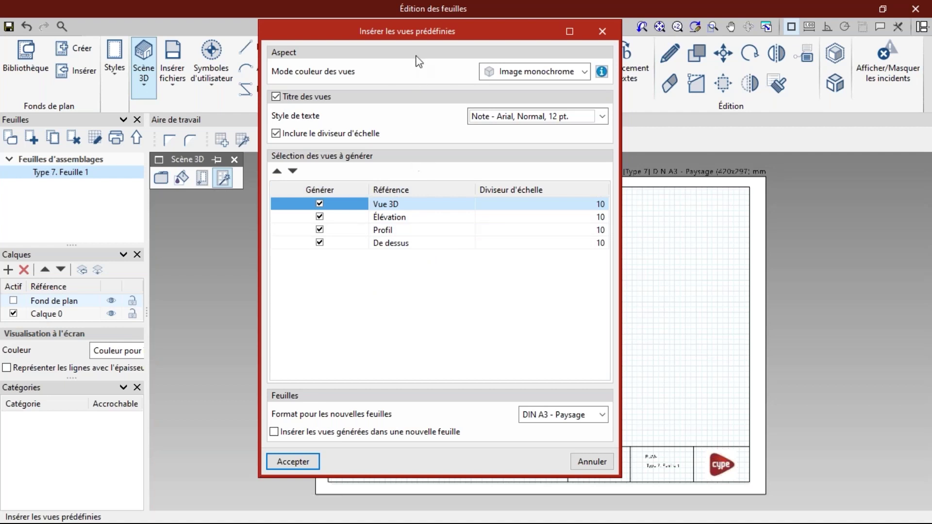
left_click(523, 73)
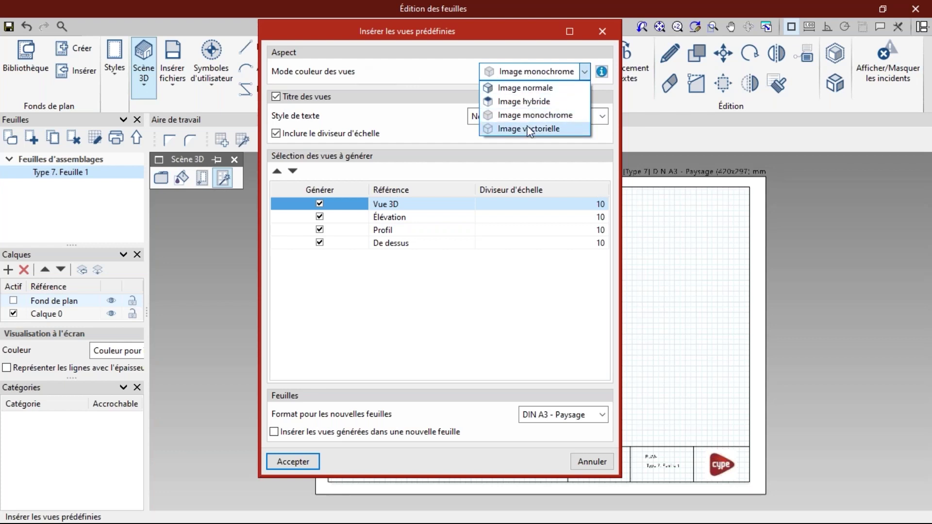
left_click(527, 129)
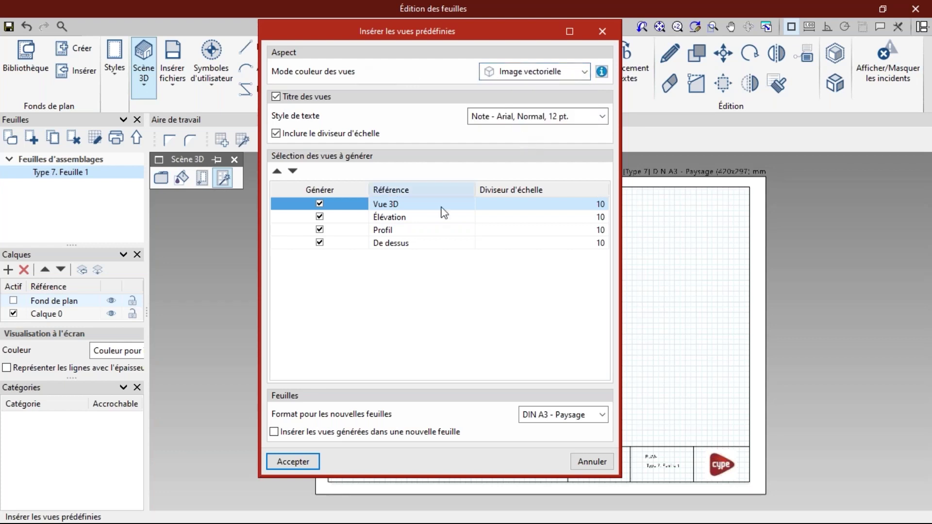
left_click(303, 461)
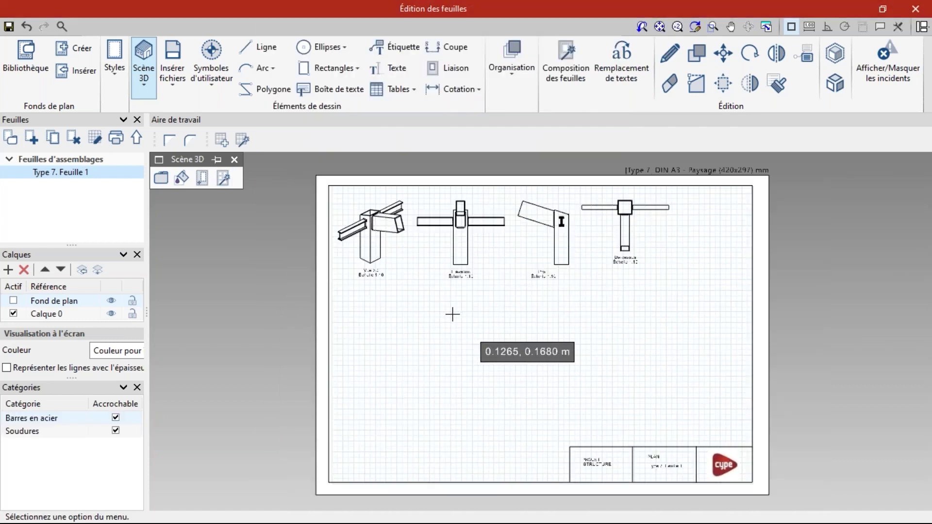
Step: Move the De dessus view down to the sheet's right side above the title block, and shift the Profil view slightly down and right
left_click(723, 53)
left_click(625, 216)
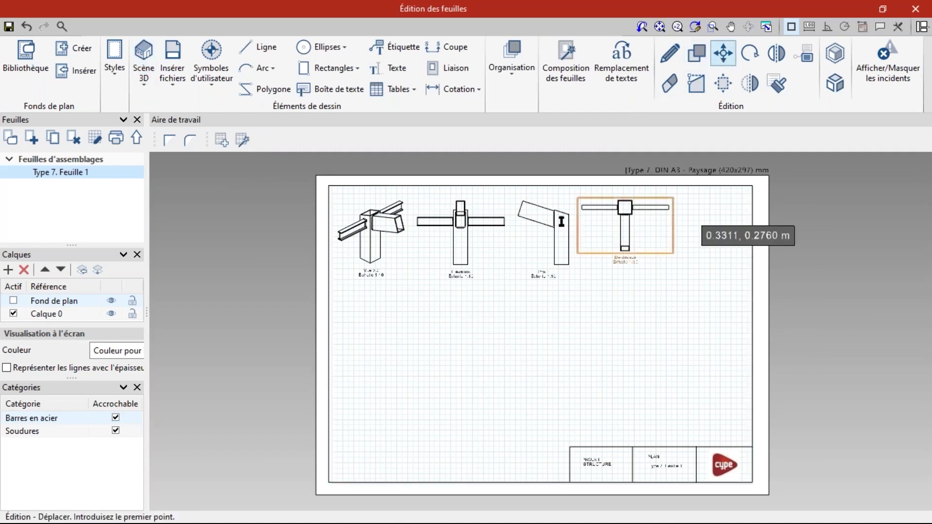
left_click(623, 215)
left_click(657, 310)
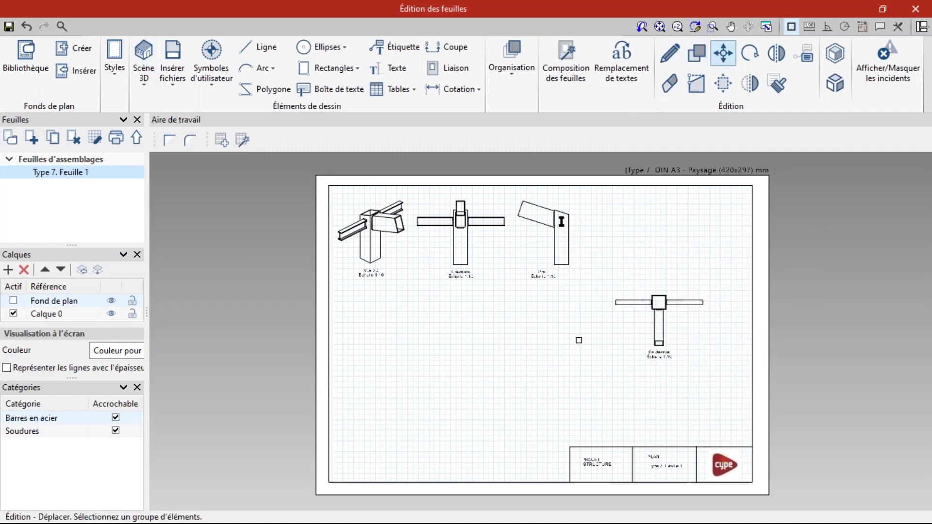
left_click(548, 232)
left_click(558, 230)
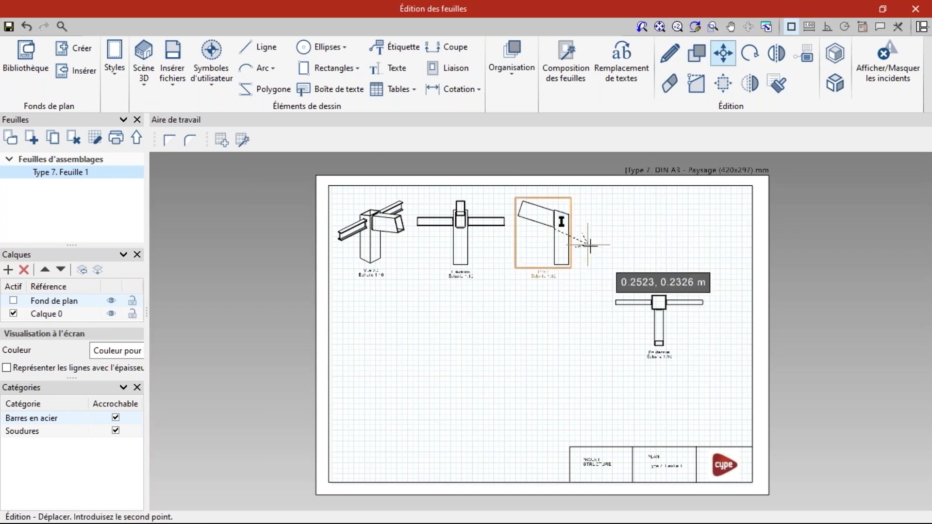
left_click(589, 247)
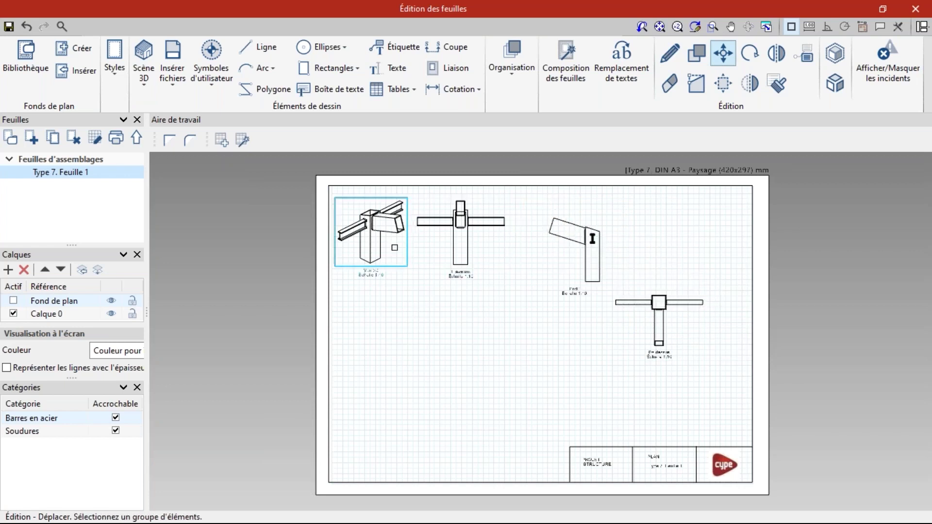
Step: Move the Élévation view to the lower-left area of the sheet and shift the Vue 3D view slightly down and right above it
left_click(452, 224)
left_click(455, 223)
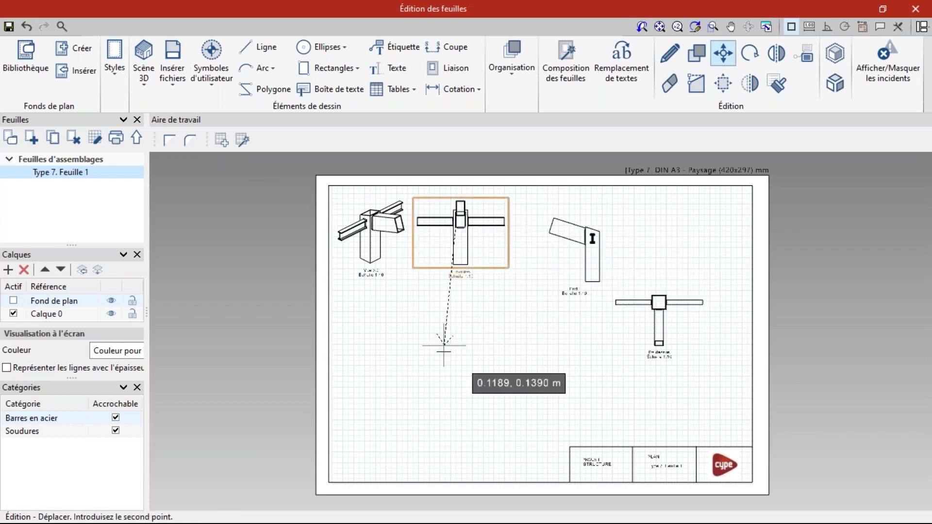
left_click(441, 352)
left_click(363, 228)
left_click(371, 228)
left_click(412, 249)
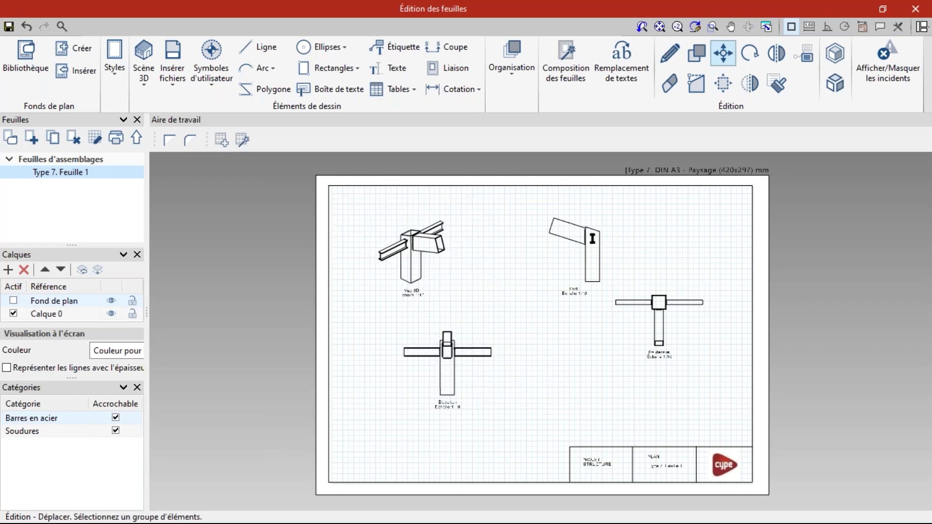
Step: Label the left I-beam in the Vue 3D view with its profile IPN 80, placing the text up and left of the column
left_click(397, 47)
scroll(412, 218, "up", 1)
scroll(392, 244, "up", 4)
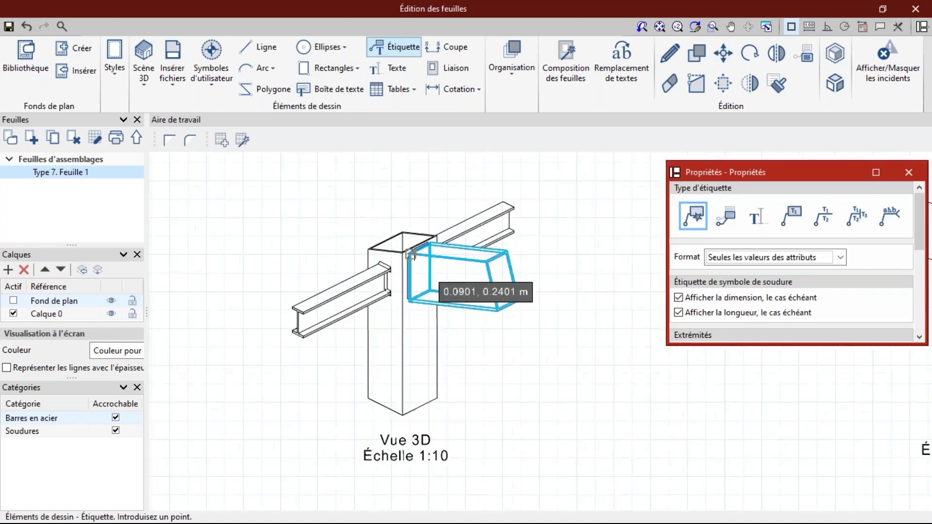
left_click(345, 270)
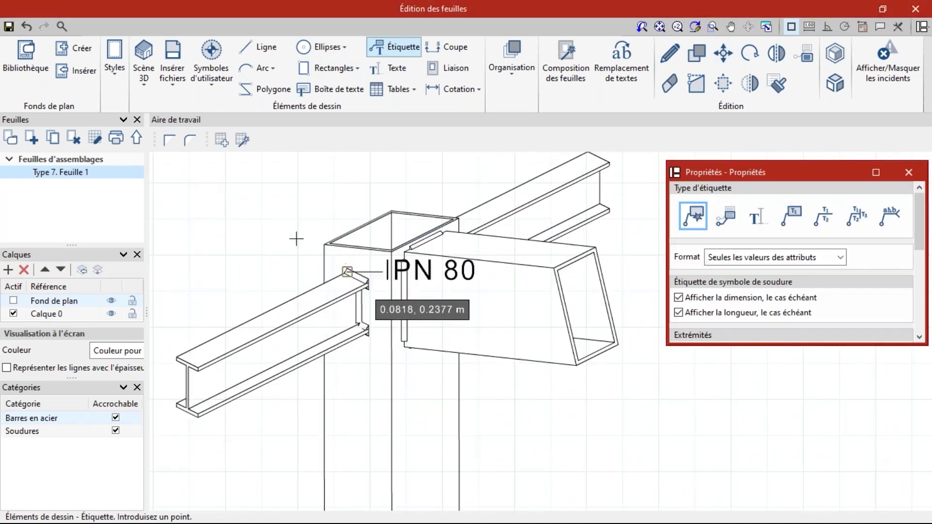
left_click(248, 202)
Step: Add a weld symbol label for the vertical weld between tubular beam and column in the Vue 3D view, placed down and right
scroll(338, 233, "down", 1)
scroll(342, 257, "up", 2)
scroll(343, 287, "down", 1)
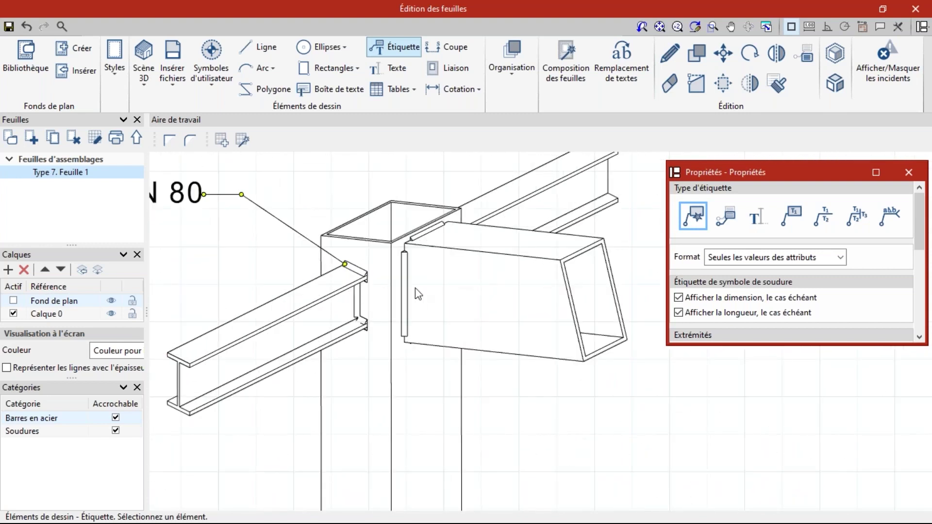
scroll(334, 343, "down", 2)
scroll(348, 309, "up", 2)
left_click(359, 306)
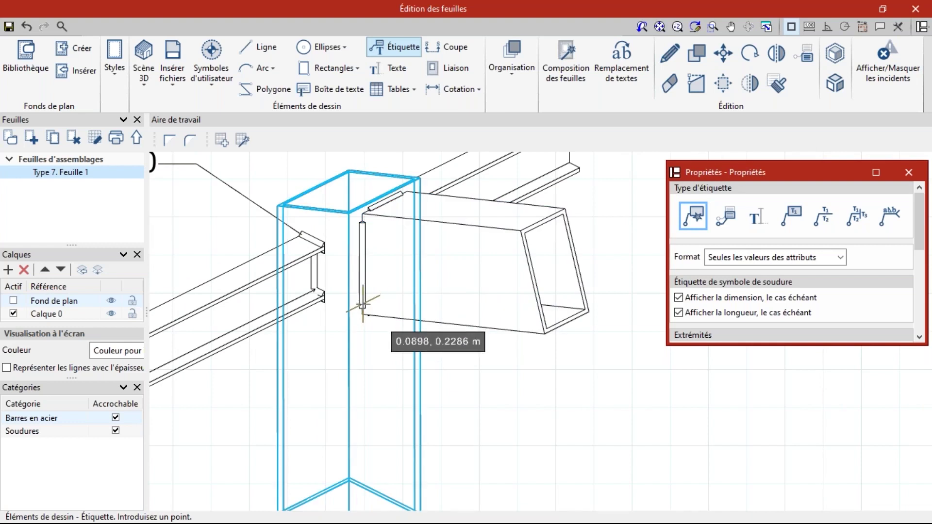
left_click(364, 311)
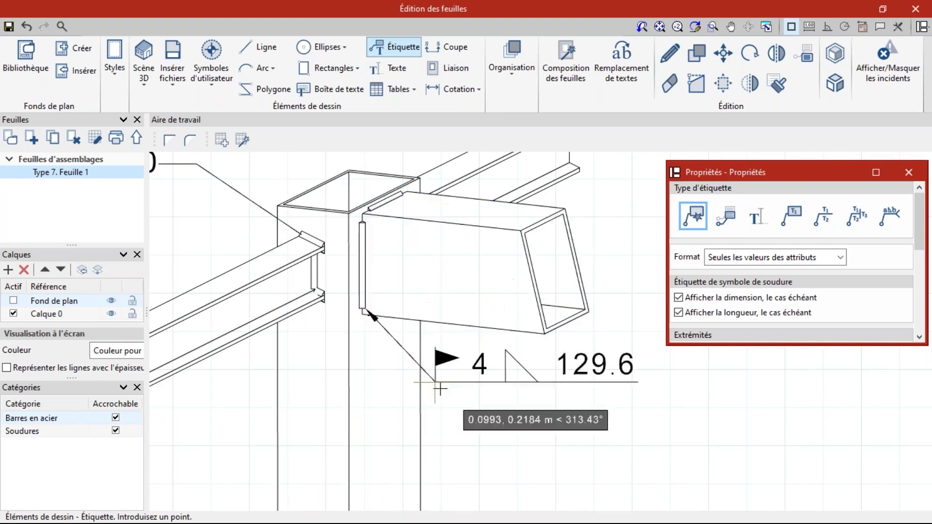
left_click(485, 418)
scroll(485, 418, "down", 1)
scroll(485, 418, "down", 1)
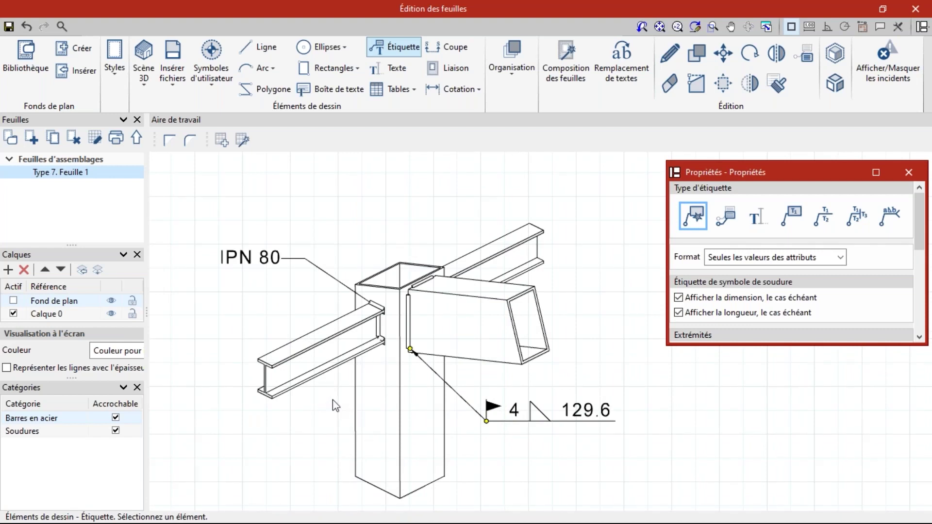
Step: Label the column's lower end in the Vue 3D view with its profile SHS 132x132x5.4, placing the text to its right
scroll(417, 381, "down", 6)
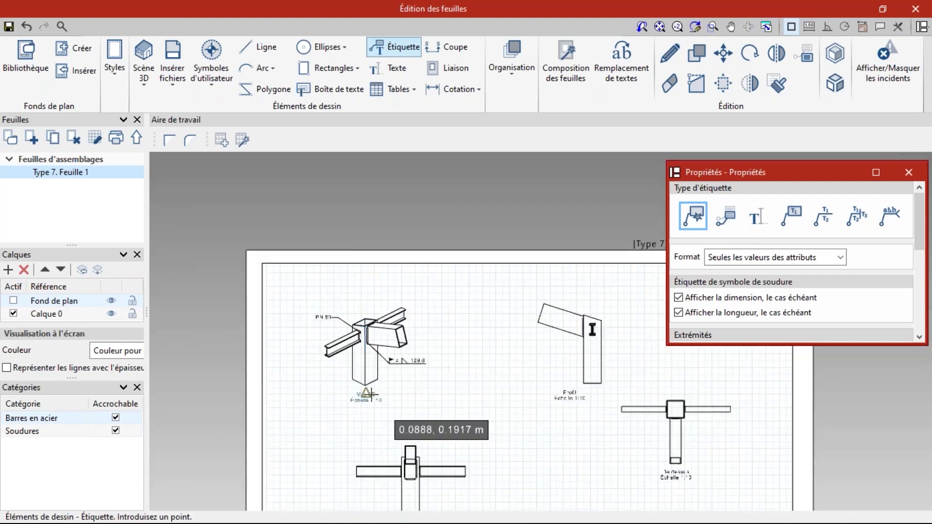
scroll(374, 391, "up", 3)
left_click(463, 394)
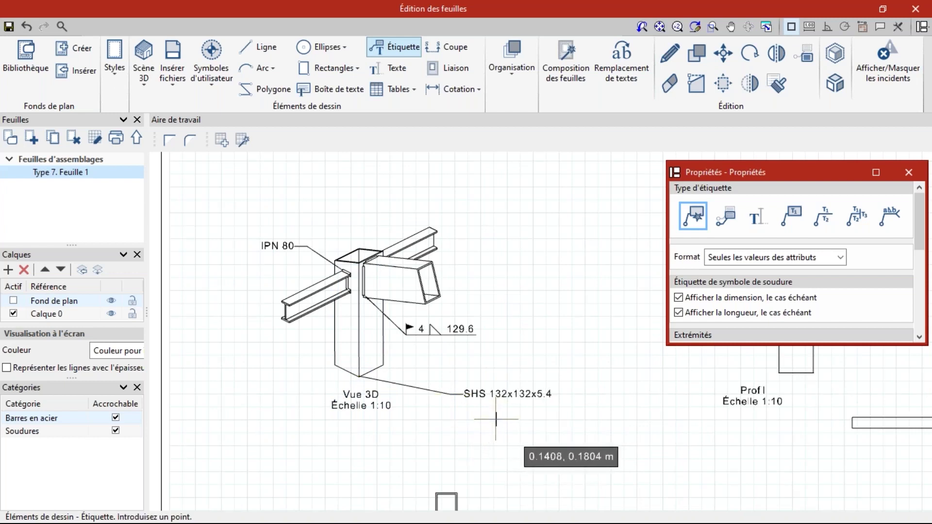
Step: Close the label properties and the Type 7 connection sheet
scroll(276, 212, "down", 3)
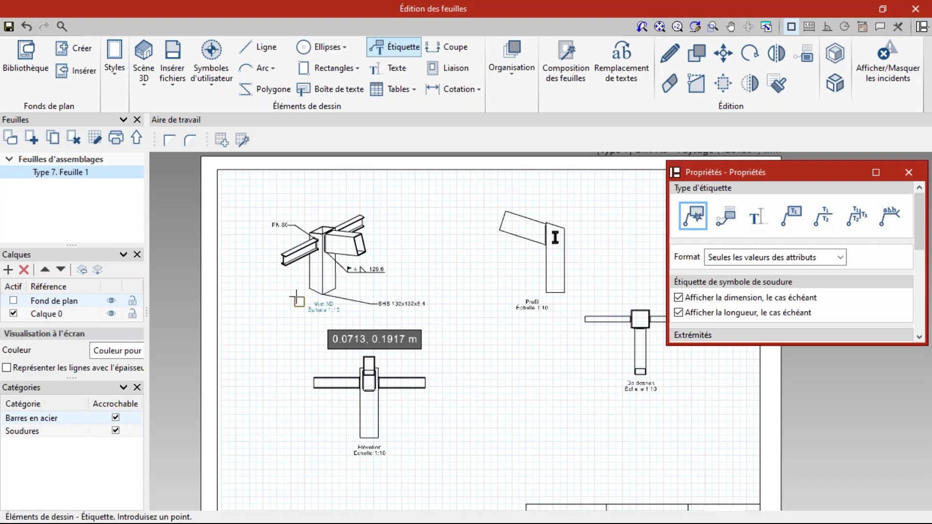
scroll(297, 300, "down", 2)
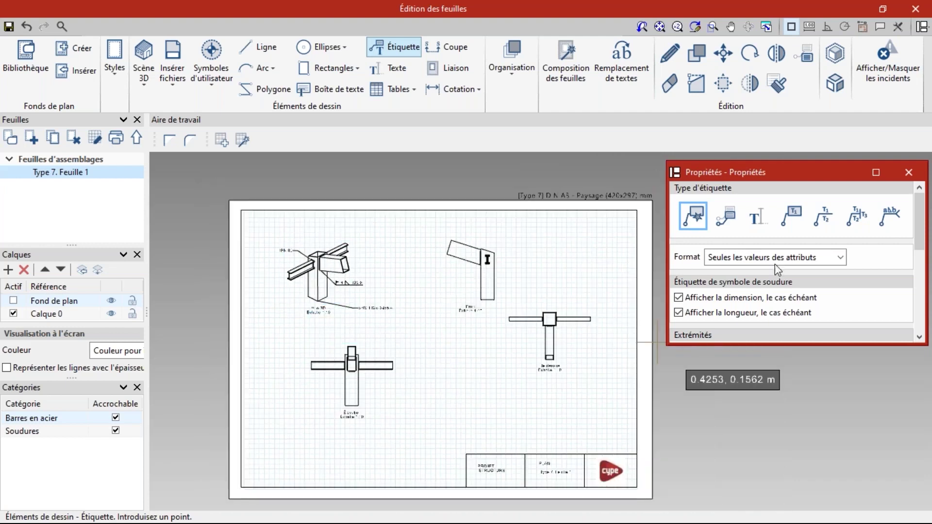
left_click_drag(837, 170, 746, 174)
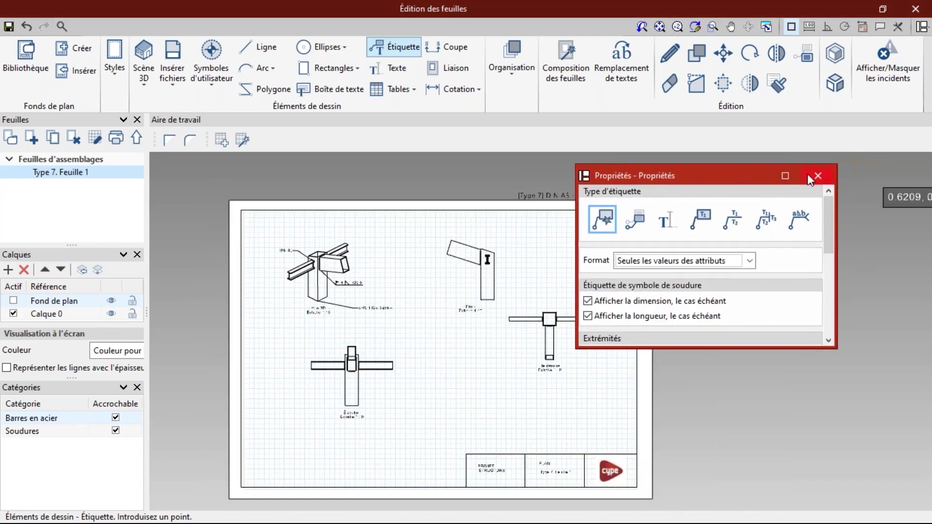
left_click(809, 178)
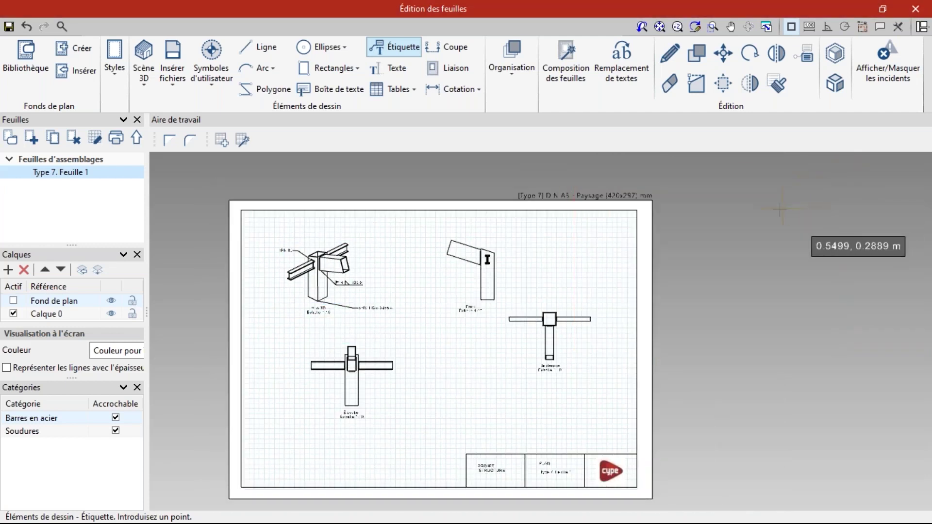
left_click(916, 10)
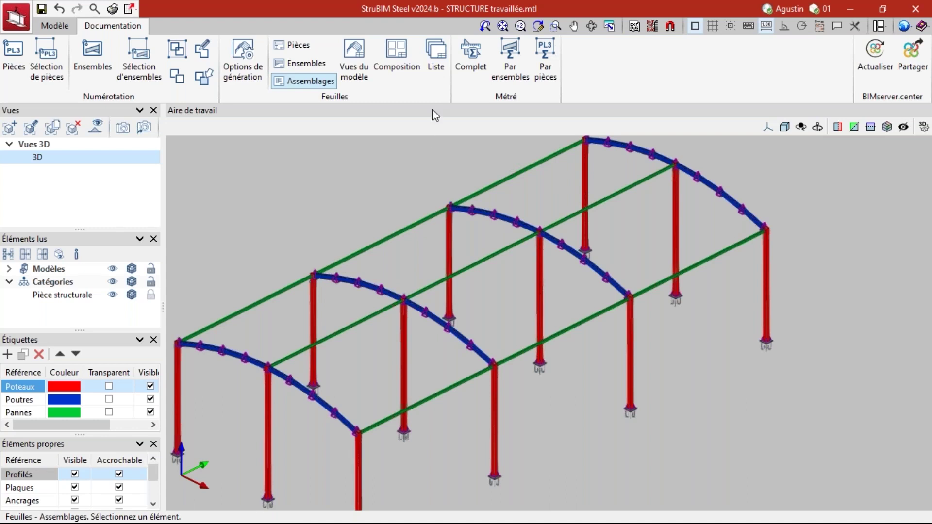
Step: Open the list of sheets, enter "IL MANQUE LES COTES" as Commentaire 1 for piece PR6, and close the list
left_click(438, 63)
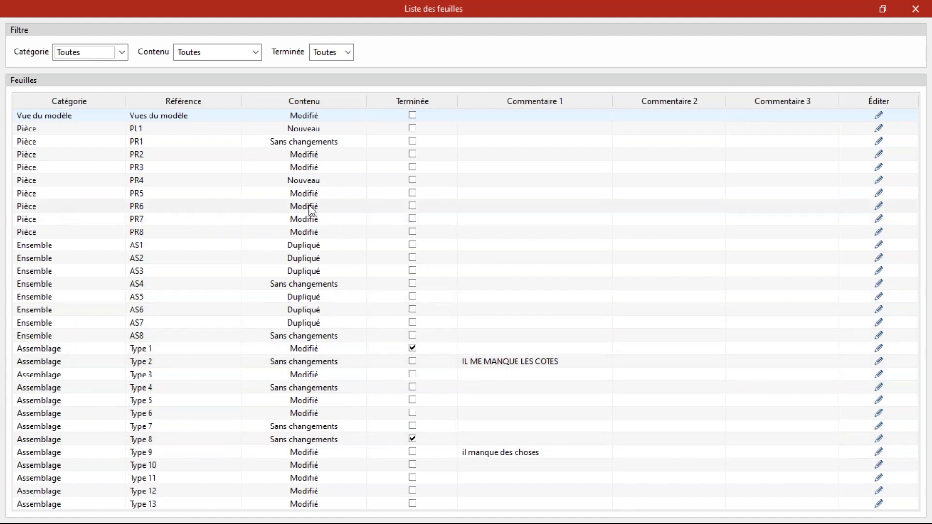
left_click(476, 210)
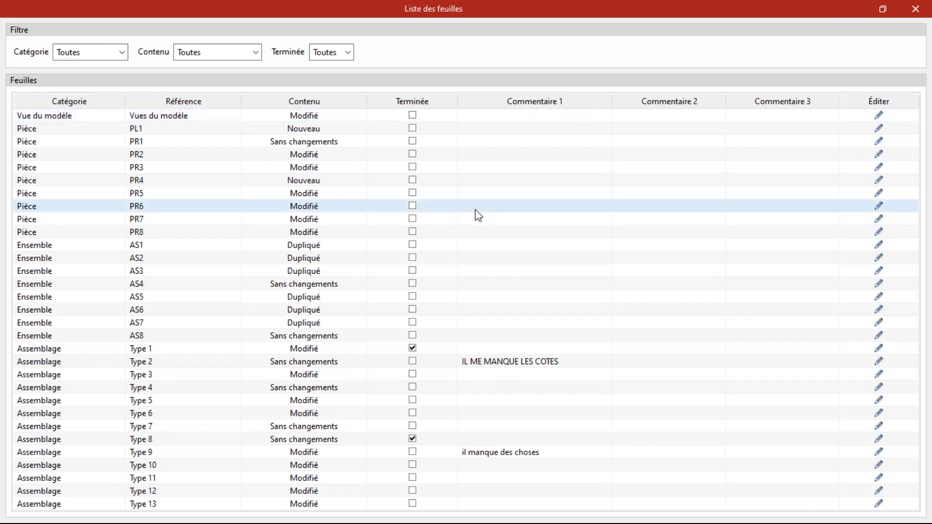
left_click(475, 210)
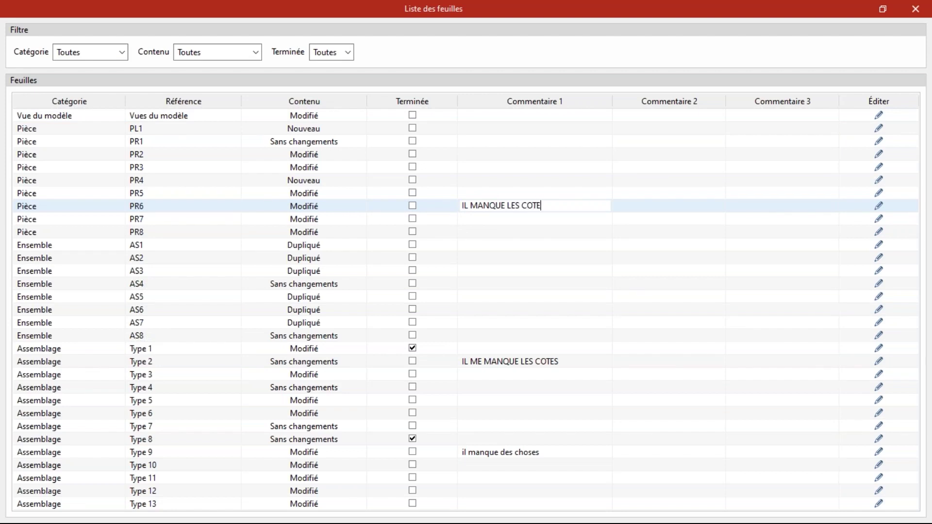
key("Return")
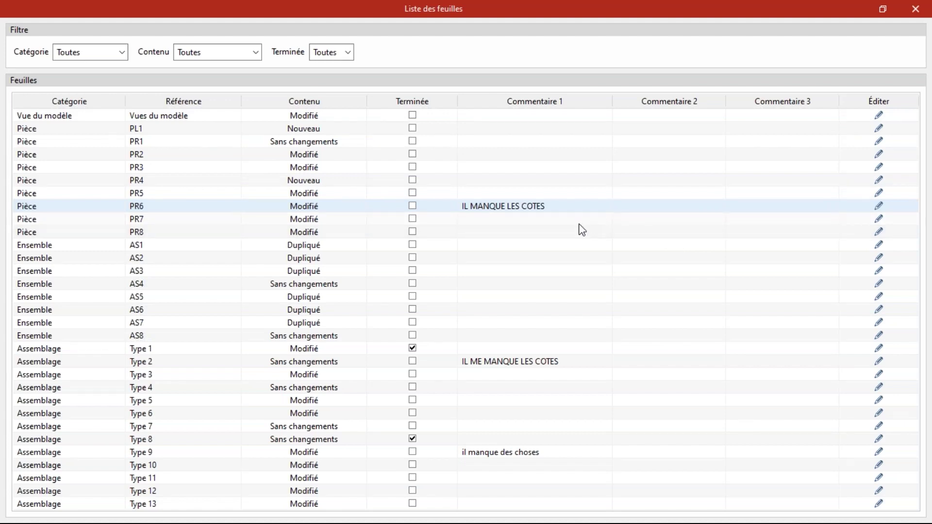
left_click(916, 7)
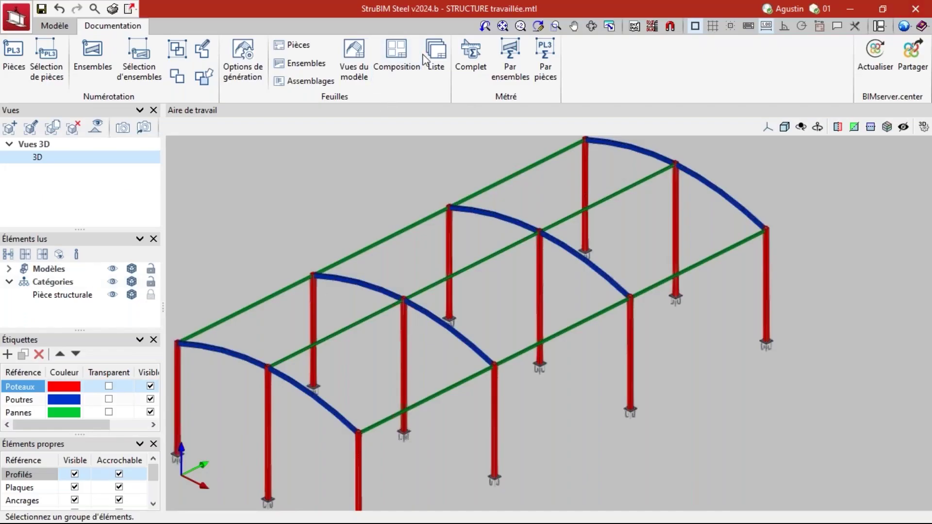
Step: Generate the complete quantity take-off report for the structure with the proposed chapters
scroll(395, 245, "down", 2)
scroll(264, 333, "down", 2)
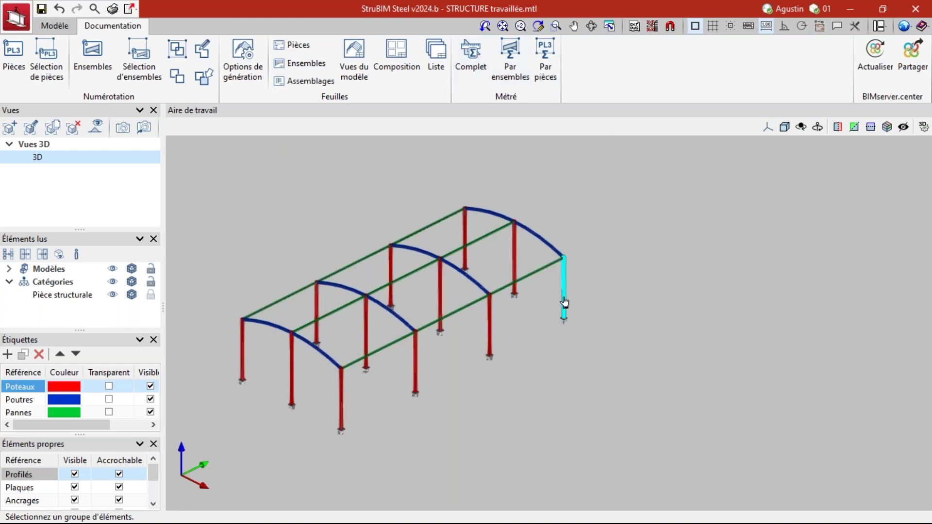
left_click(476, 56)
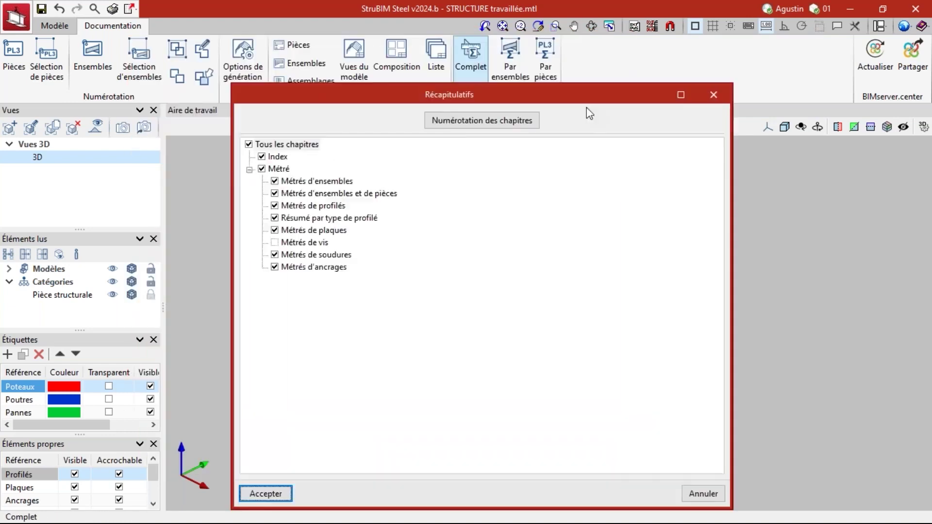
left_click_drag(570, 97, 629, 120)
left_click_drag(556, 115, 557, 75)
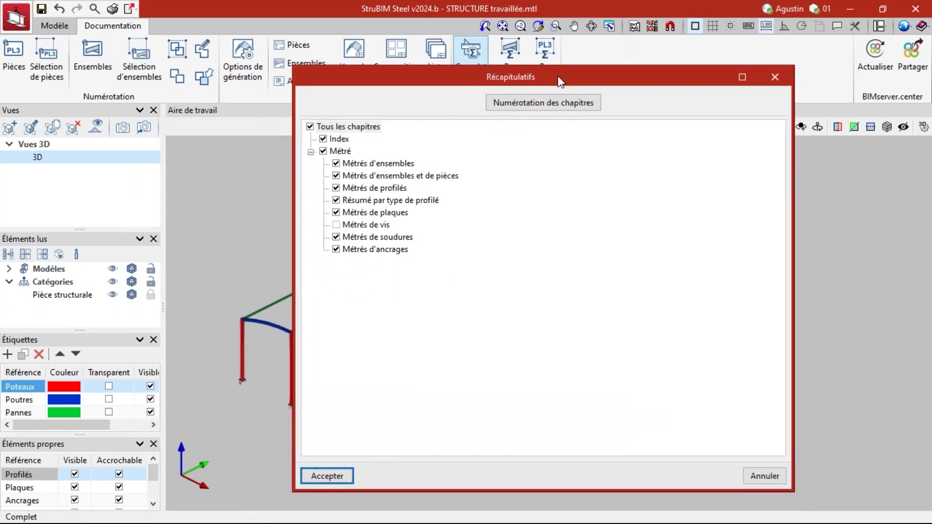
left_click(331, 476)
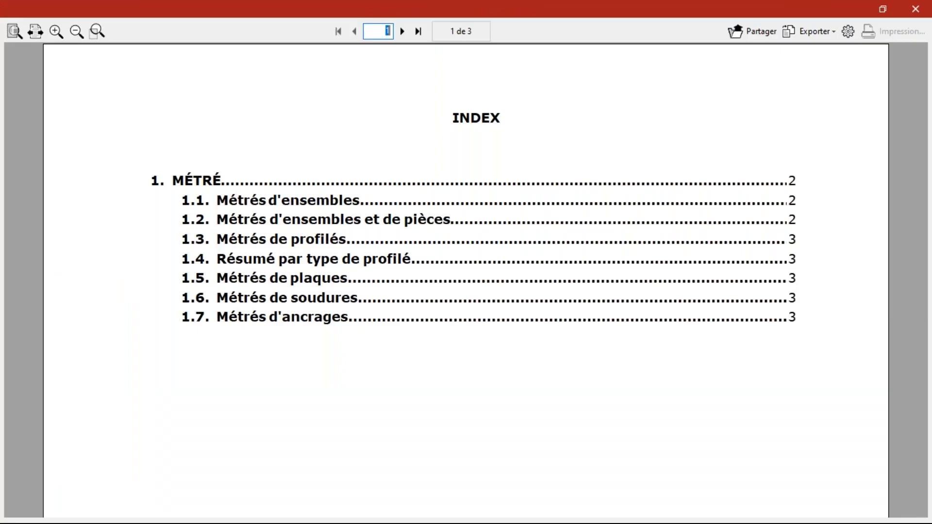
Step: Review the quantity take-off report from the index through the assembly, piece, profile, plate, weld and anchor tables
left_click(76, 31)
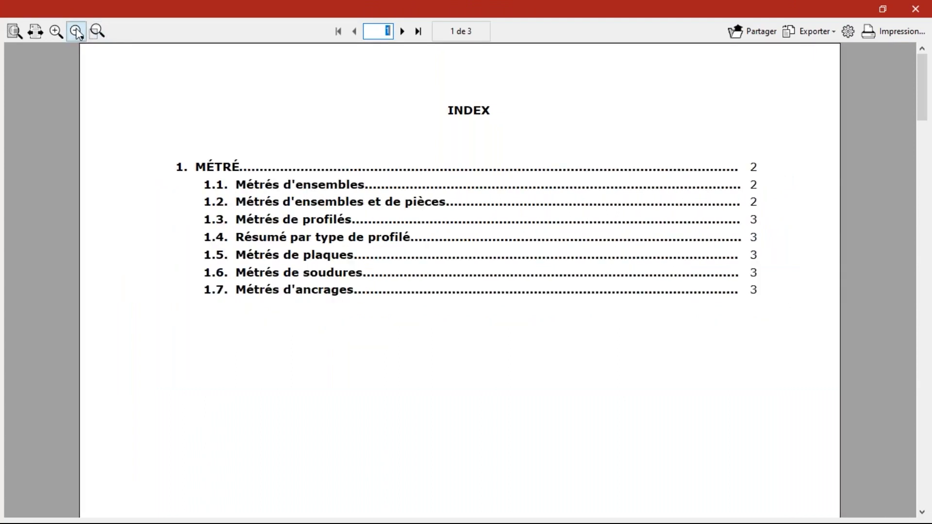
left_click(76, 31)
scroll(404, 235, "down", 10)
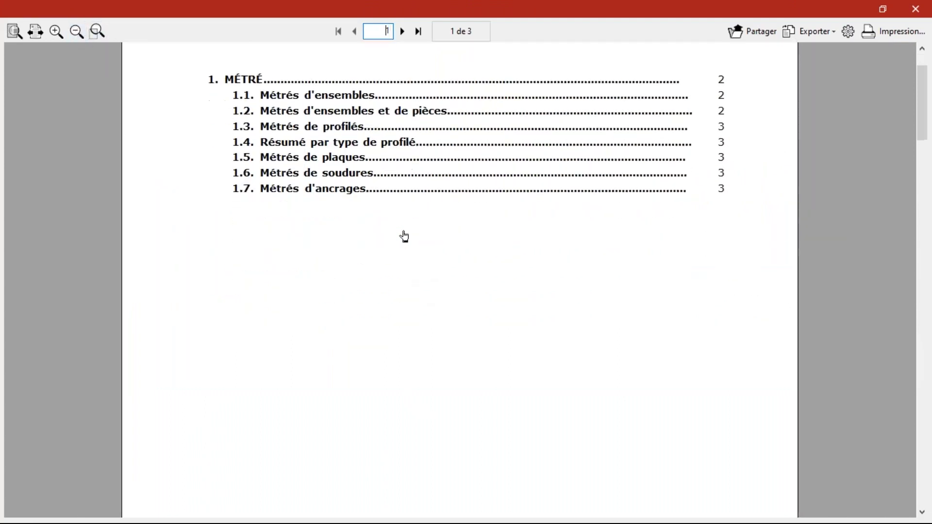
left_click(76, 31)
scroll(316, 291, "down", 4)
scroll(311, 335, "down", 6)
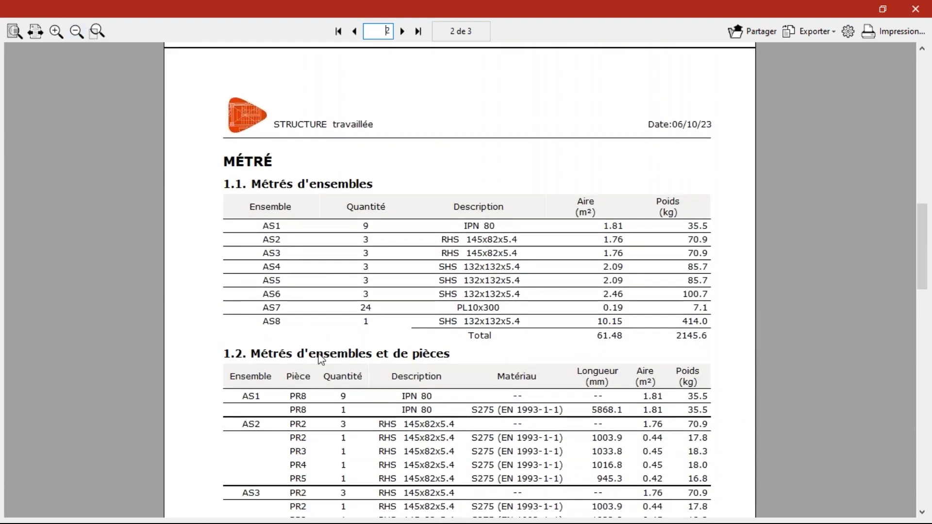
scroll(325, 368, "down", 9)
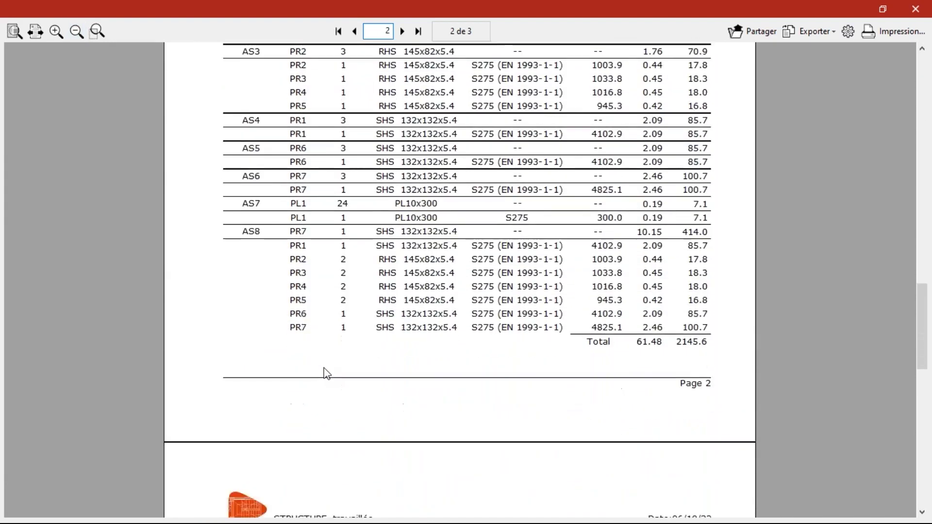
scroll(324, 368, "down", 6)
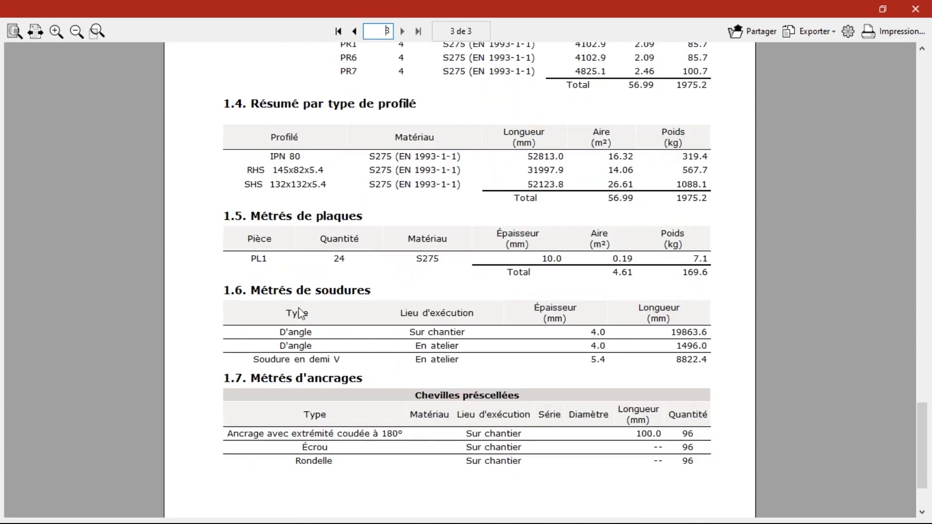
scroll(257, 262, "down", 2)
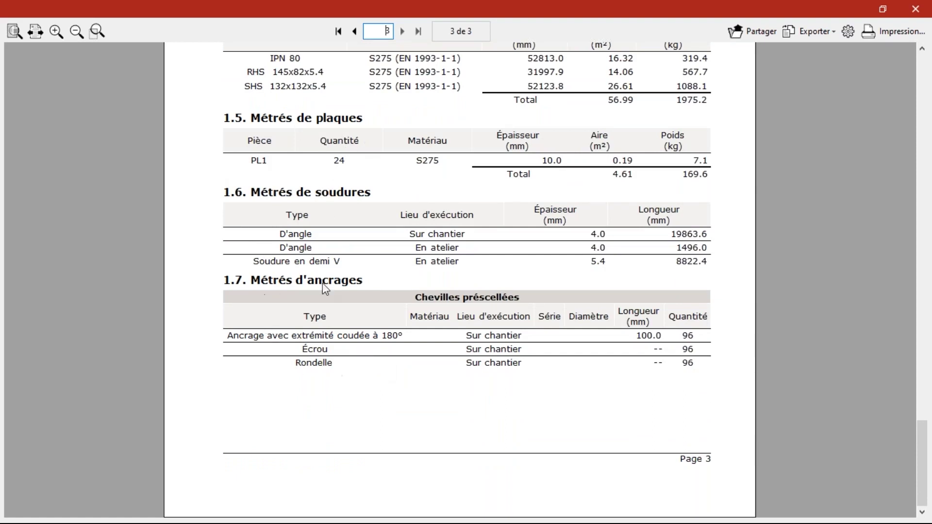
scroll(270, 266, "up", 6)
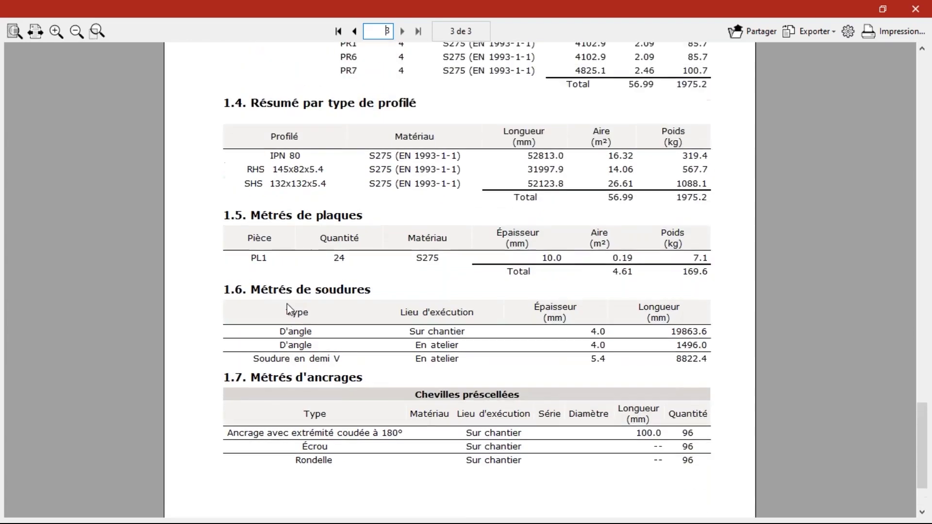
scroll(296, 318, "up", 9)
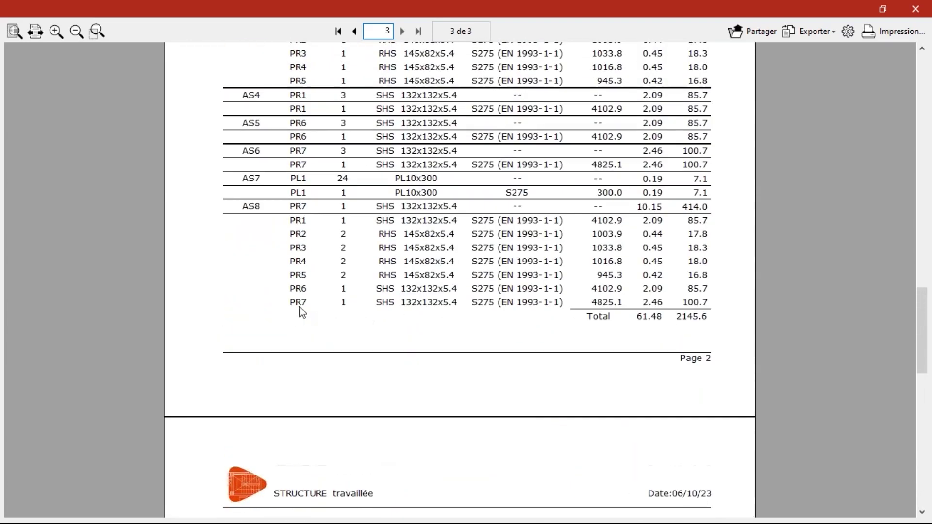
Step: Check which export formats the take-off report offers, and close the report and its chapter selection
left_click(808, 32)
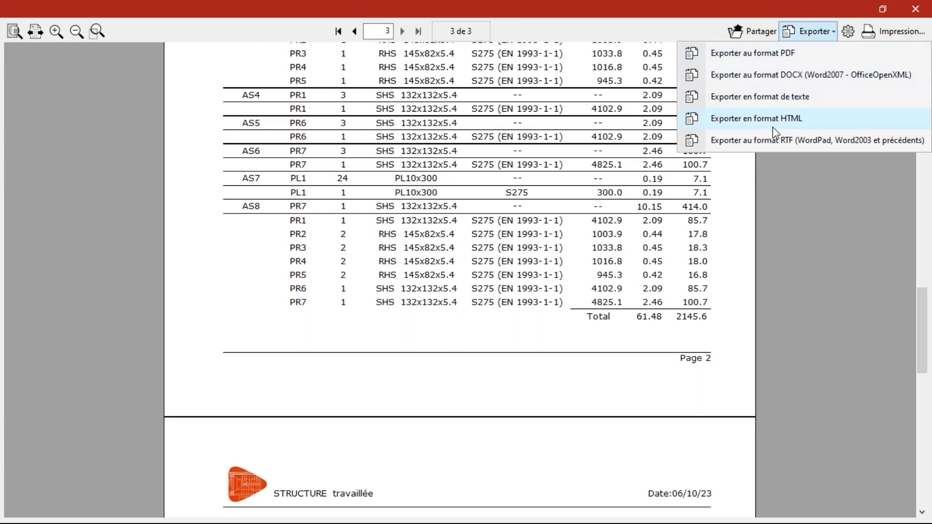
left_click(787, 238)
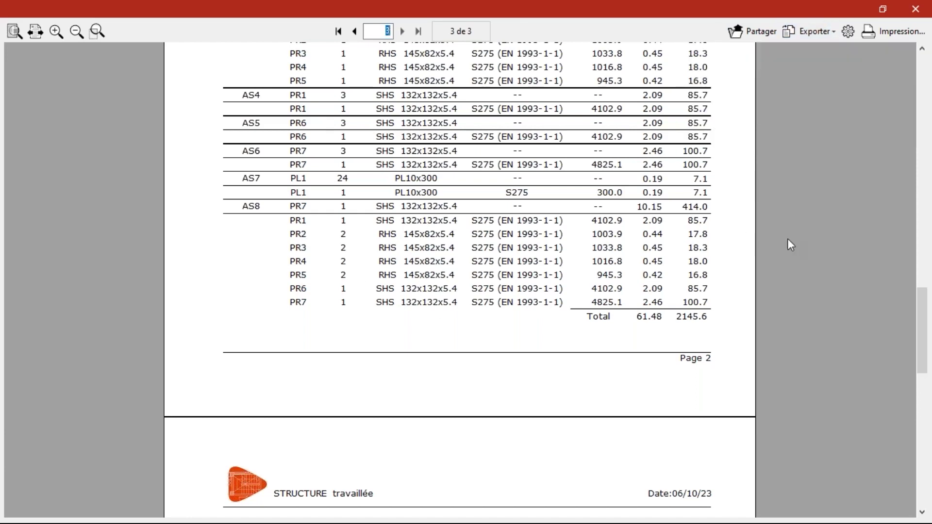
left_click(912, 8)
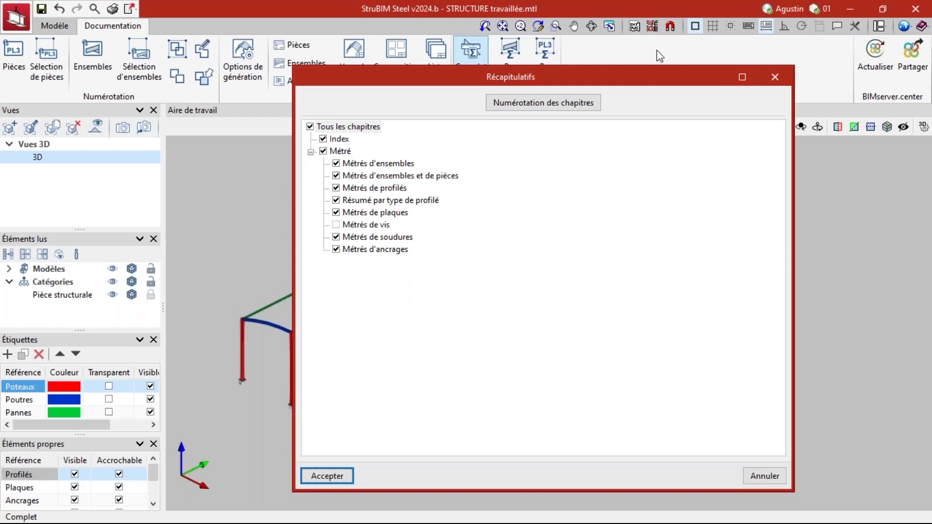
left_click(771, 475)
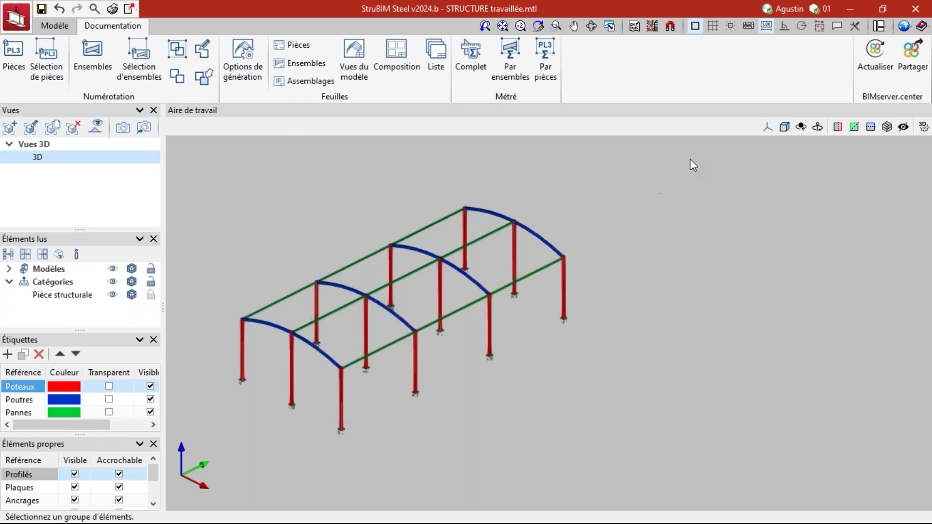
Step: Export the model in IFC EM.11 format to the desktop as STRUCTURE travaillée
scroll(590, 226, "down", 1)
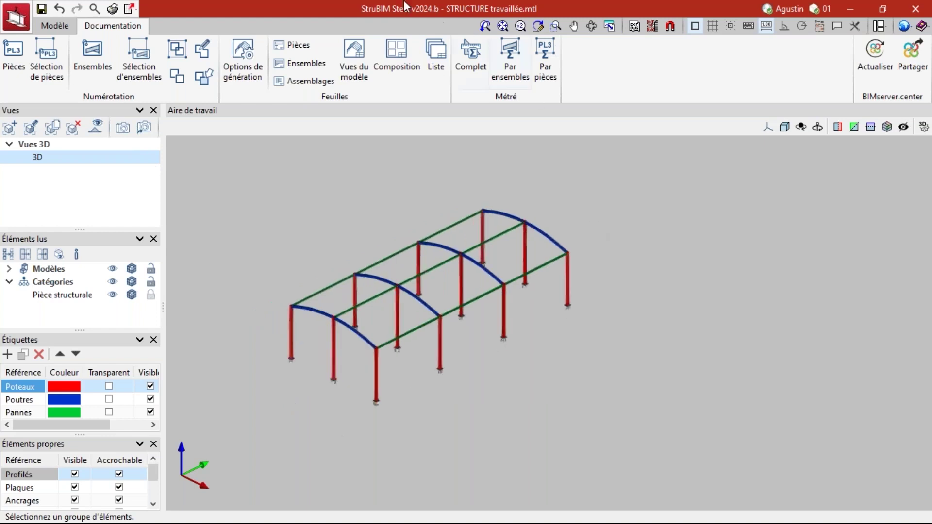
left_click(137, 11)
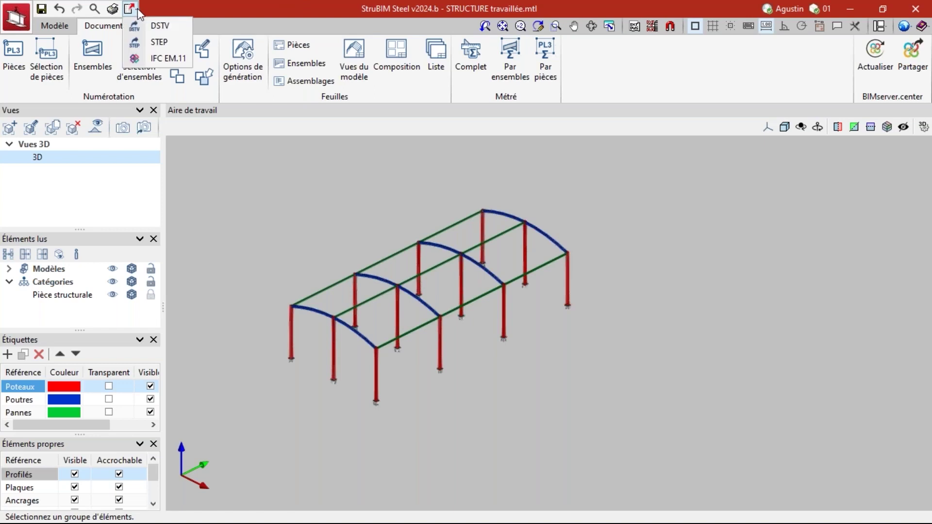
left_click(156, 62)
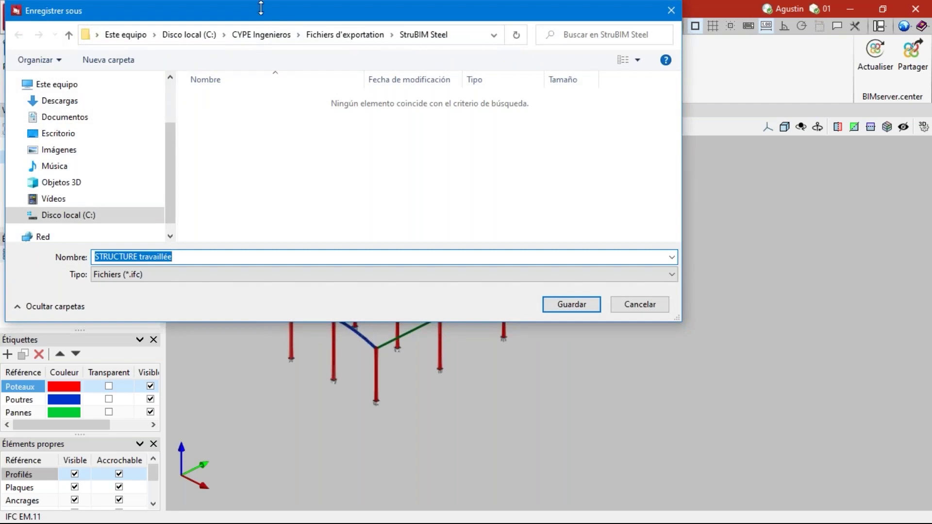
left_click_drag(261, 8, 260, 42)
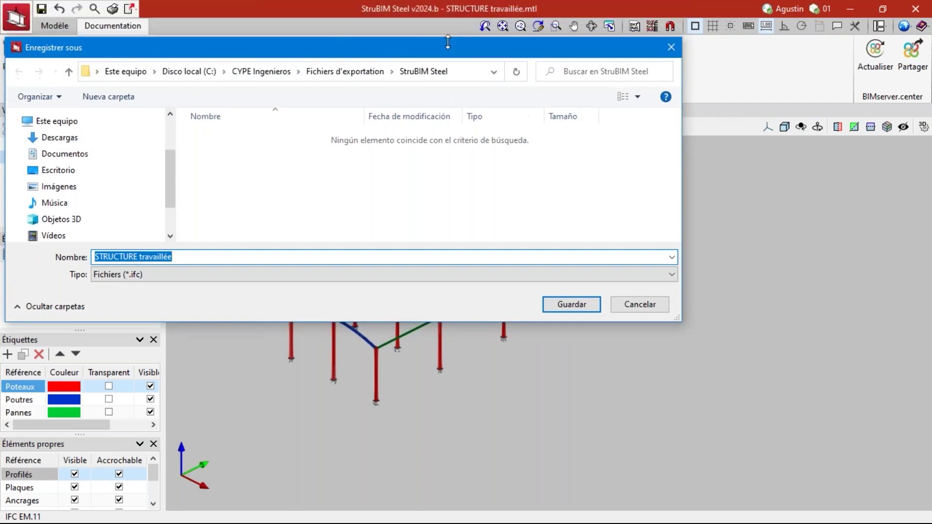
left_click(64, 167)
left_click(571, 304)
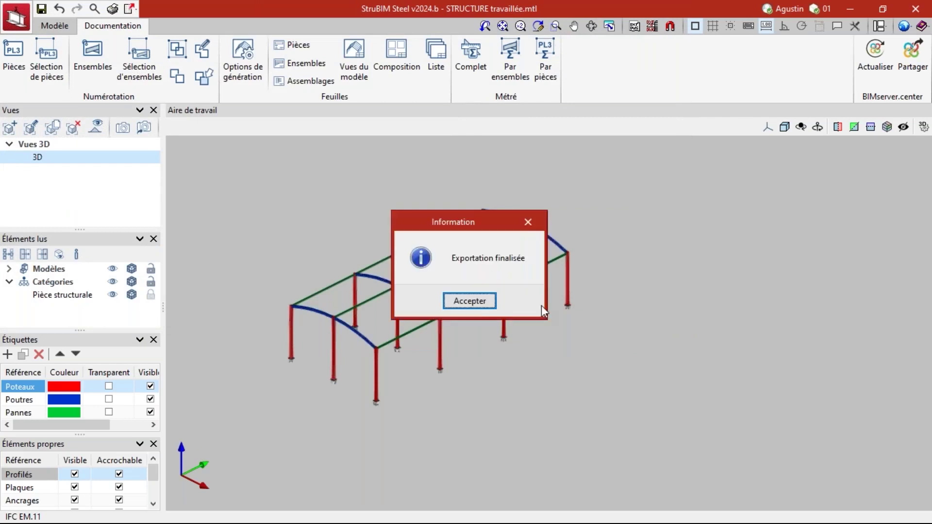
left_click(482, 305)
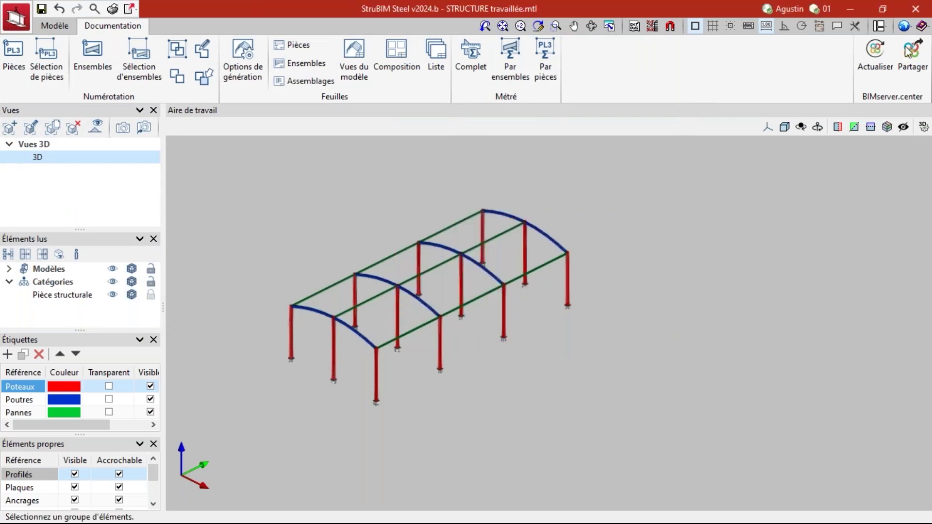
Step: Move the exported STRUCTURE travaillée IFC file to a clear area of the desktop and open it in BIMvision
left_click(847, 10)
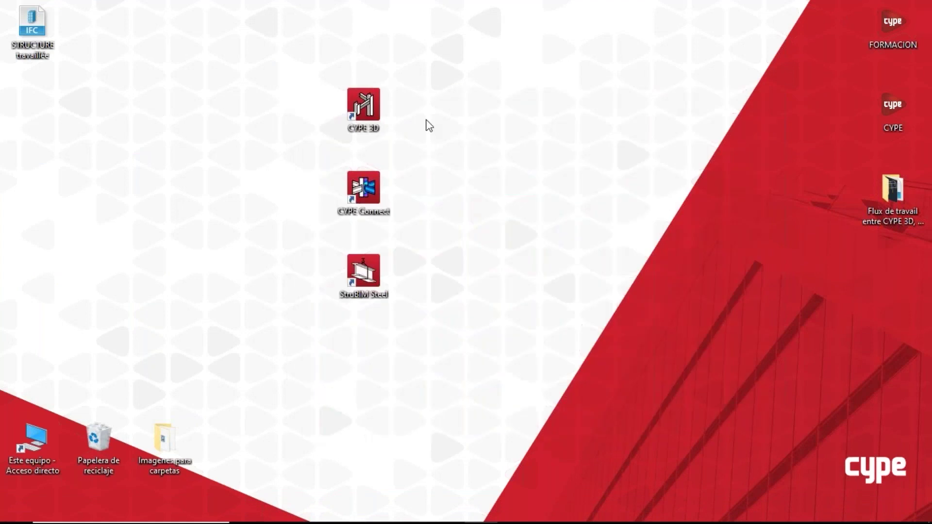
left_click_drag(26, 14, 555, 182)
left_click(389, 425)
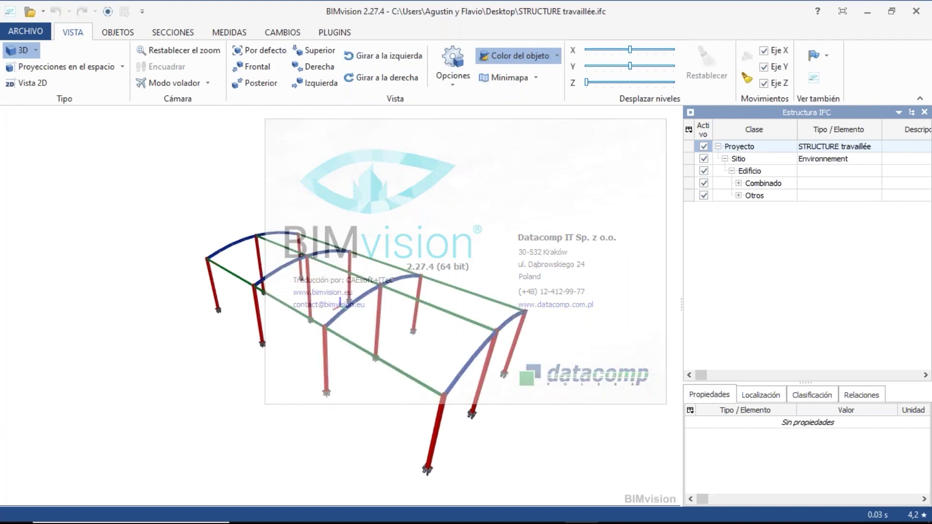
Step: Examine the exported structure in 3D and inspect the properties and assembly entry of an arched frame's middle column
left_click_drag(553, 395, 457, 386)
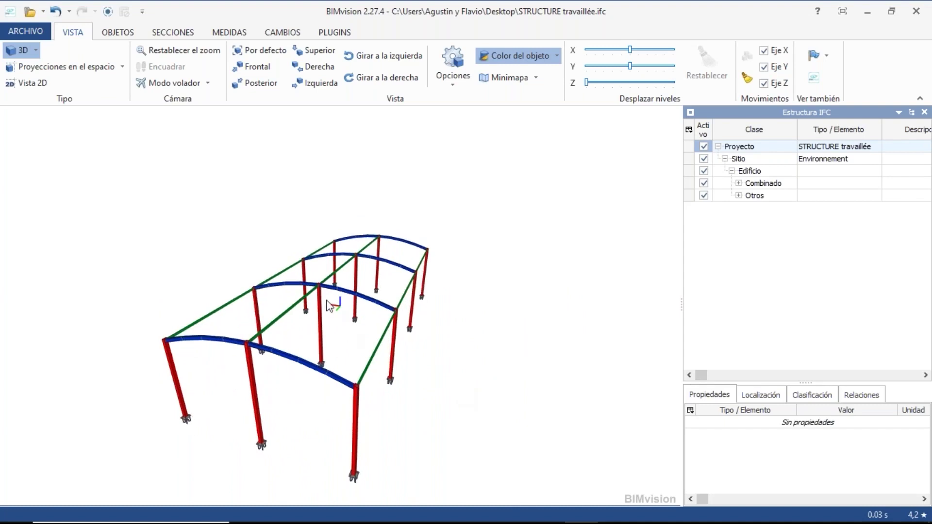
scroll(321, 292, "up", 5)
scroll(243, 230, "up", 2)
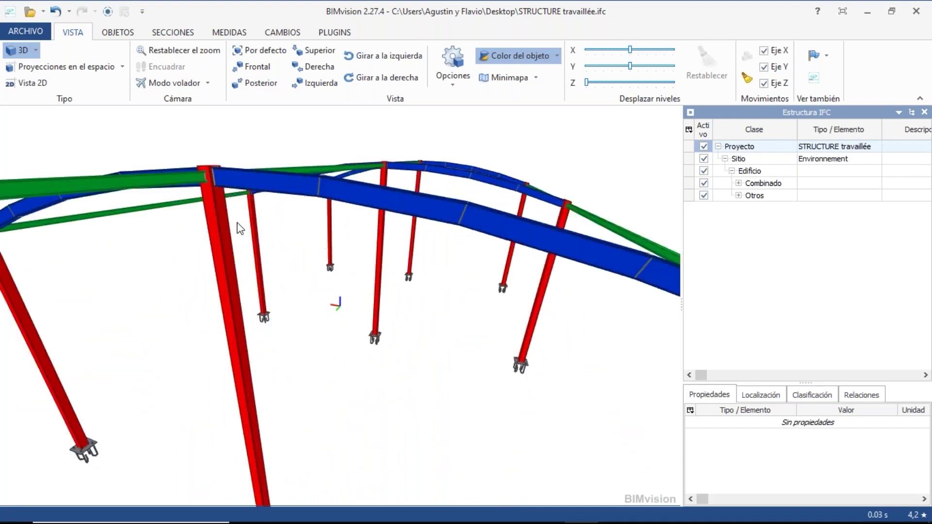
left_click_drag(275, 231, 228, 296)
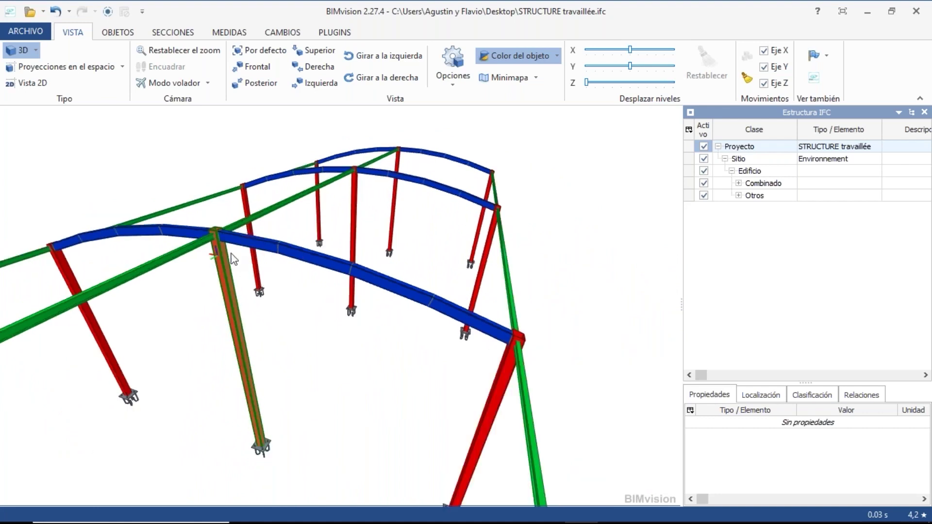
left_click(233, 331)
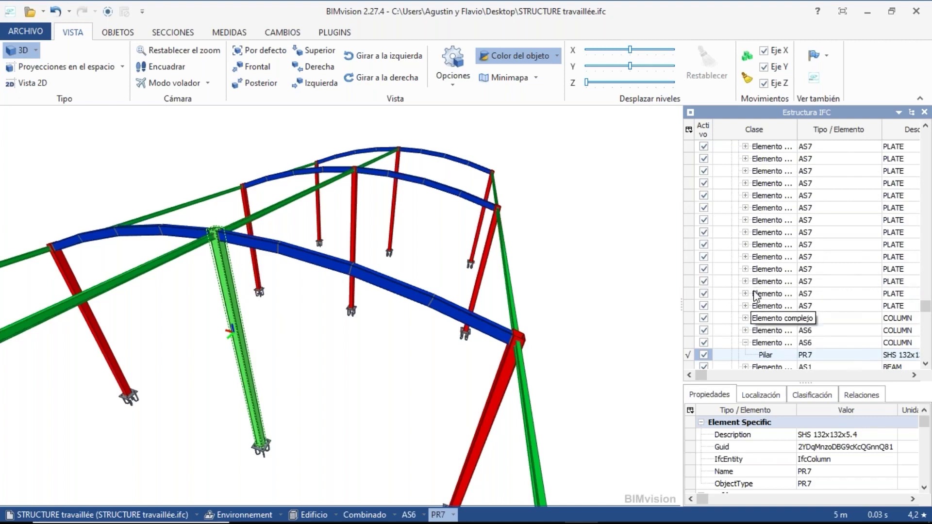
scroll(724, 299, "down", 3)
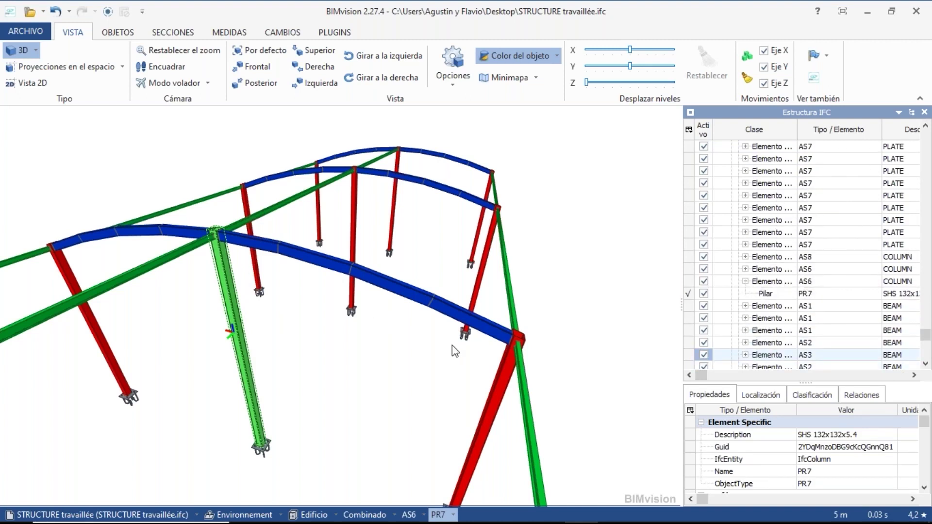
Step: Inspect the properties of the weld between the arched beam's end and the outer column
scroll(515, 344, "up", 5)
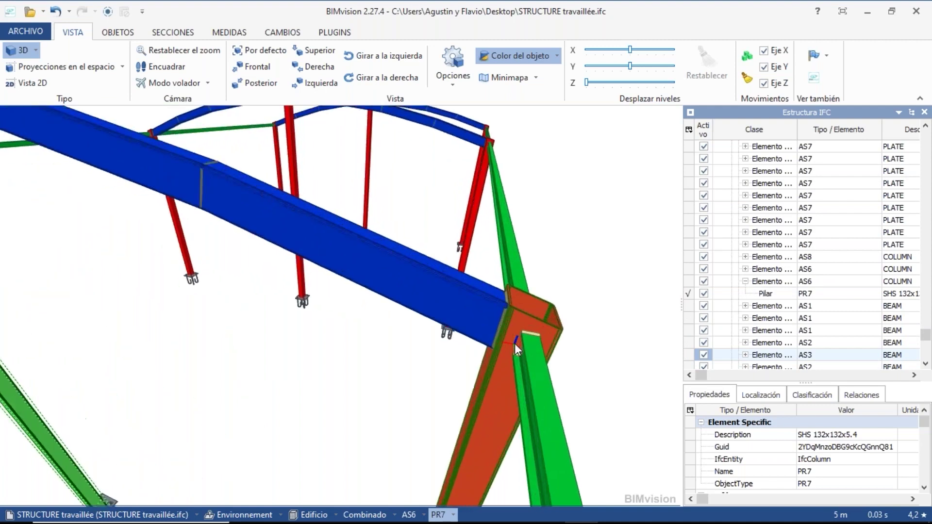
left_click(496, 324)
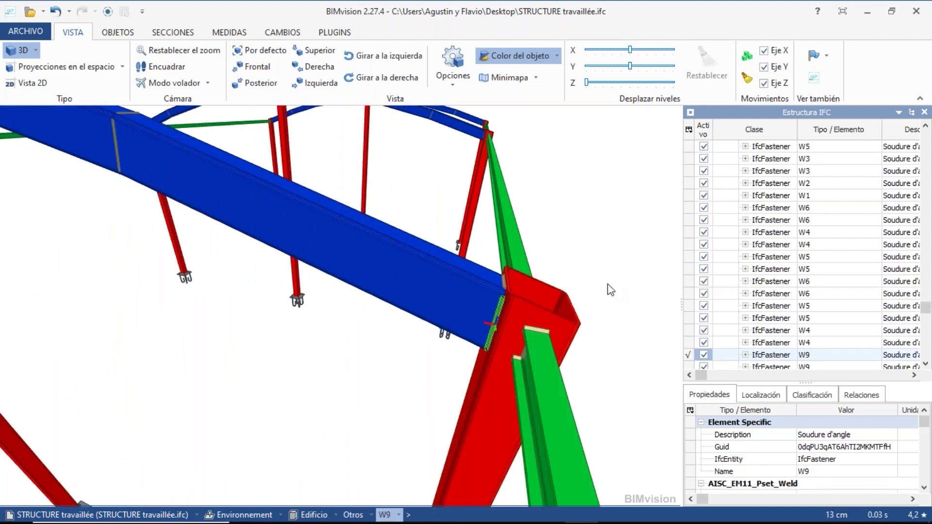
scroll(502, 232, "down", 5)
scroll(387, 262, "down", 3)
scroll(386, 258, "down", 2)
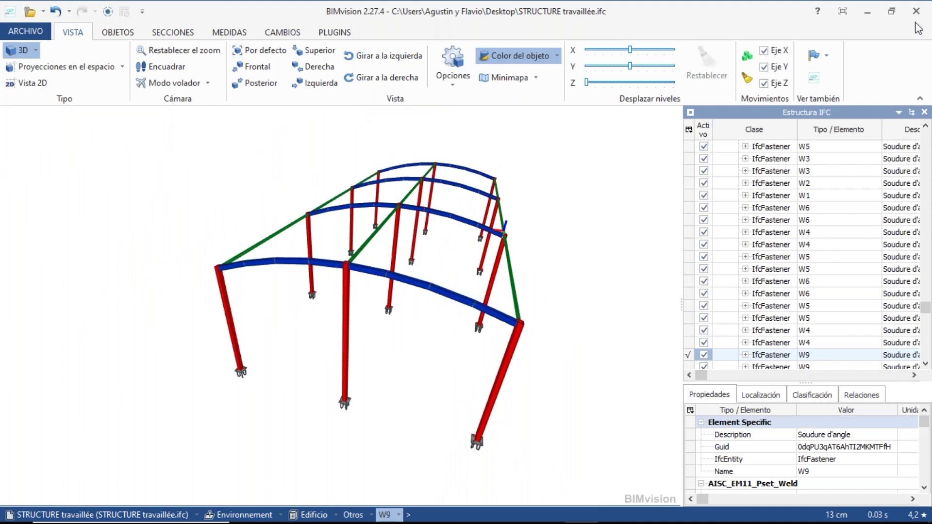
Step: Leave the IFC viewer and switch back to StruBIM Steel to view the whole structure in 3D
left_click(863, 14)
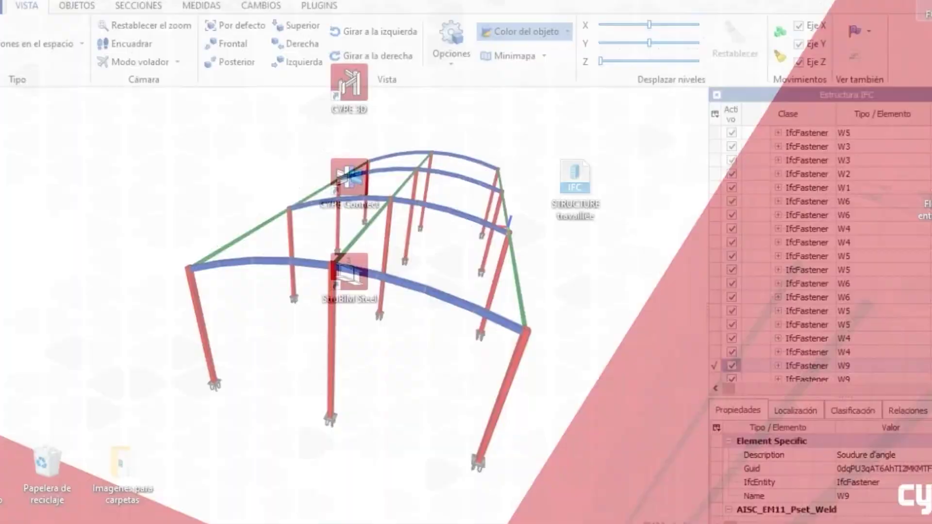
mouse_move(481, 491)
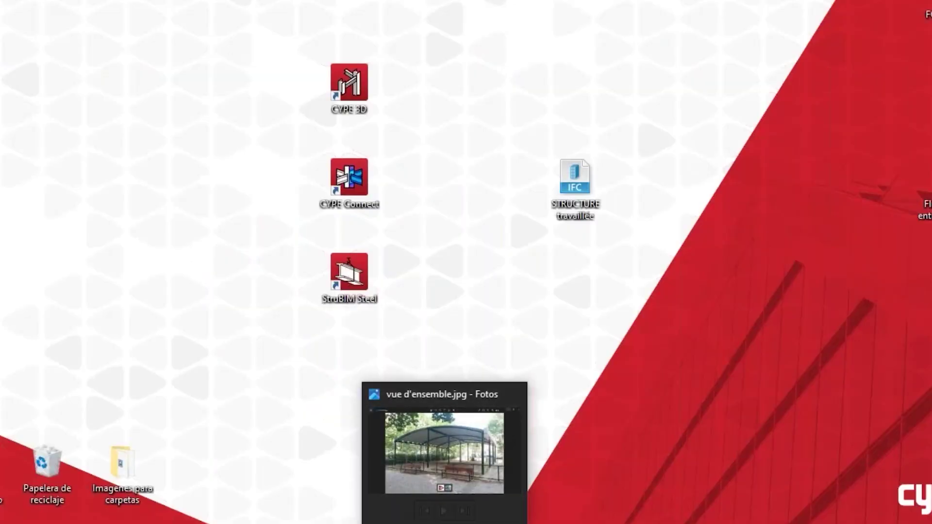
left_click(482, 491)
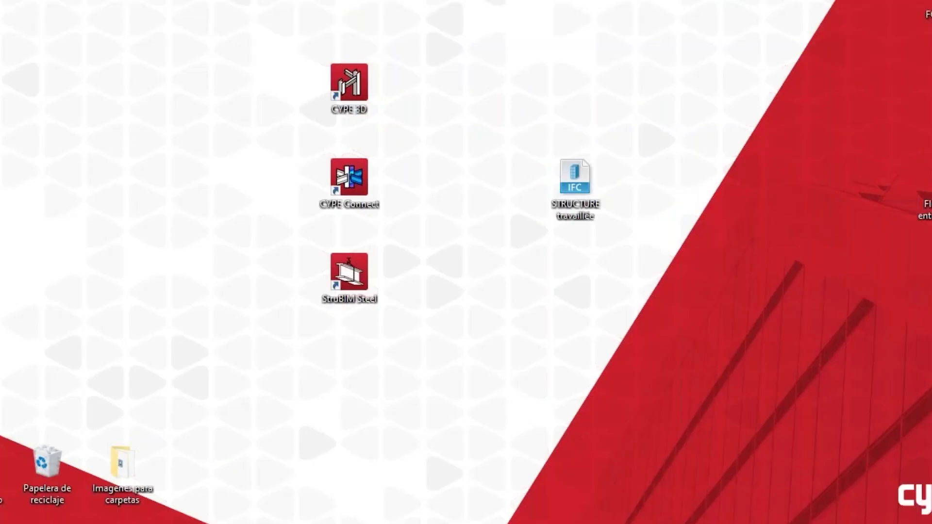
left_click(410, 469)
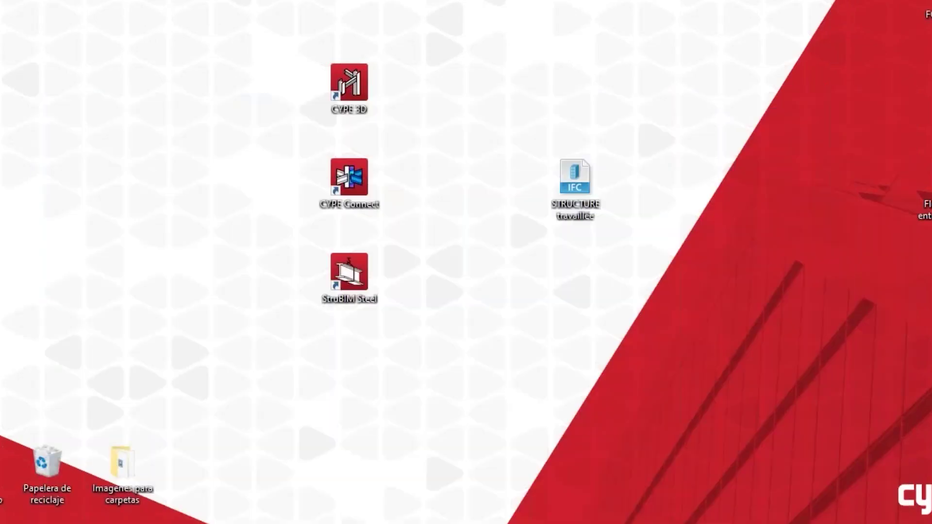
left_click(519, 473)
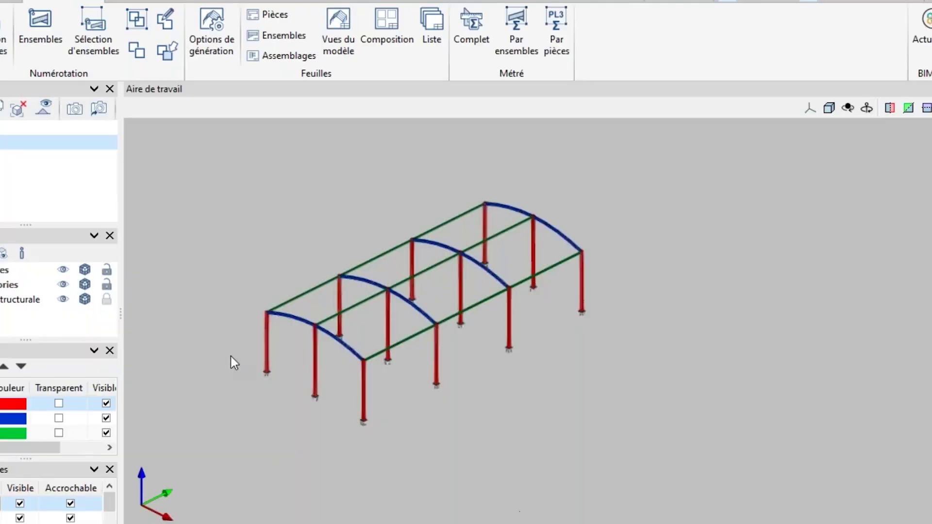
scroll(231, 356, "up", 4)
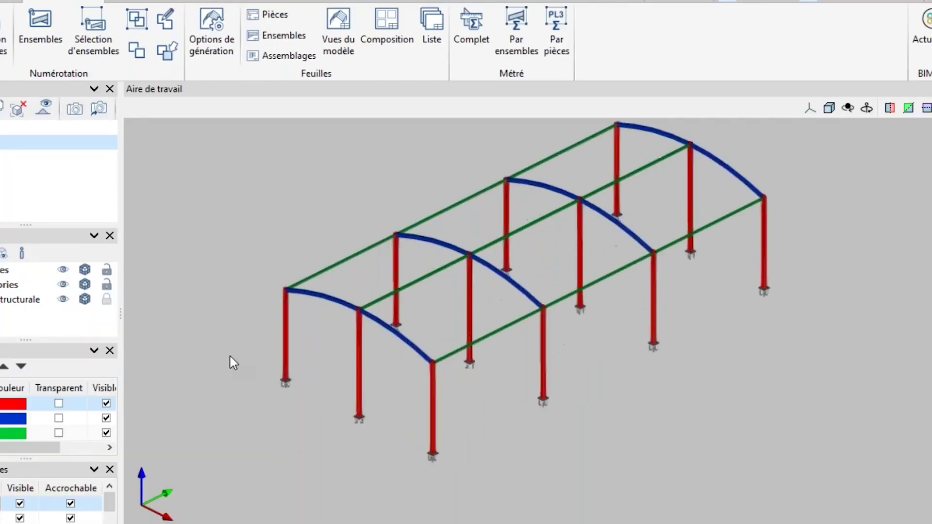